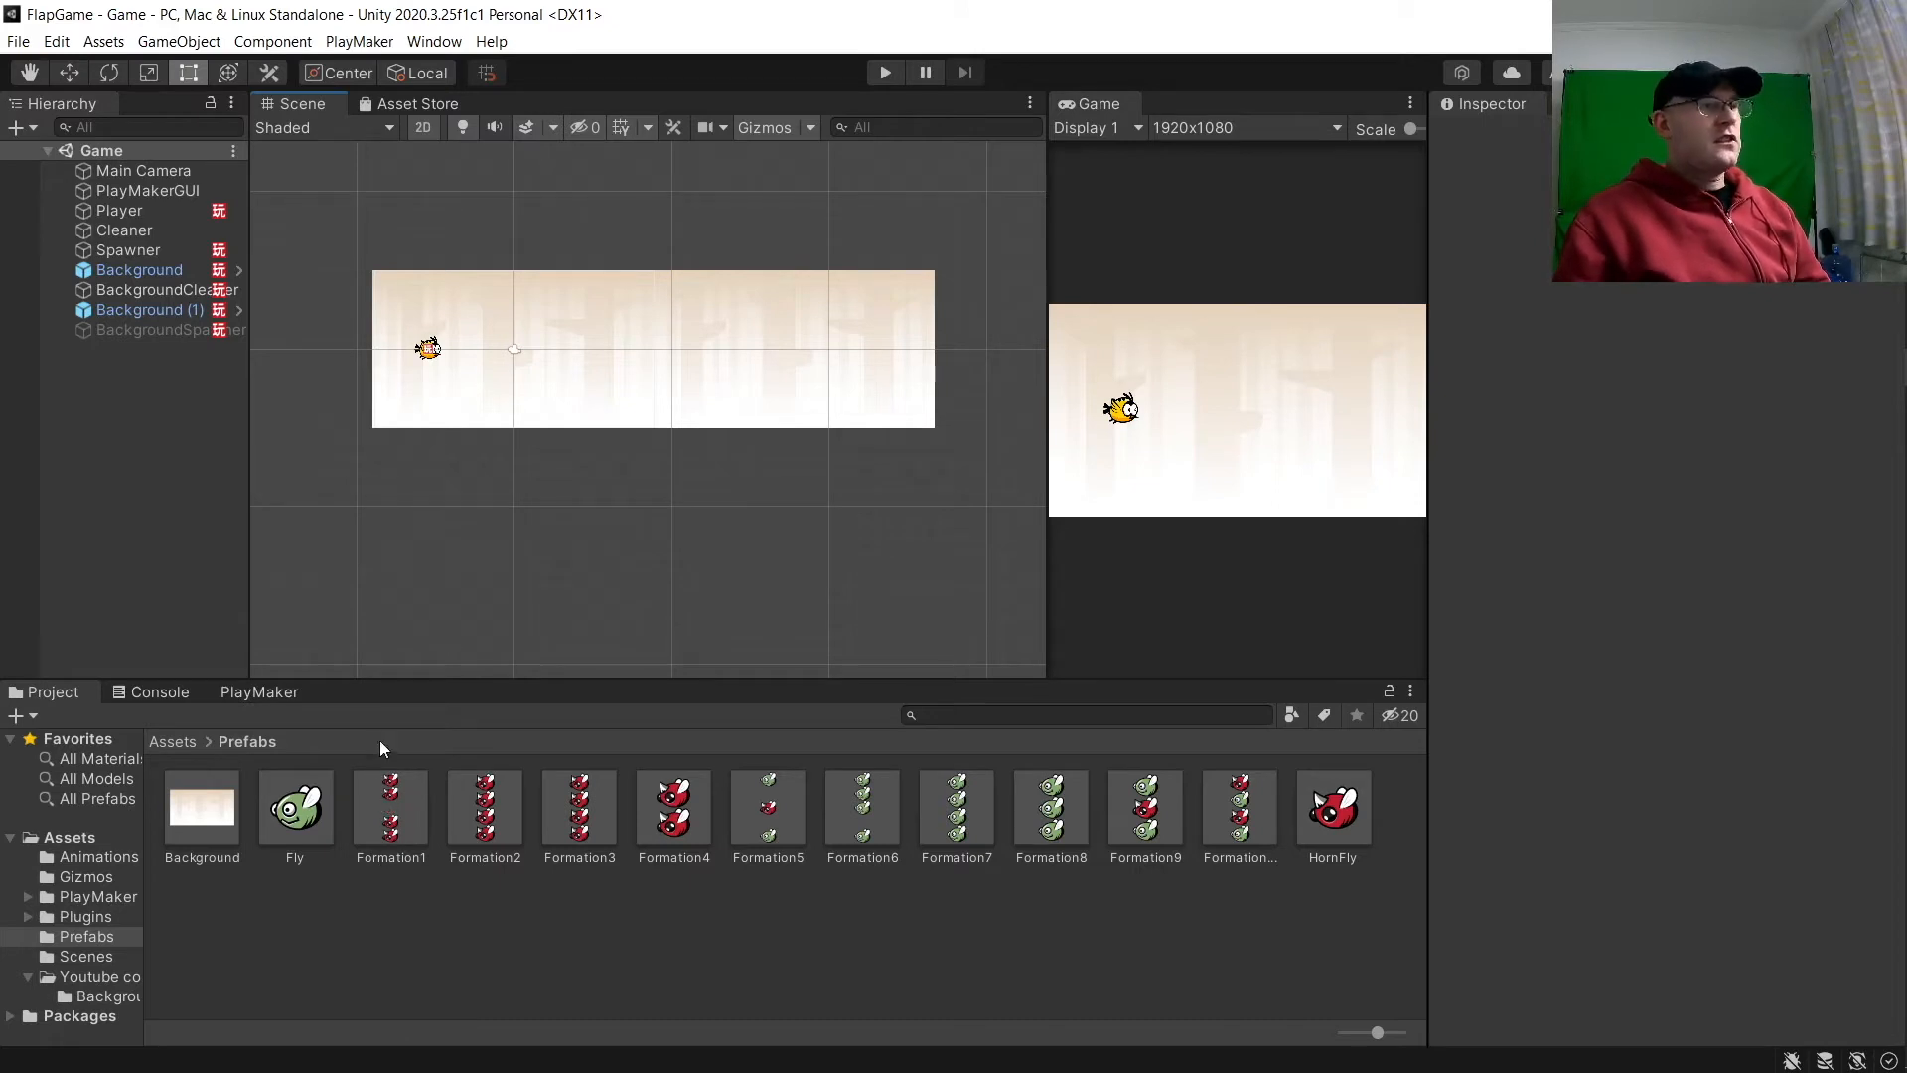
Step: Open the Formation1 prefab for editing and add a new PlayMaker FSM to its root object
{"action": "left_click", "coordinate": [399, 809]}
{"action": "left_click", "coordinate": [425, 932]}
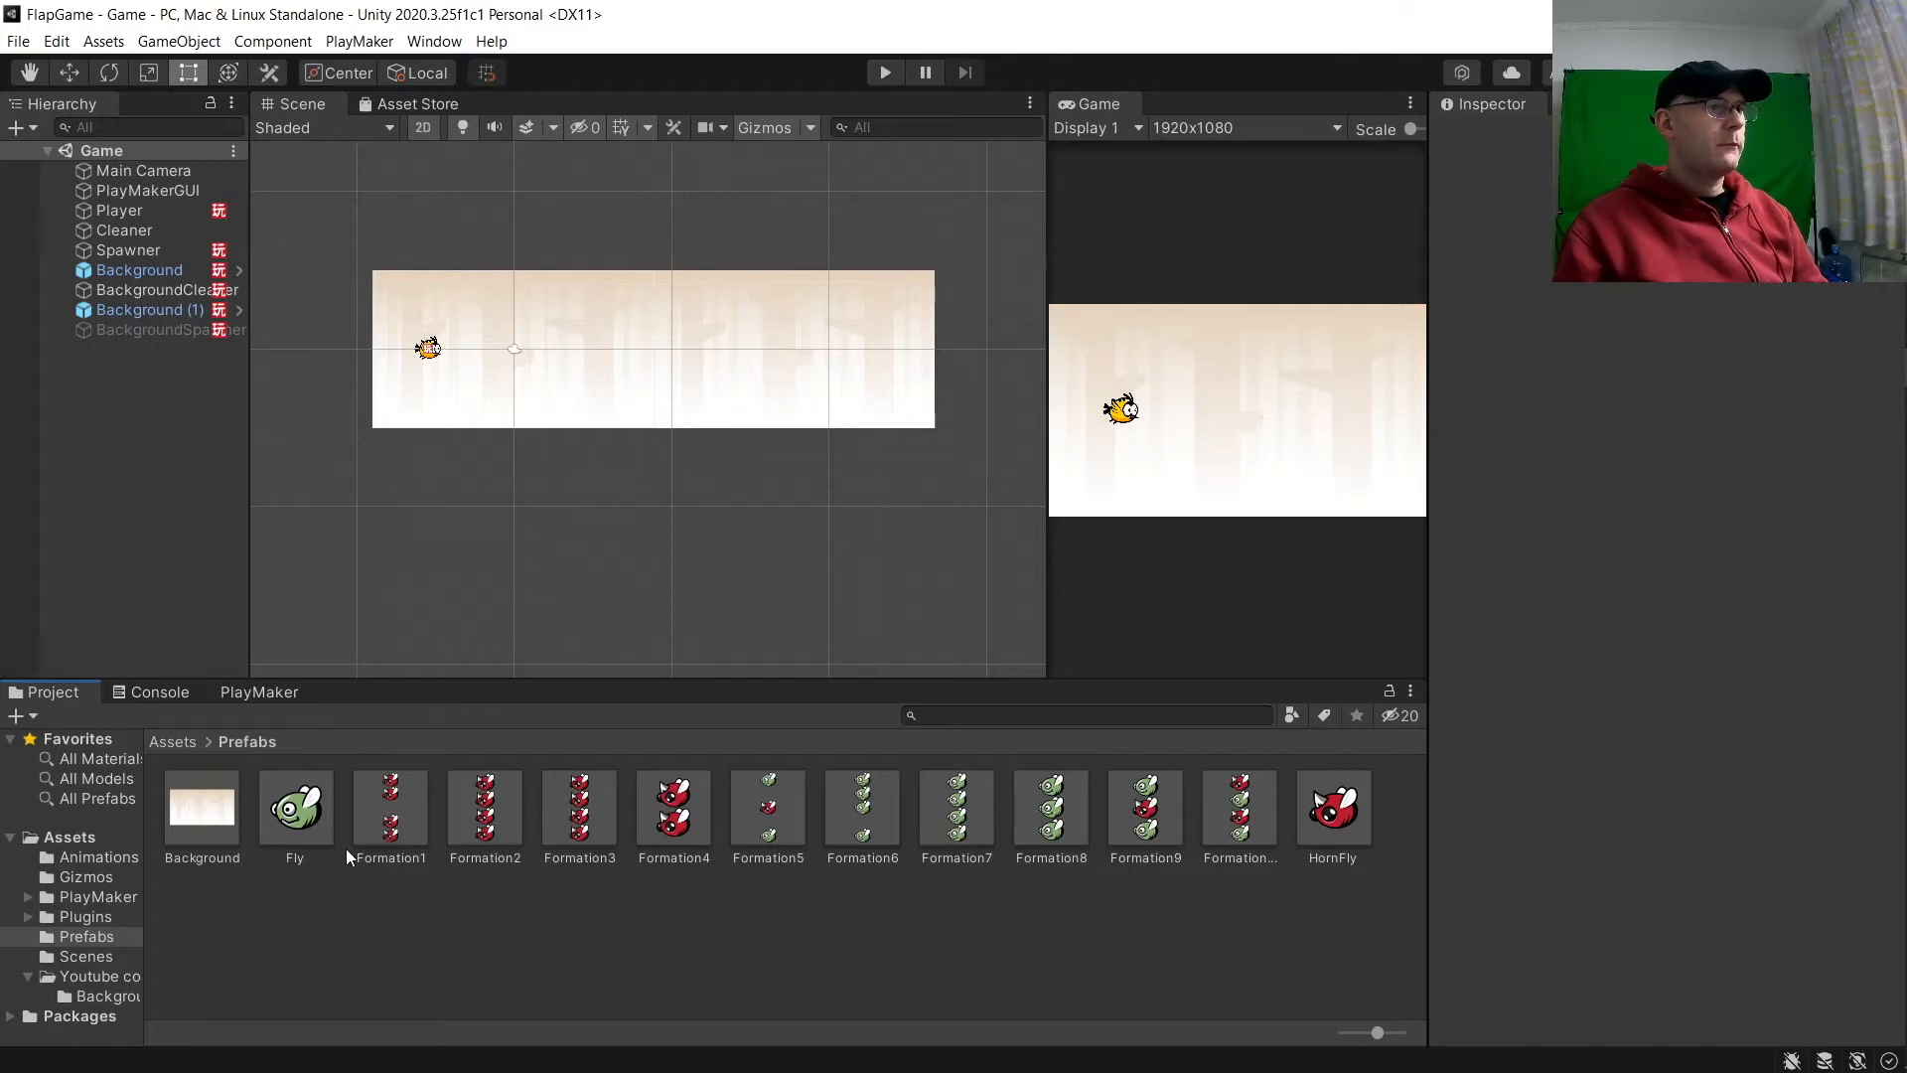
{"action": "double_click", "coordinate": [395, 804]}
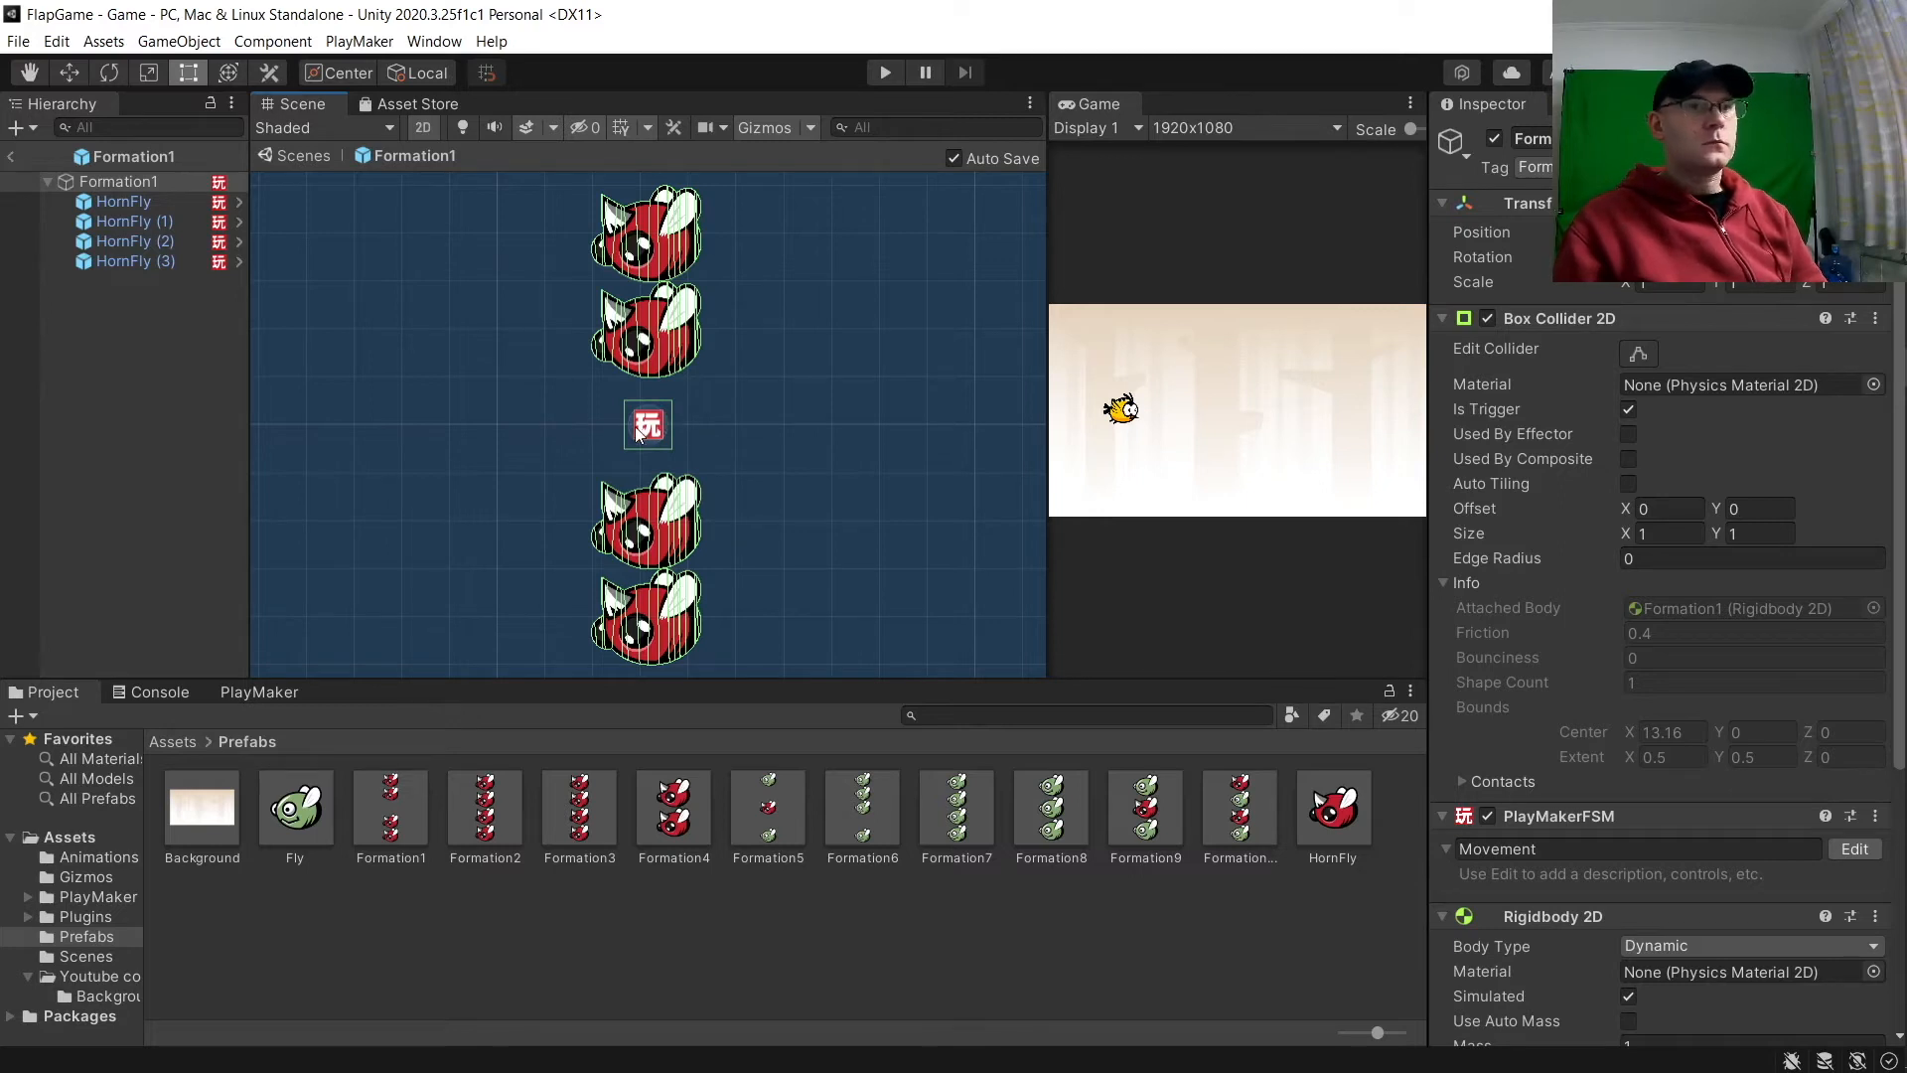
{"action": "left_click", "coordinate": [147, 181]}
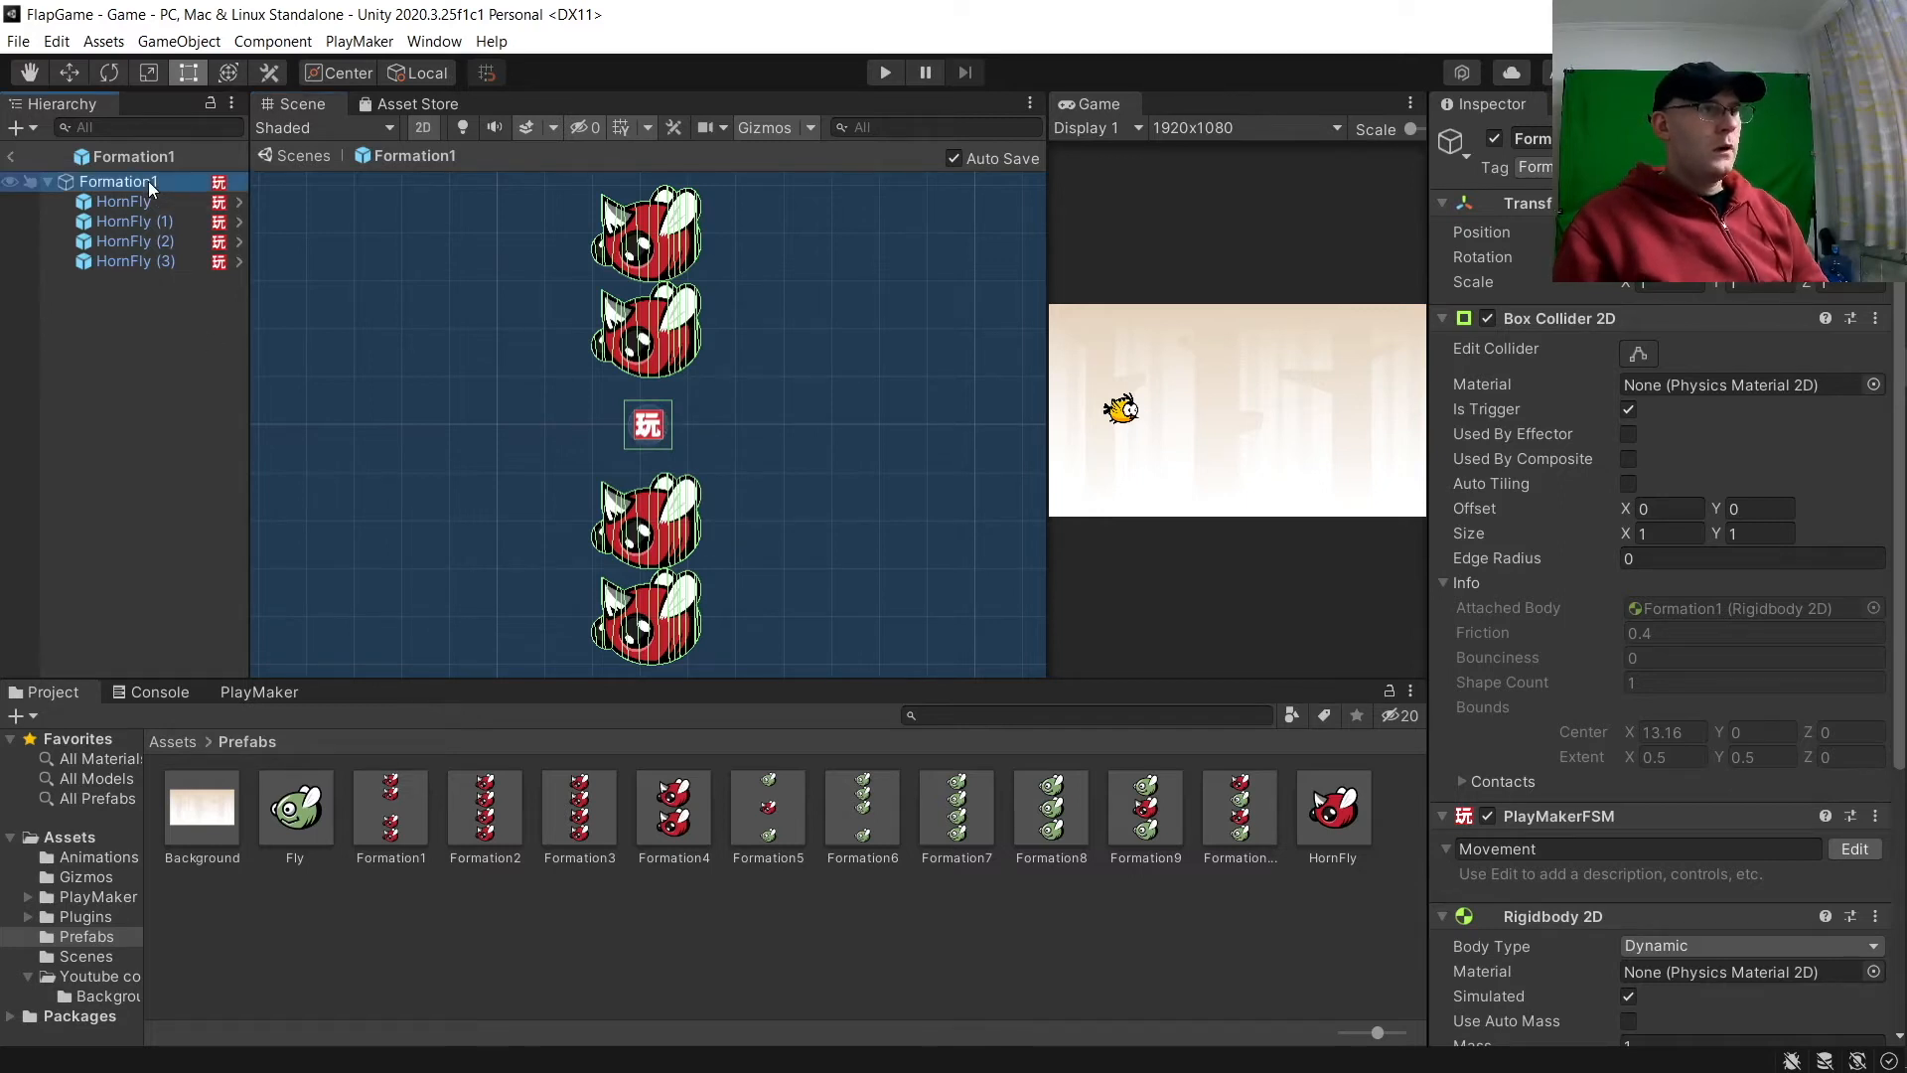
{"action": "left_click", "coordinate": [274, 697]}
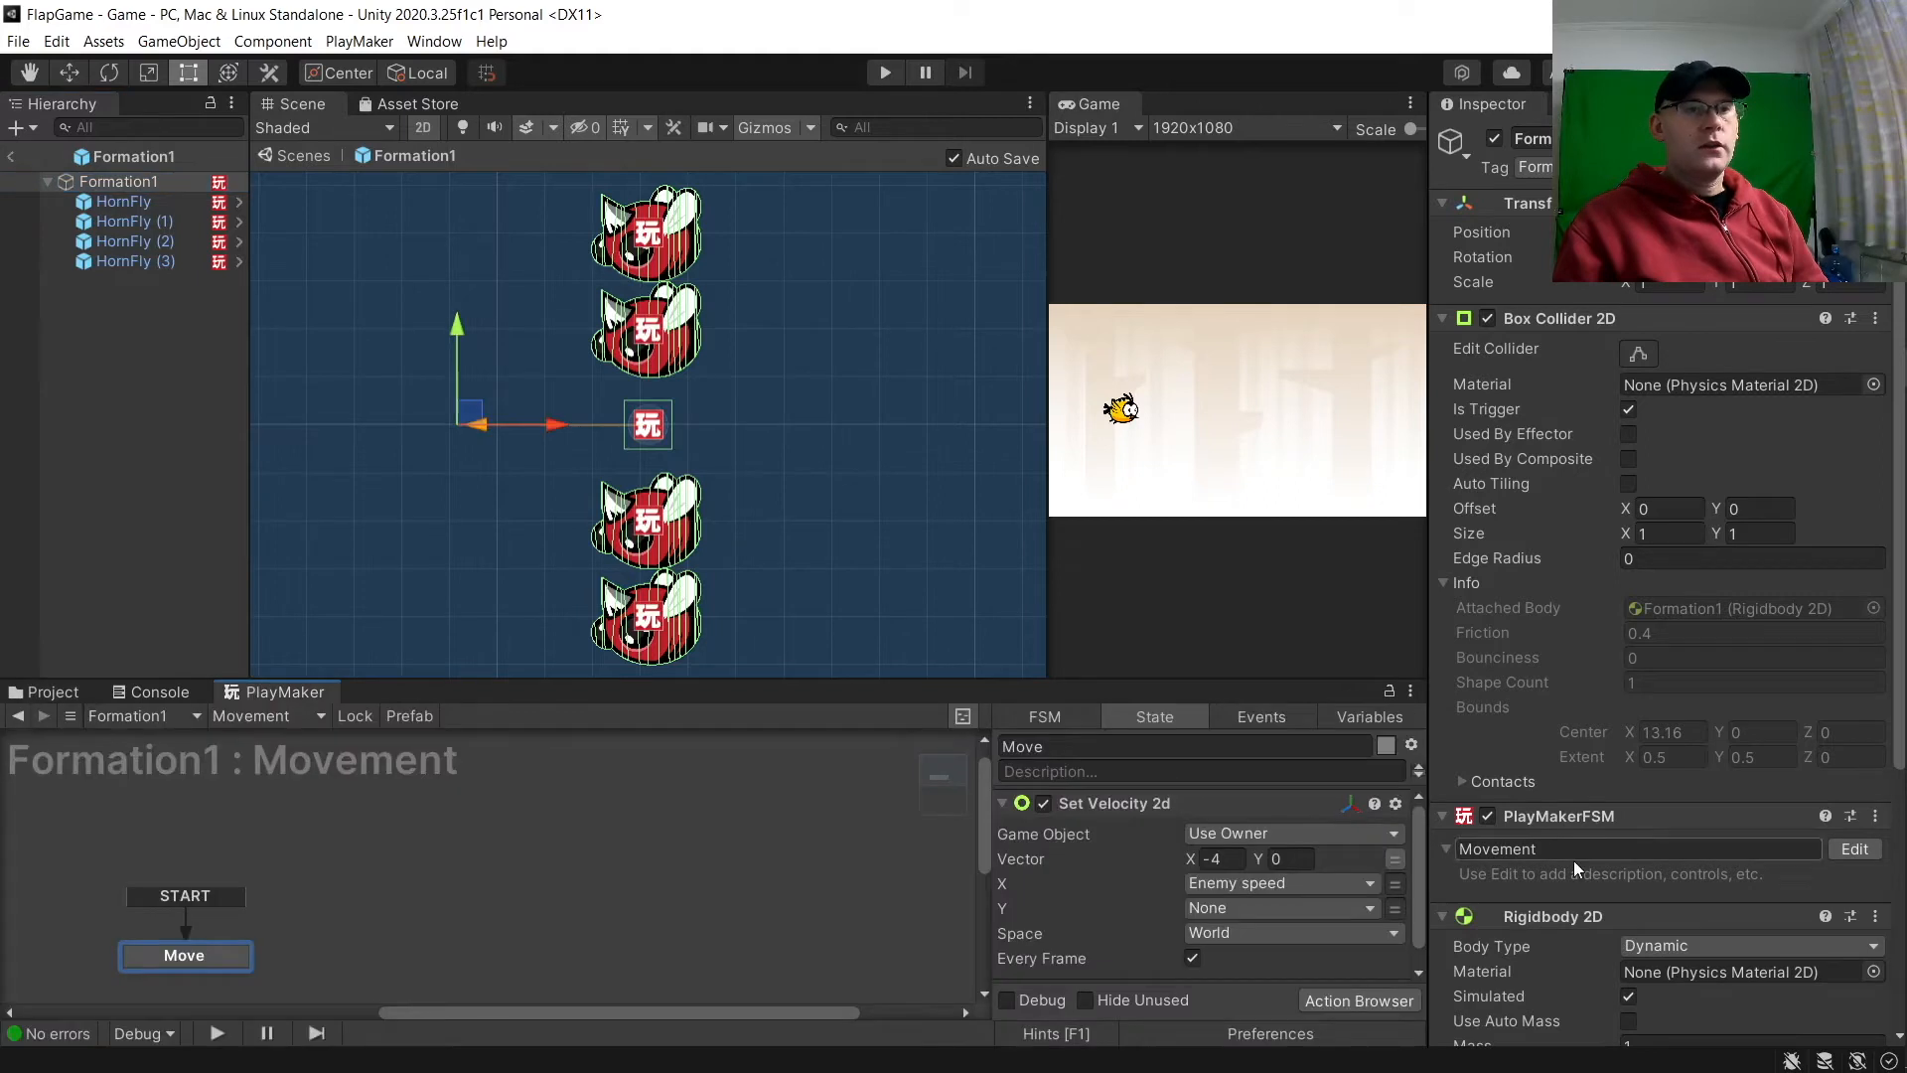
{"action": "left_click", "coordinate": [294, 709]}
{"action": "mouse_move", "coordinate": [300, 796]}
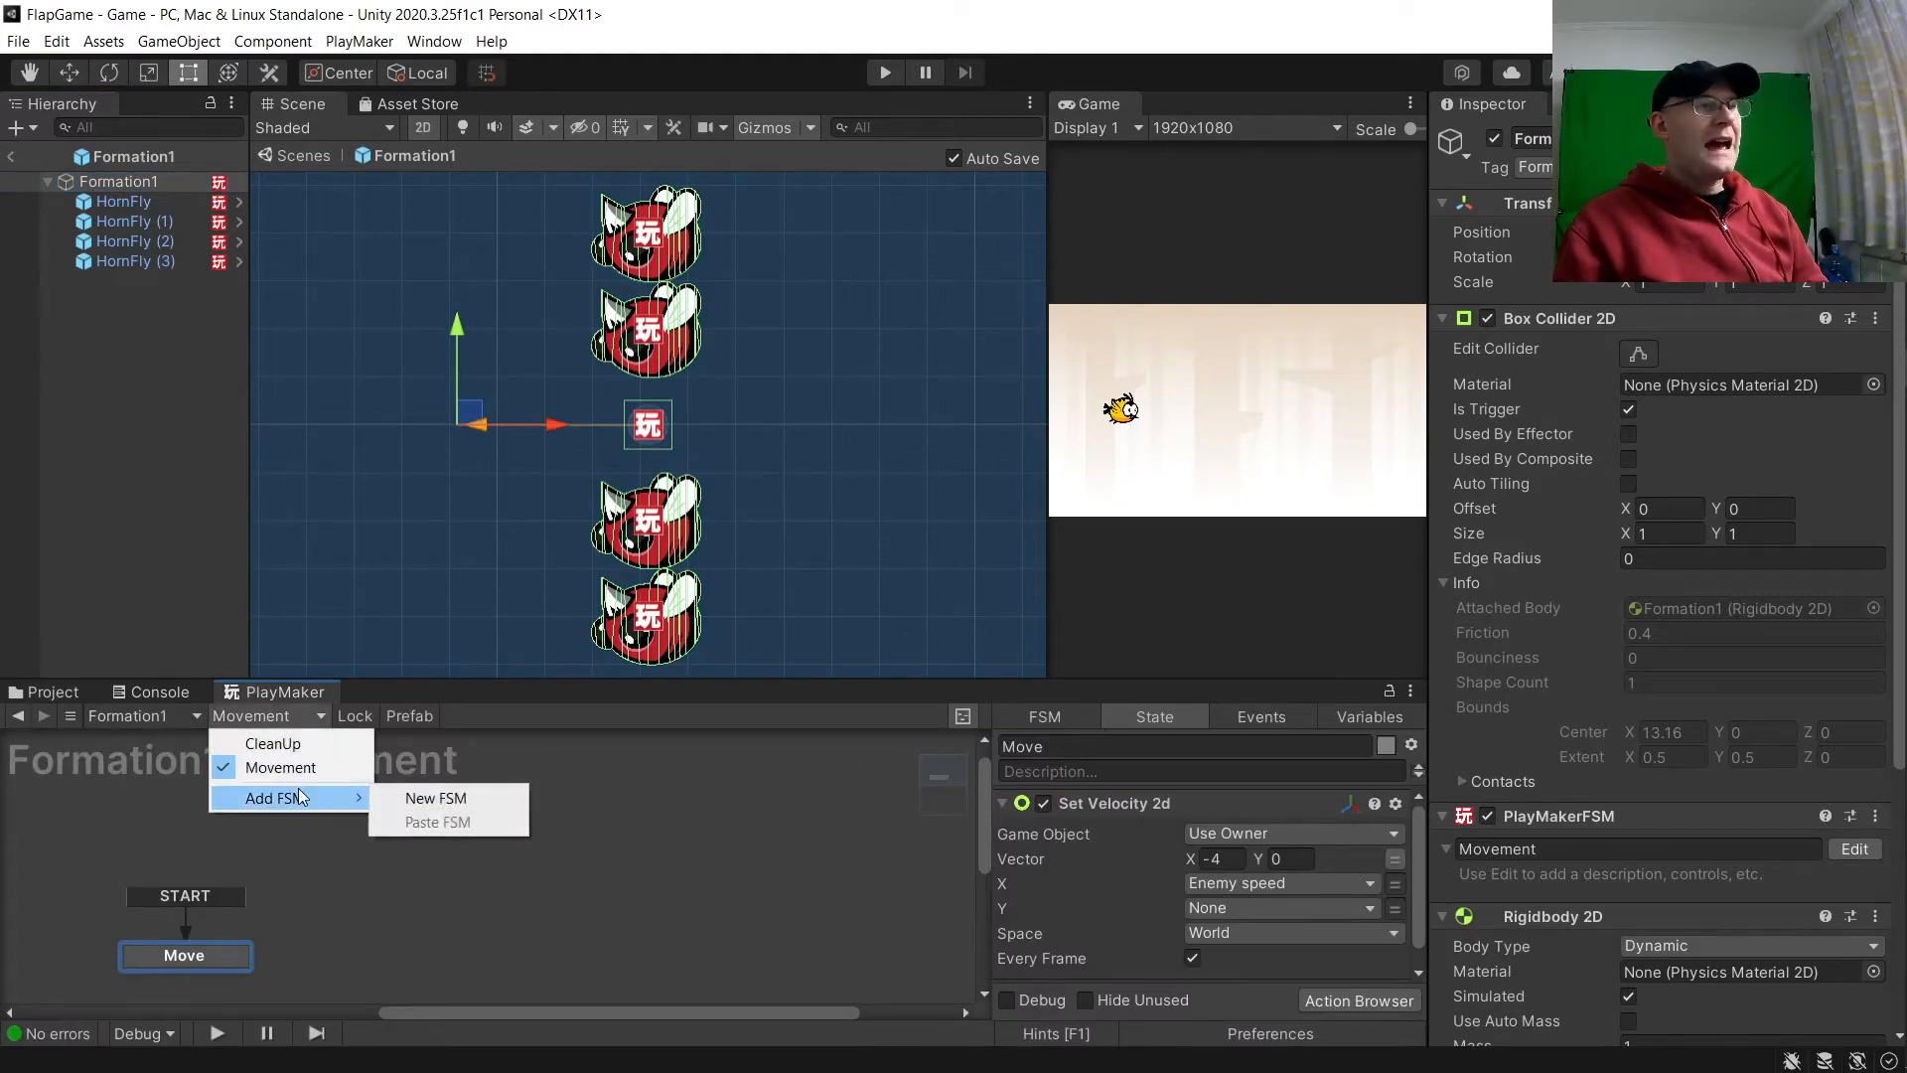
{"action": "left_click", "coordinate": [467, 797]}
Step: Return to the scene, reopen the Formation1 prefab and display its newly added FSM in the PlayMaker editor
{"action": "left_click", "coordinate": [11, 156]}
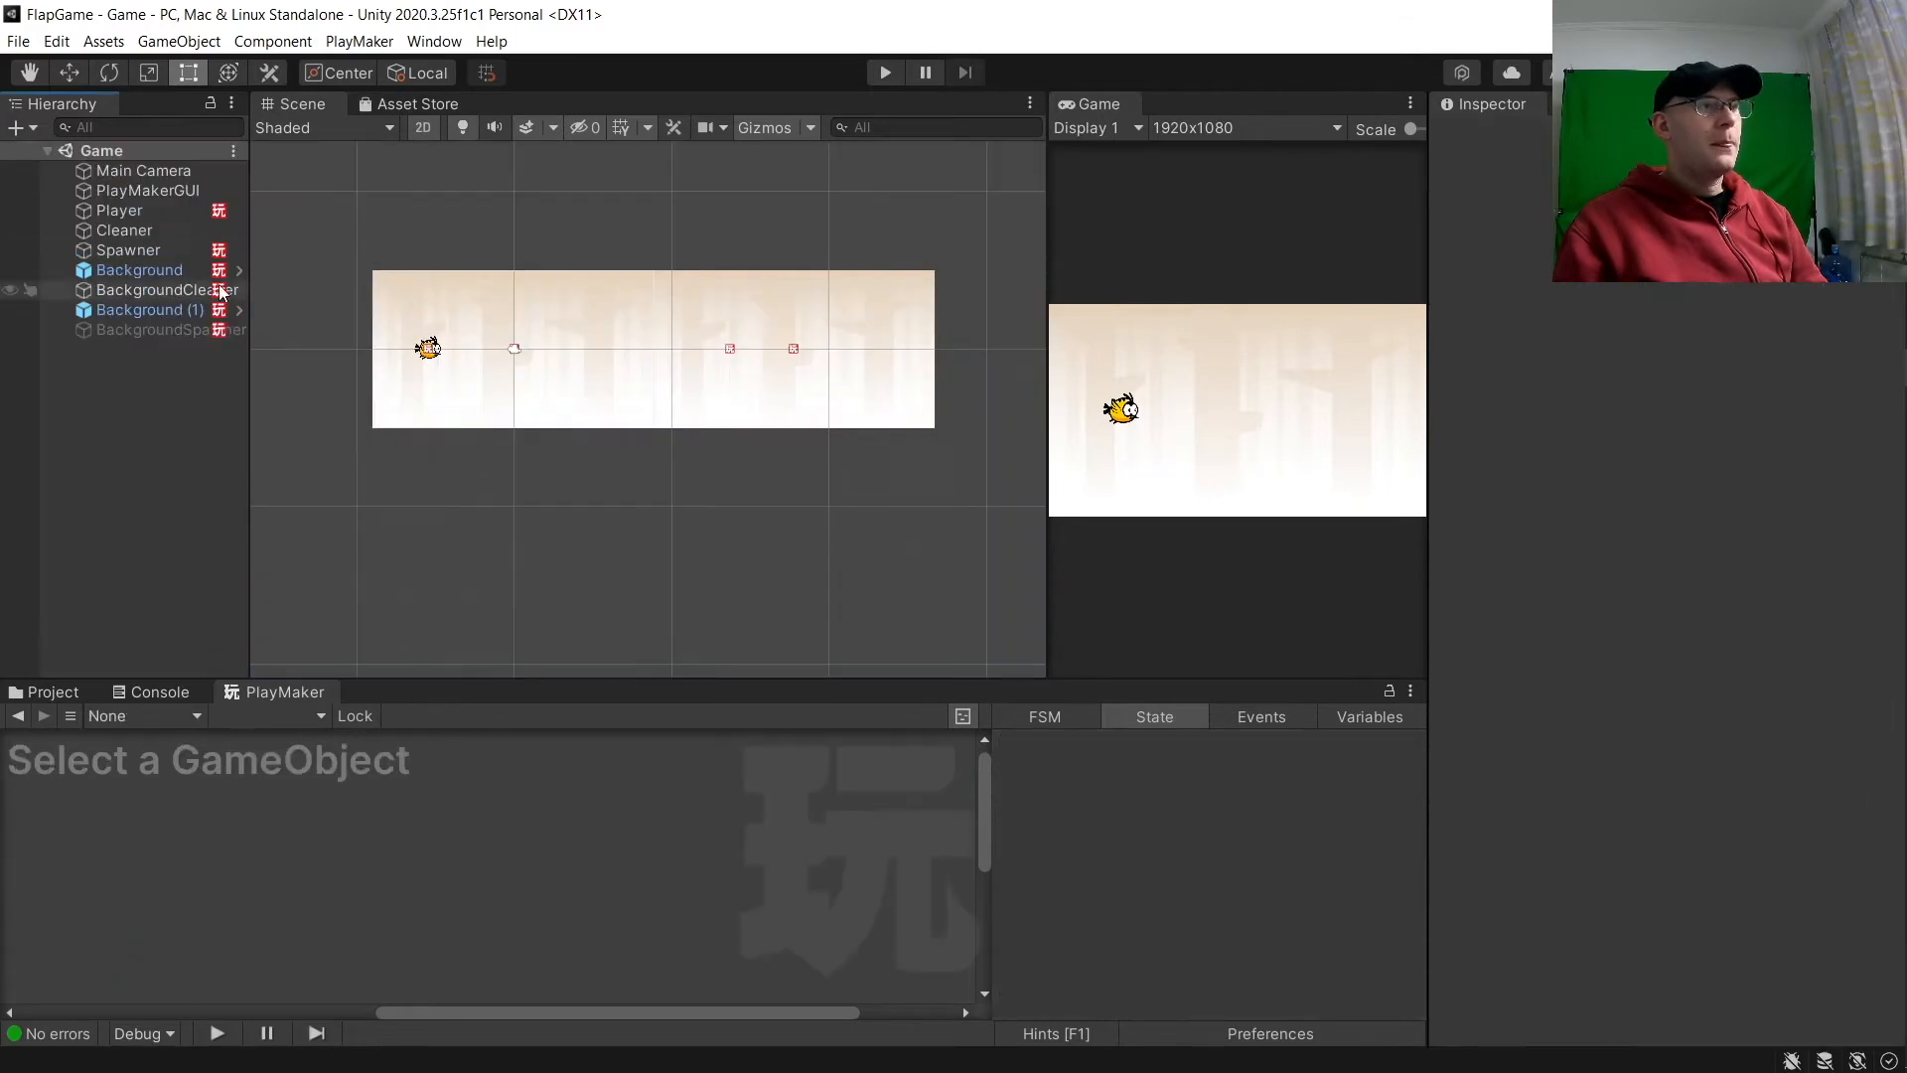
{"action": "left_click", "coordinate": [54, 693]}
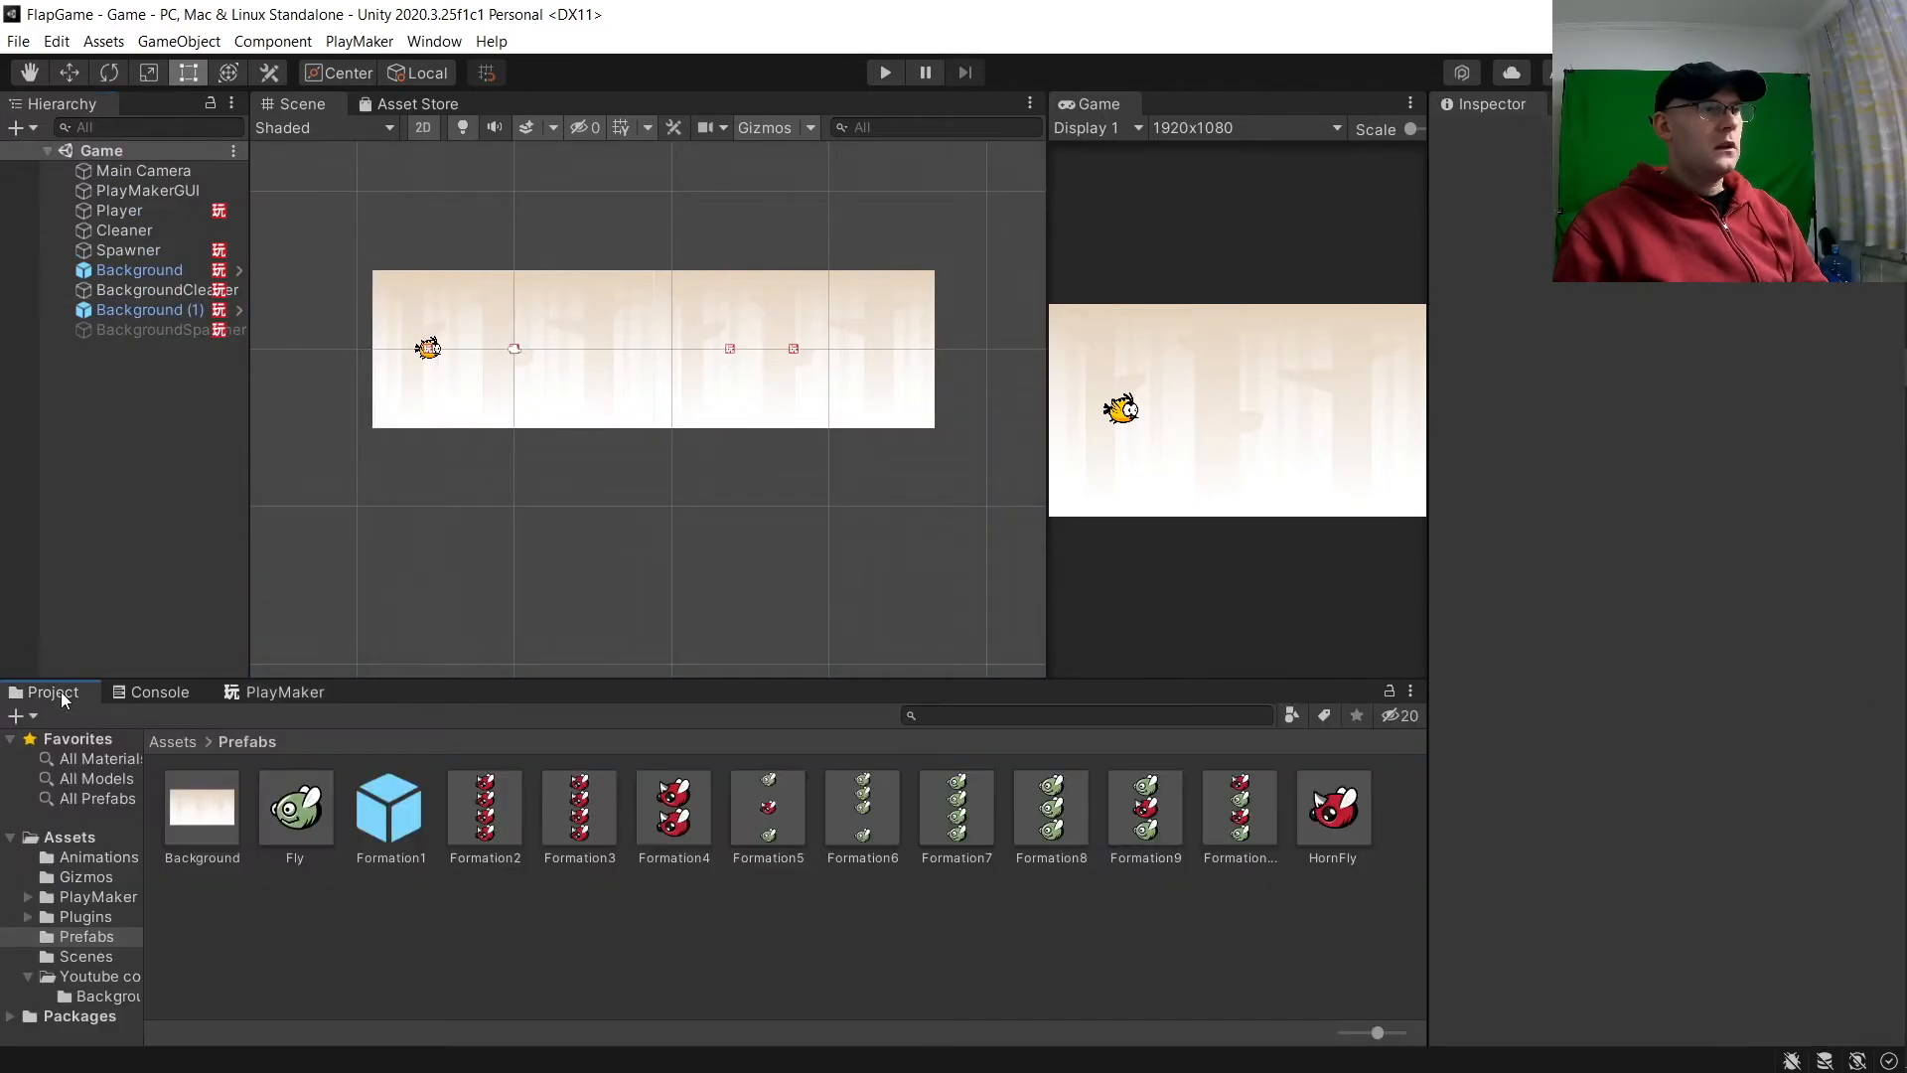
{"action": "double_click", "coordinate": [392, 807]}
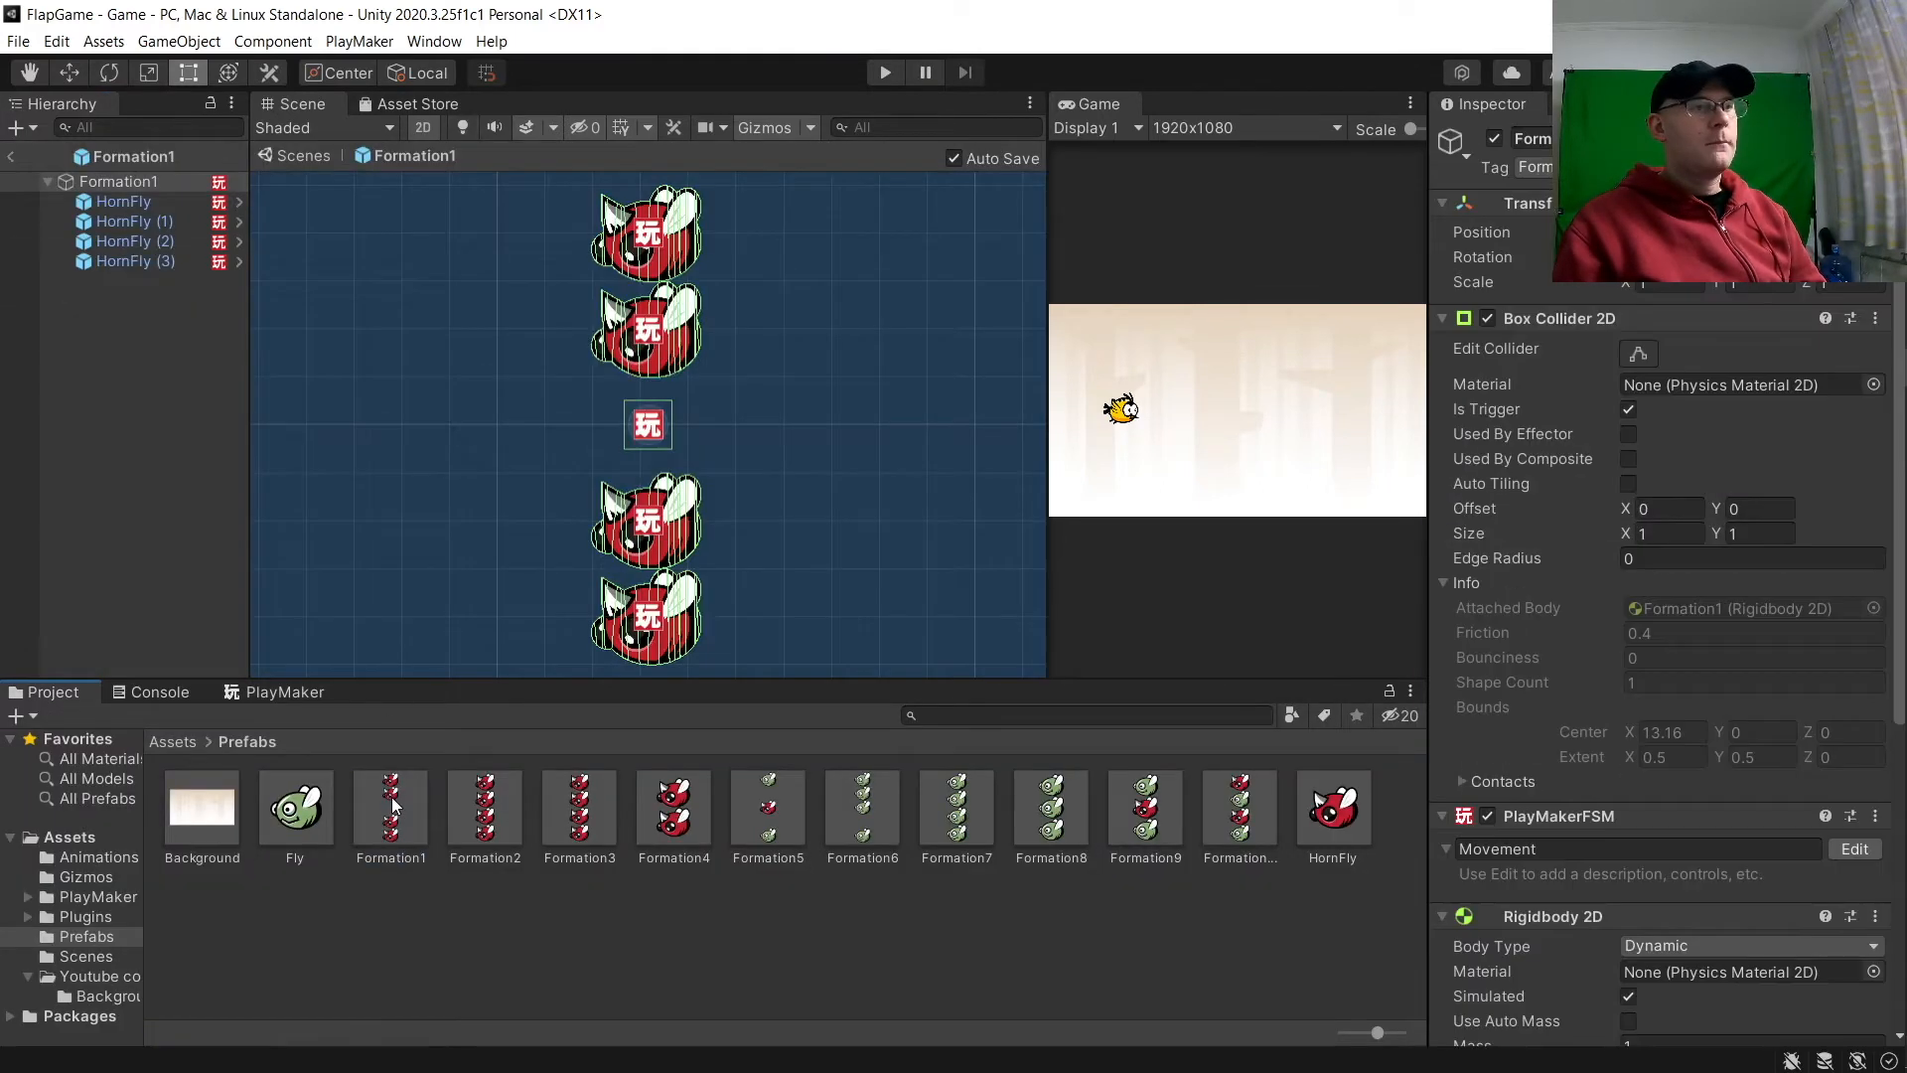
{"action": "left_click", "coordinate": [176, 183]}
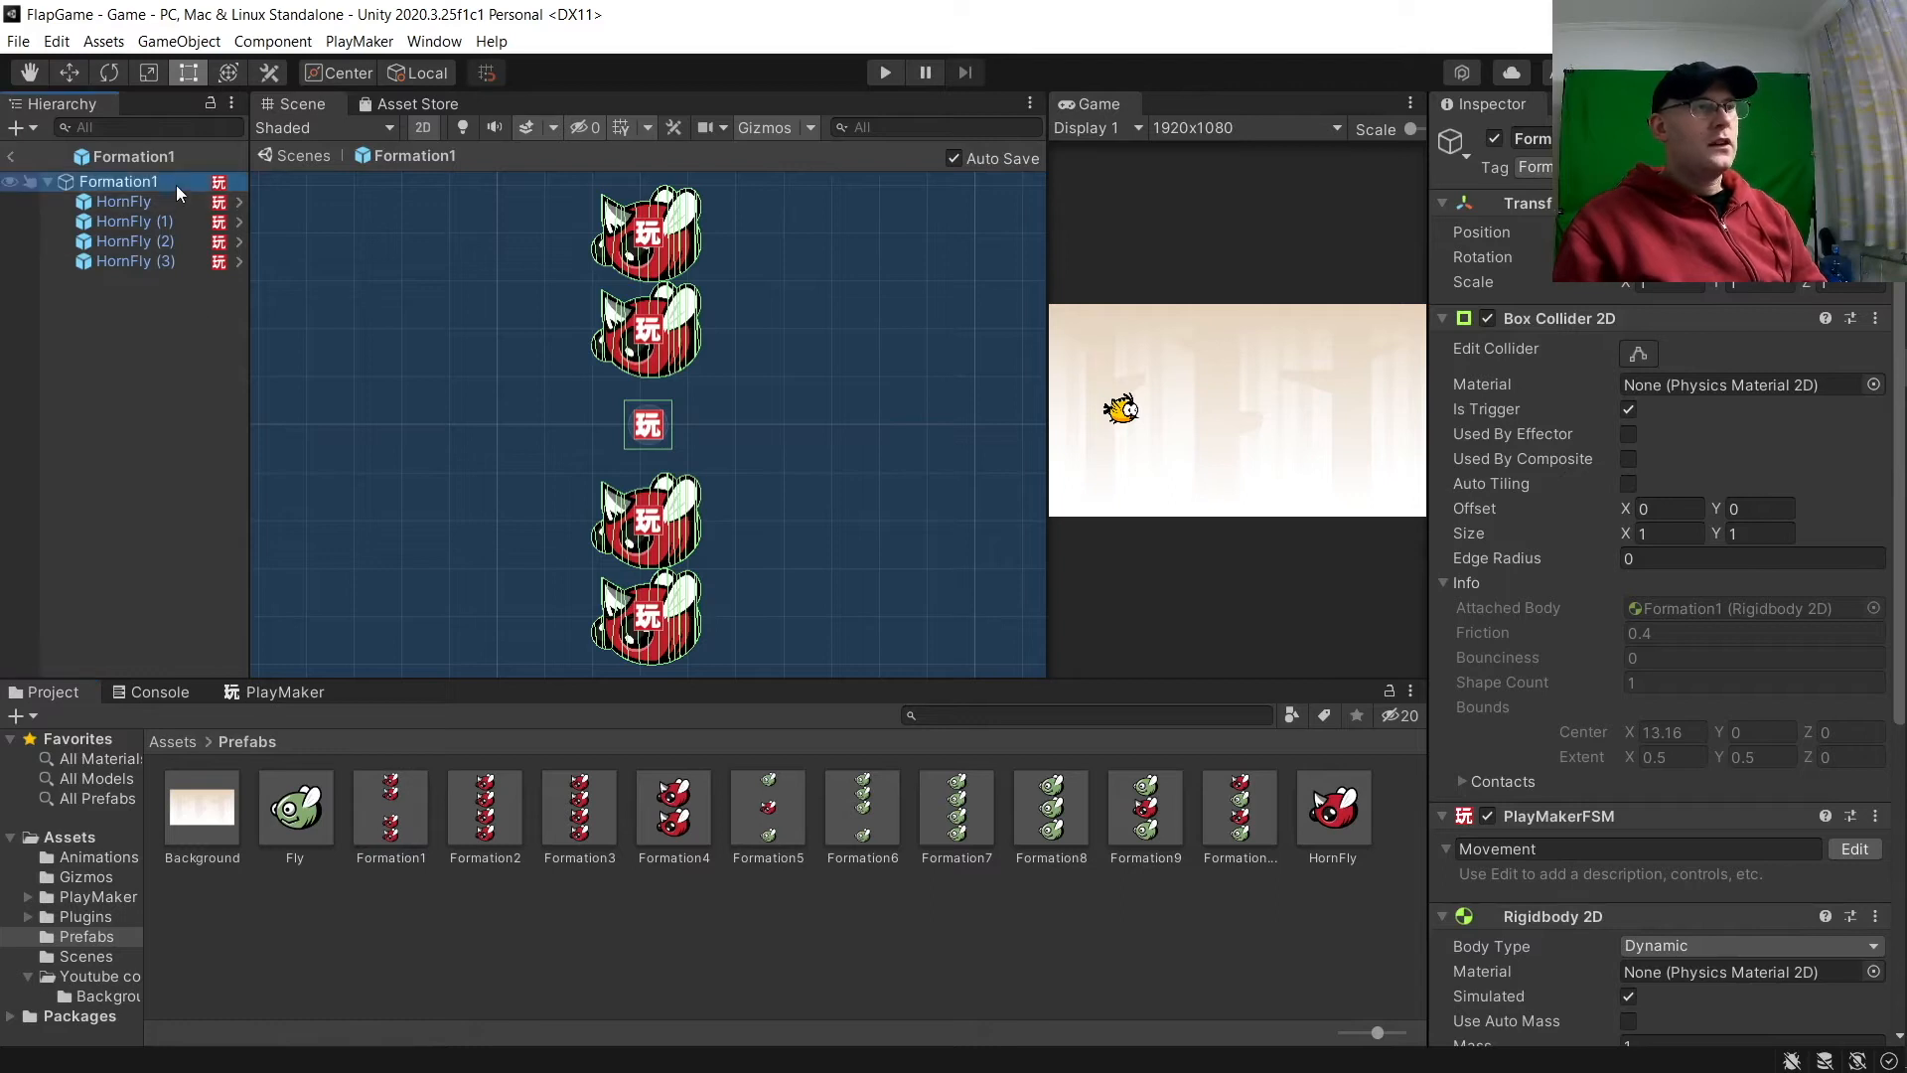
{"action": "left_click", "coordinate": [290, 693]}
{"action": "left_click", "coordinate": [248, 715]}
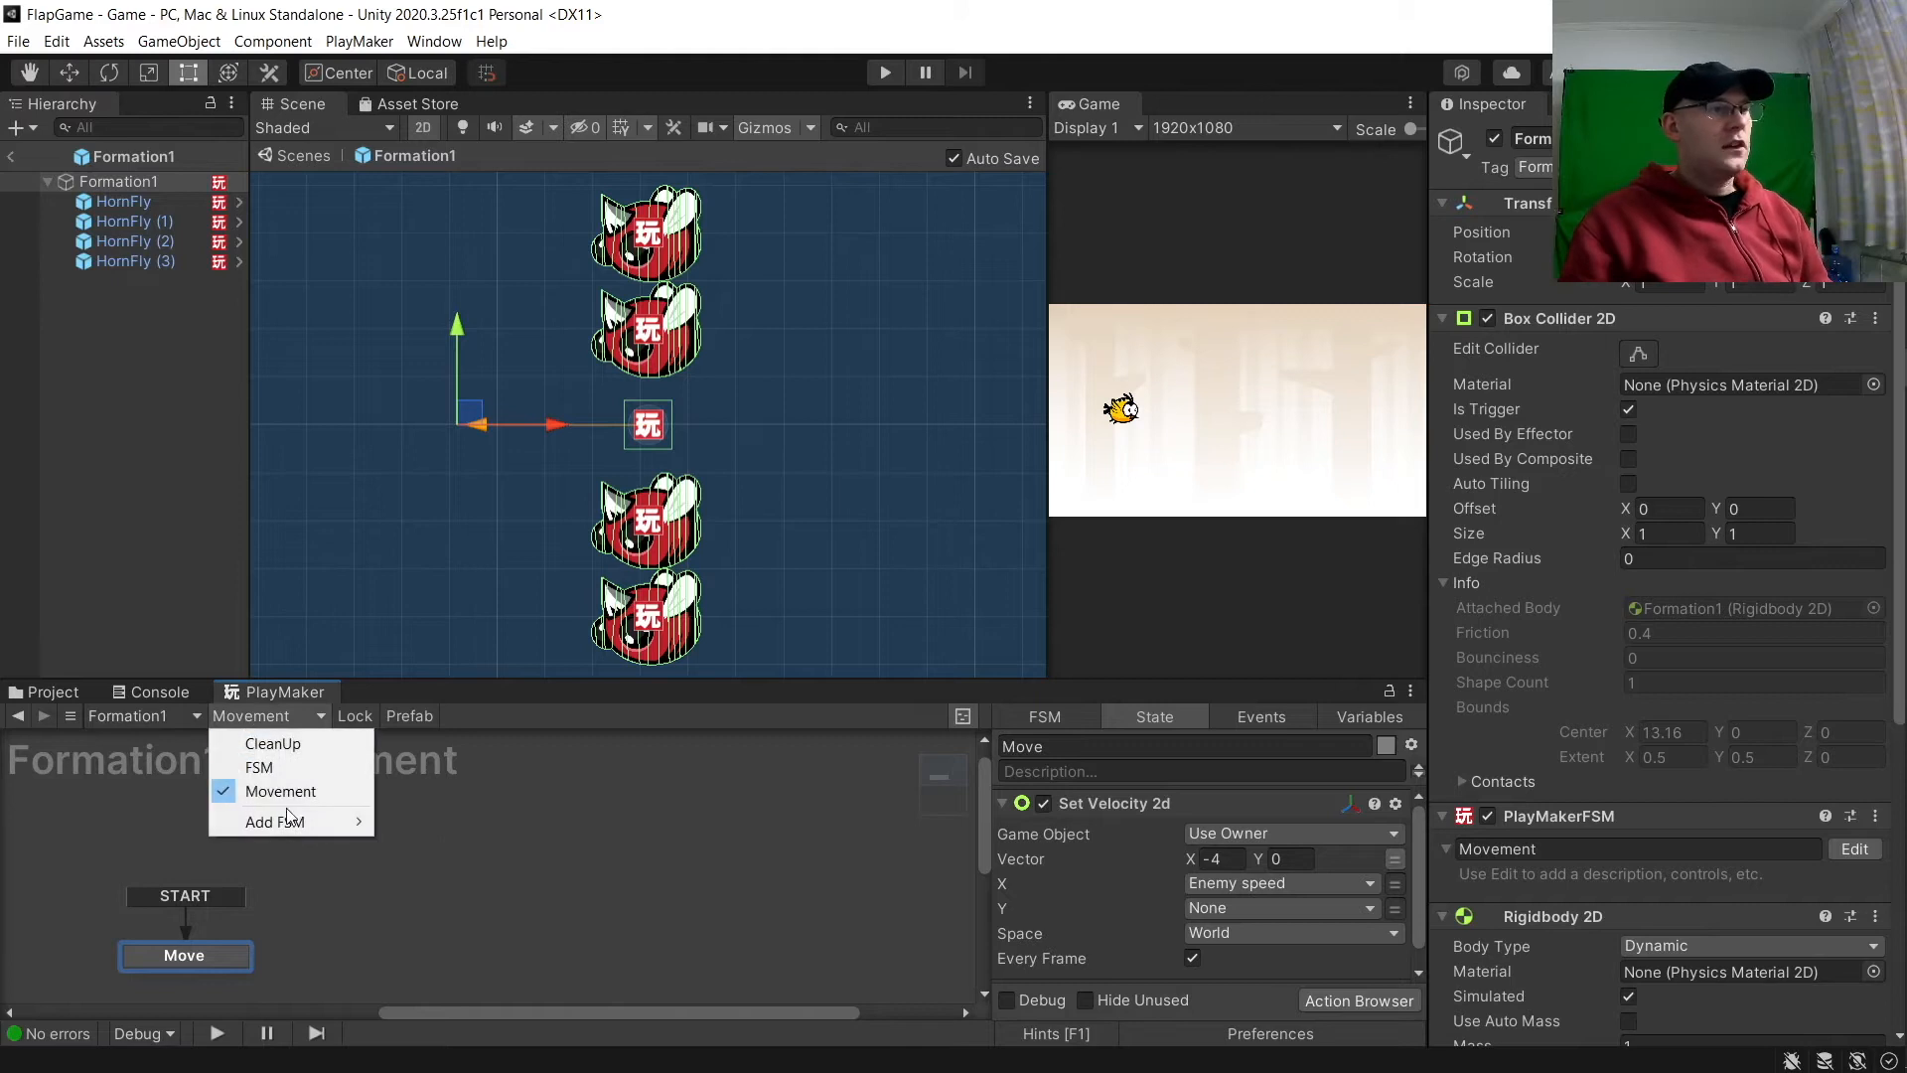
{"action": "left_click", "coordinate": [291, 768]}
Step: Rename the new FSM component on Formation1 to GivePoint
{"action": "scroll", "coordinate": [1649, 814], "scroll_direction": "down", "scroll_amount": 8}
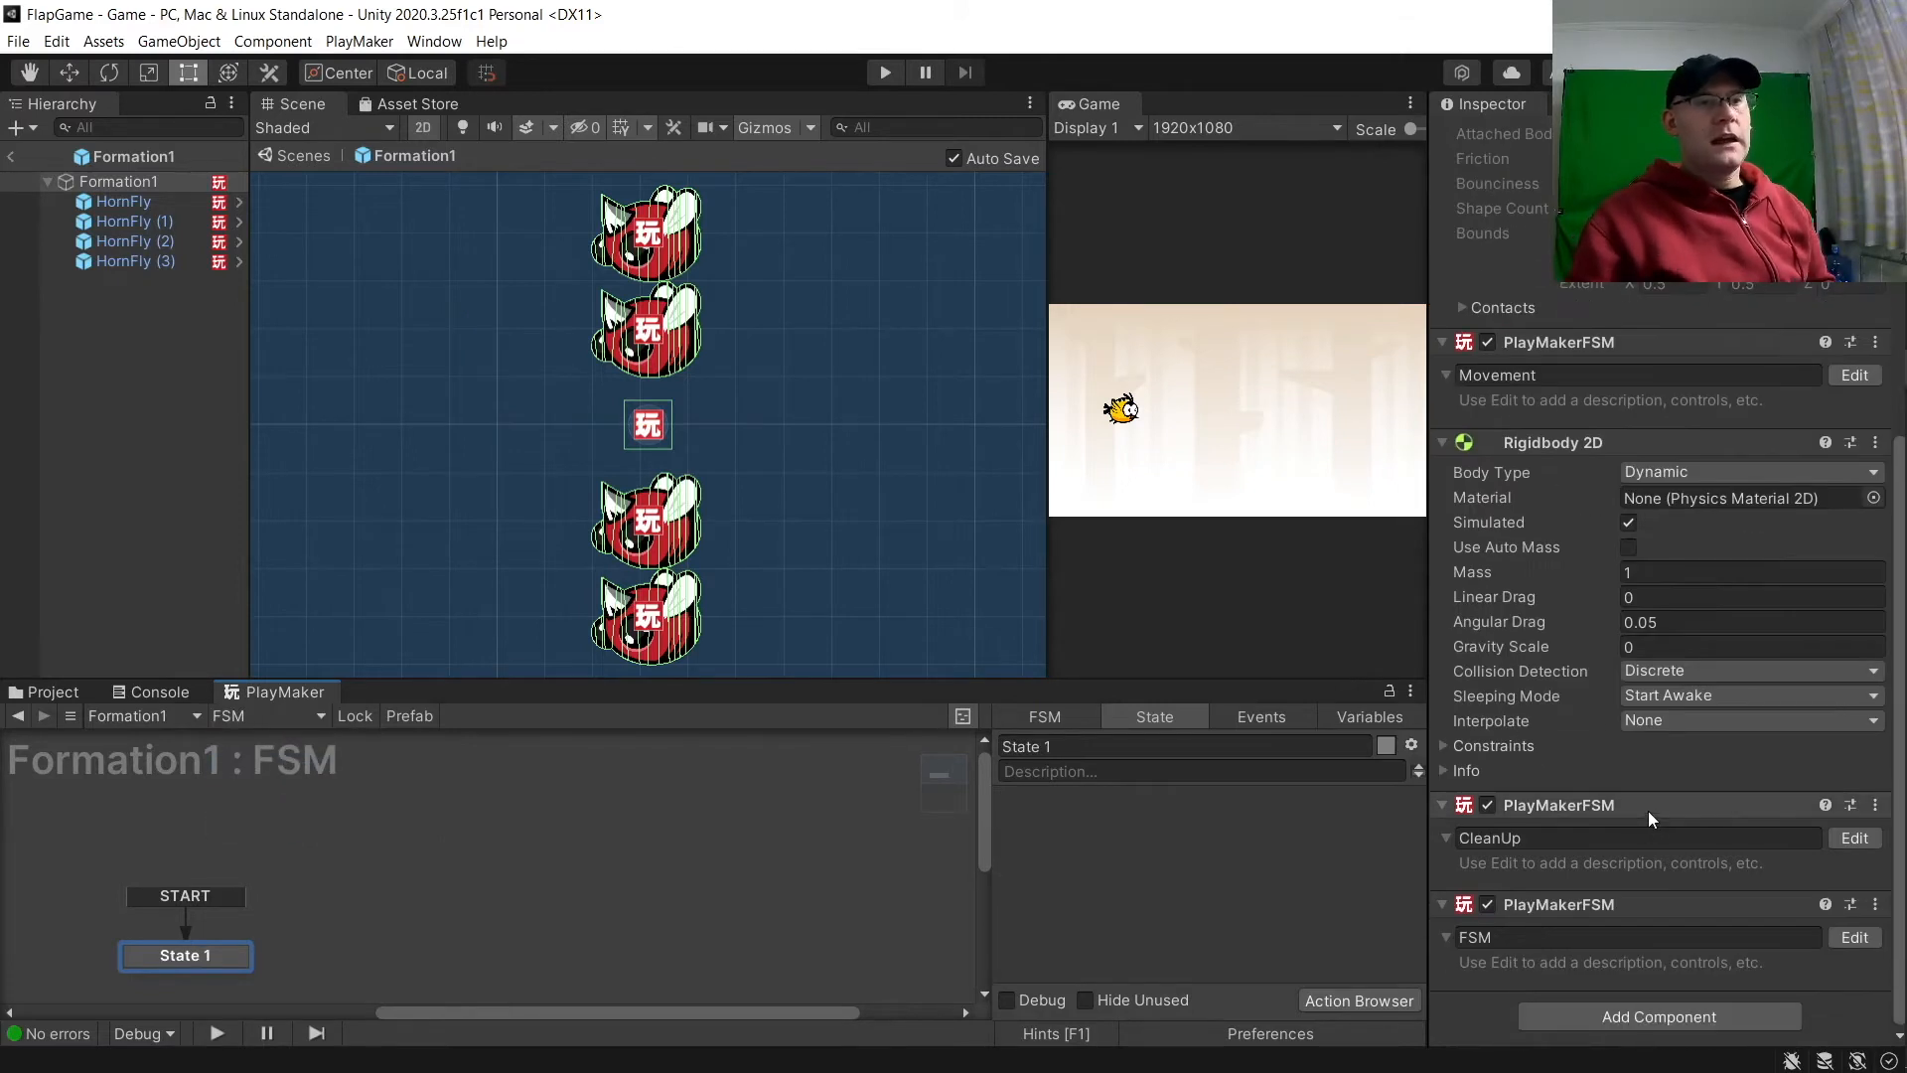
{"action": "left_click", "coordinate": [1572, 938]}
{"action": "type", "text": "GivePo"}
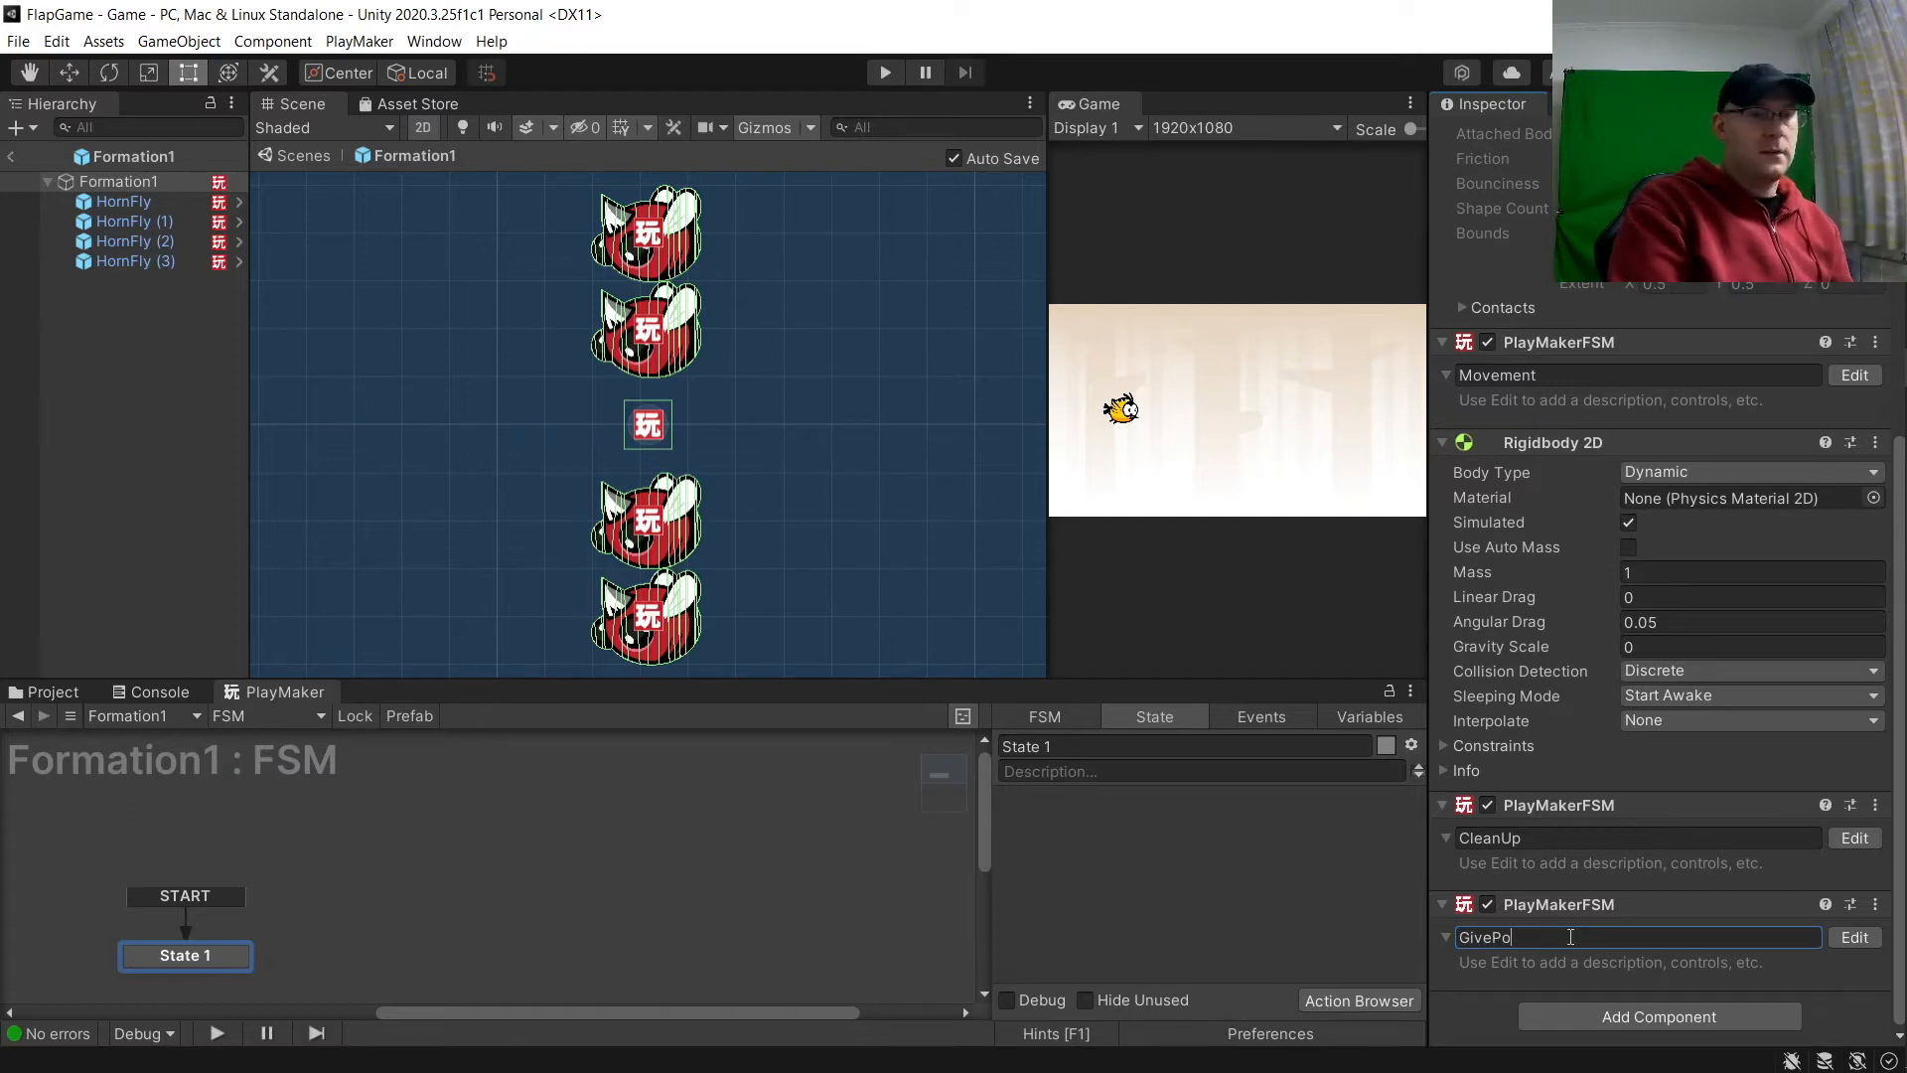
{"action": "key", "text": "Return"}
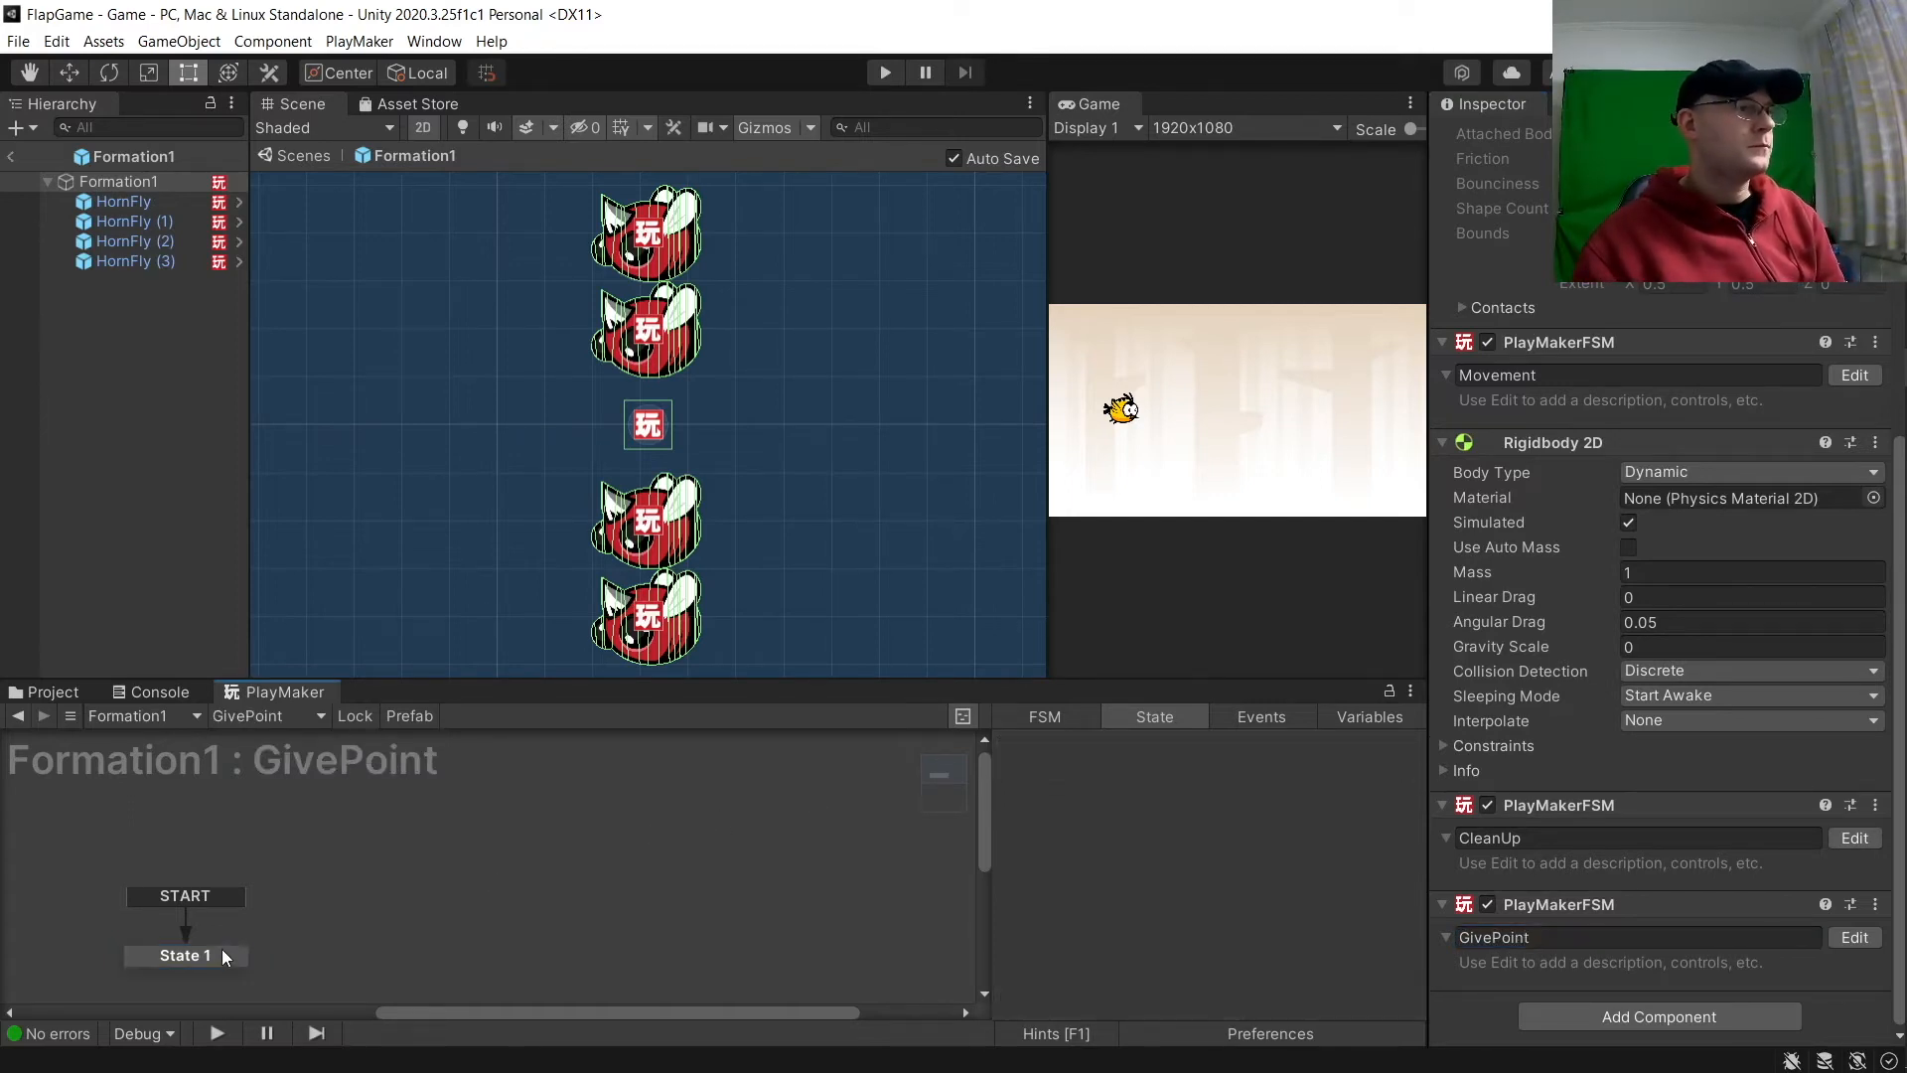
Step: Add a second state to the GivePoint FSM and rename the start state OnPlayerTouch
{"action": "right_click", "coordinate": [568, 927]}
{"action": "left_click", "coordinate": [629, 675]}
{"action": "left_click", "coordinate": [238, 957]}
{"action": "left_click", "coordinate": [1082, 744]}
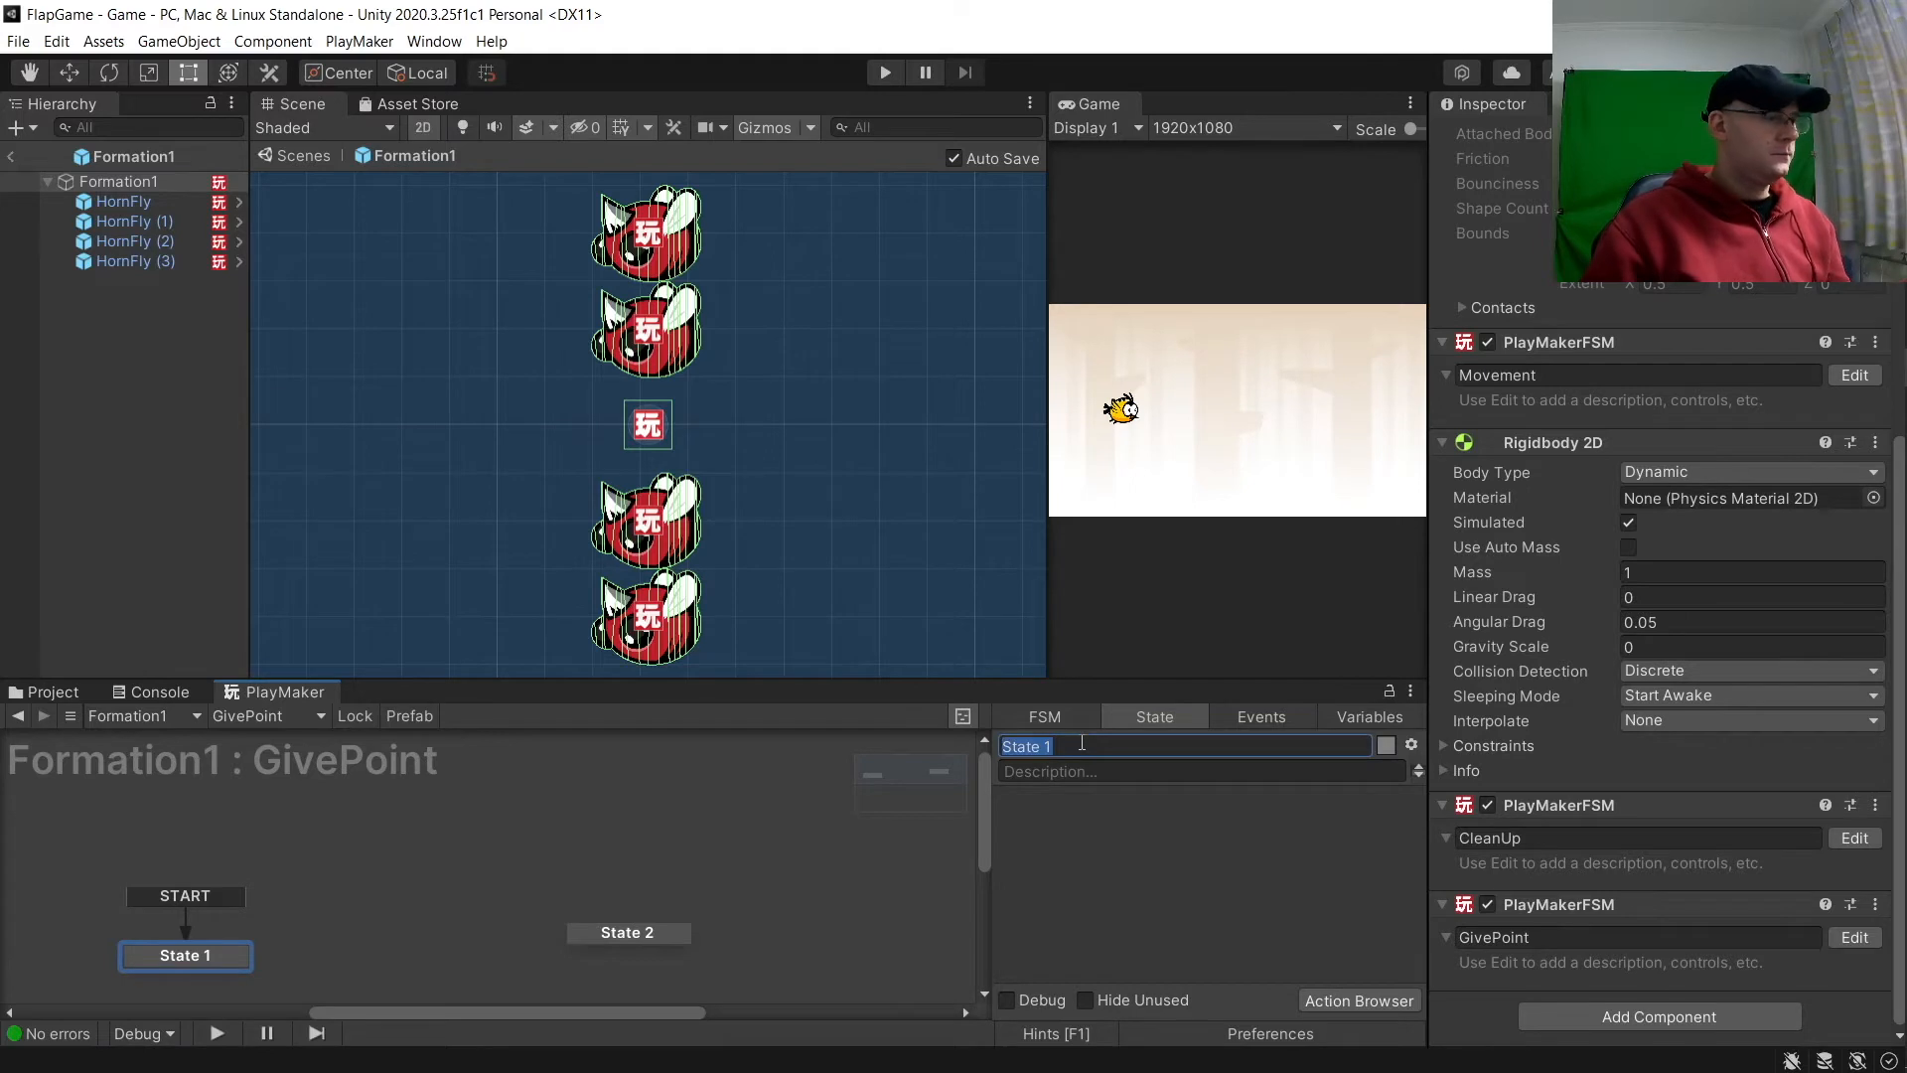
{"action": "type", "text": "OnPla"}
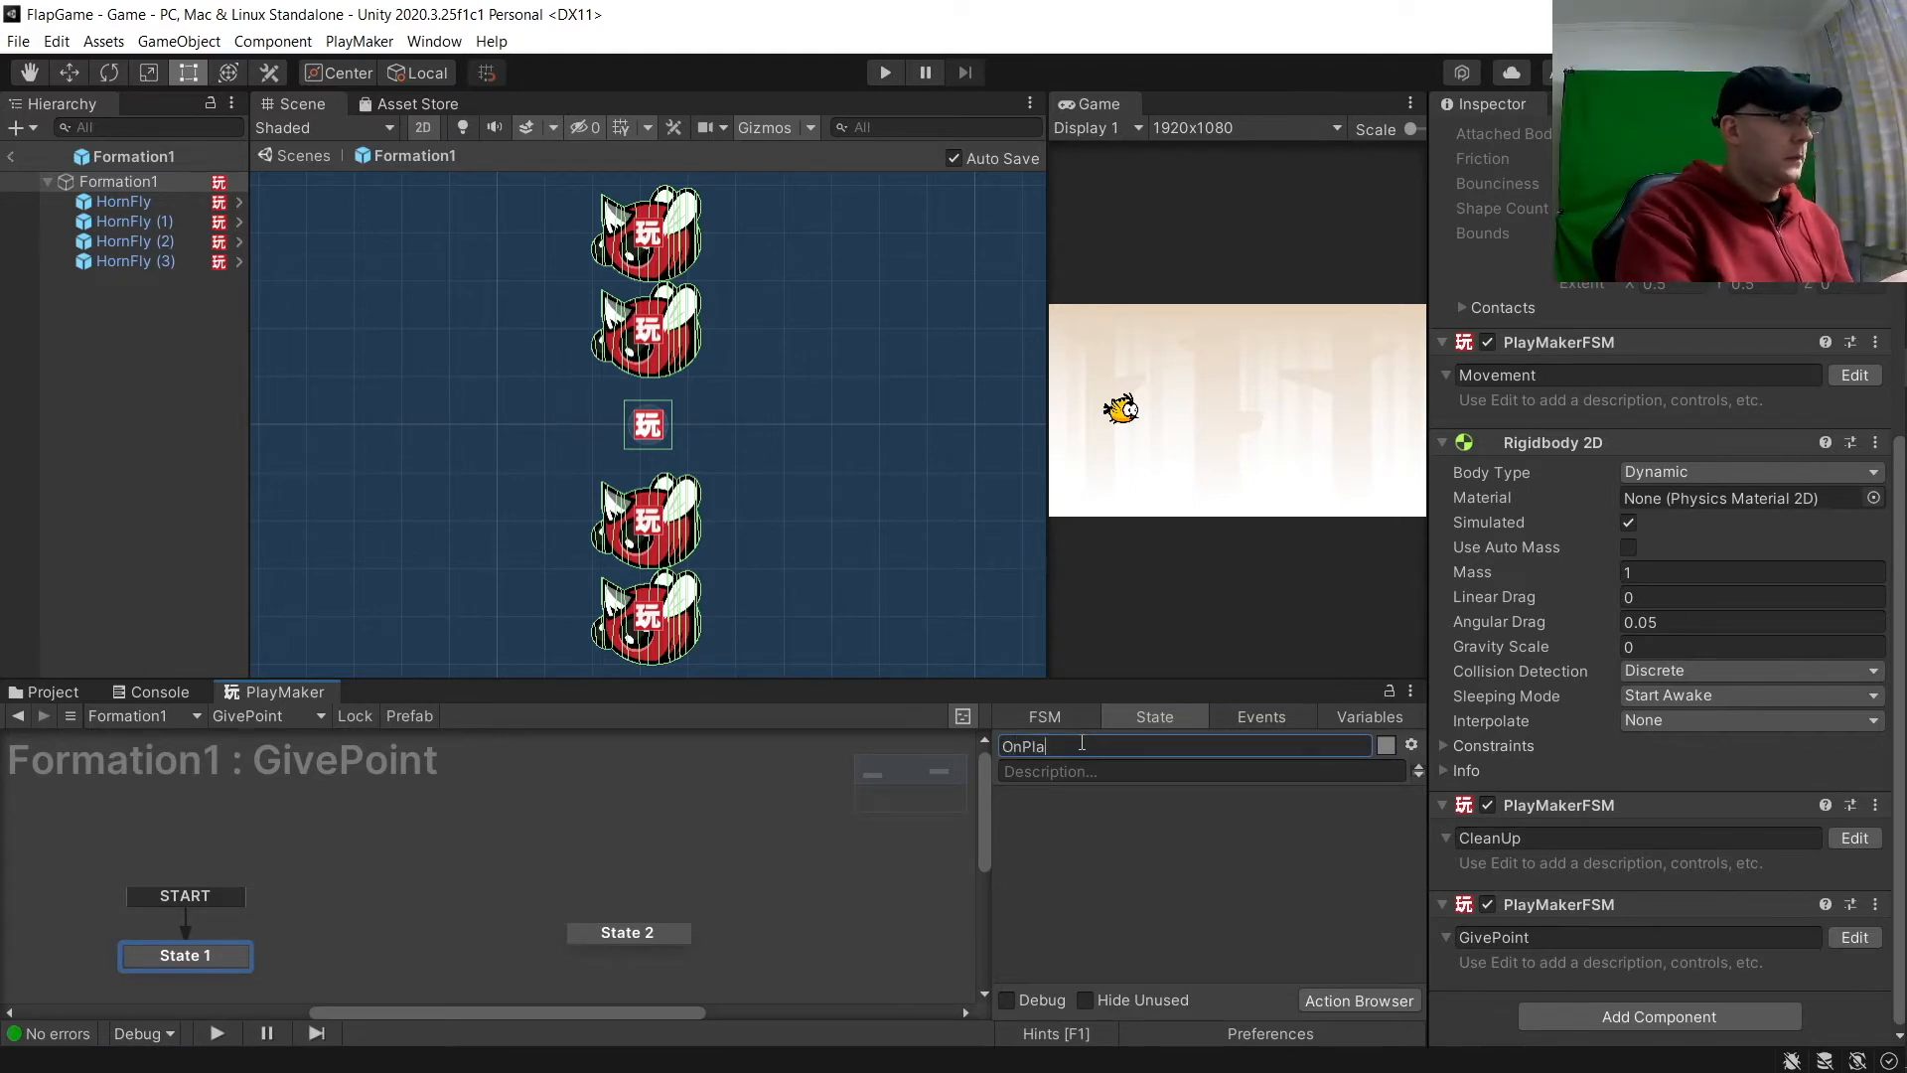
{"action": "type", "text": "yerTouch"}
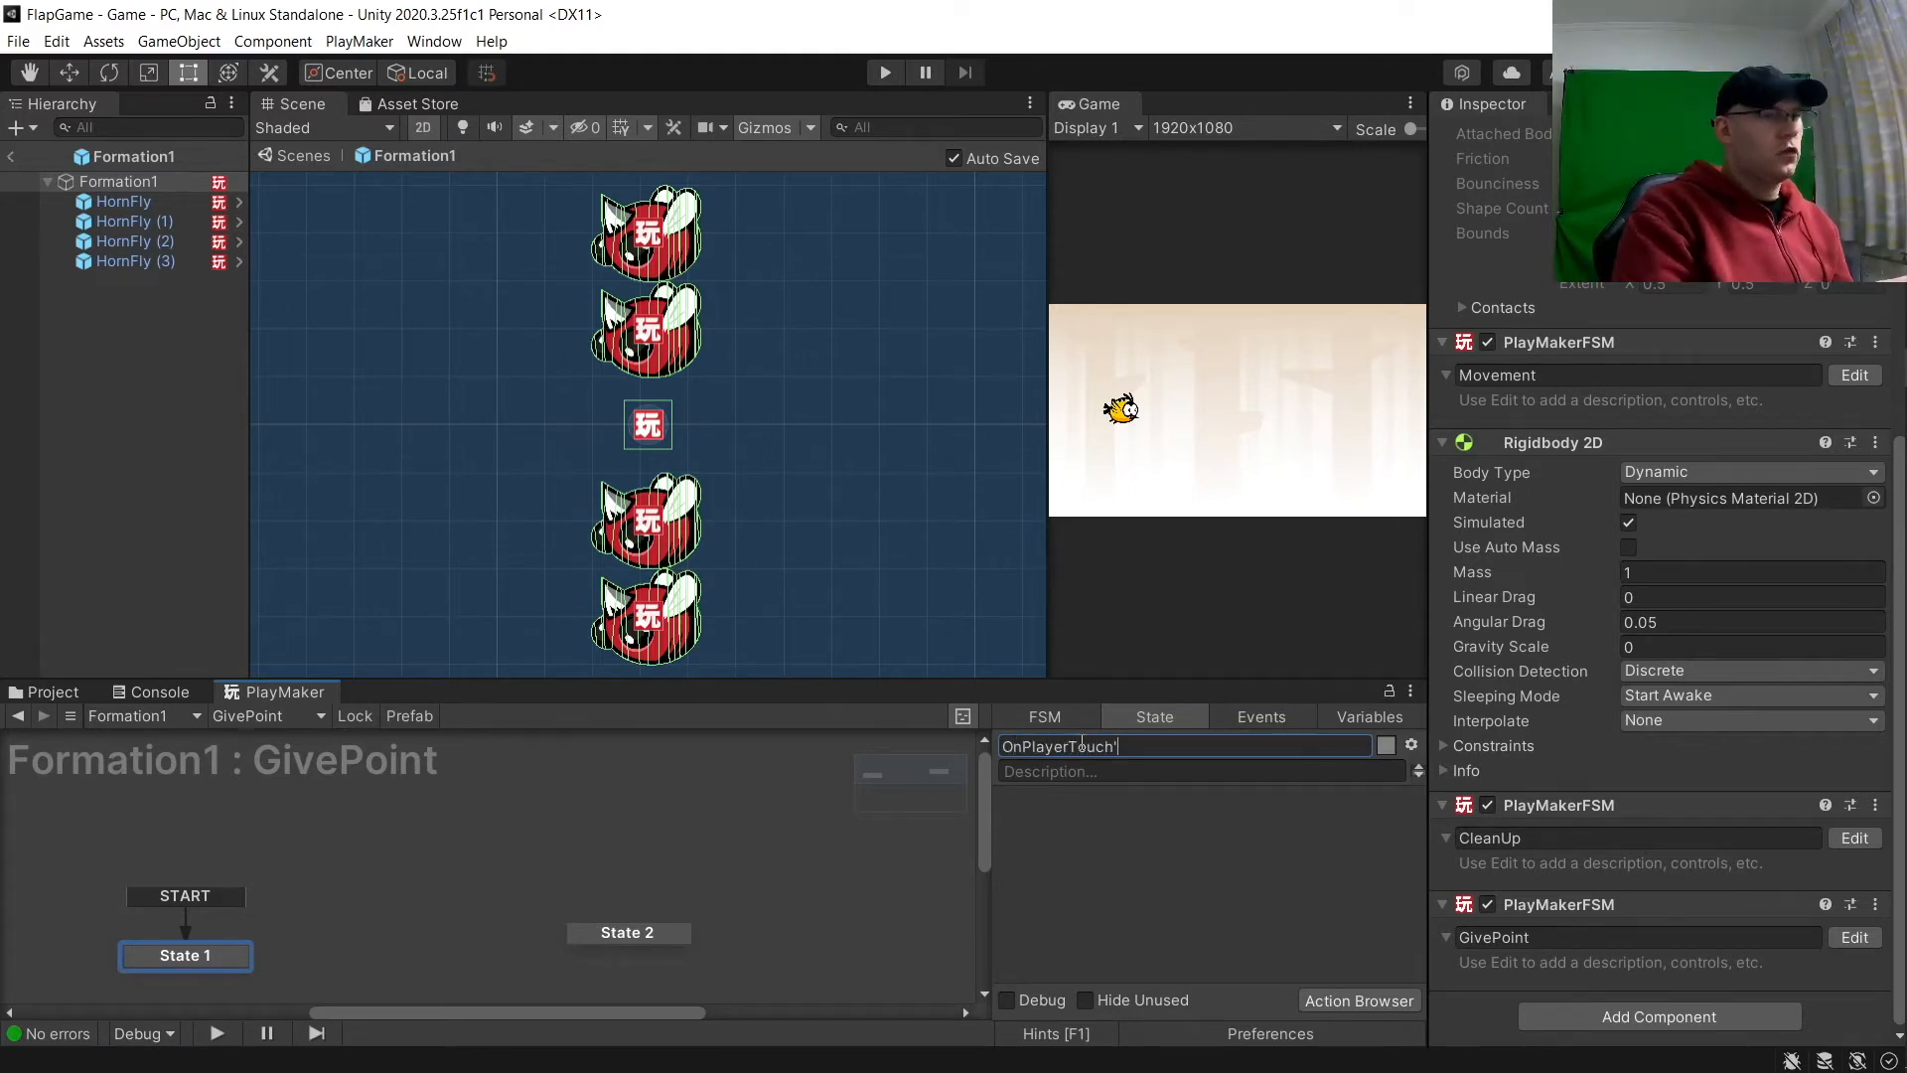
{"action": "key", "text": "Return"}
Step: Rename the second state of the GivePoint FSM to AddPoint
{"action": "left_click", "coordinate": [626, 932]}
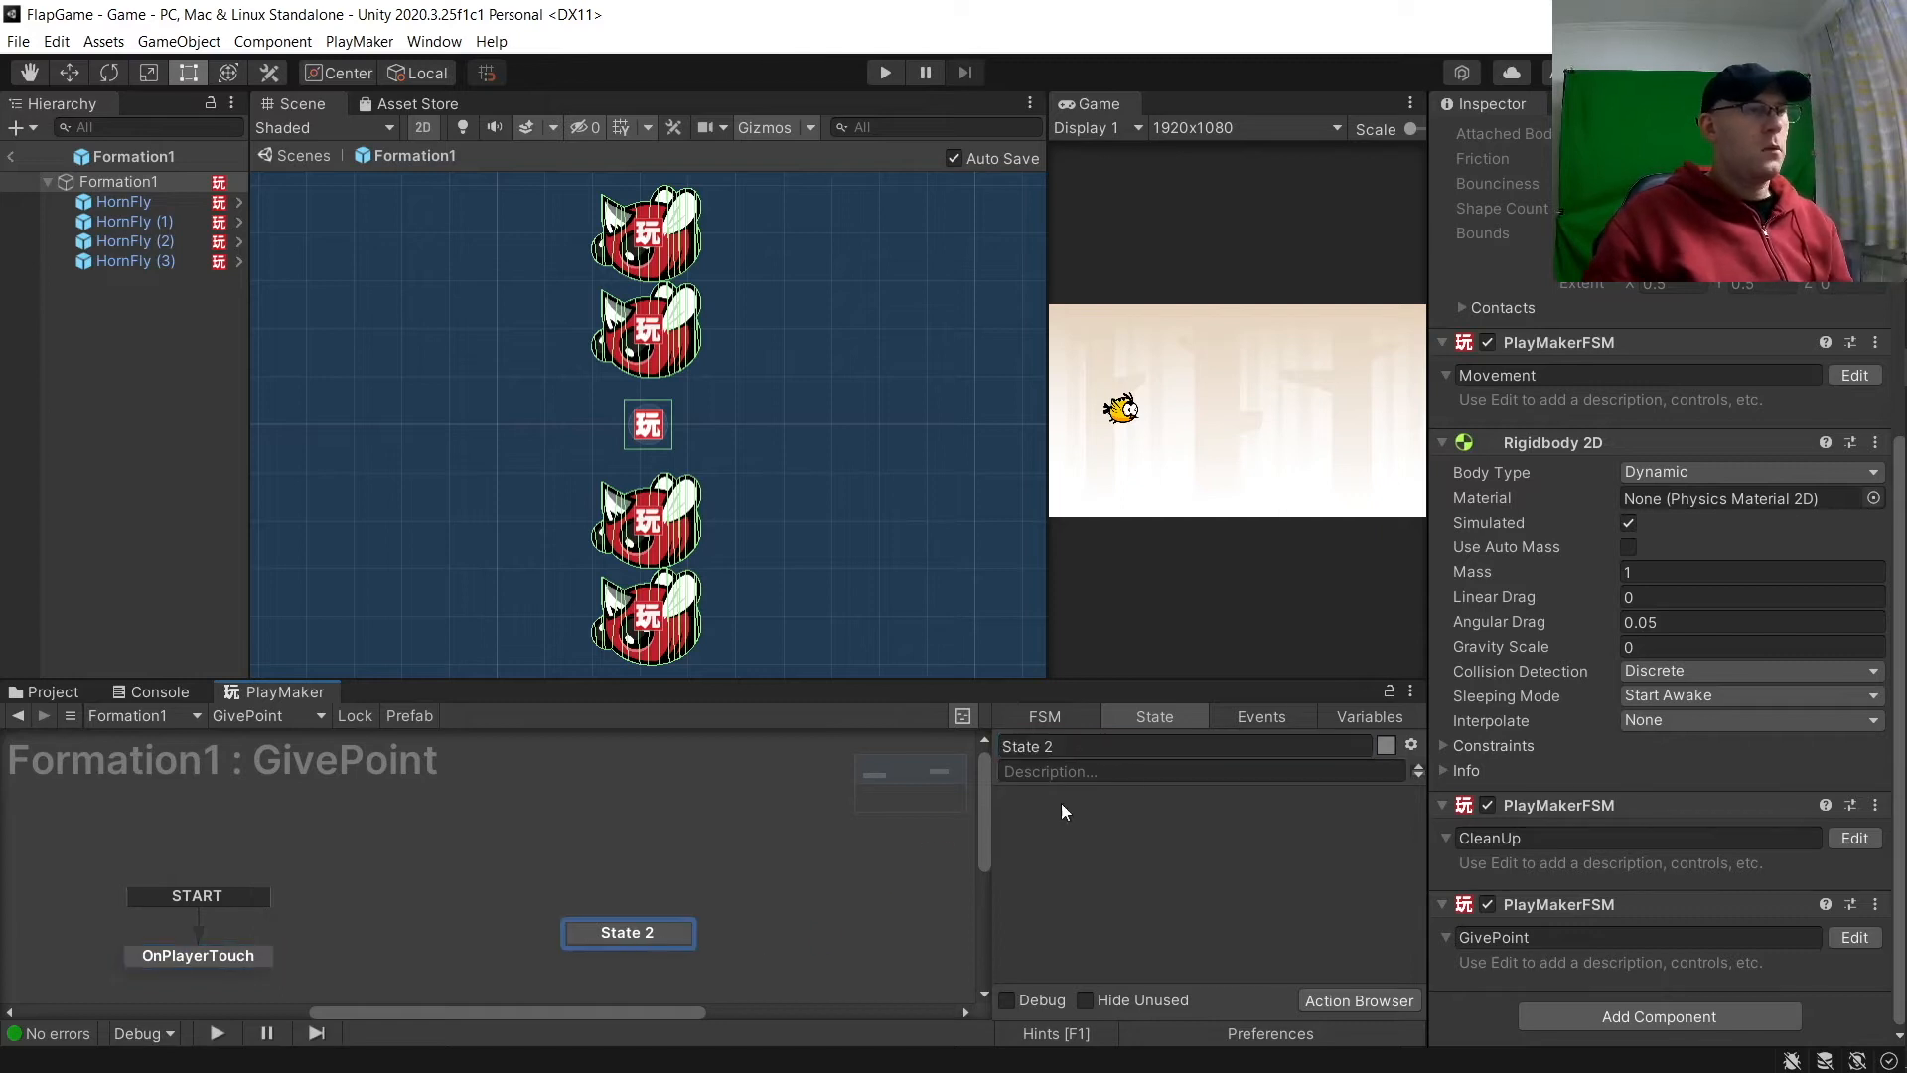
{"action": "left_click", "coordinate": [1128, 751]}
{"action": "type", "text": "AddP"}
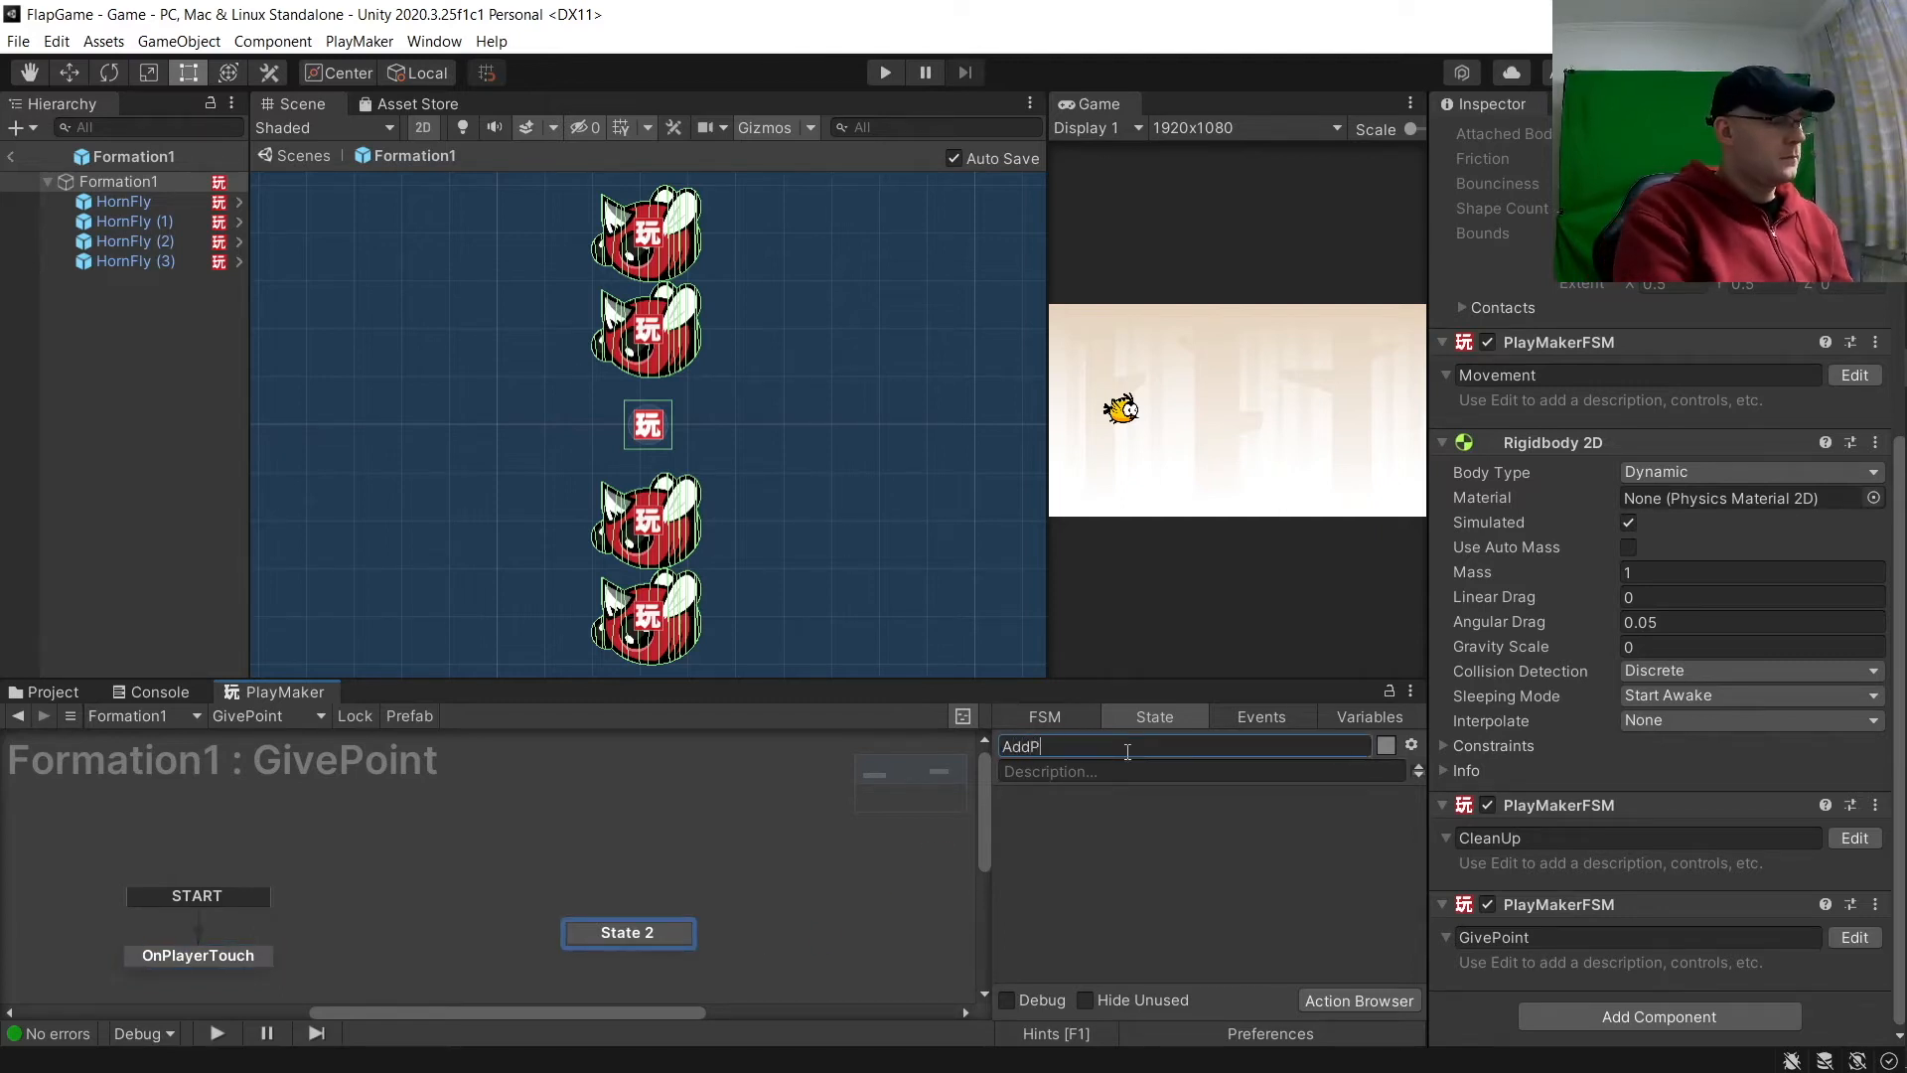
{"action": "type", "text": "oint"}
{"action": "key", "text": "Return"}
Step: Give the OnPlayerTouch state a FINISHED transition and link it to the AddPoint state
{"action": "left_click", "coordinate": [228, 952]}
{"action": "right_click", "coordinate": [233, 955]}
{"action": "mouse_move", "coordinate": [482, 765]}
{"action": "left_click", "coordinate": [576, 754]}
{"action": "left_click_drag", "start_coordinate": [197, 976], "coordinate": [596, 934]}
Step: Search the PlayMaker actions for Trigger and add a Trigger2D Event action to the OnPlayerTouch state
{"action": "left_click", "coordinate": [1351, 999]}
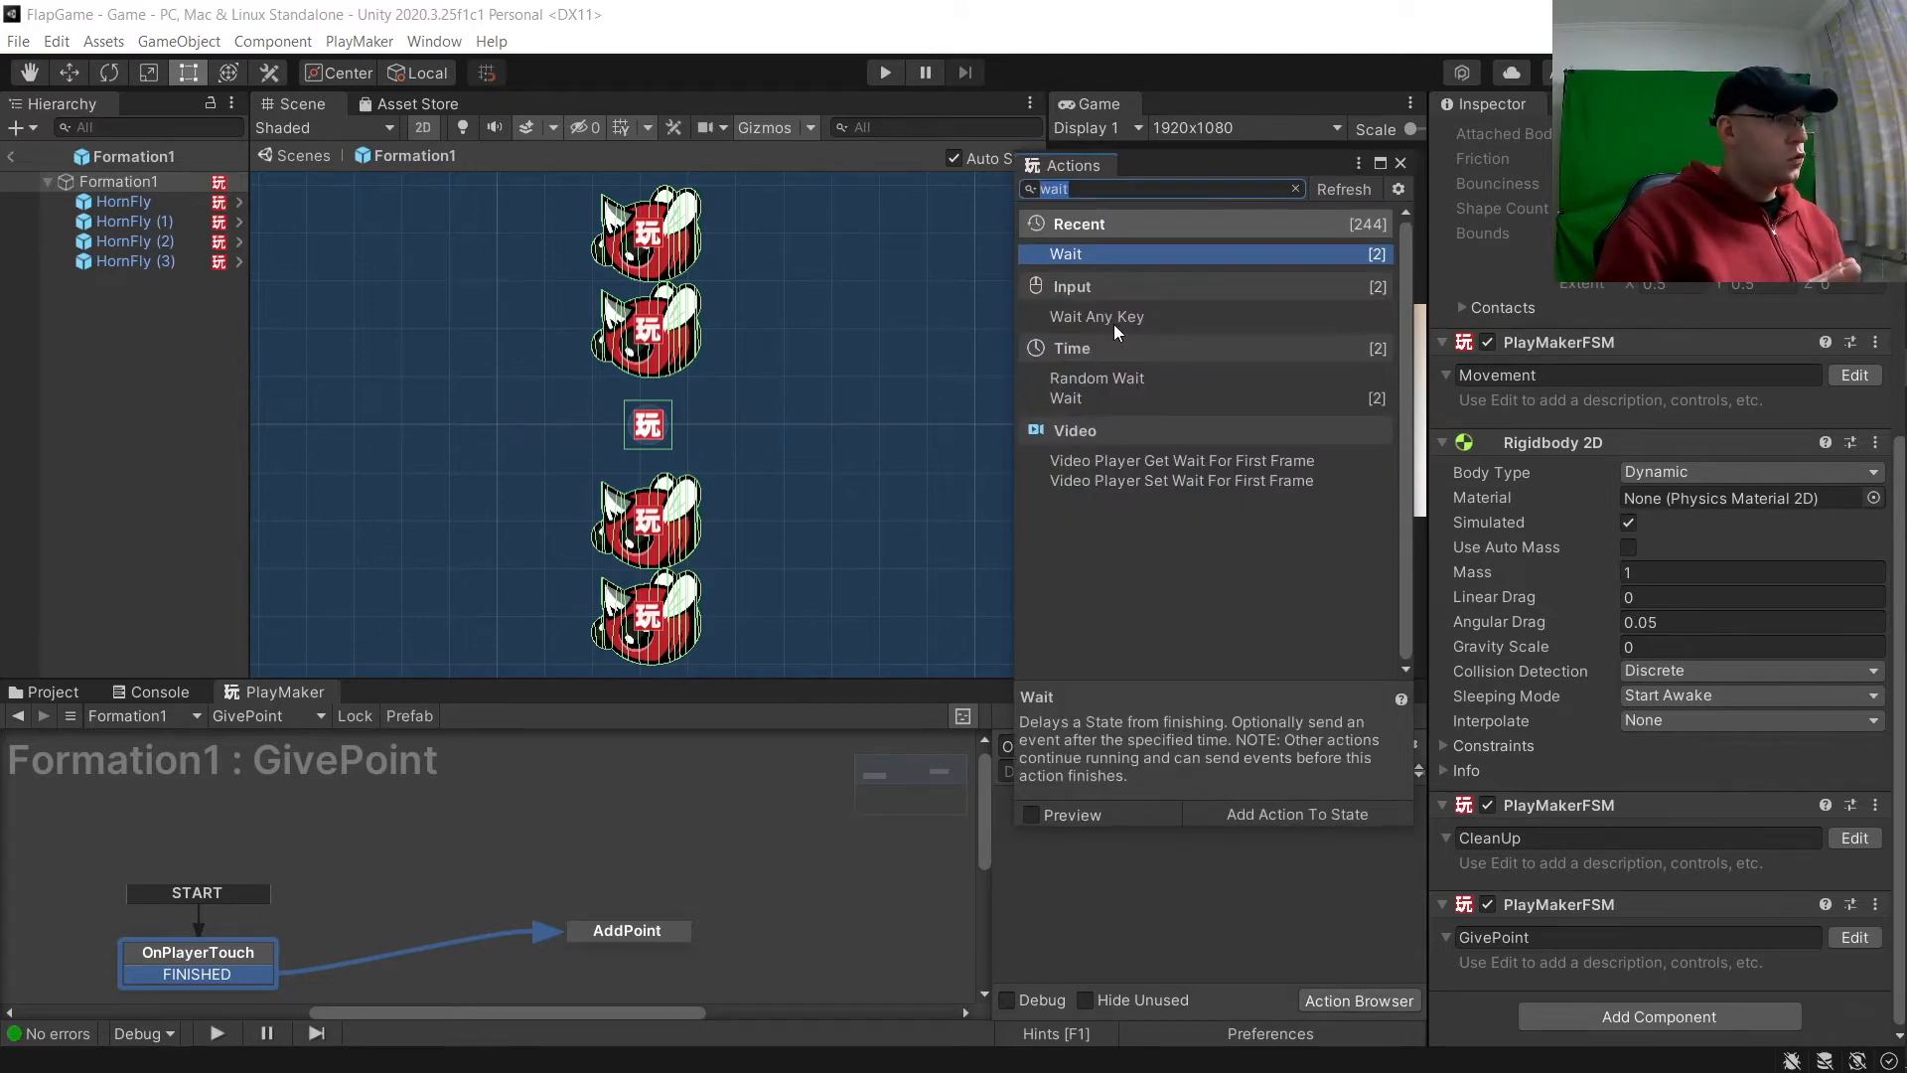
{"action": "type", "text": "Trigee"}
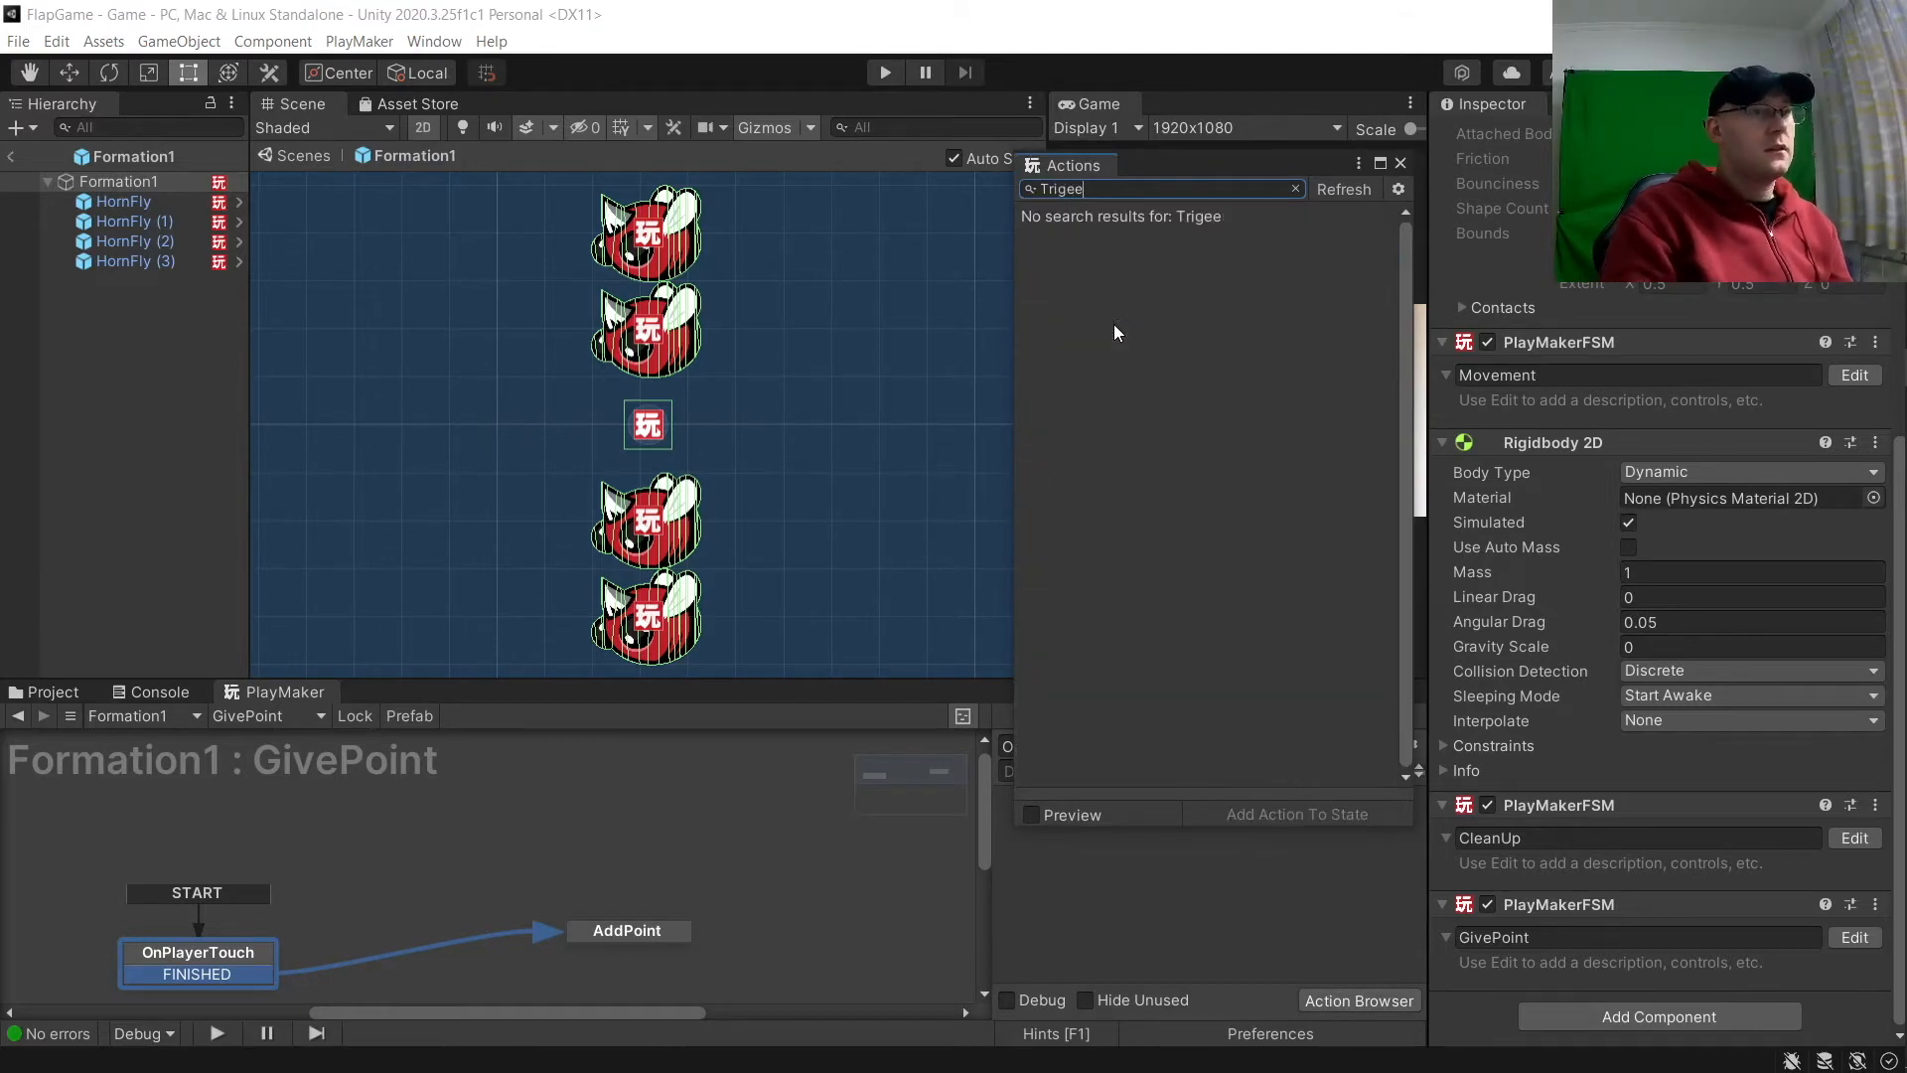
{"action": "key", "text": "BackSpace"}
{"action": "key", "text": "BackSpace"}
{"action": "type", "text": "ger"}
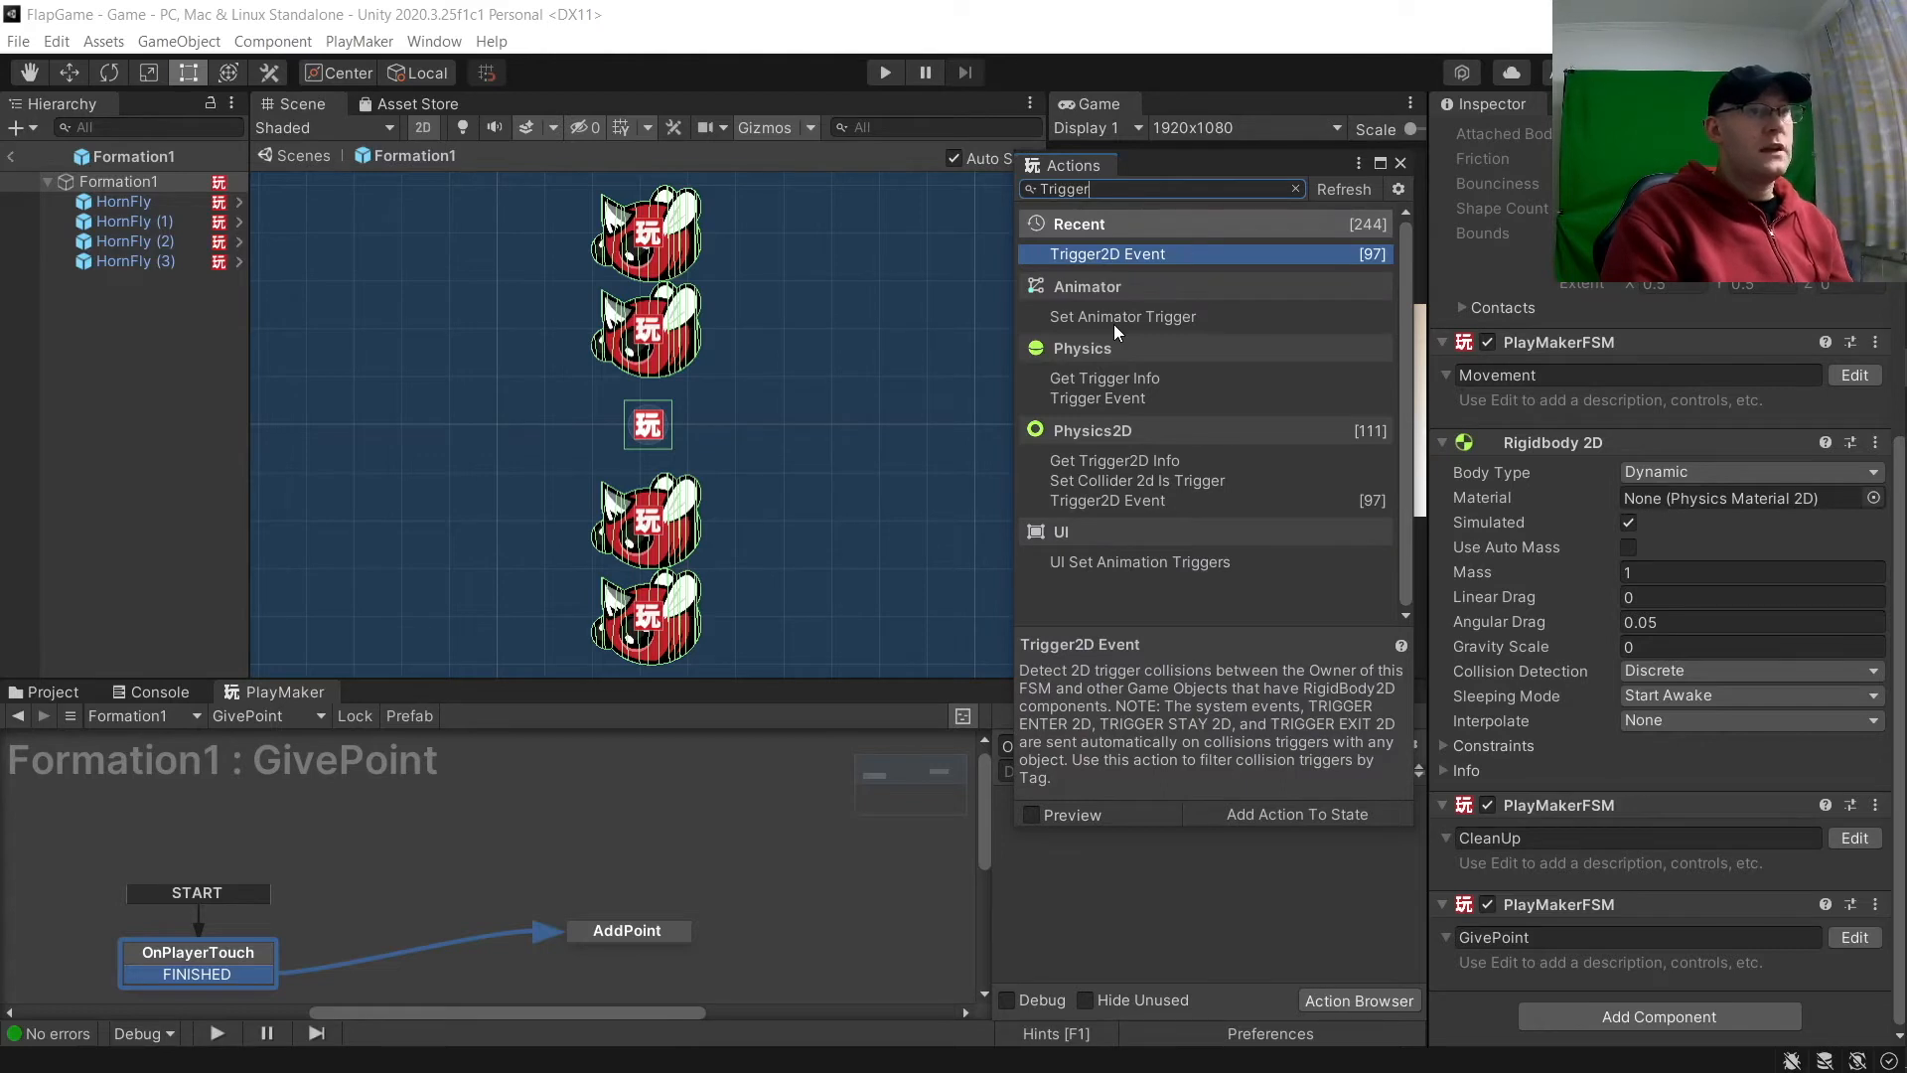
{"action": "key", "text": "Return"}
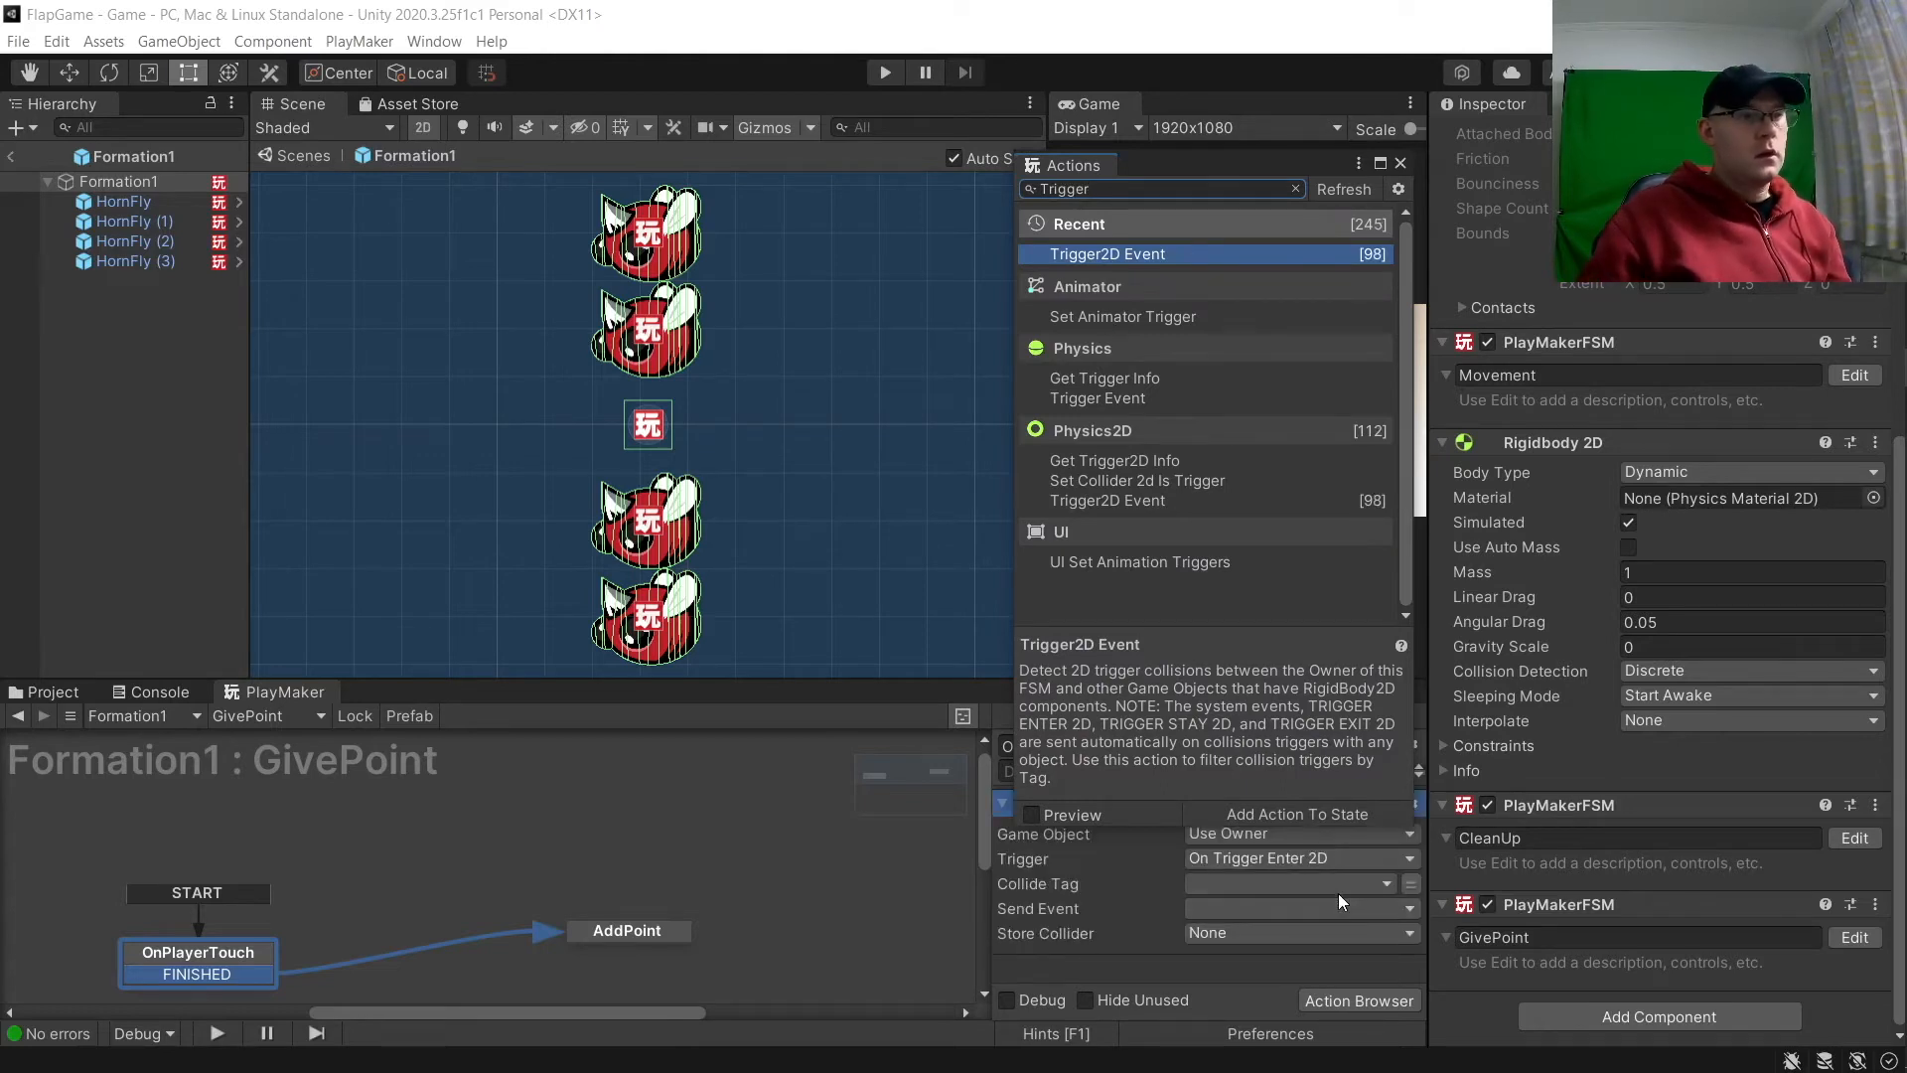
Step: Set the Trigger2D Event's collide tag to Player and make it send the FINISHED event
{"action": "left_click", "coordinate": [1343, 884]}
{"action": "left_click", "coordinate": [1390, 731]}
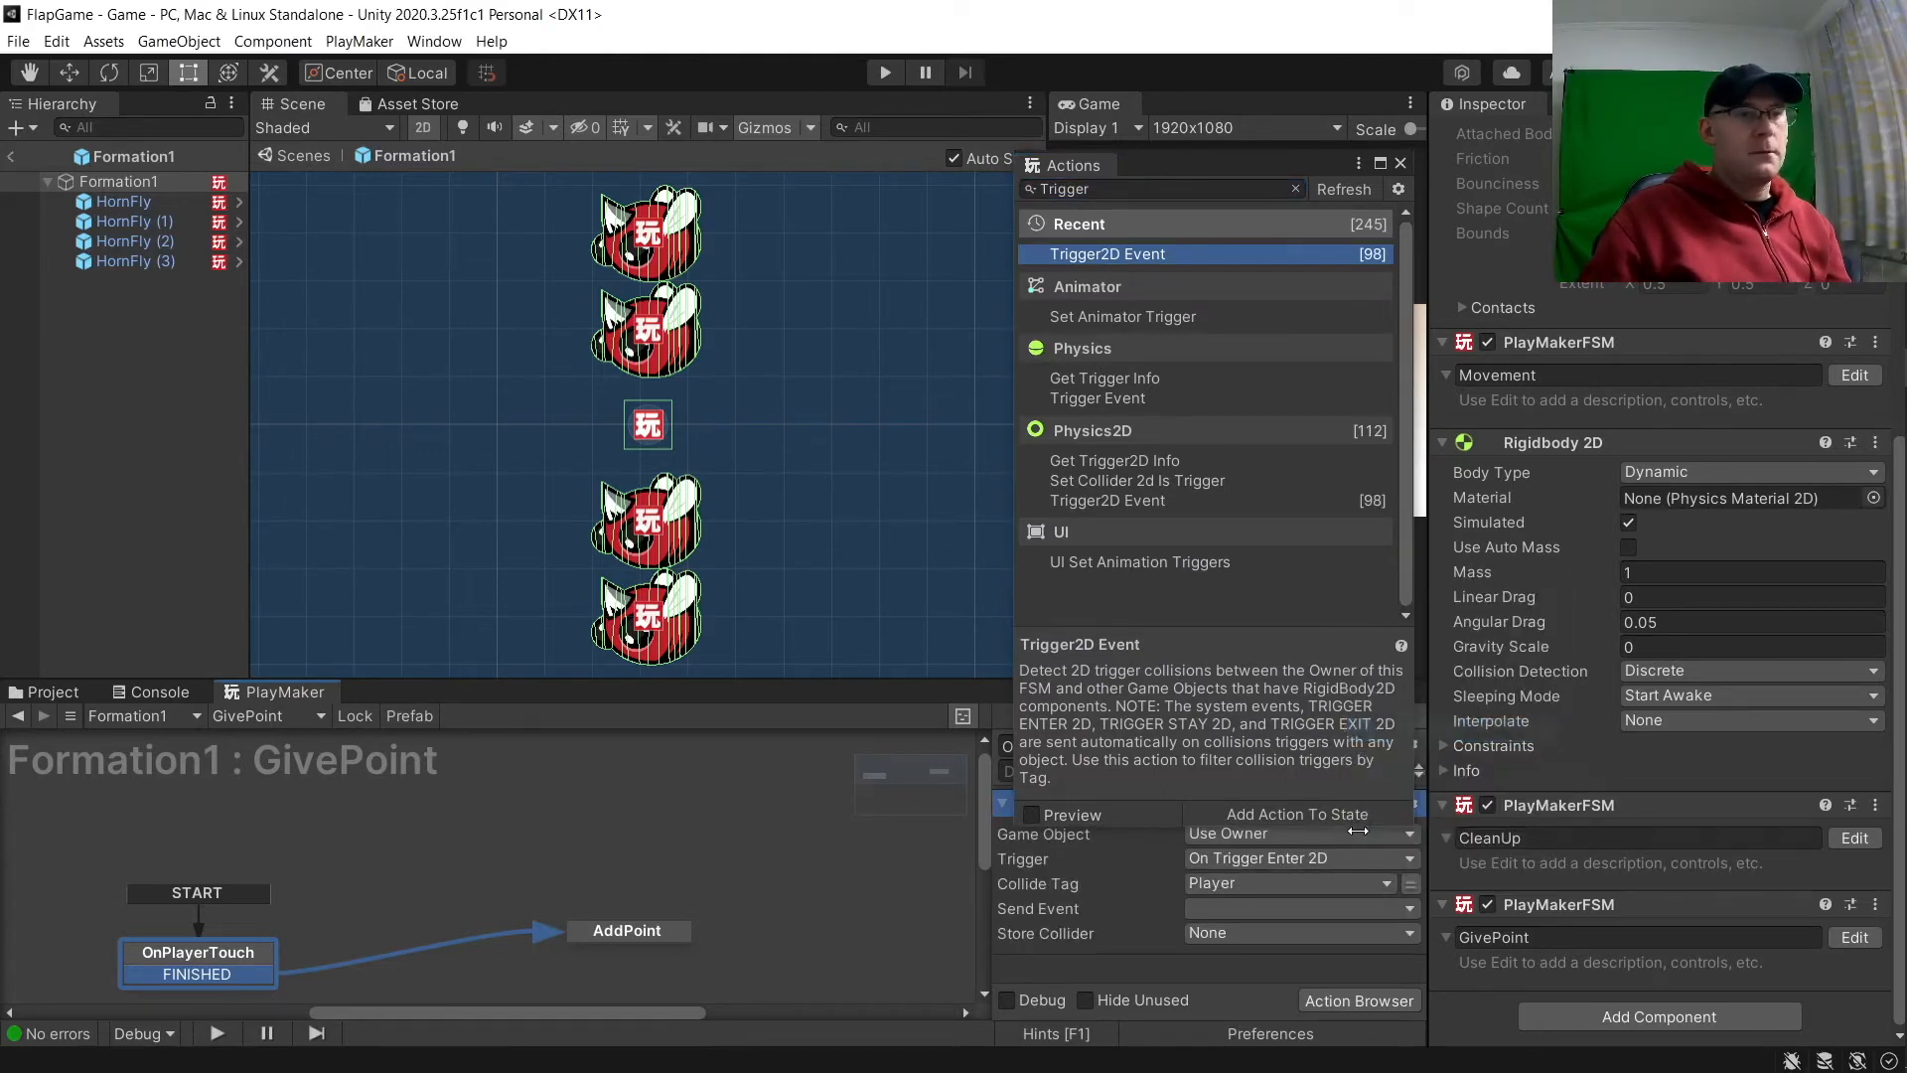
{"action": "left_click", "coordinate": [1255, 911]}
{"action": "left_click", "coordinate": [1255, 796]}
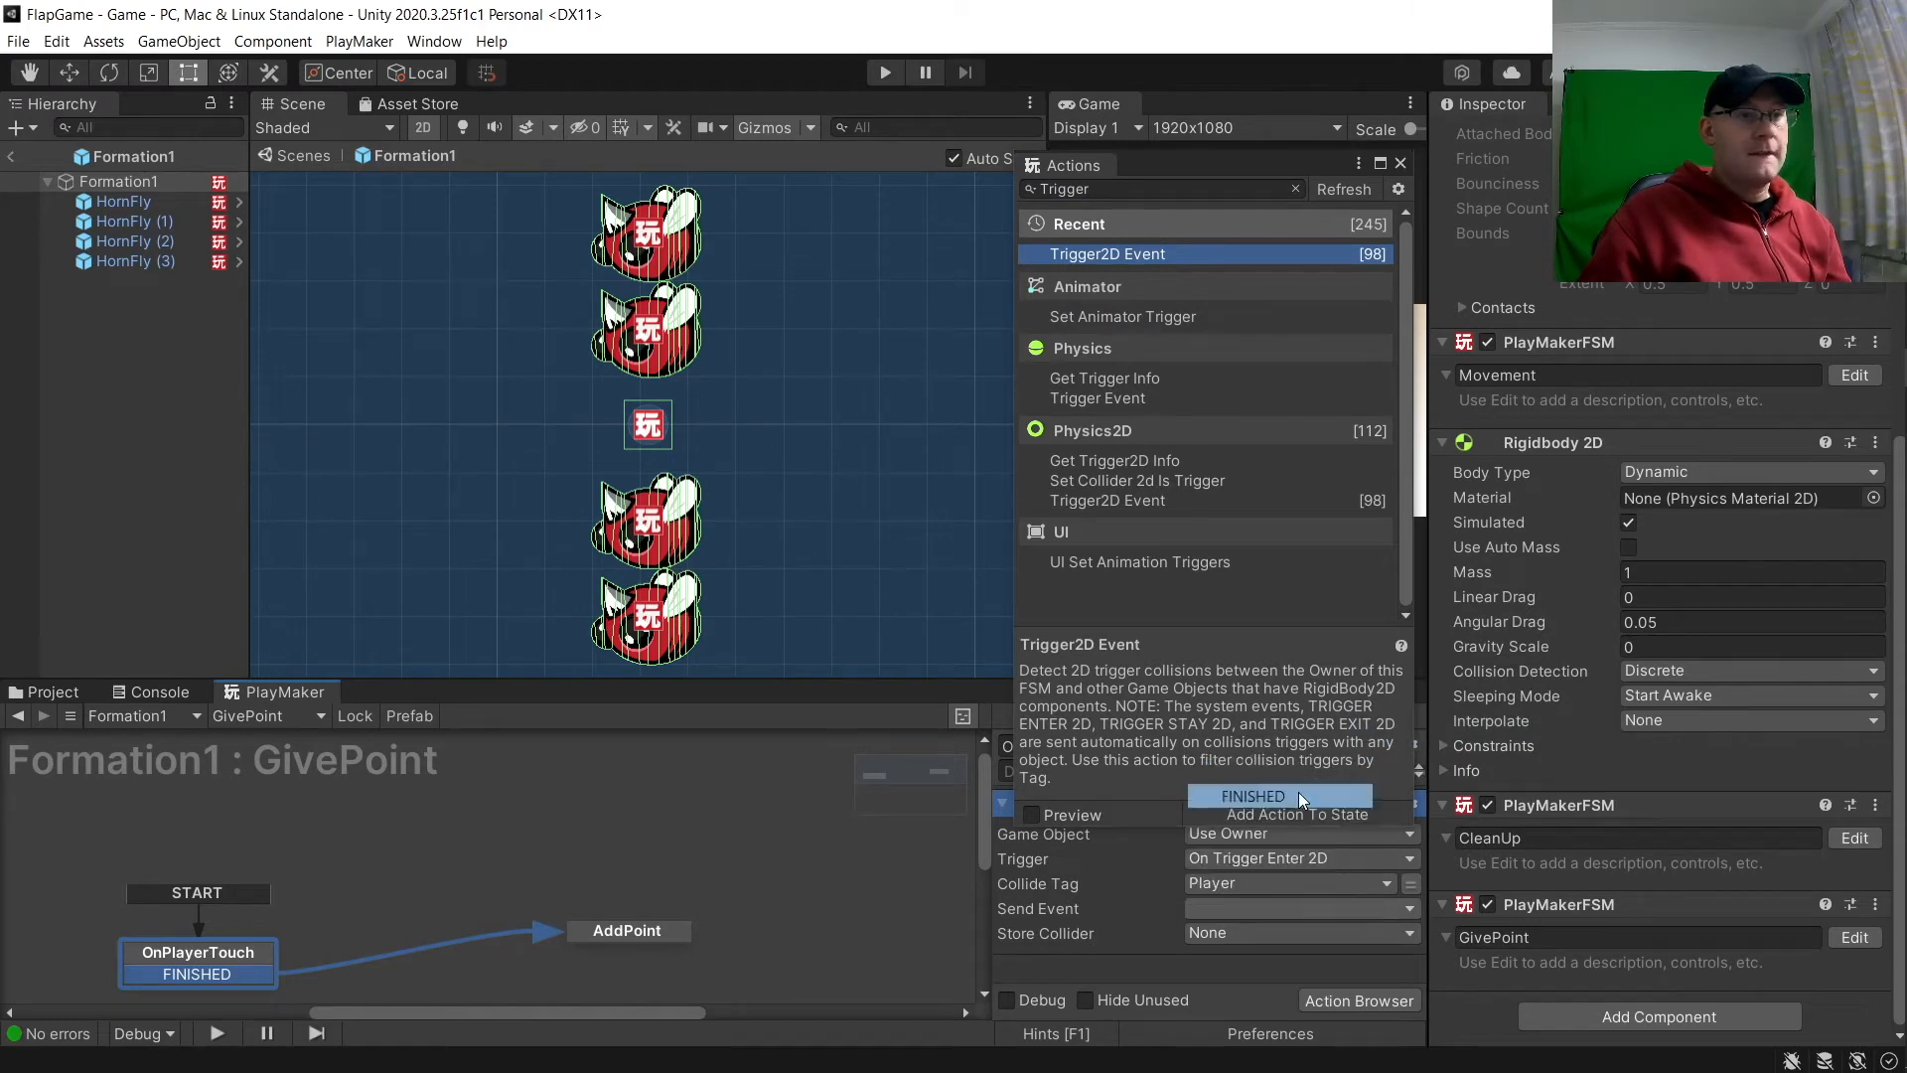
Step: Add a Float Add action to the AddPoint state and close the action browser
{"action": "left_click", "coordinate": [658, 924]}
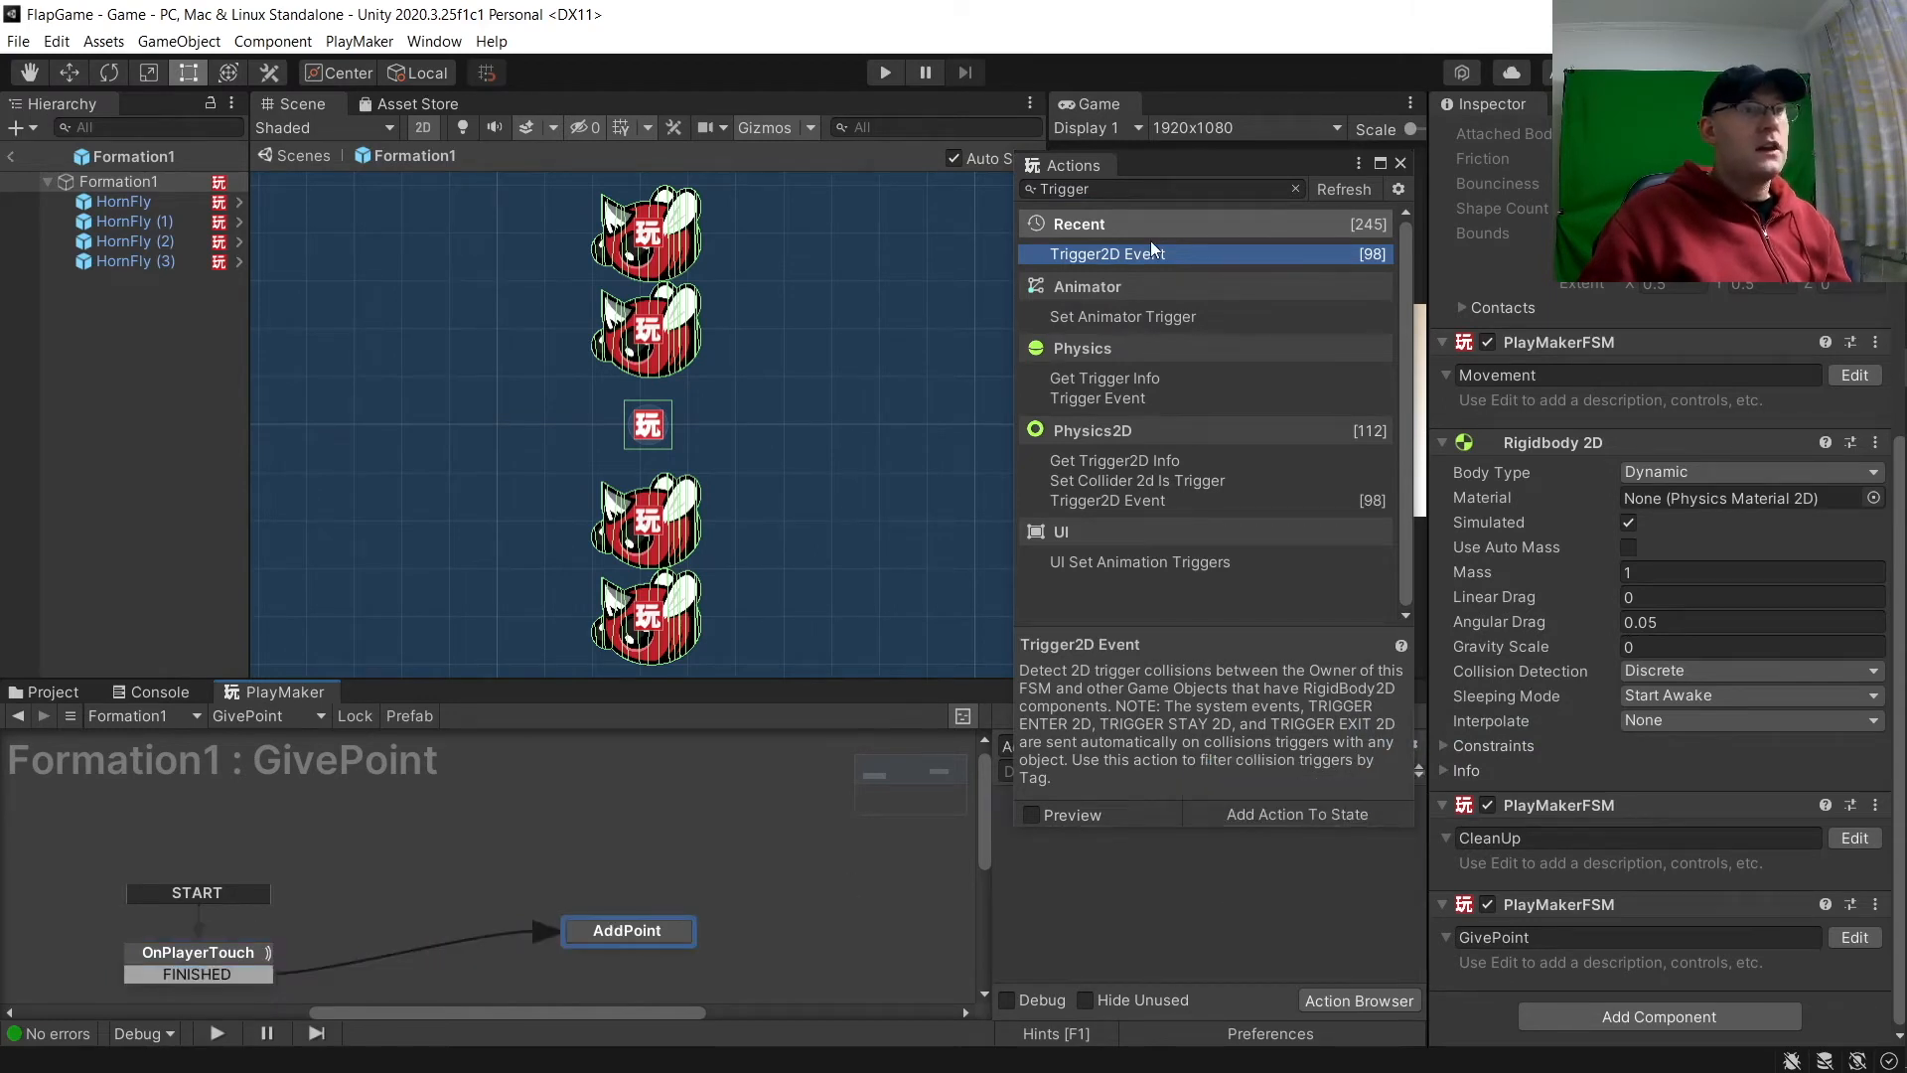
{"action": "type", "text": "floaadd"}
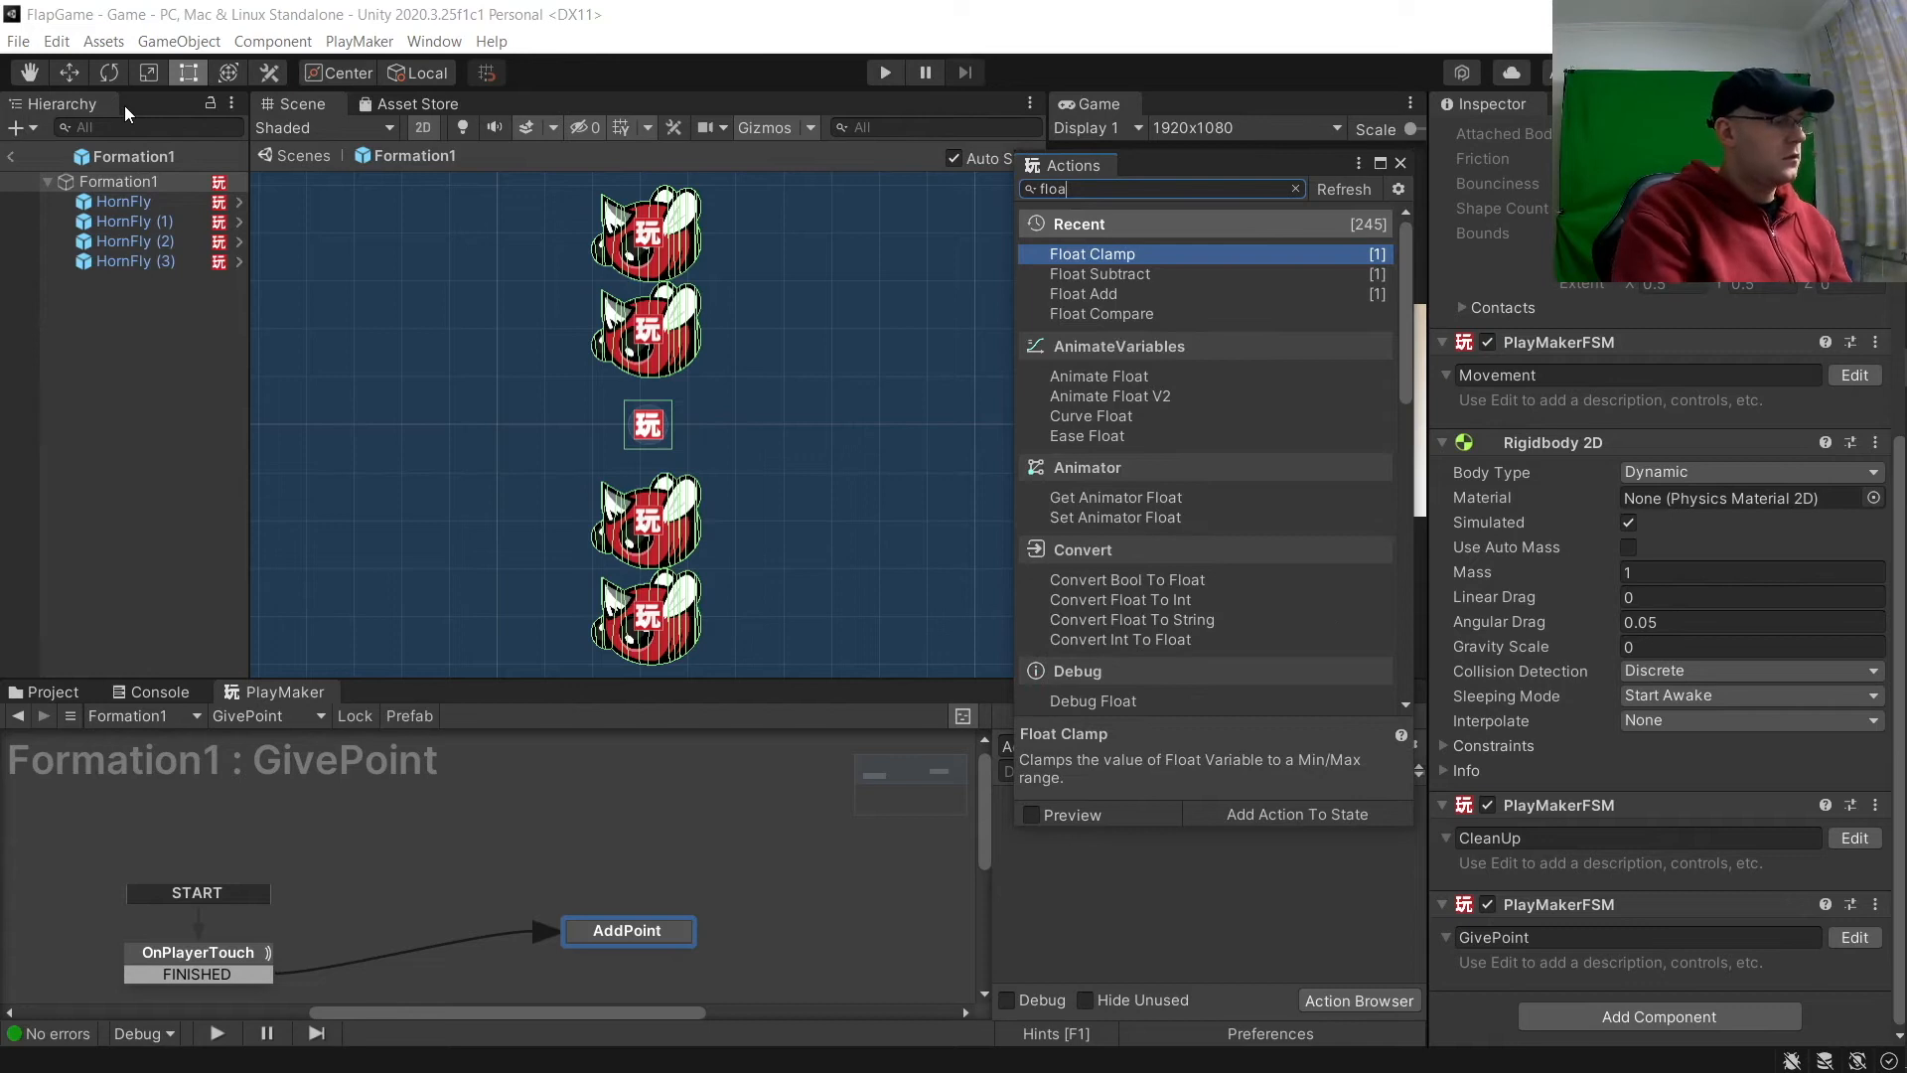
{"action": "key", "text": "BackSpace"}
{"action": "key", "text": "BackSpace"}
{"action": "key", "text": "BackSpace"}
{"action": "type", "text": "t add"}
{"action": "key", "text": "Return"}
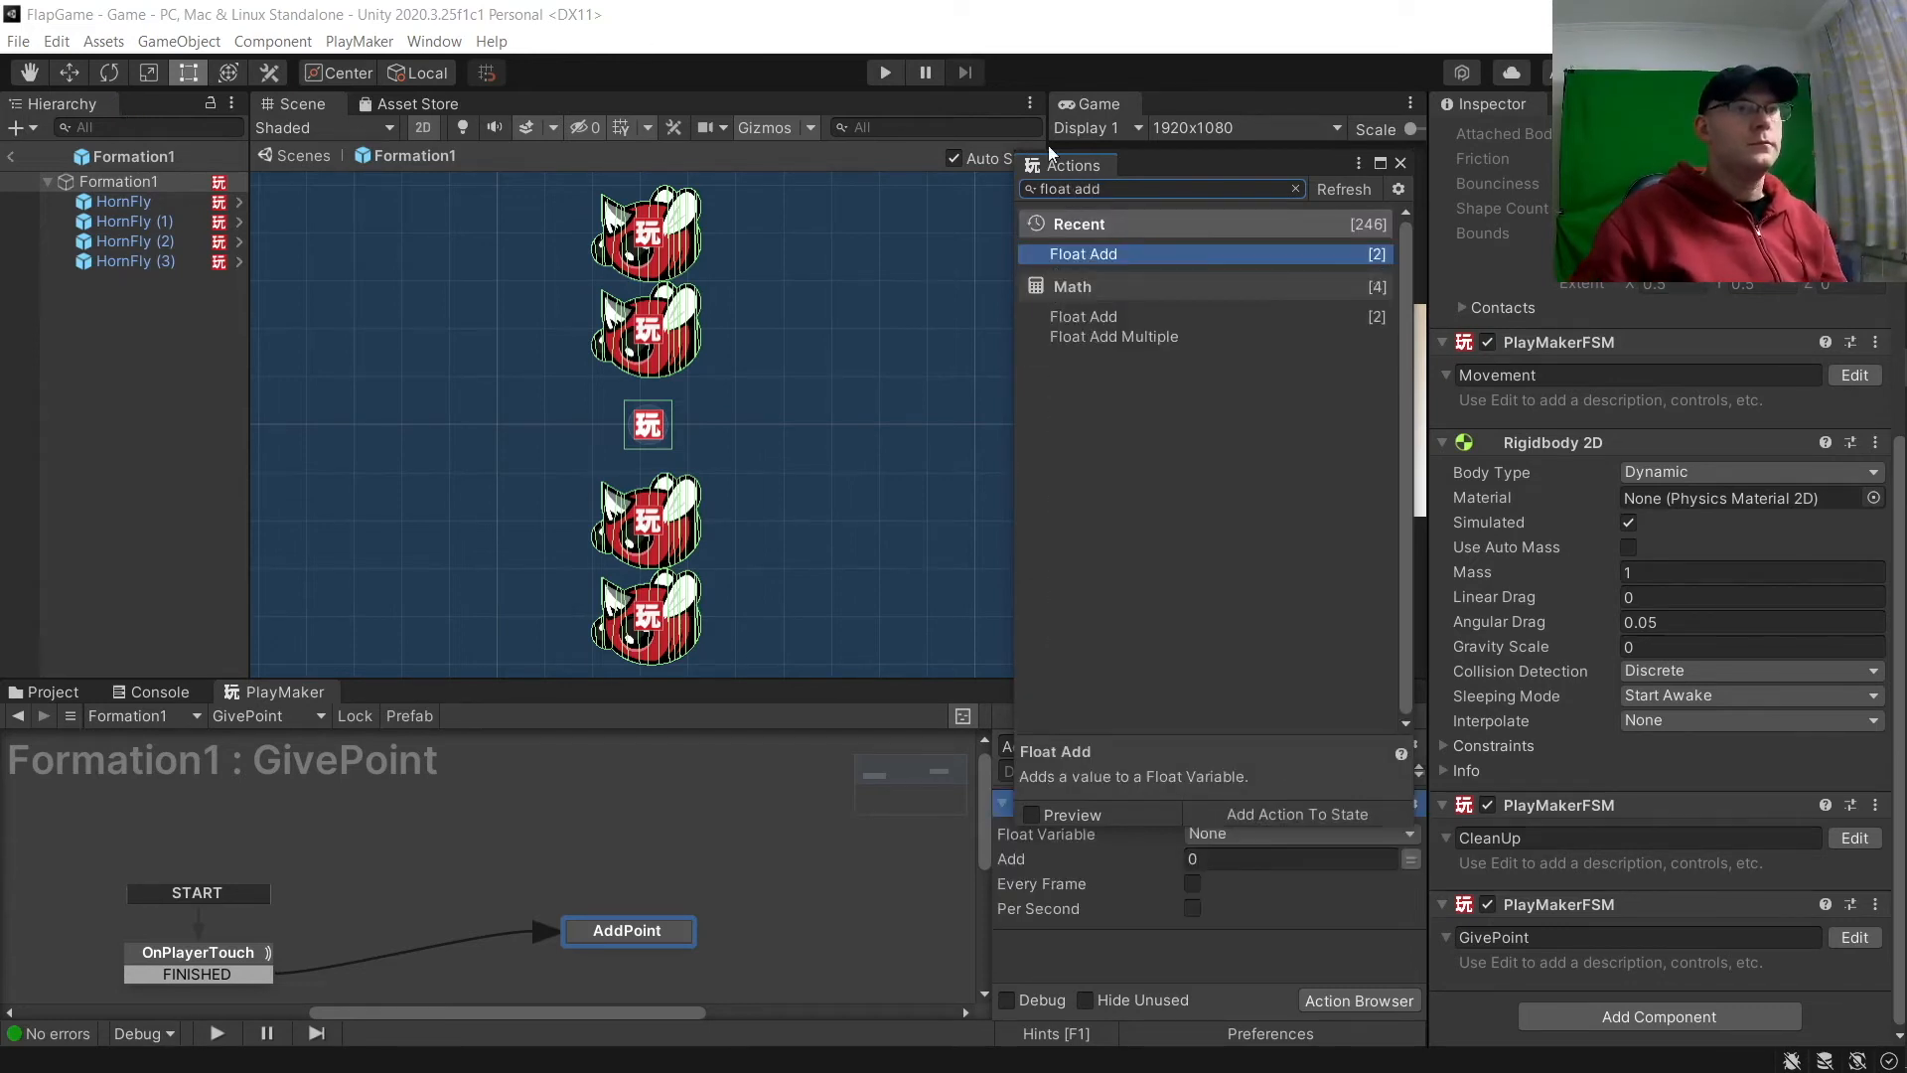
{"action": "left_click", "coordinate": [1400, 163]}
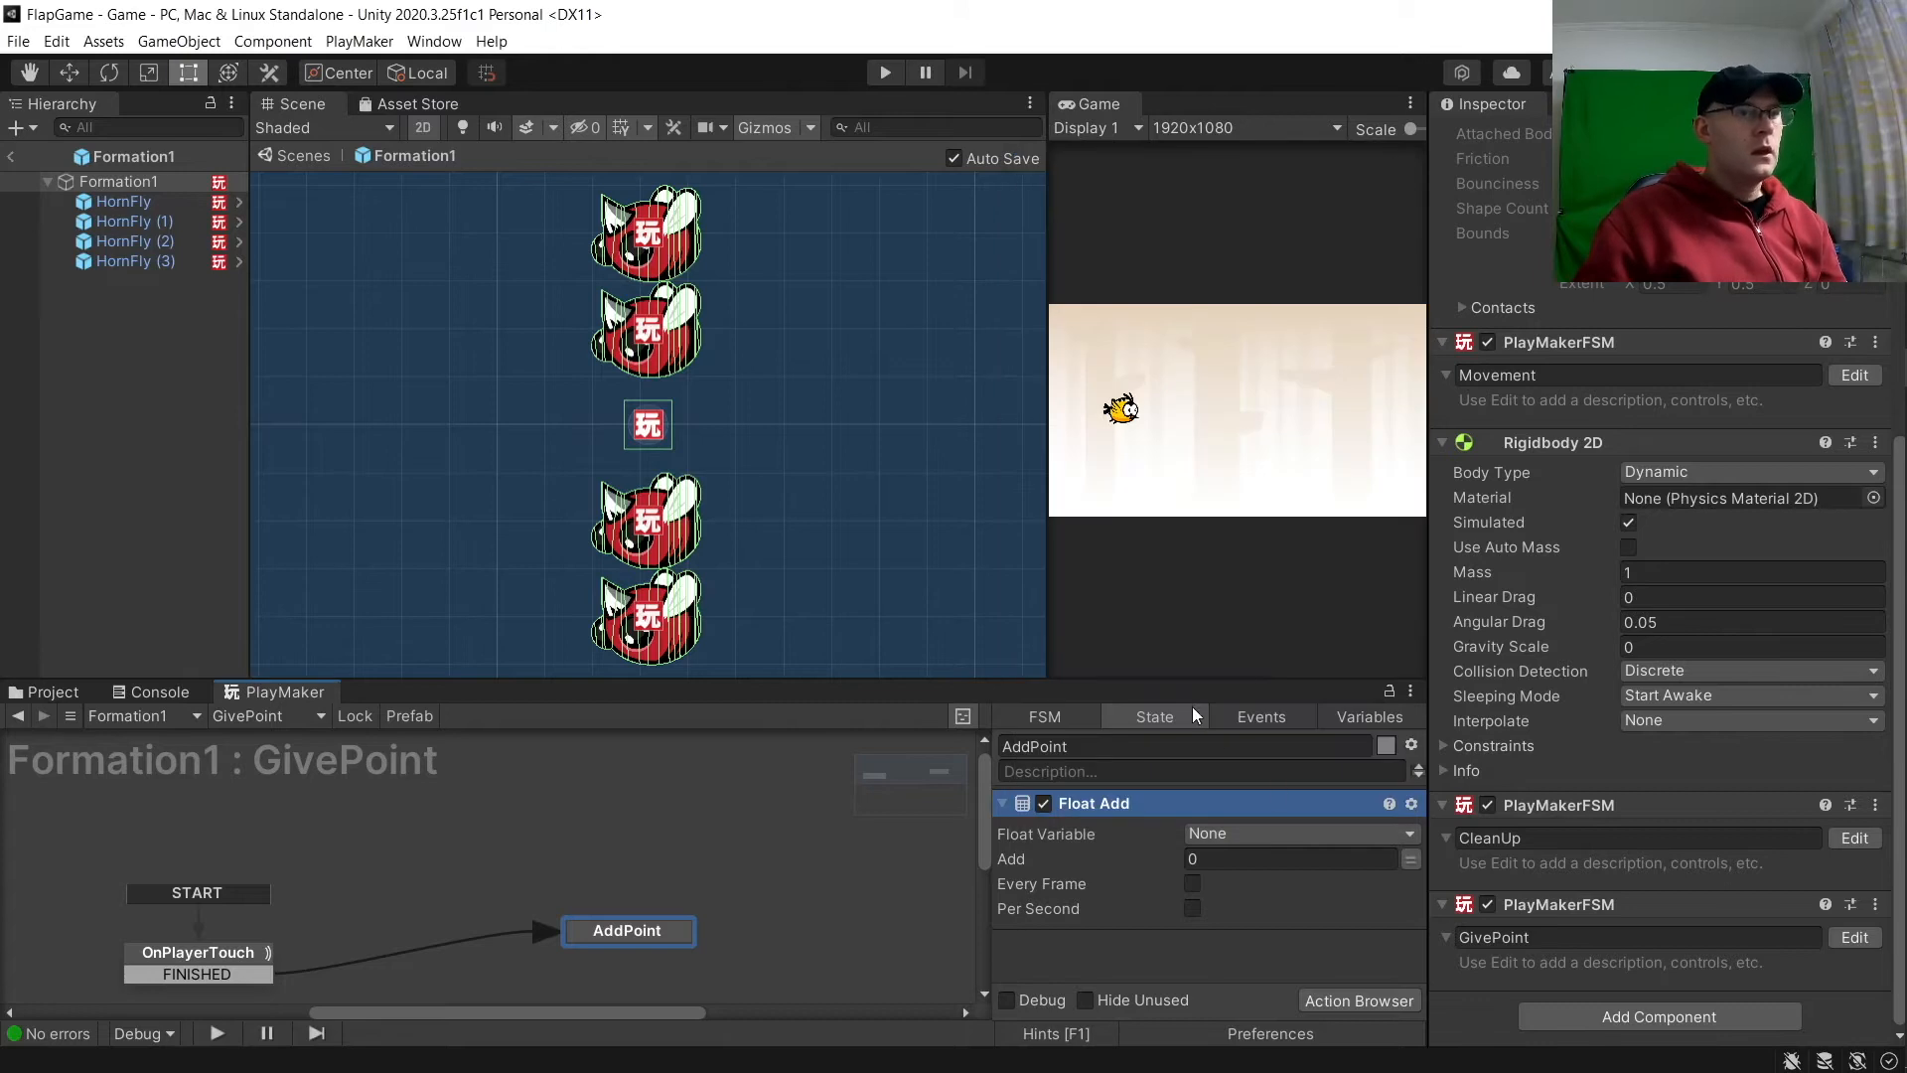
Step: Create a new global variable named Score as the Float Add variable and set the added amount to 1
{"action": "left_click", "coordinate": [1260, 835]}
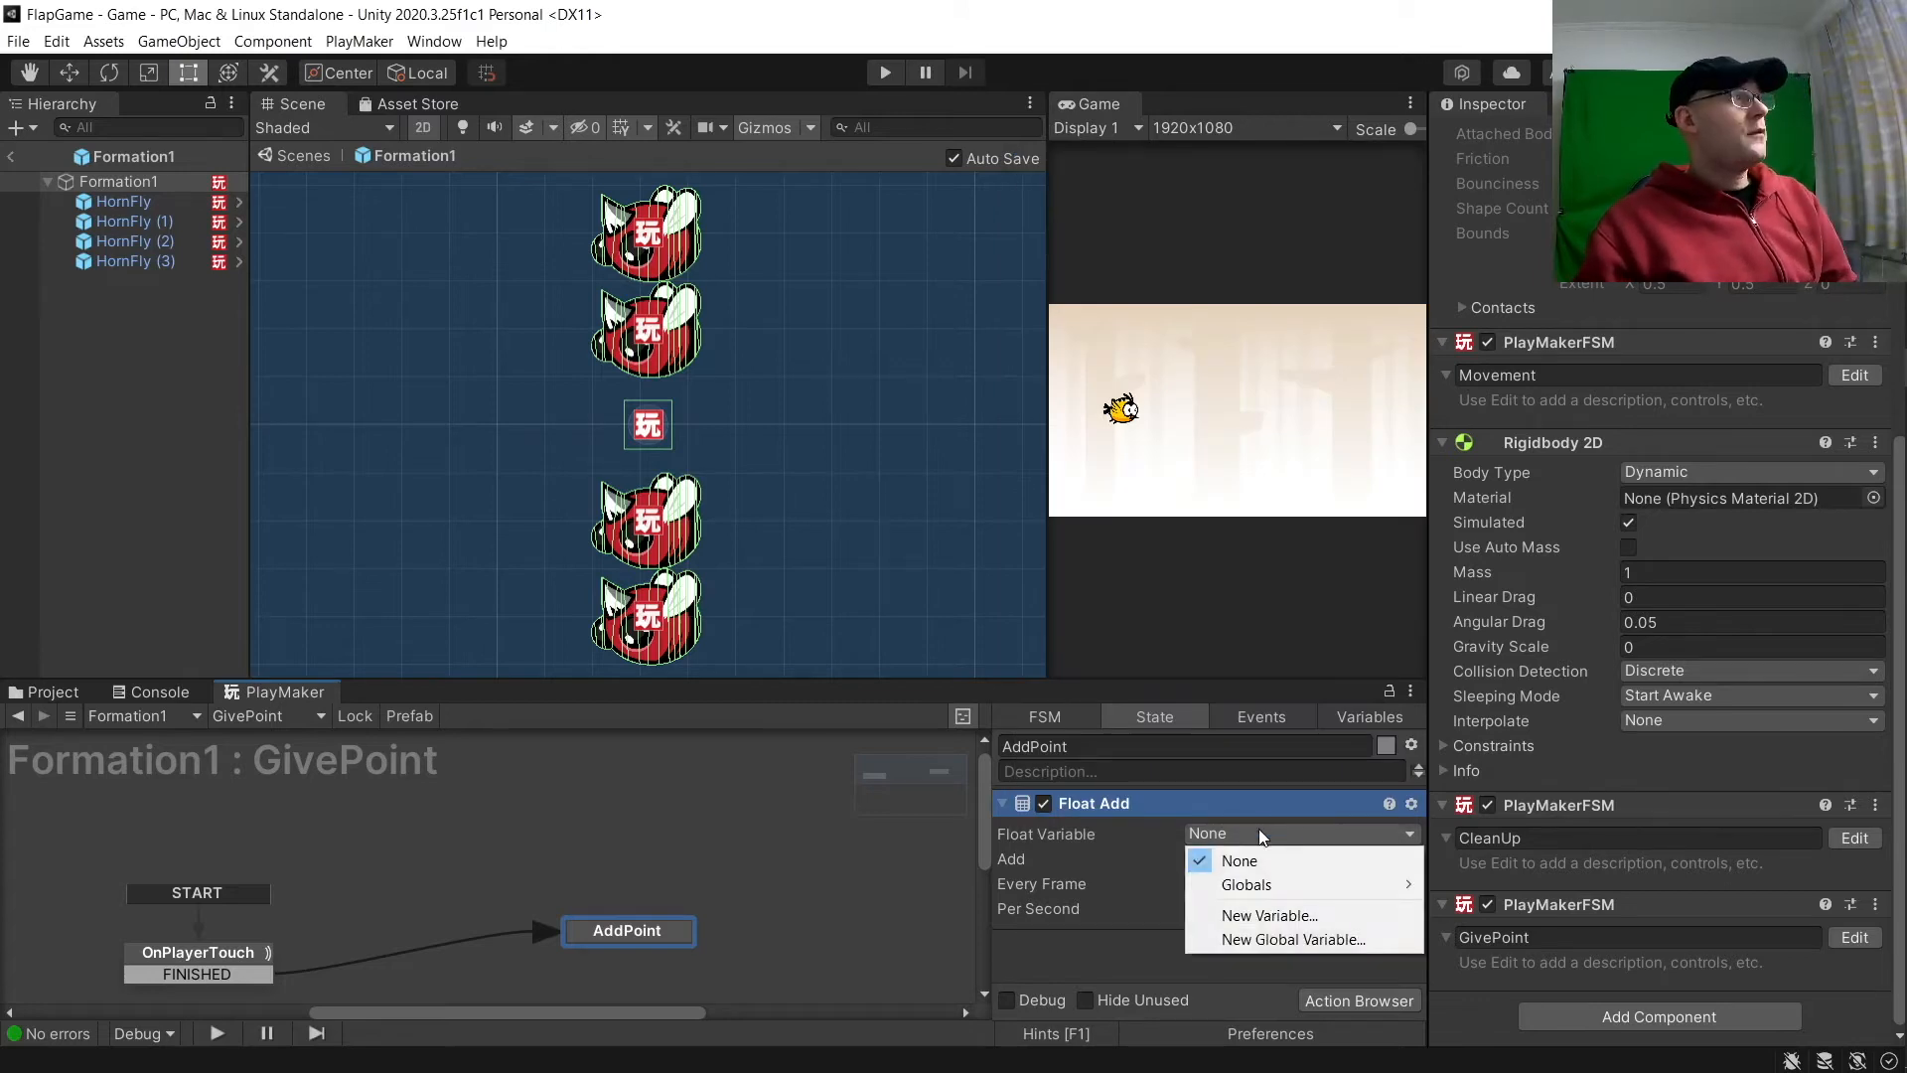
{"action": "left_click", "coordinate": [1266, 940]}
{"action": "type", "text": "Score"}
{"action": "key", "text": "Return"}
{"action": "left_click", "coordinate": [1290, 860]}
{"action": "type", "text": "1"}
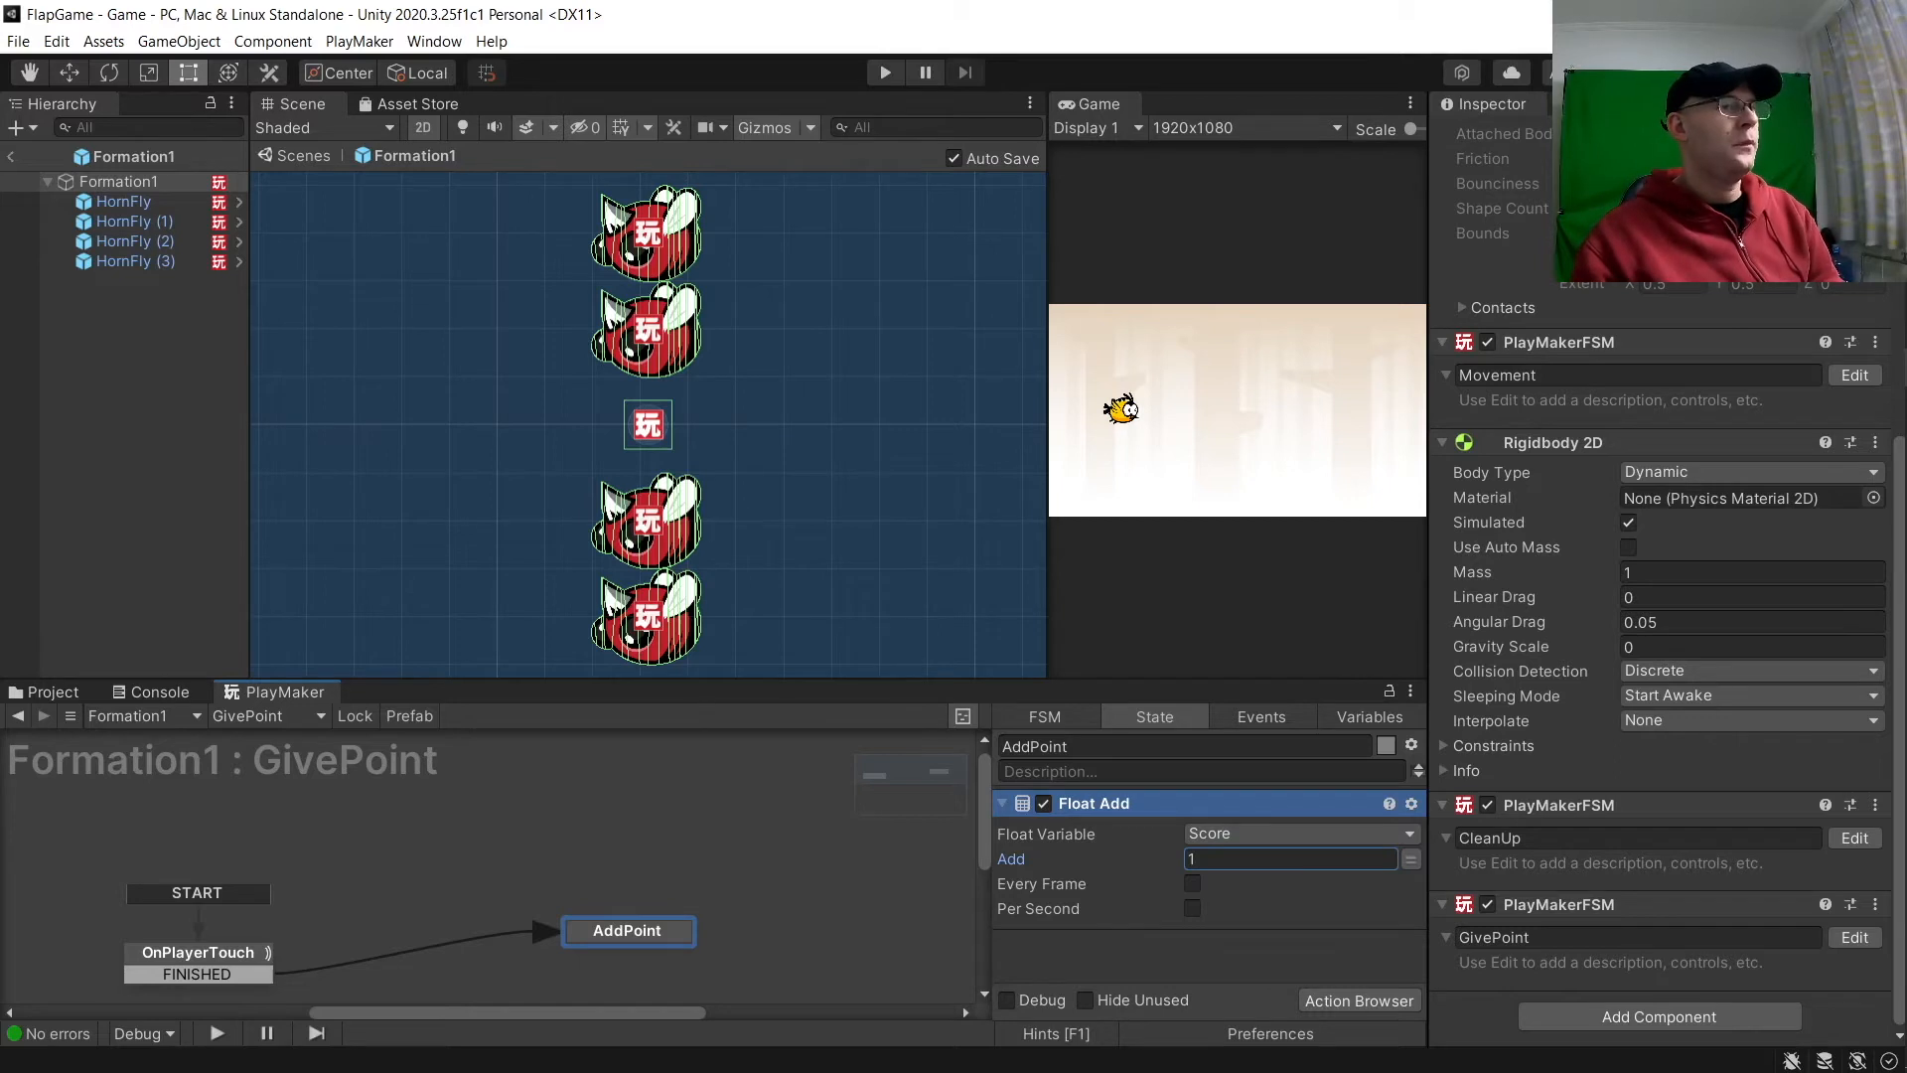
Step: Leave prefab editing and copy the GivePoint FSM component from the Formation1 prefab asset
{"action": "left_click", "coordinate": [15, 156]}
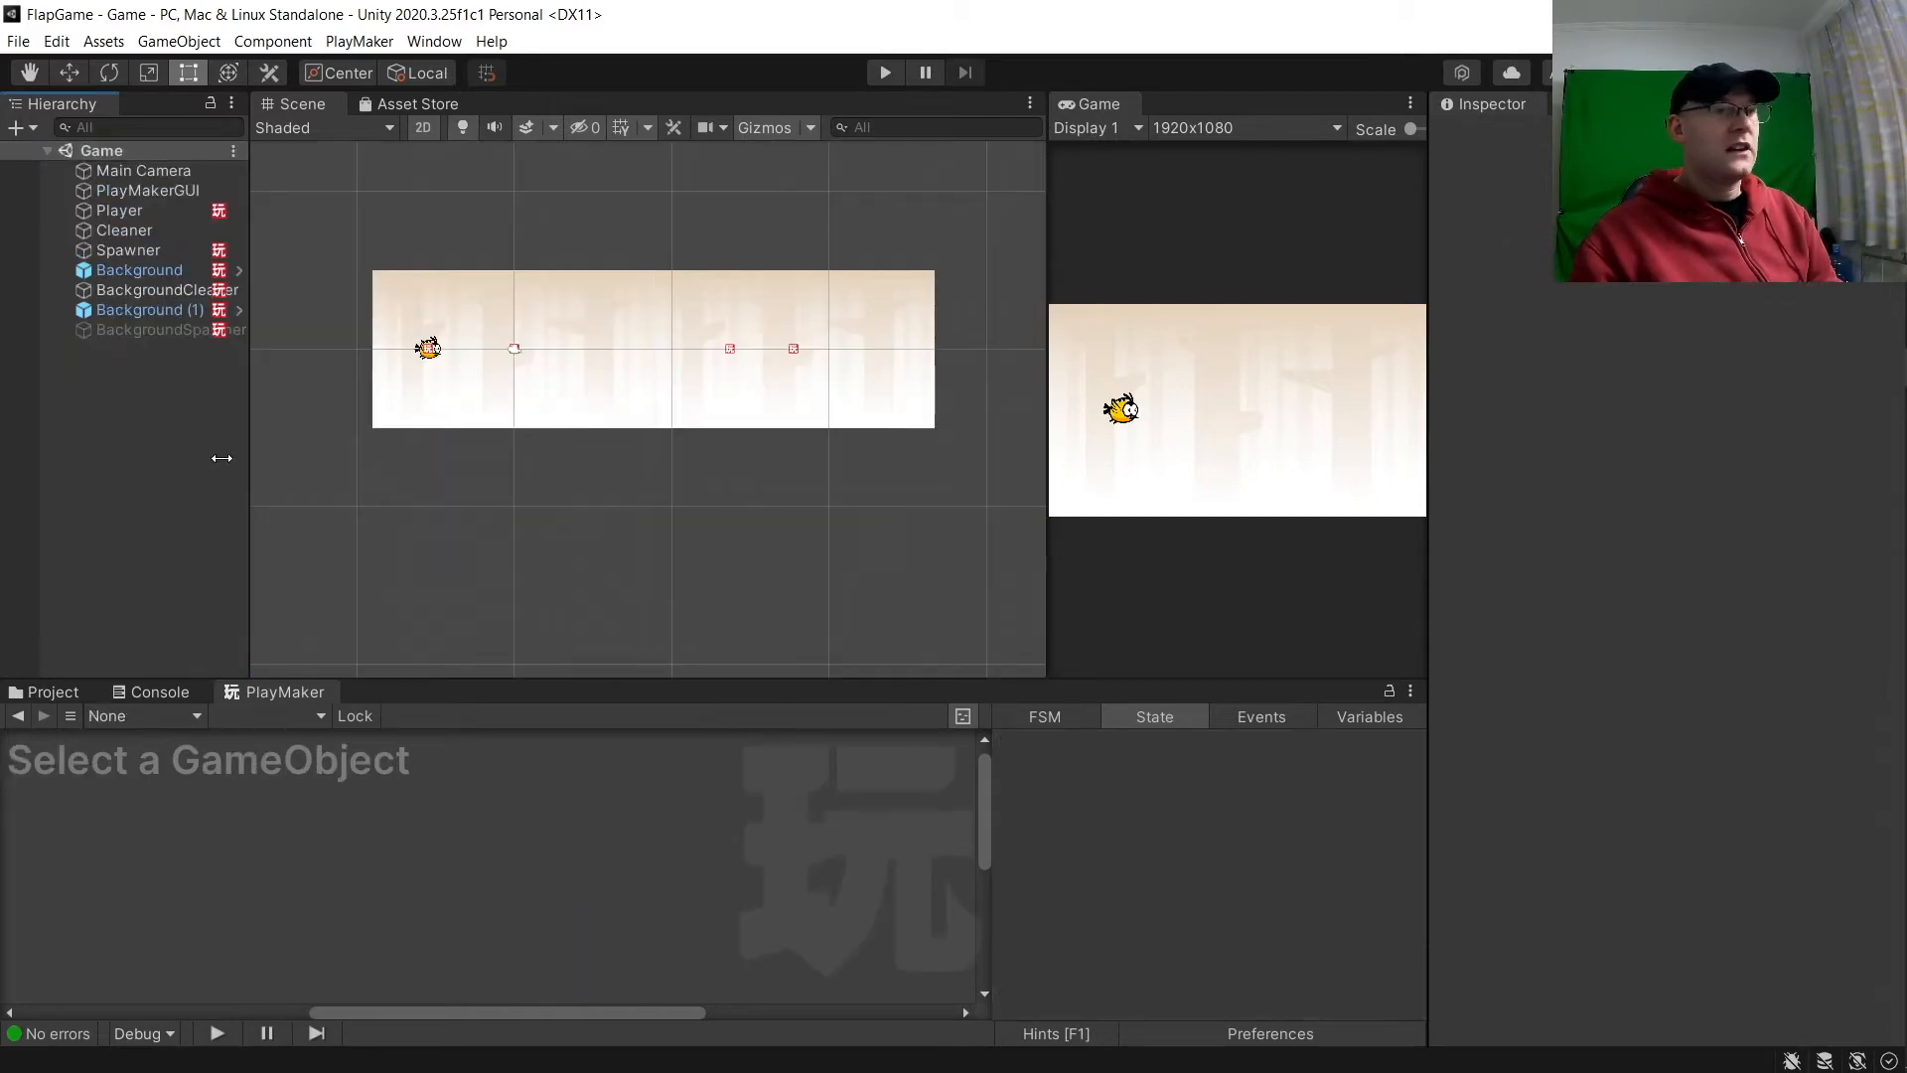
{"action": "left_click", "coordinate": [55, 691]}
{"action": "left_click", "coordinate": [407, 814]}
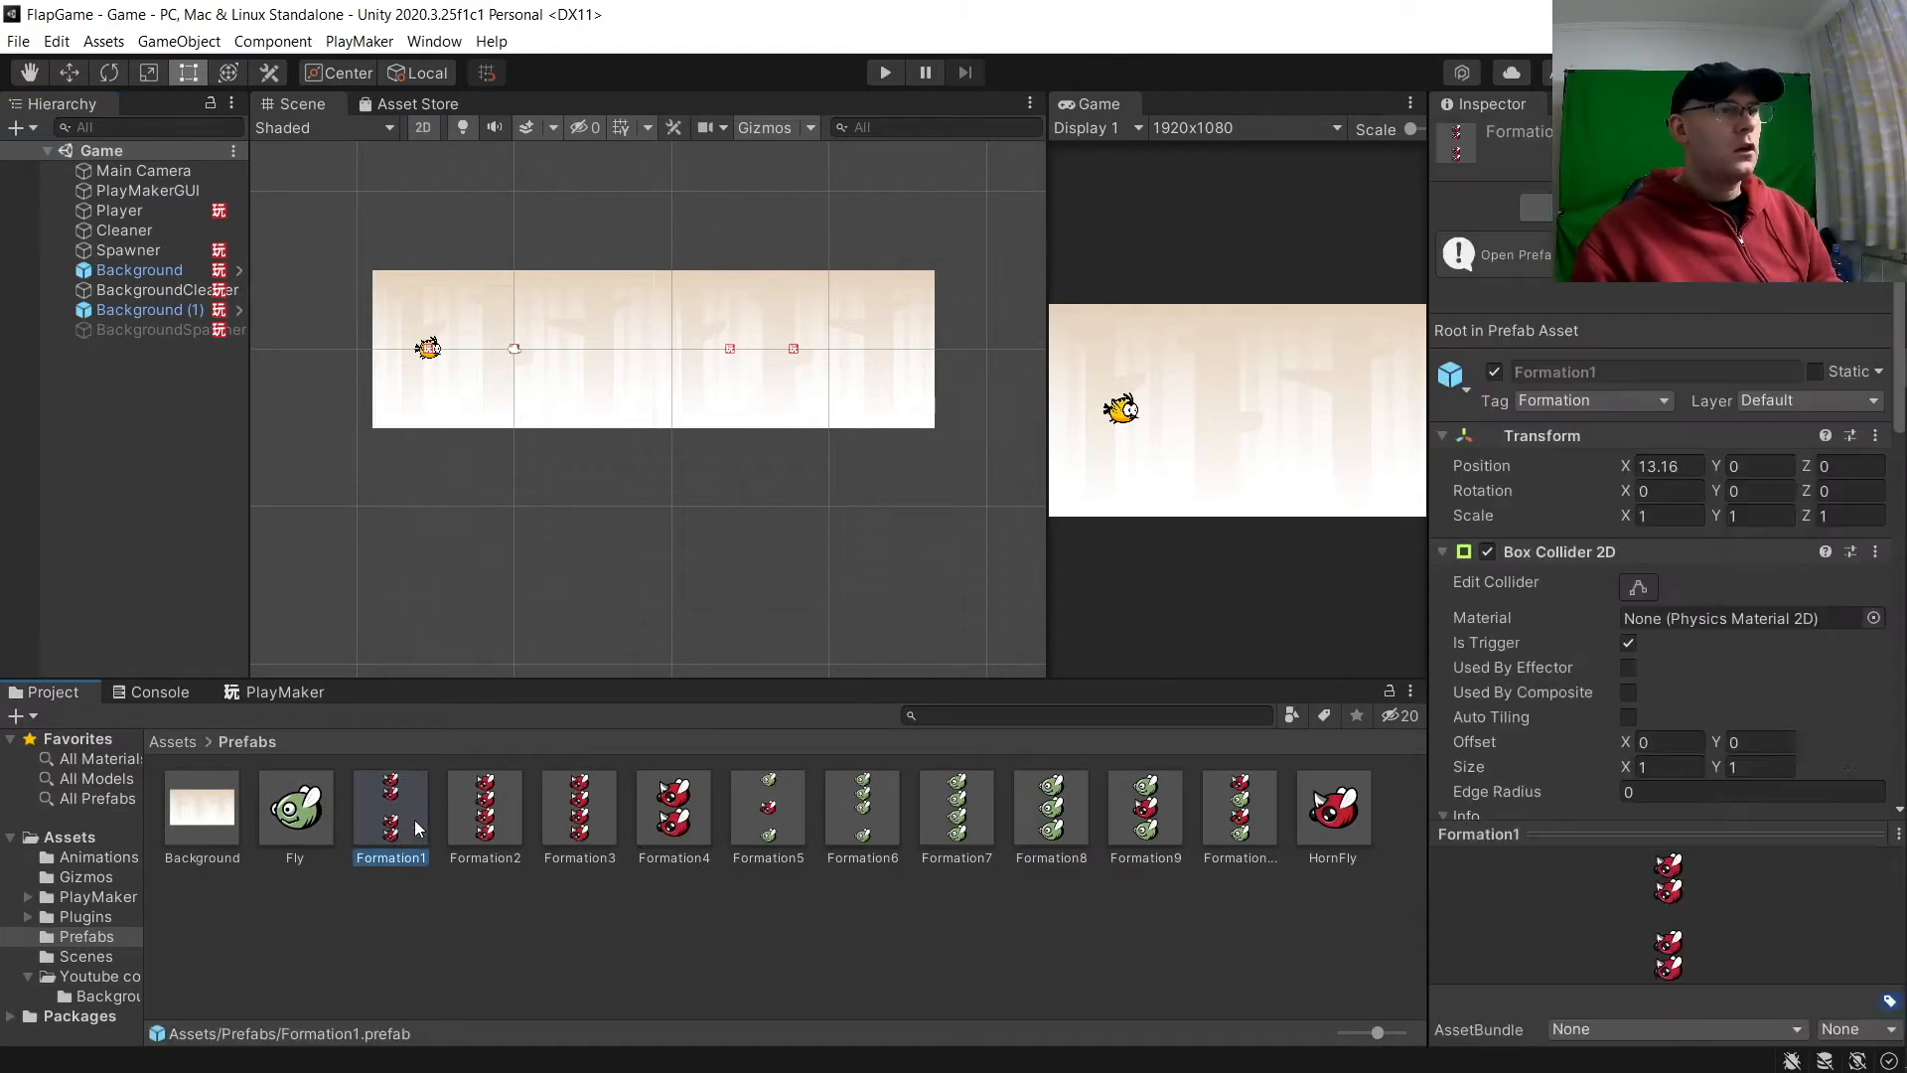
{"action": "scroll", "coordinate": [1758, 725], "scroll_direction": "down", "scroll_amount": 8}
{"action": "left_click", "coordinate": [1875, 679]}
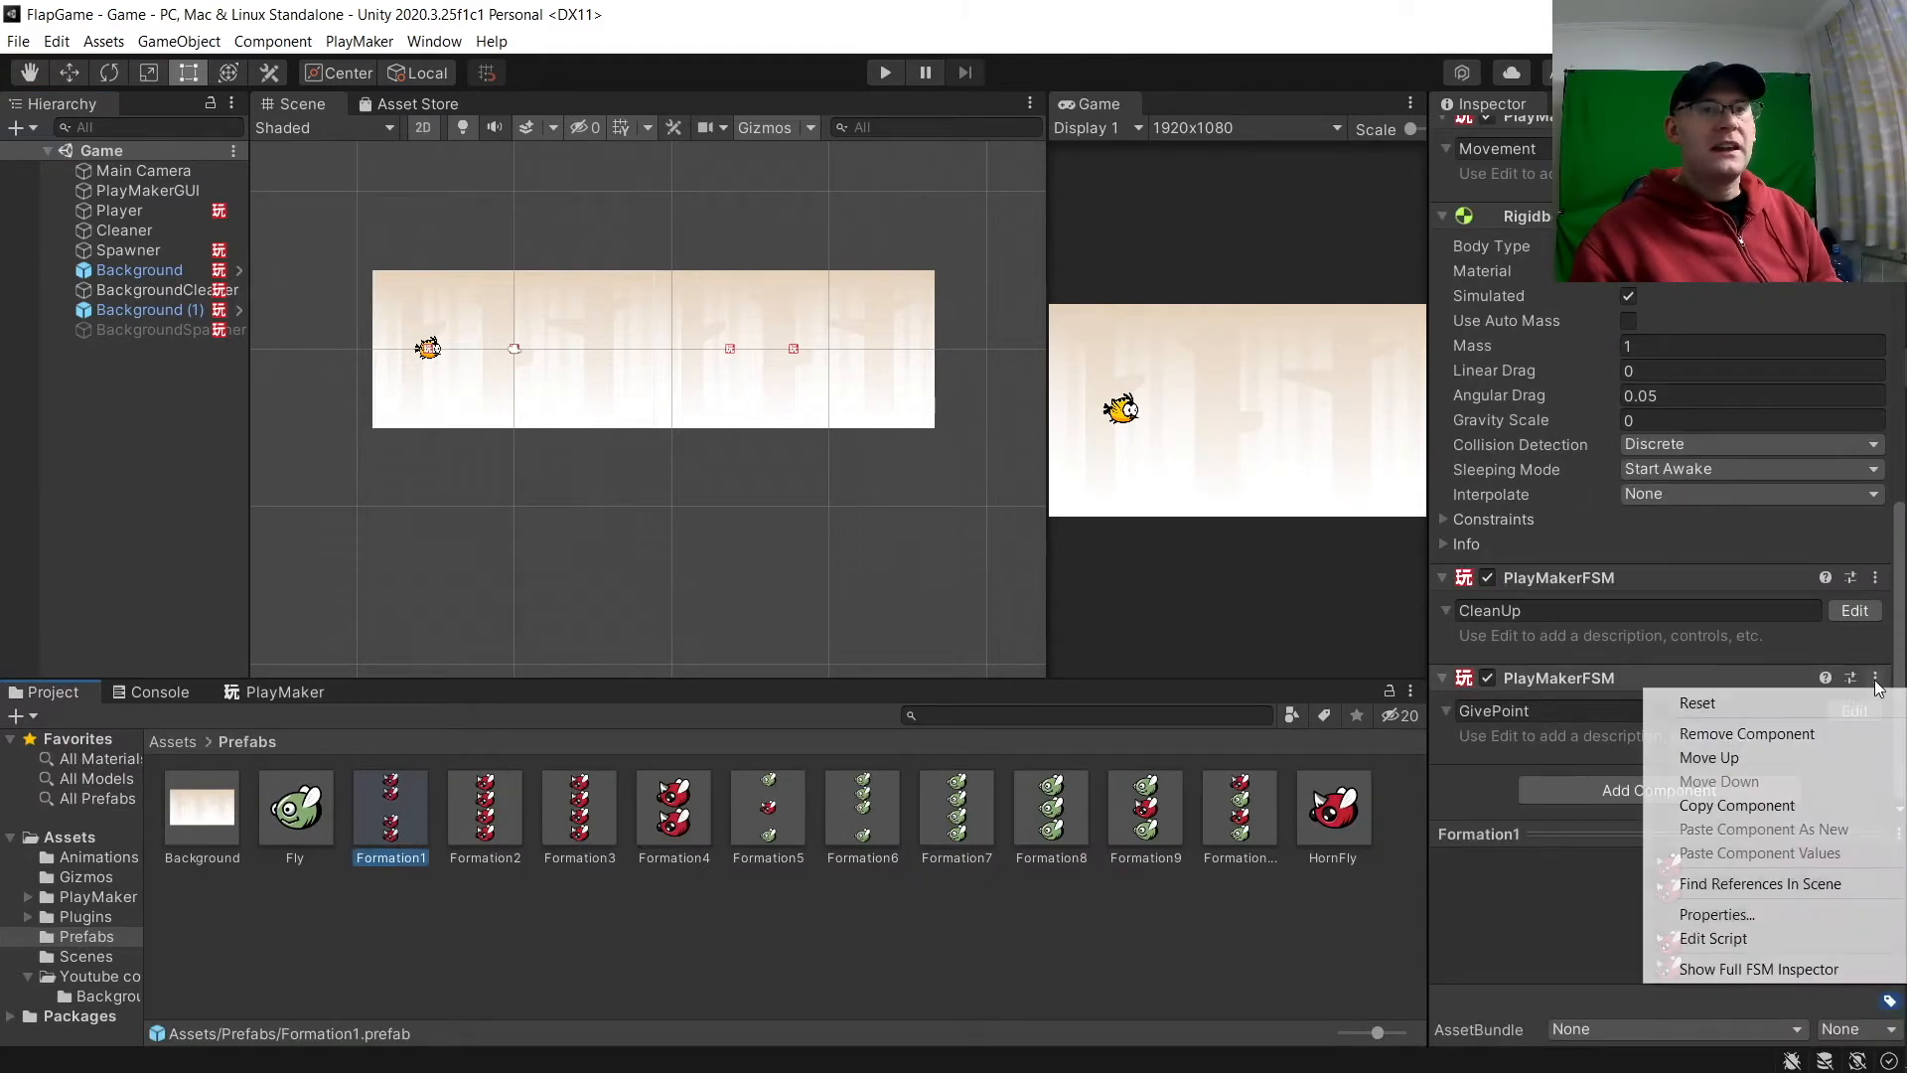
{"action": "left_click", "coordinate": [1761, 806]}
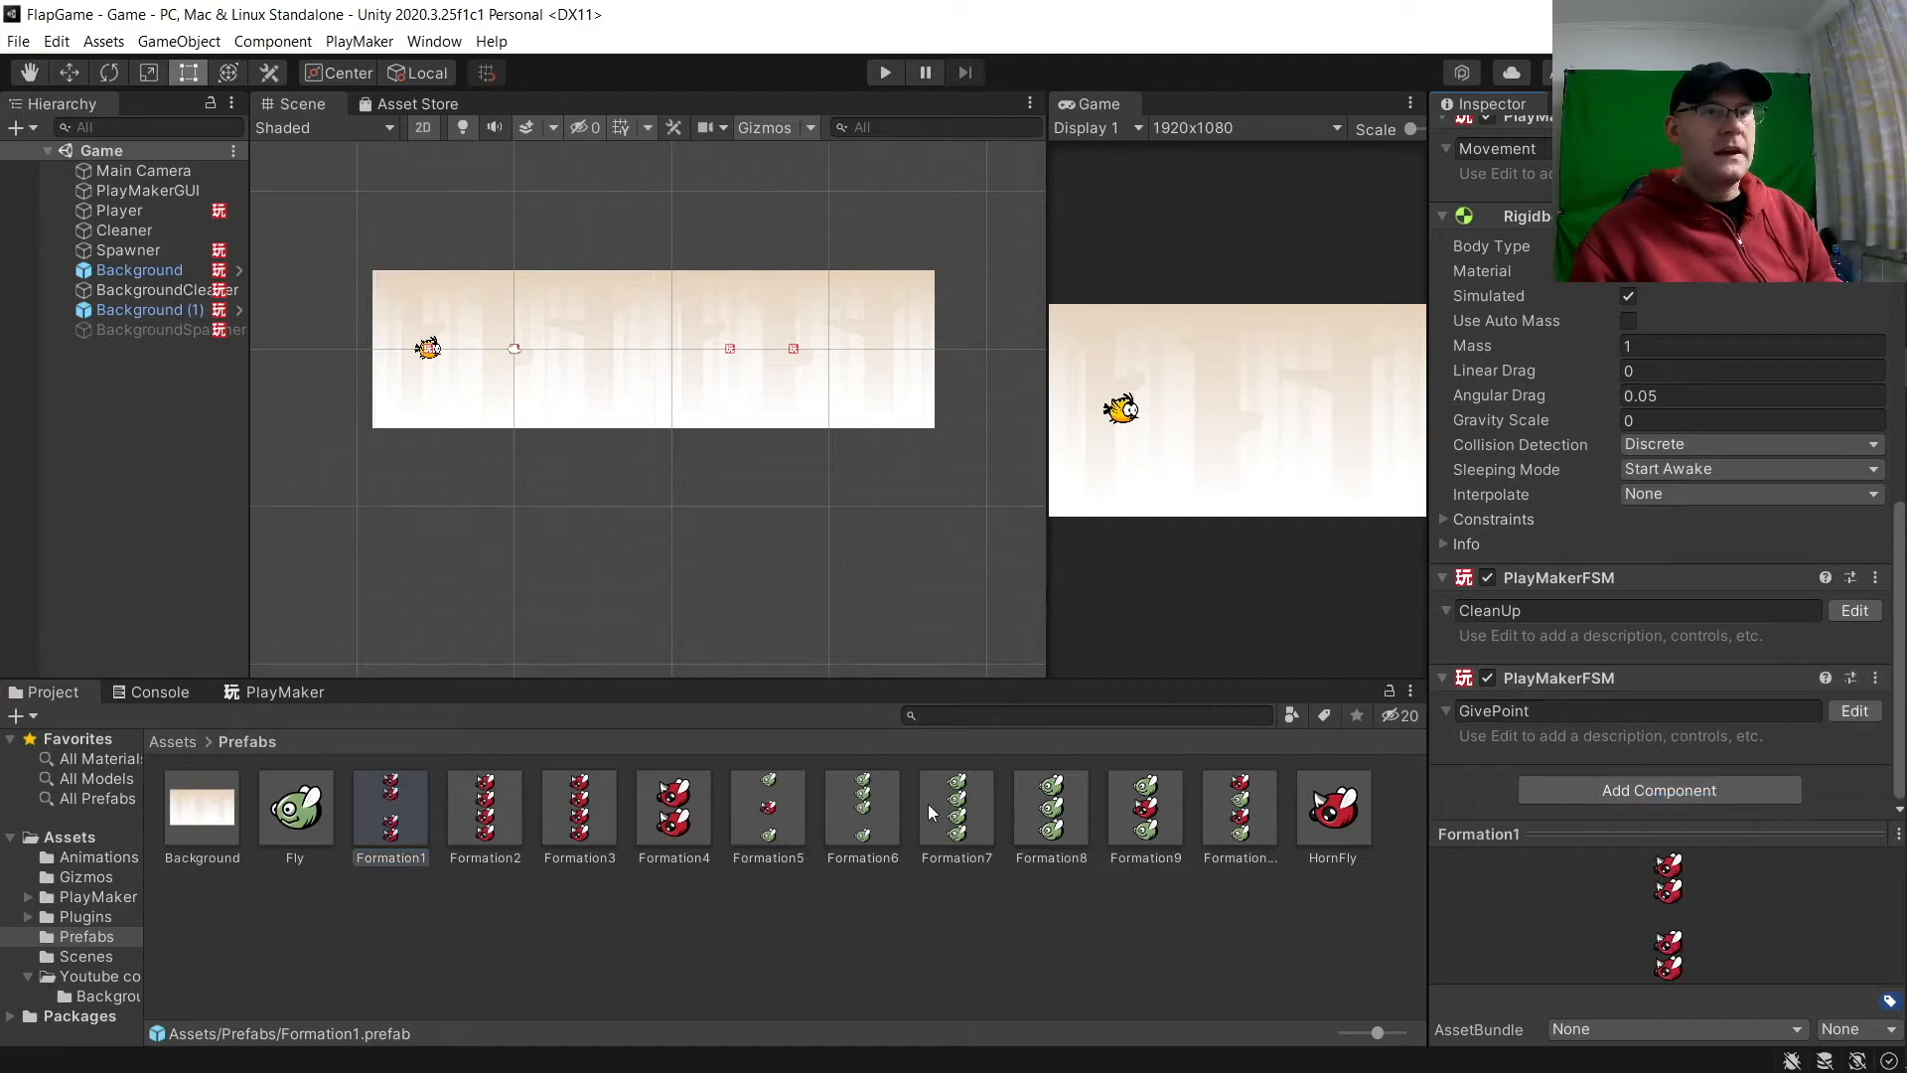
Step: Paste the copied GivePoint FSM as a new component onto the Formation2 and Formation3 prefabs
{"action": "left_click", "coordinate": [496, 813]}
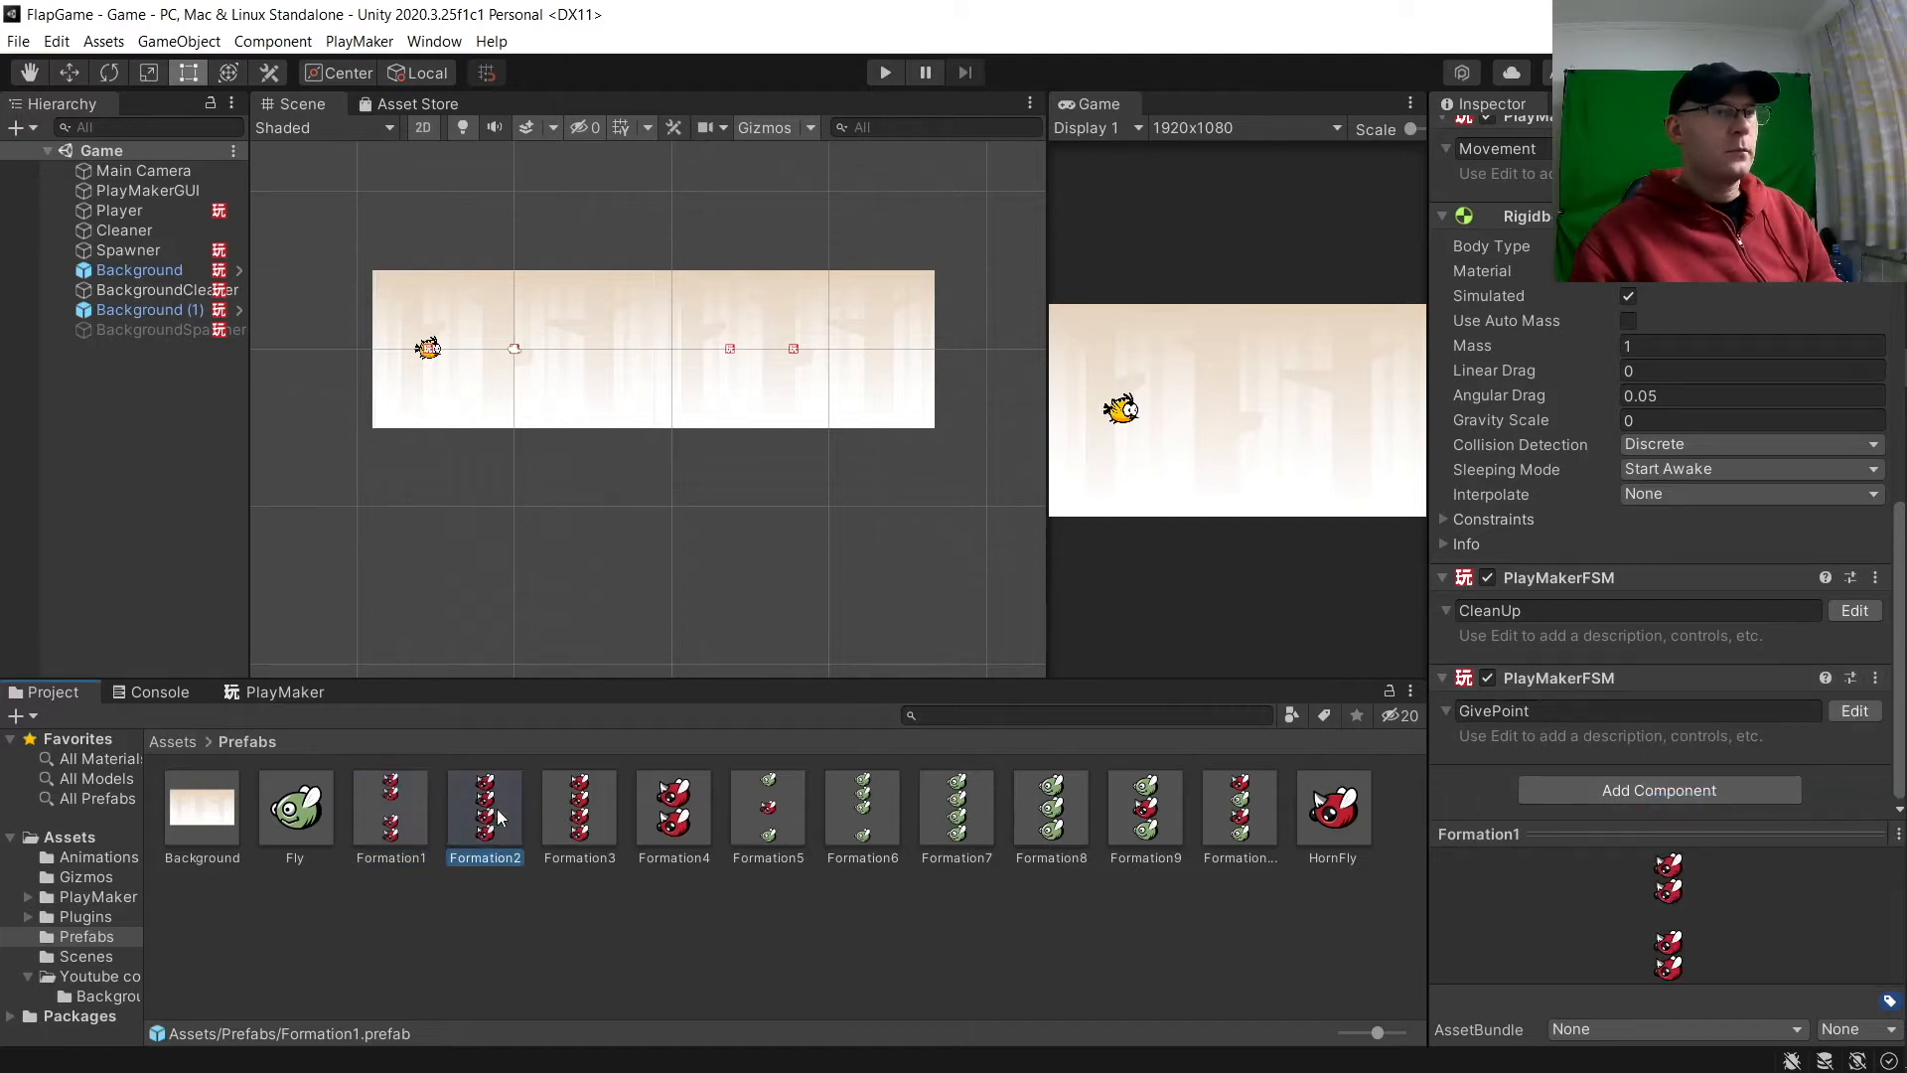
{"action": "left_click", "coordinate": [1875, 677]}
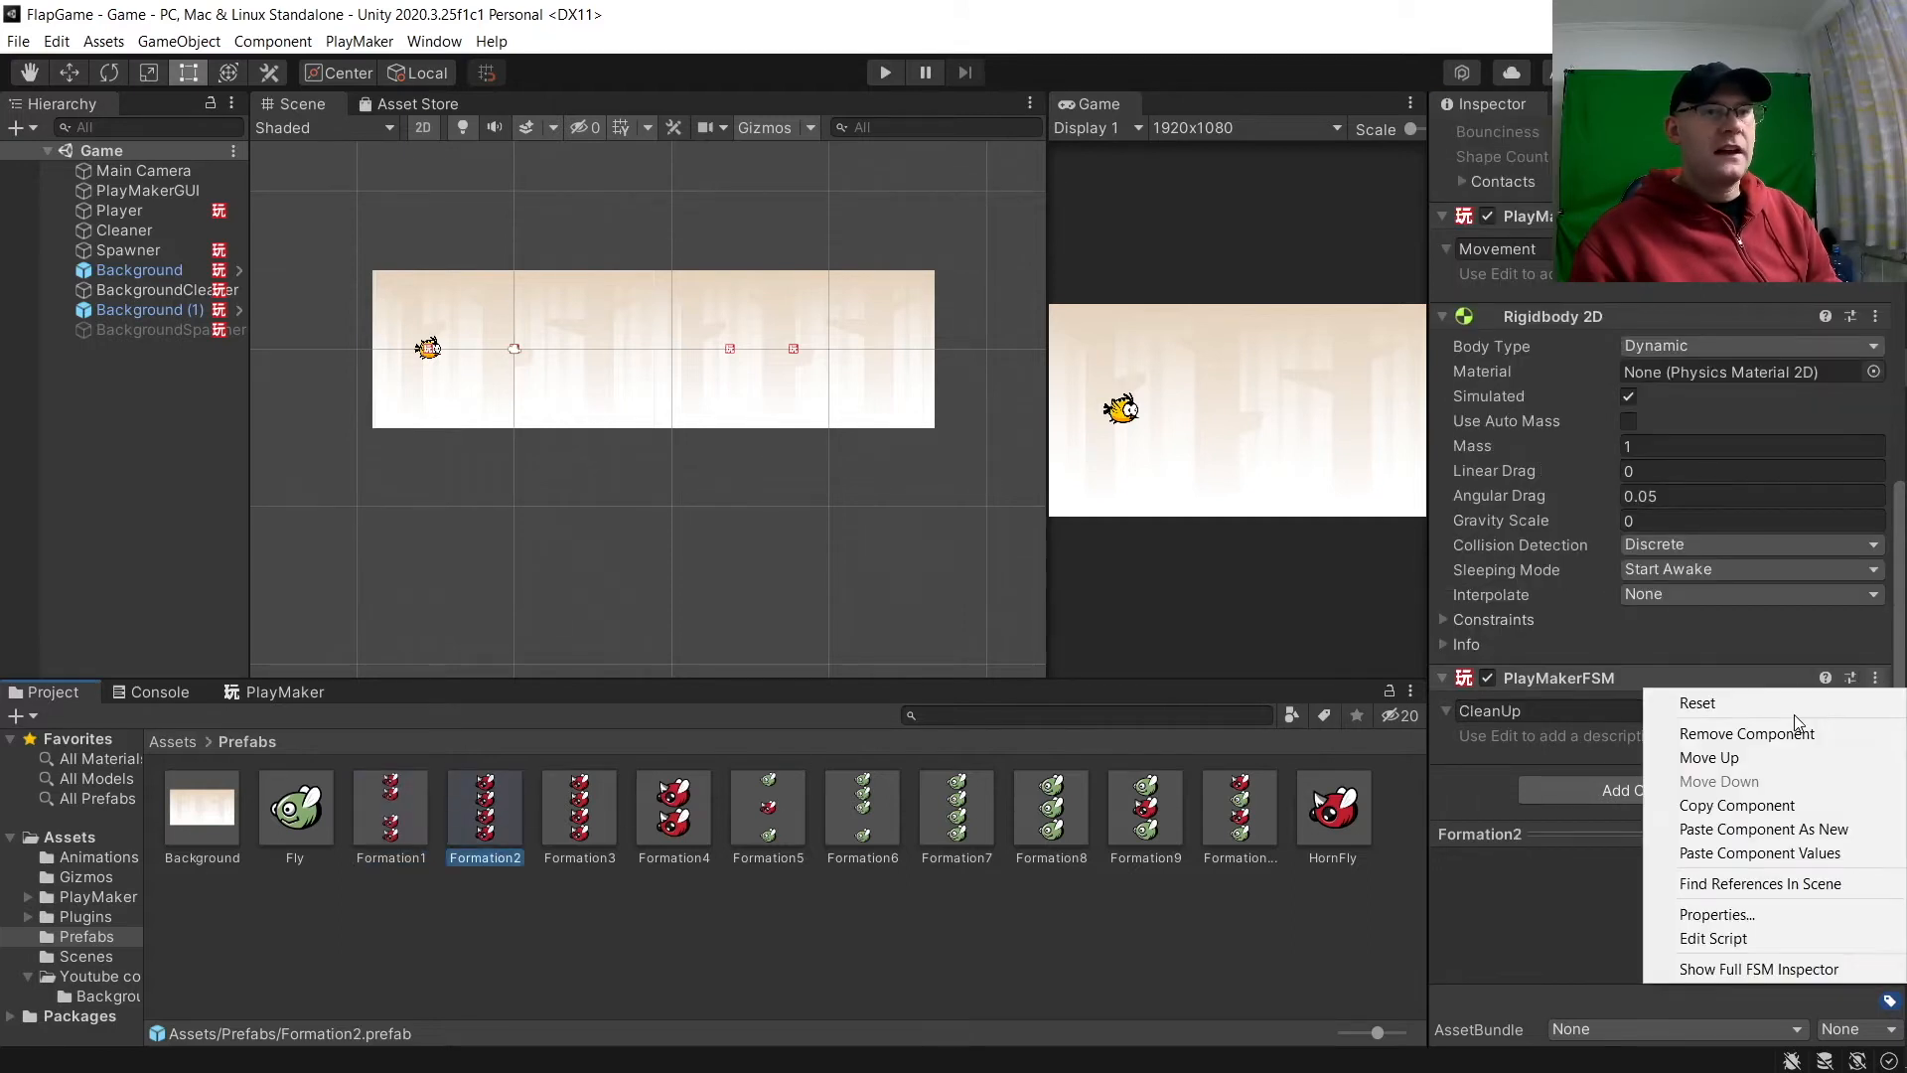
{"action": "left_click", "coordinate": [1737, 831]}
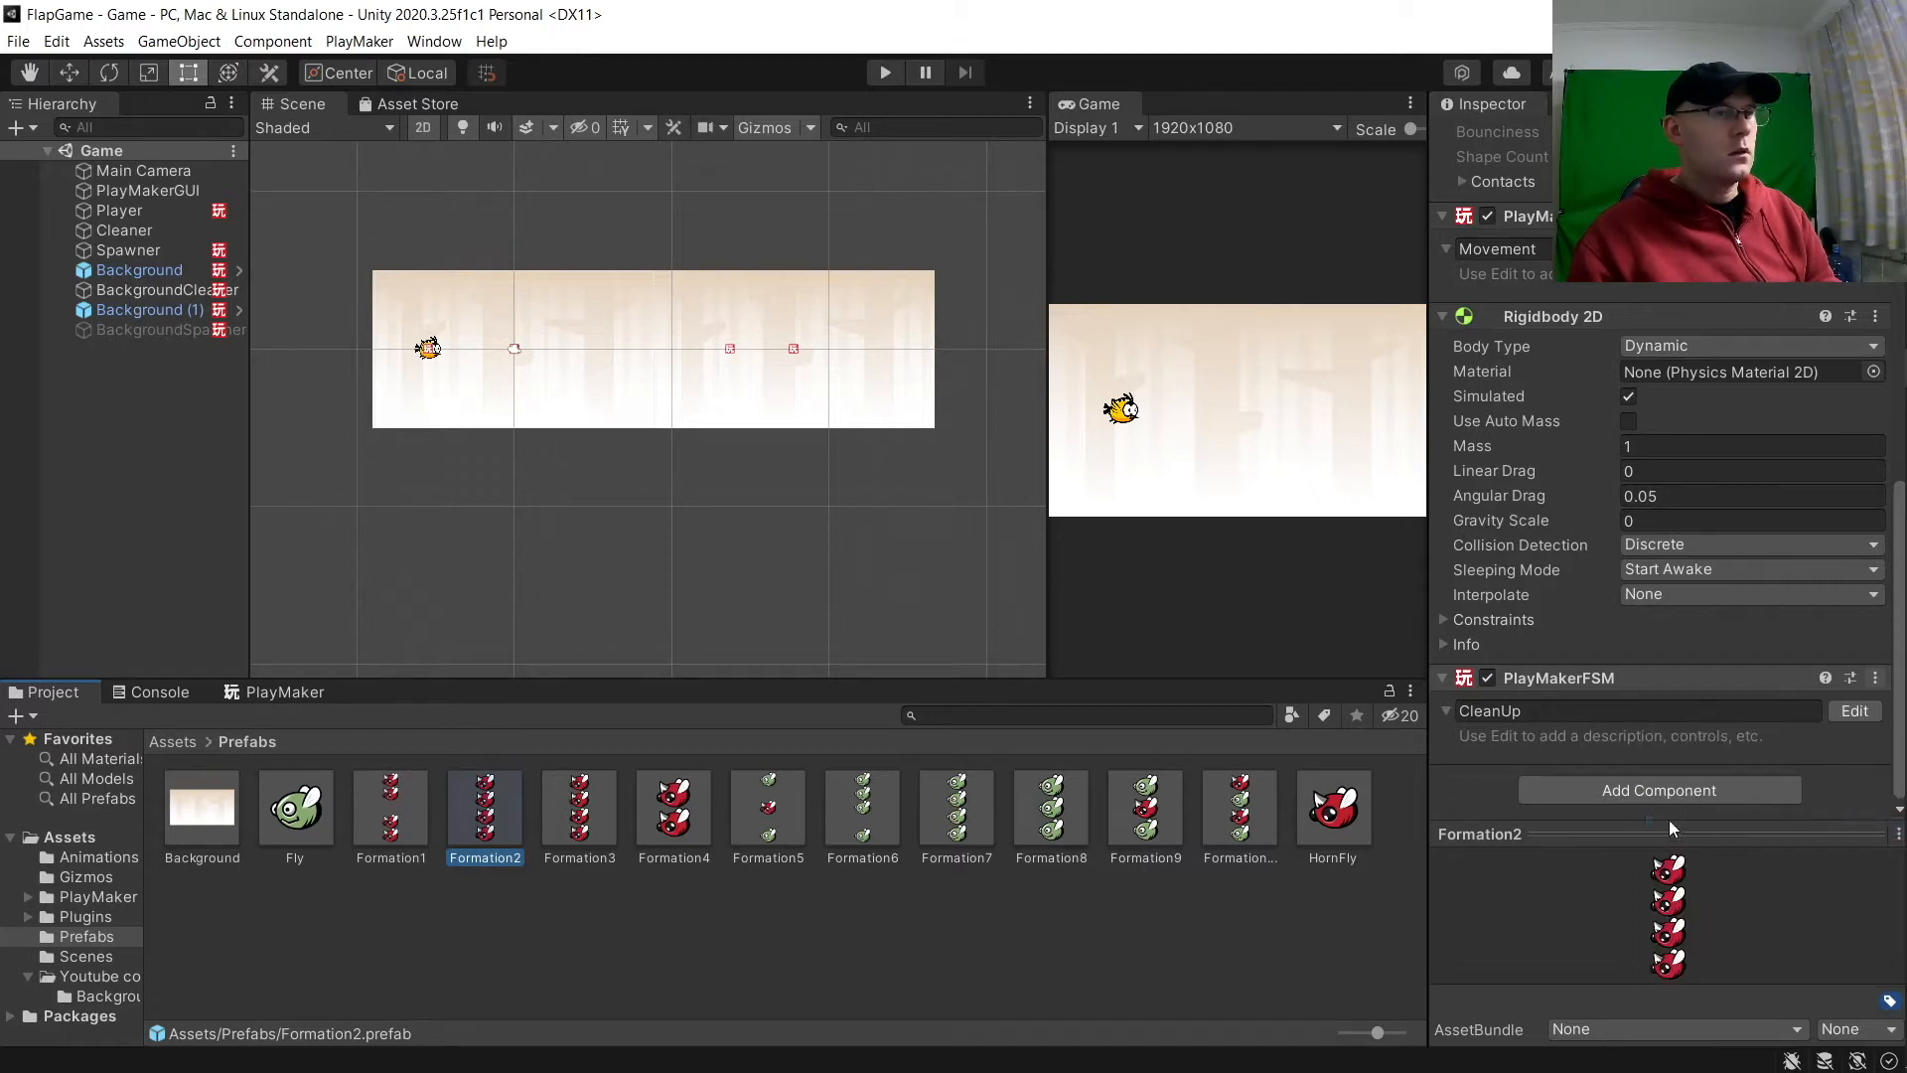
{"action": "left_click", "coordinate": [577, 828]}
{"action": "left_click", "coordinate": [1876, 678]}
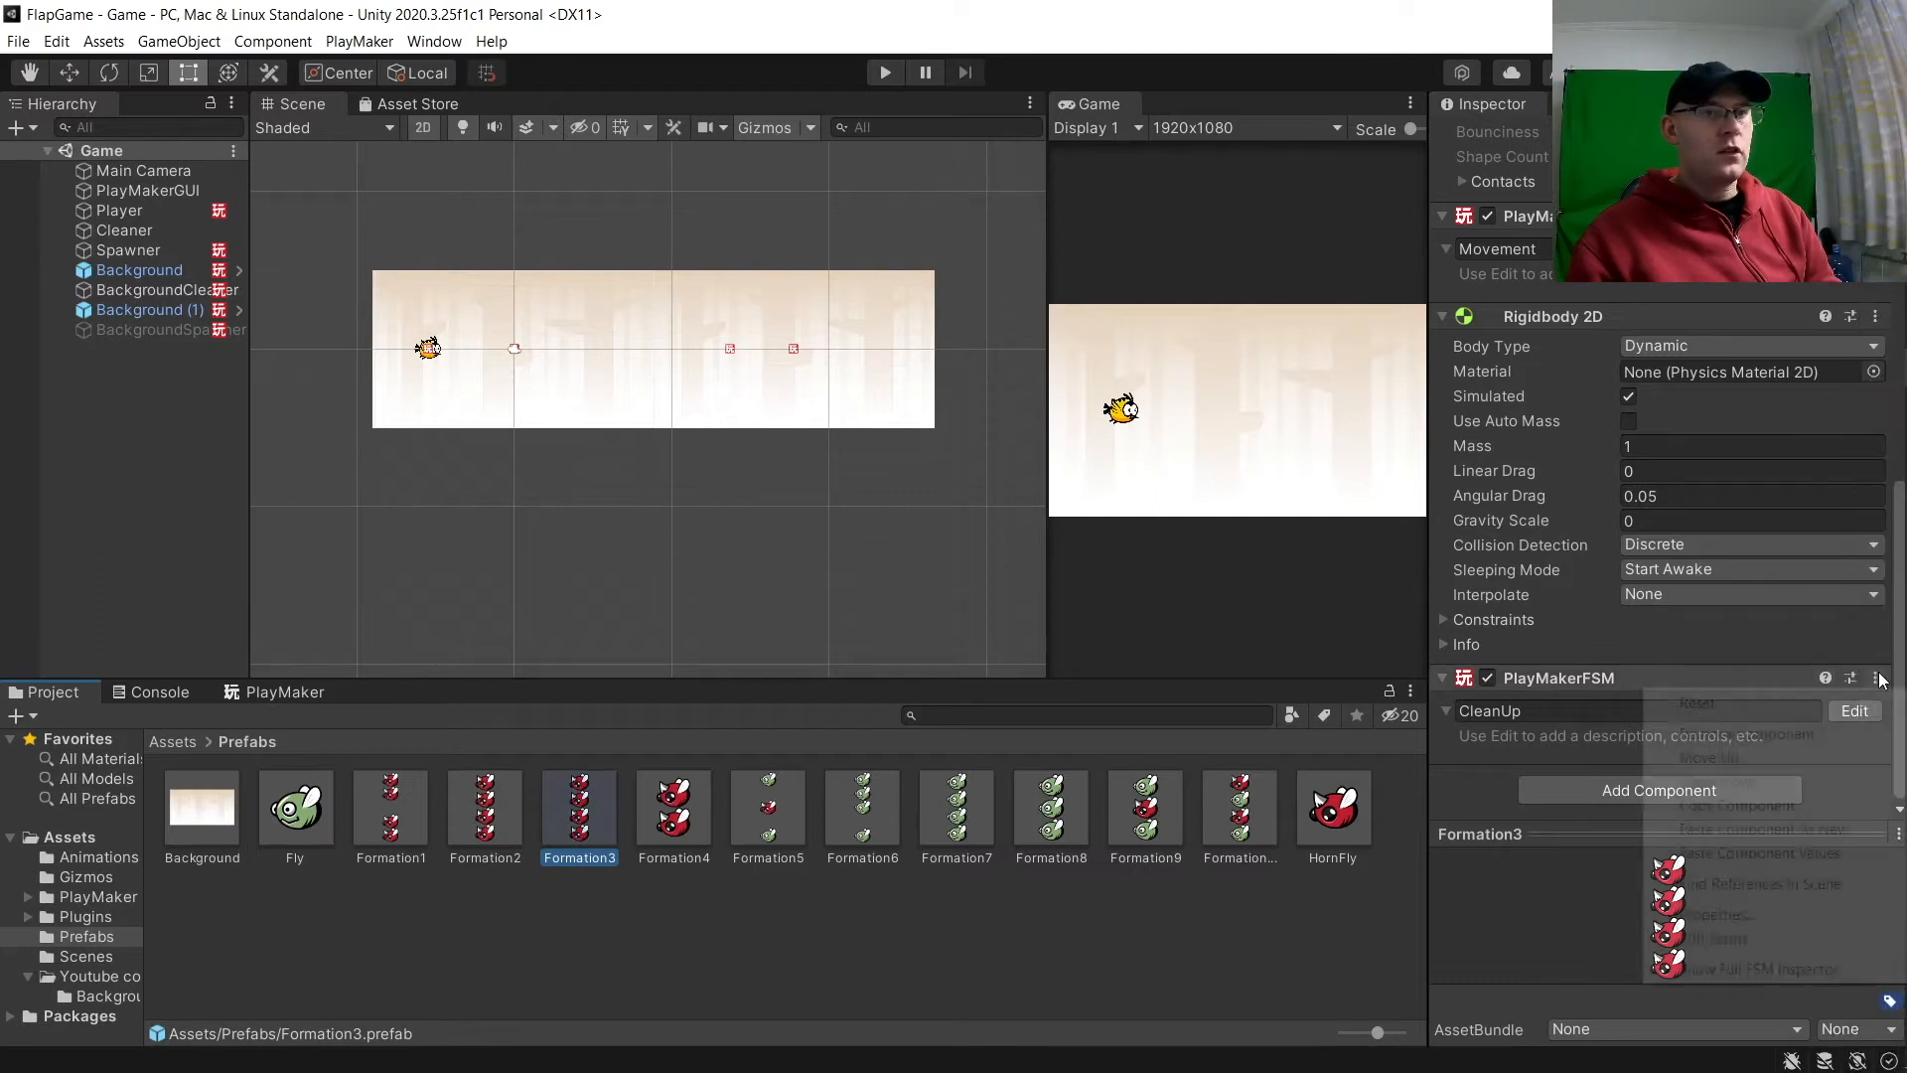
{"action": "left_click", "coordinate": [1725, 825]}
Step: Paste the copied GivePoint FSM as a new component onto the Formation4 and Formation5 prefabs
{"action": "left_click", "coordinate": [701, 812]}
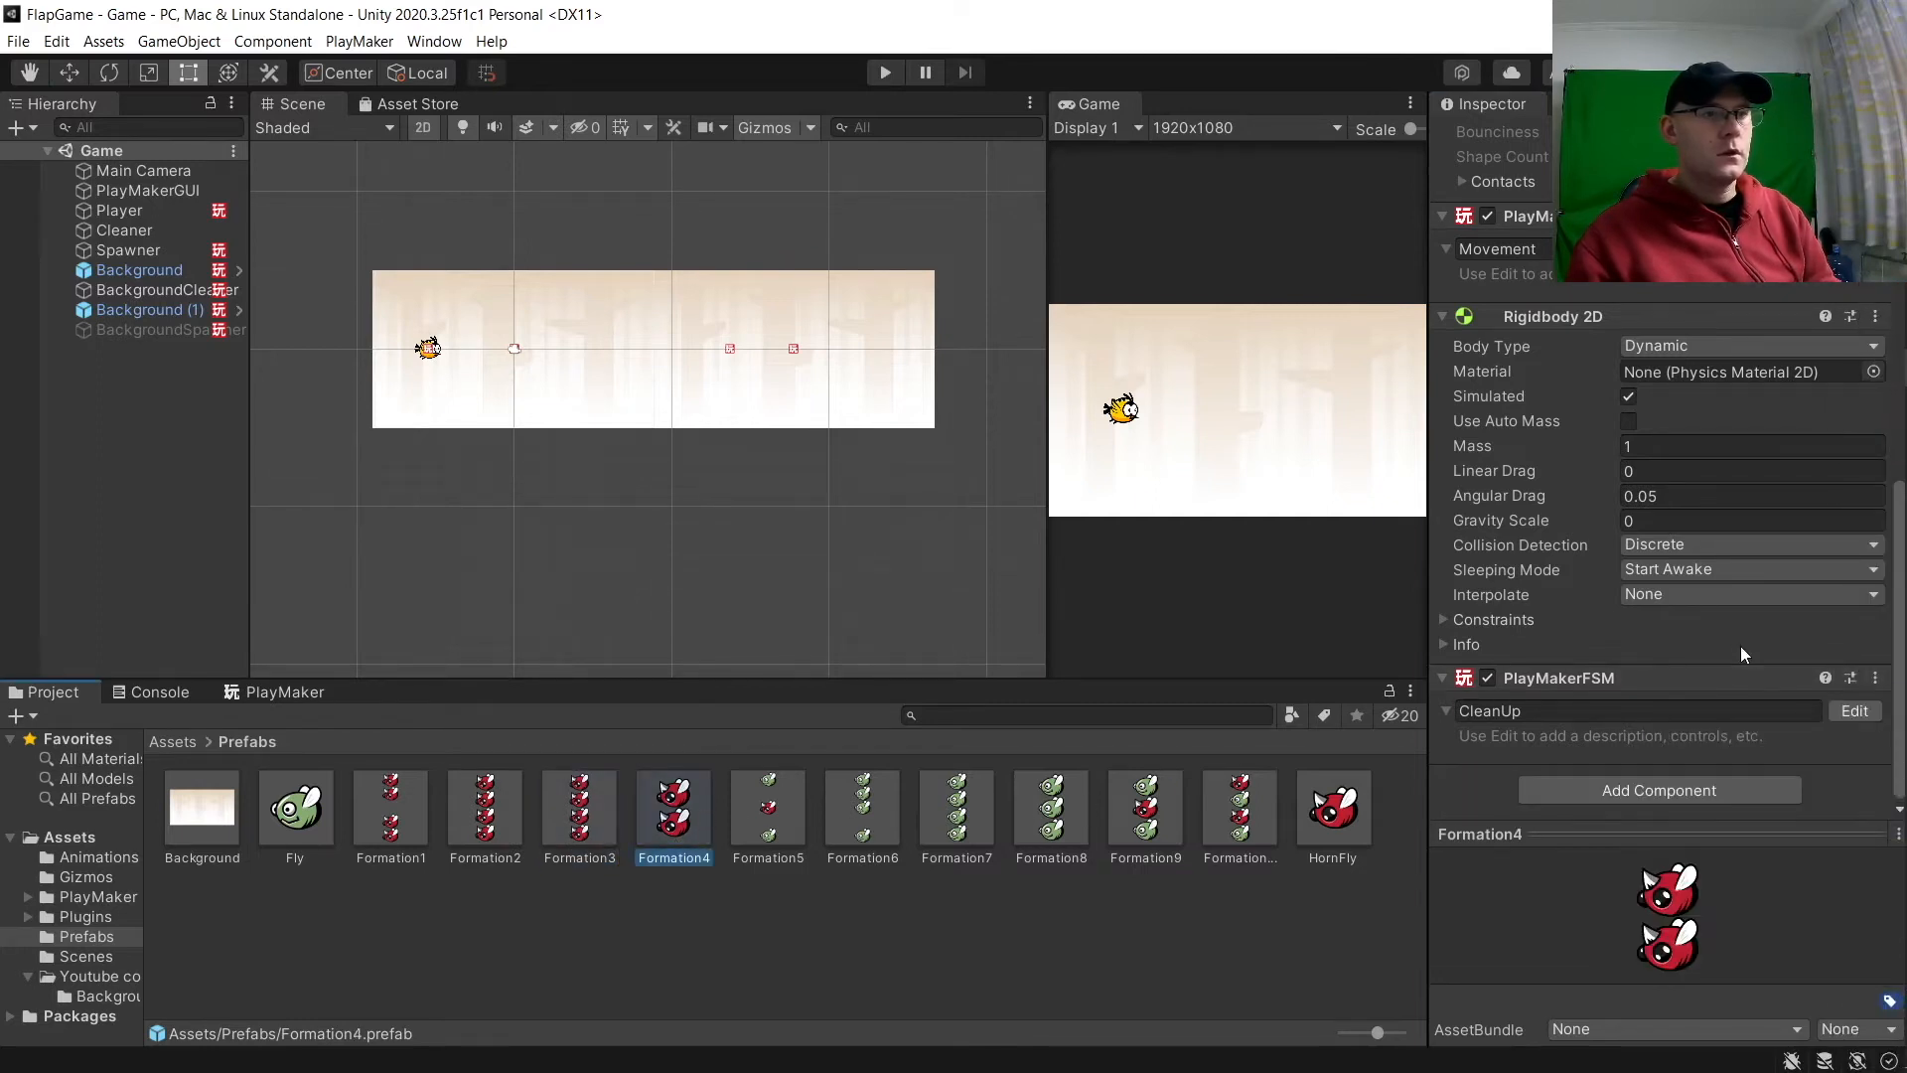
{"action": "left_click", "coordinate": [1876, 677]}
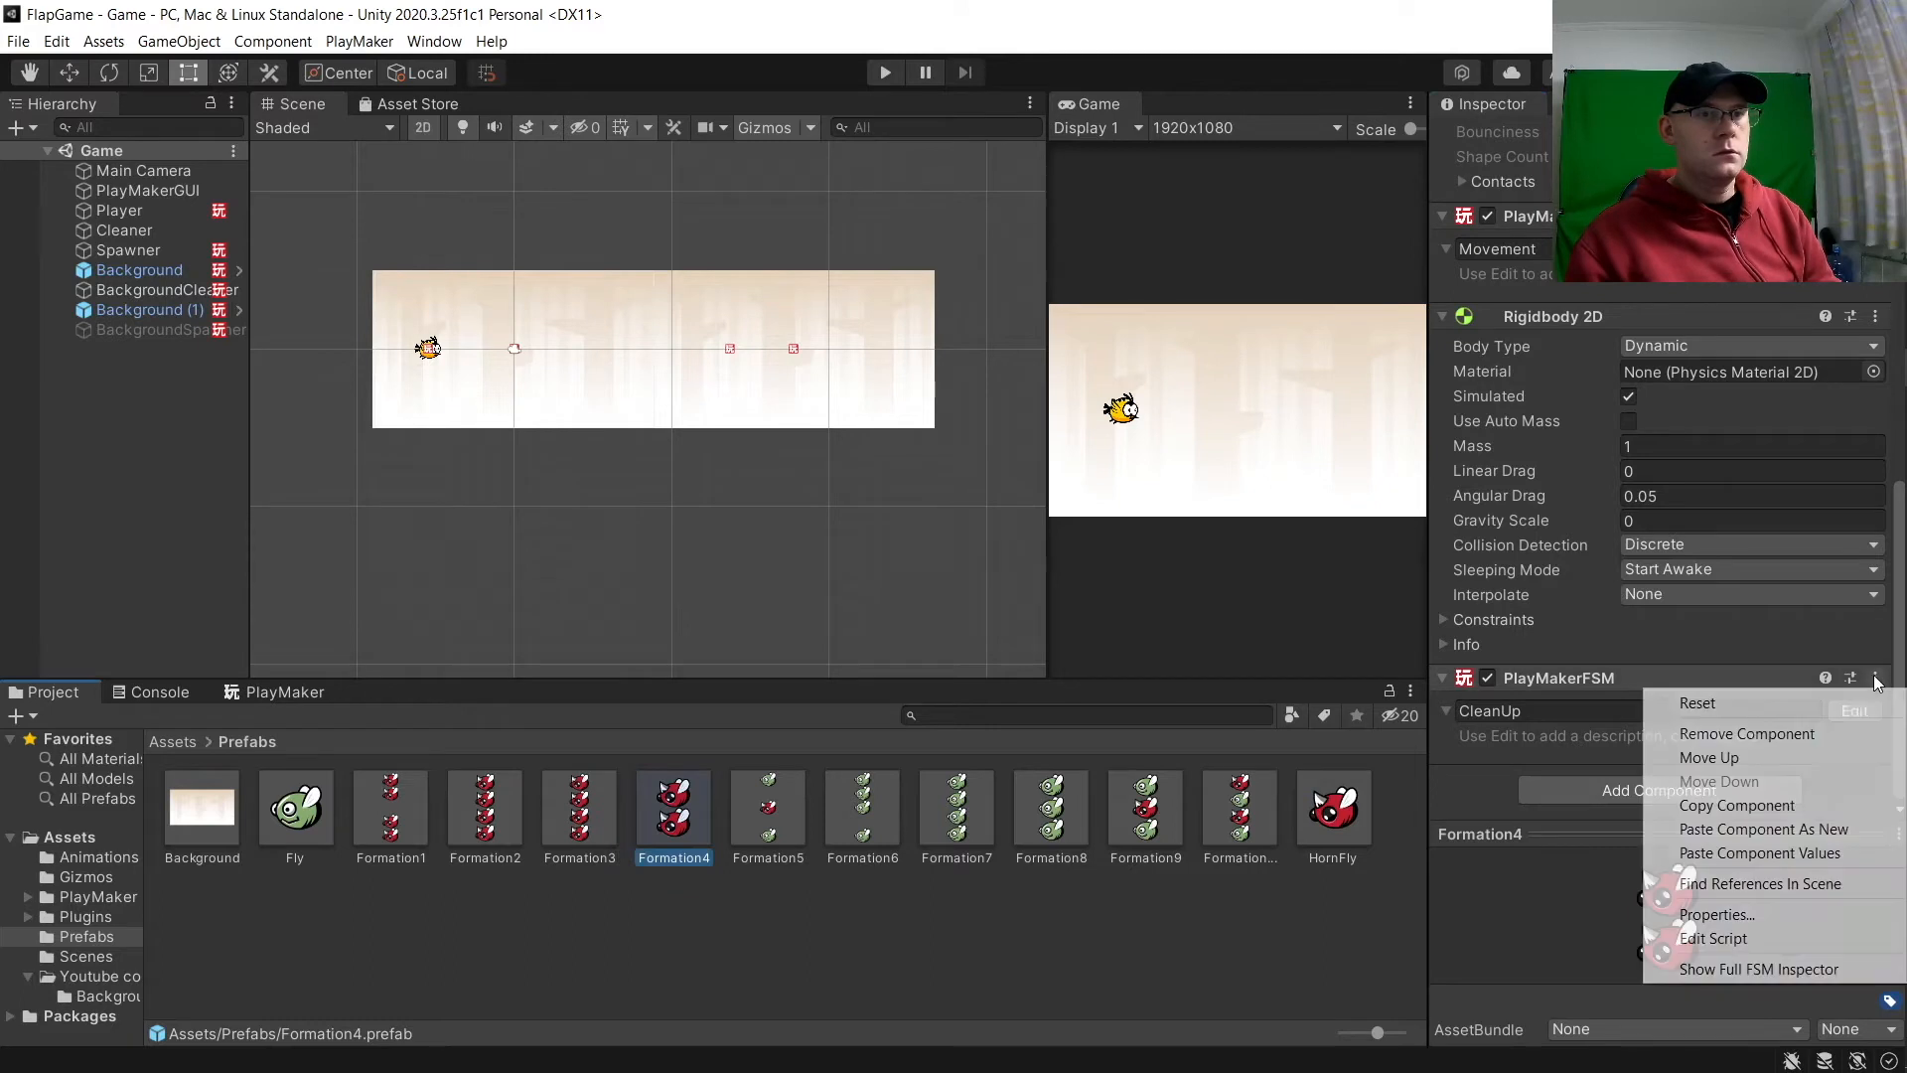
{"action": "left_click", "coordinate": [1763, 828]}
{"action": "left_click", "coordinate": [779, 817]}
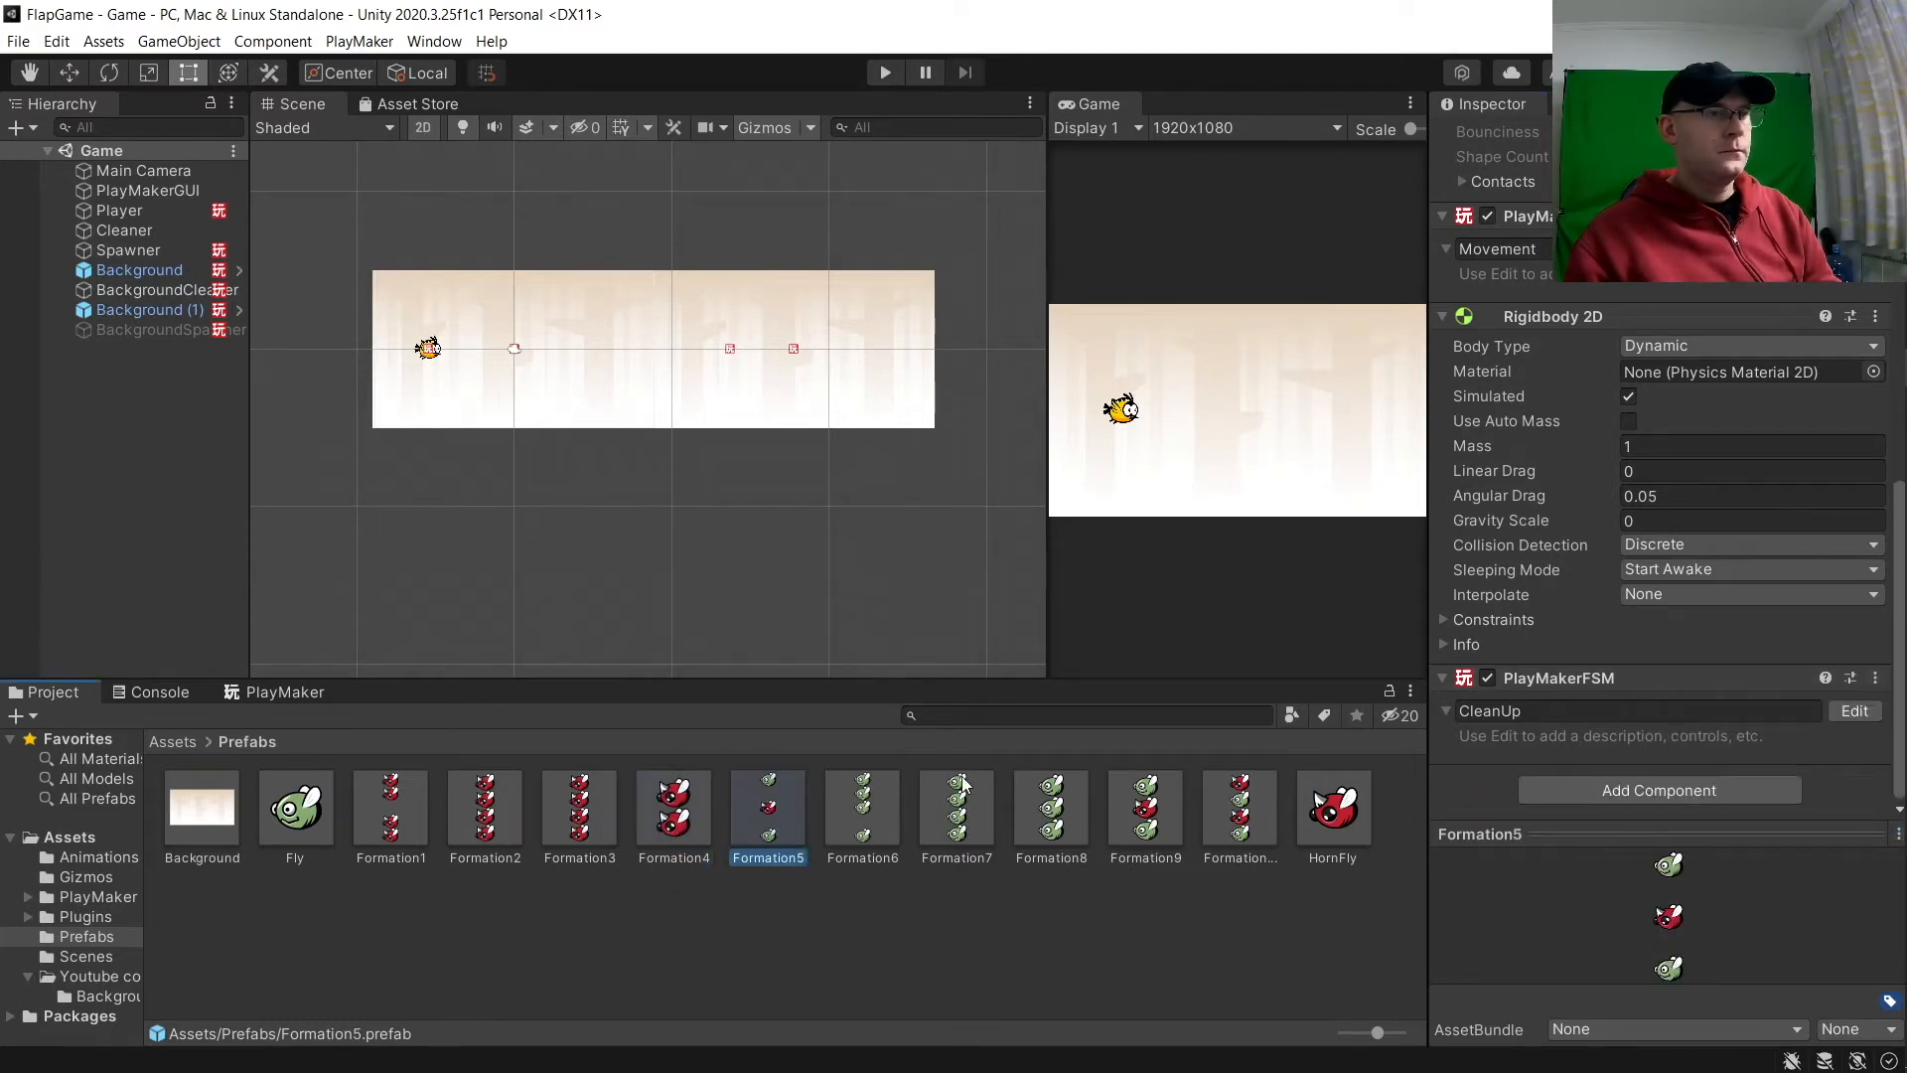
{"action": "left_click", "coordinate": [1876, 678]}
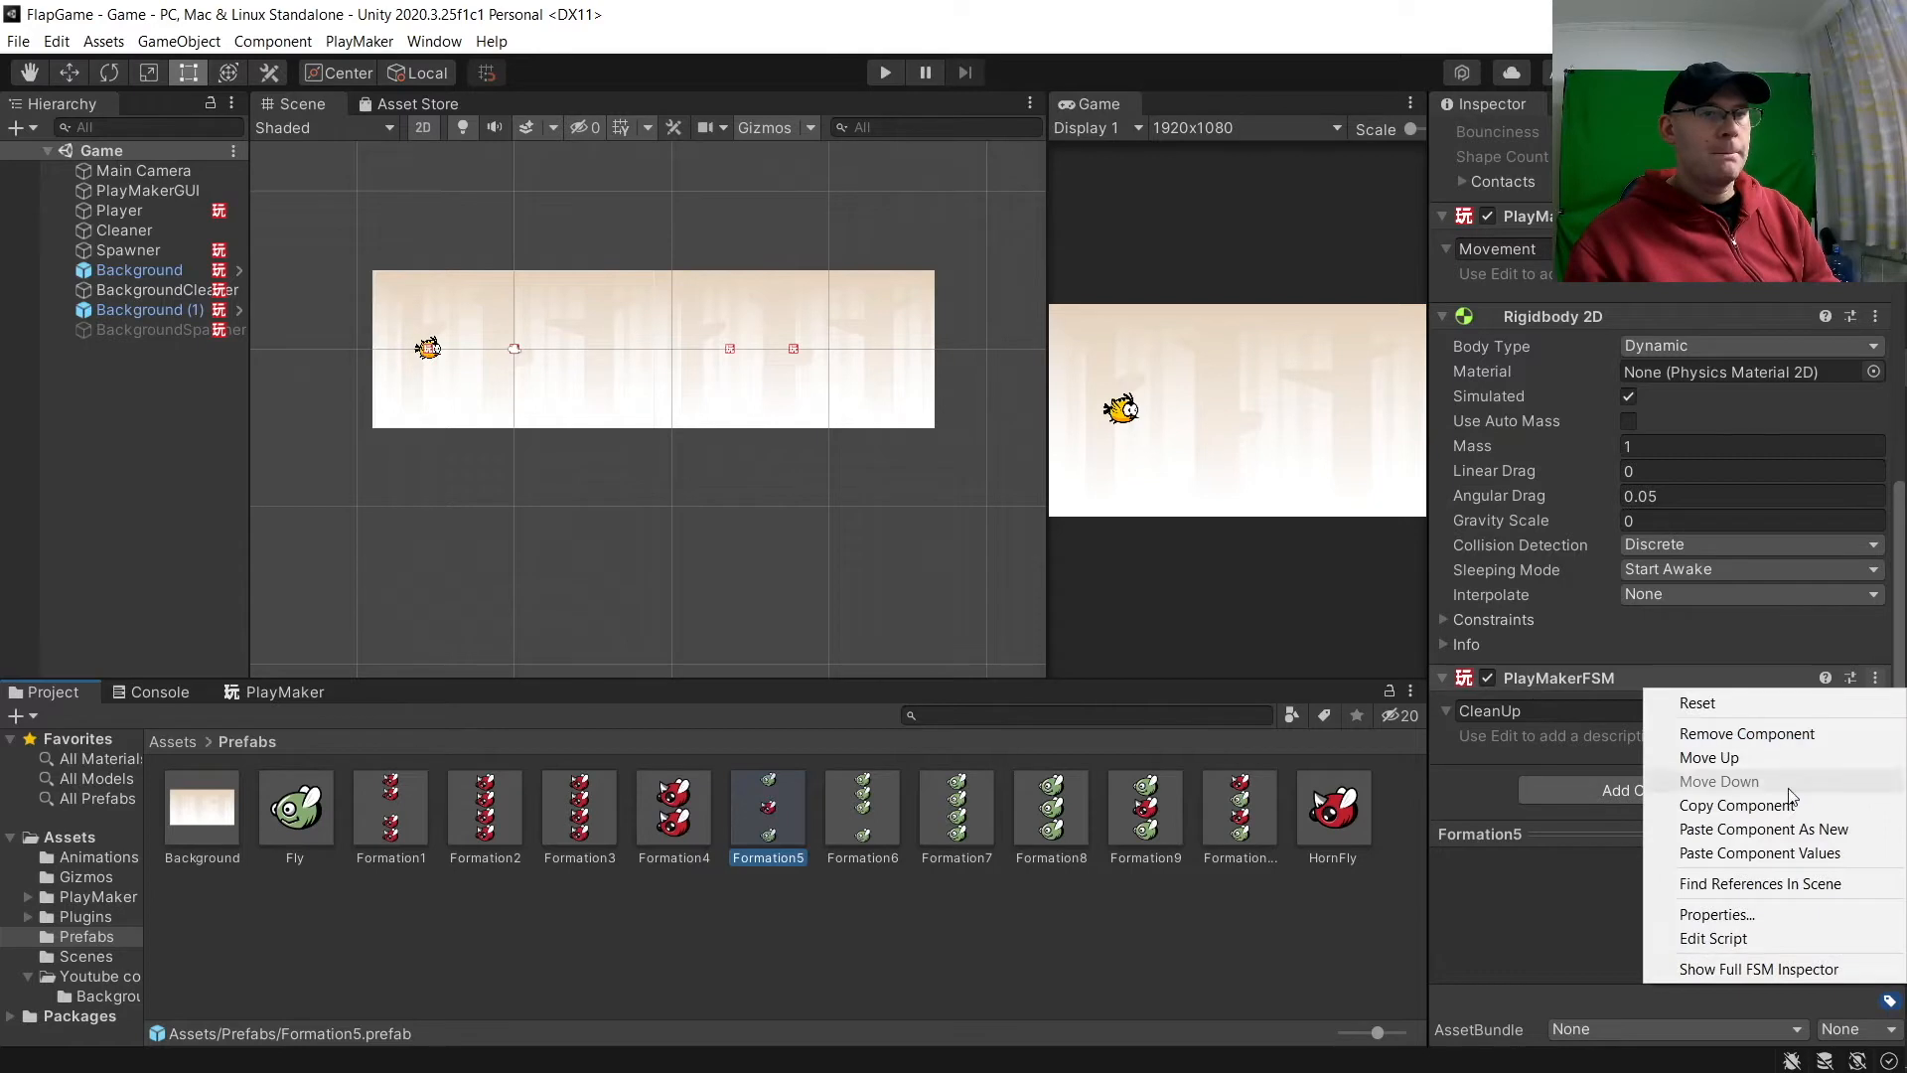
{"action": "left_click", "coordinate": [1738, 828]}
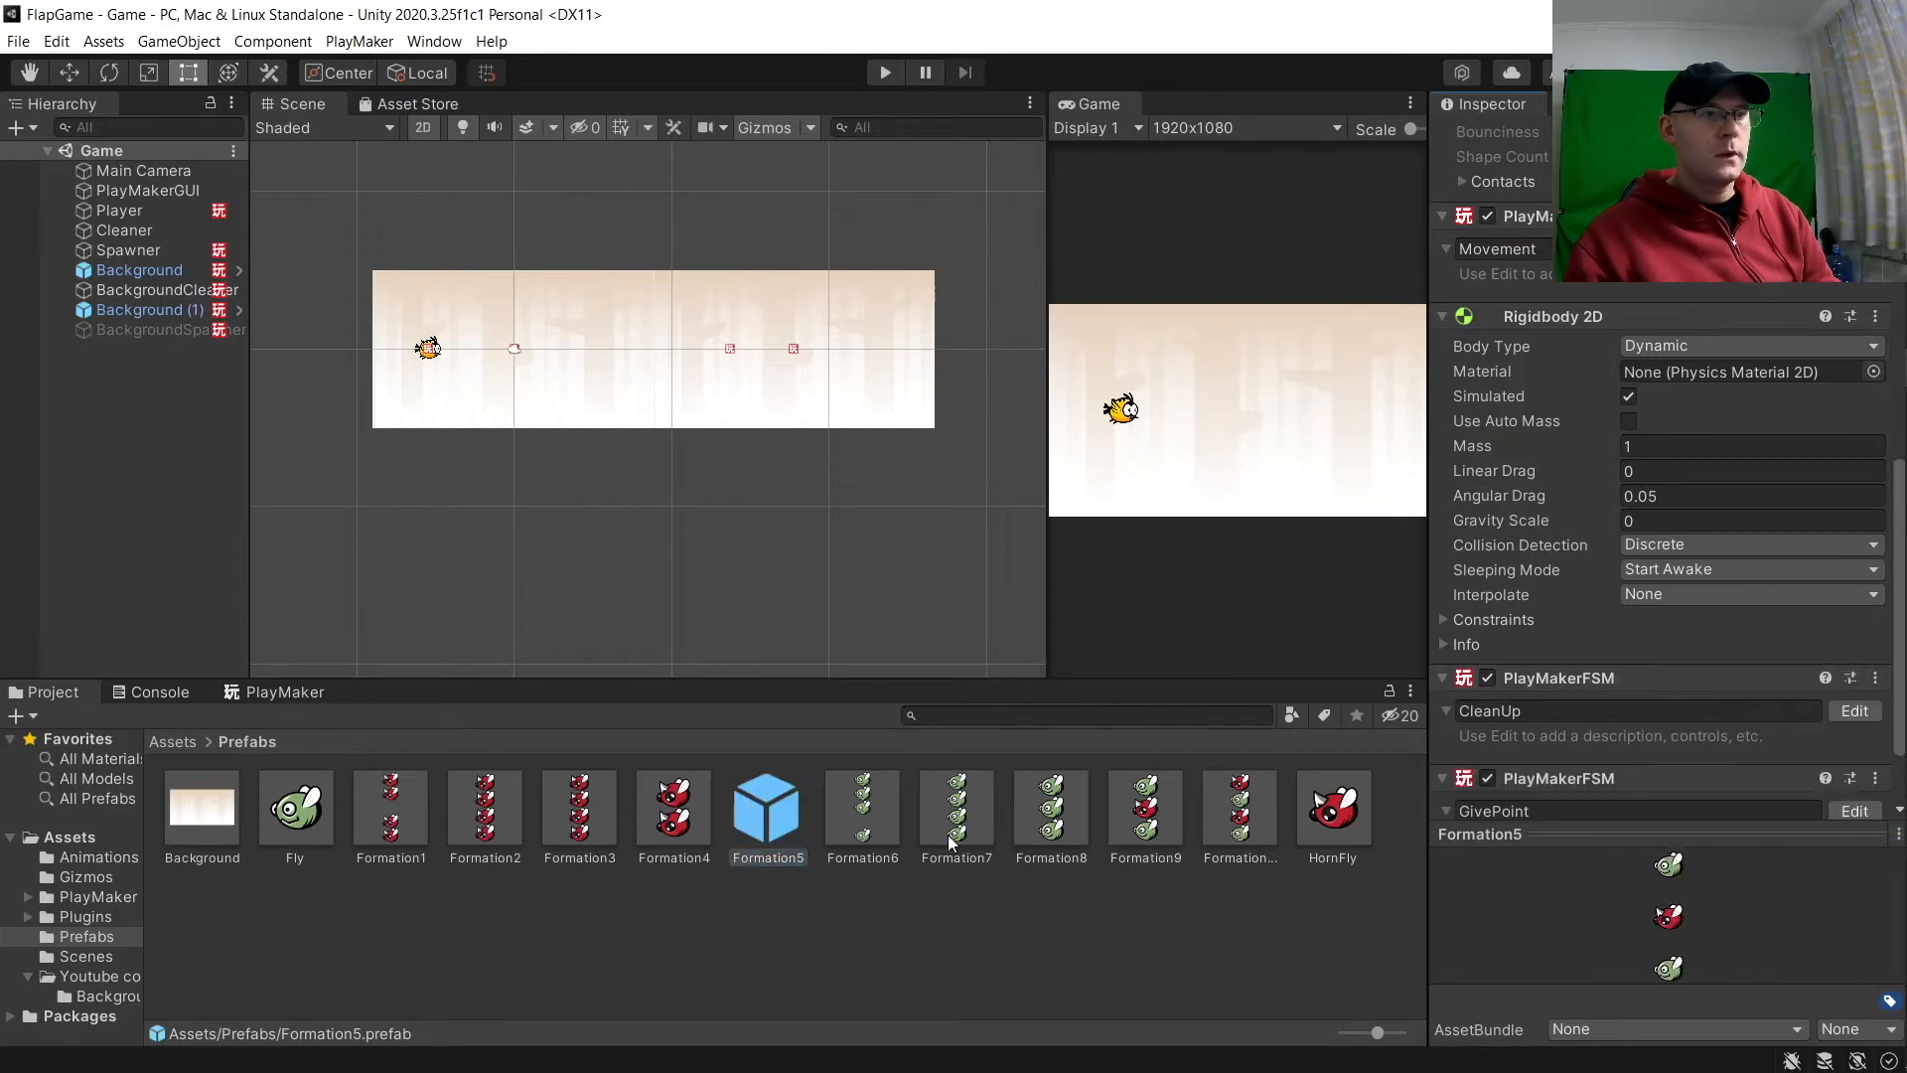
Step: Paste the copied GivePoint FSM as a new component onto the Formation6 and Formation7 prefabs
{"action": "left_click", "coordinate": [863, 810]}
{"action": "left_click", "coordinate": [1876, 678]}
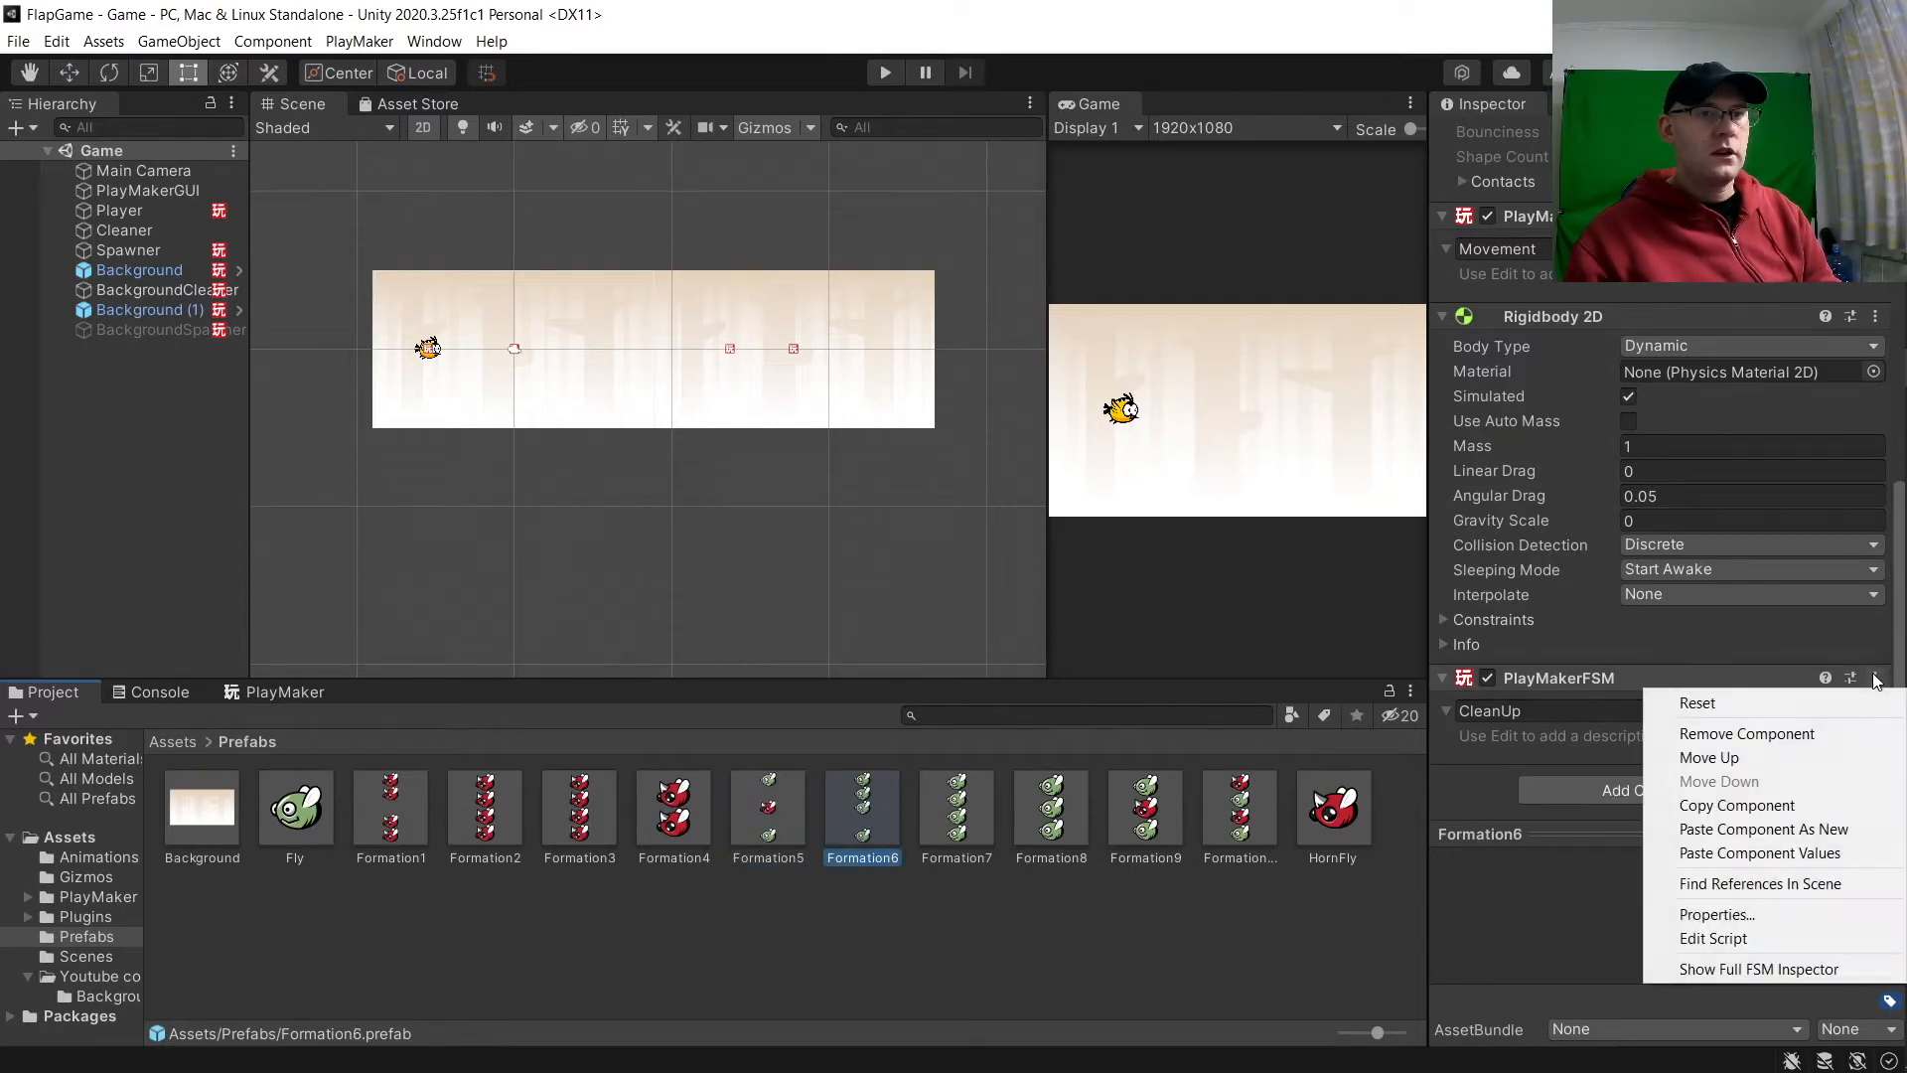
{"action": "left_click", "coordinate": [1738, 828]}
{"action": "left_click", "coordinate": [980, 807]}
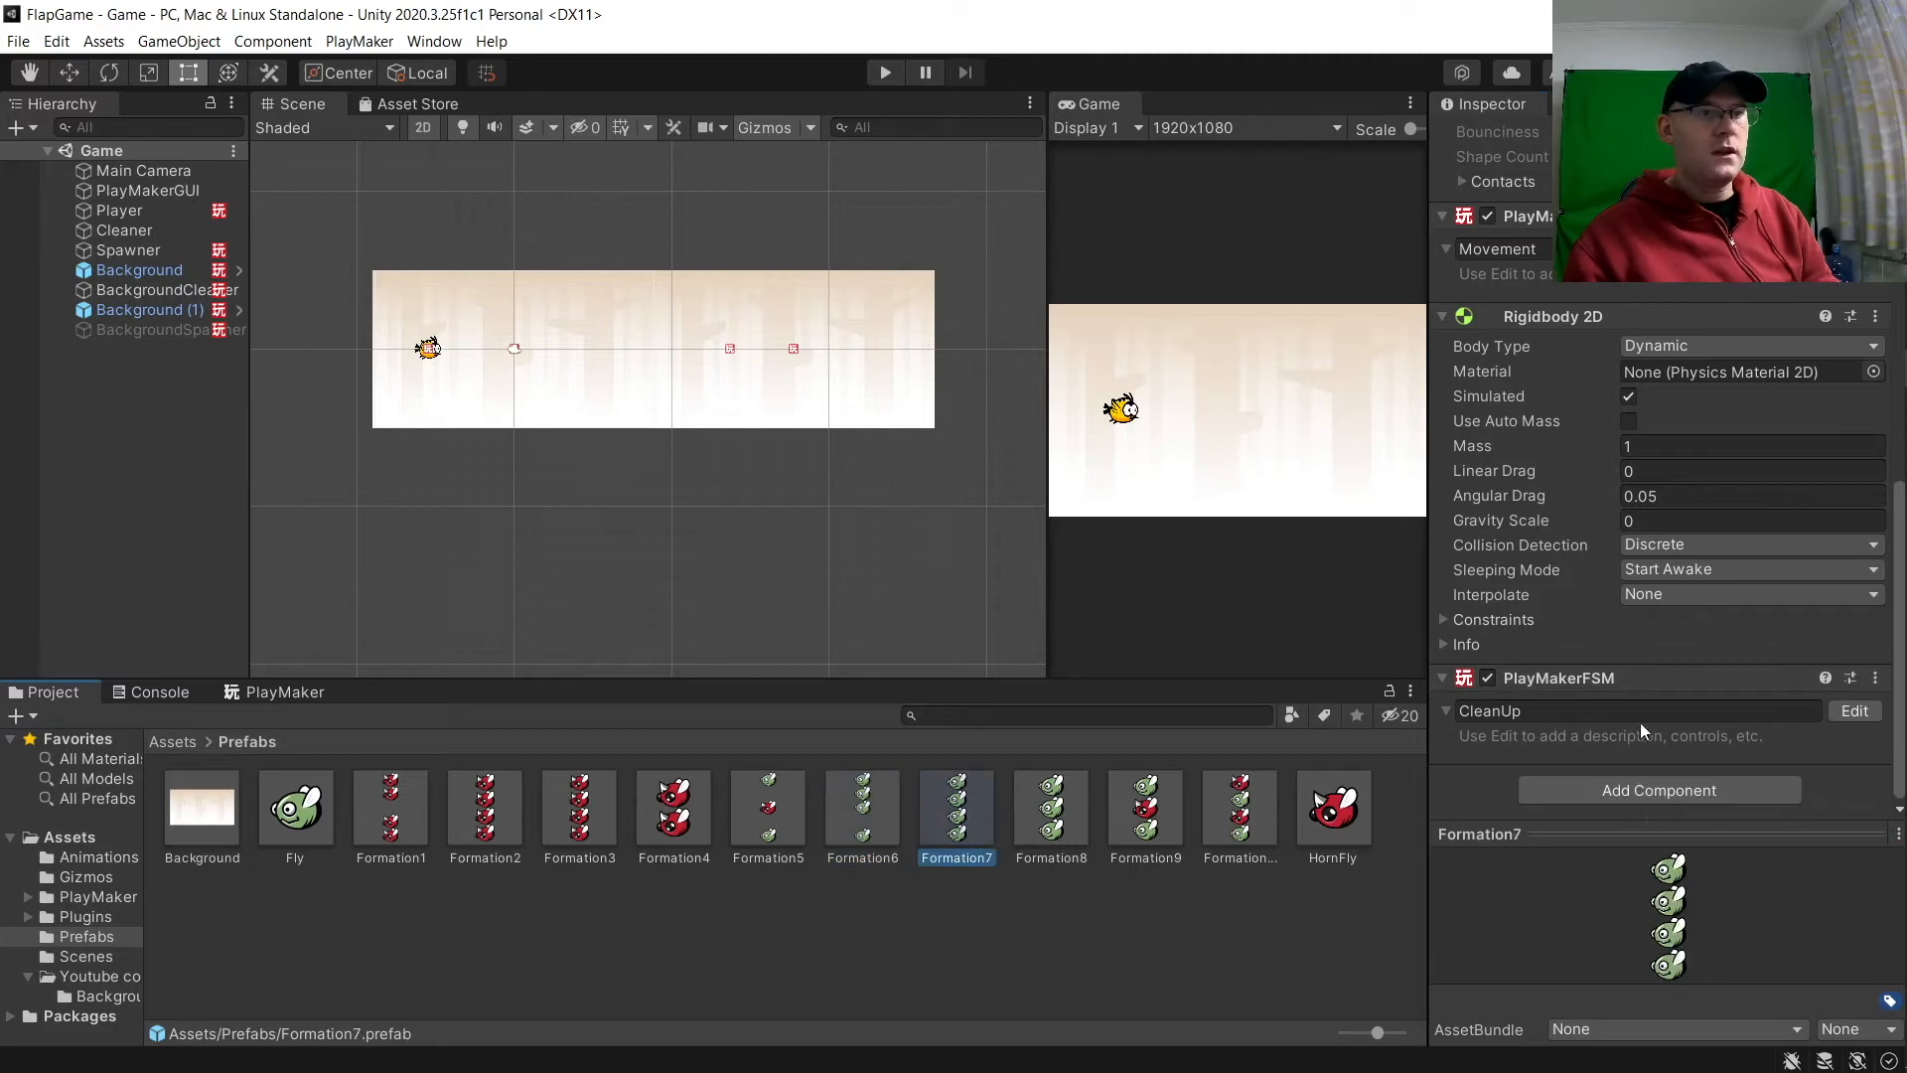
{"action": "left_click", "coordinate": [1875, 678]}
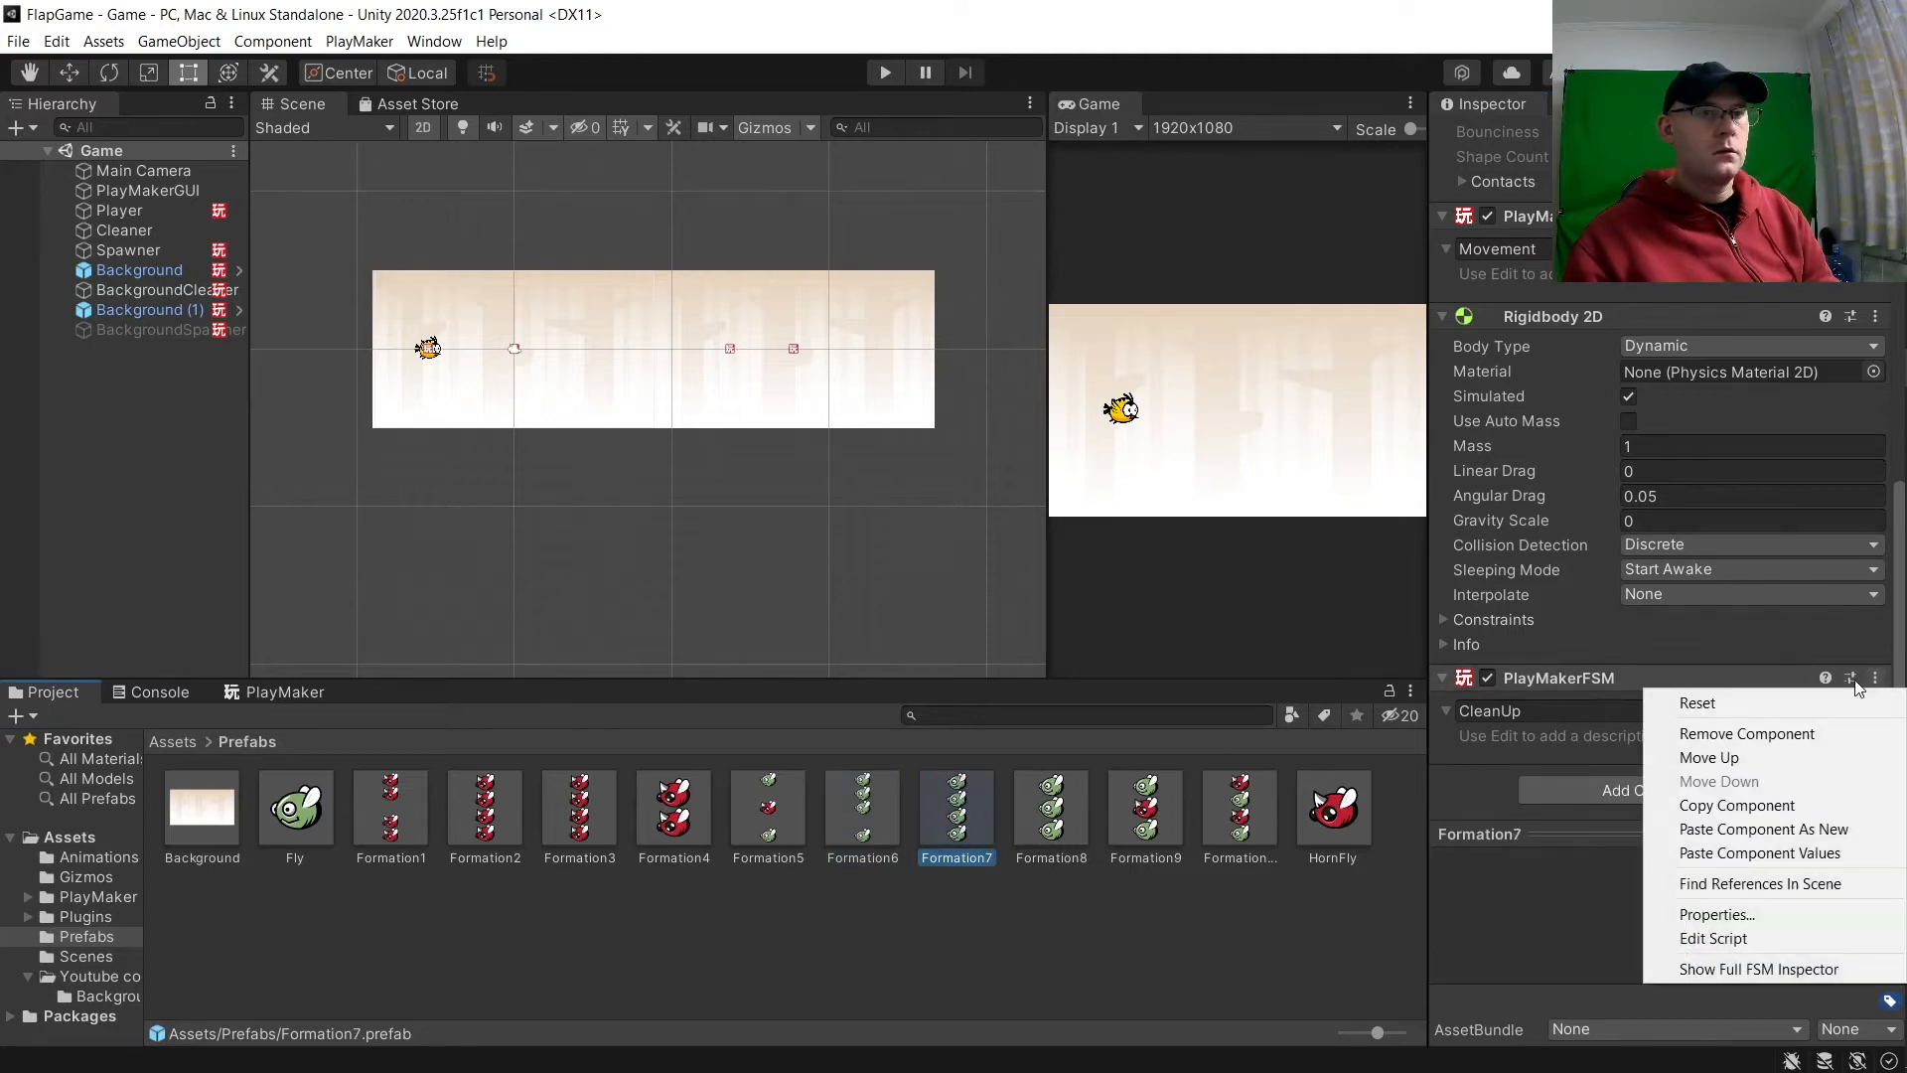
{"action": "left_click", "coordinate": [1738, 829]}
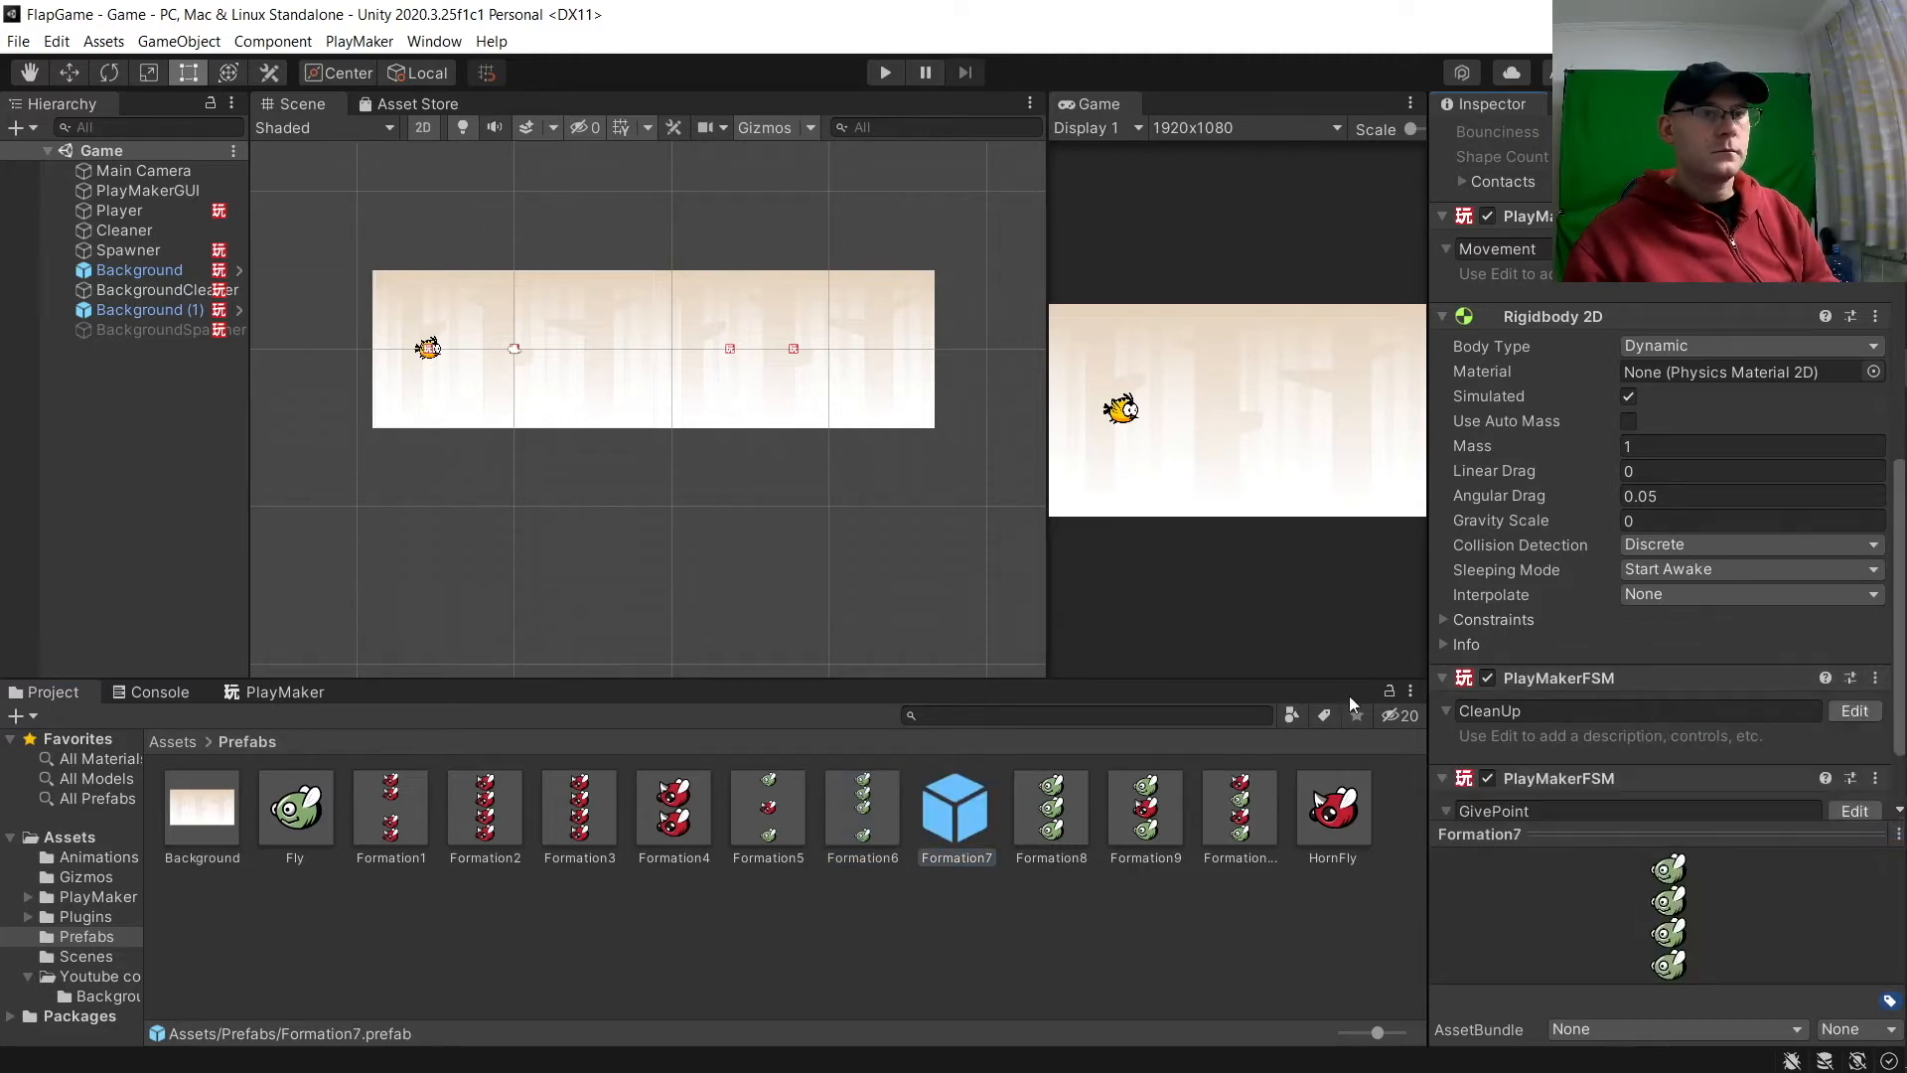
Step: Paste the copied GivePoint FSM as a new component onto the Formation8, Formation9 and Formation10 prefabs
{"action": "left_click", "coordinate": [1172, 806]}
{"action": "left_click", "coordinate": [1051, 806]}
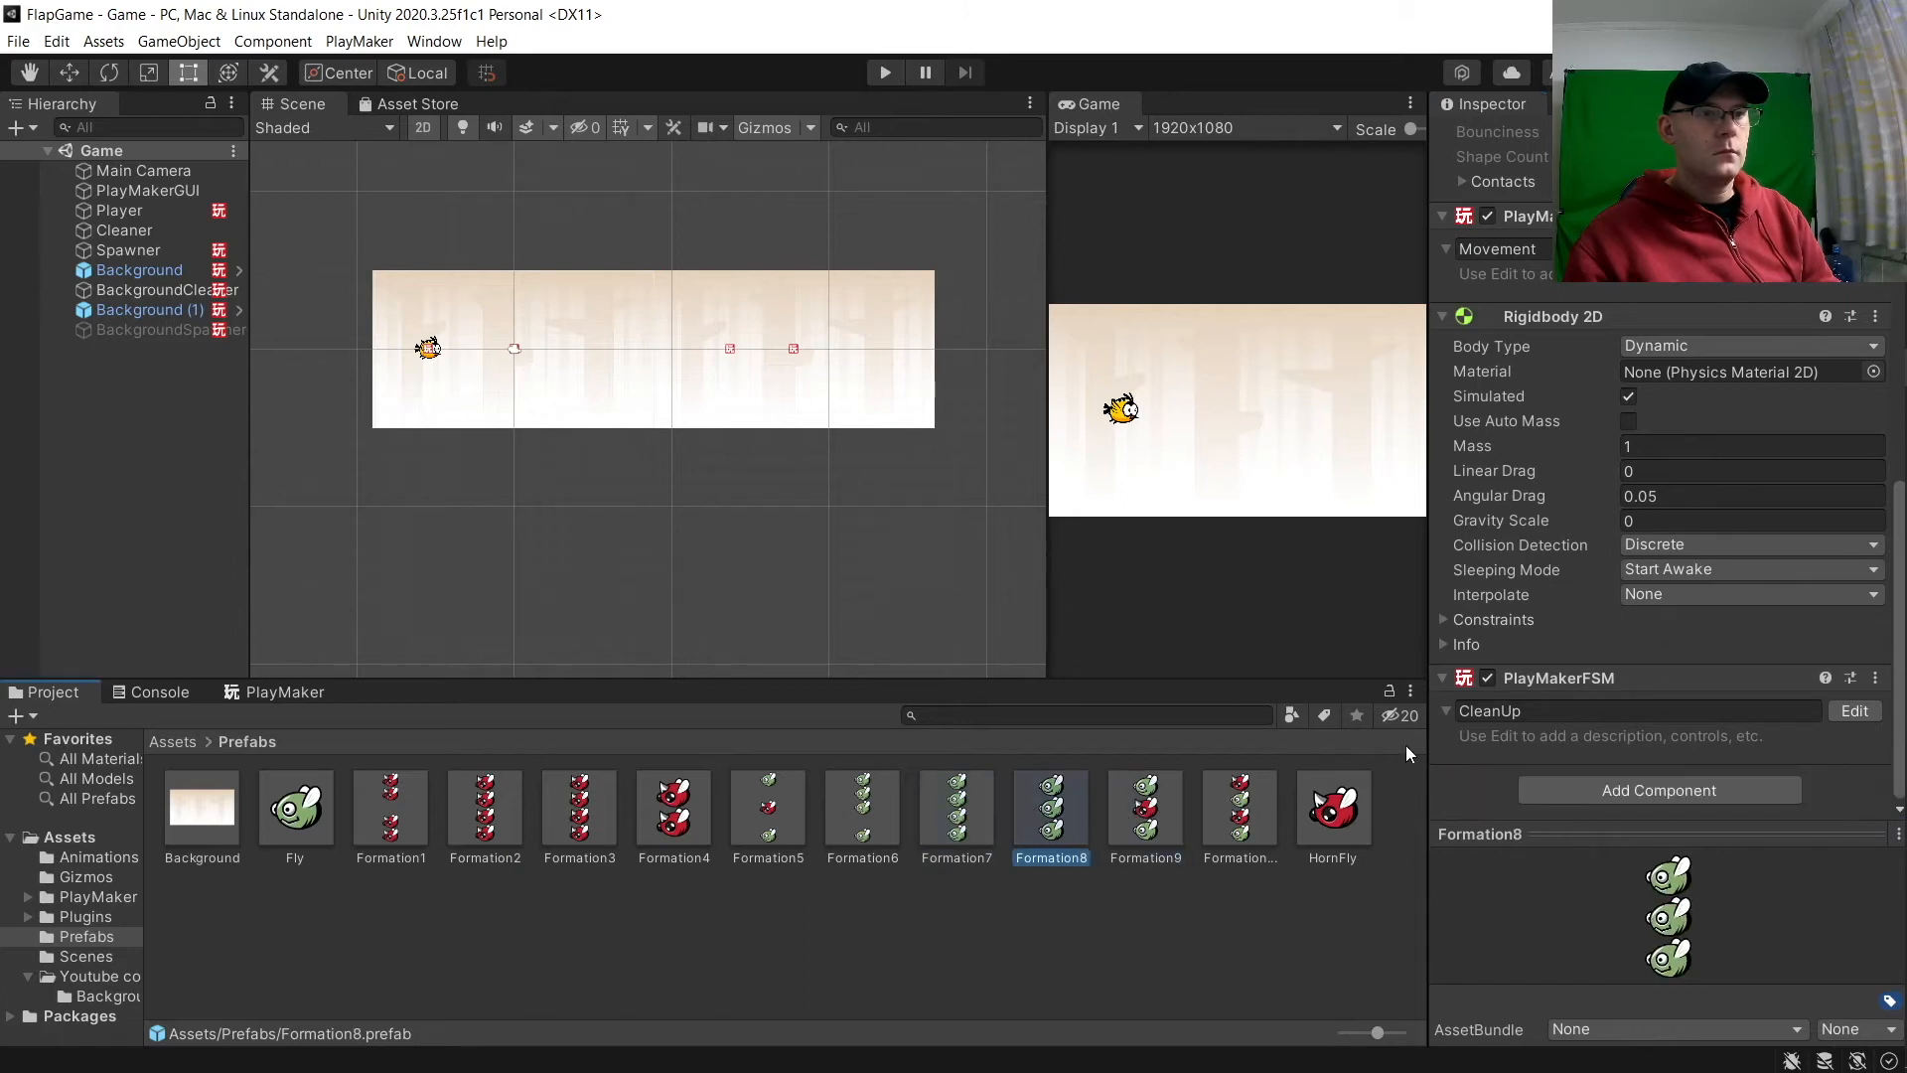
{"action": "left_click", "coordinate": [1873, 677]}
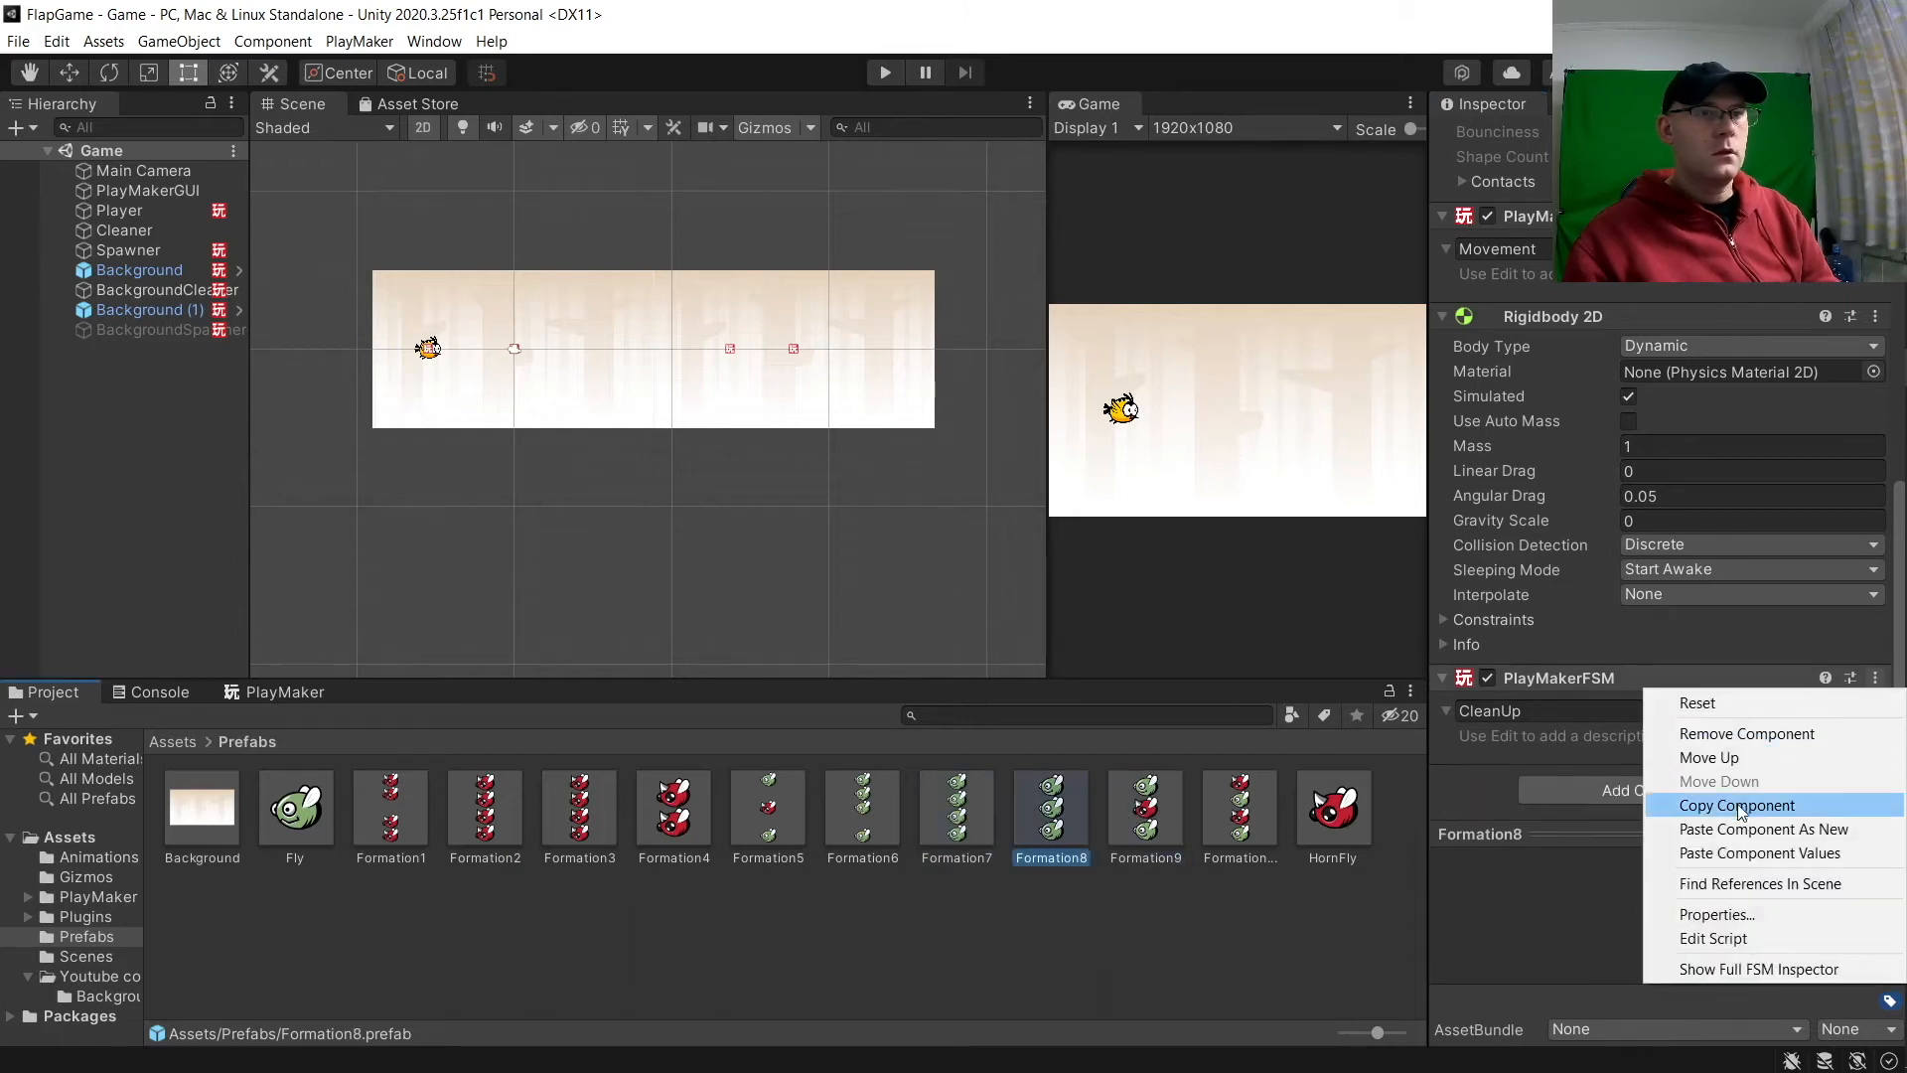
{"action": "left_click", "coordinate": [1763, 829]}
{"action": "left_click", "coordinate": [1146, 807]}
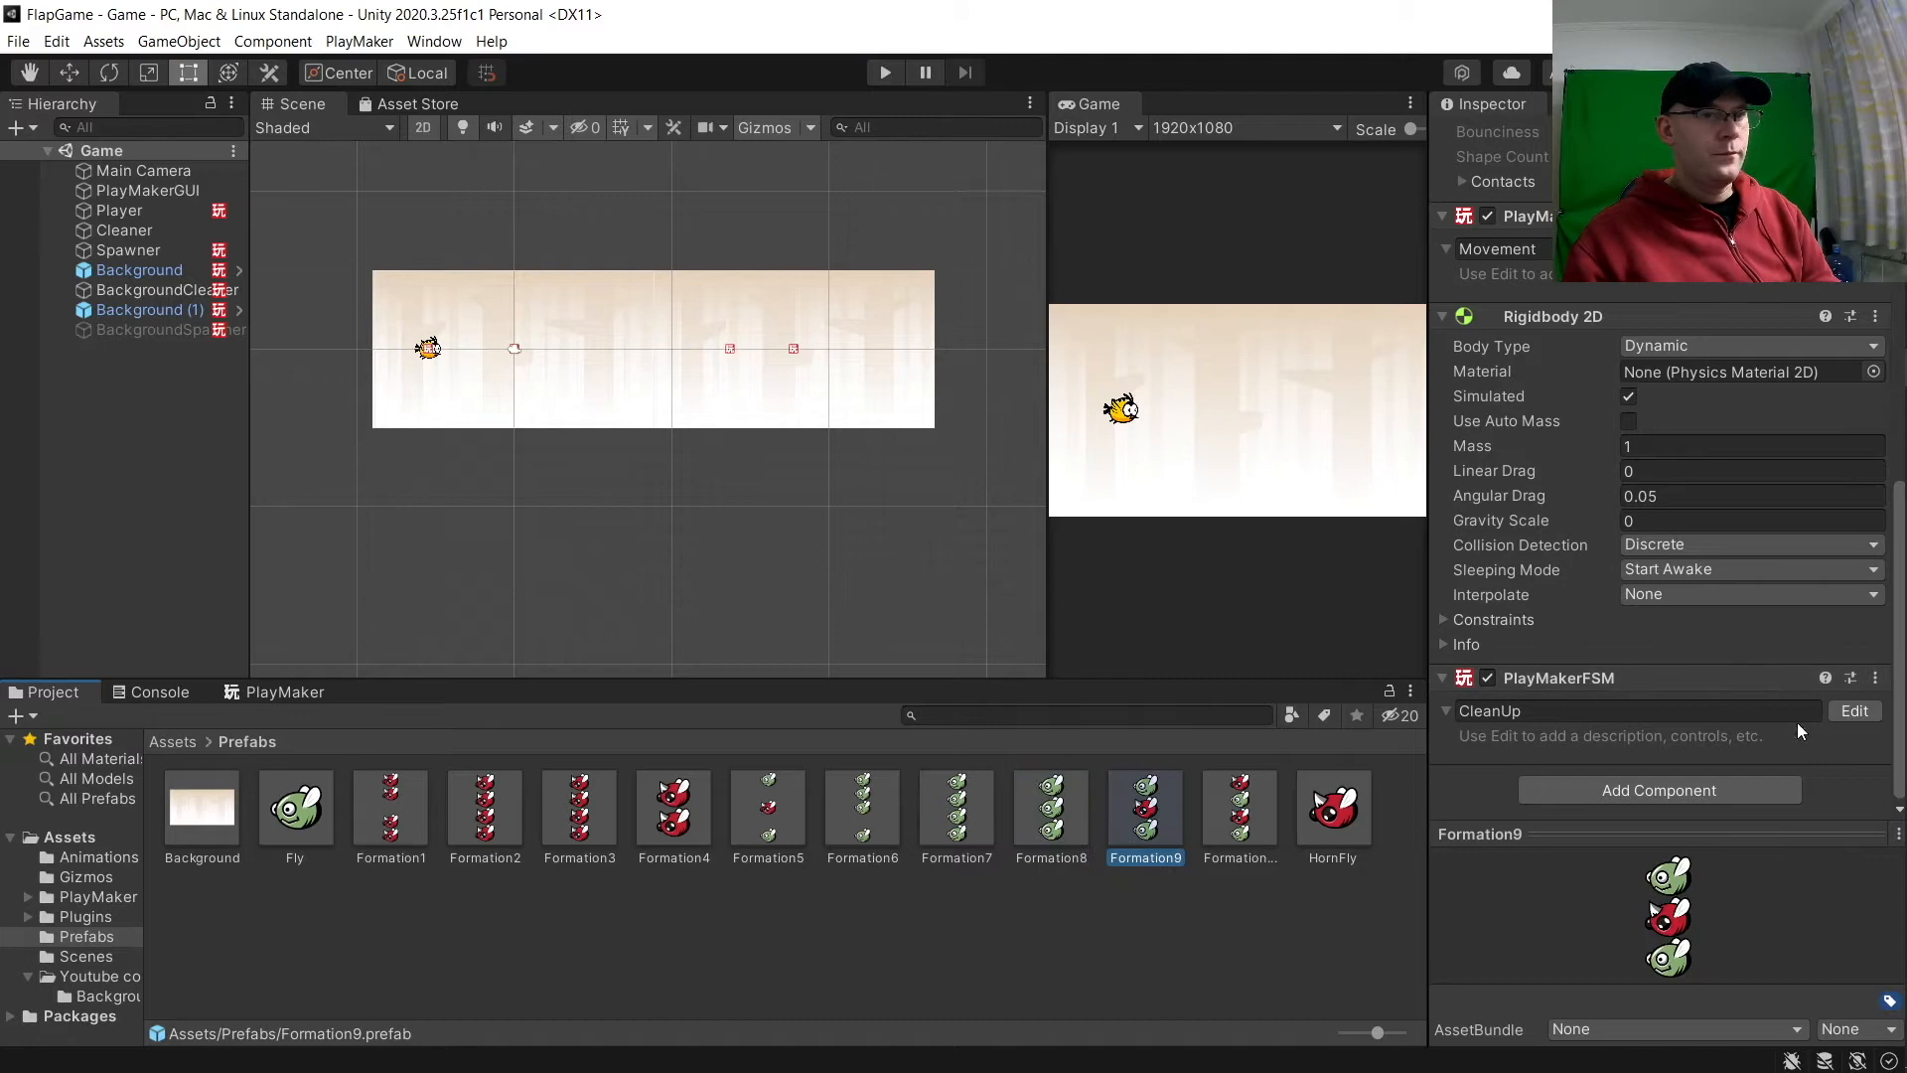
{"action": "left_click", "coordinate": [1875, 677]}
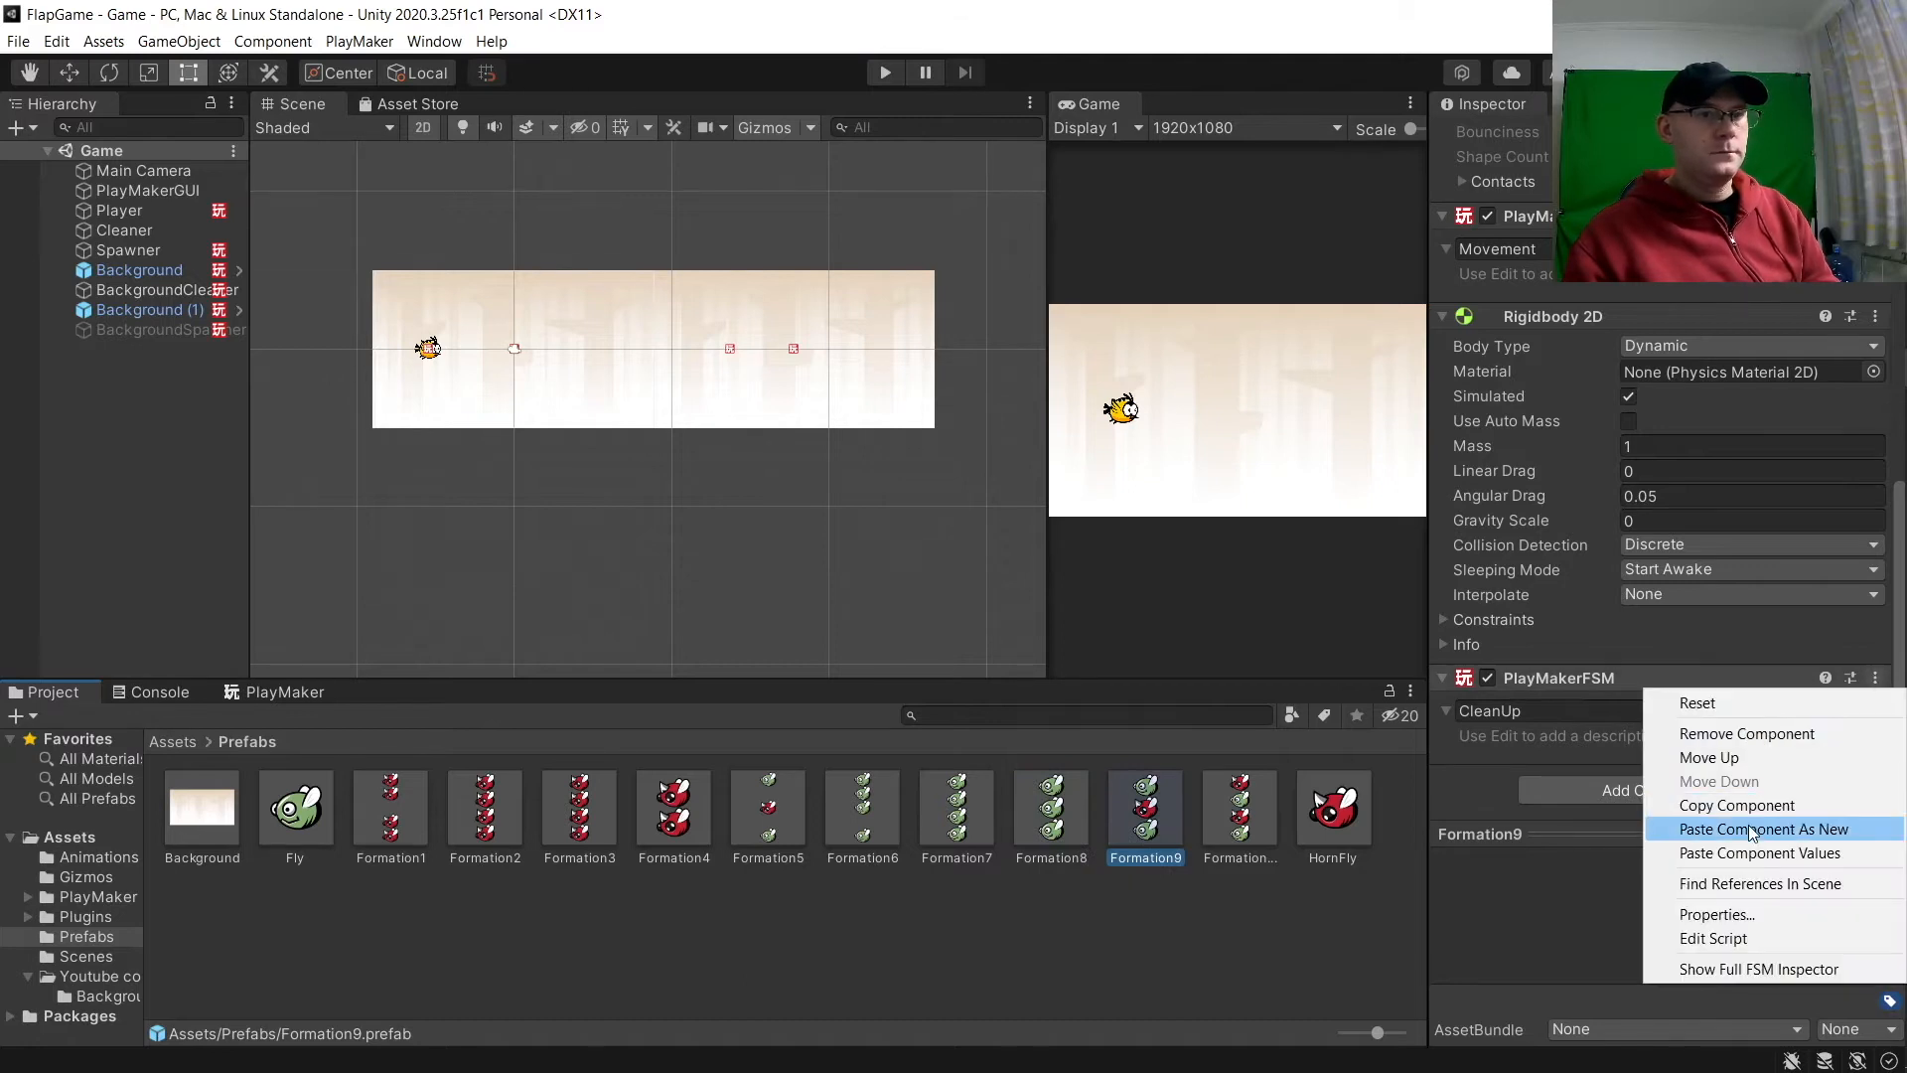
{"action": "left_click", "coordinate": [1748, 829]}
{"action": "left_click", "coordinate": [1240, 806]}
{"action": "left_click", "coordinate": [1875, 678]}
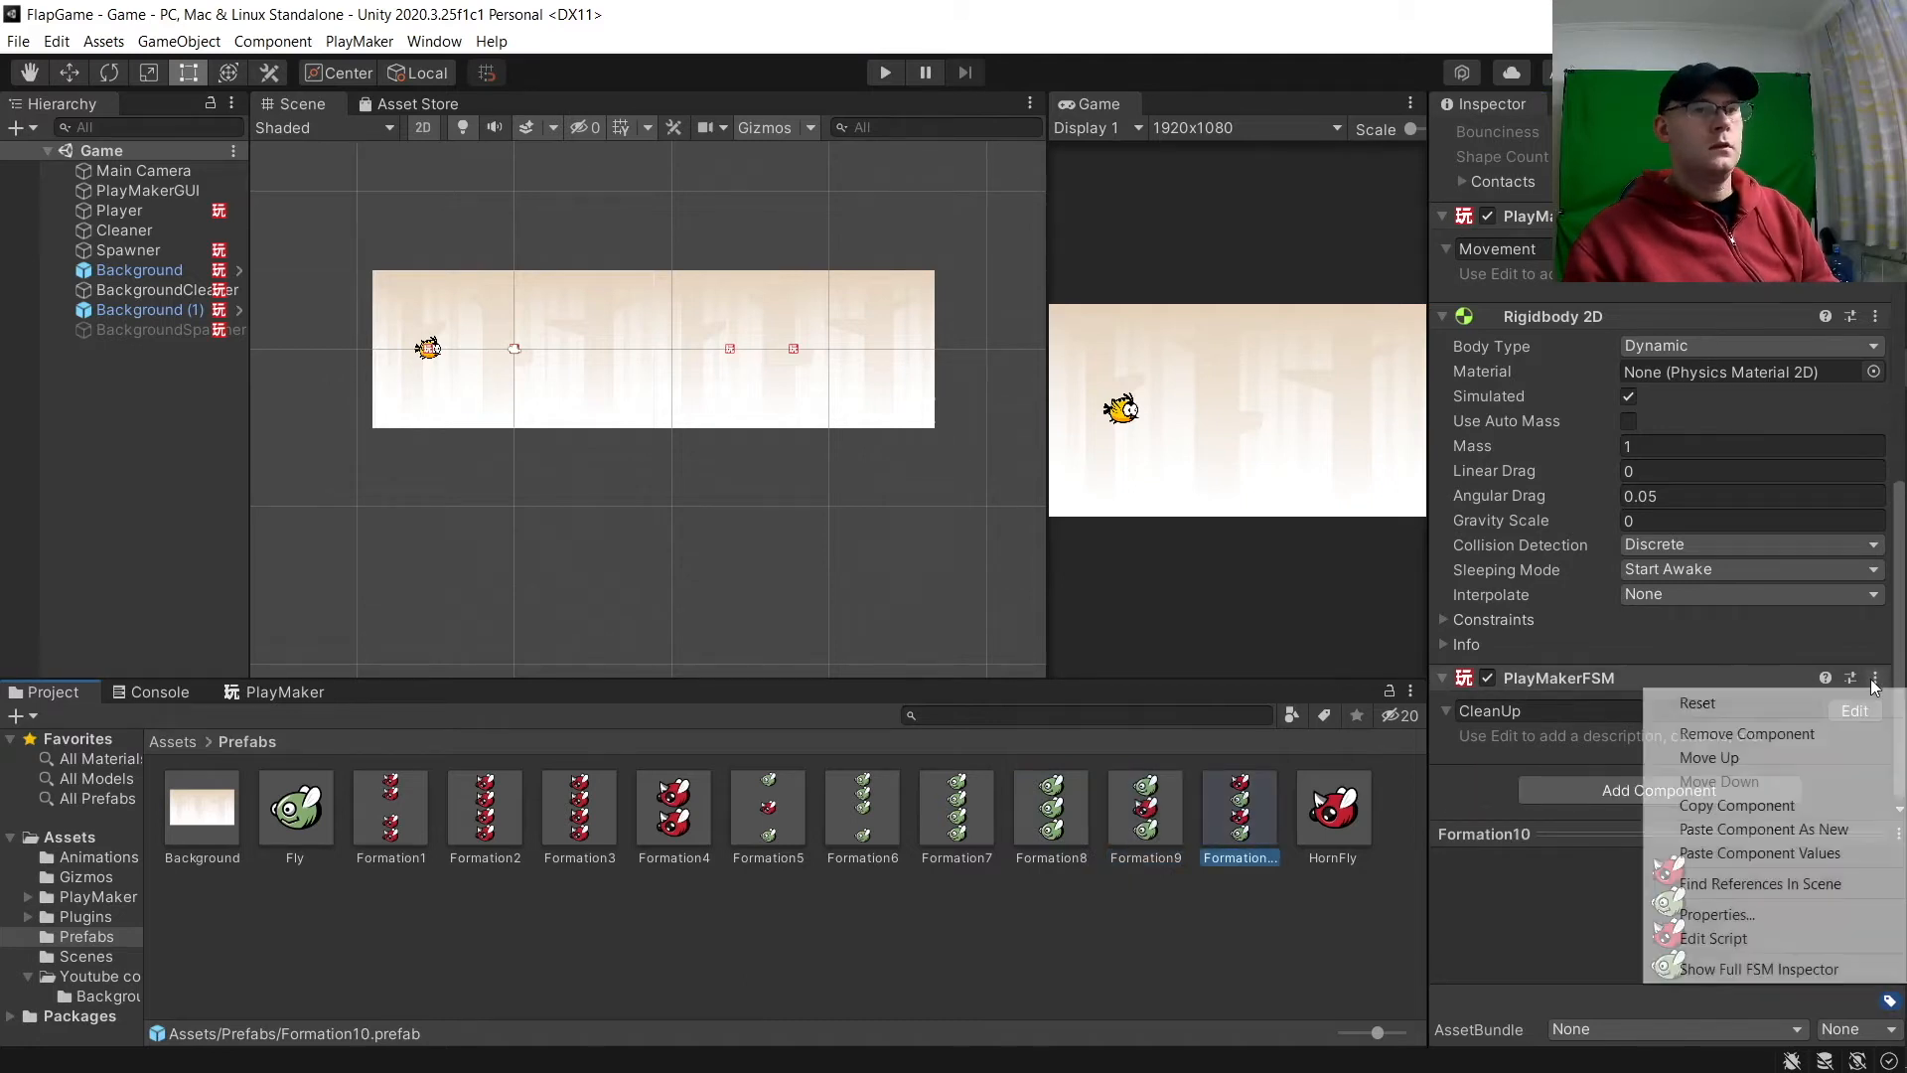
{"action": "left_click", "coordinate": [1736, 828]}
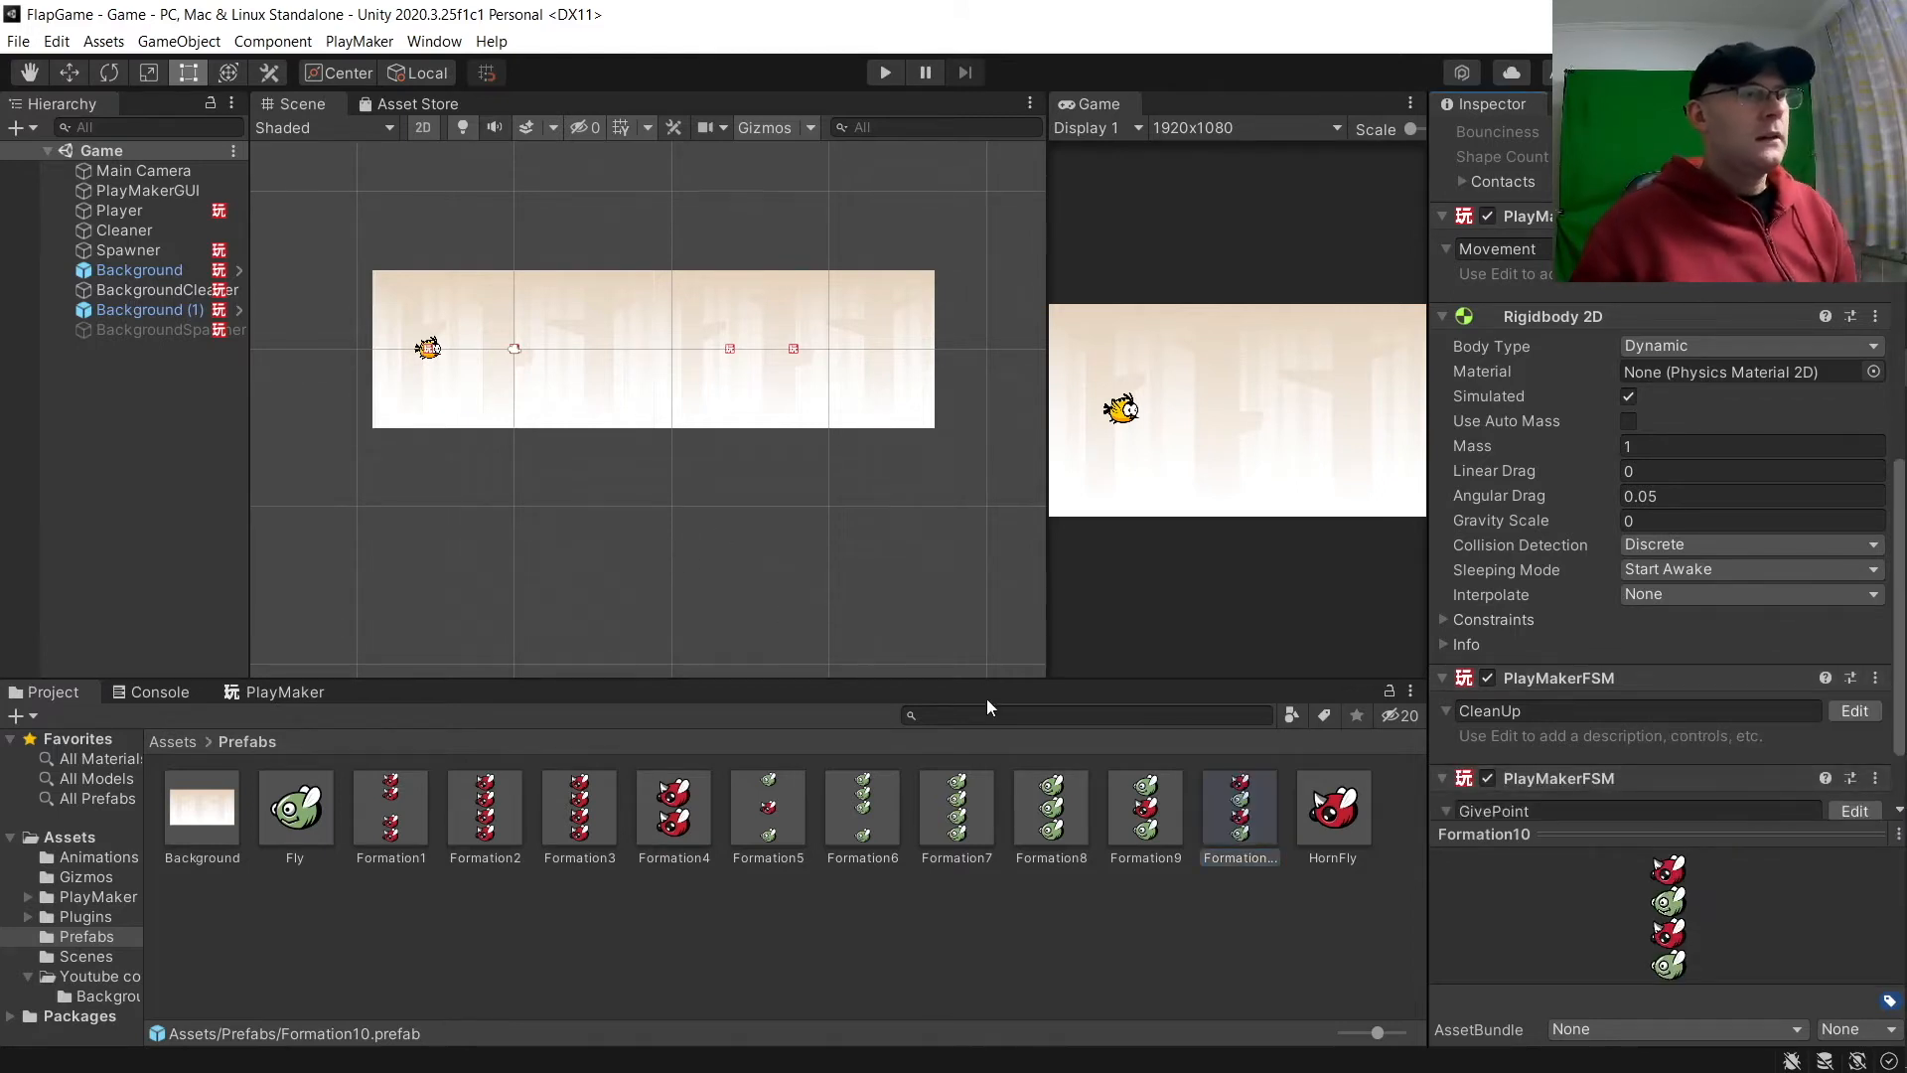
Step: Open the Formation1 prefab to examine its collider and FSM components
{"action": "left_click", "coordinate": [757, 801]}
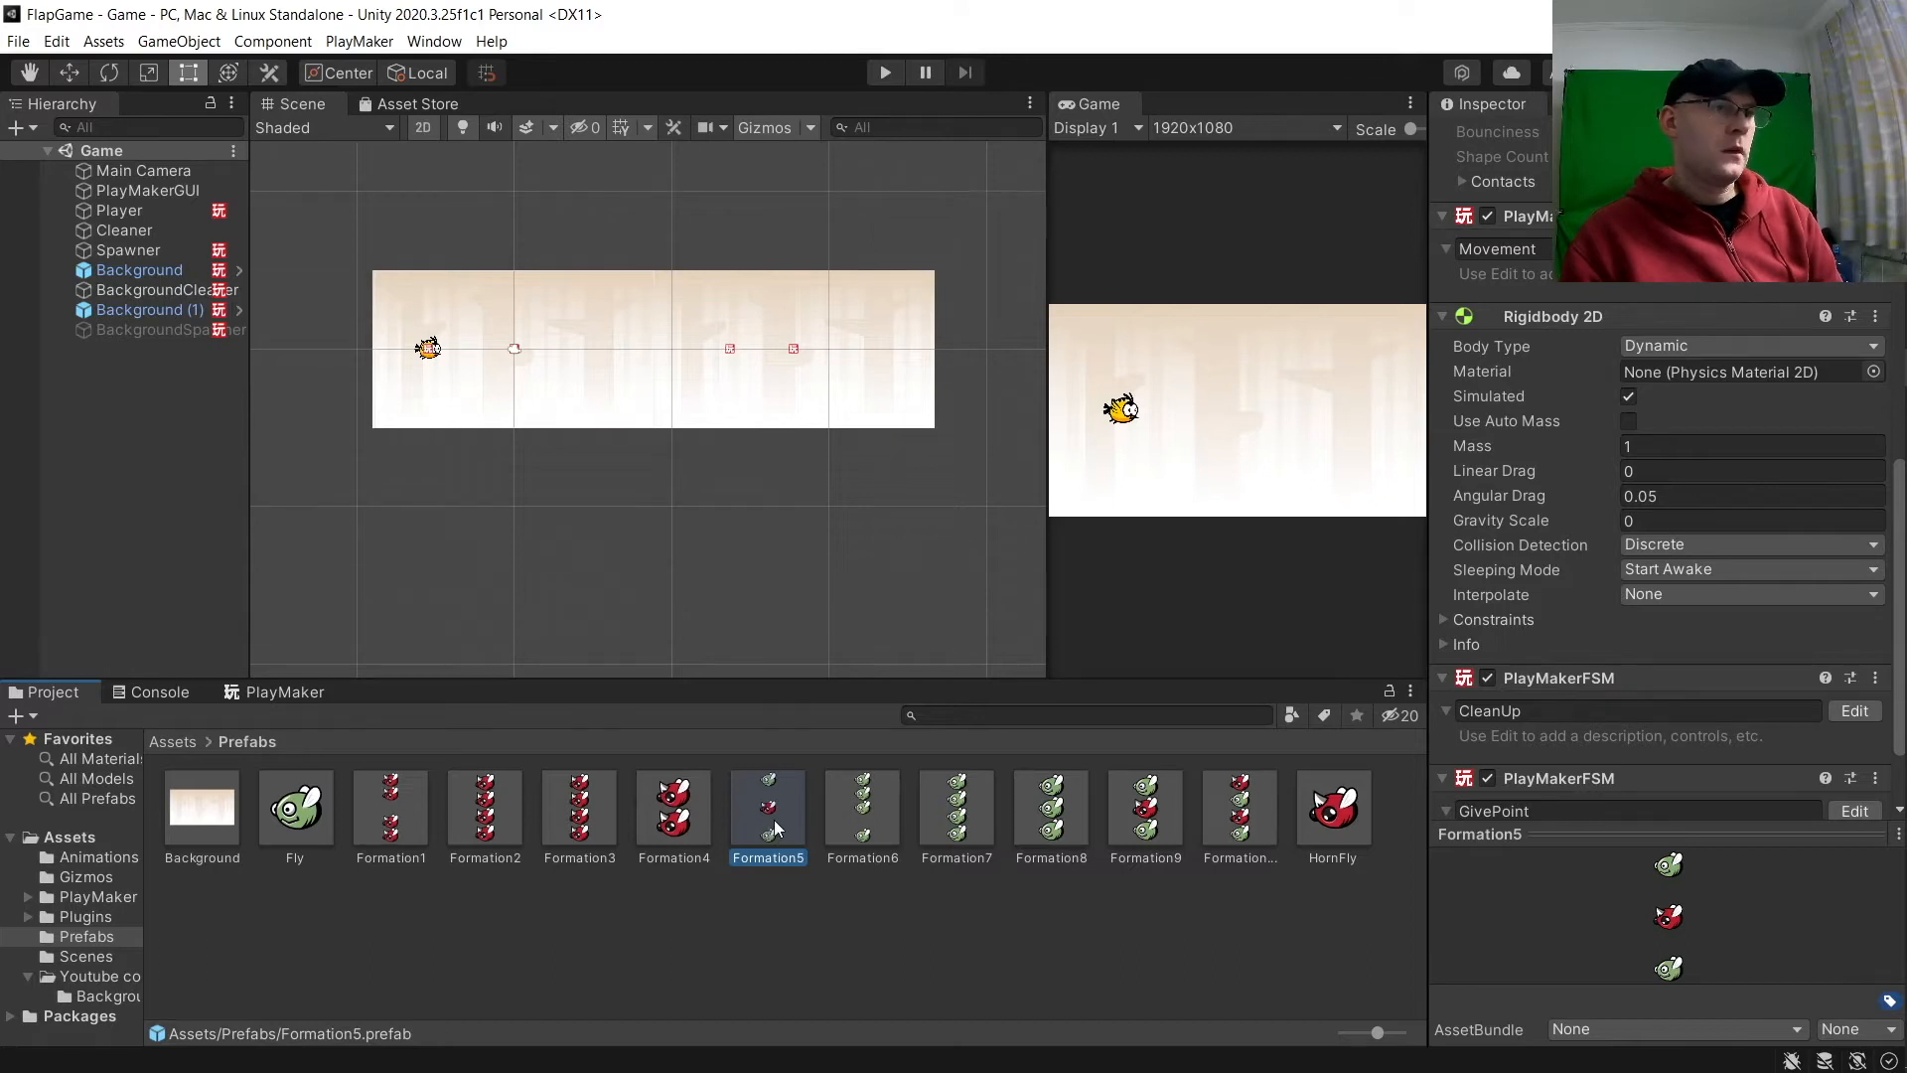
{"action": "left_click", "coordinate": [390, 826]}
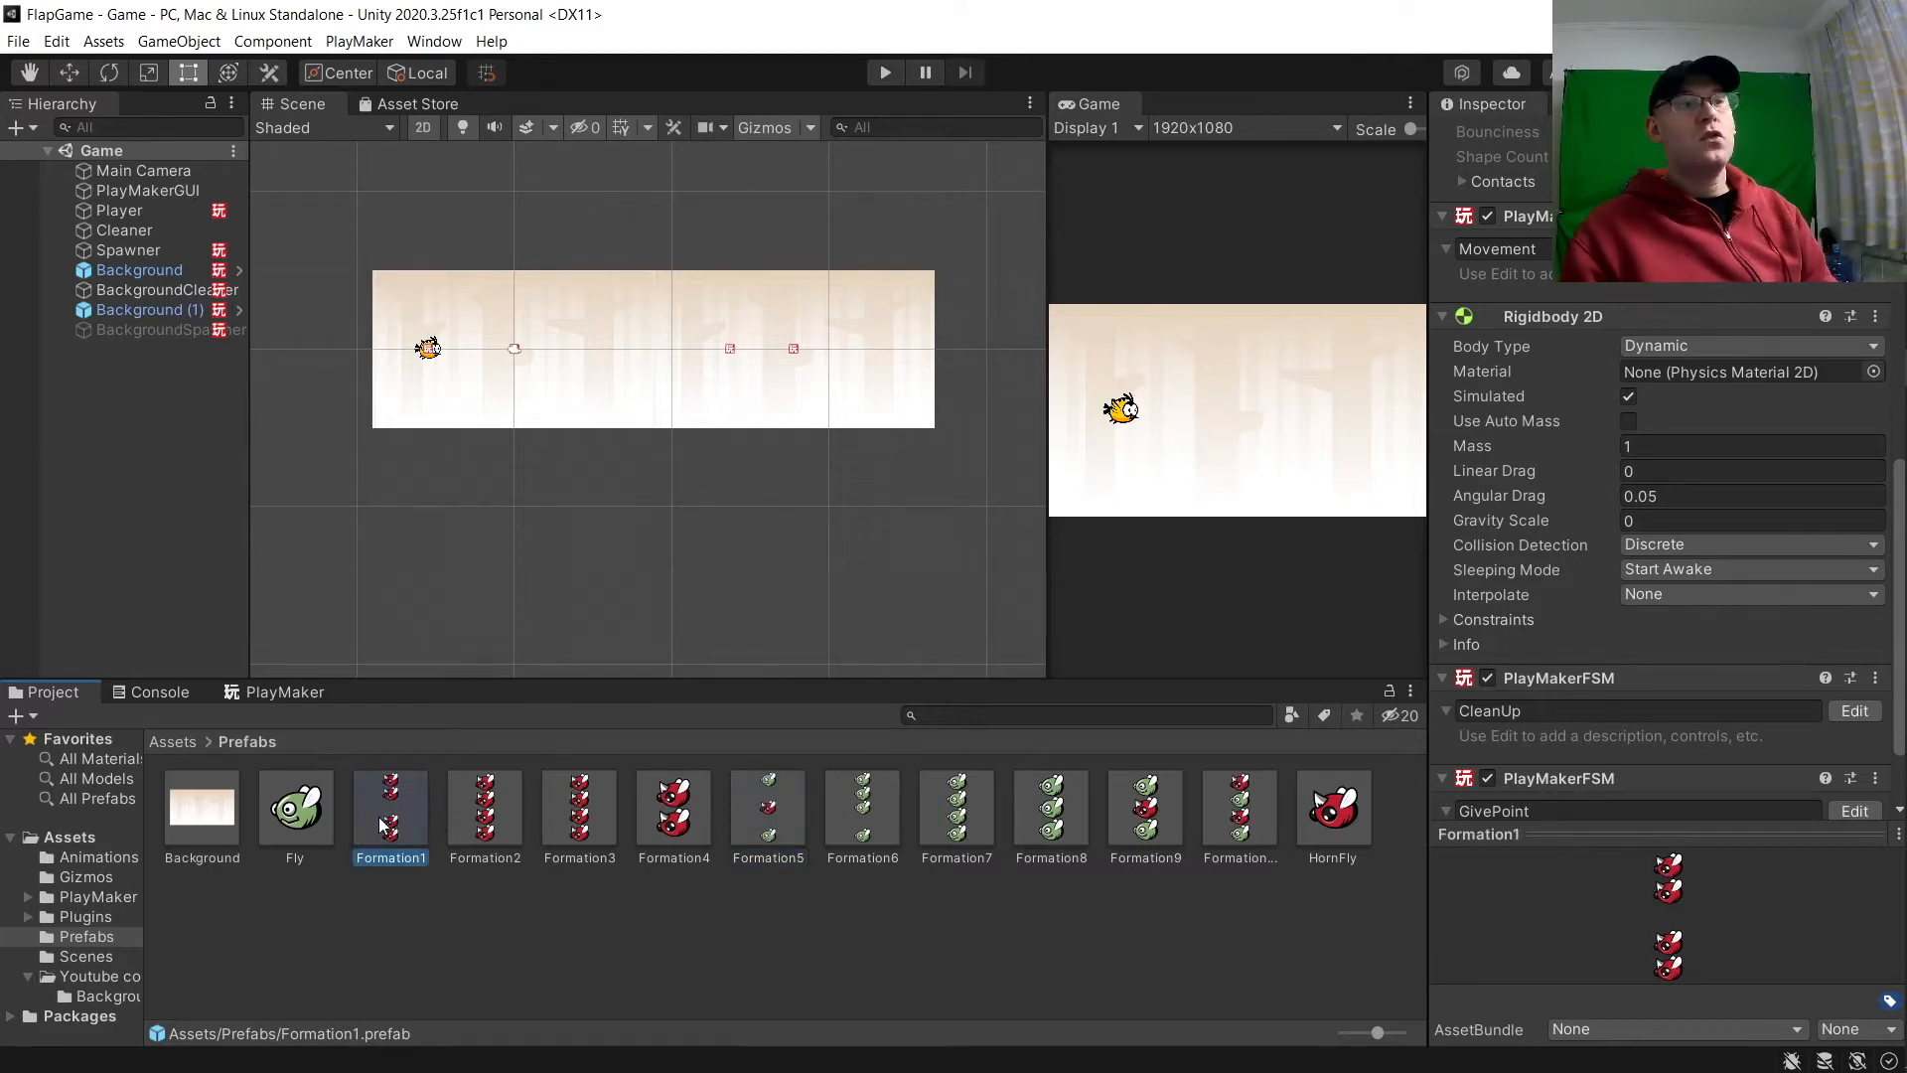
{"action": "double_click", "coordinate": [383, 825]}
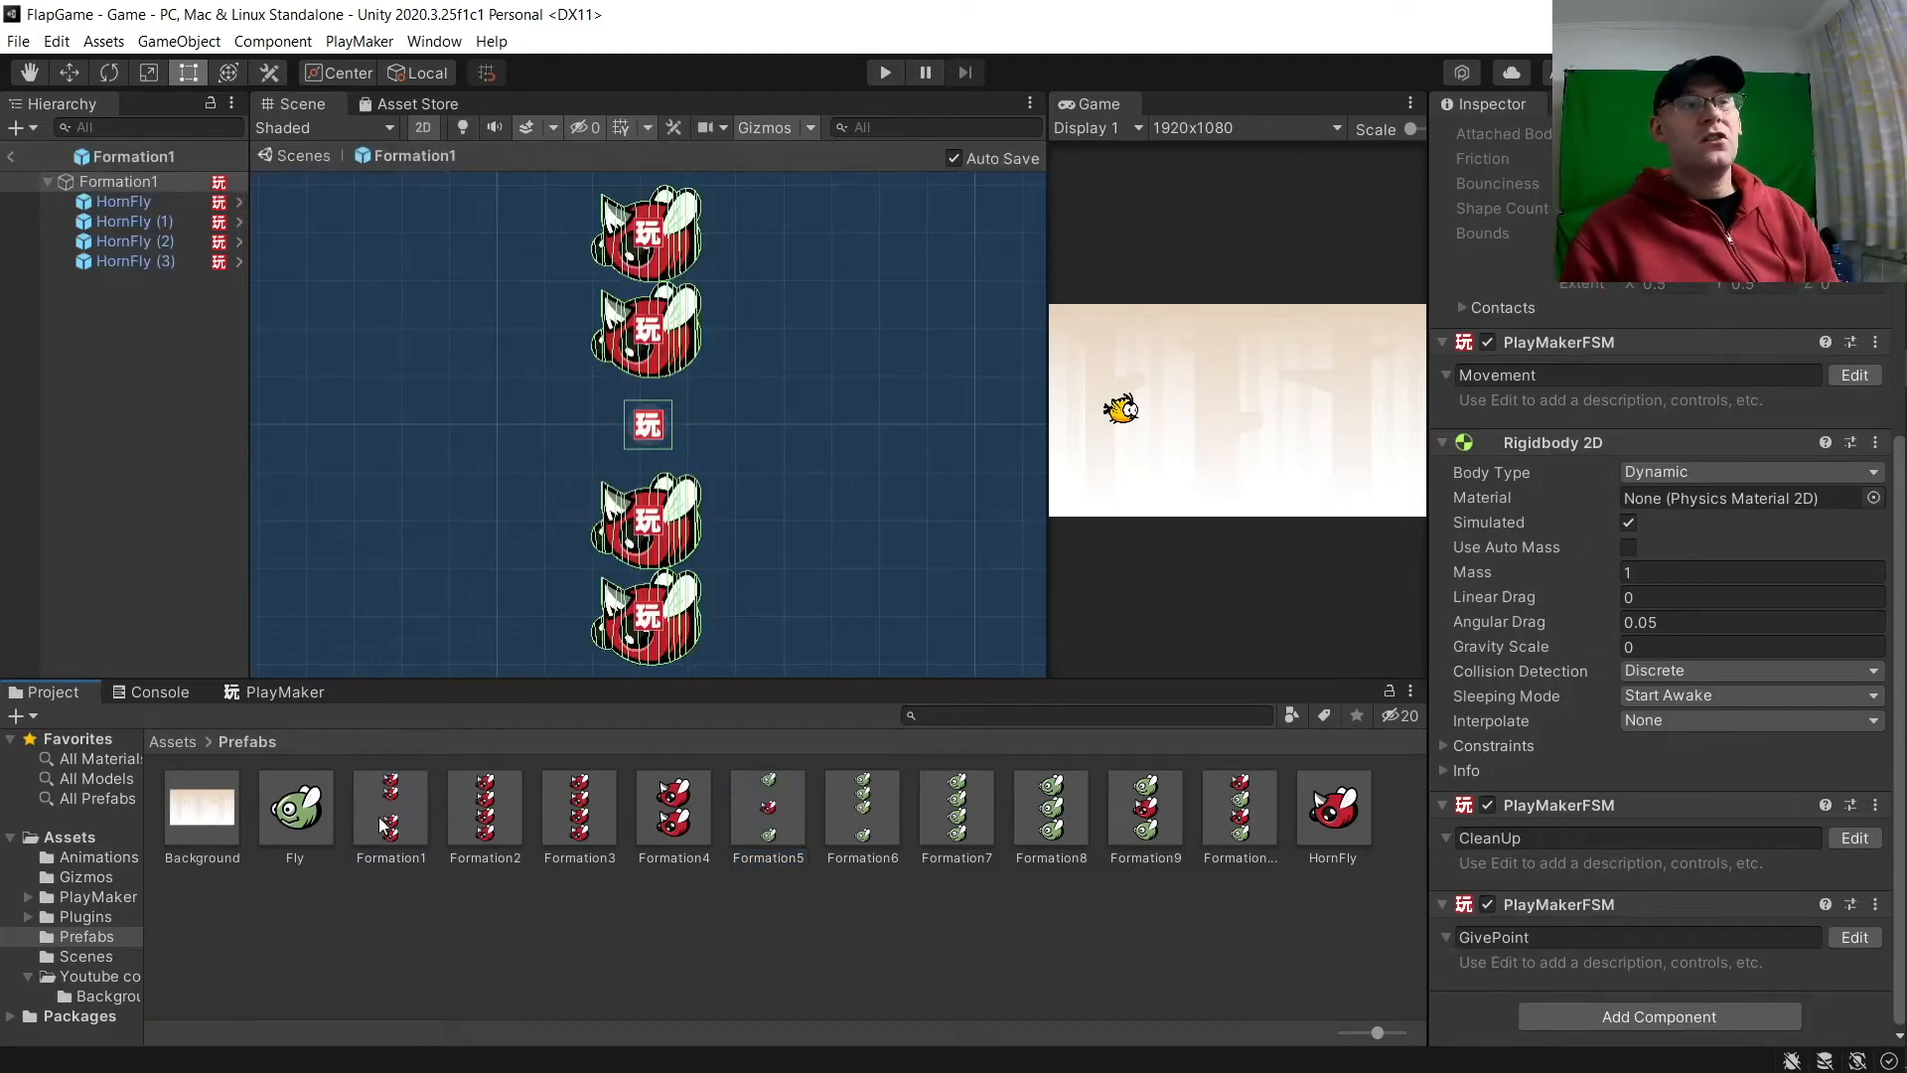
Step: Open the Formation2 prefab for editing and select its root object
{"action": "left_click", "coordinate": [489, 813]}
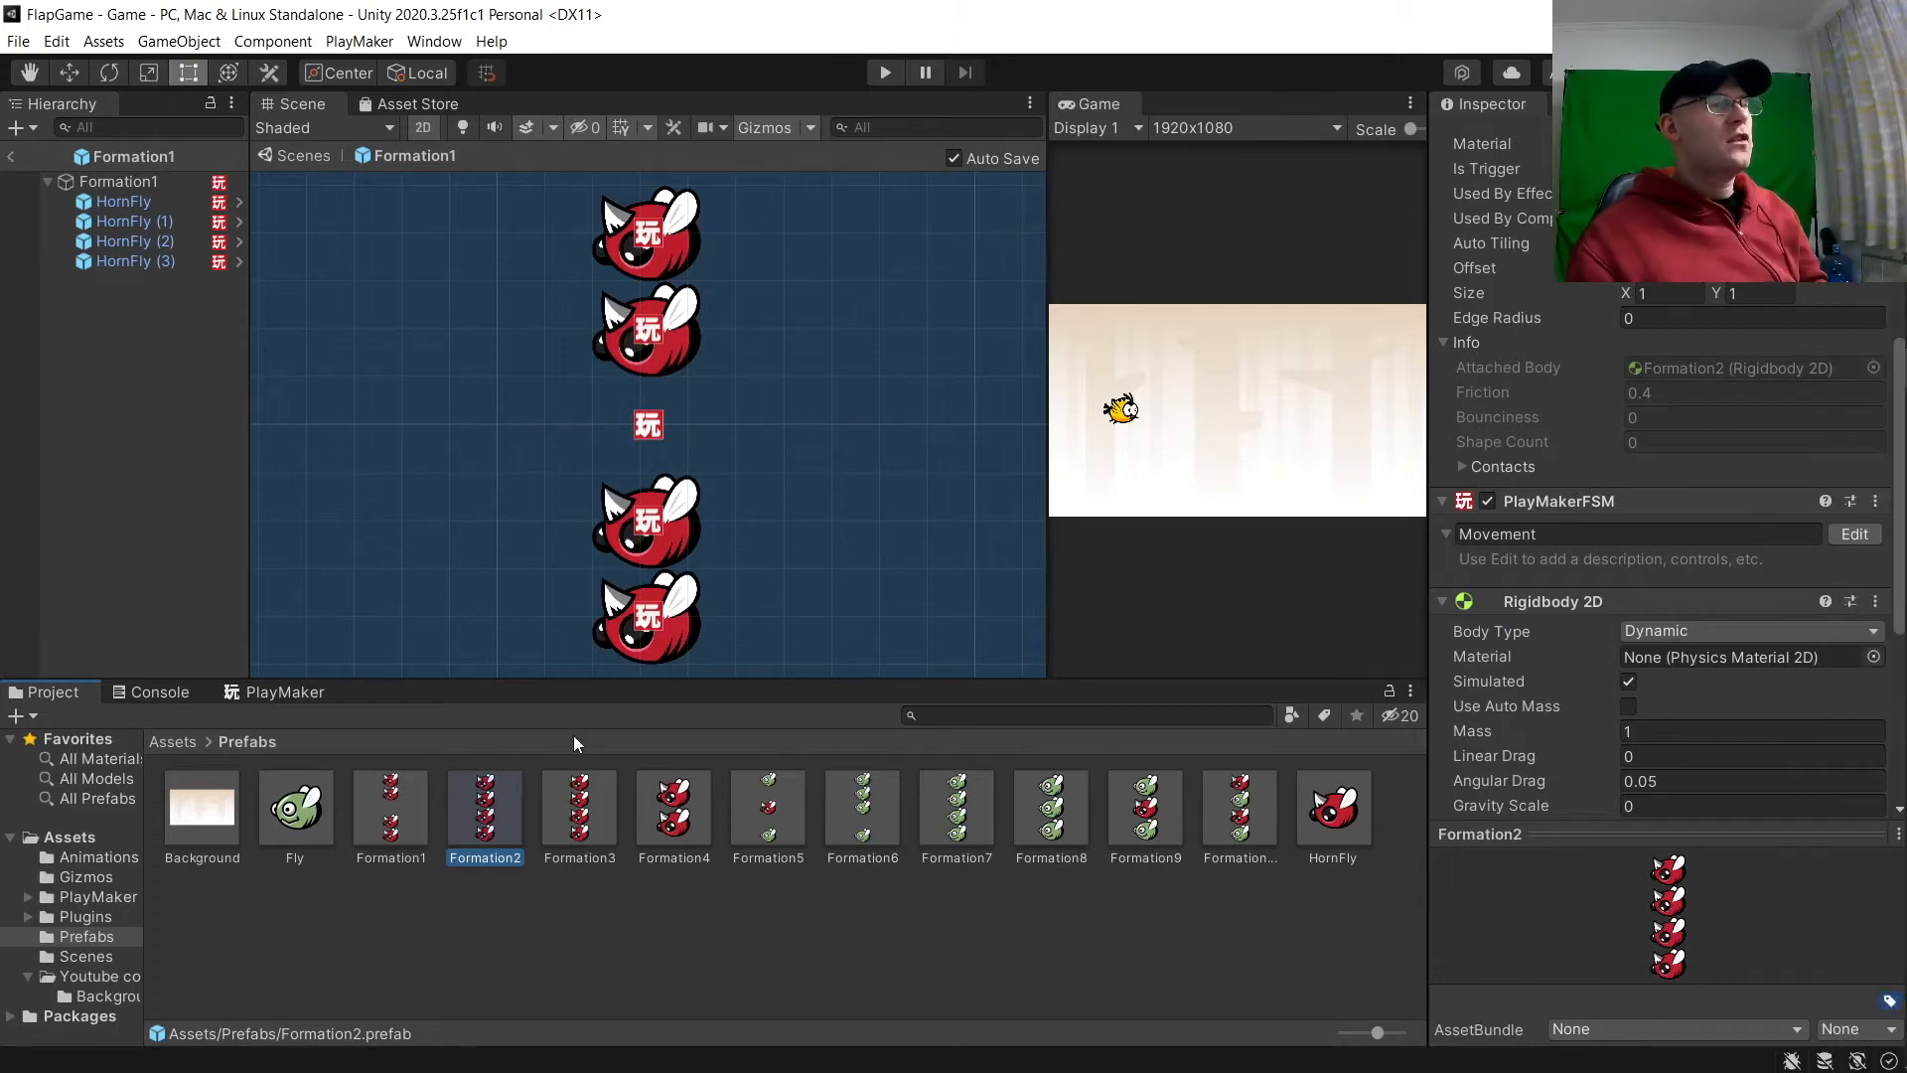
{"action": "double_click", "coordinate": [475, 832]}
{"action": "scroll", "coordinate": [492, 407], "scroll_direction": "down", "scroll_amount": 7}
{"action": "left_click", "coordinate": [167, 179]}
{"action": "left_click", "coordinate": [141, 274]}
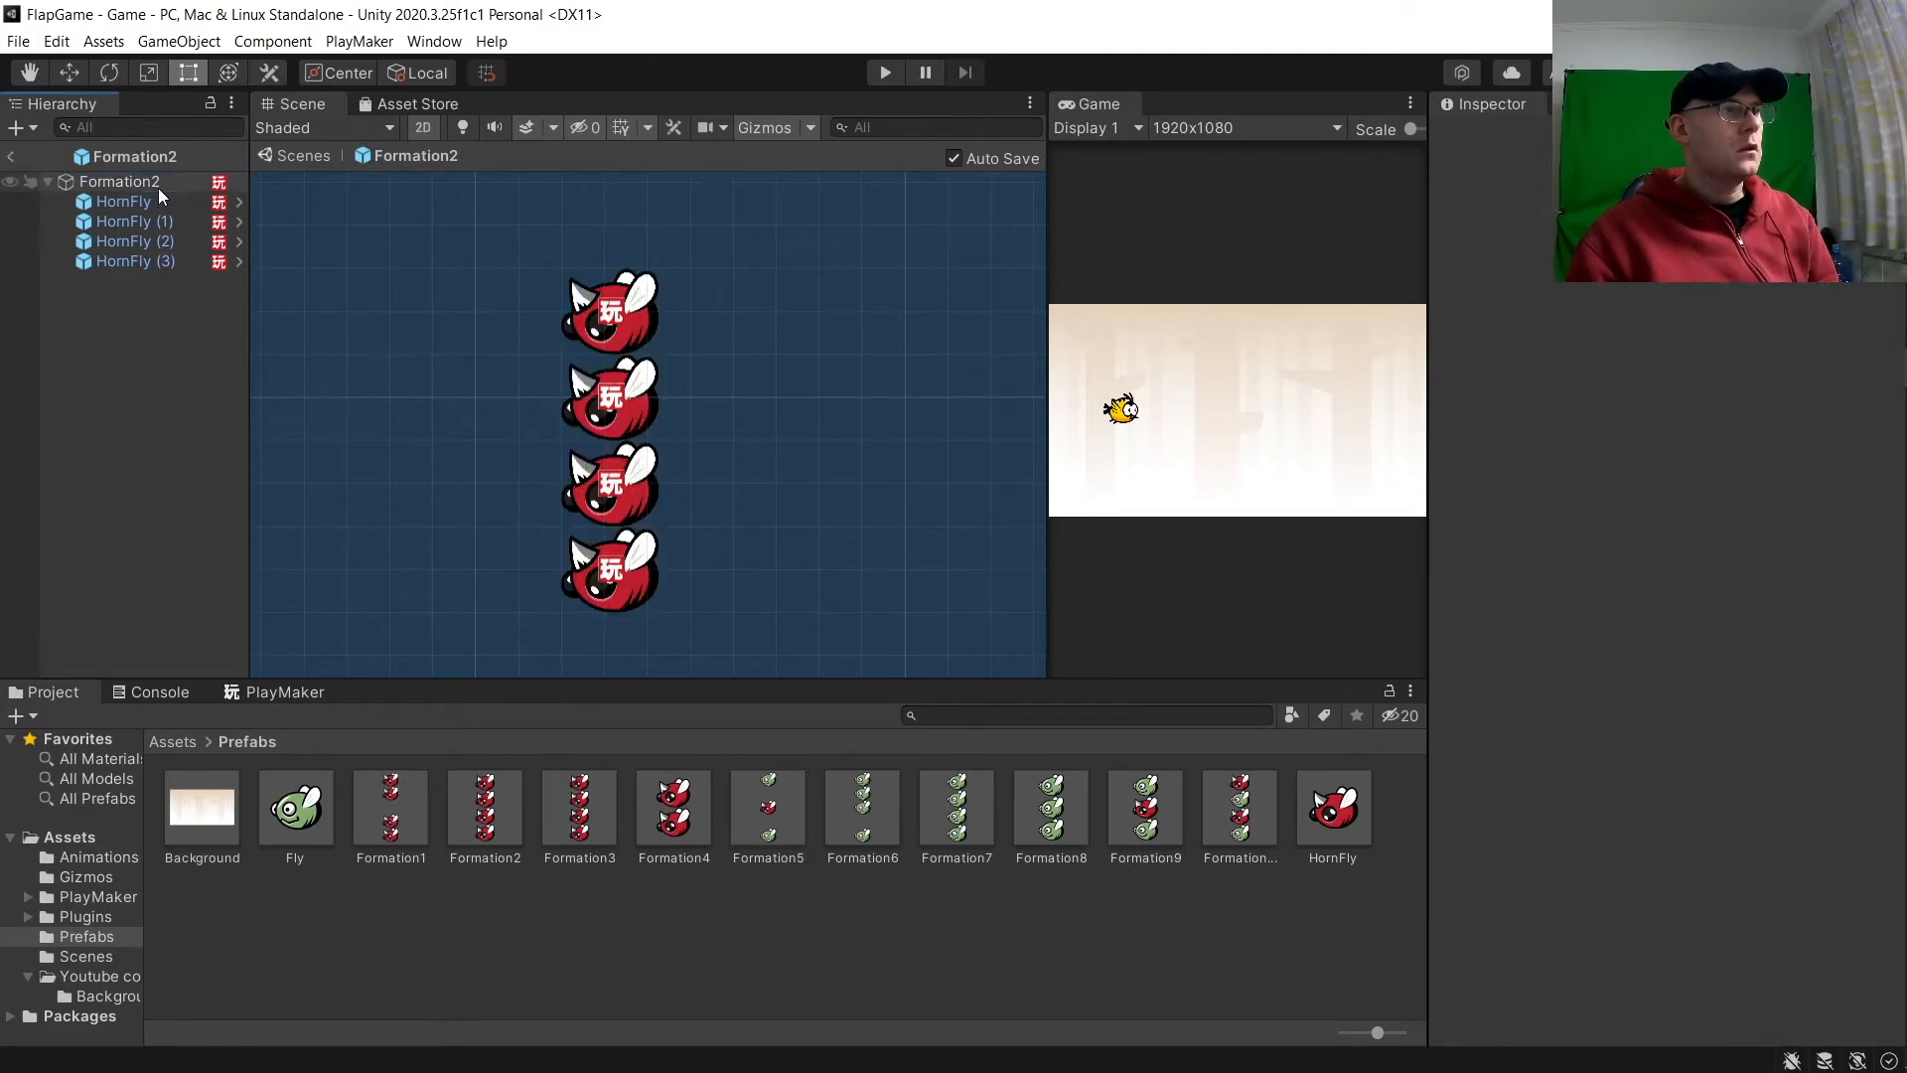
{"action": "left_click", "coordinate": [158, 188]}
{"action": "scroll", "coordinate": [604, 443], "scroll_direction": "down", "scroll_amount": 5}
{"action": "middle_click_drag", "start_coordinate": [602, 444], "coordinate": [606, 534]}
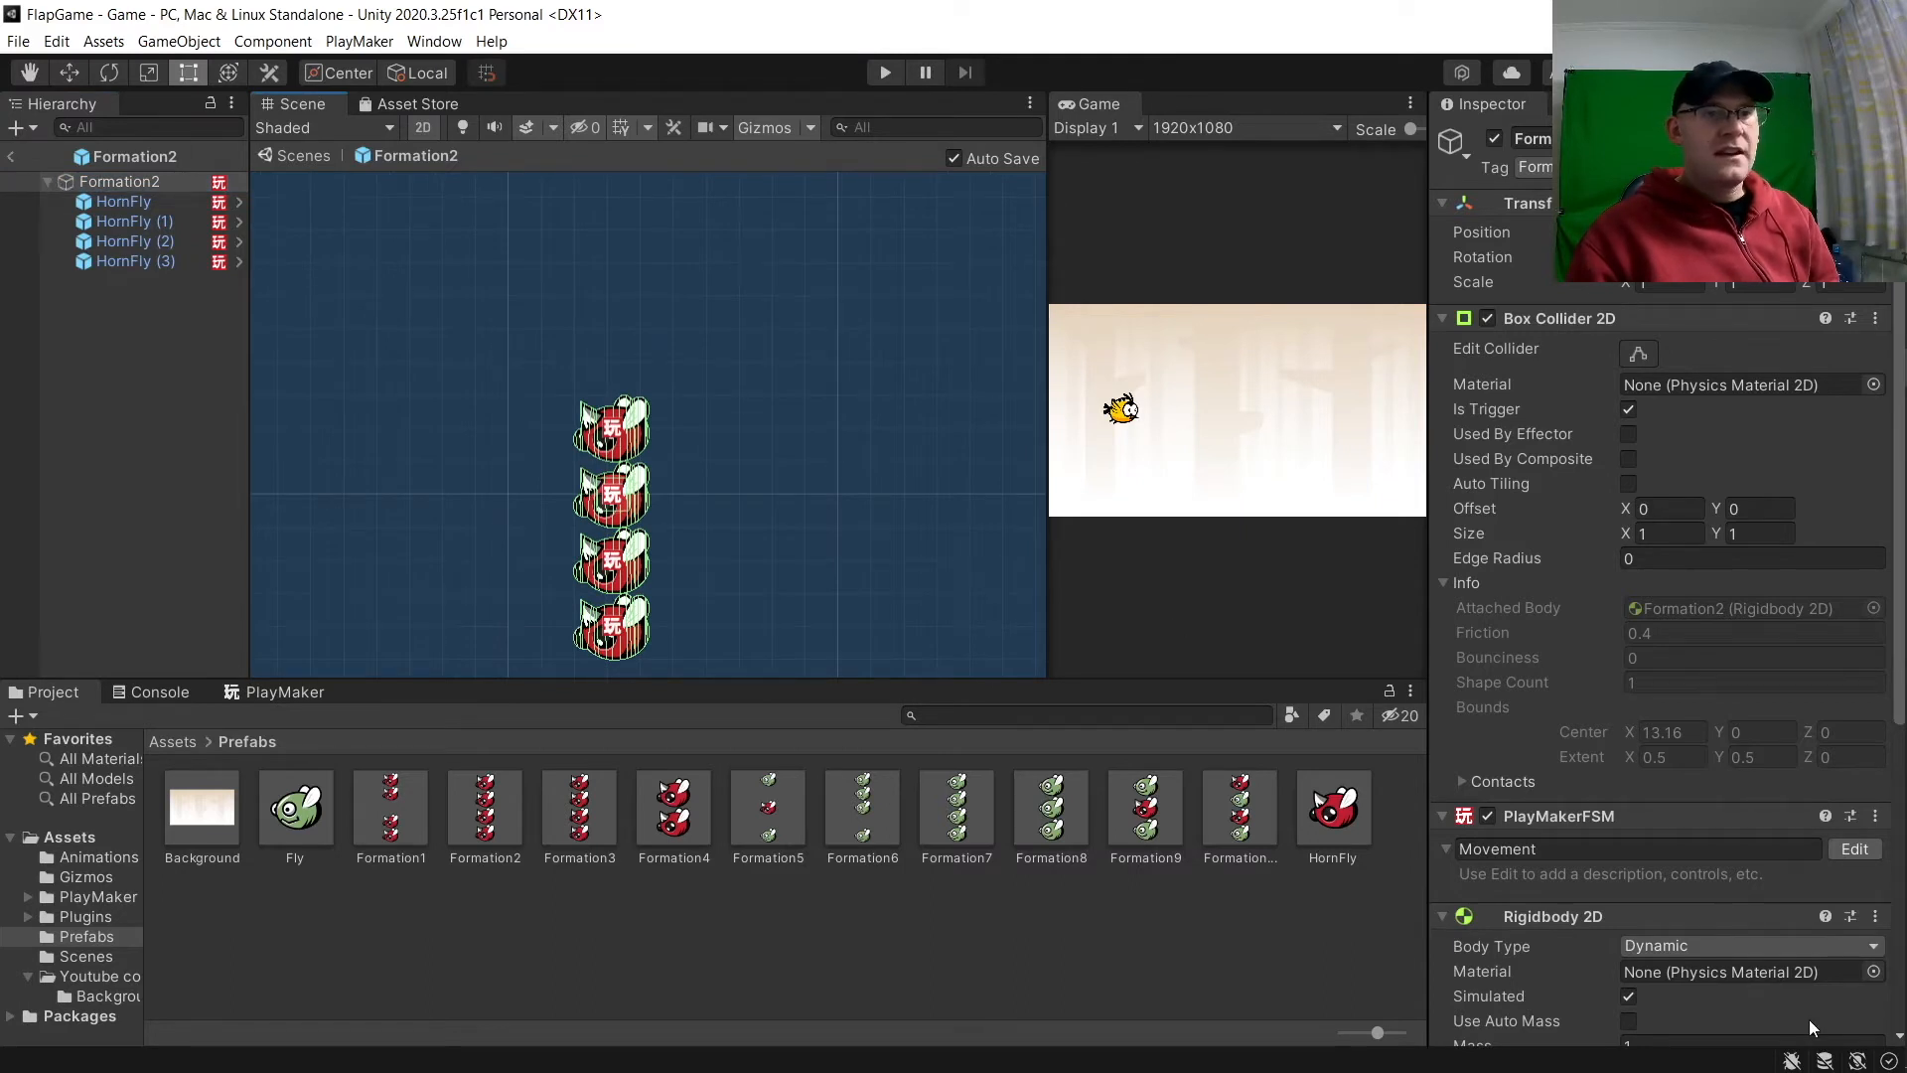
Step: Stretch Formation2's Box Collider 2D vertically about its centre to a height of about 17.28, extending beyond the flies at both ends
{"action": "scroll", "coordinate": [1809, 1019], "scroll_direction": "down", "scroll_amount": 5}
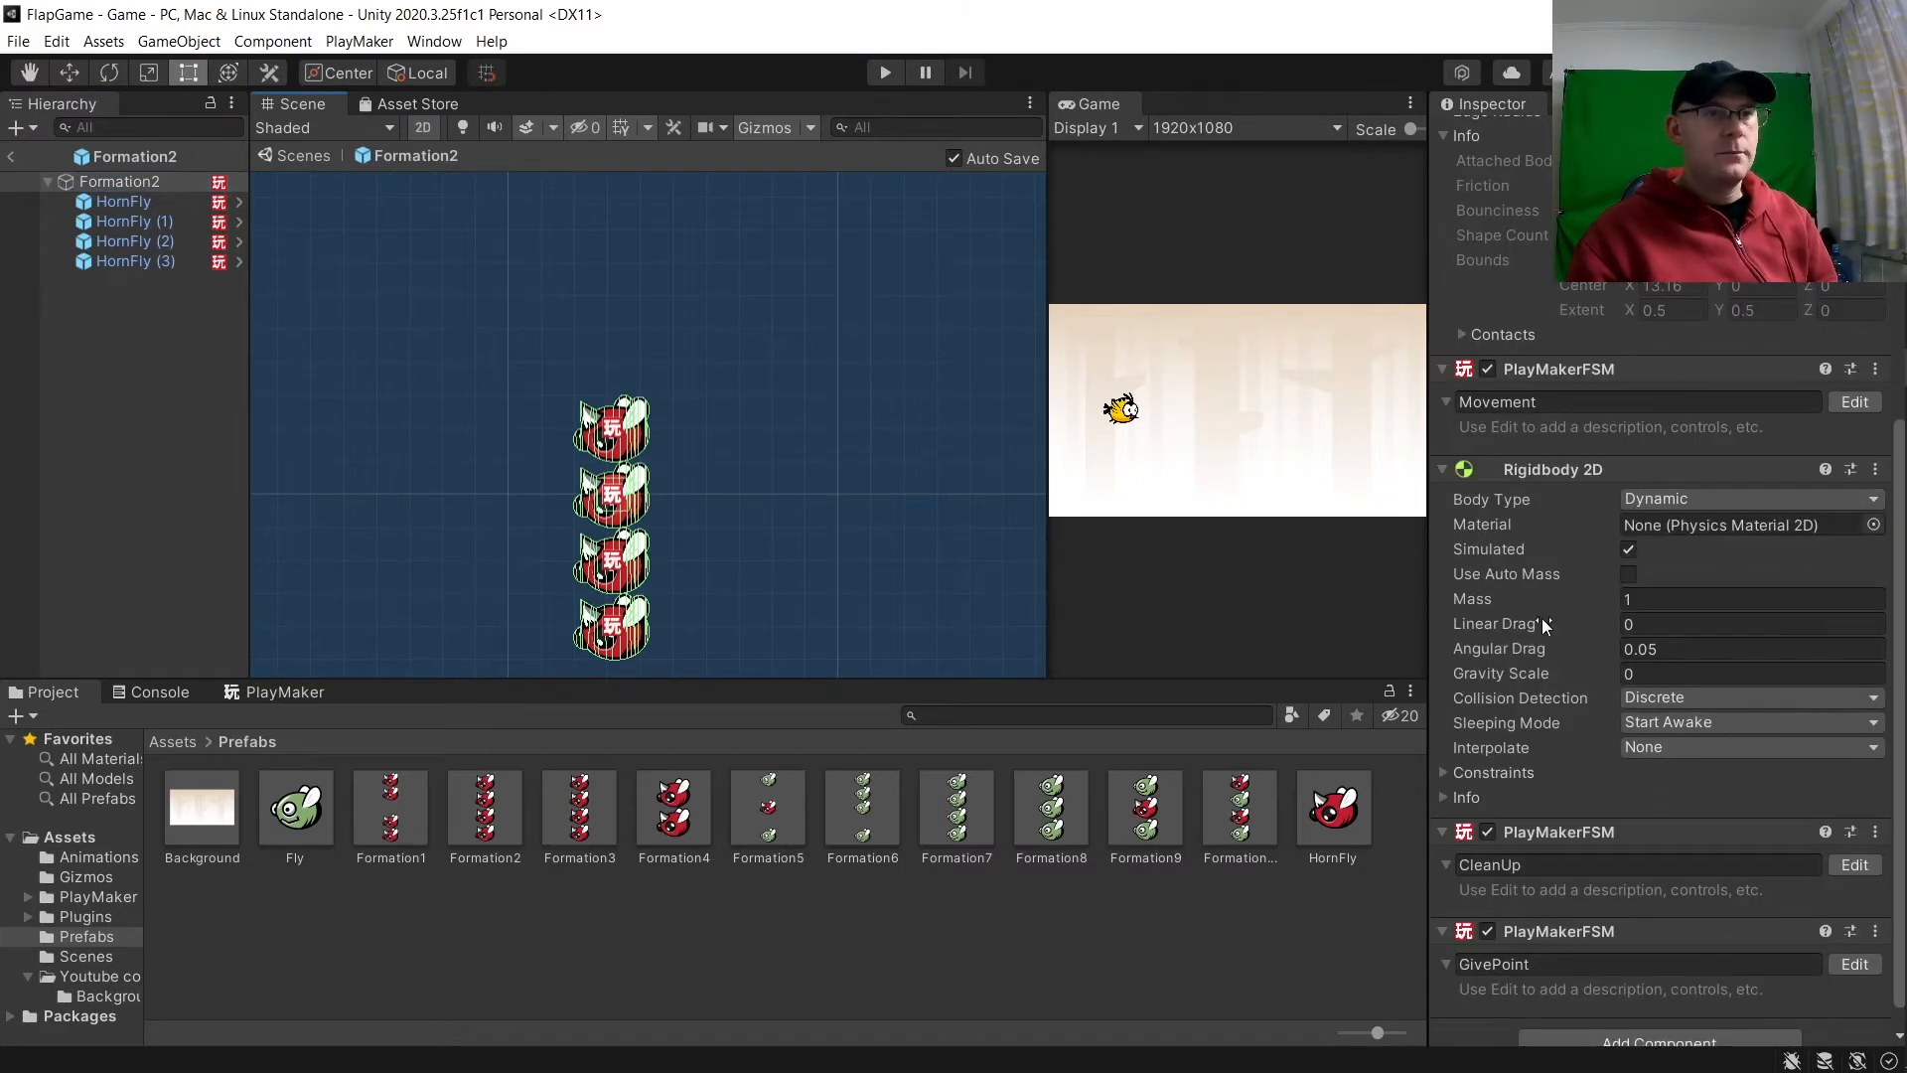
{"action": "scroll", "coordinate": [1540, 779], "scroll_direction": "down", "scroll_amount": 1}
{"action": "scroll", "coordinate": [1559, 783], "scroll_direction": "up", "scroll_amount": 5}
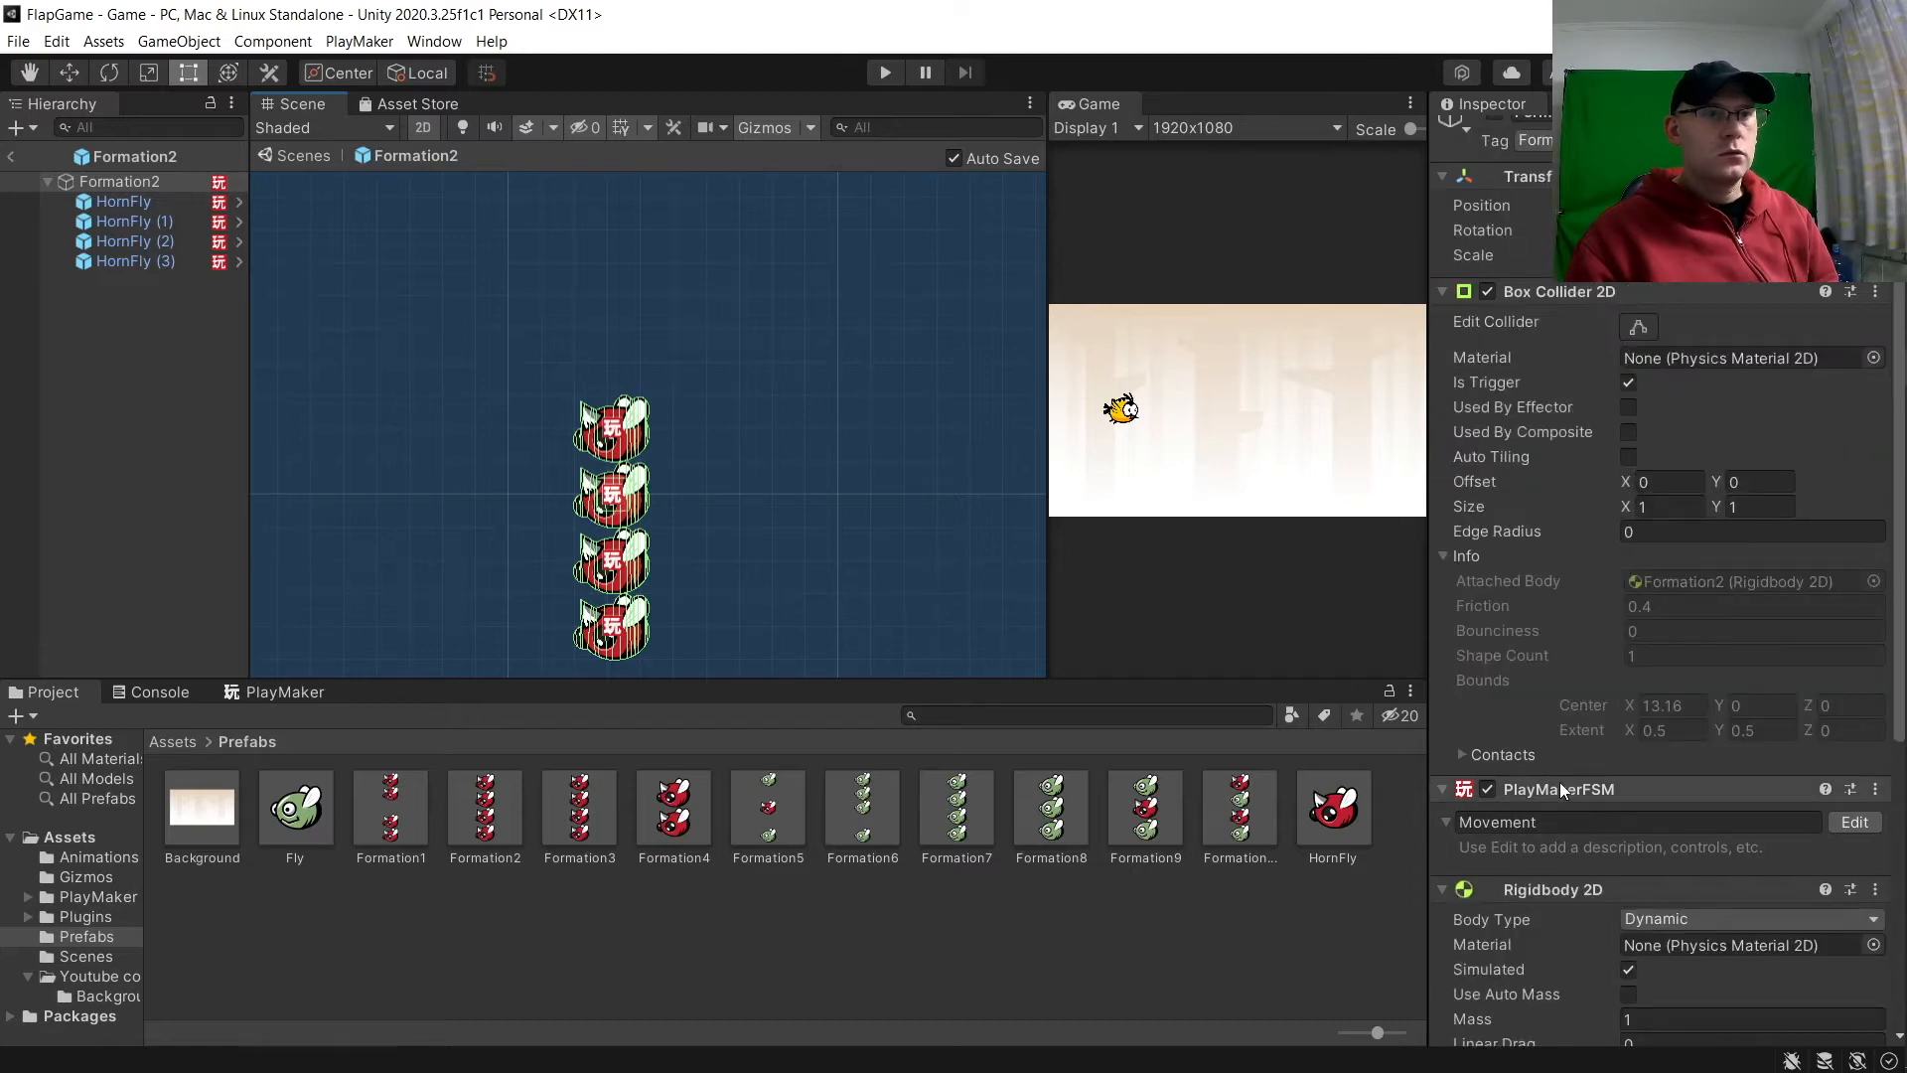
{"action": "left_click", "coordinate": [1648, 322]}
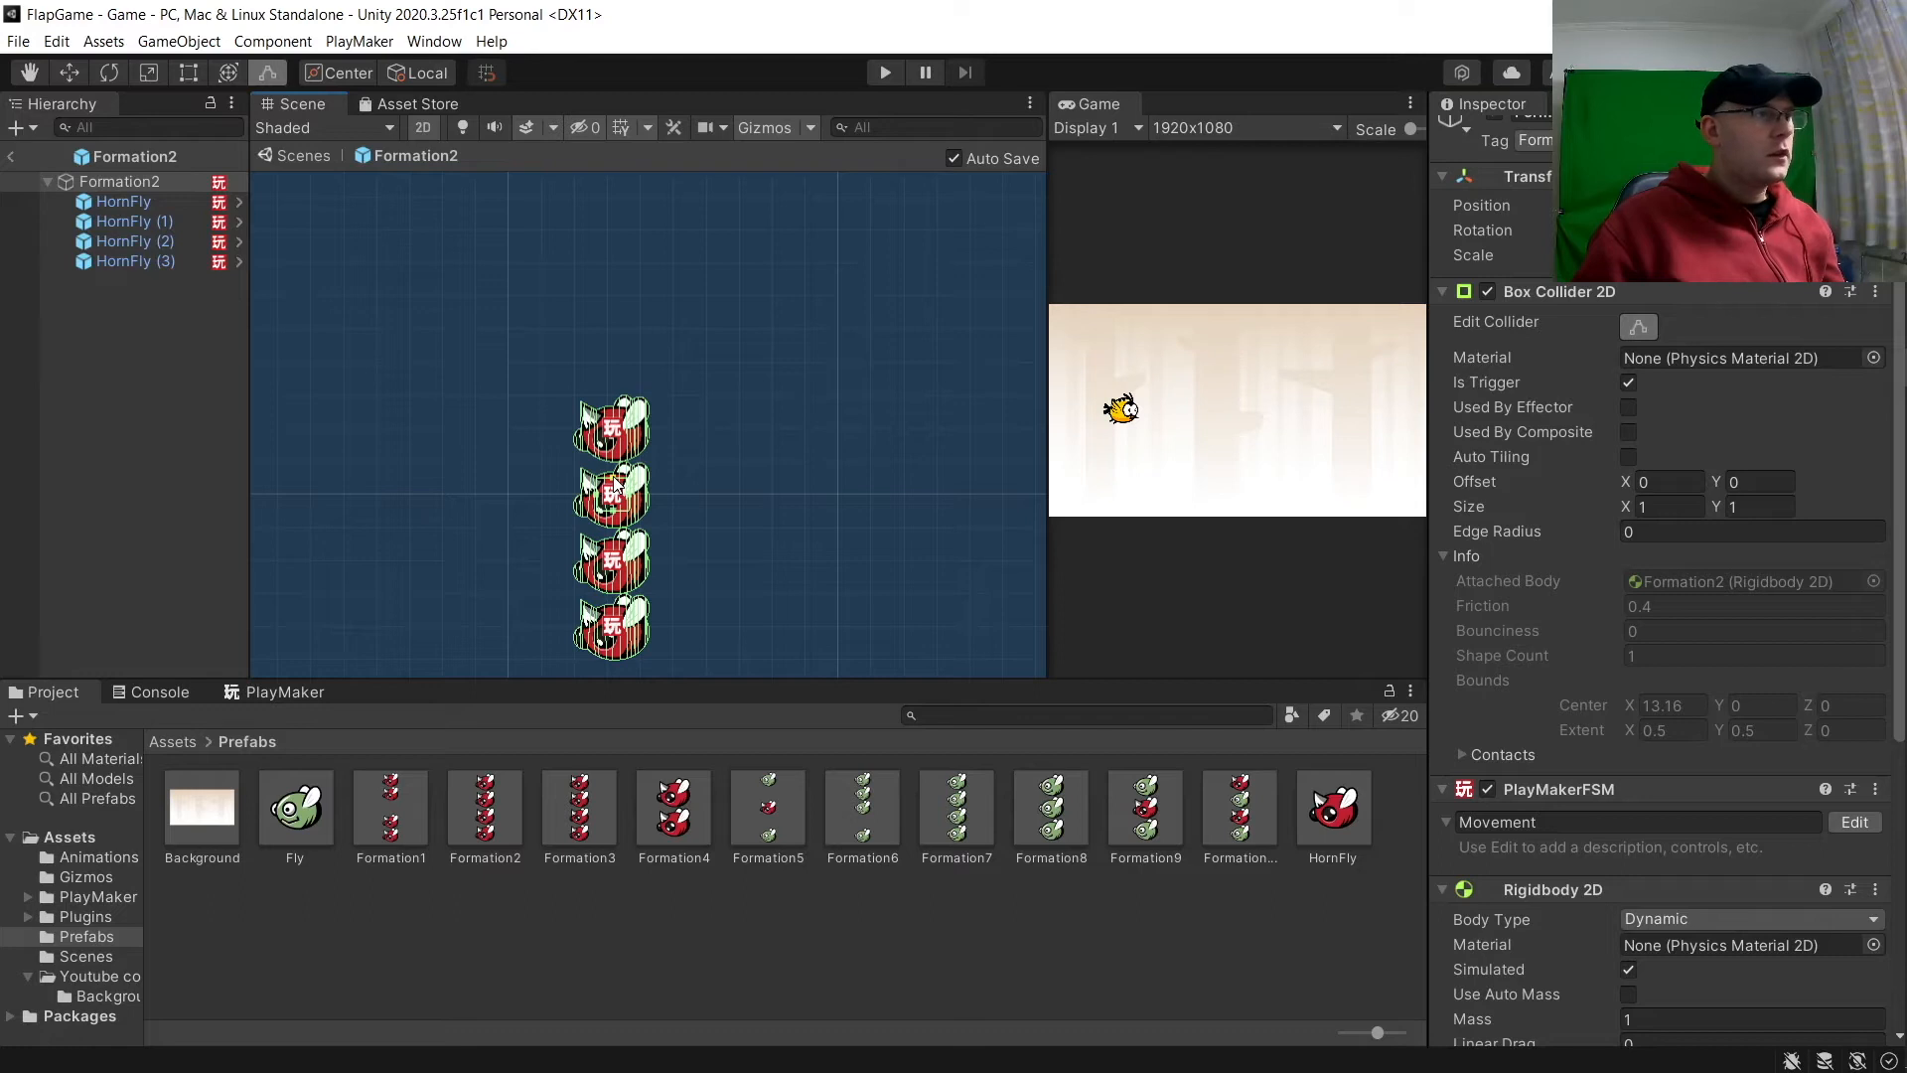
{"action": "left_click_drag", "start_coordinate": [615, 487], "coordinate": [604, 230]}
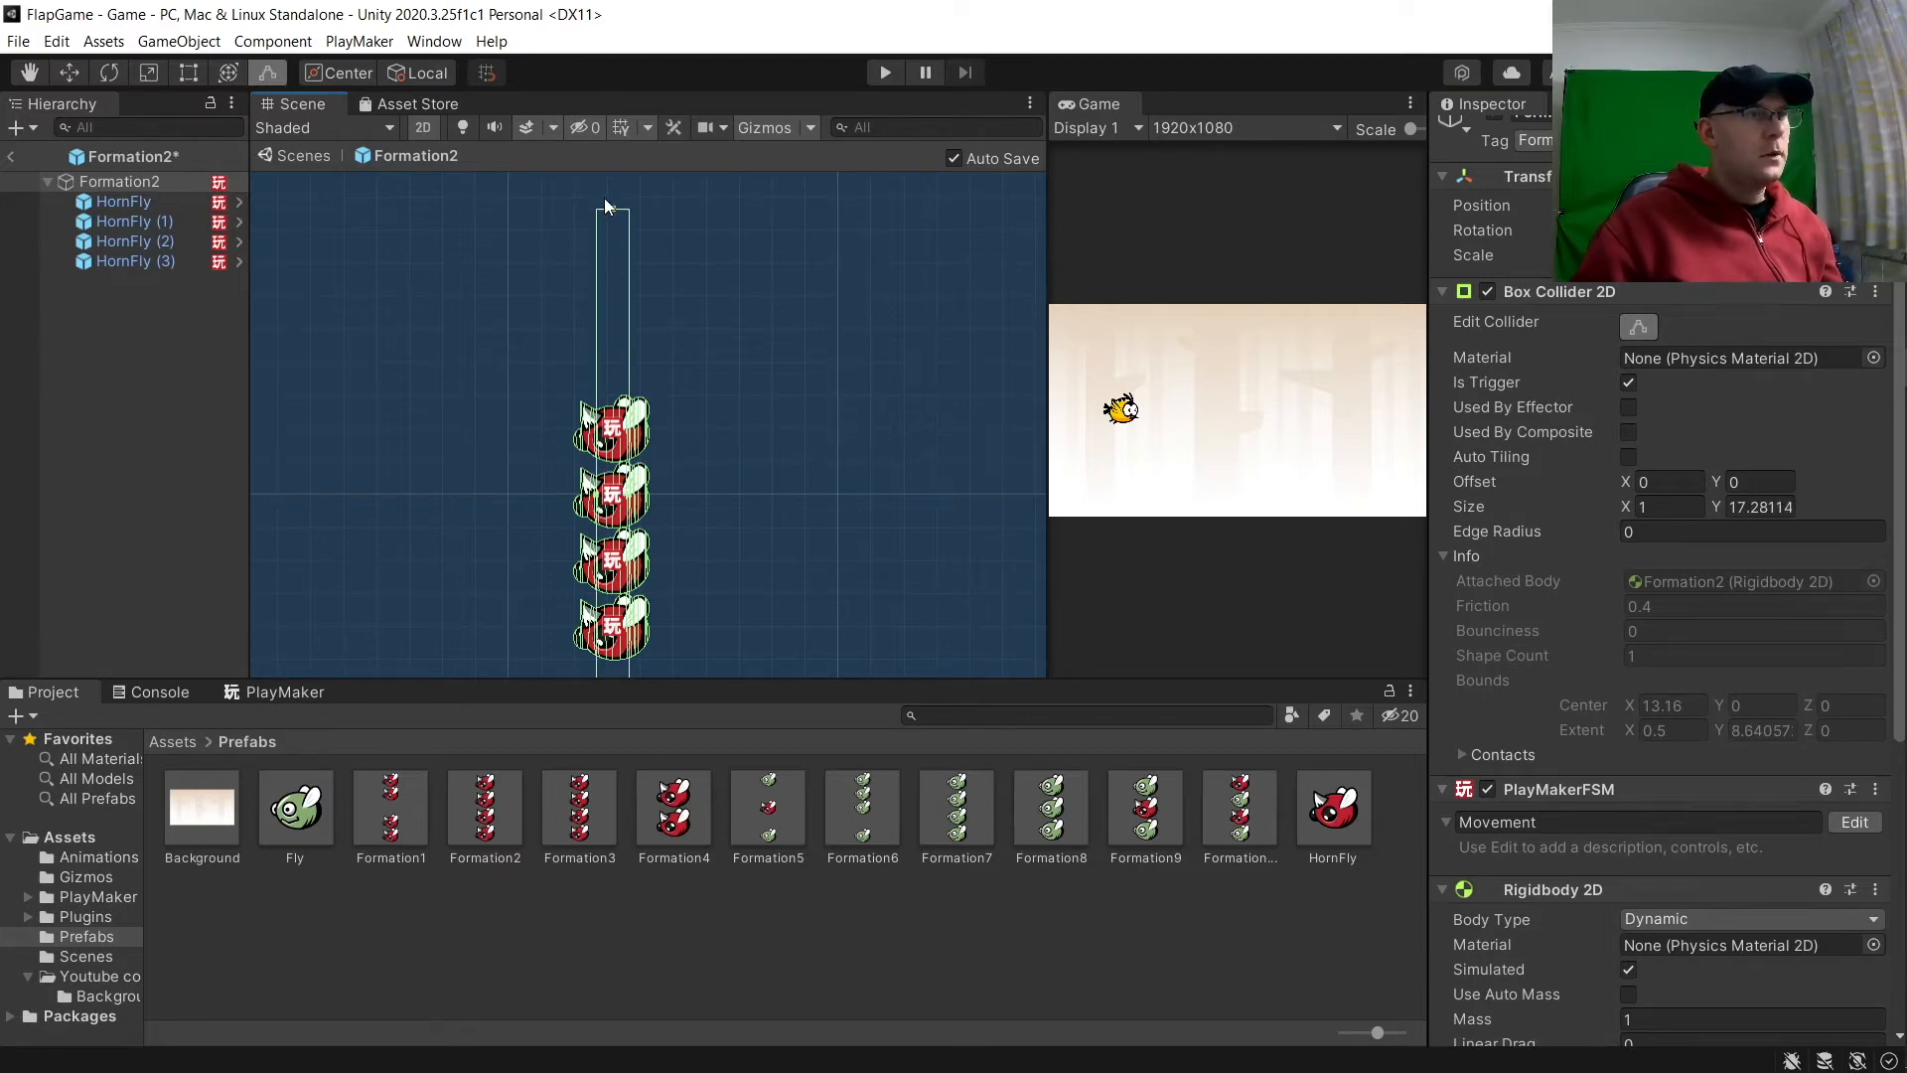
{"action": "scroll", "coordinate": [623, 497], "scroll_direction": "down", "scroll_amount": 4}
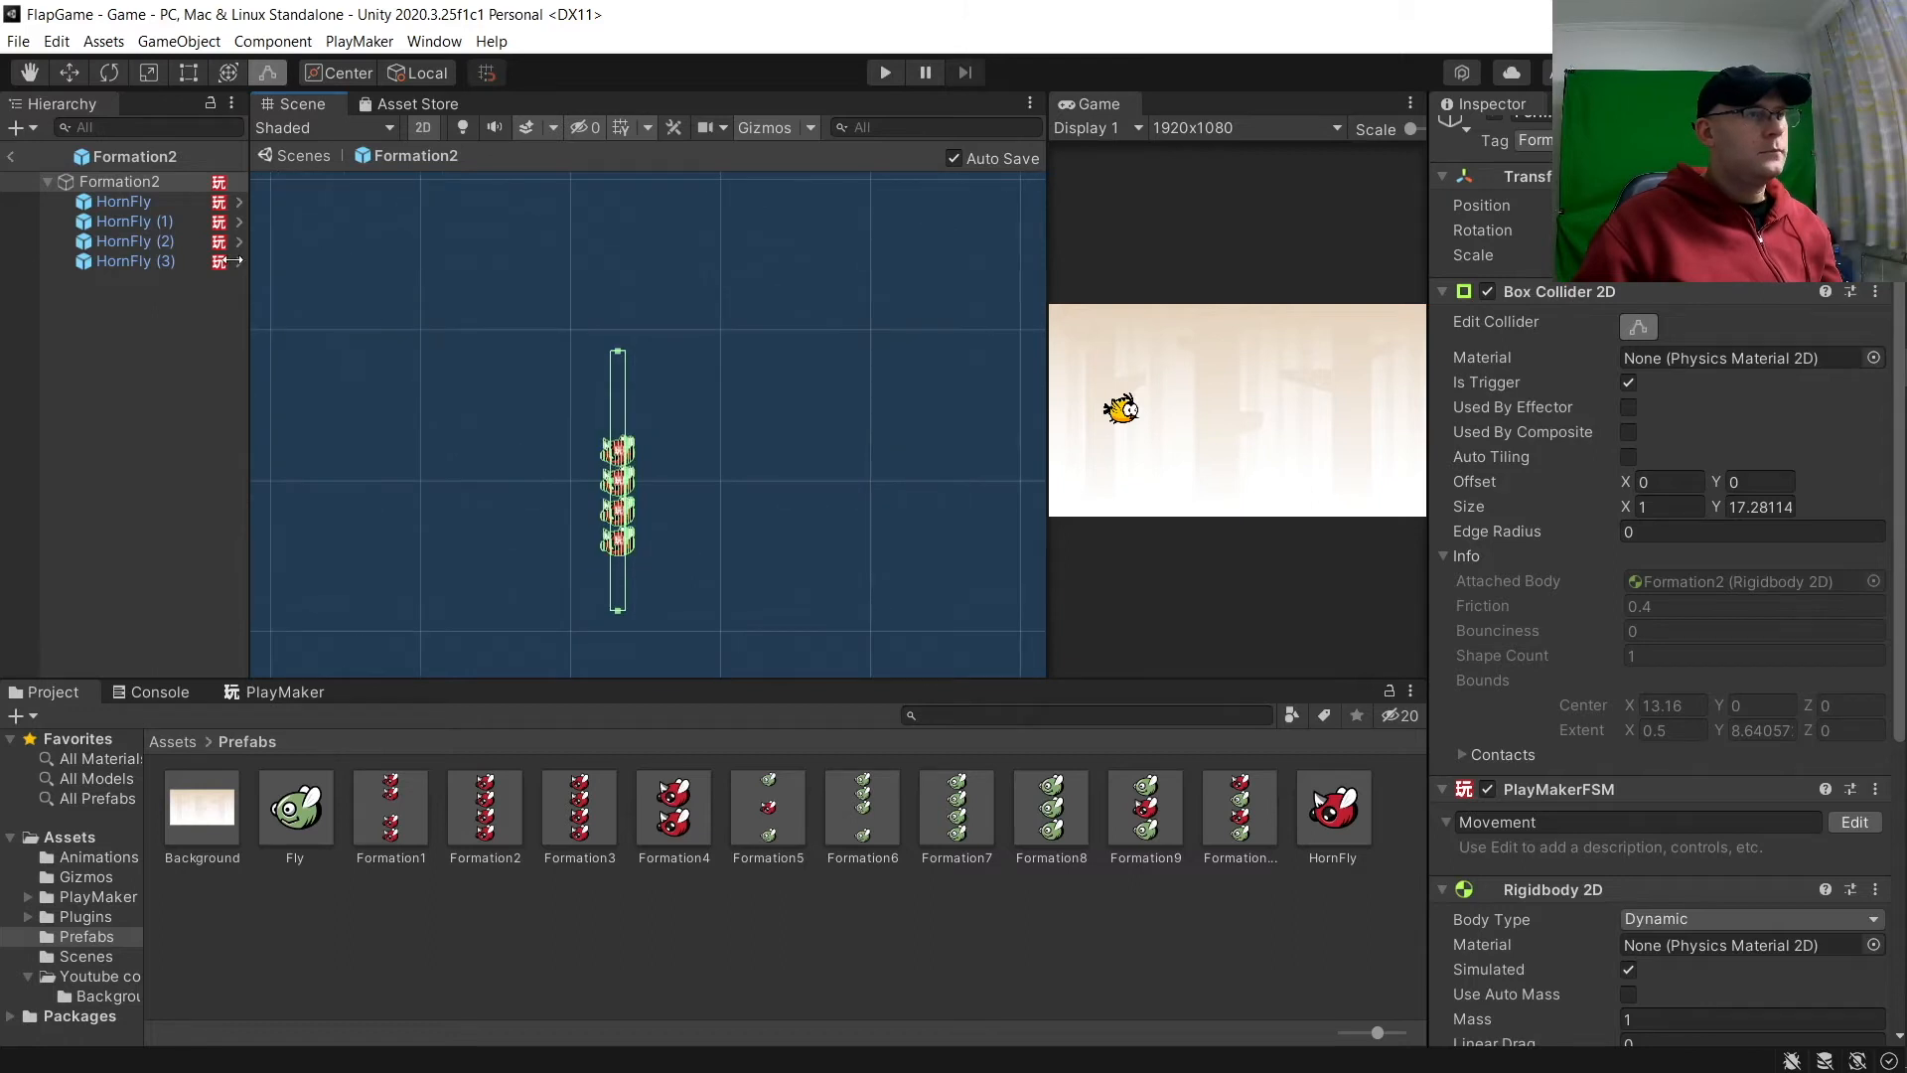
Step: Open the Formation1 prefab and stretch its Box Collider 2D symmetrically to a height of about 9.58
{"action": "left_click", "coordinate": [494, 807]}
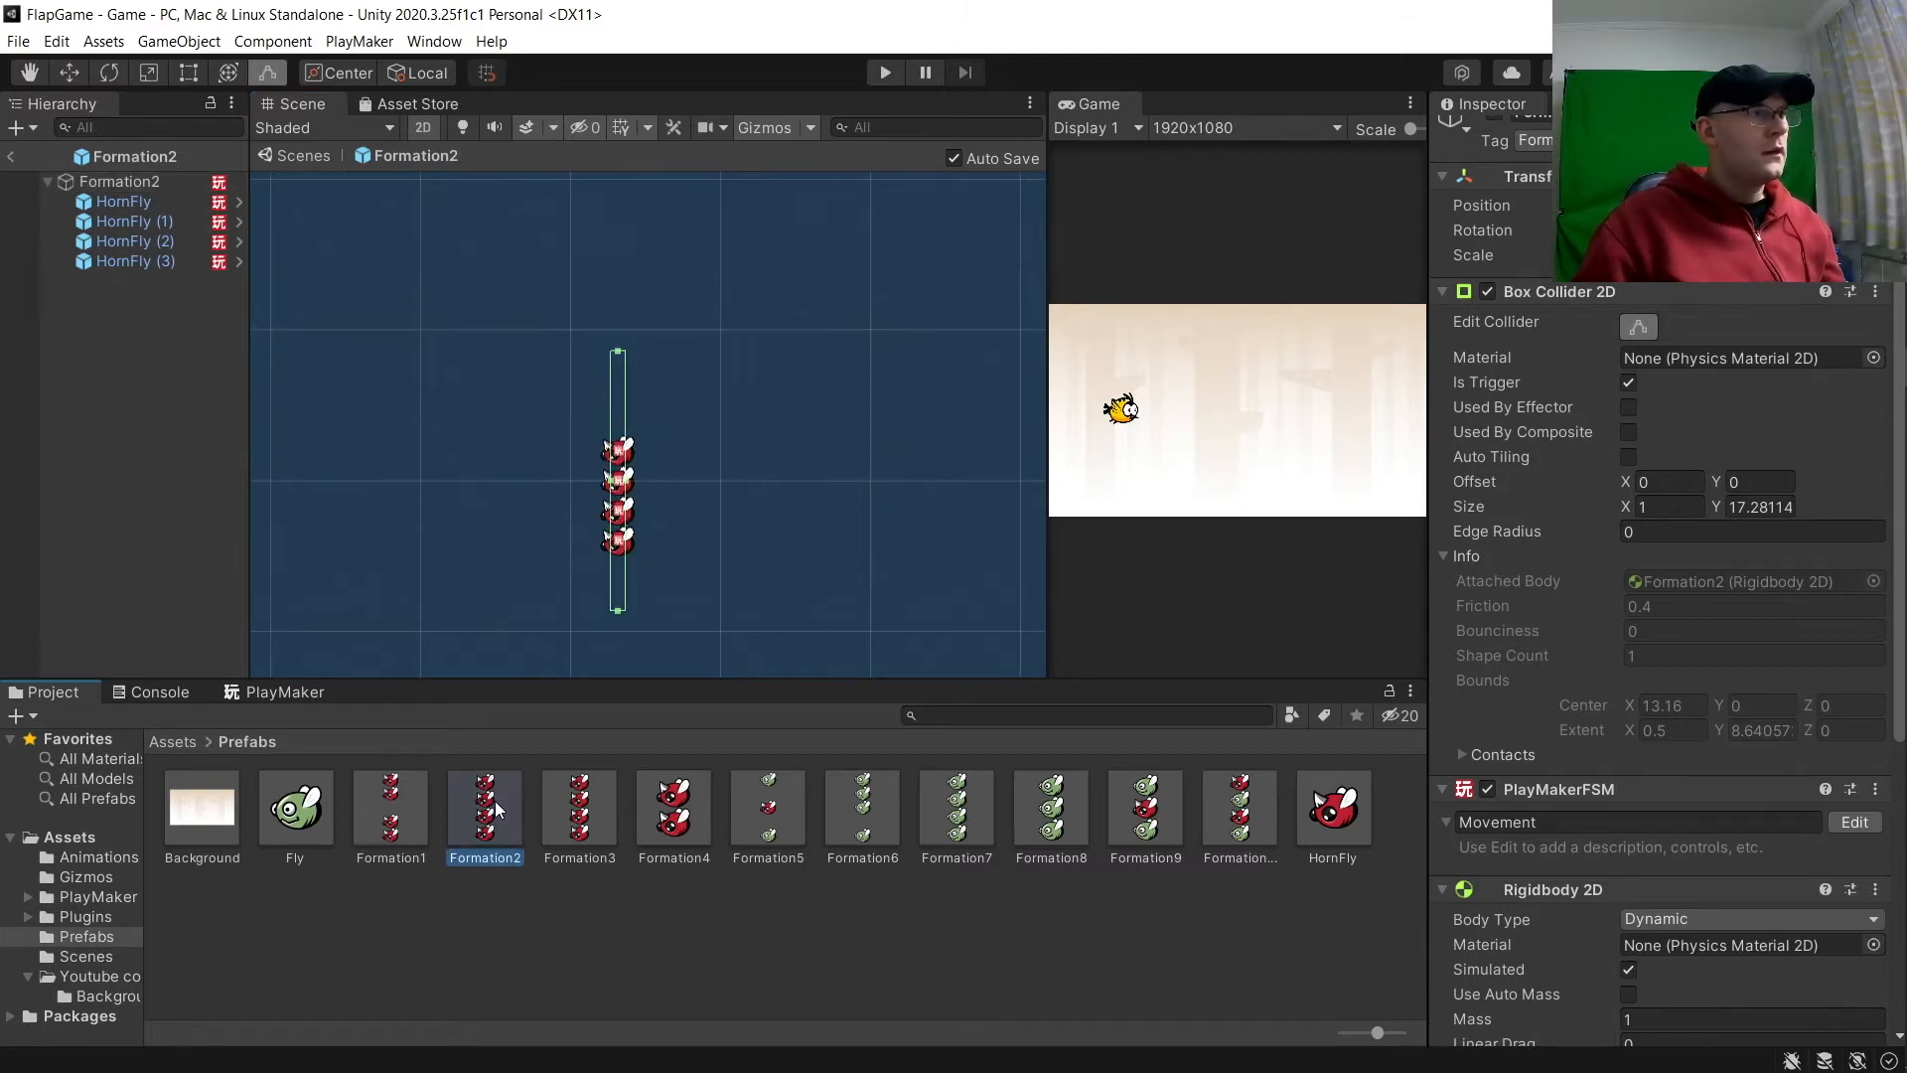
{"action": "left_click", "coordinate": [395, 807]}
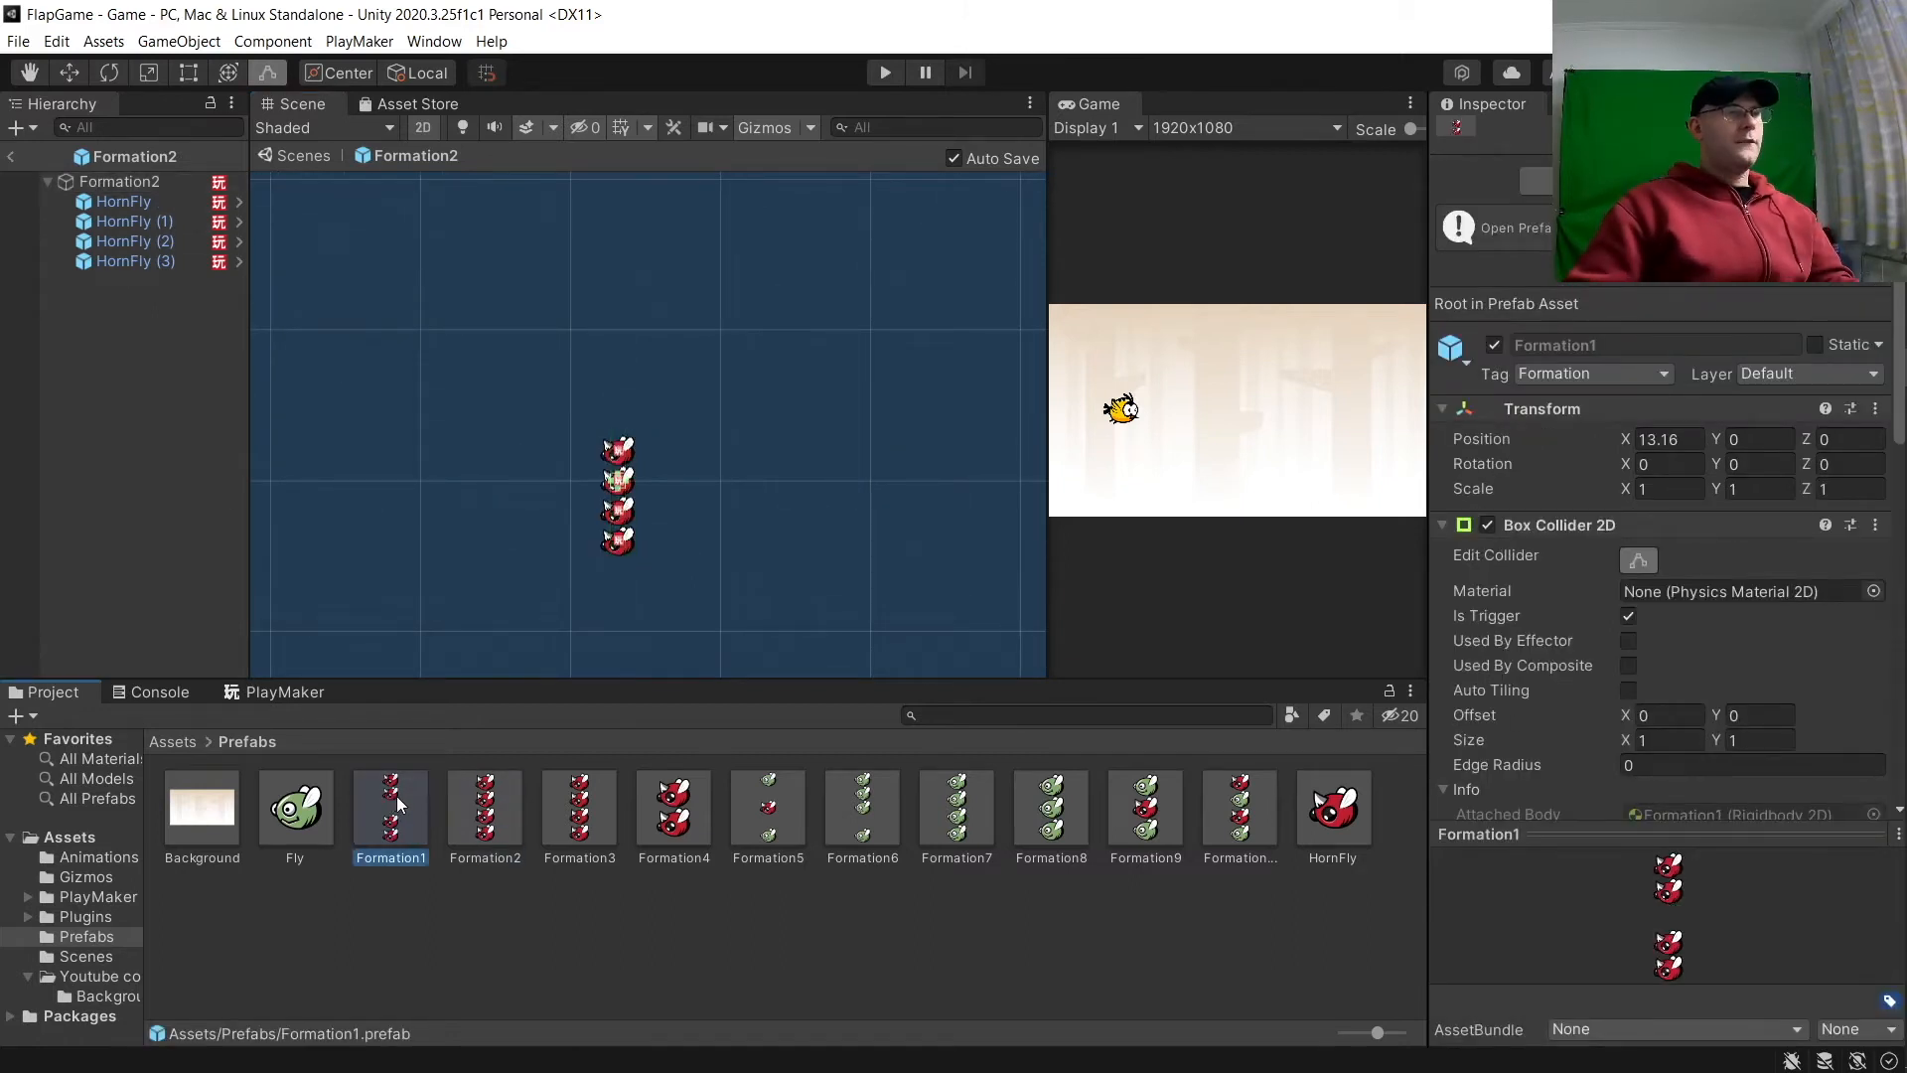
{"action": "double_click", "coordinate": [397, 807]}
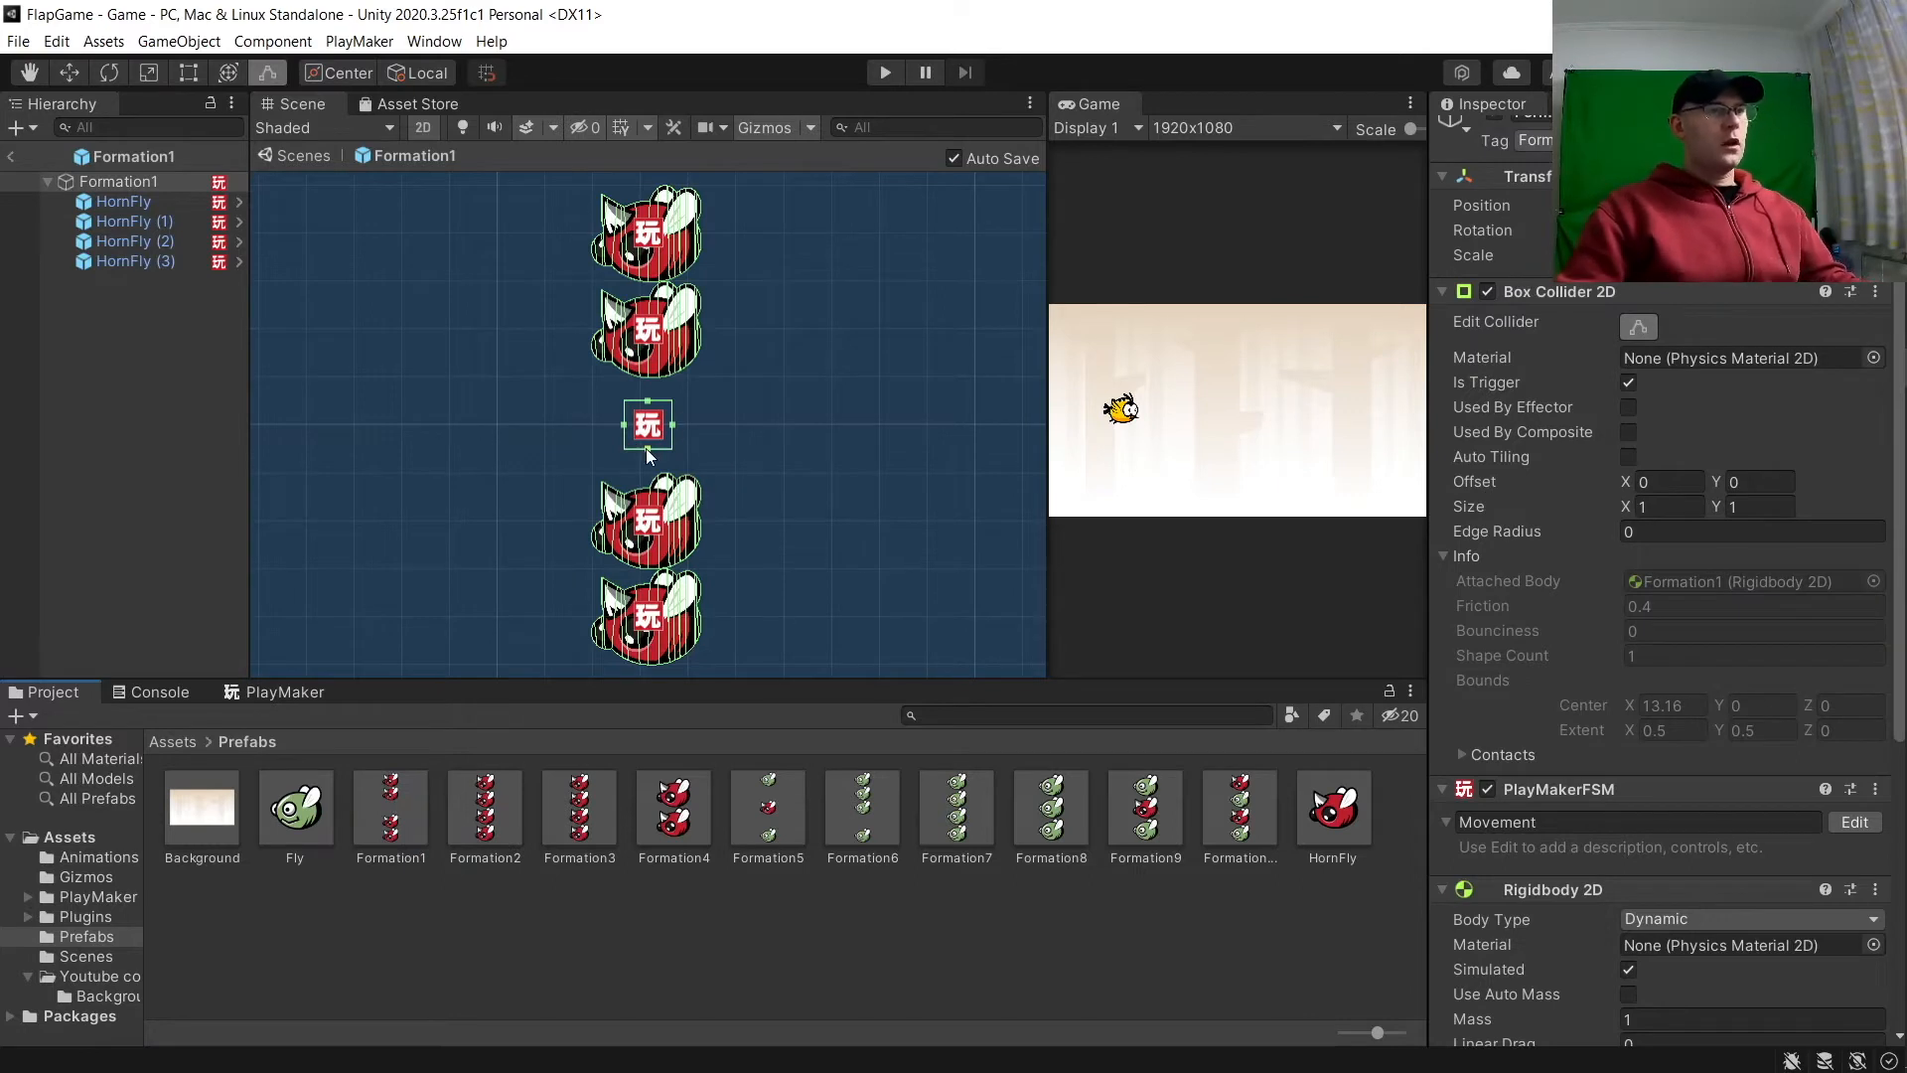
{"action": "left_click_drag", "start_coordinate": [648, 448], "coordinate": [658, 656], "text": "alt"}
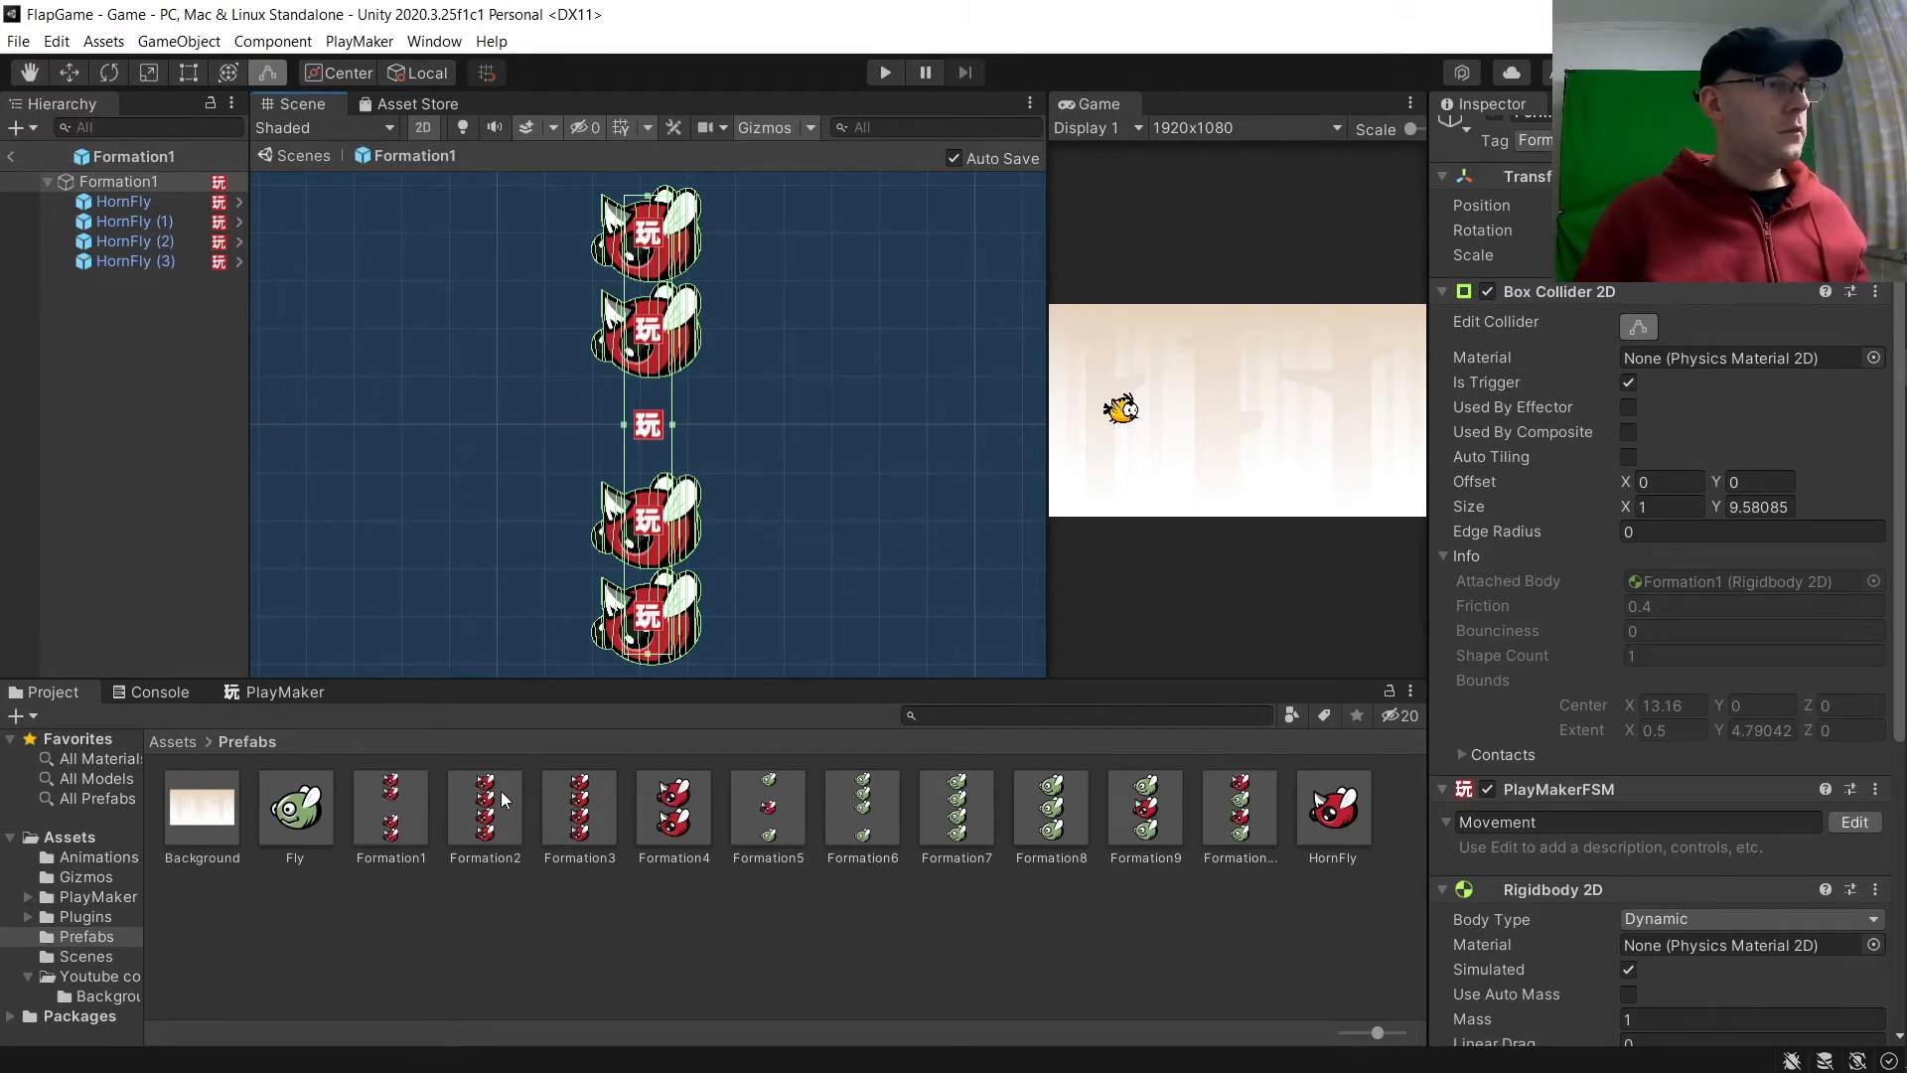
Step: Open the Formation3 prefab and stretch its Box Collider 2D symmetrically about its centre to a height of about 17.28
{"action": "double_click", "coordinate": [561, 810]}
{"action": "scroll", "coordinate": [684, 452], "scroll_direction": "down", "scroll_amount": 5}
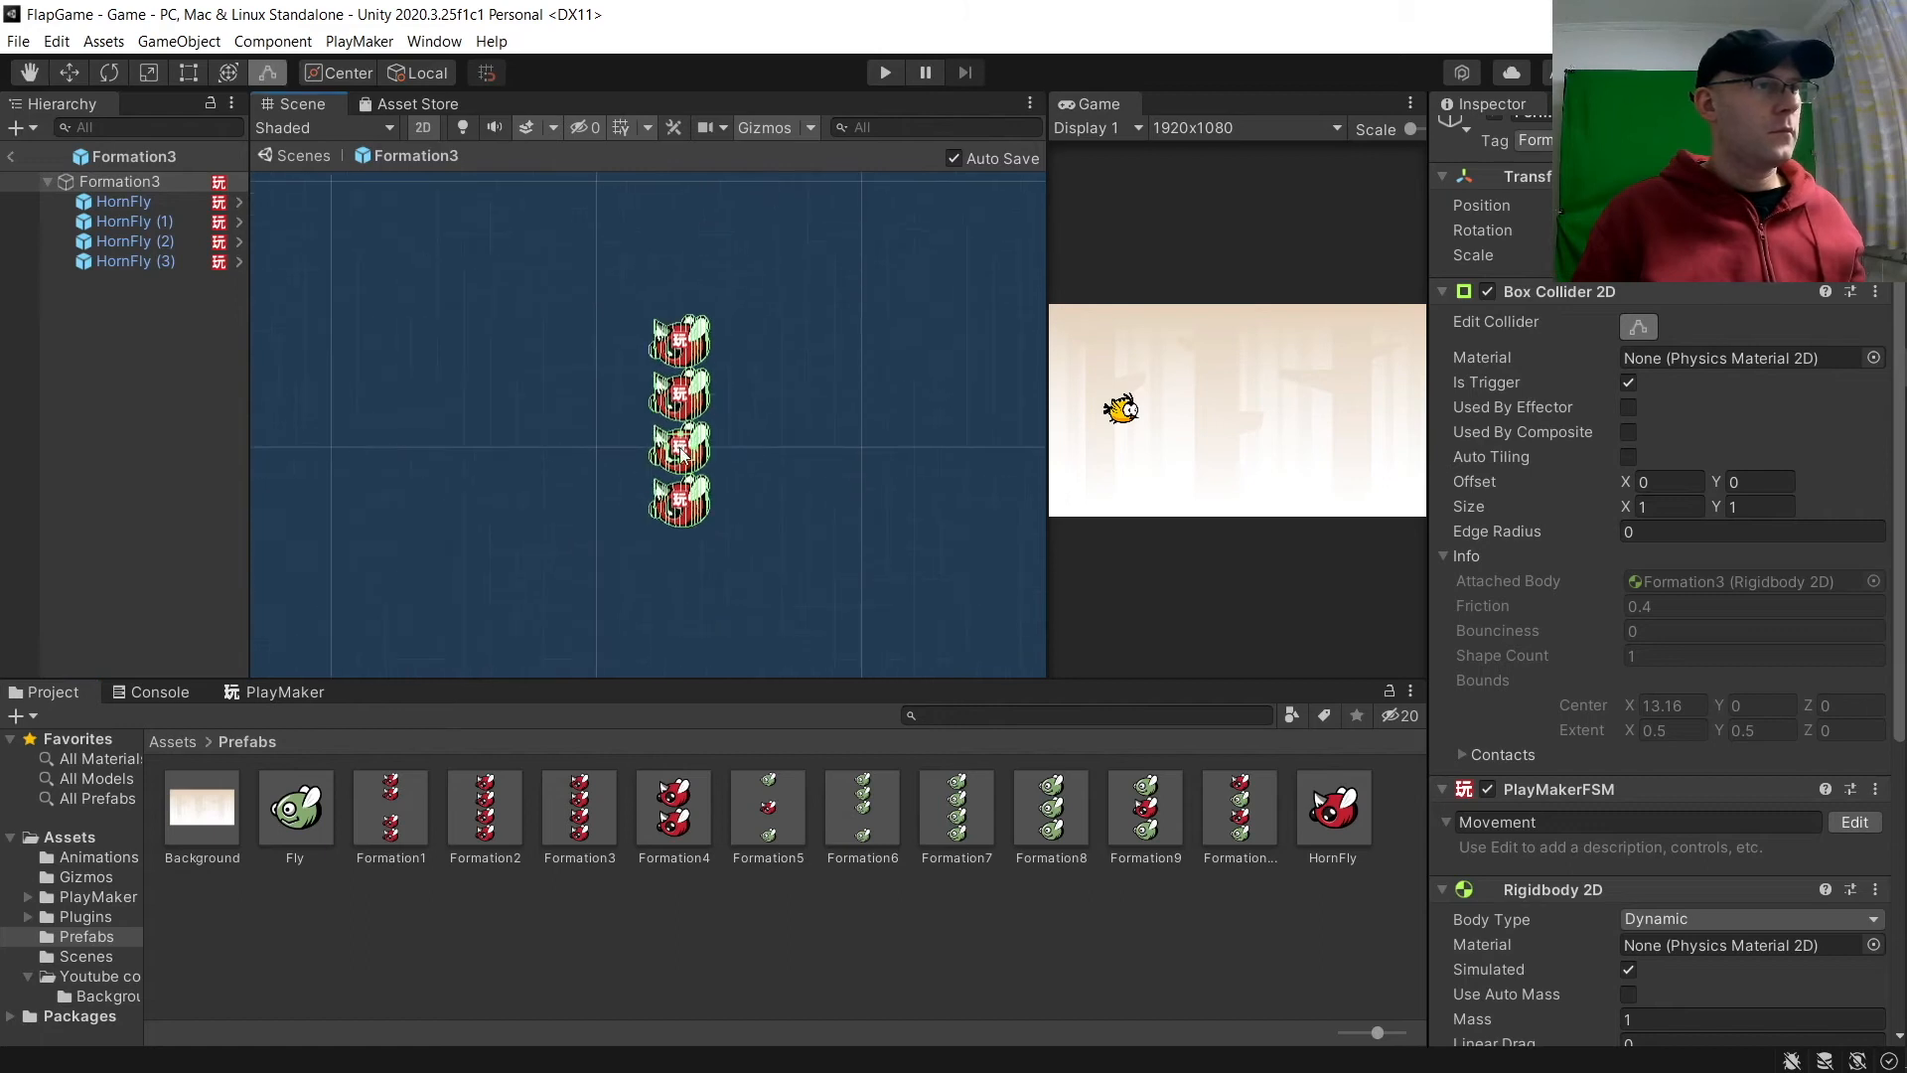
{"action": "left_click_drag", "start_coordinate": [683, 466], "coordinate": [679, 676], "text": "alt"}
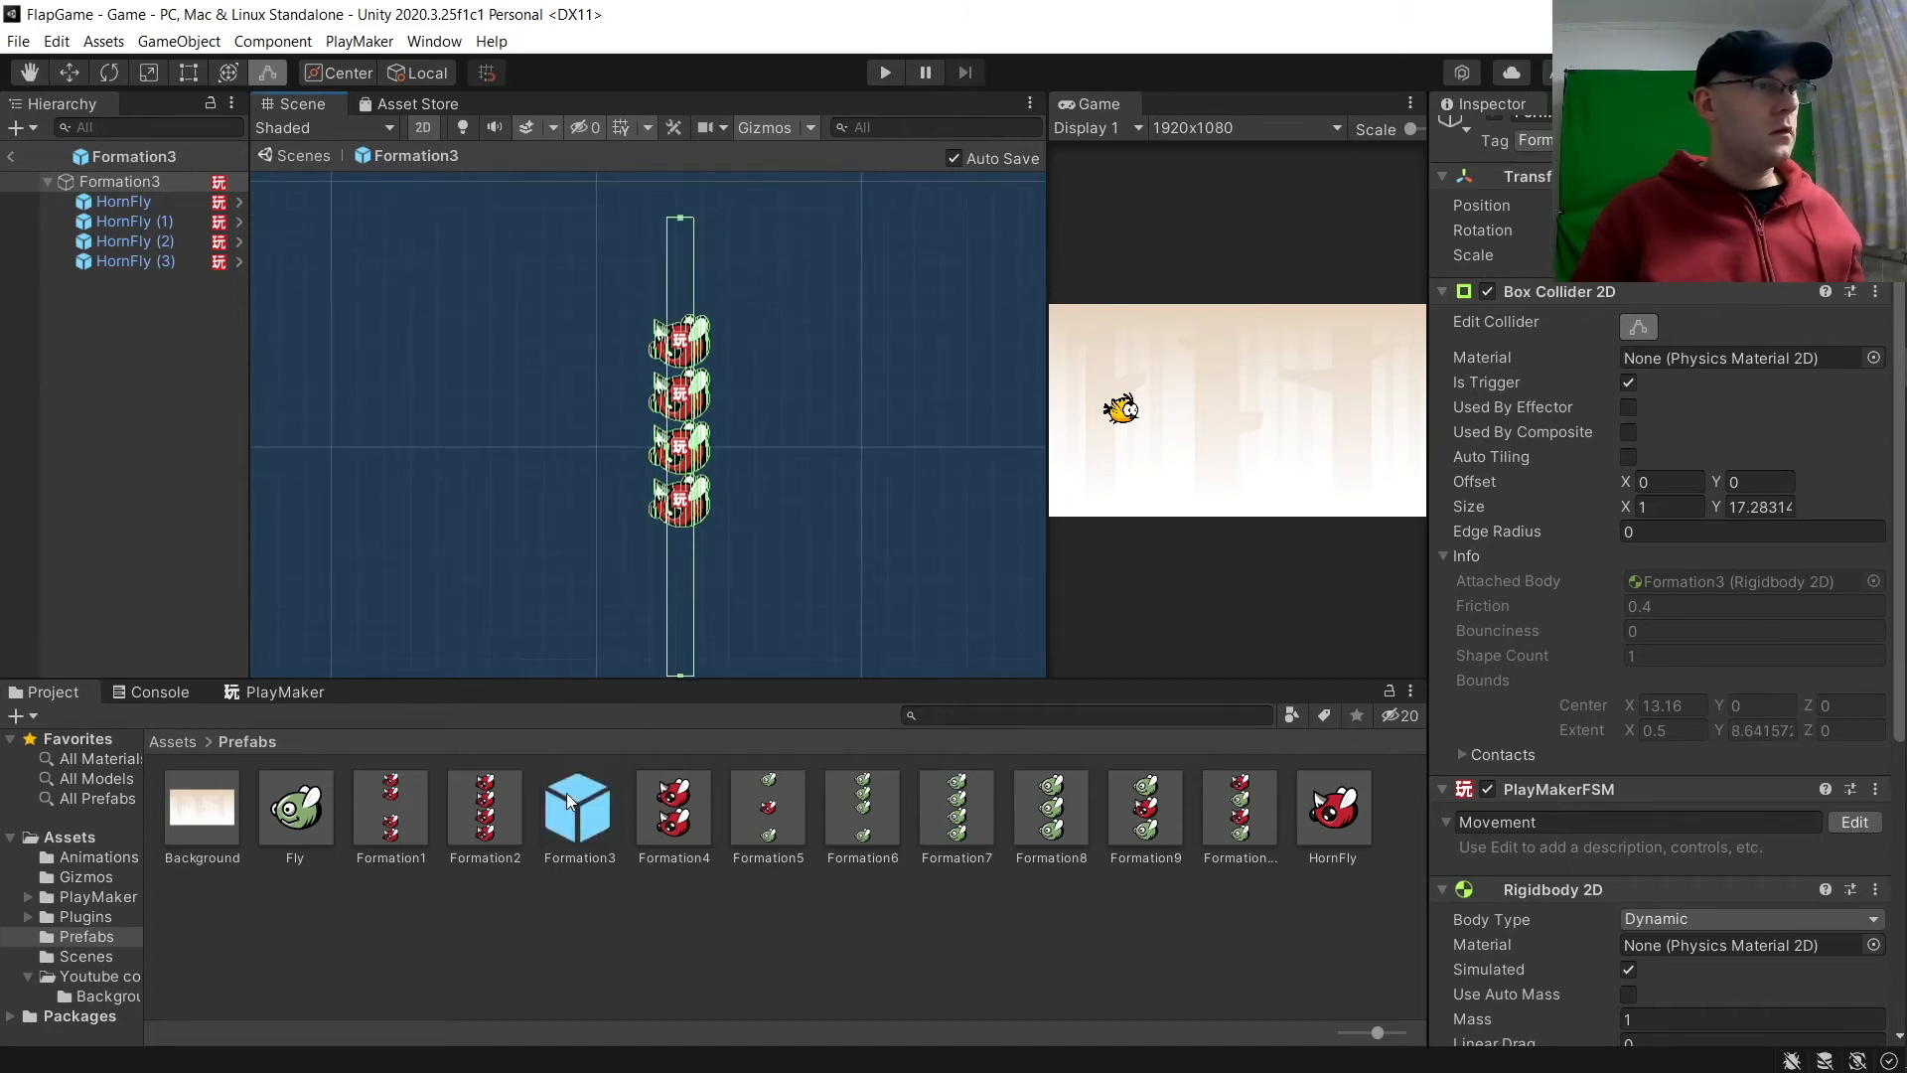
Step: Open the Formation4 prefab and stretch its Box Collider 2D symmetrically about its centre to a height of about 16.31
{"action": "left_click", "coordinate": [675, 809]}
{"action": "double_click", "coordinate": [673, 820]}
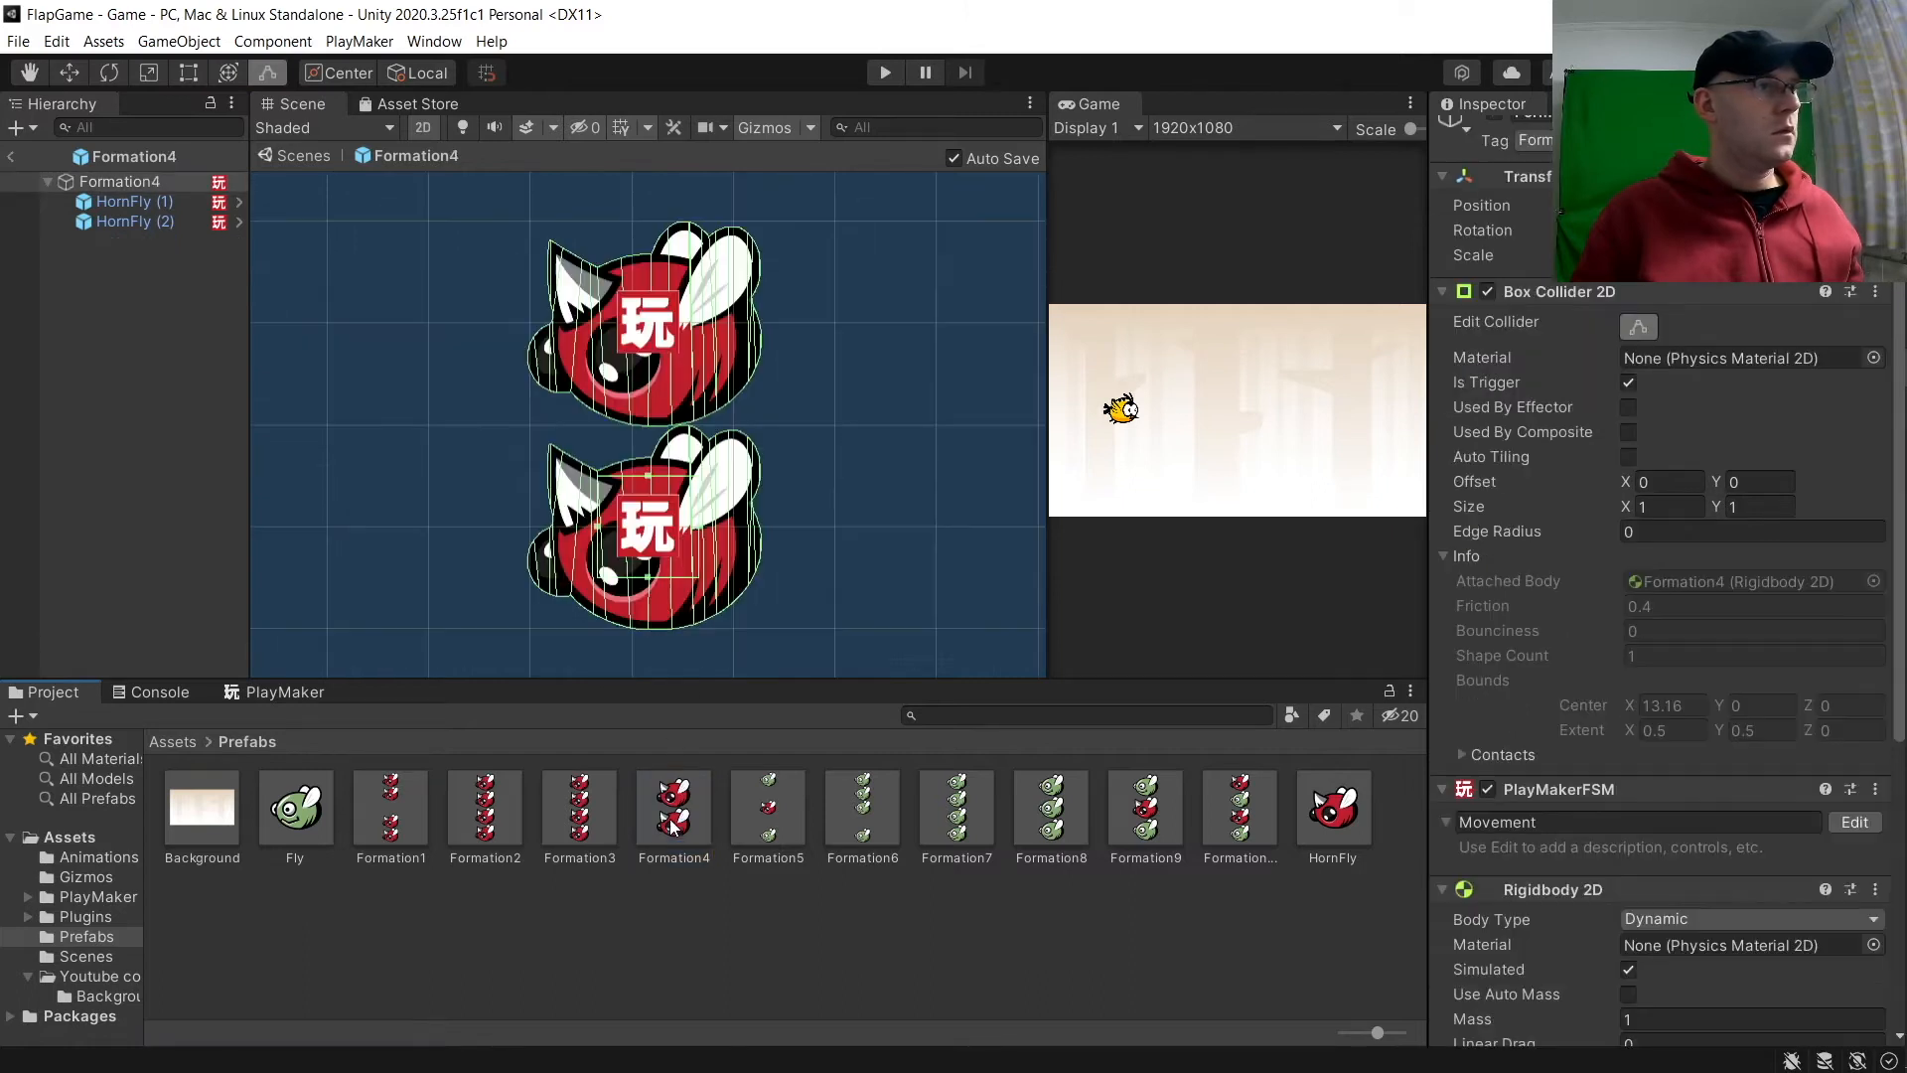
{"action": "scroll", "coordinate": [670, 539], "scroll_direction": "down", "scroll_amount": 5}
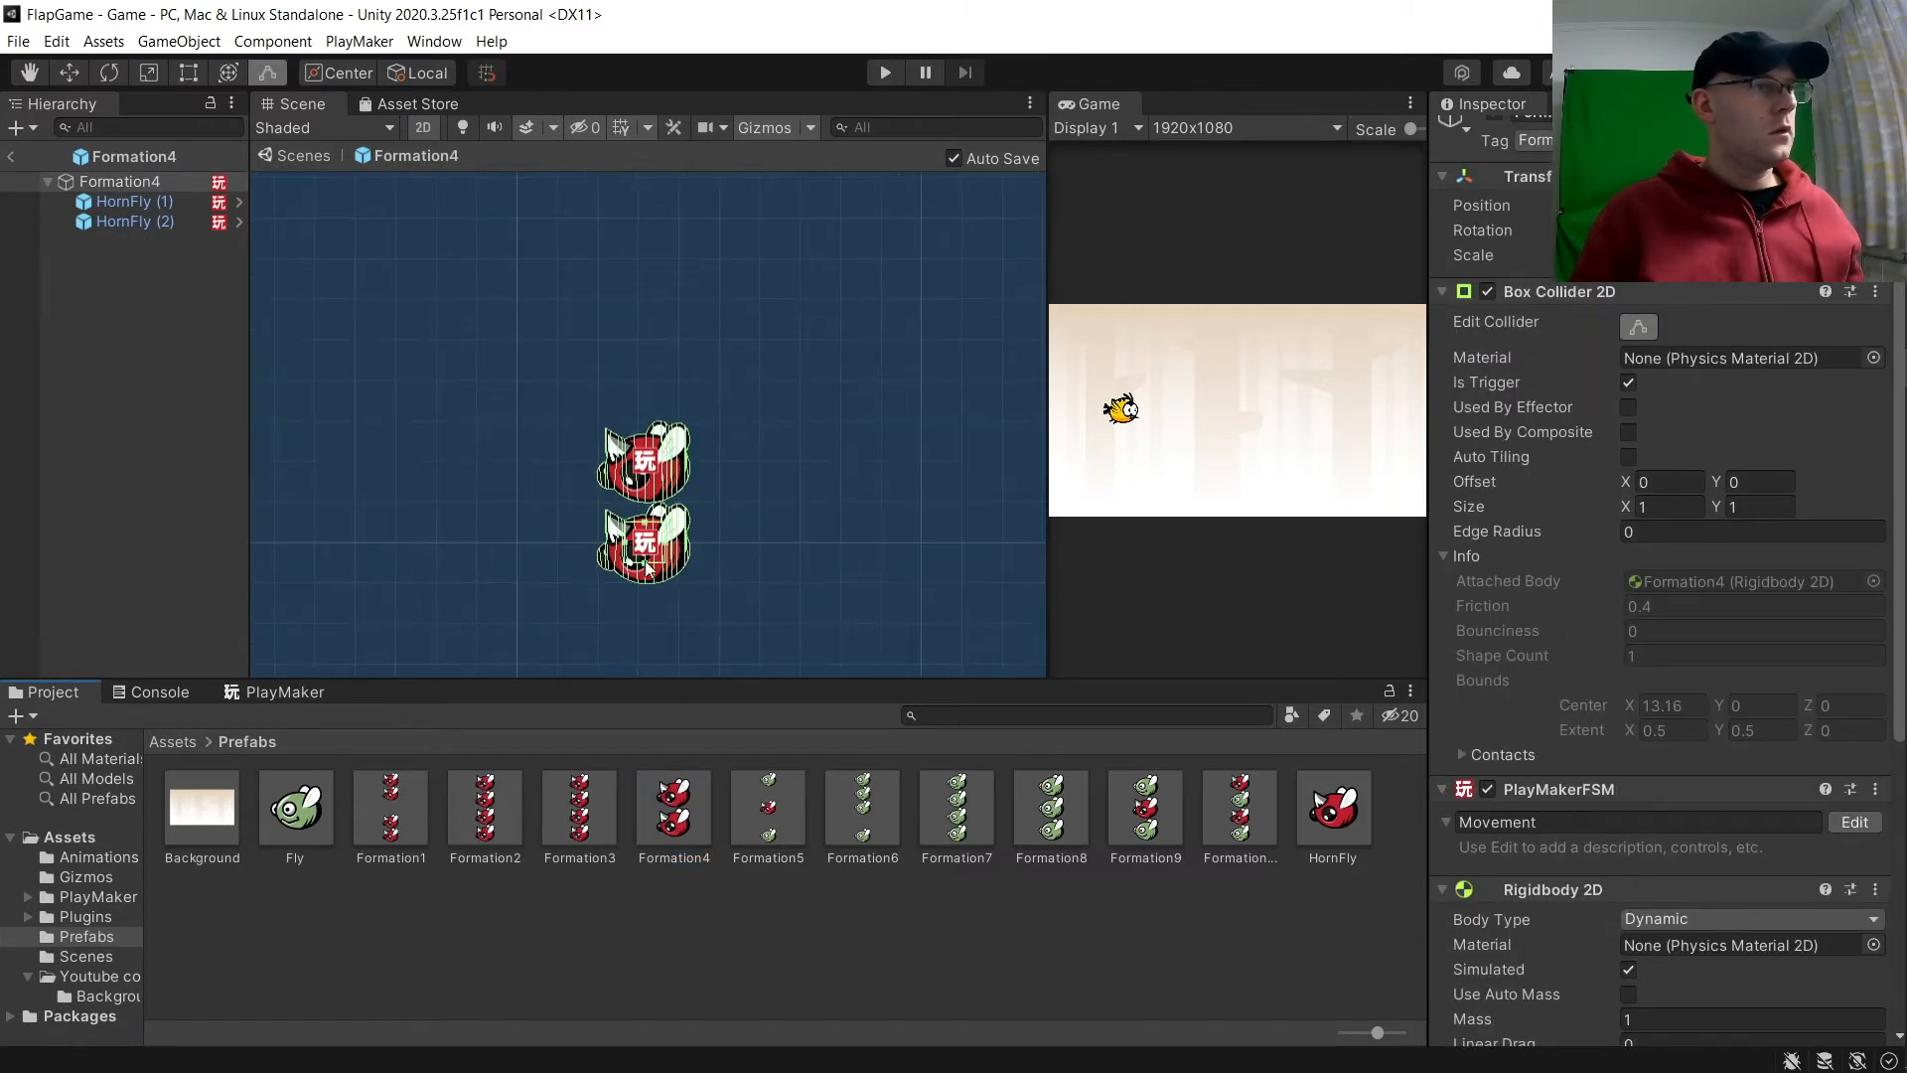
{"action": "left_click_drag", "start_coordinate": [647, 568], "coordinate": [639, 871]}
Step: Reopen the Formation3 and Formation4 prefabs to check the size of their stretched colliders
{"action": "left_click", "coordinate": [660, 801]}
{"action": "left_click", "coordinate": [594, 805]}
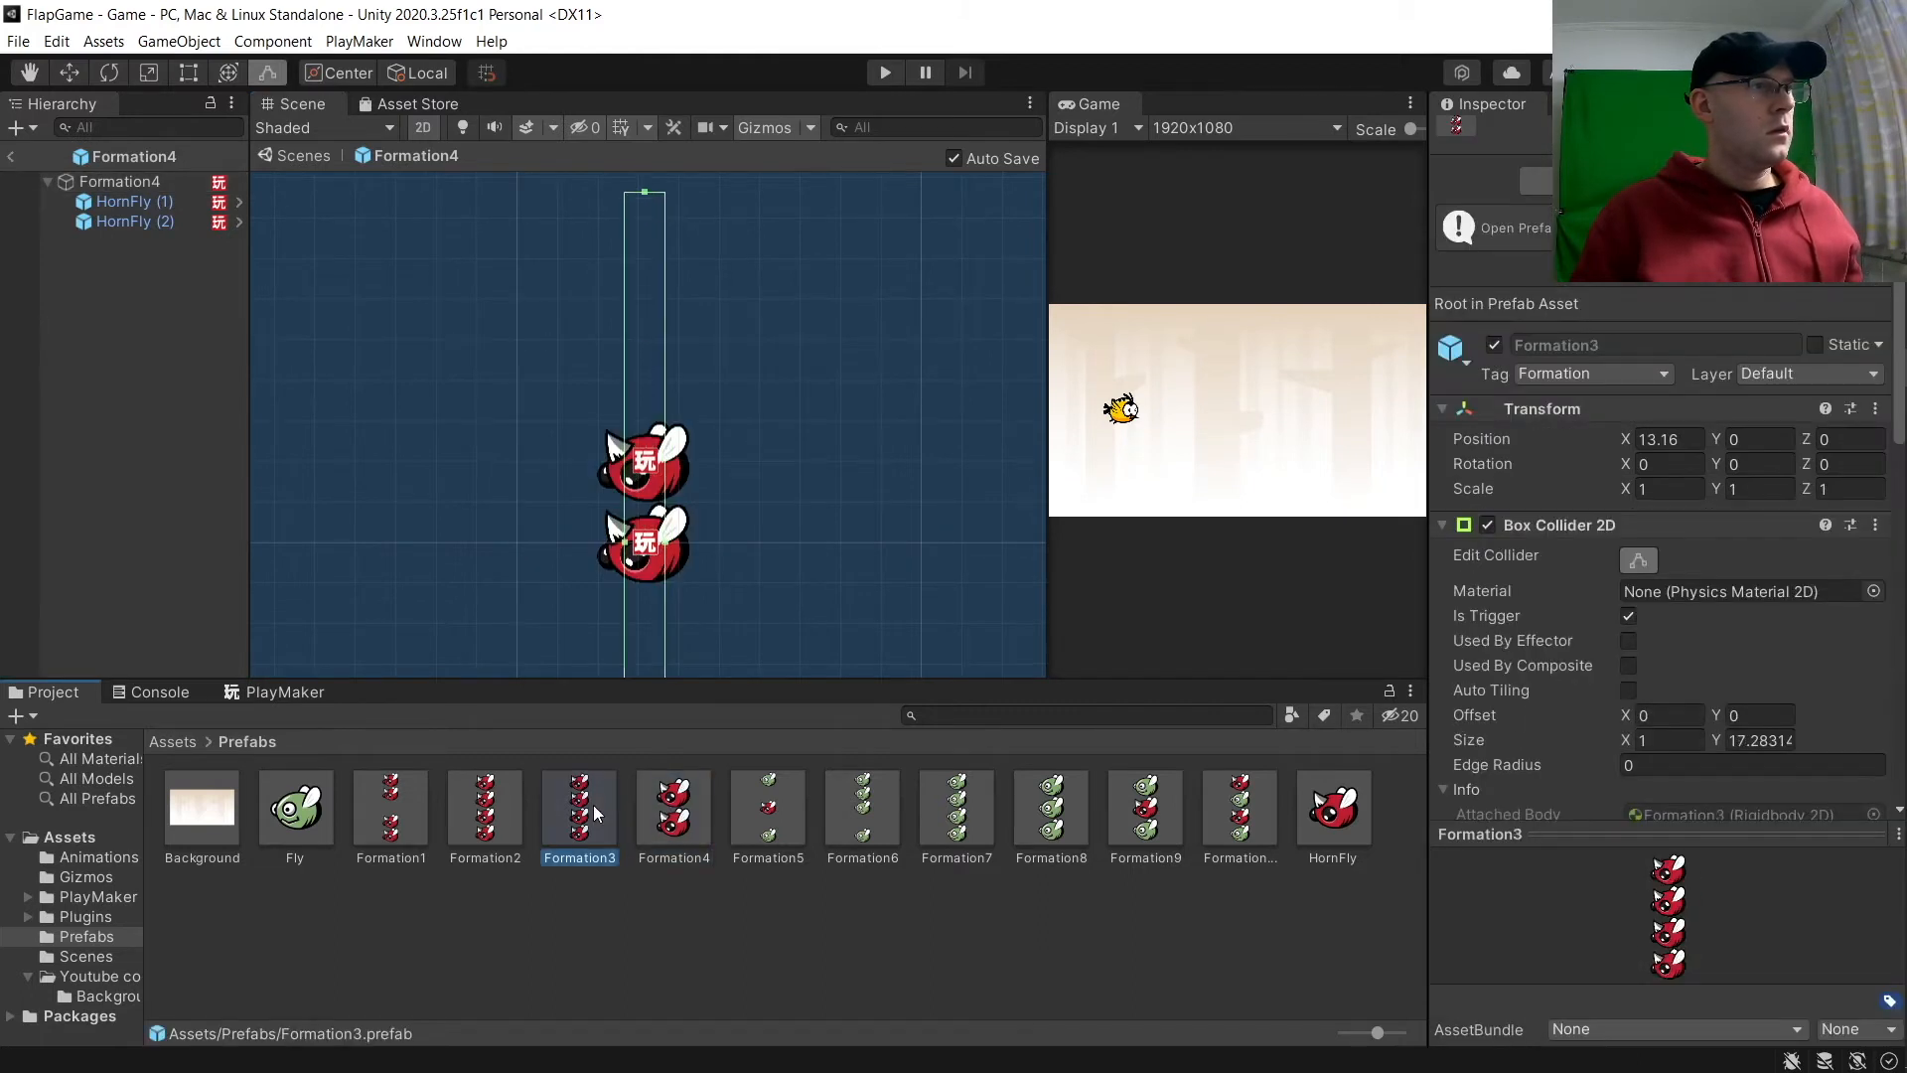
{"action": "double_click", "coordinate": [601, 811]}
{"action": "left_click", "coordinate": [650, 810]}
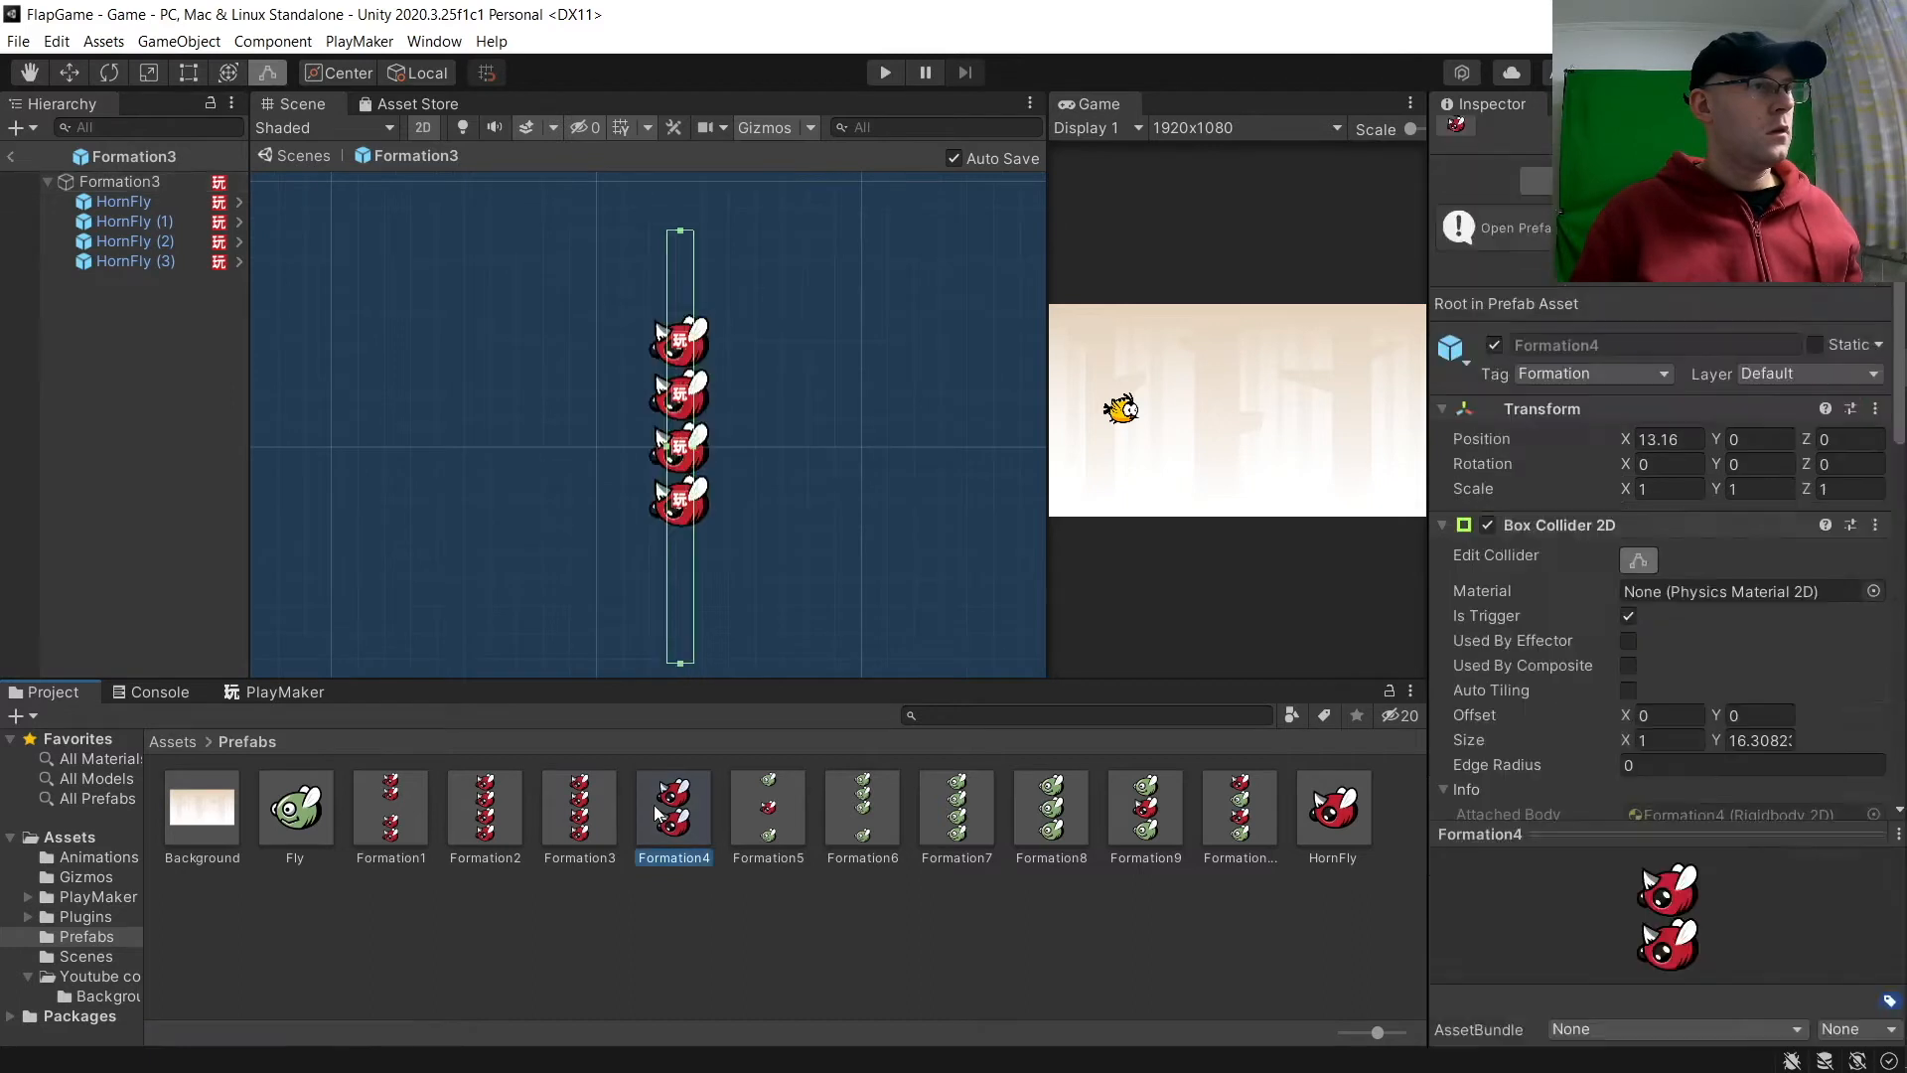
{"action": "double_click", "coordinate": [655, 812]}
Step: Open the Formation5 prefab and stretch its Box Collider 2D symmetrically about its centre to a height of about 19.52
{"action": "double_click", "coordinate": [769, 808]}
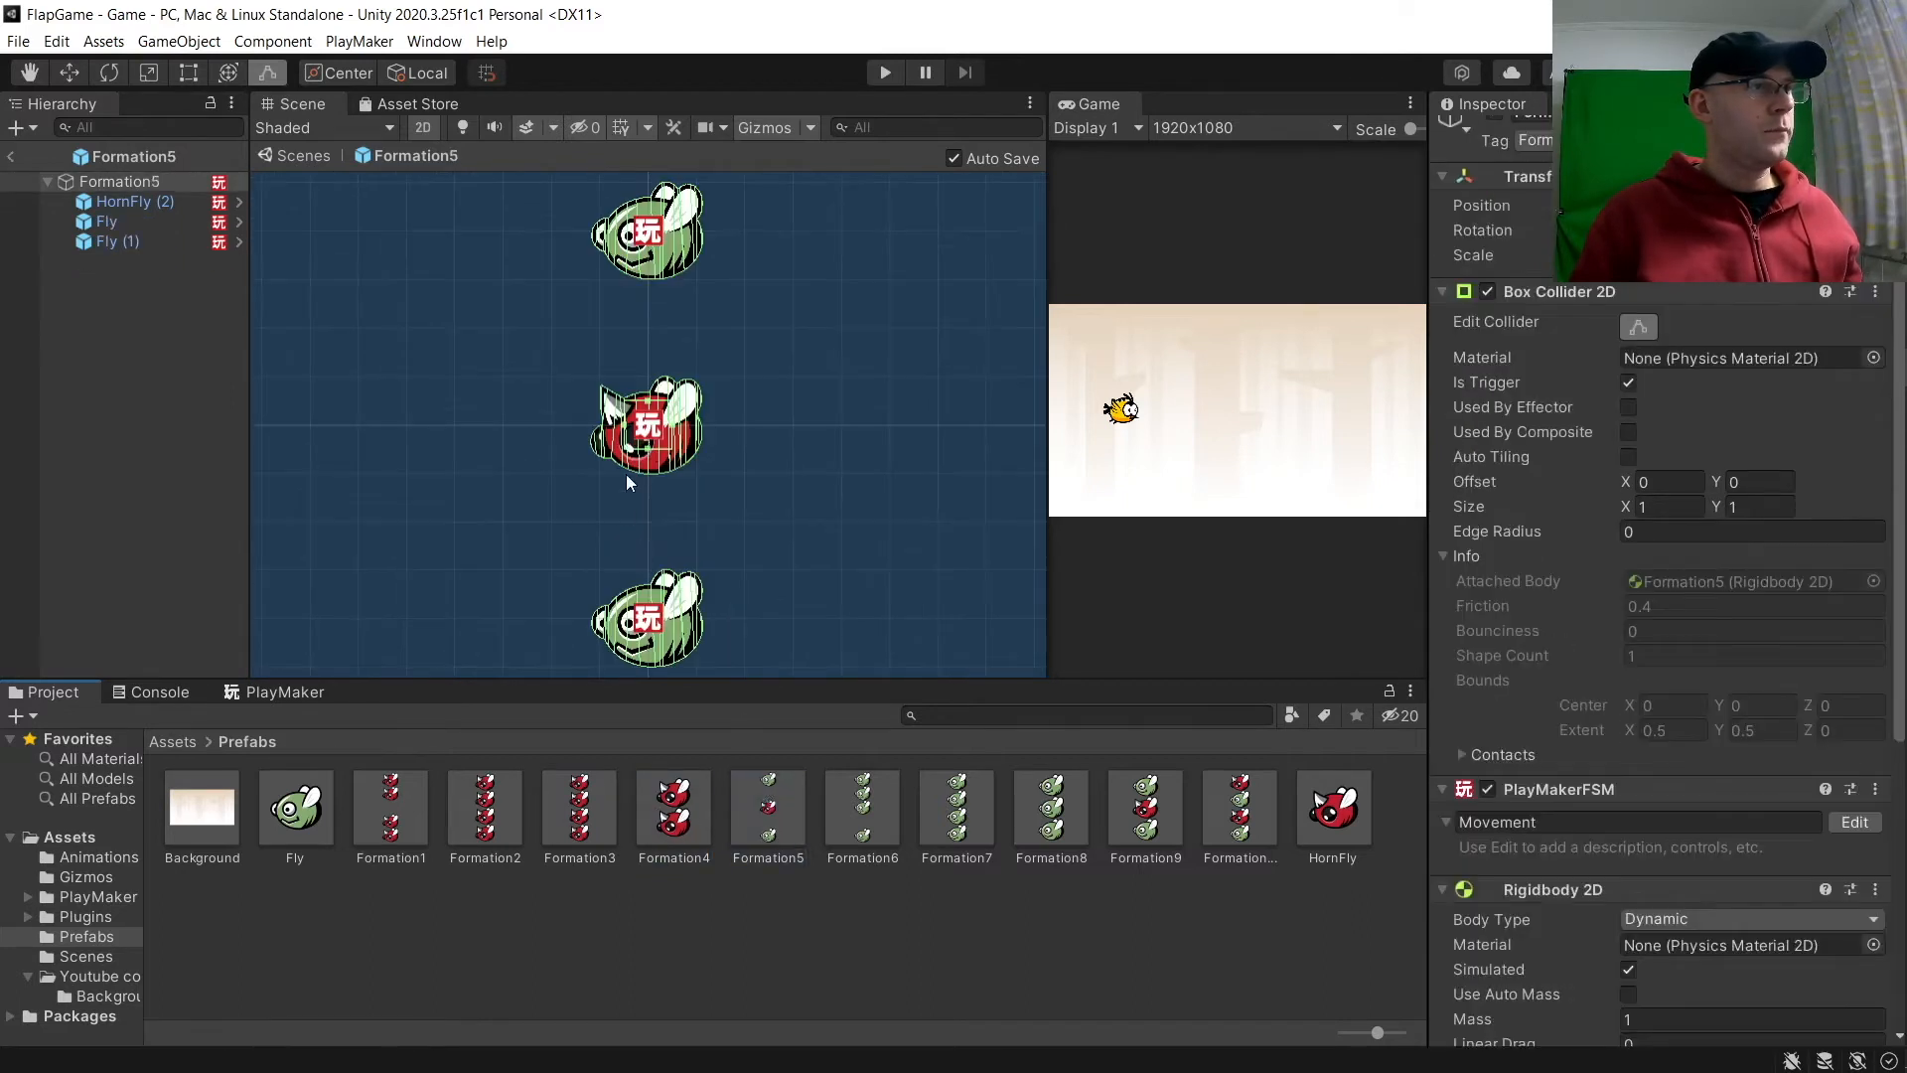
{"action": "left_click_drag", "start_coordinate": [646, 467], "coordinate": [667, 876], "text": "alt"}
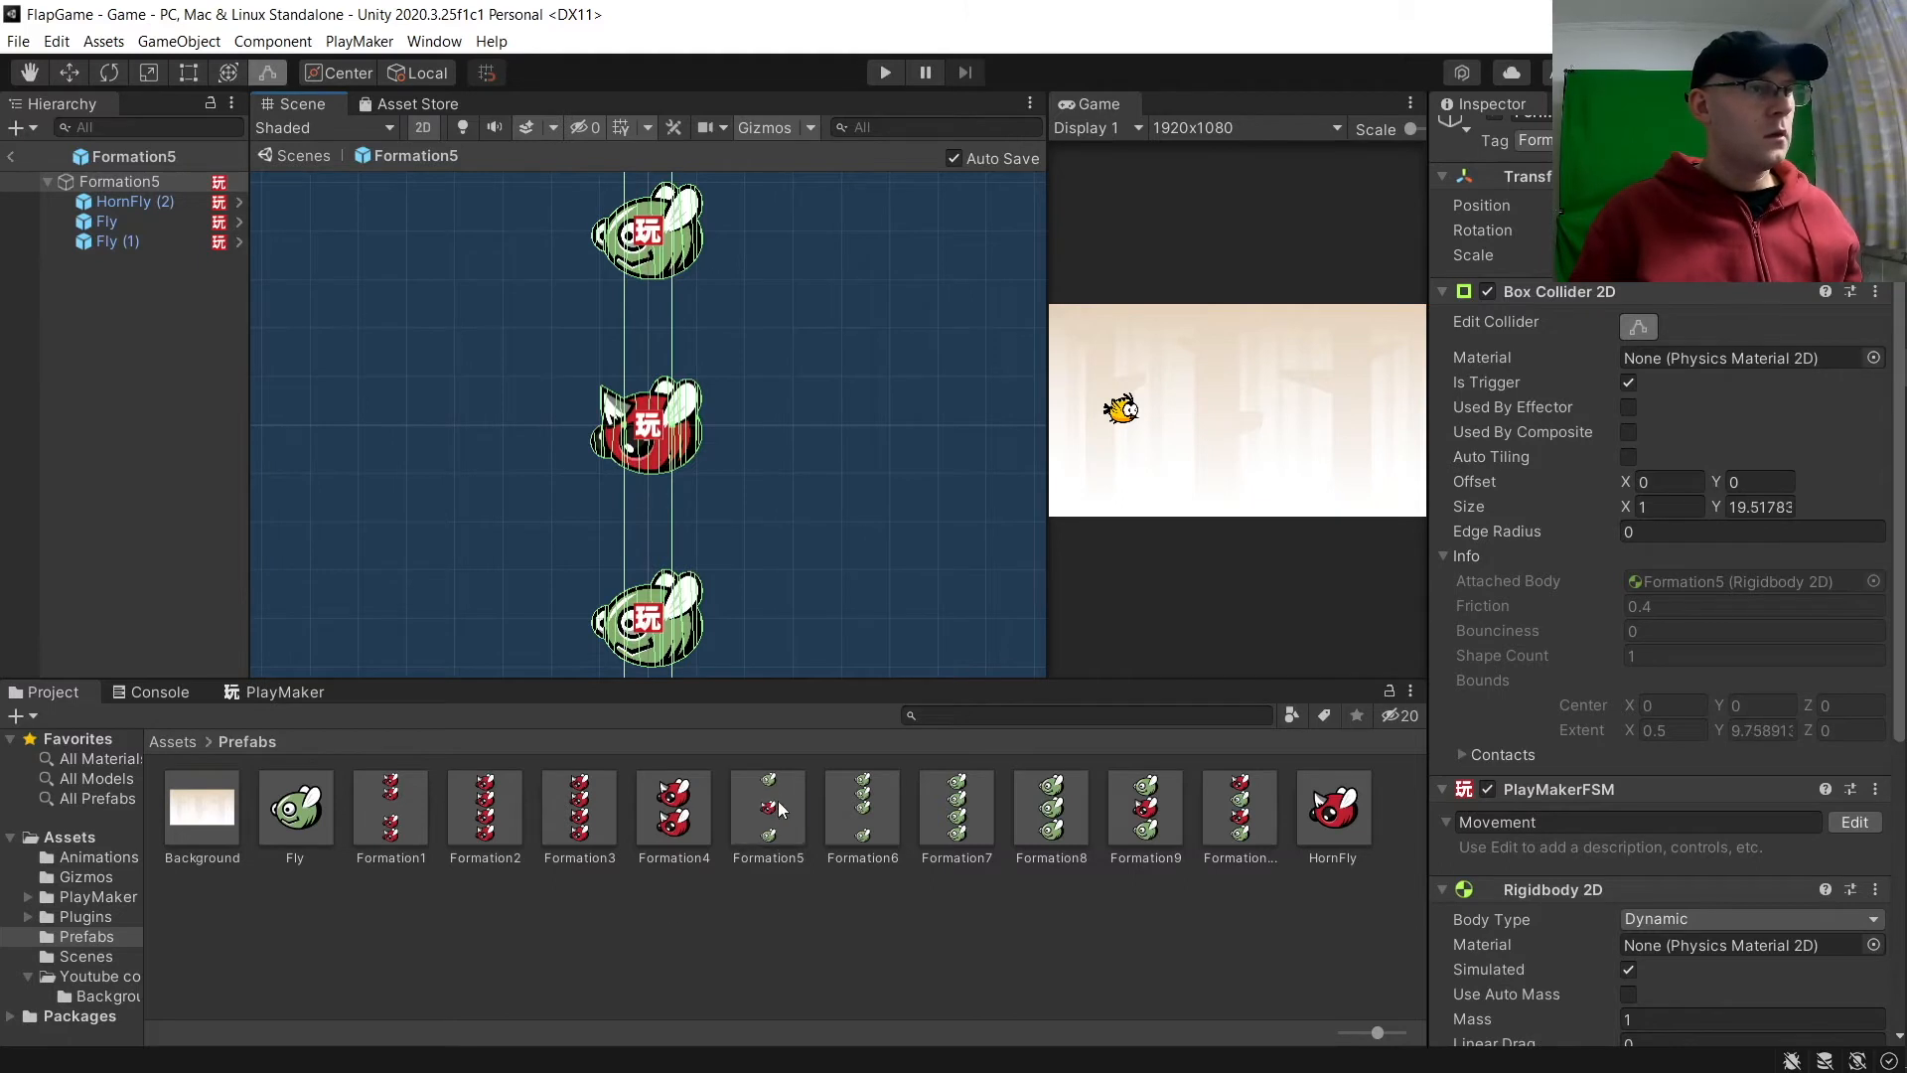
Step: Open the Formation6 prefab and stretch its Box Collider 2D symmetrically to a height of about 14.72, past the flies at both ends
{"action": "double_click", "coordinate": [880, 798]}
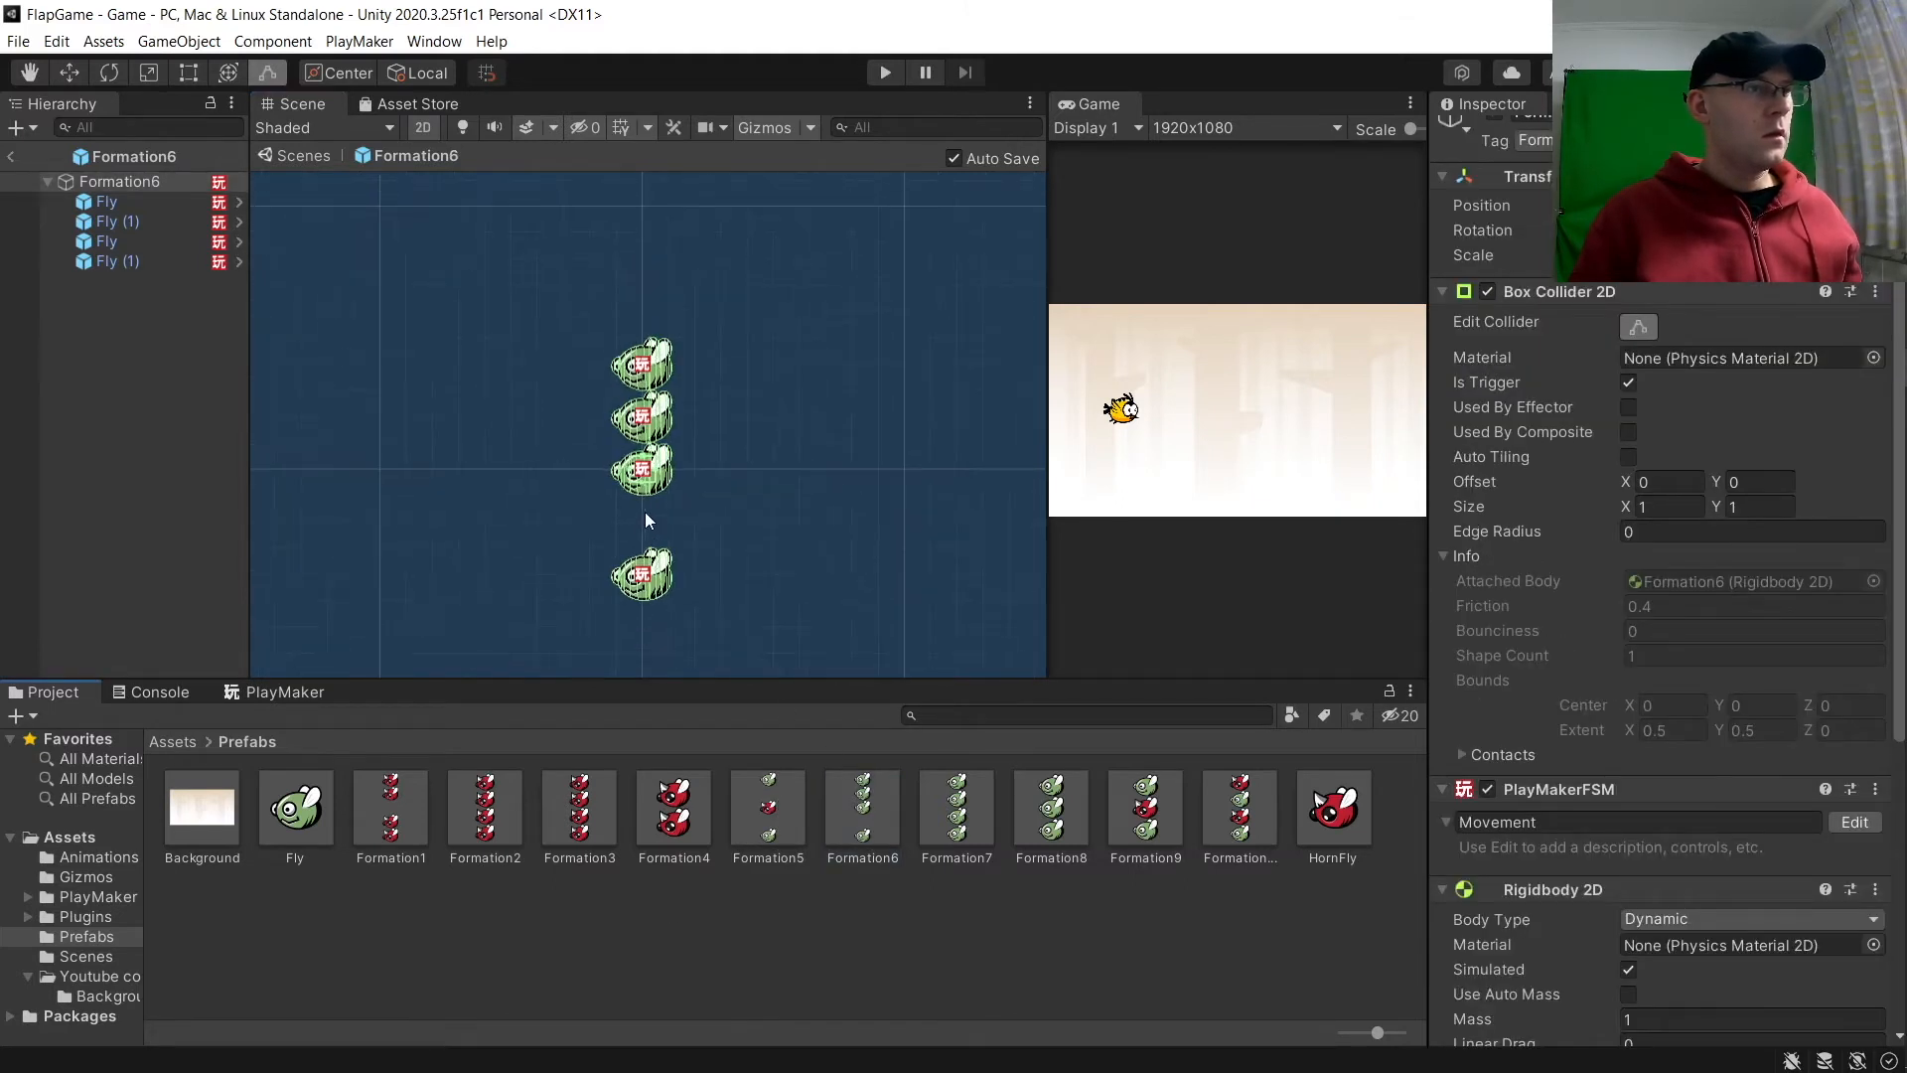
{"action": "scroll", "coordinate": [647, 489], "scroll_direction": "up", "scroll_amount": 2}
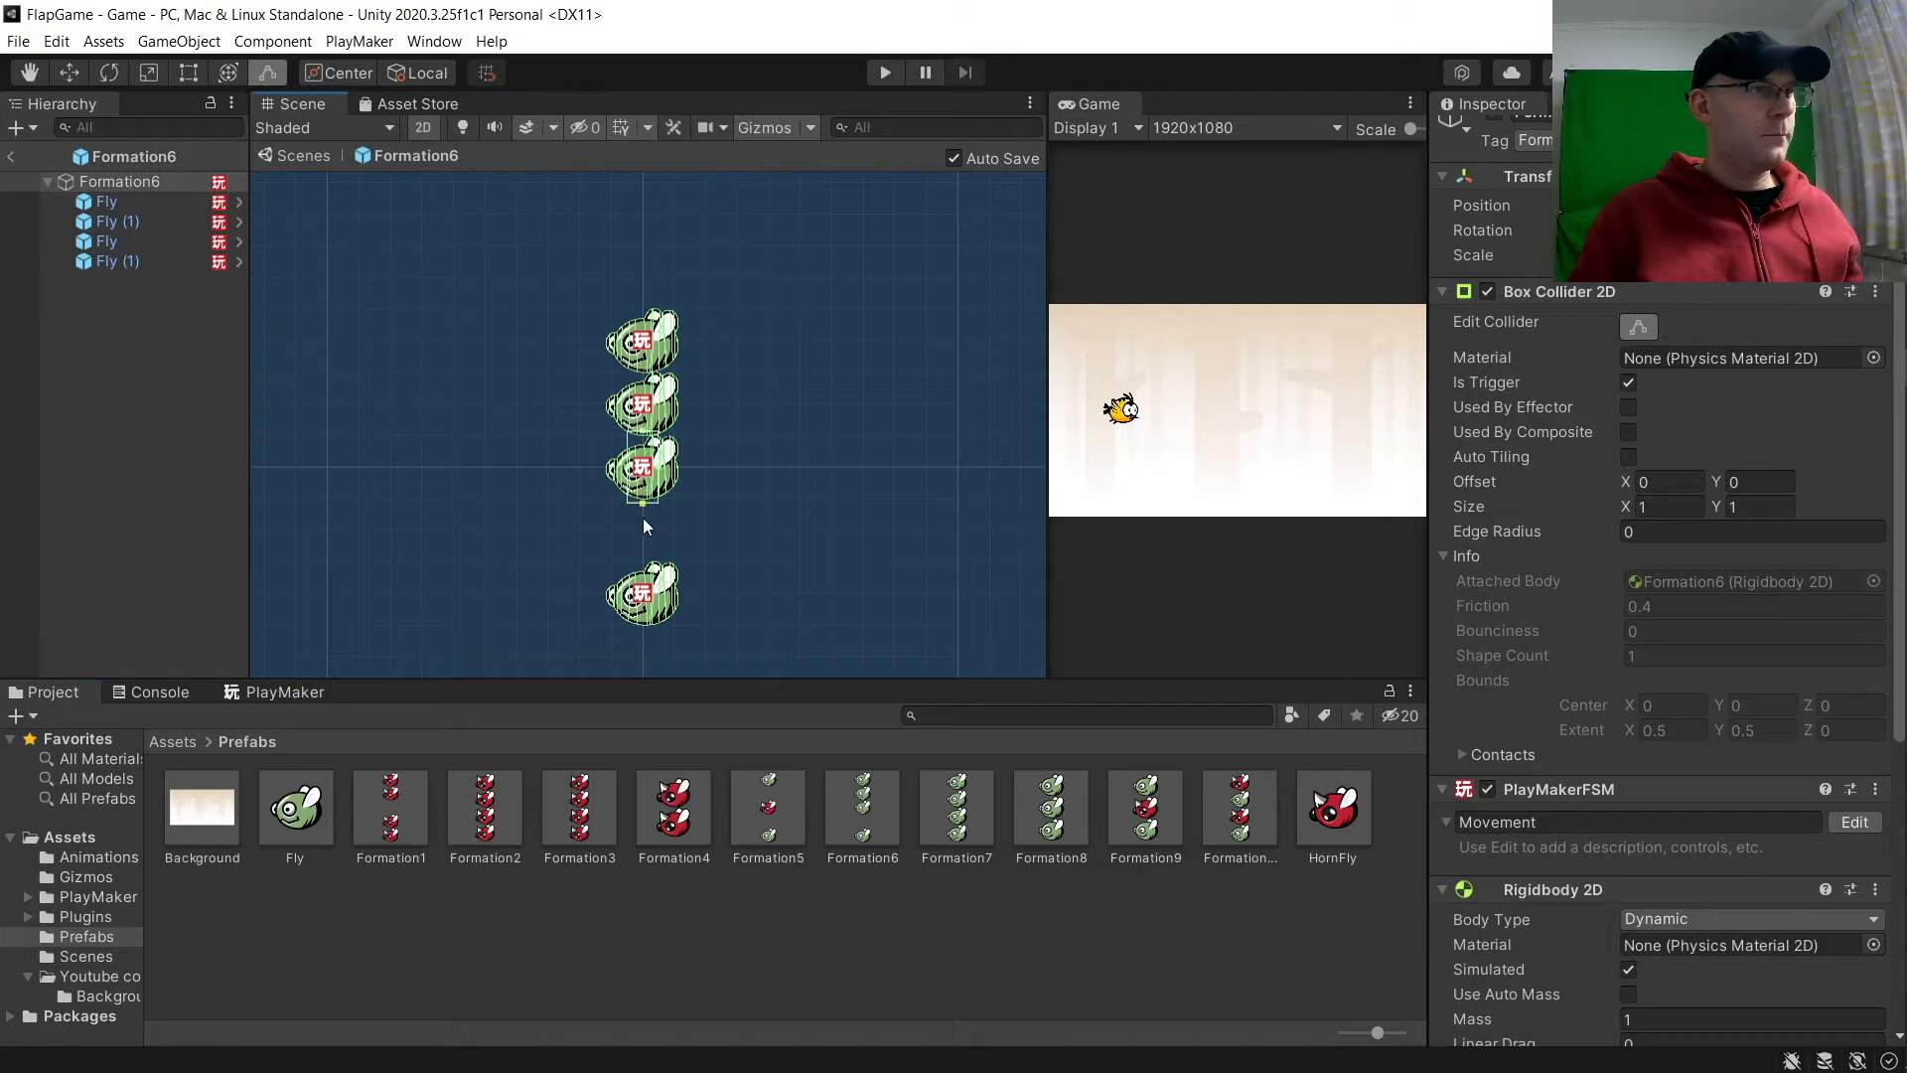
{"action": "scroll", "coordinate": [644, 486], "scroll_direction": "down", "scroll_amount": 1}
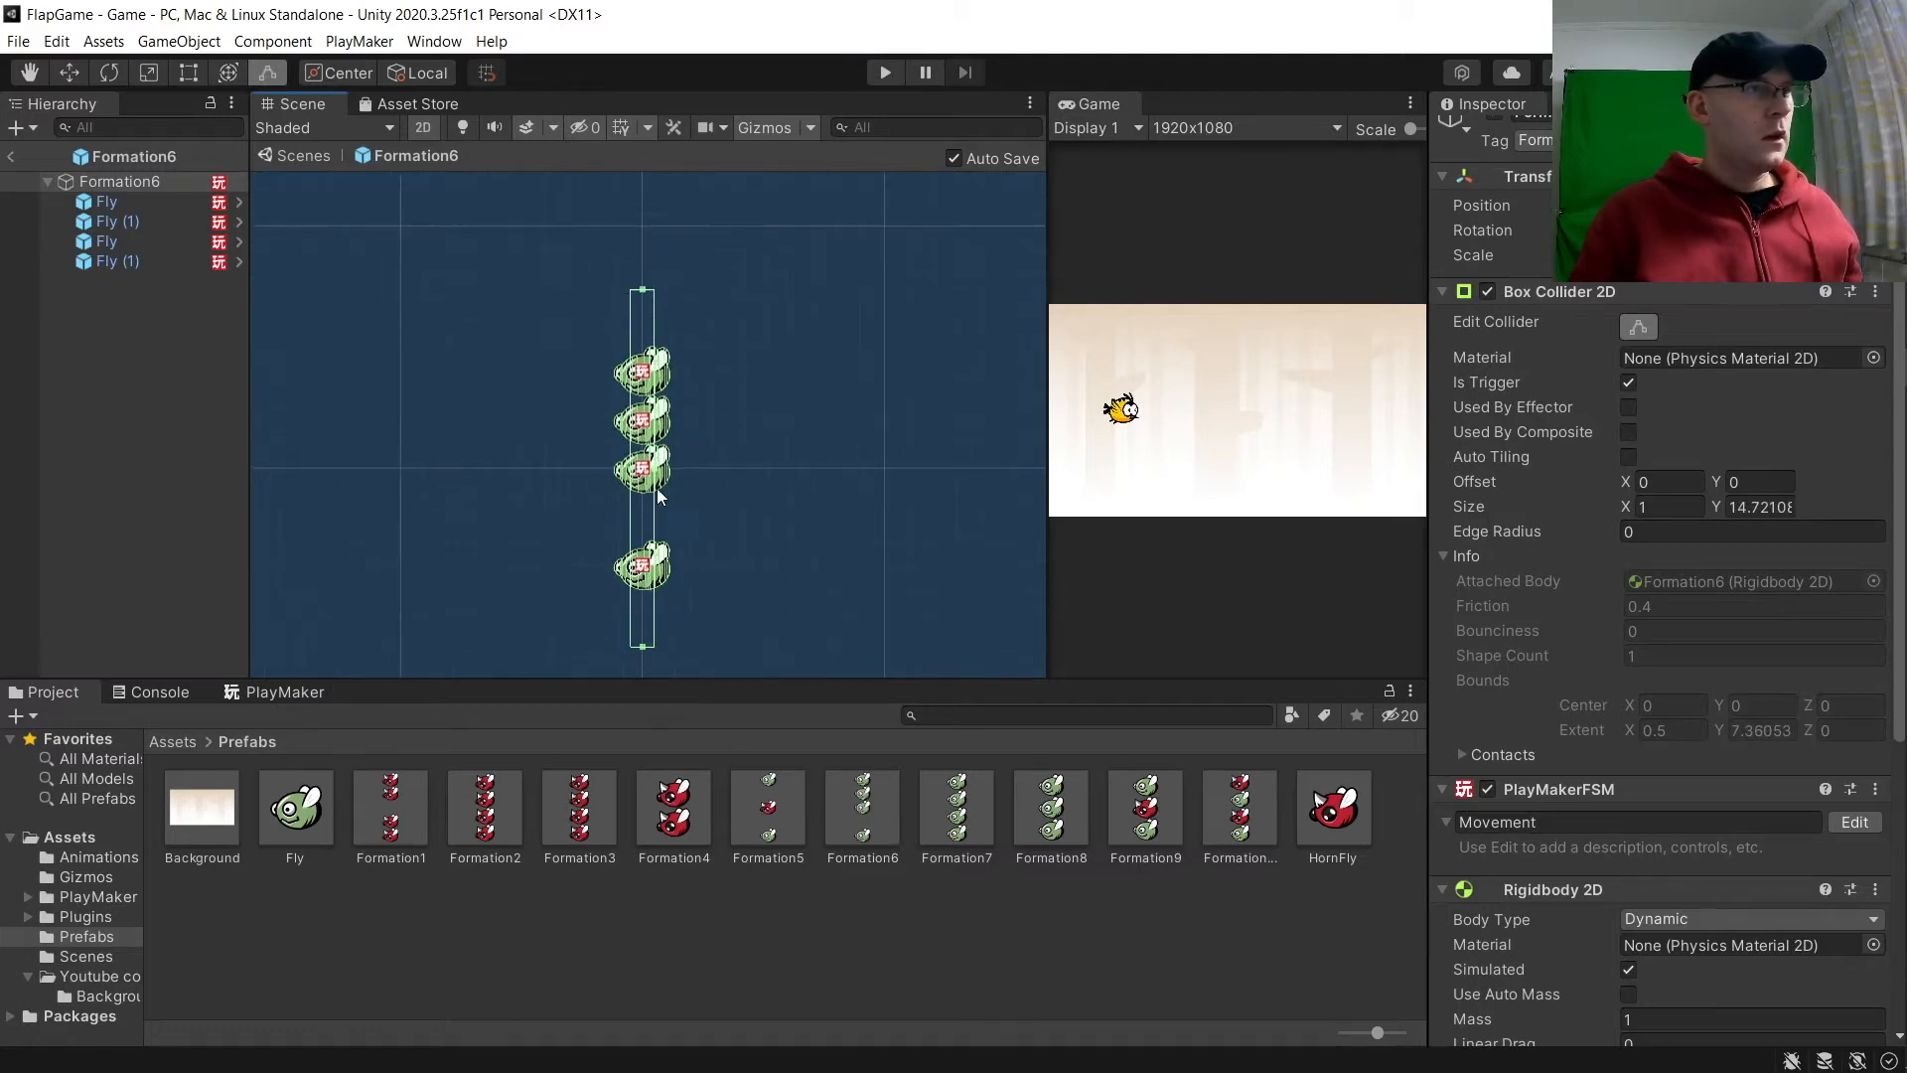
{"action": "scroll", "coordinate": [644, 485], "scroll_direction": "down", "scroll_amount": 1}
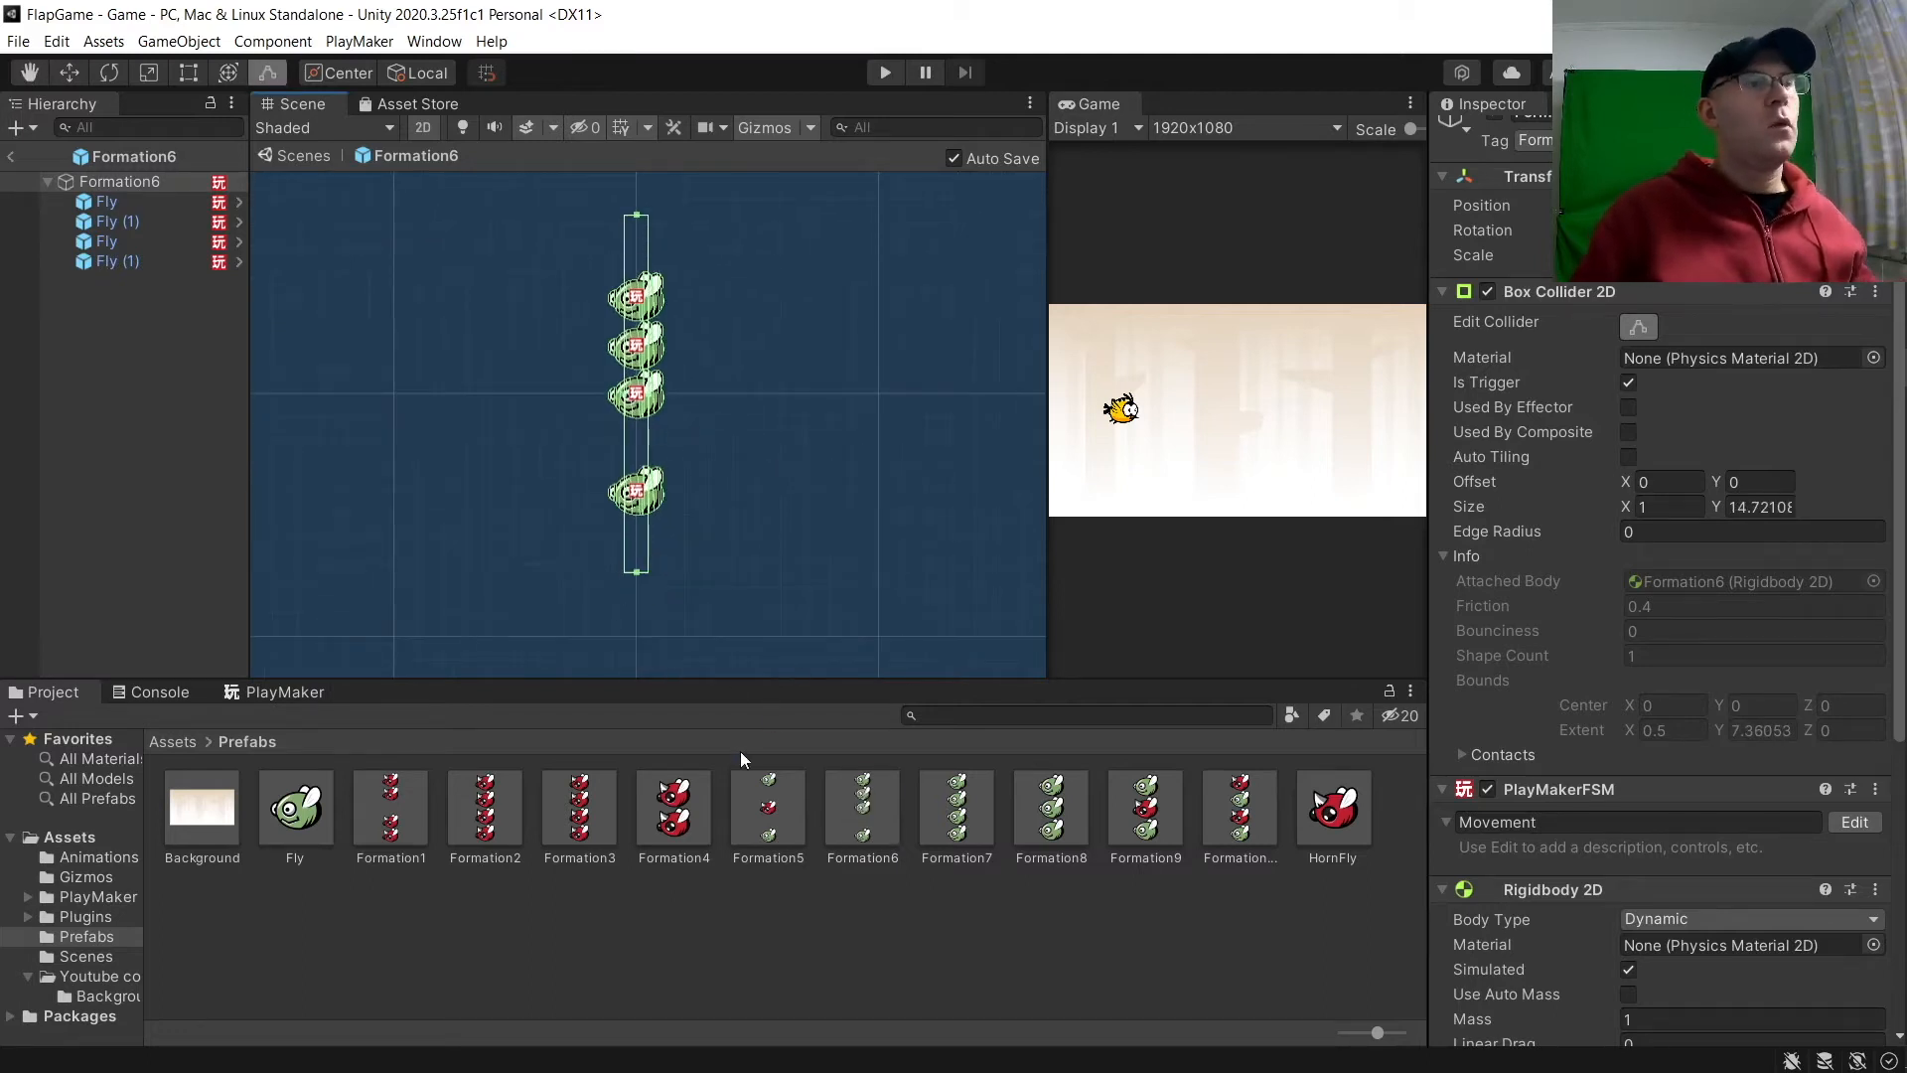
{"action": "double_click", "coordinate": [874, 817]}
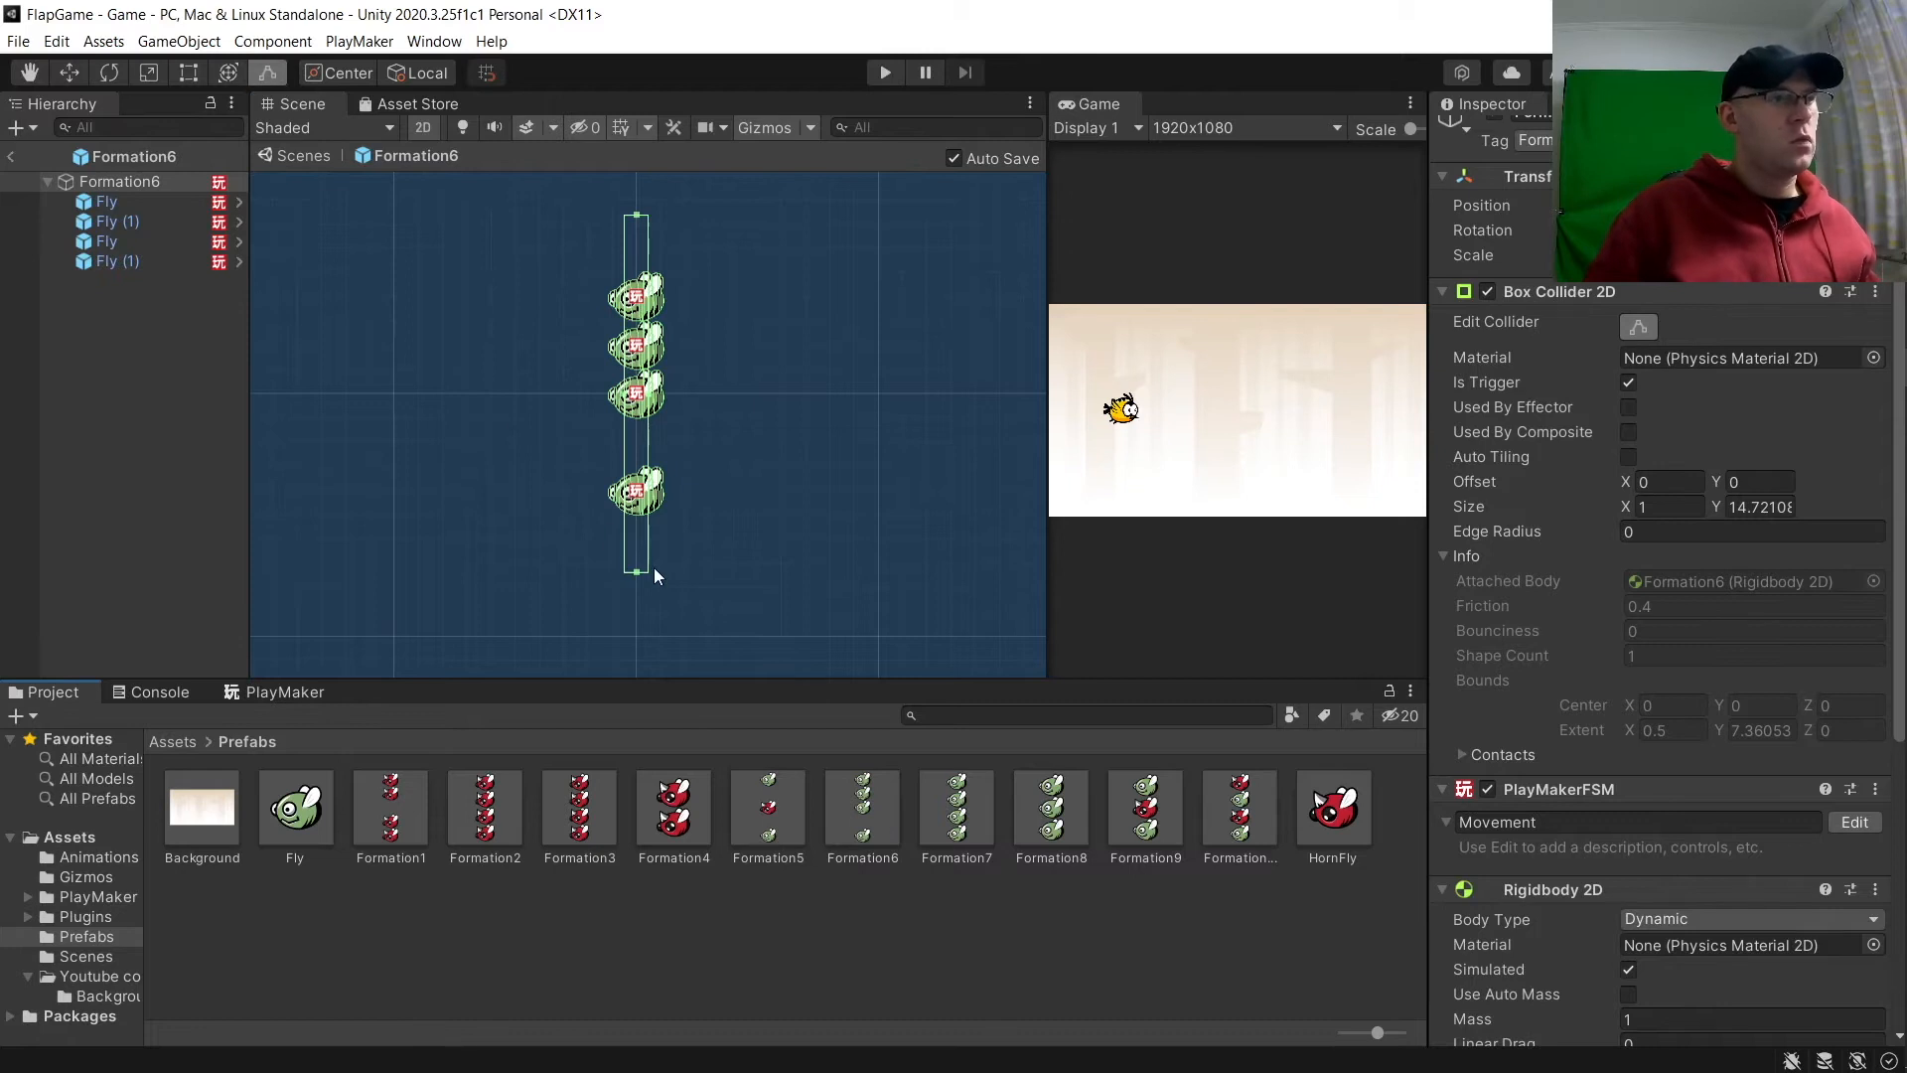
Step: Open the Formation7 prefab and stretch its Box Collider 2D symmetrically to a height of about 20.39, well beyond the flies
{"action": "double_click", "coordinate": [960, 809]}
{"action": "scroll", "coordinate": [646, 428], "scroll_direction": "down", "scroll_amount": 2}
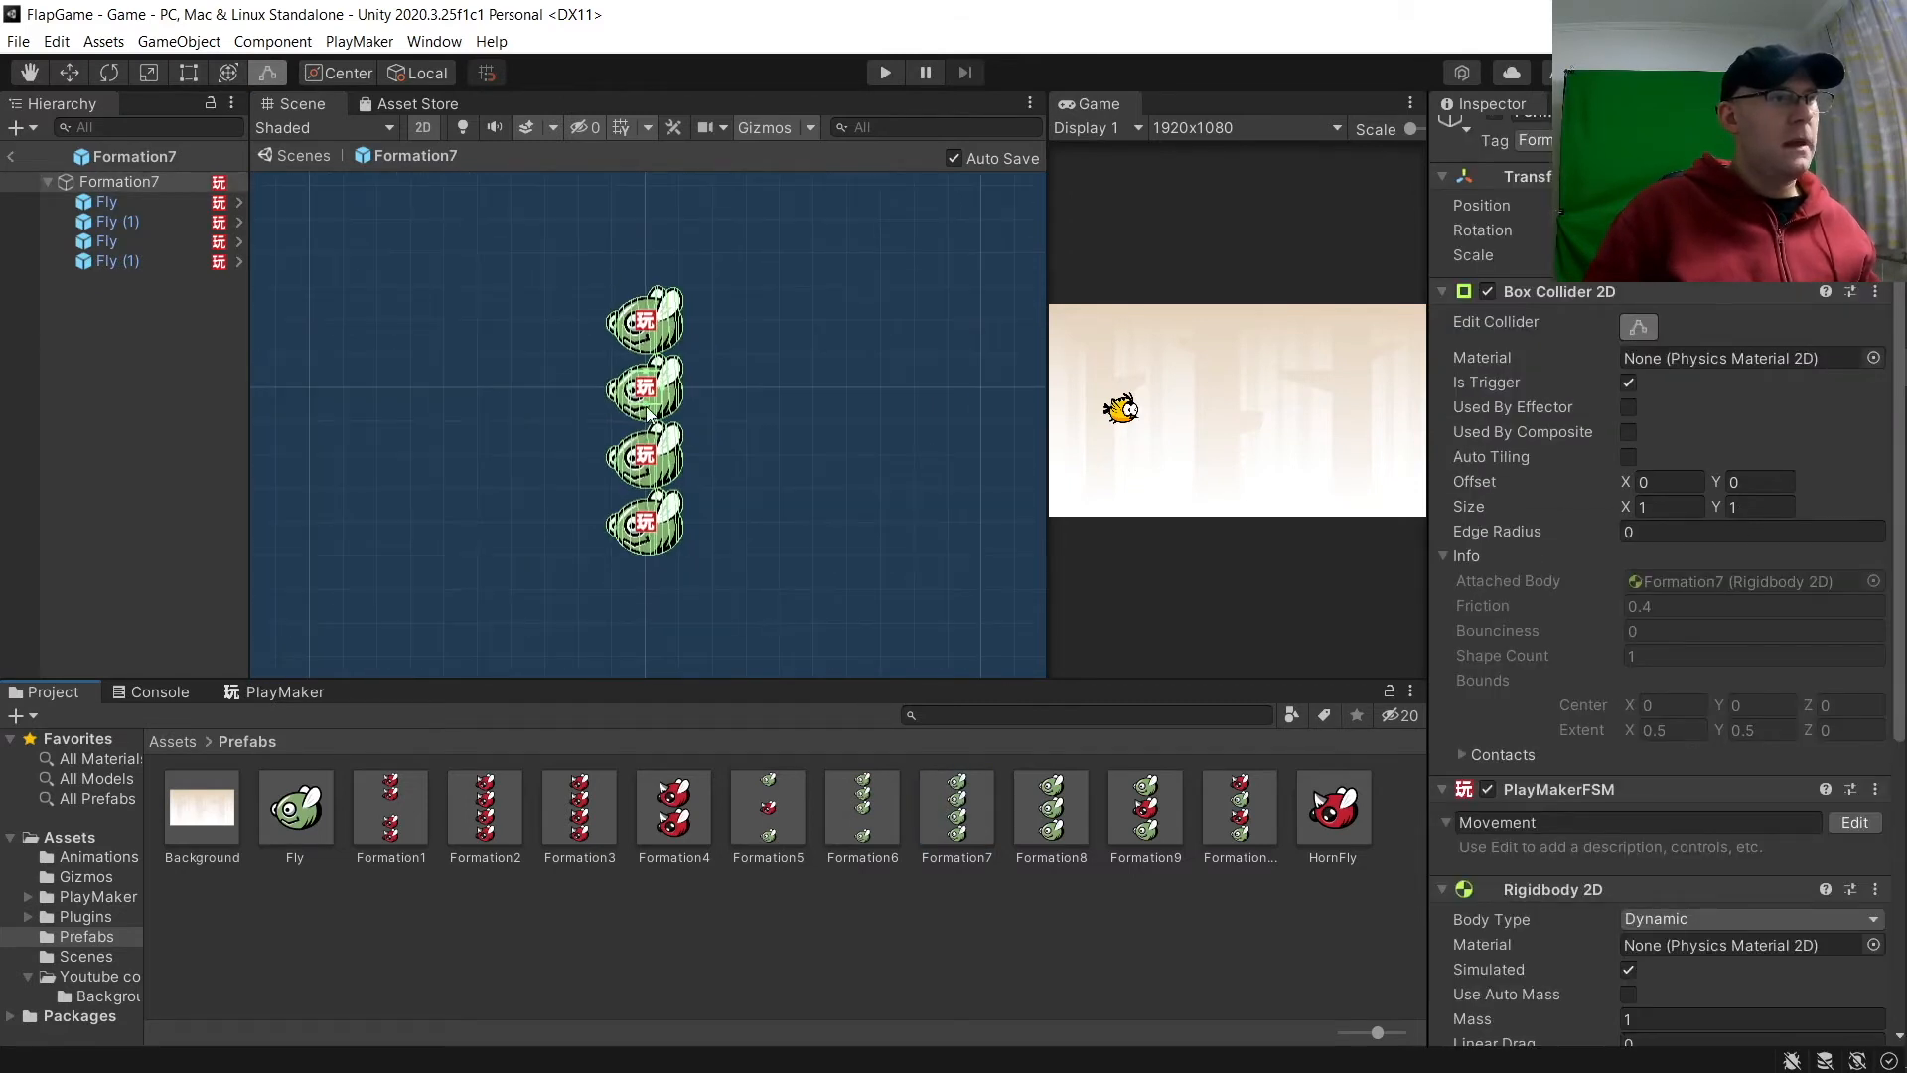
{"action": "left_click_drag", "start_coordinate": [648, 410], "coordinate": [658, 735]}
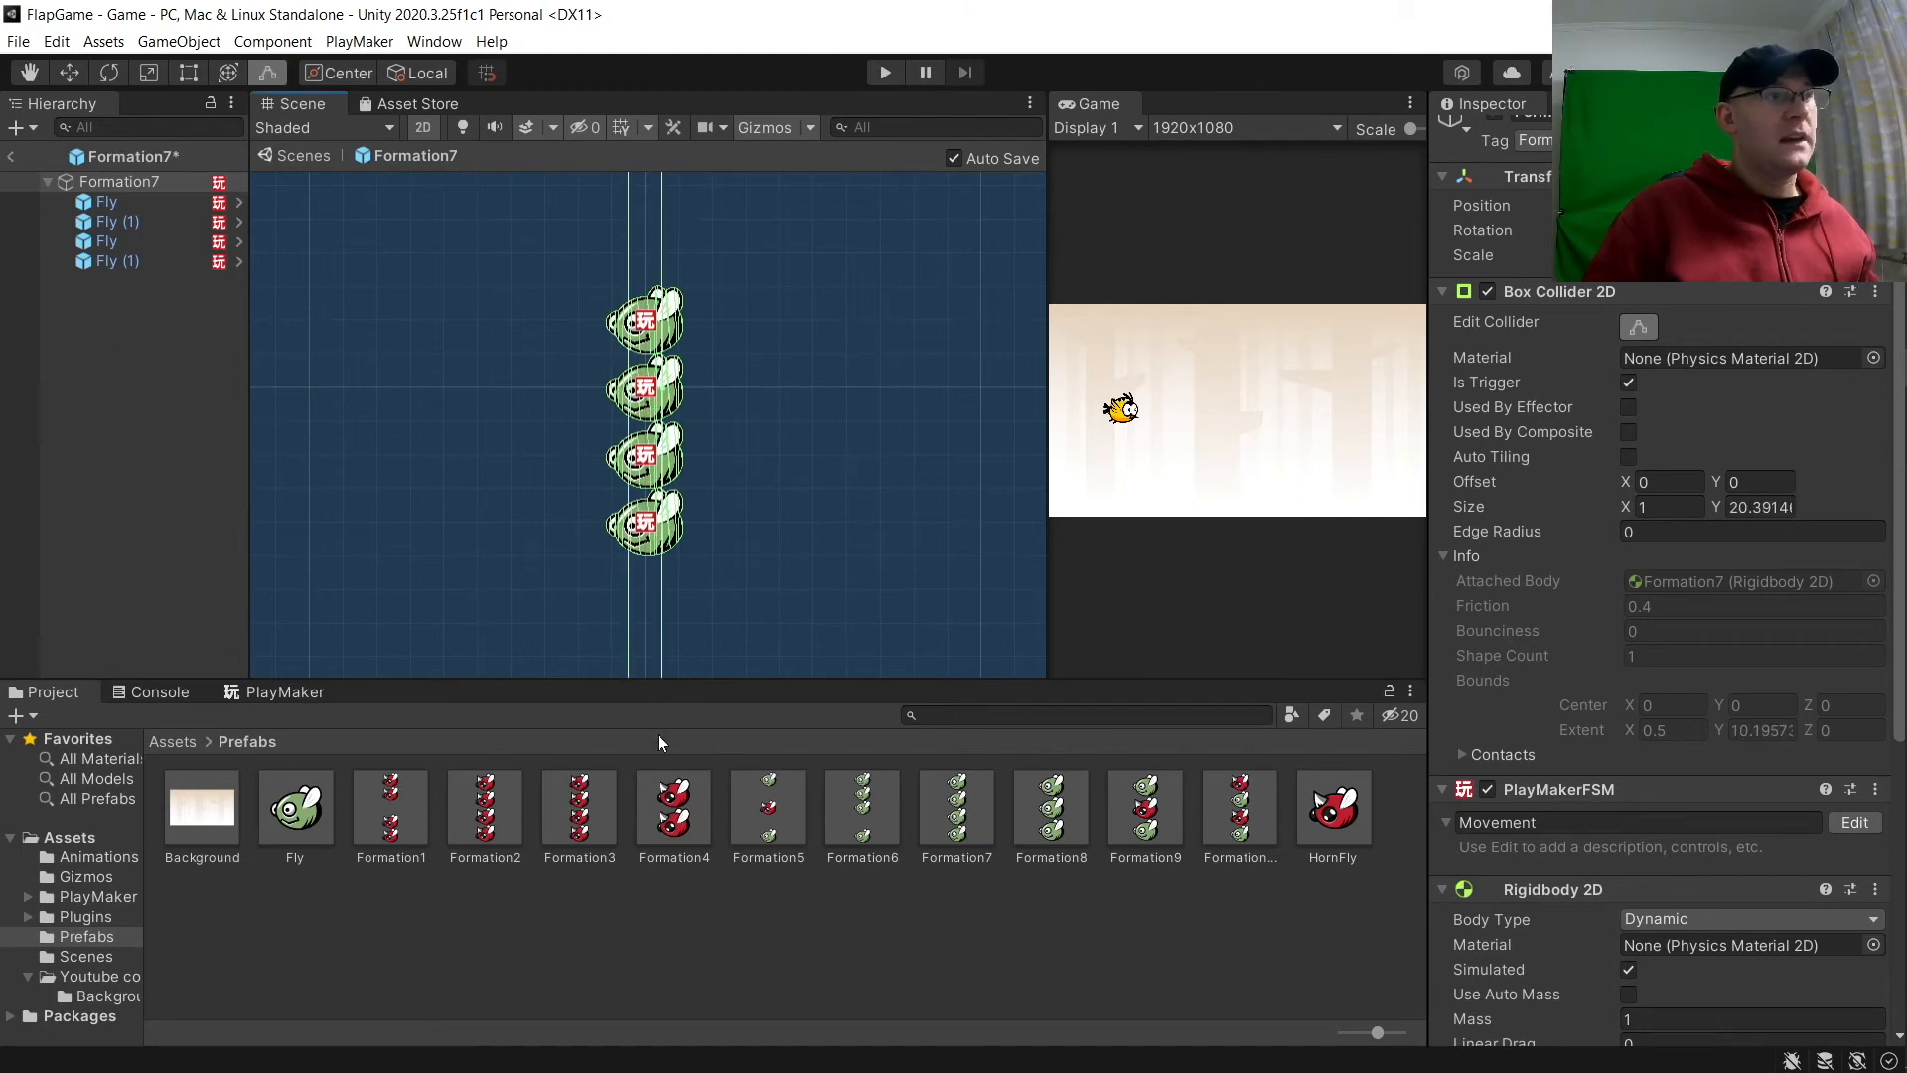
{"action": "scroll", "coordinate": [666, 469], "scroll_direction": "down", "scroll_amount": 3}
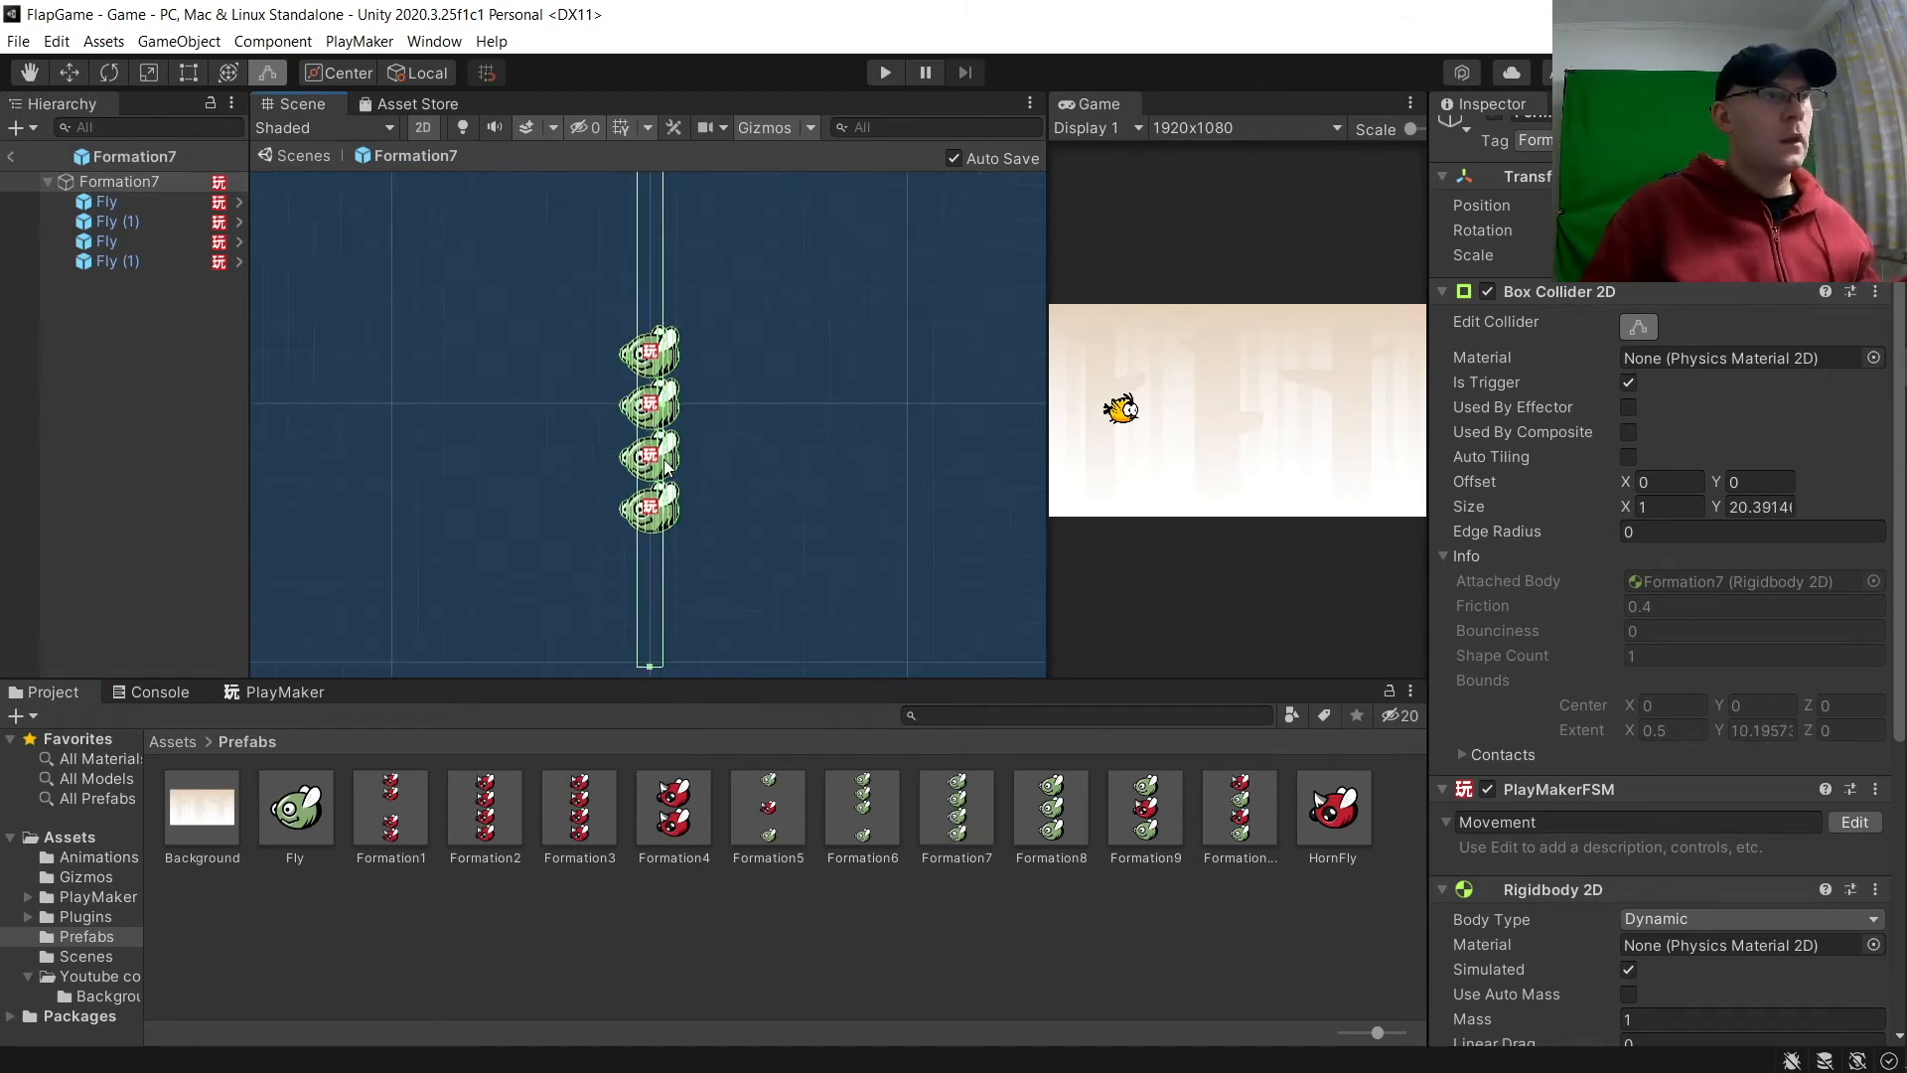
{"action": "scroll", "coordinate": [658, 417], "scroll_direction": "up", "scroll_amount": 1}
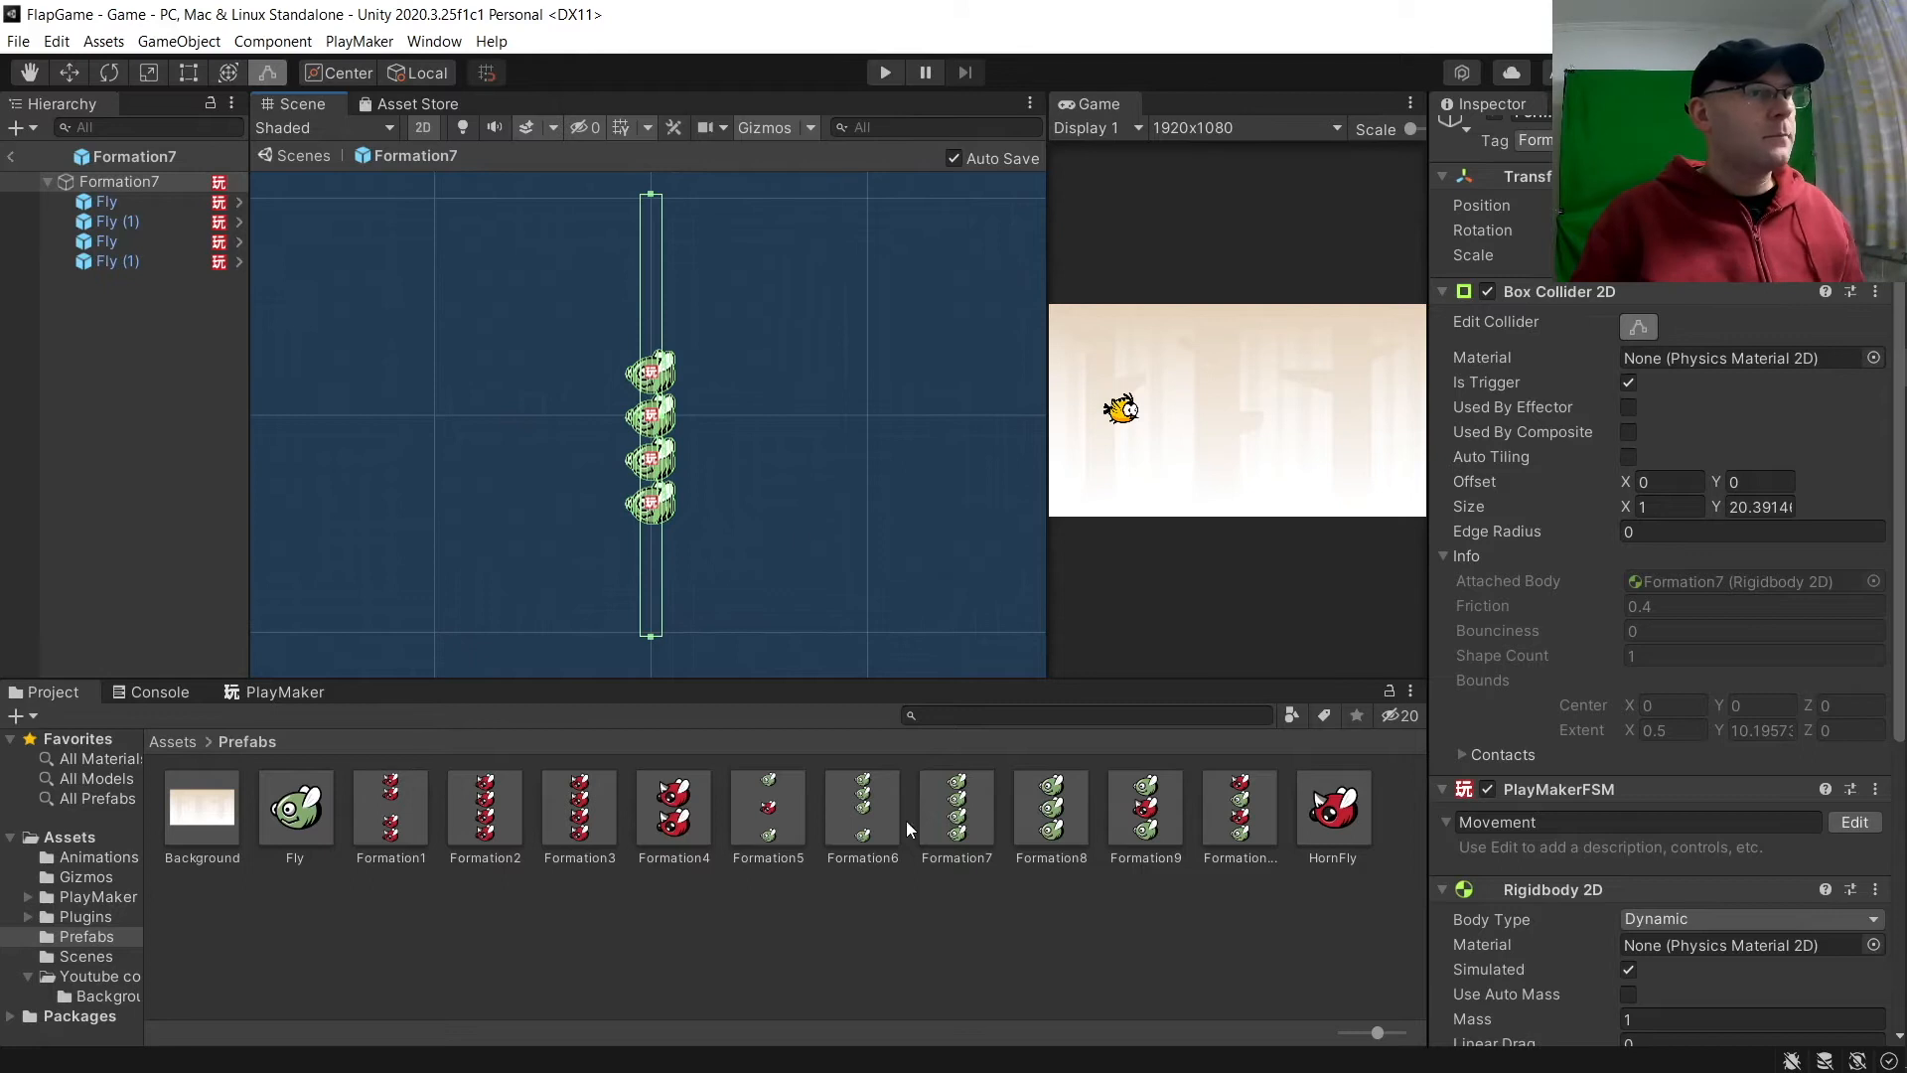
Step: Open the Formation8 prefab and stretch its Box Collider 2D symmetrically about its centre to a height of about 16.77
{"action": "double_click", "coordinate": [1050, 807]}
{"action": "scroll", "coordinate": [664, 474], "scroll_direction": "down", "scroll_amount": 2}
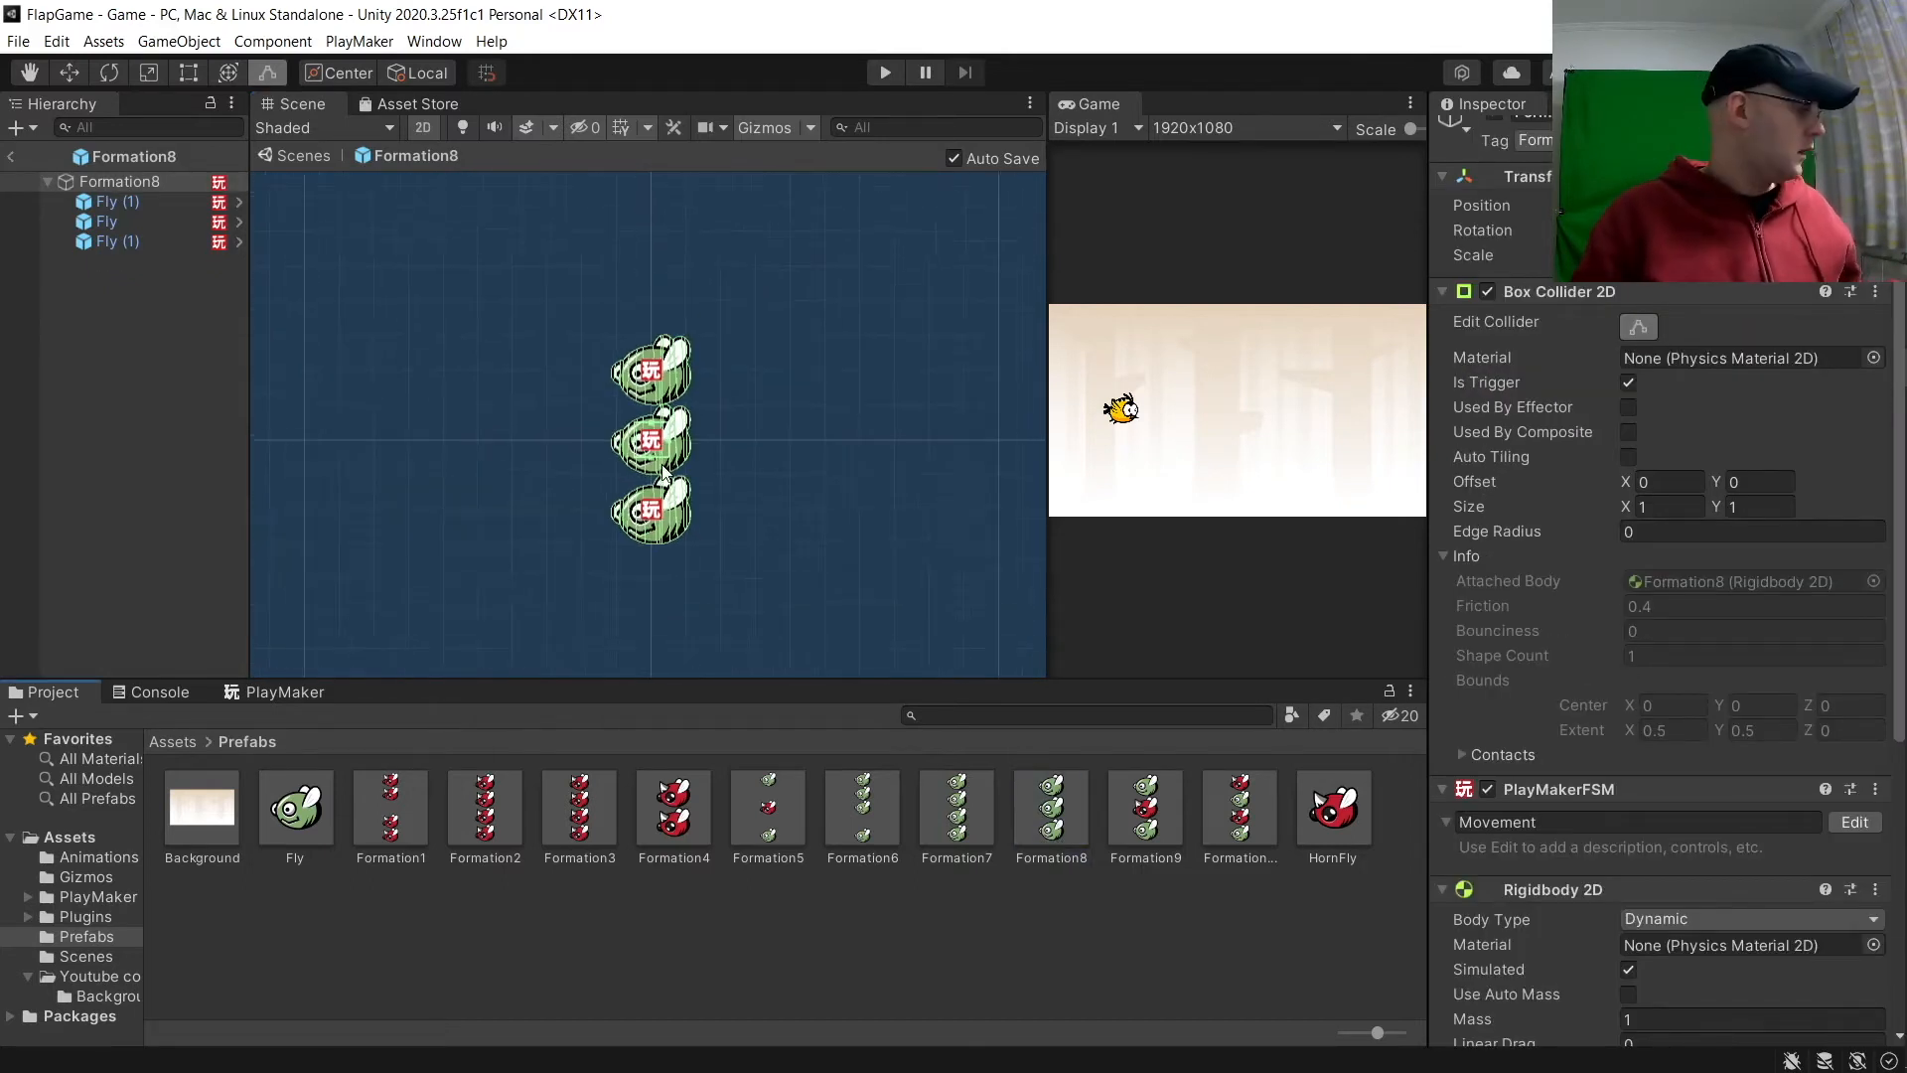
{"action": "left_click_drag", "start_coordinate": [653, 464], "coordinate": [680, 666]}
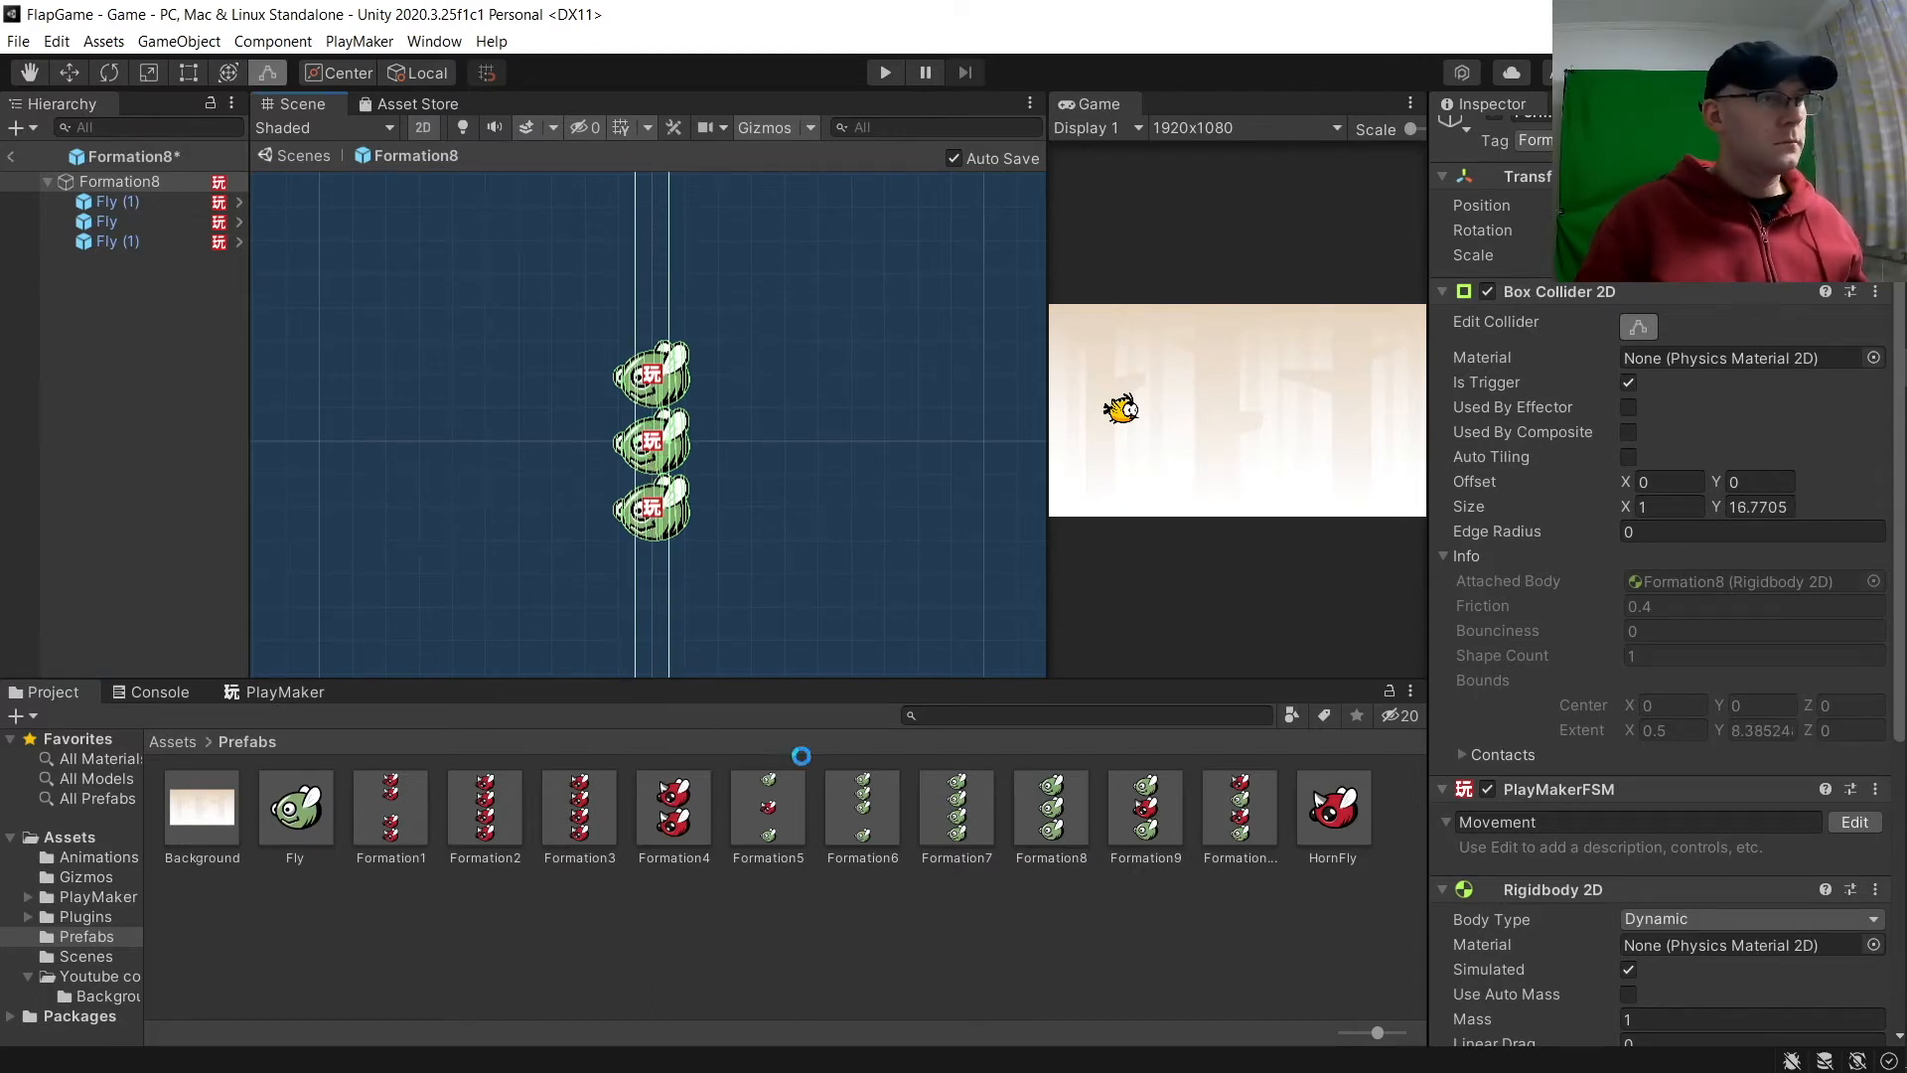
Step: Open the Formation9 prefab, stretch its Box Collider 2D symmetrically to a height of about 14.24, and finish editing the collider
{"action": "double_click", "coordinate": [1133, 809]}
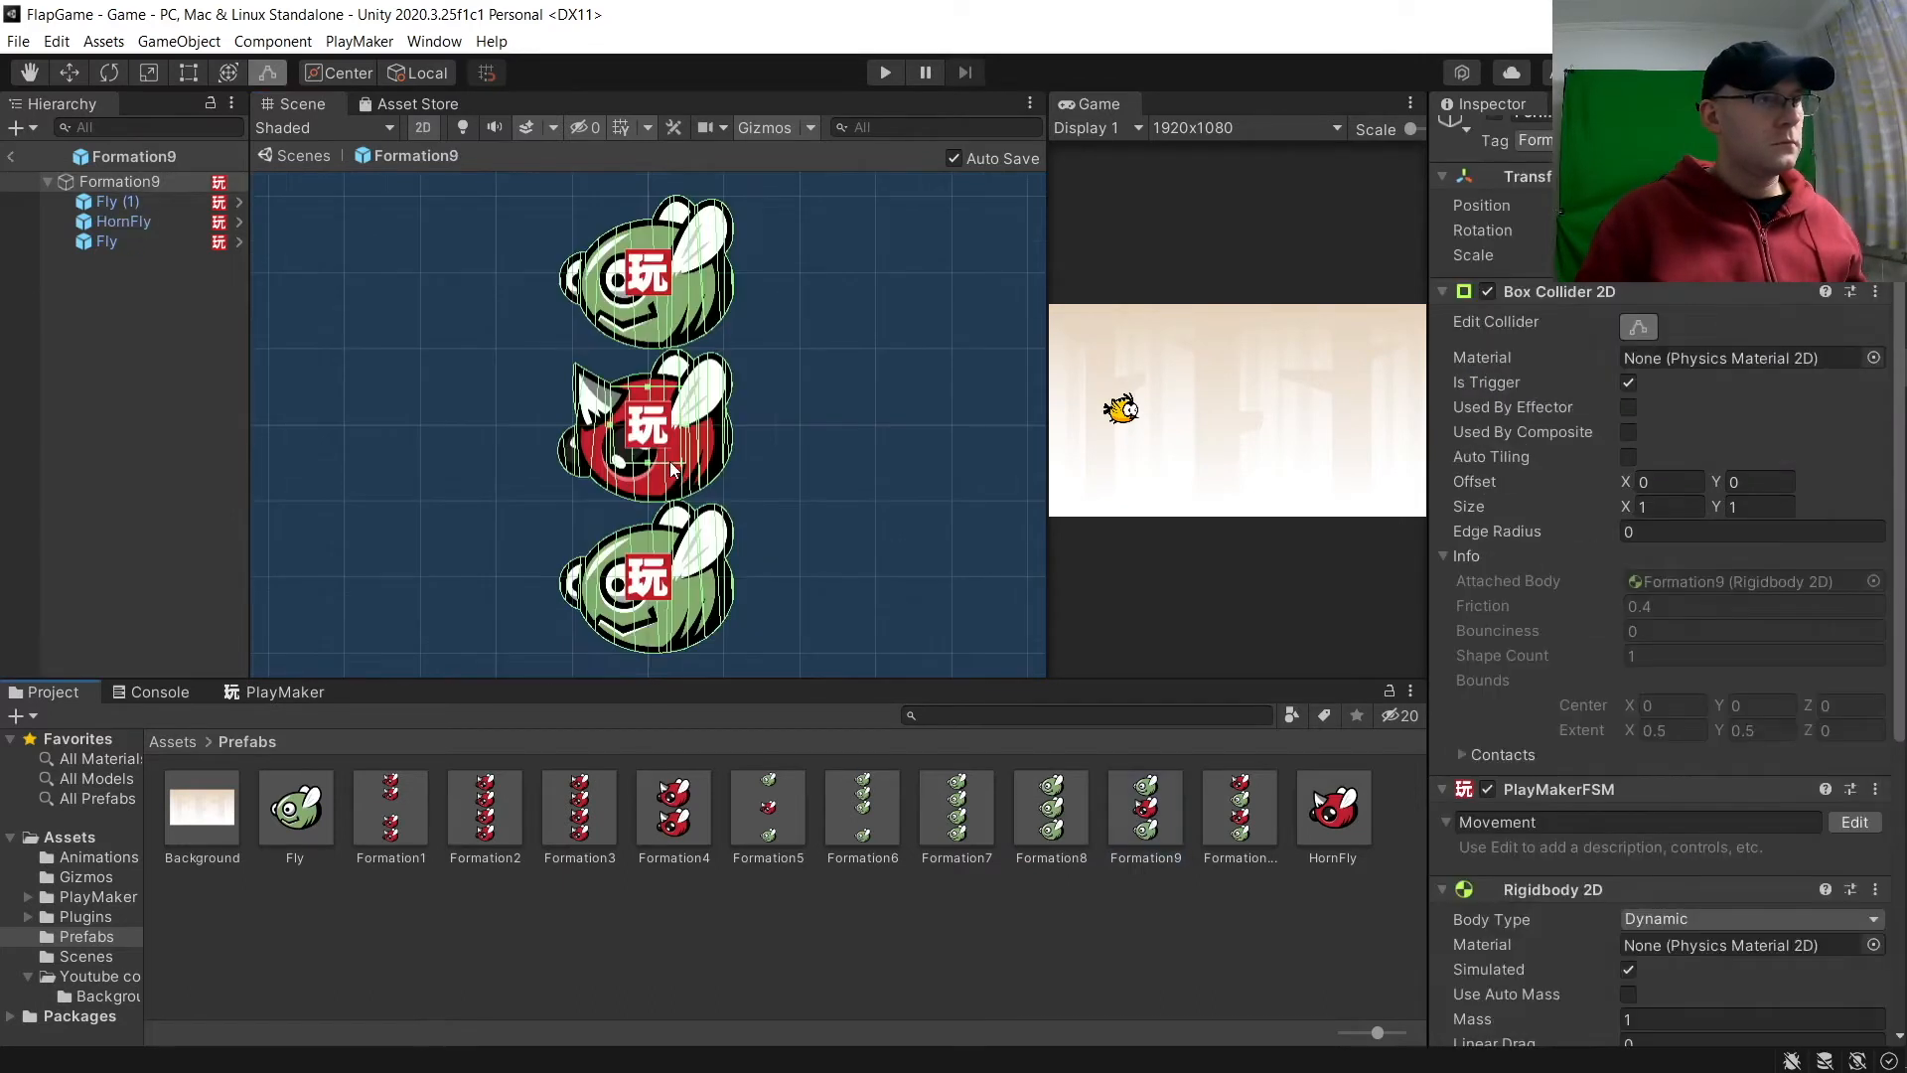
{"action": "scroll", "coordinate": [652, 456], "scroll_direction": "down", "scroll_amount": 3}
{"action": "left_click_drag", "start_coordinate": [653, 464], "coordinate": [652, 762]}
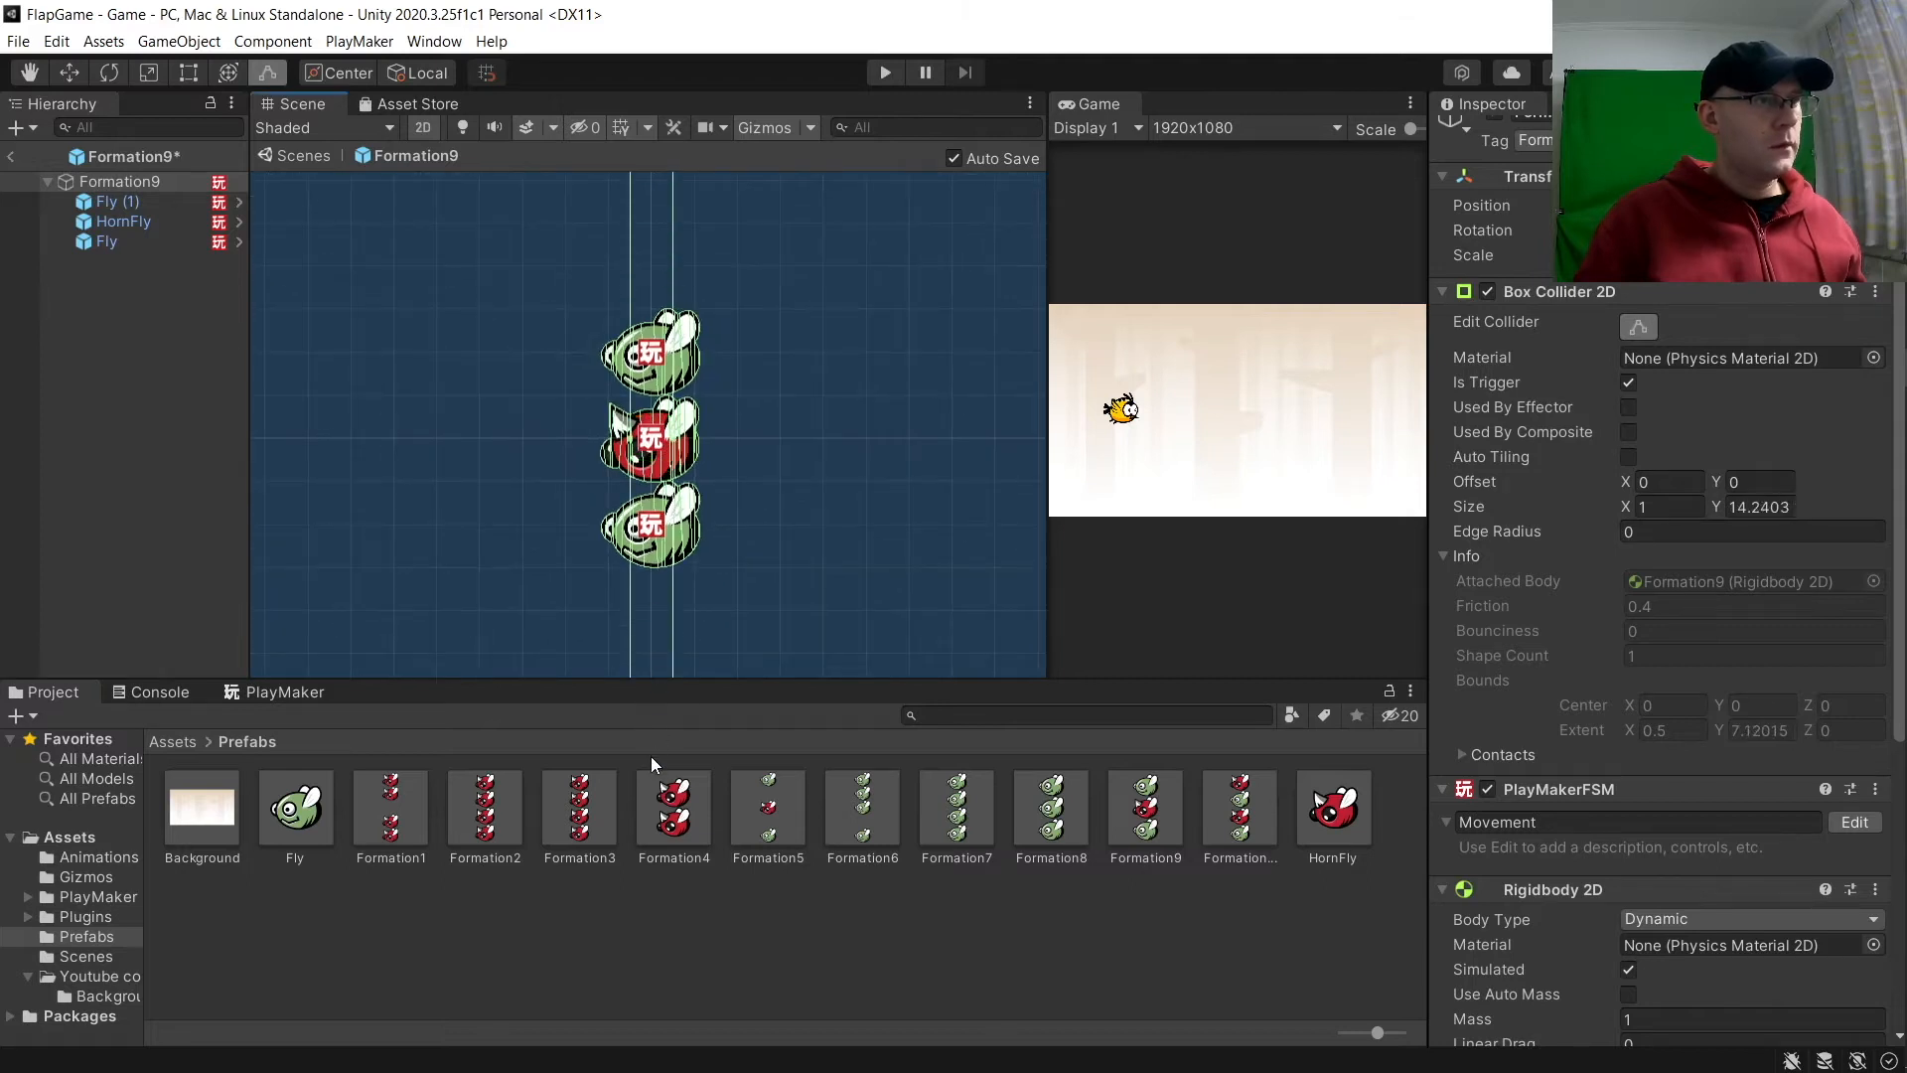
{"action": "left_click", "coordinate": [763, 623]}
Step: Open the Formation10 prefab for editing
{"action": "left_click", "coordinate": [1241, 807]}
{"action": "scroll", "coordinate": [660, 487], "scroll_direction": "down", "scroll_amount": 1}
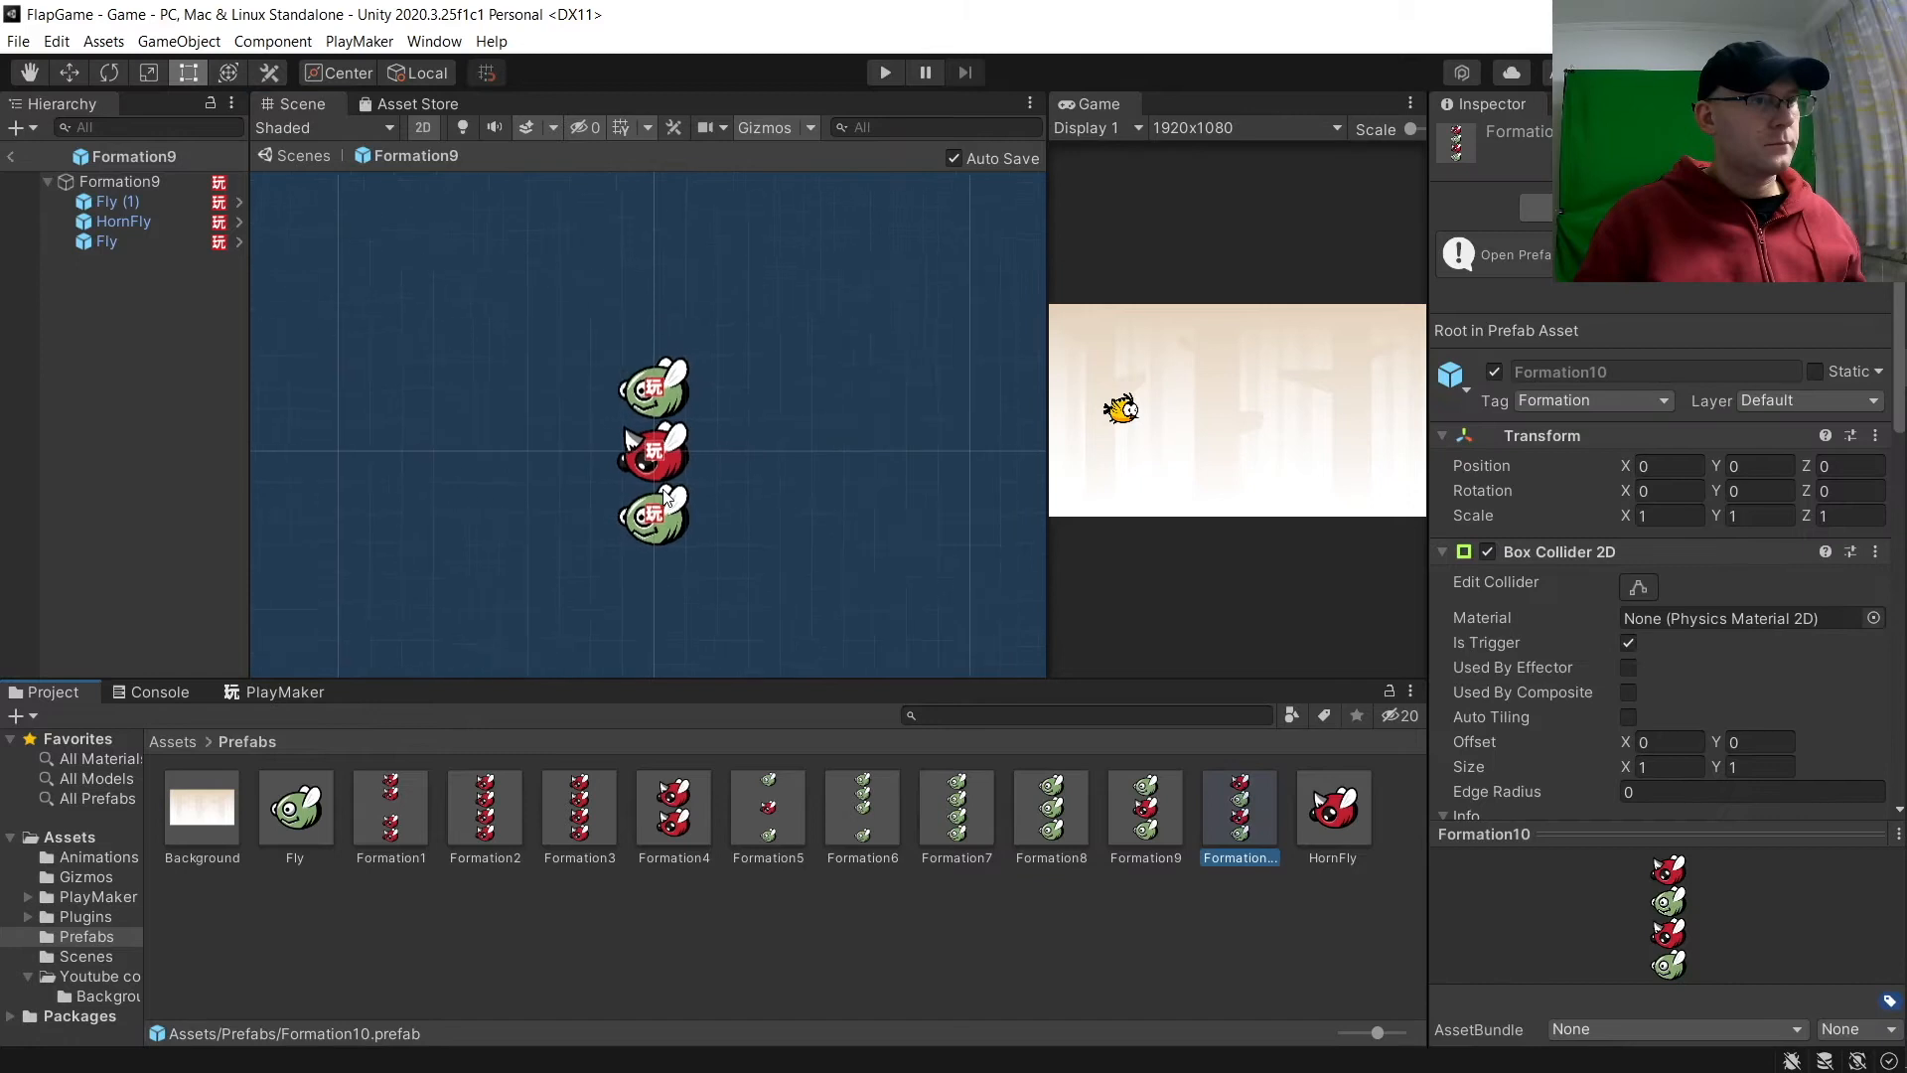
{"action": "double_click", "coordinate": [1234, 792]}
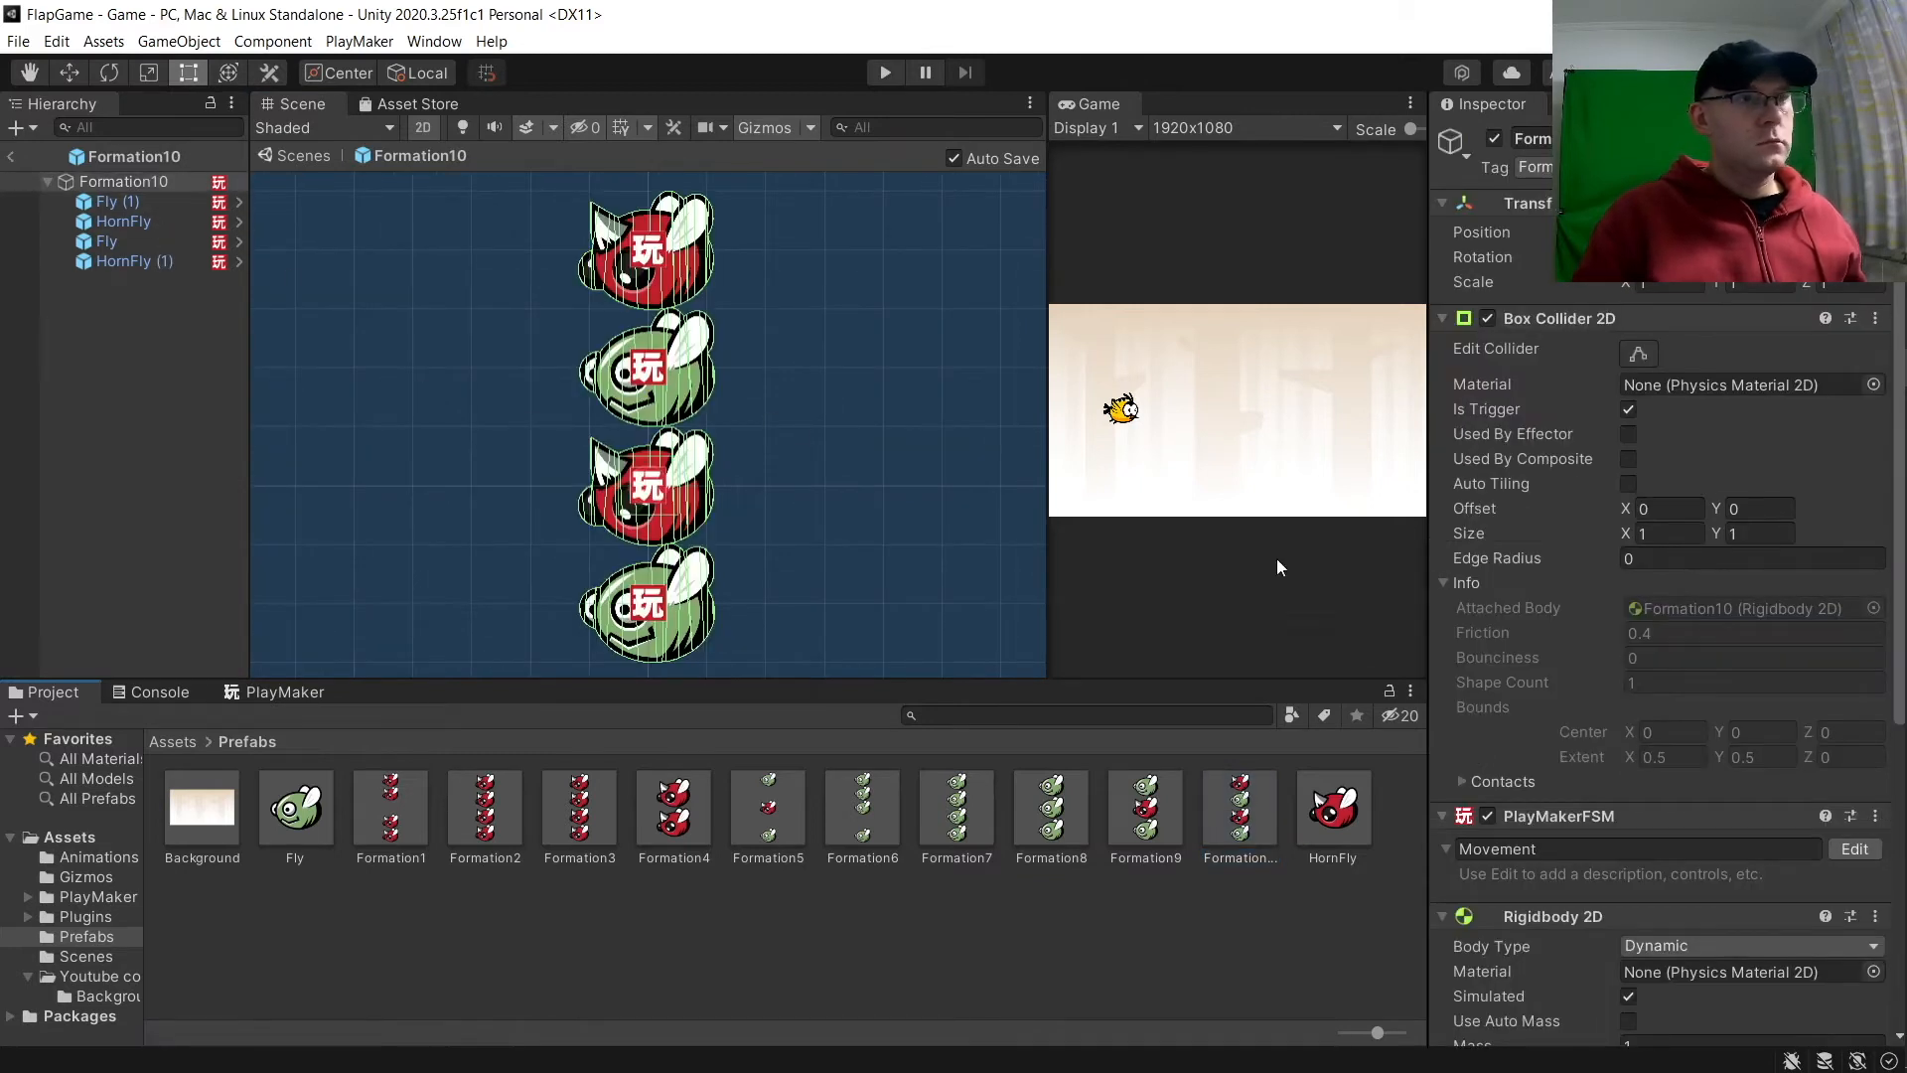
{"action": "left_click", "coordinate": [1639, 354]}
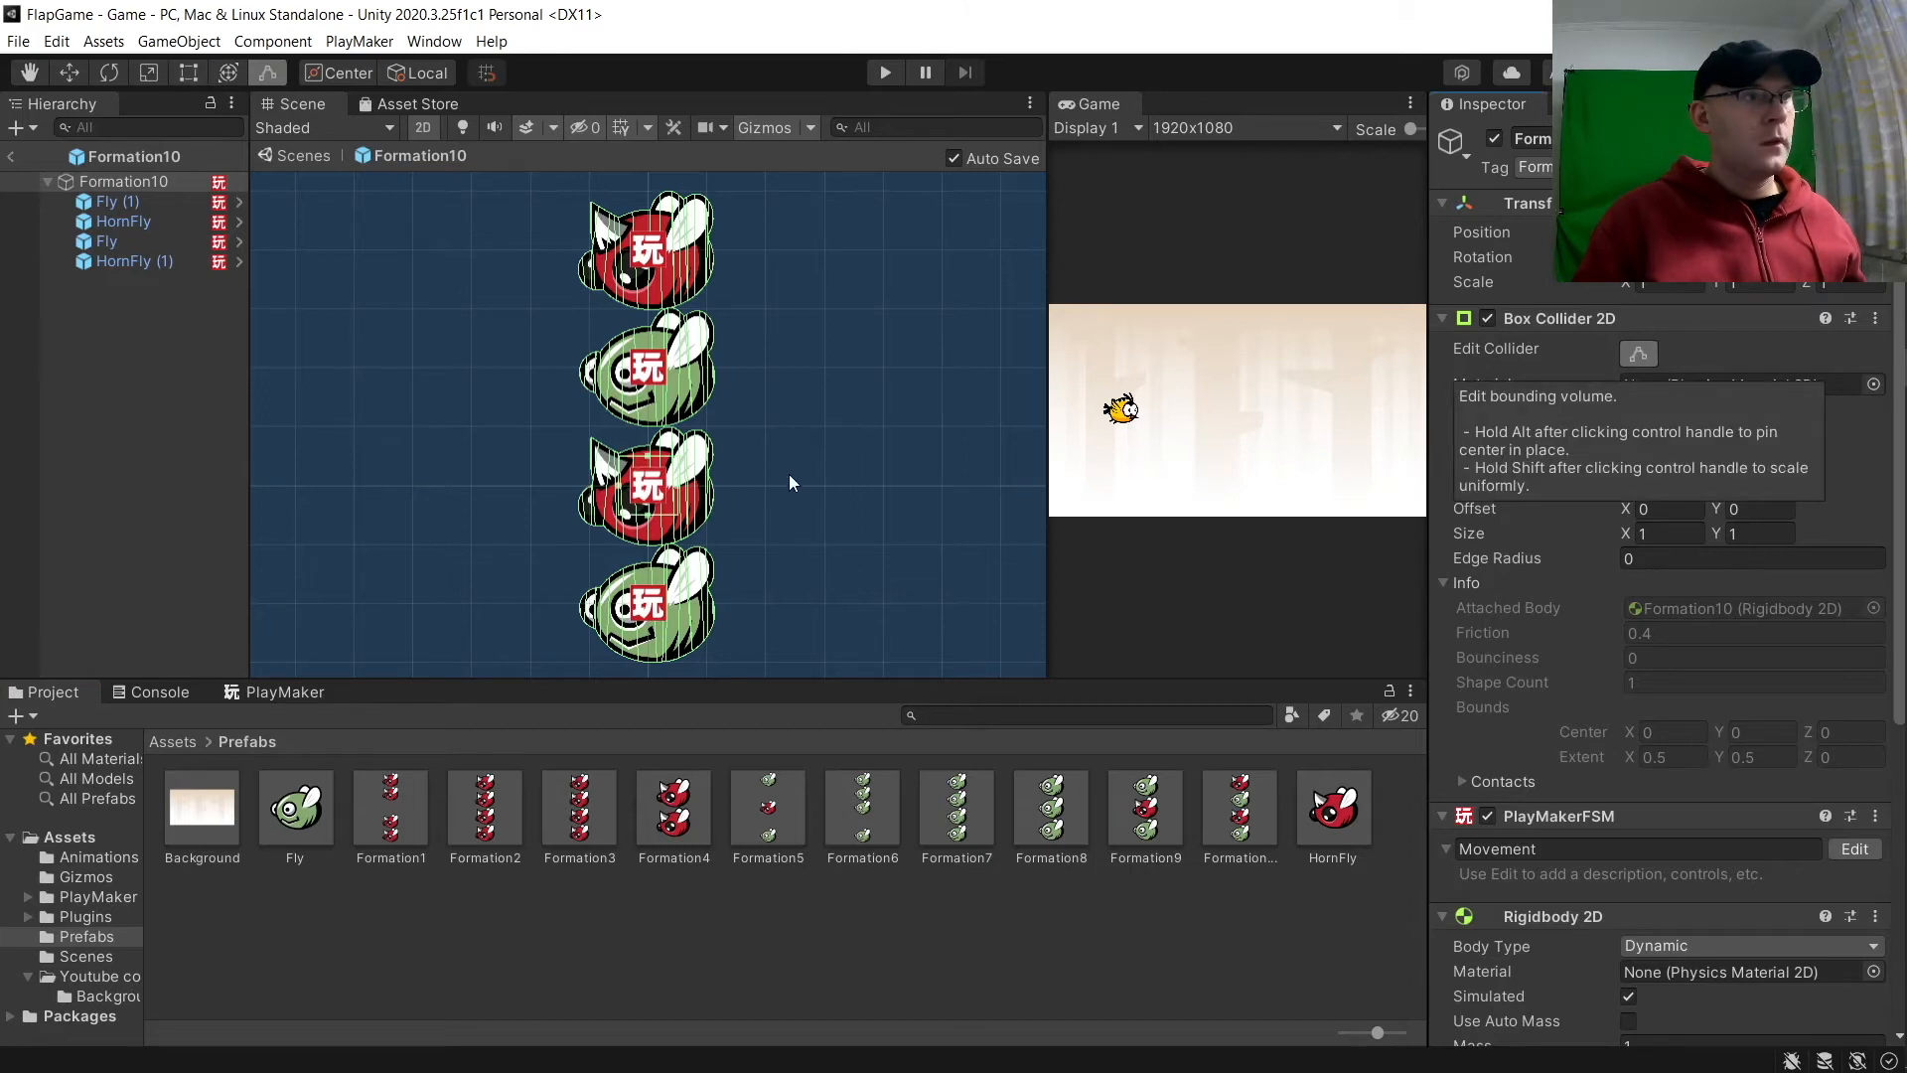
{"action": "scroll", "coordinate": [665, 511], "scroll_direction": "down", "scroll_amount": 2}
{"action": "scroll", "coordinate": [666, 512], "scroll_direction": "down", "scroll_amount": 1}
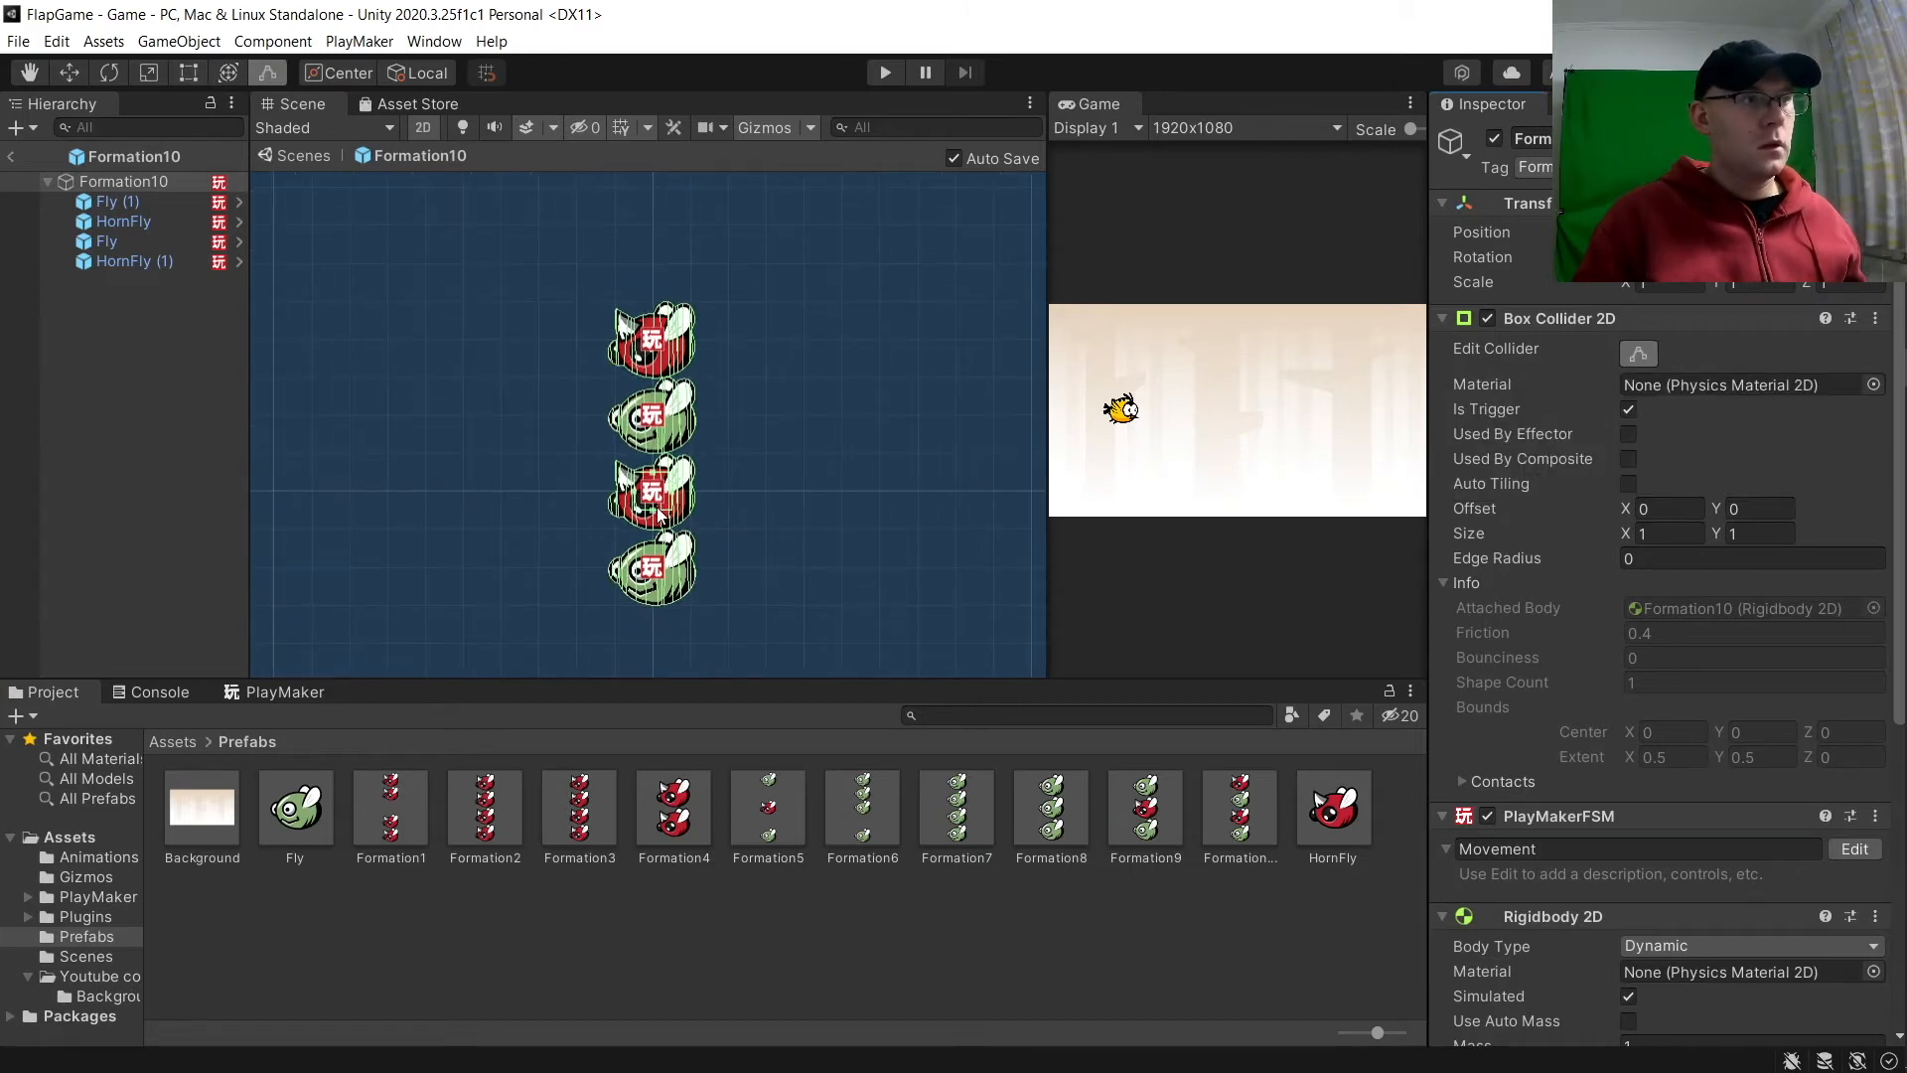
{"action": "left_click_drag", "start_coordinate": [658, 507], "coordinate": [670, 663]}
{"action": "key", "text": "alt+Tab"}
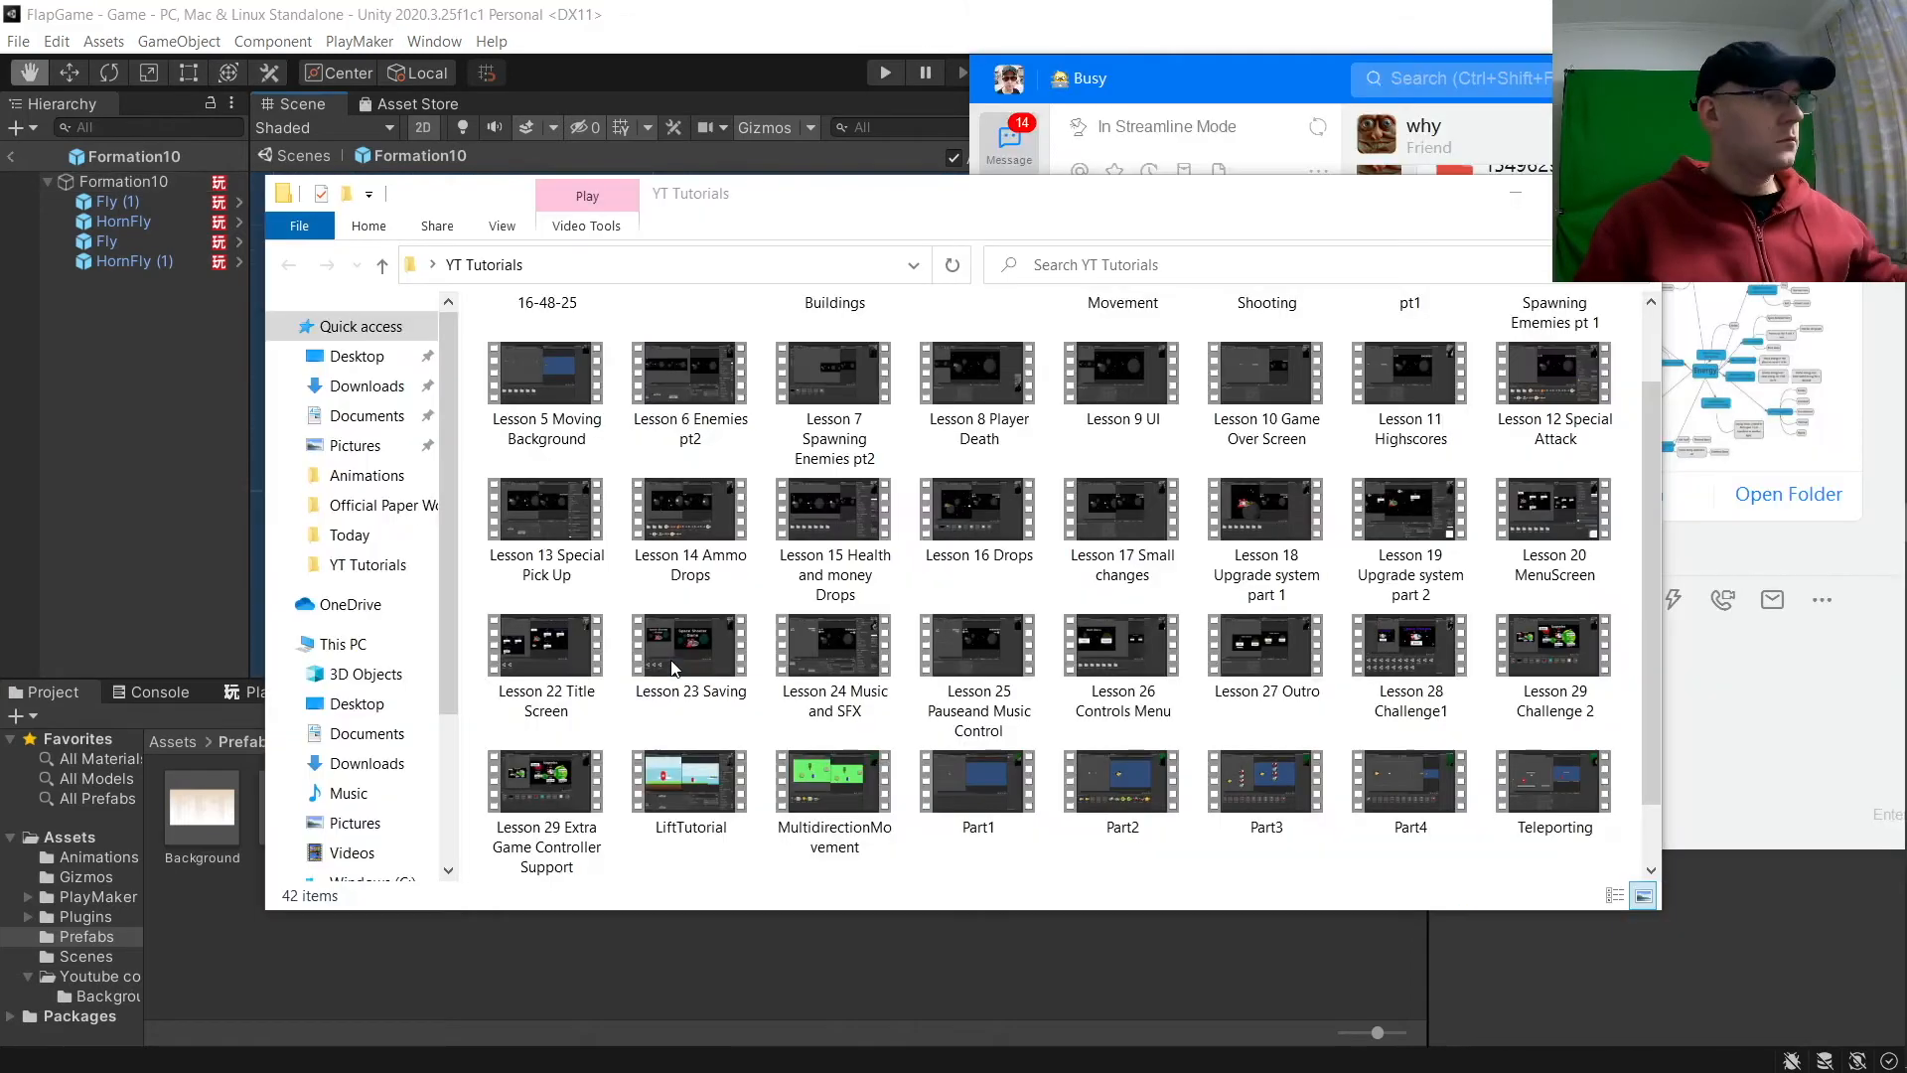
{"action": "left_click", "coordinate": [701, 42]}
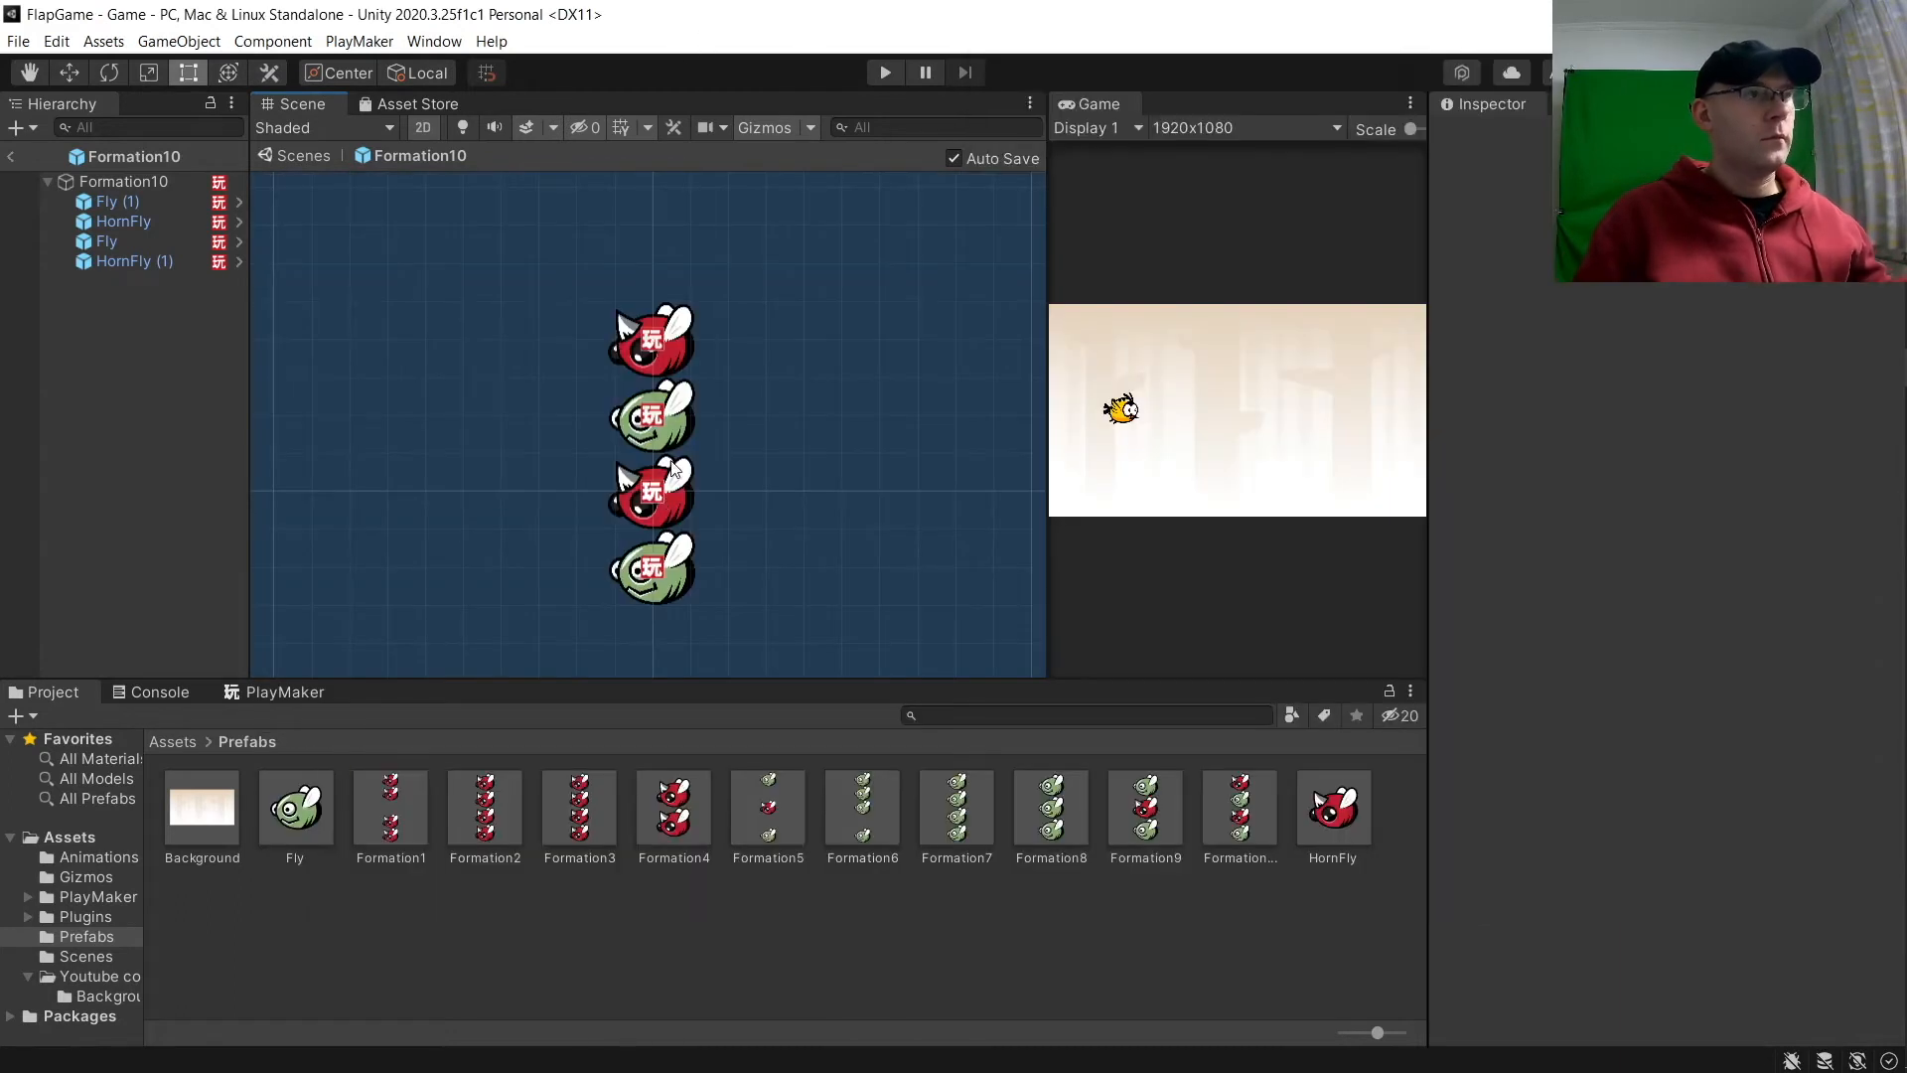
Step: Stretch the Box Collider 2D on Formation10's root symmetrically to a height of about 20.62, and return to the Game scene
{"action": "left_click", "coordinate": [157, 184]}
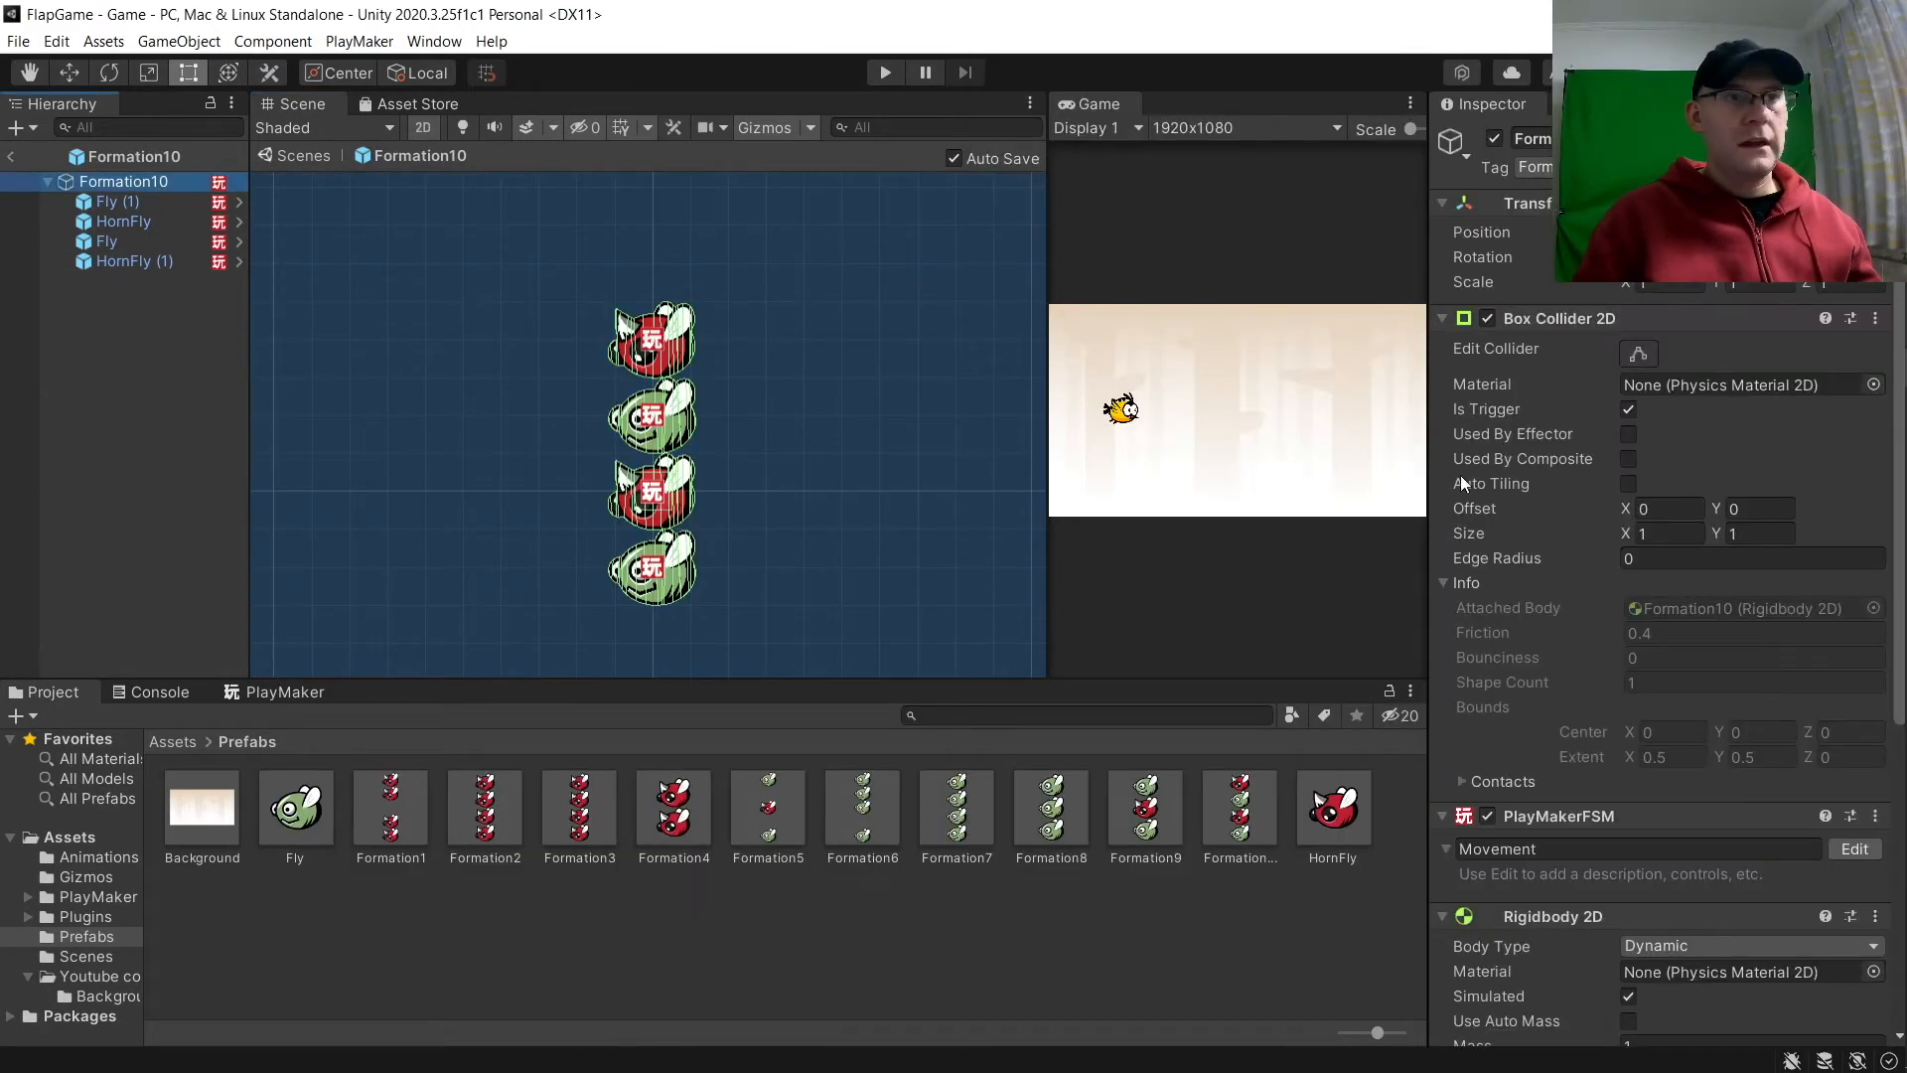
{"action": "left_click", "coordinate": [1639, 355]}
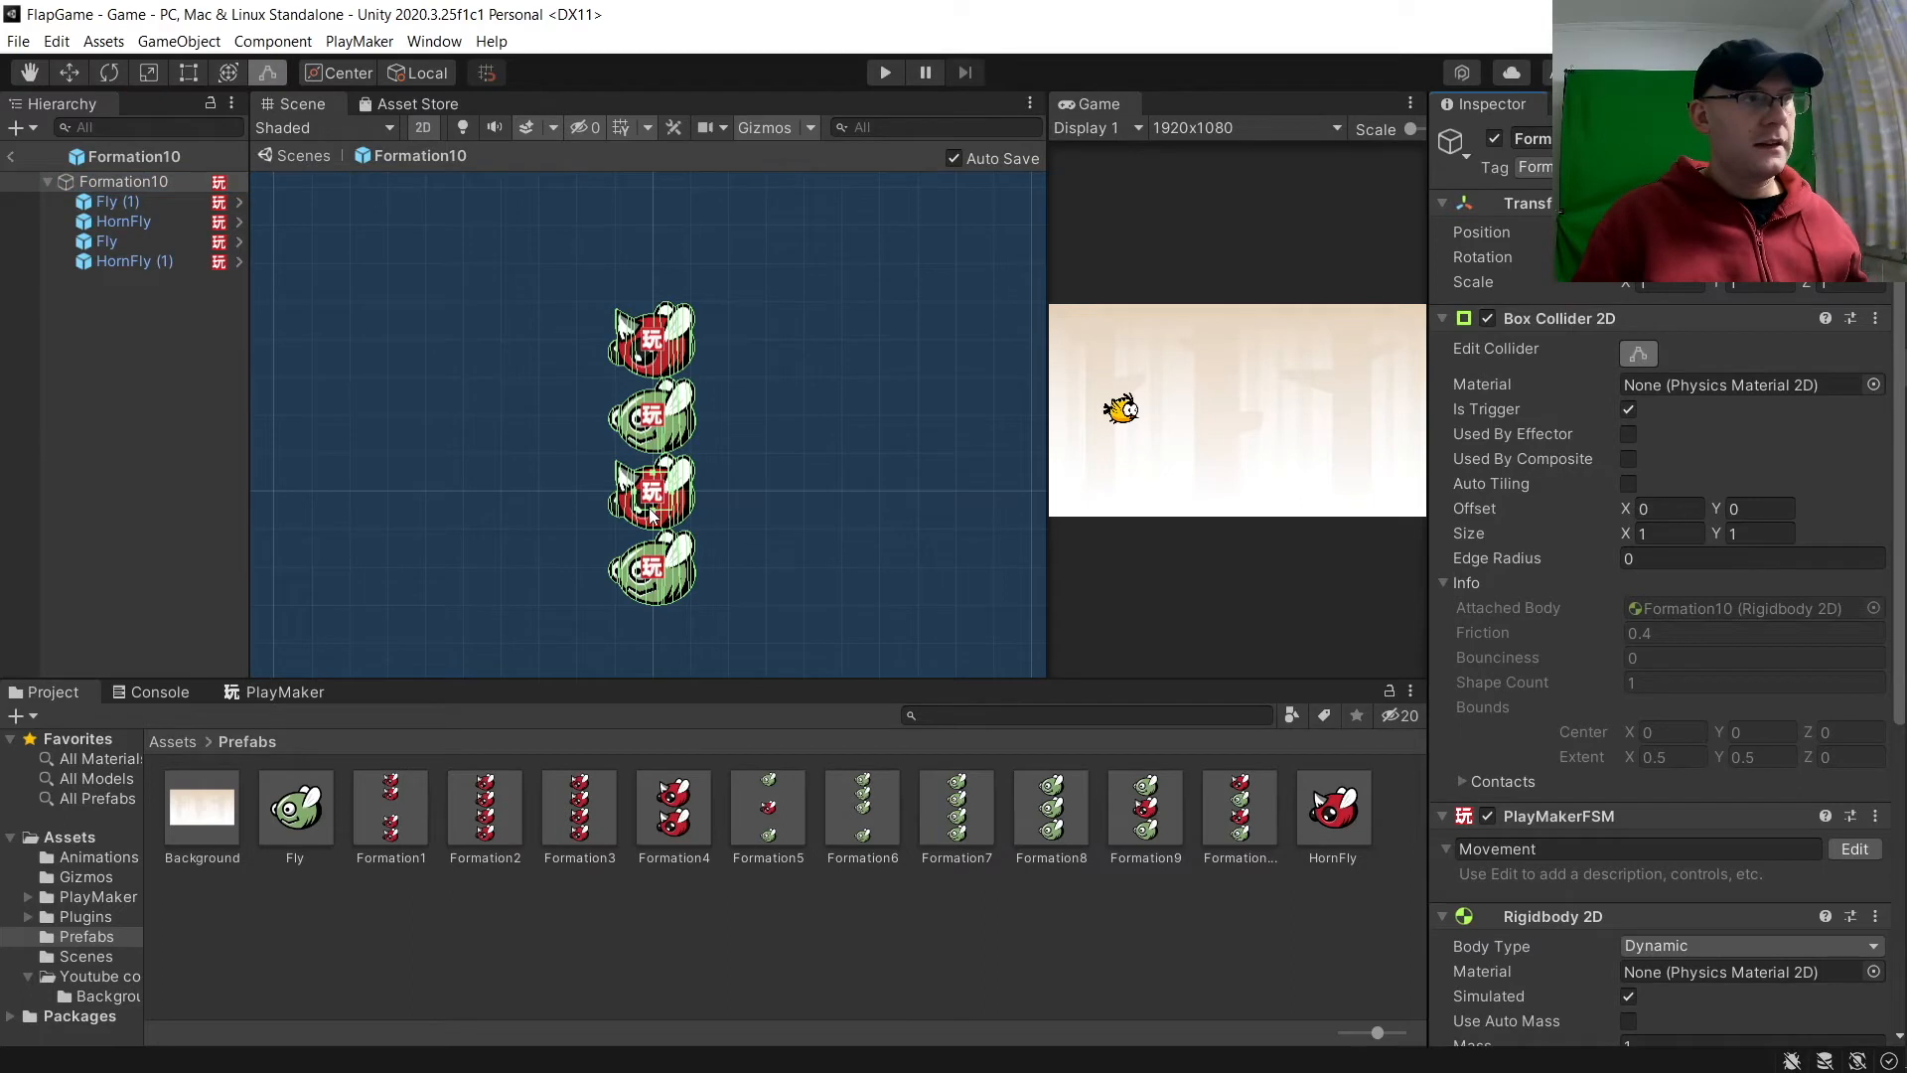
{"action": "left_click_drag", "start_coordinate": [653, 517], "coordinate": [658, 944]}
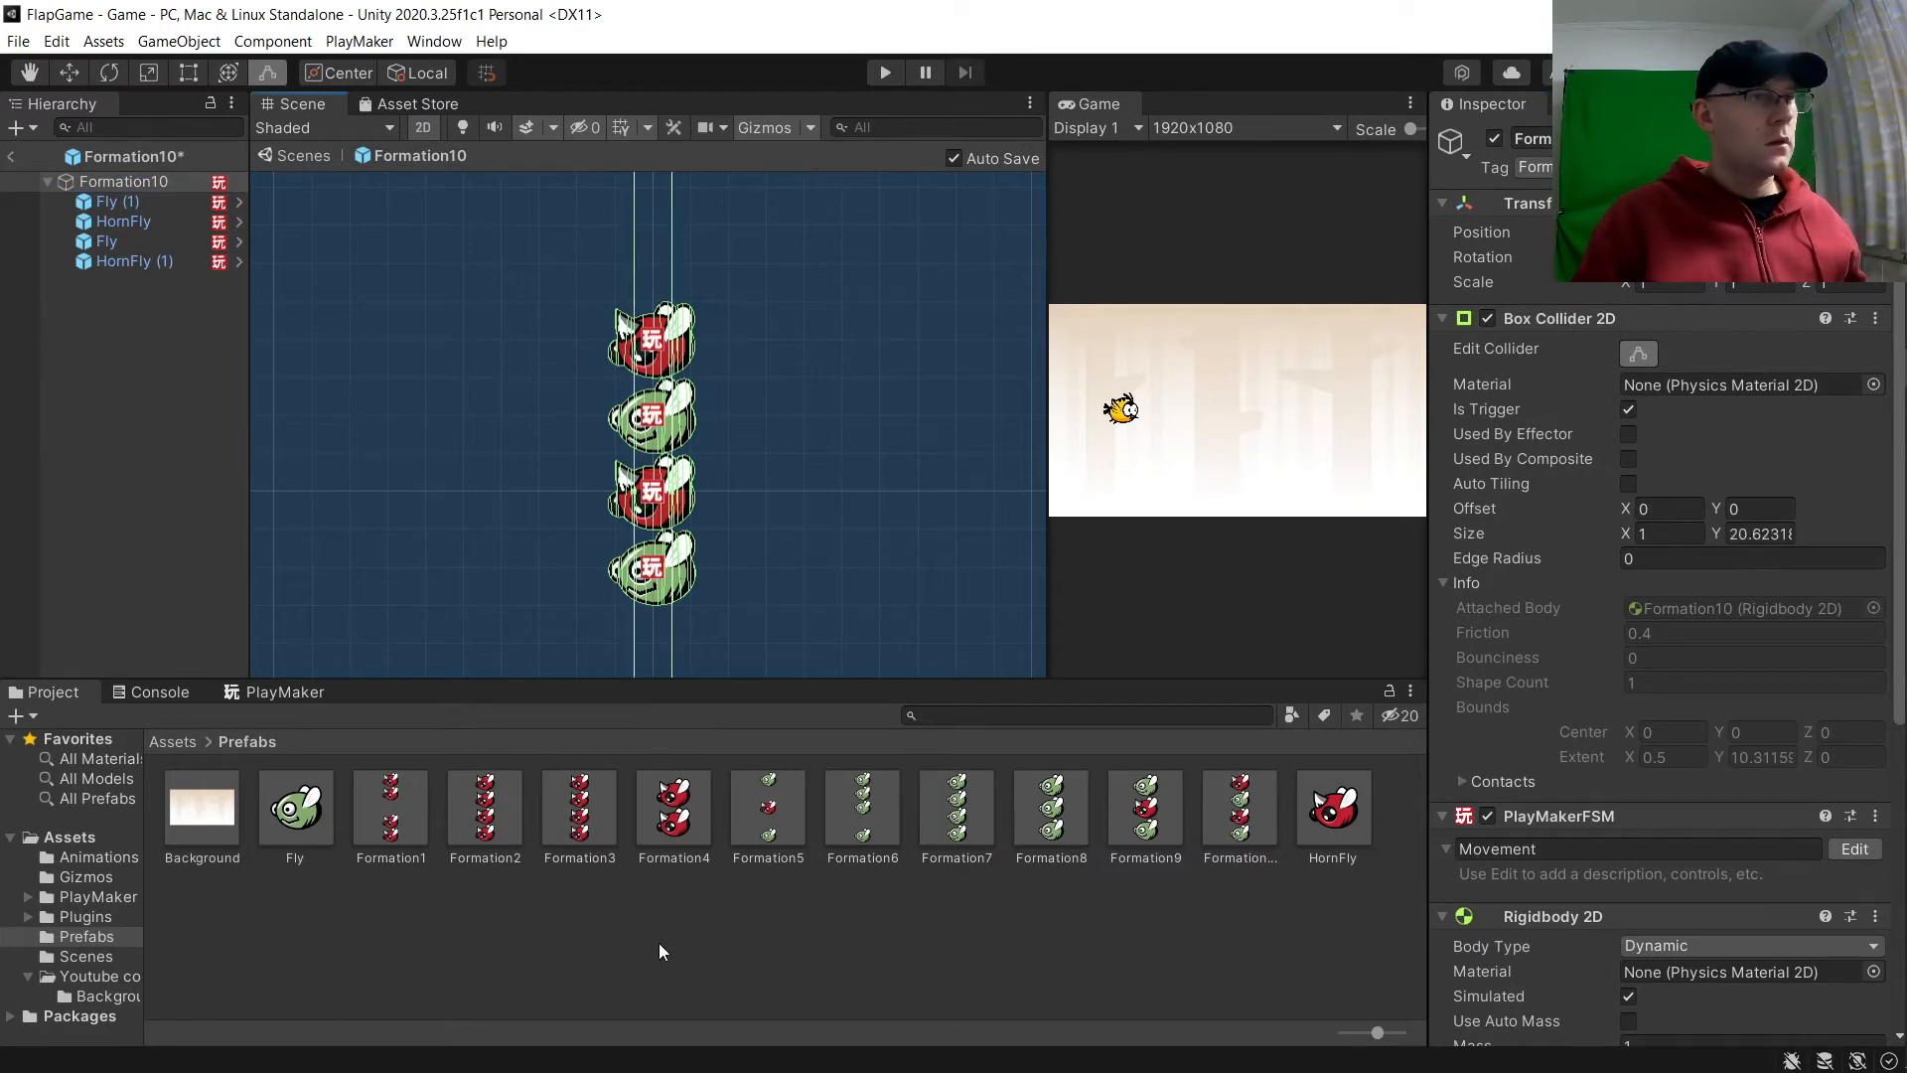
{"action": "left_click", "coordinate": [20, 156]}
{"action": "left_click", "coordinate": [20, 156]}
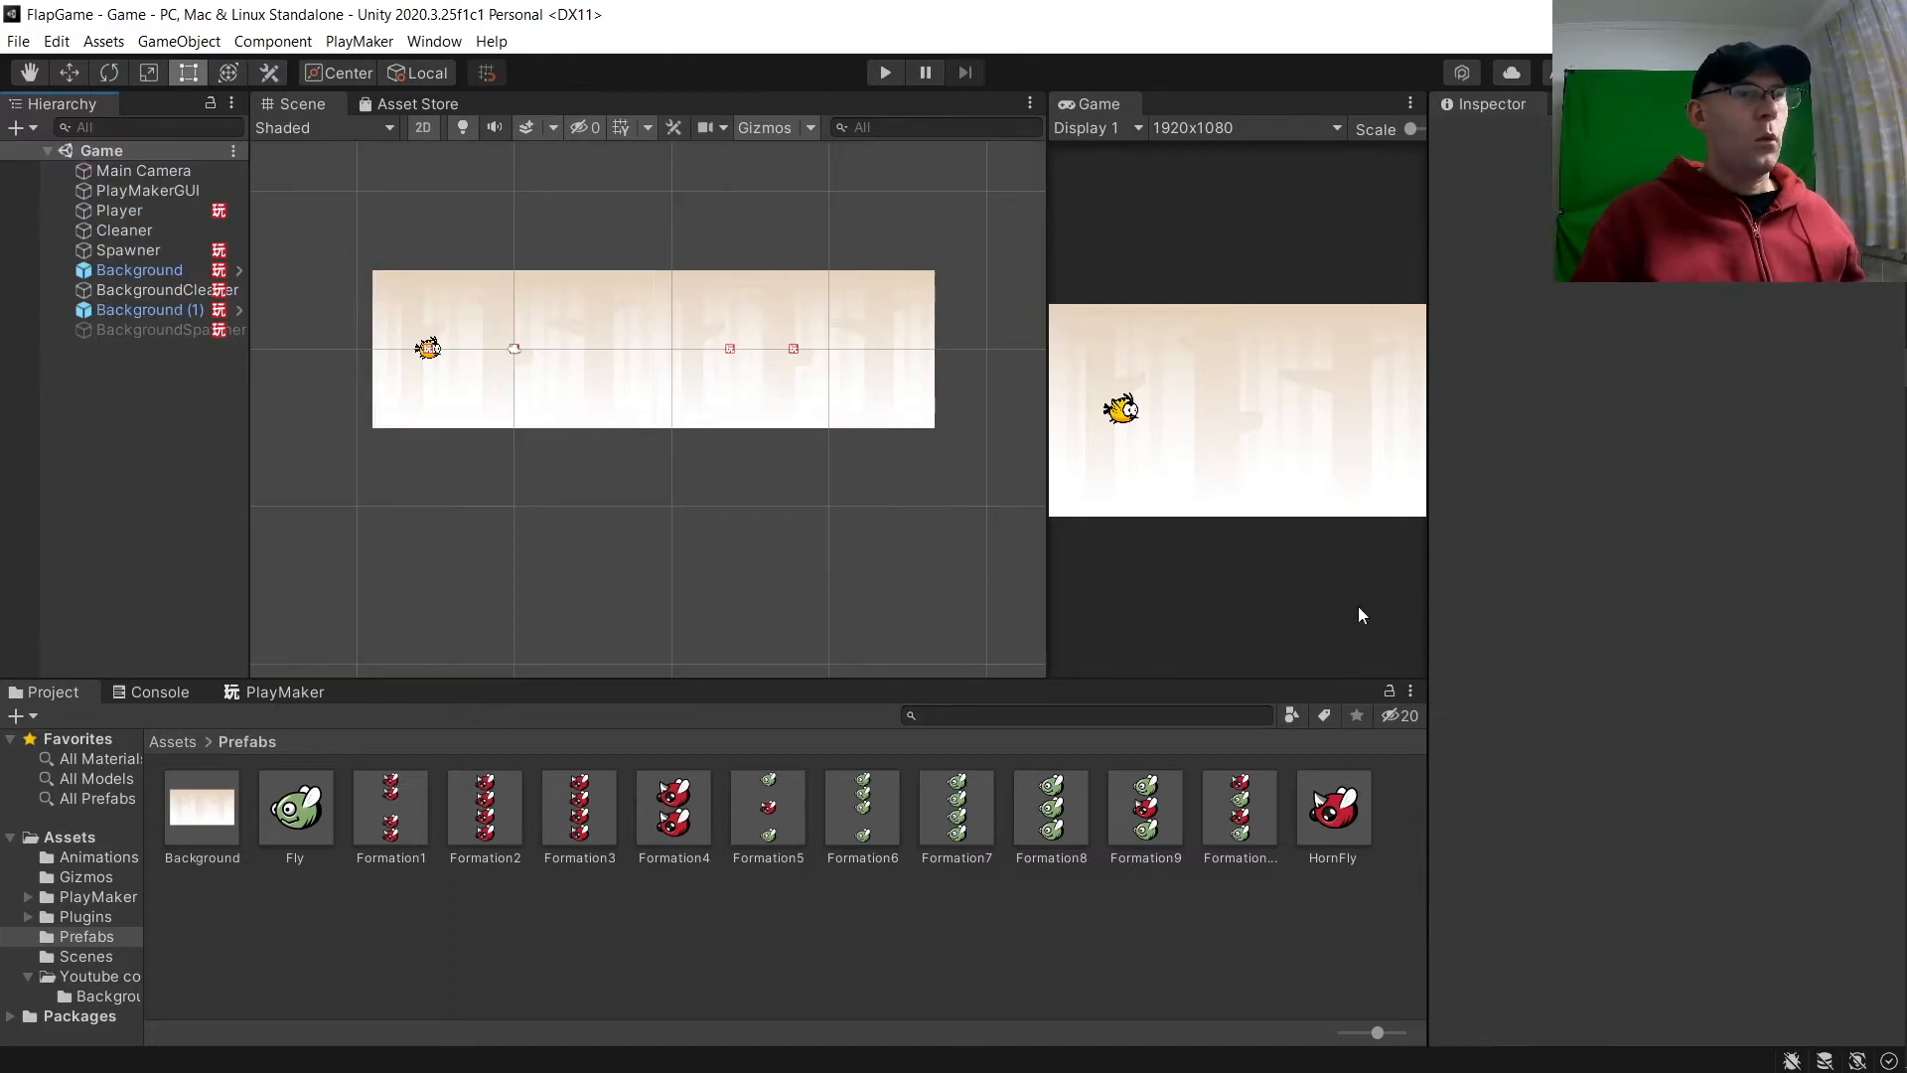
Step: Examine the PlayMaker FSM variables of the Background object and the Player object
{"action": "left_click", "coordinate": [174, 271]}
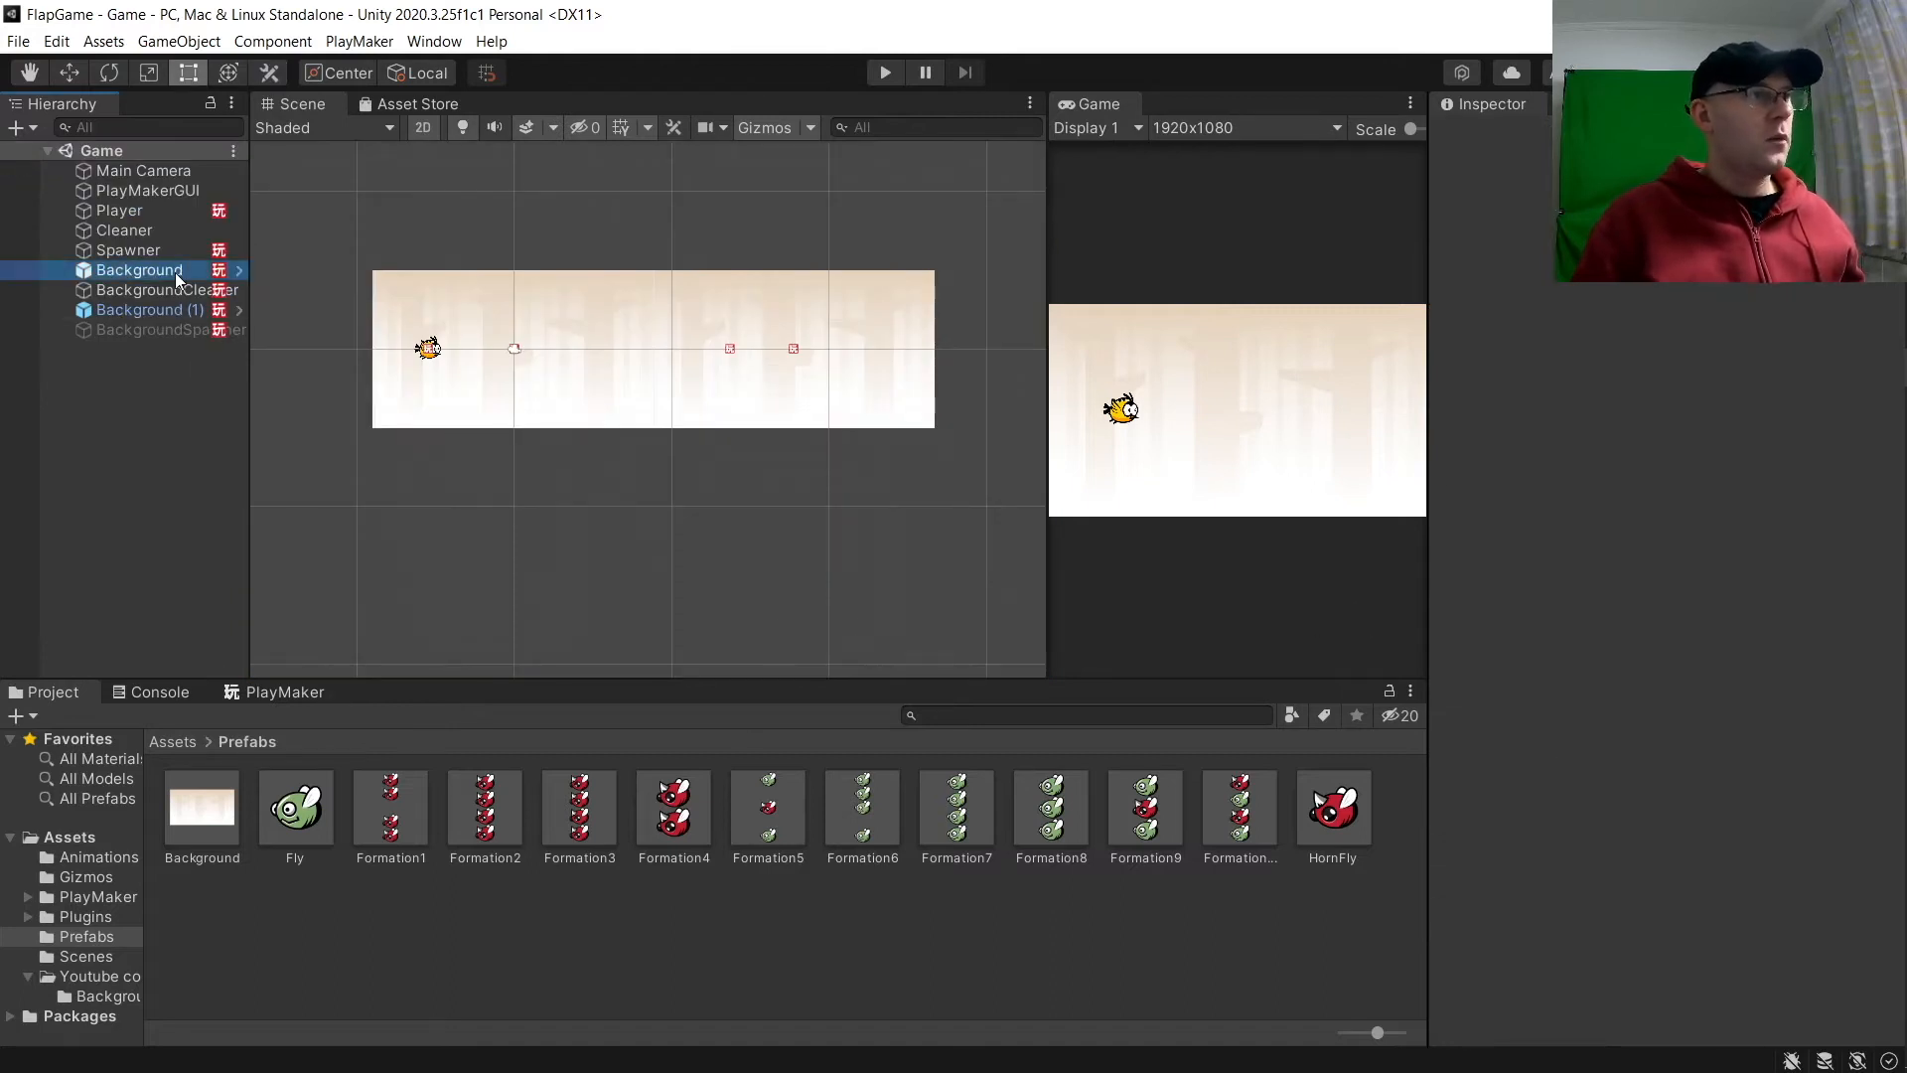
{"action": "left_click", "coordinate": [278, 693]}
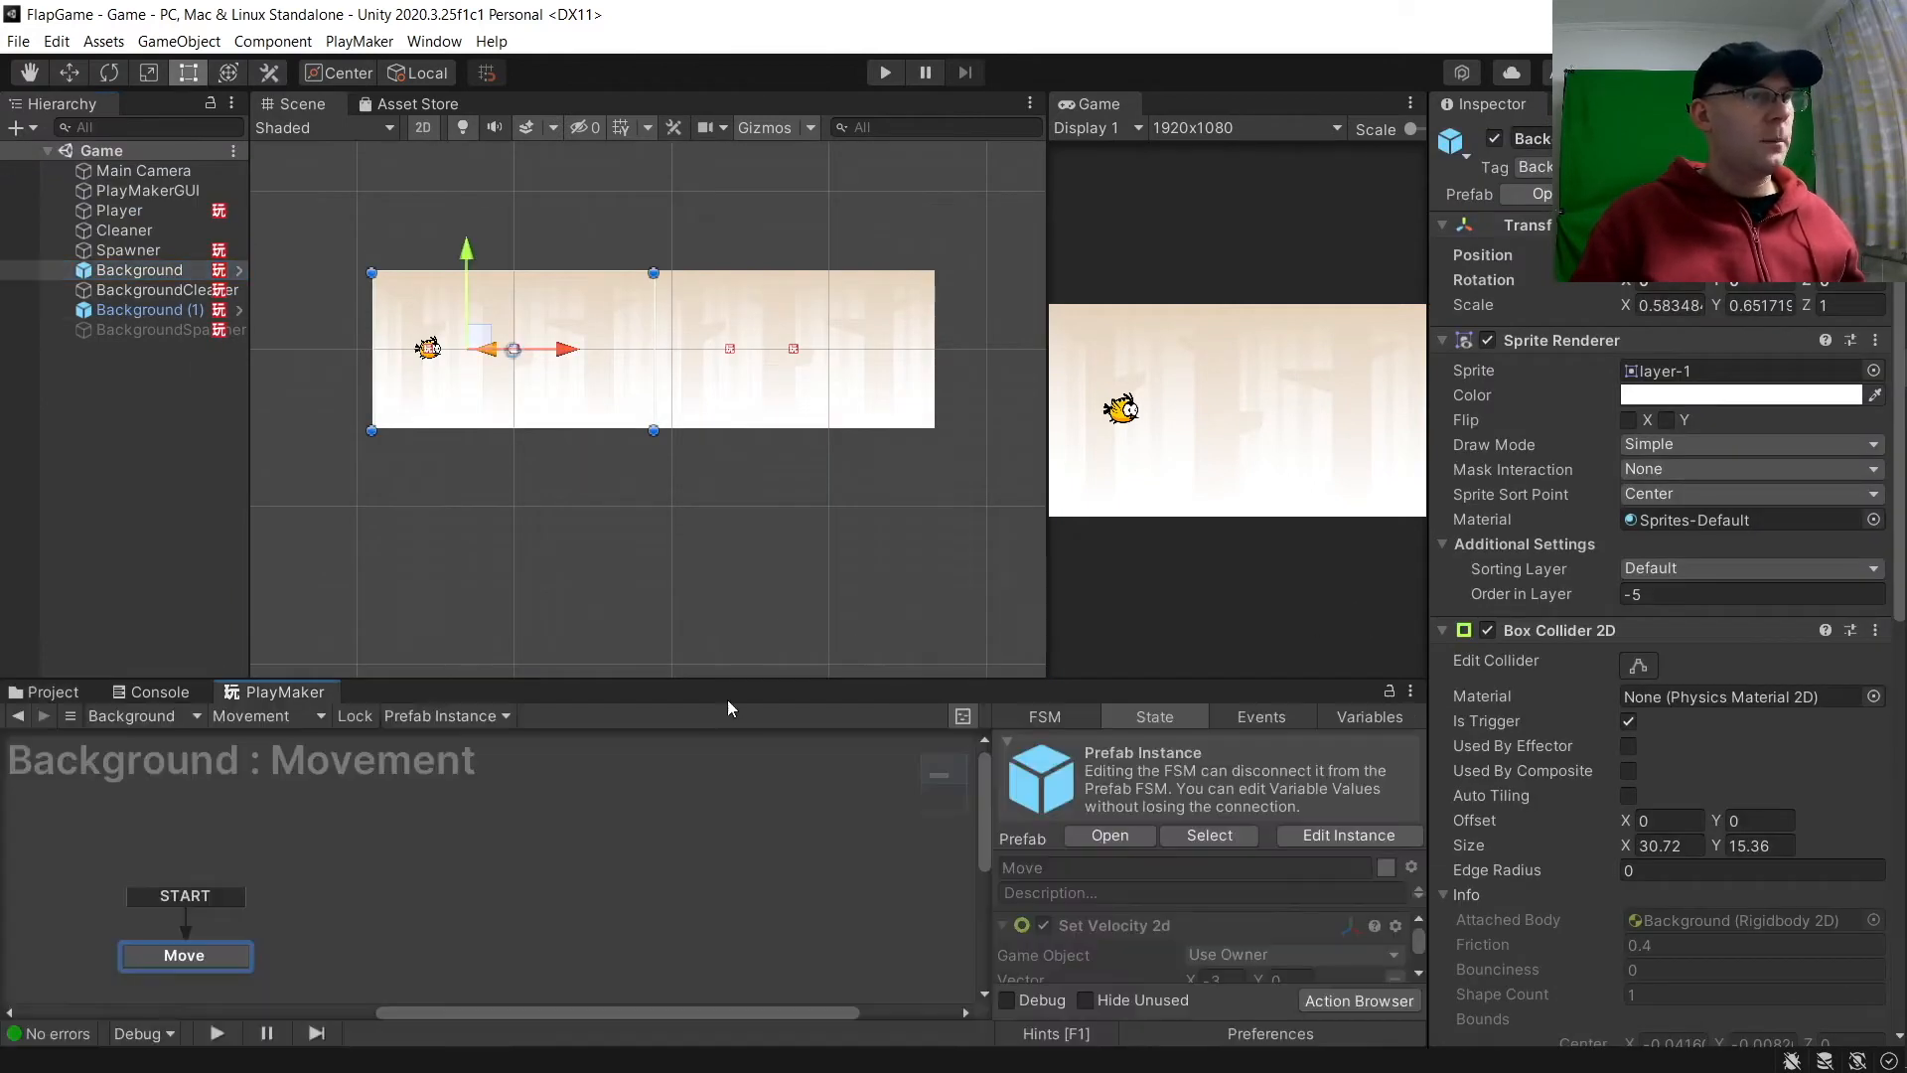
{"action": "left_click", "coordinate": [1360, 717]}
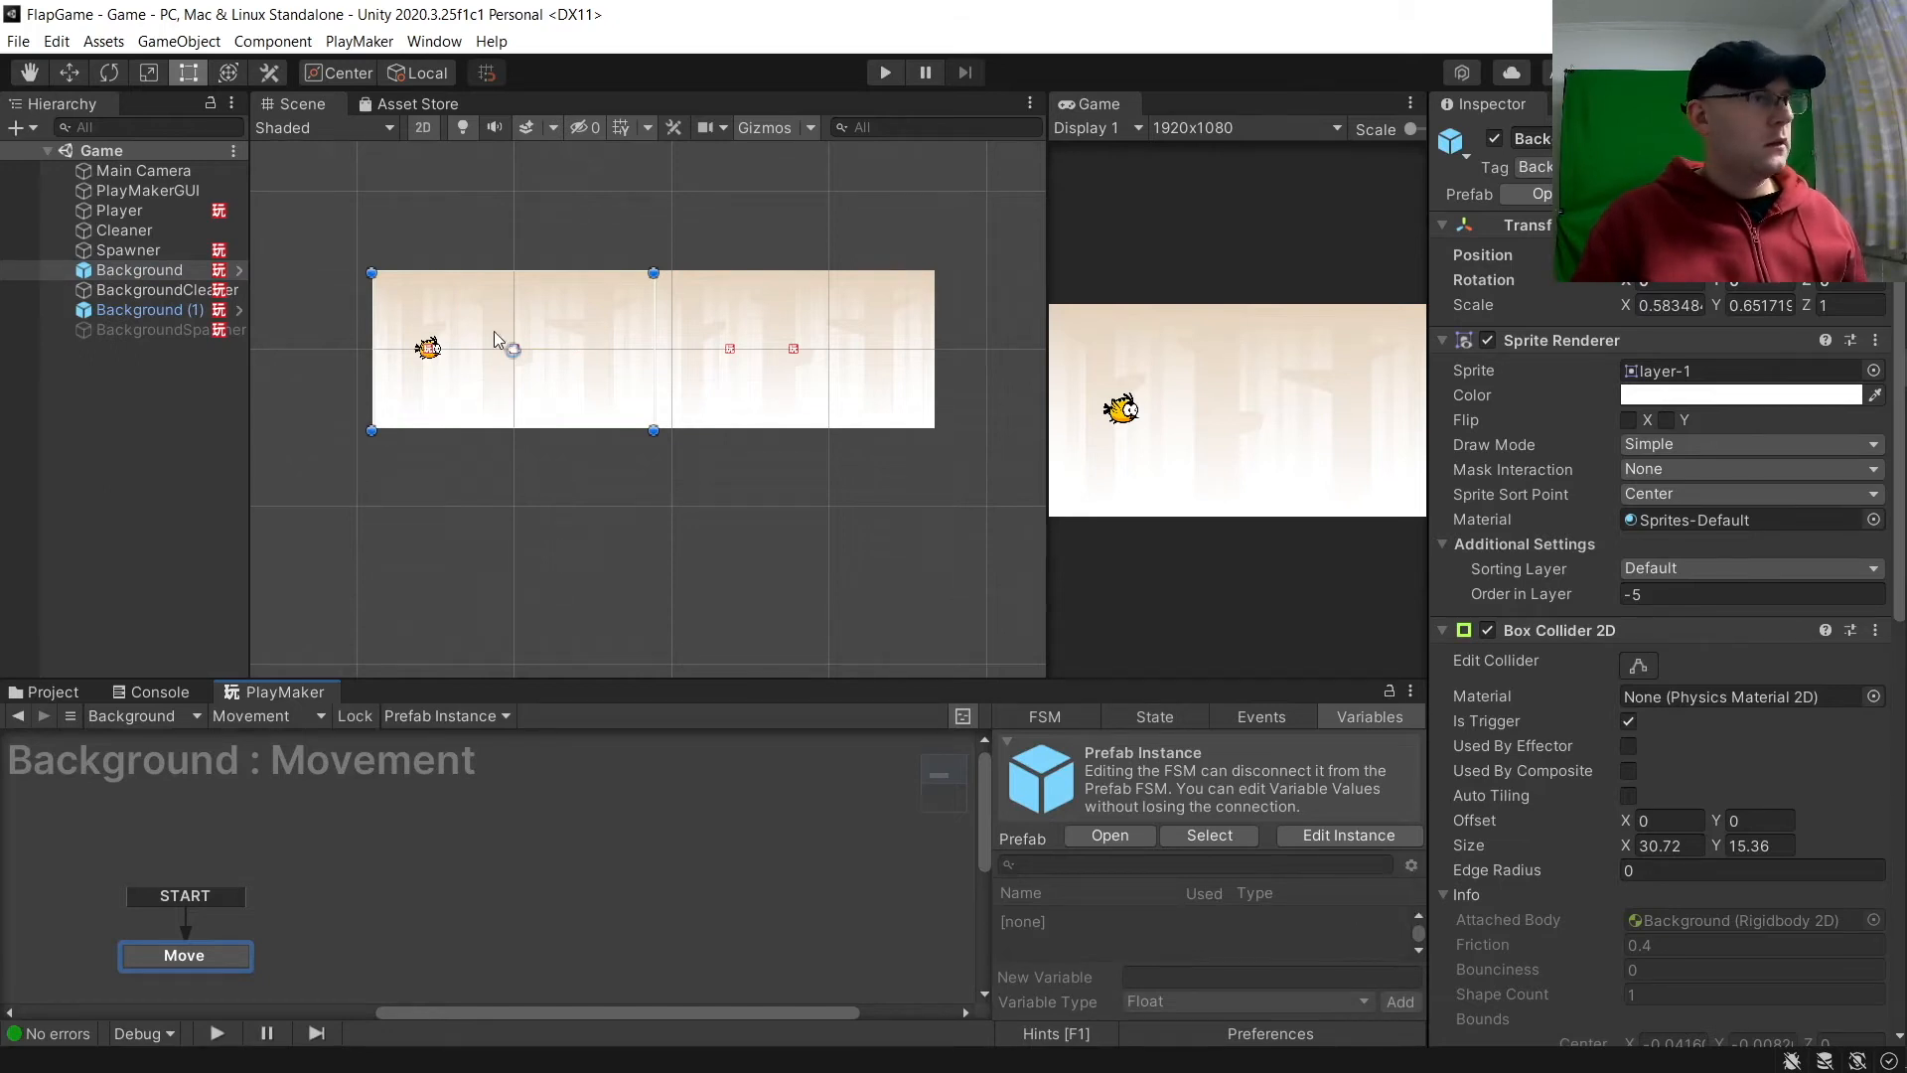
{"action": "left_click", "coordinate": [151, 215]}
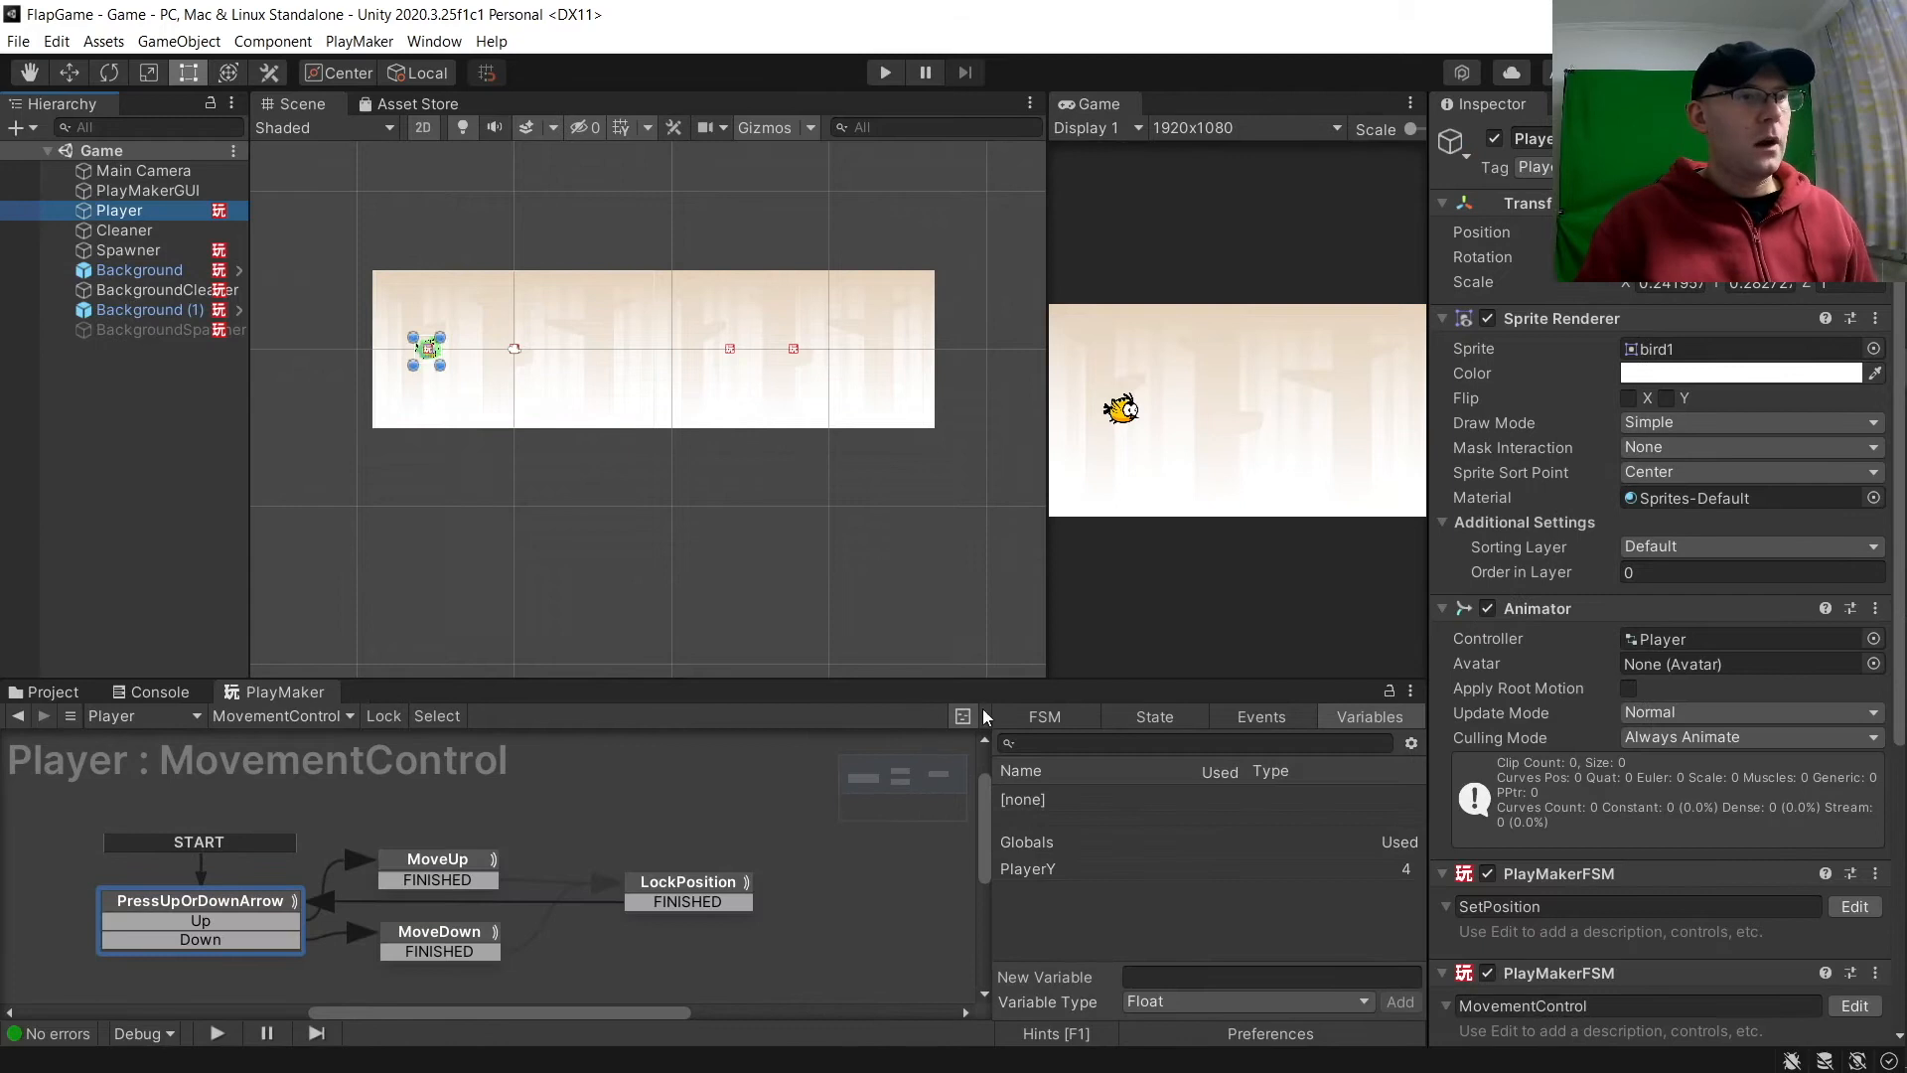
Step: Bring up the PlayMaker global variables list and show the details of the Score variable
{"action": "left_click", "coordinate": [1410, 743]}
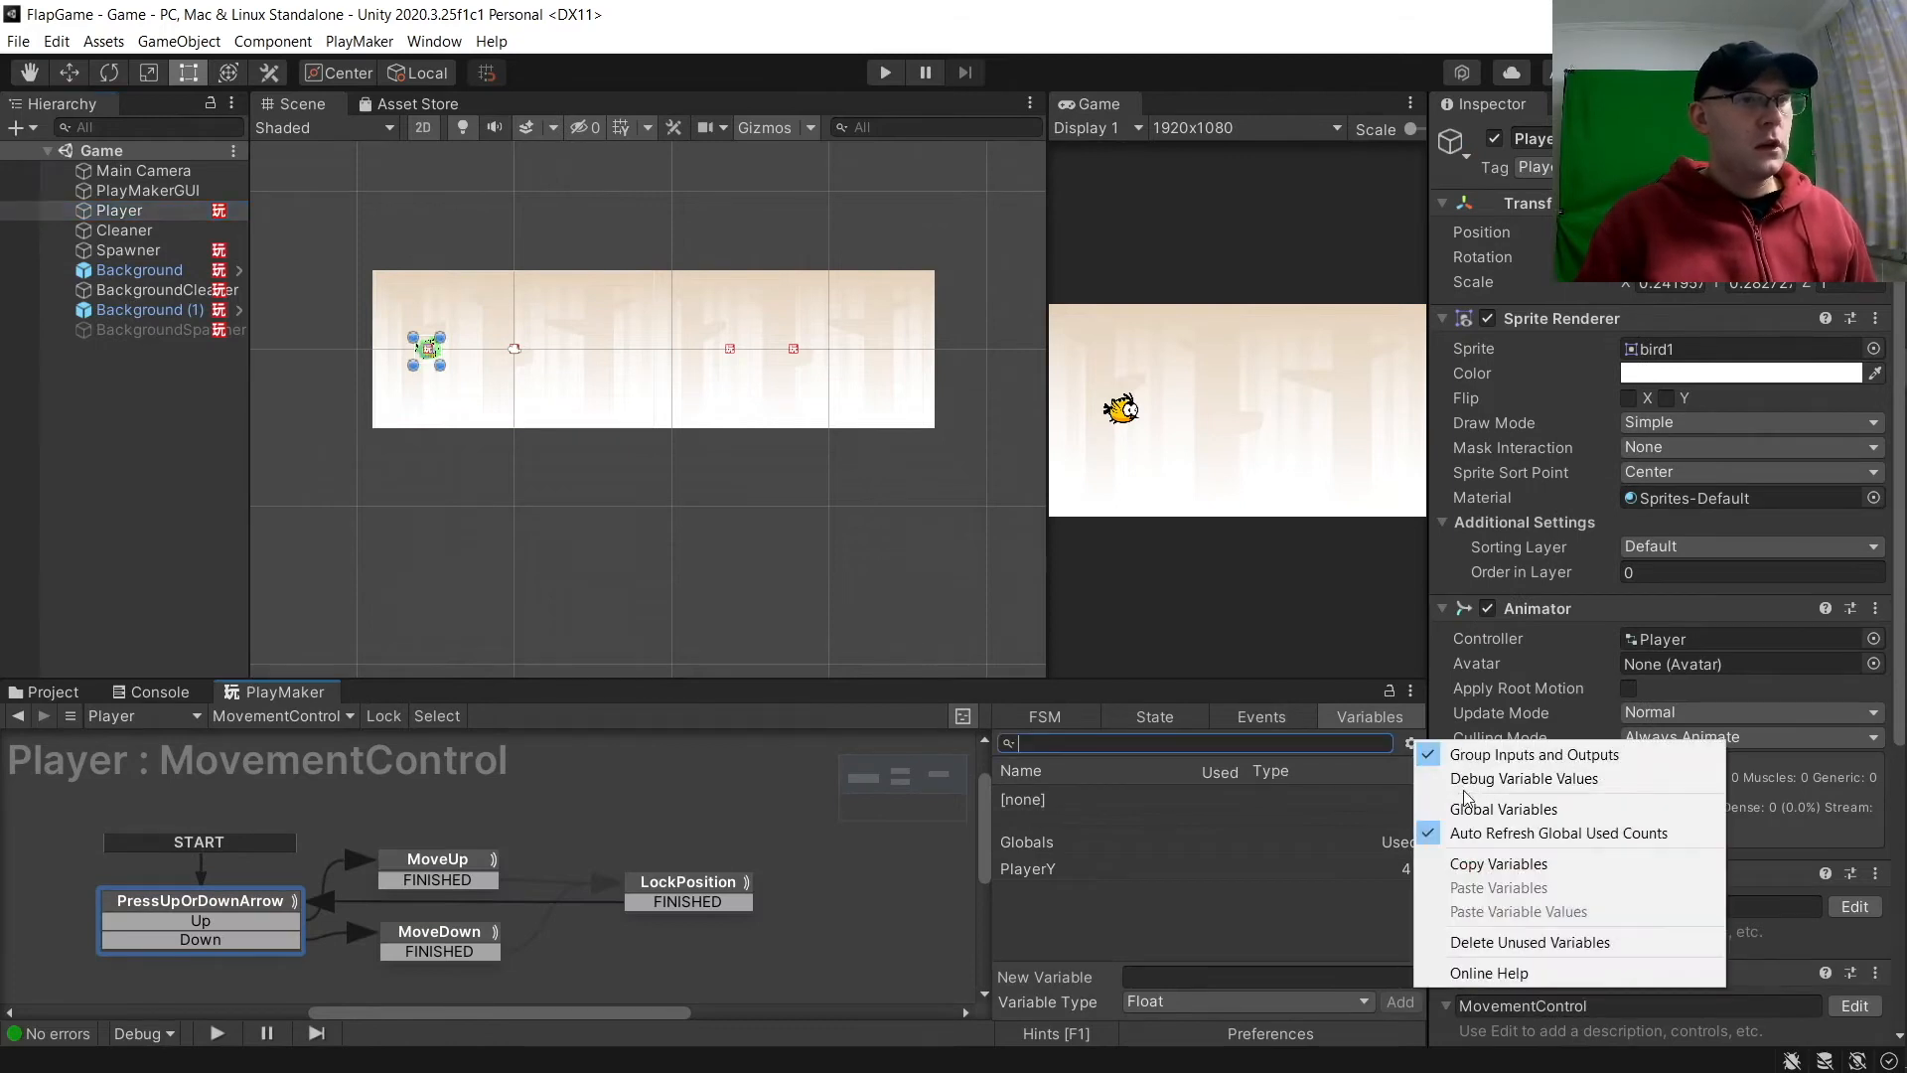
{"action": "left_click", "coordinate": [1470, 809]}
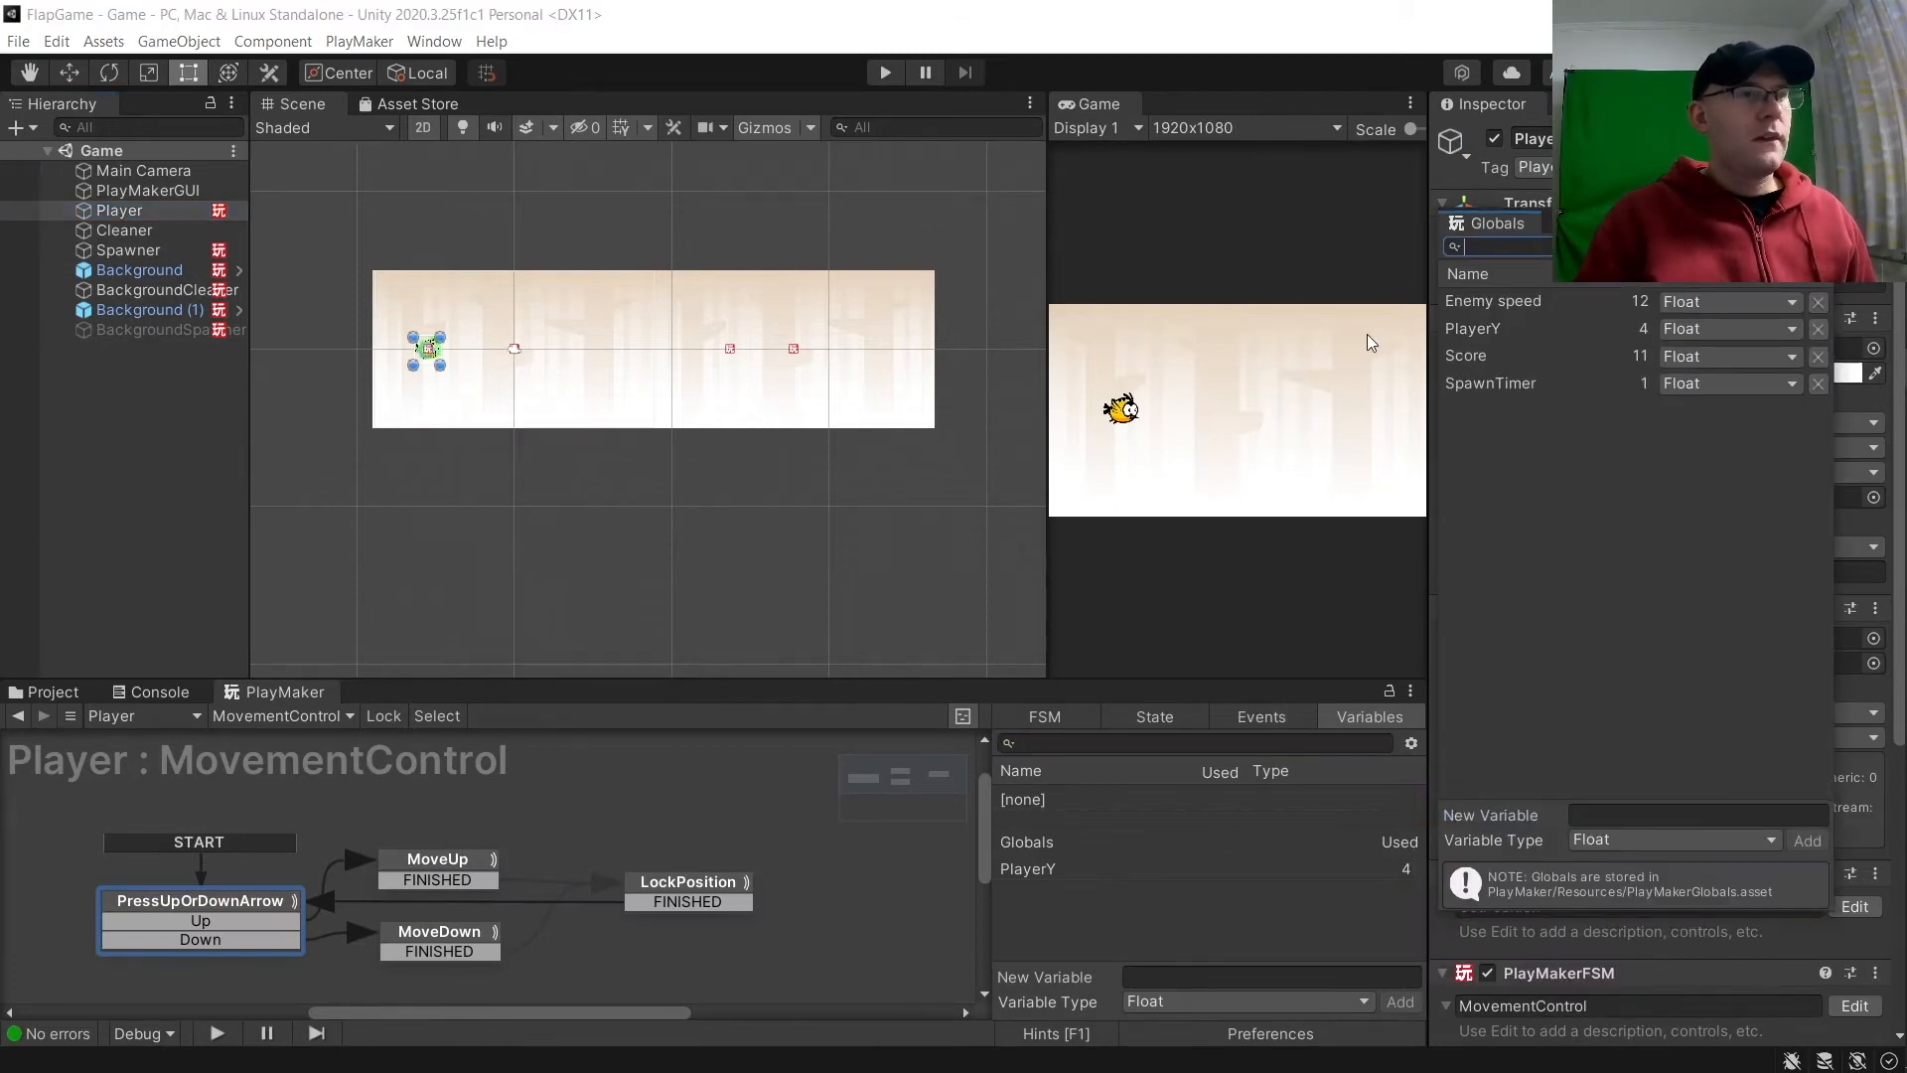
{"action": "left_click", "coordinate": [1484, 360]}
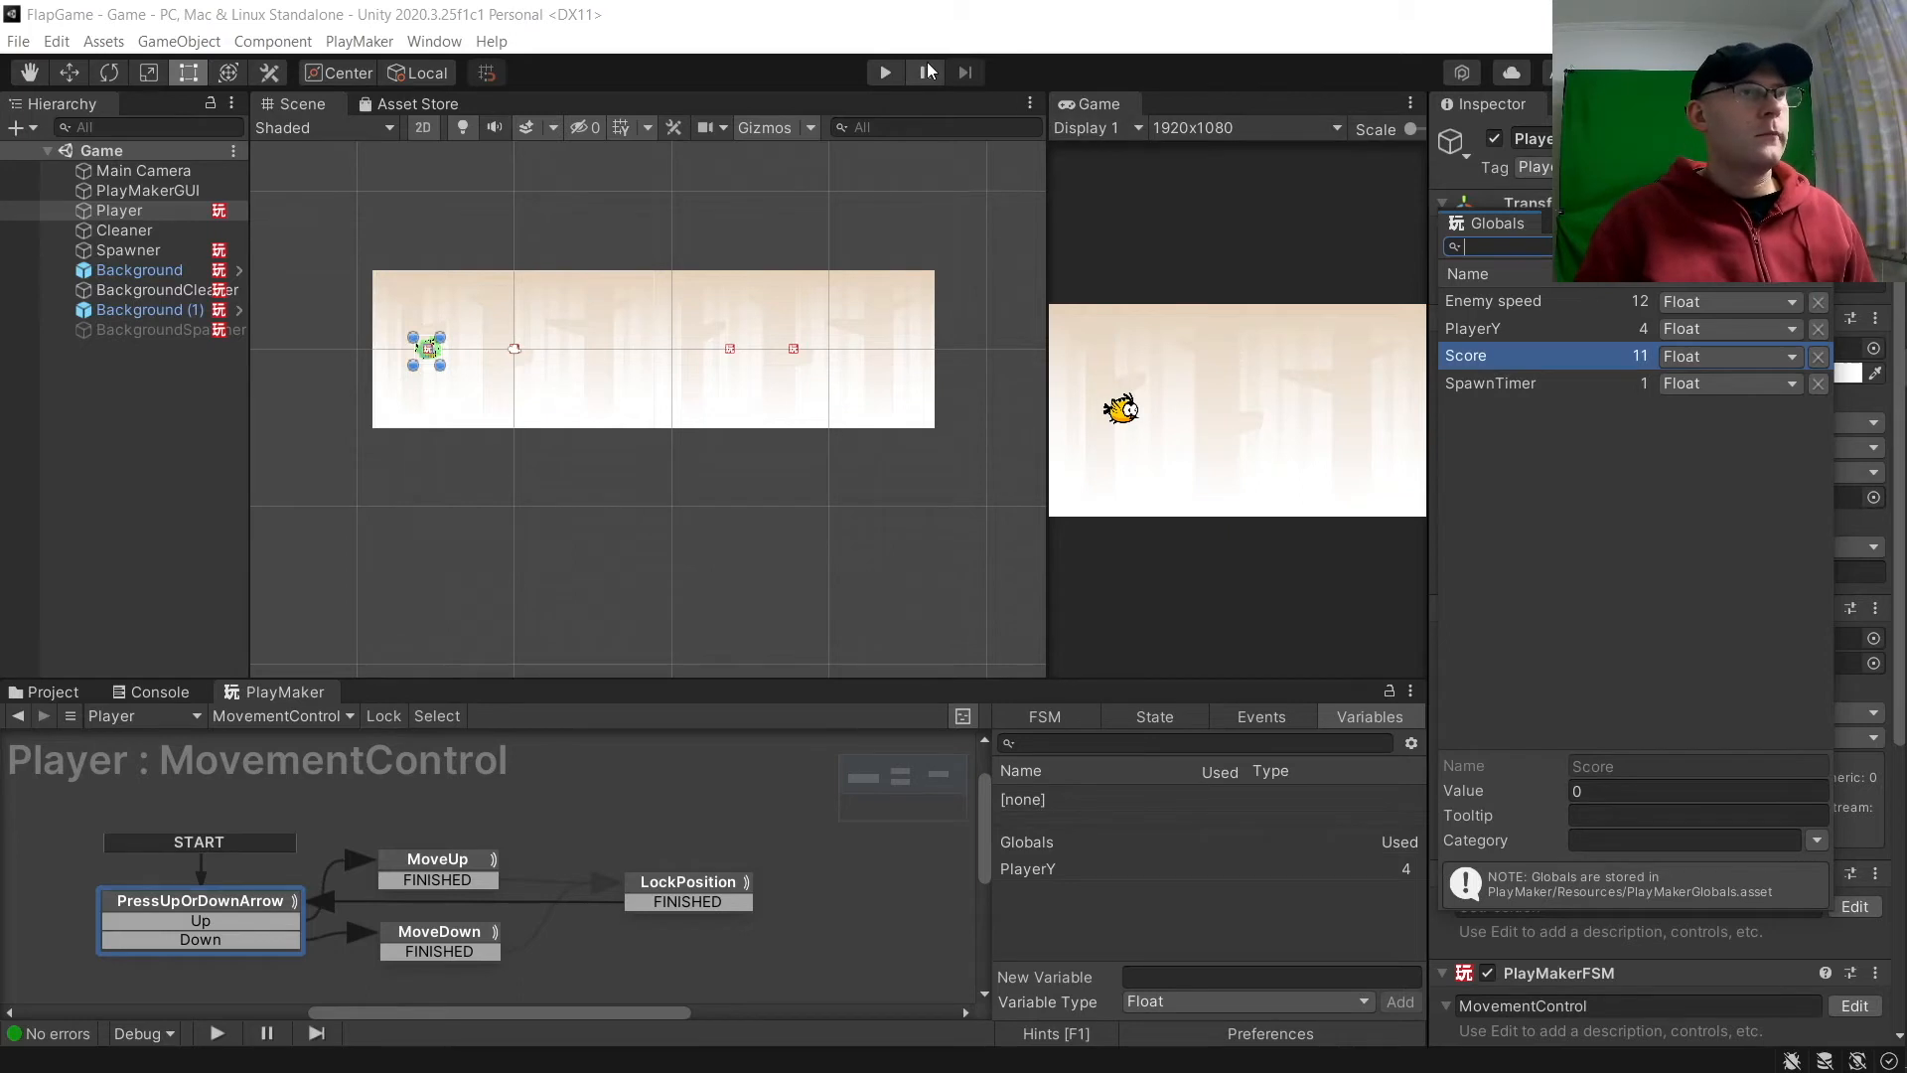
Step: Play-test the game, steering the bird up and down past several formations while watching the global Score value, and stop playback
{"action": "left_click", "coordinate": [884, 75]}
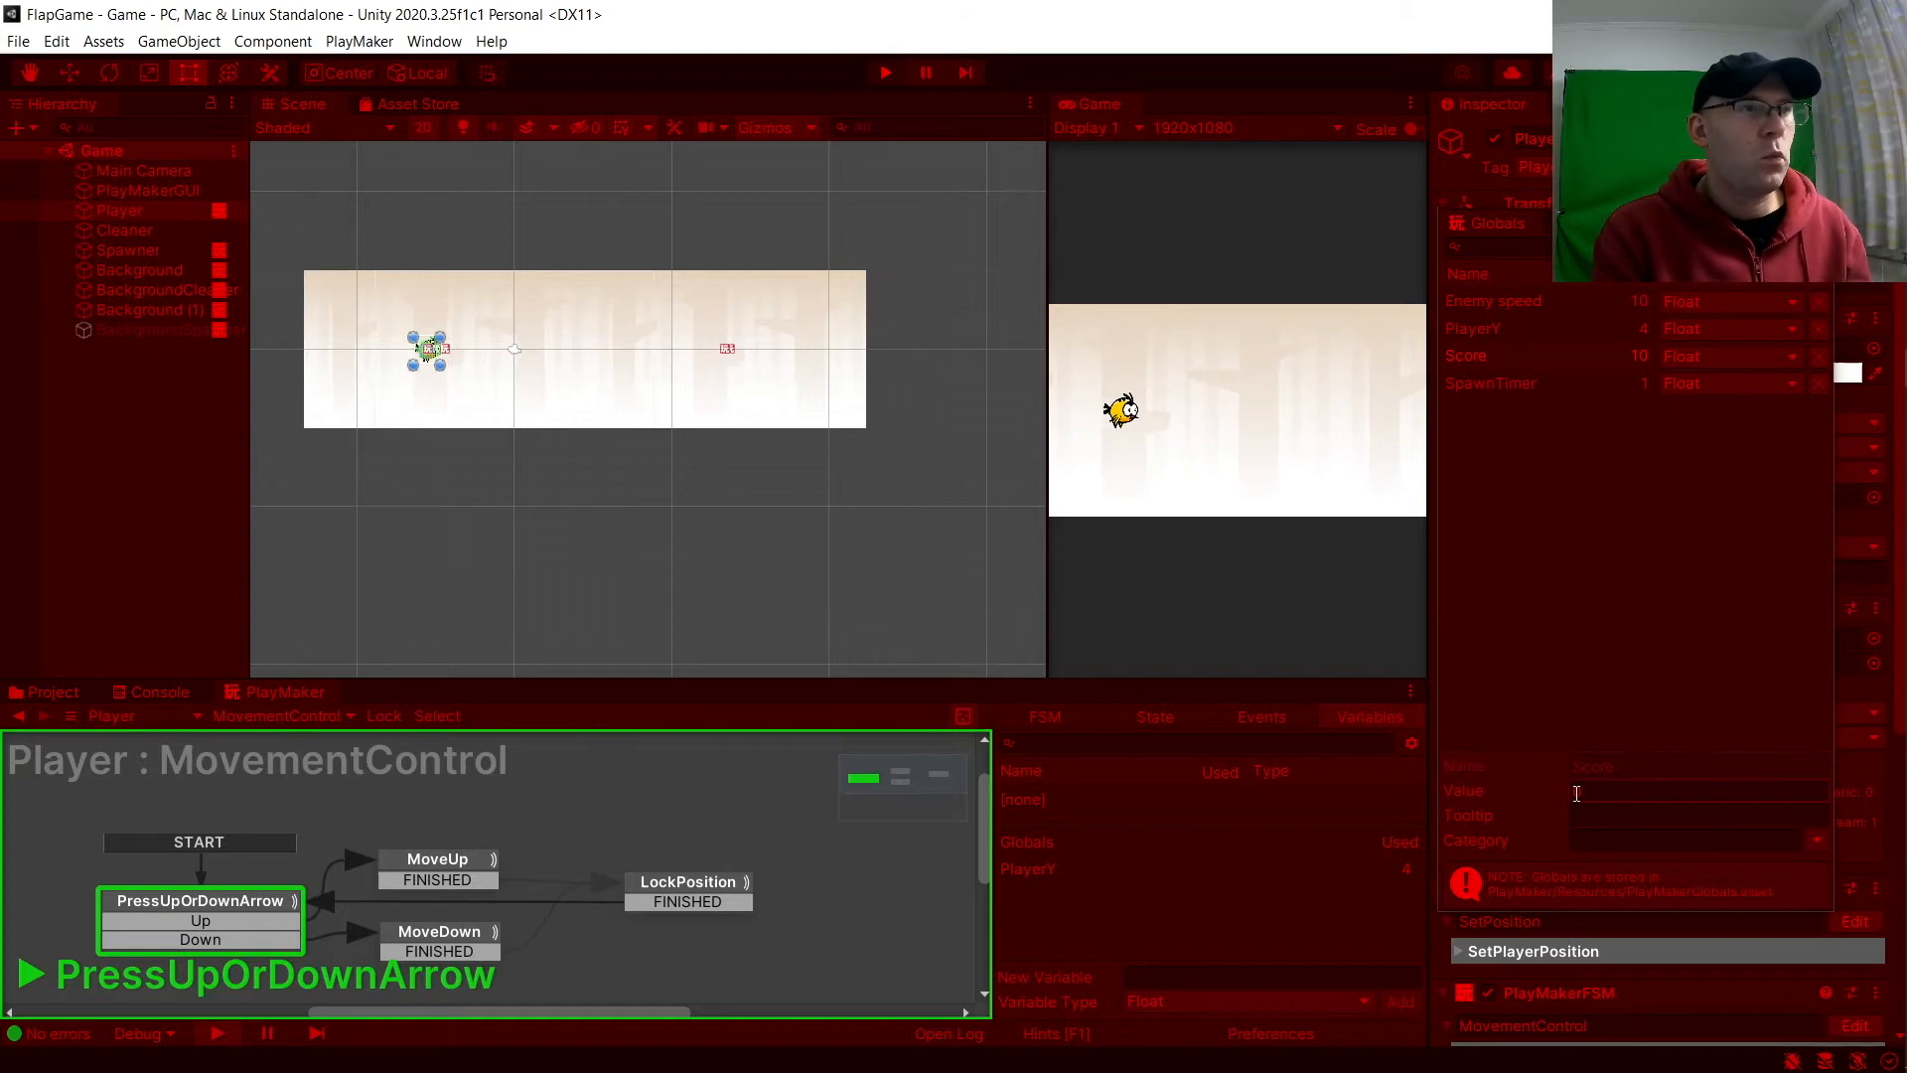
{"action": "key", "text": "Up"}
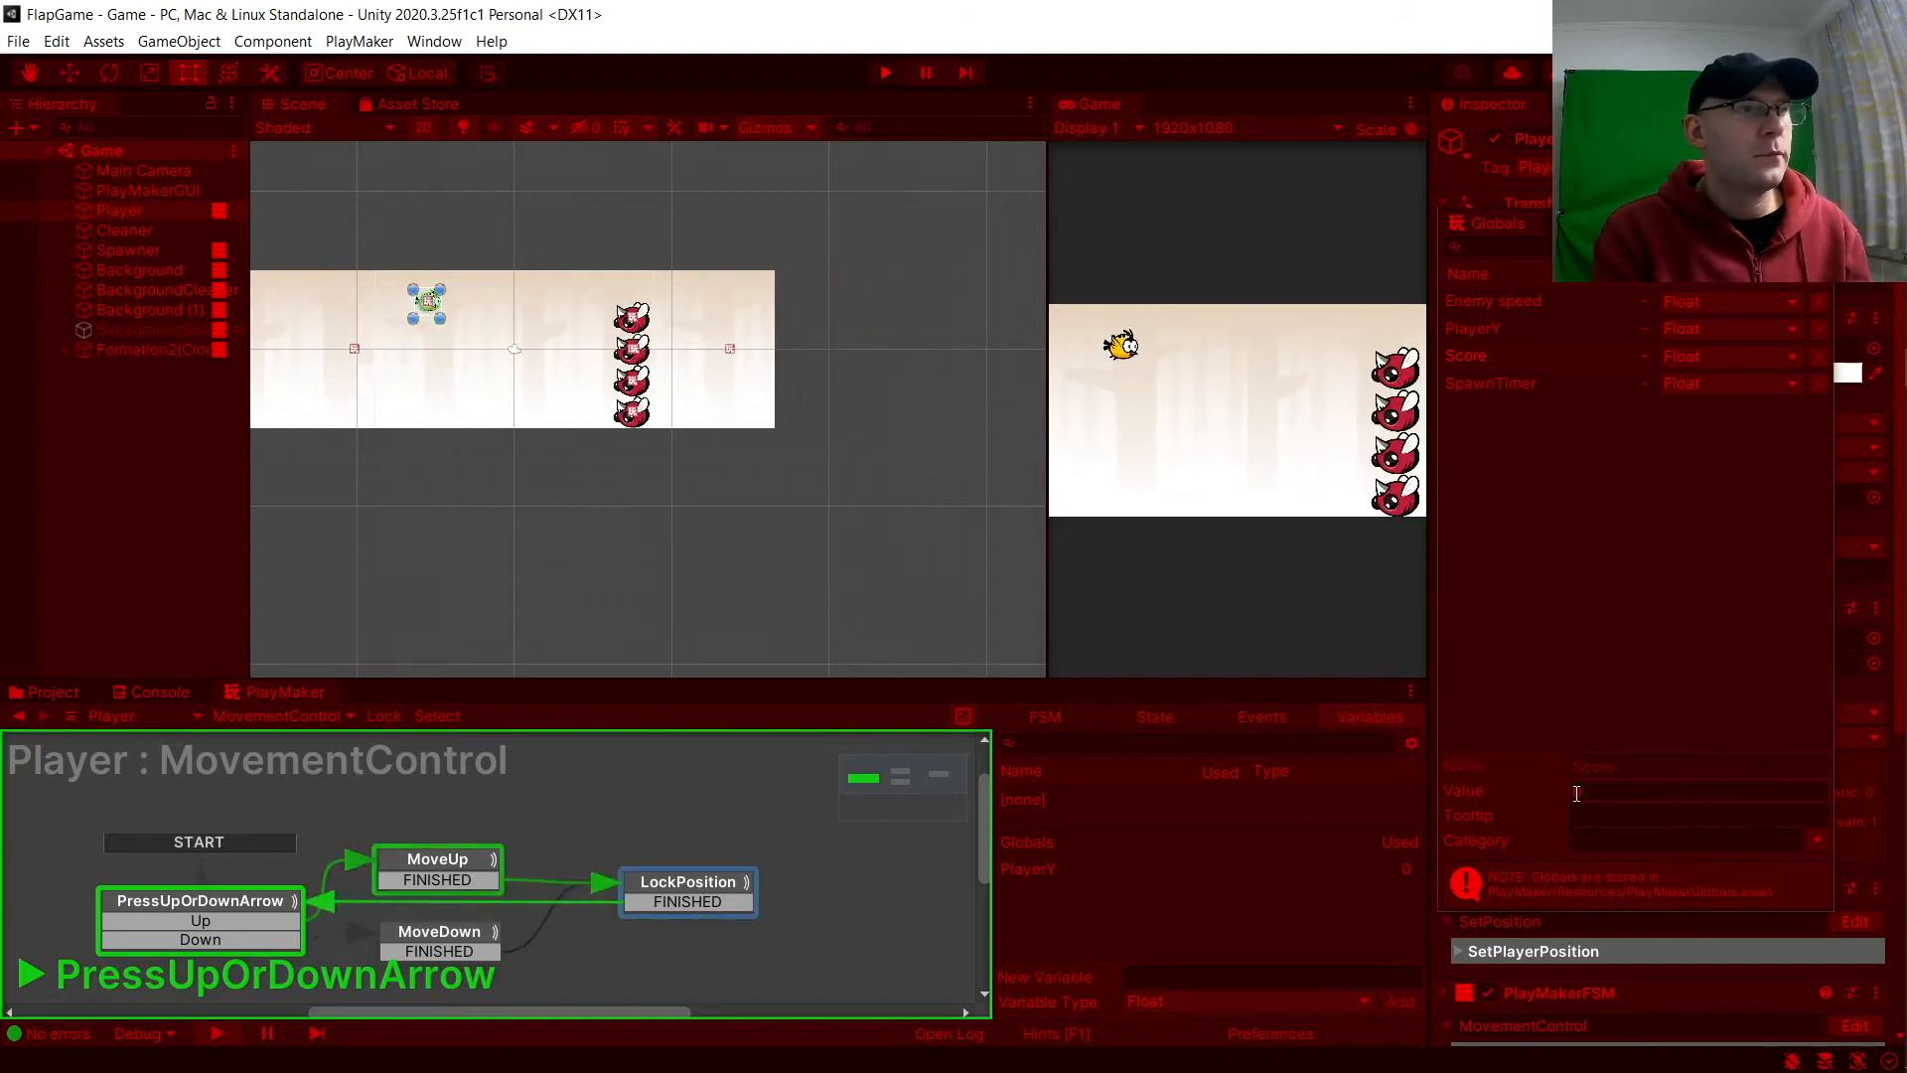
{"action": "key", "text": "Up"}
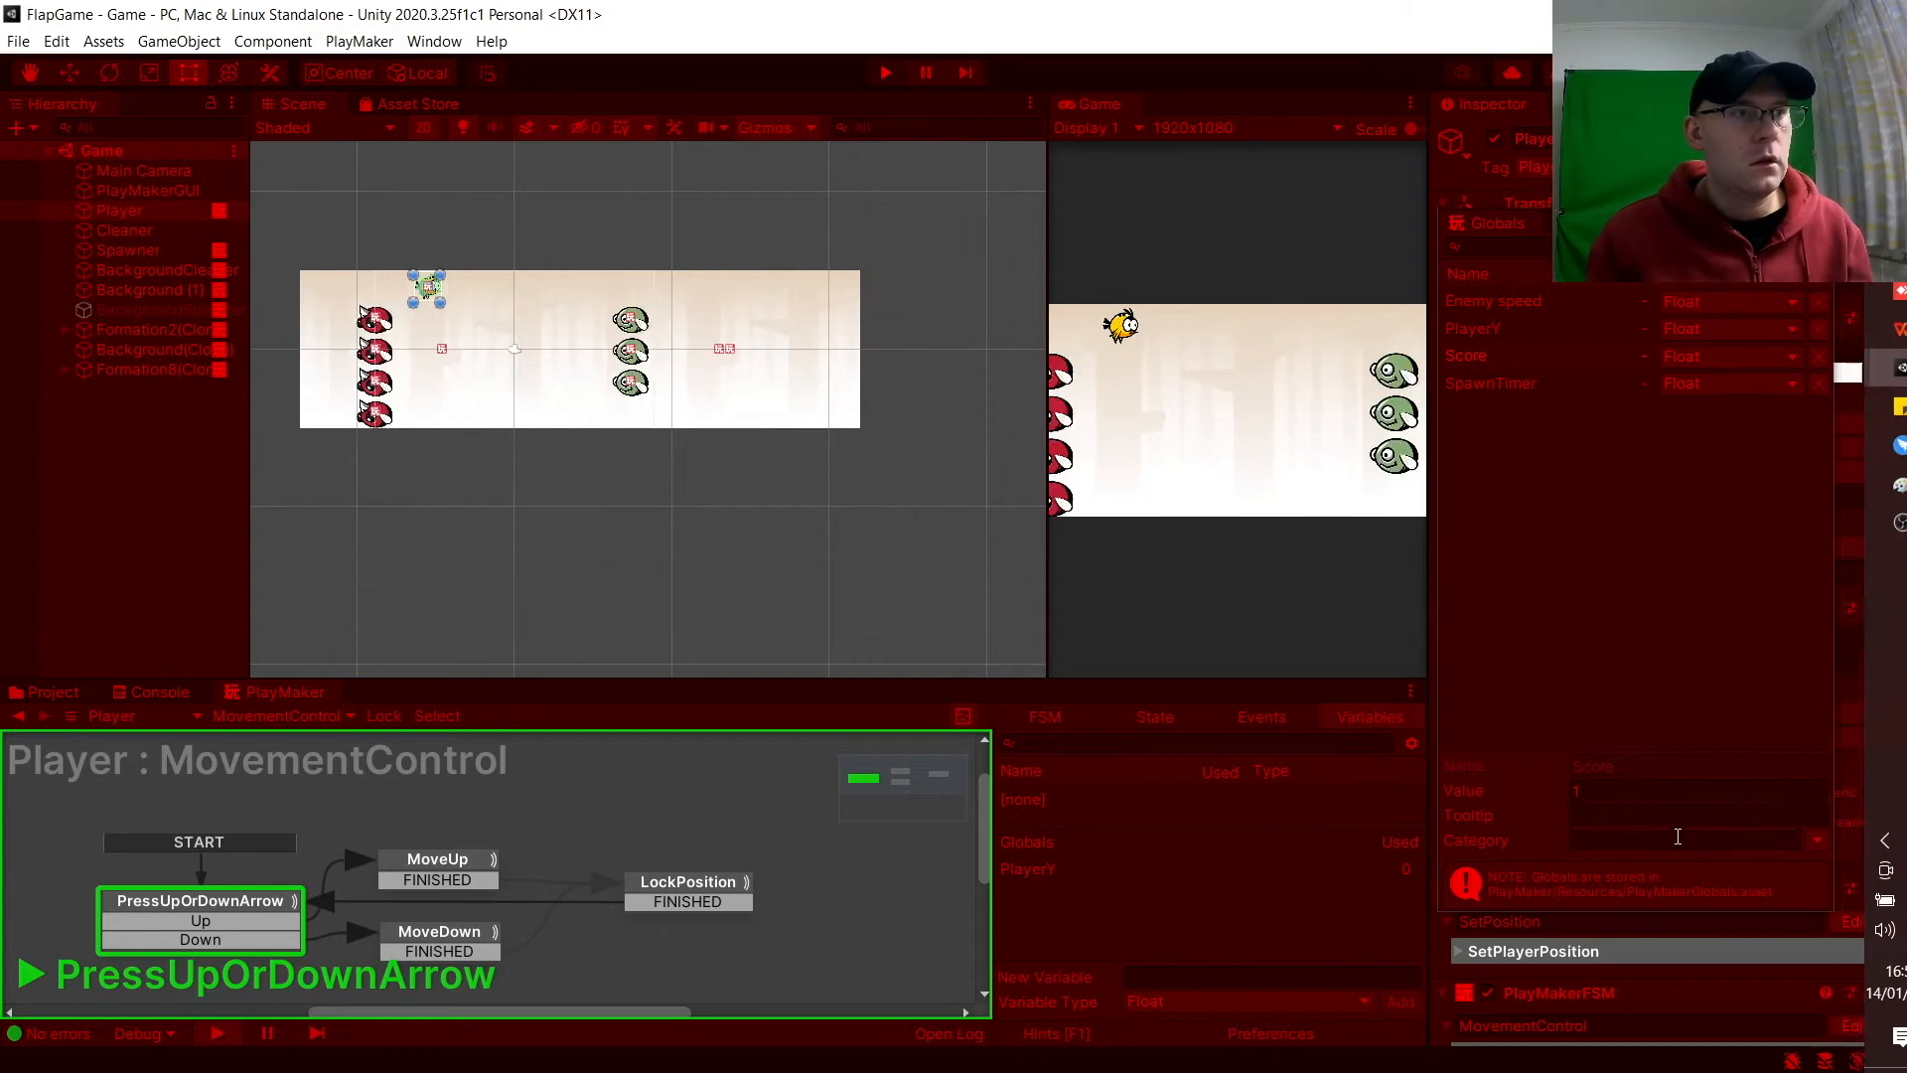
{"action": "key", "text": "Down"}
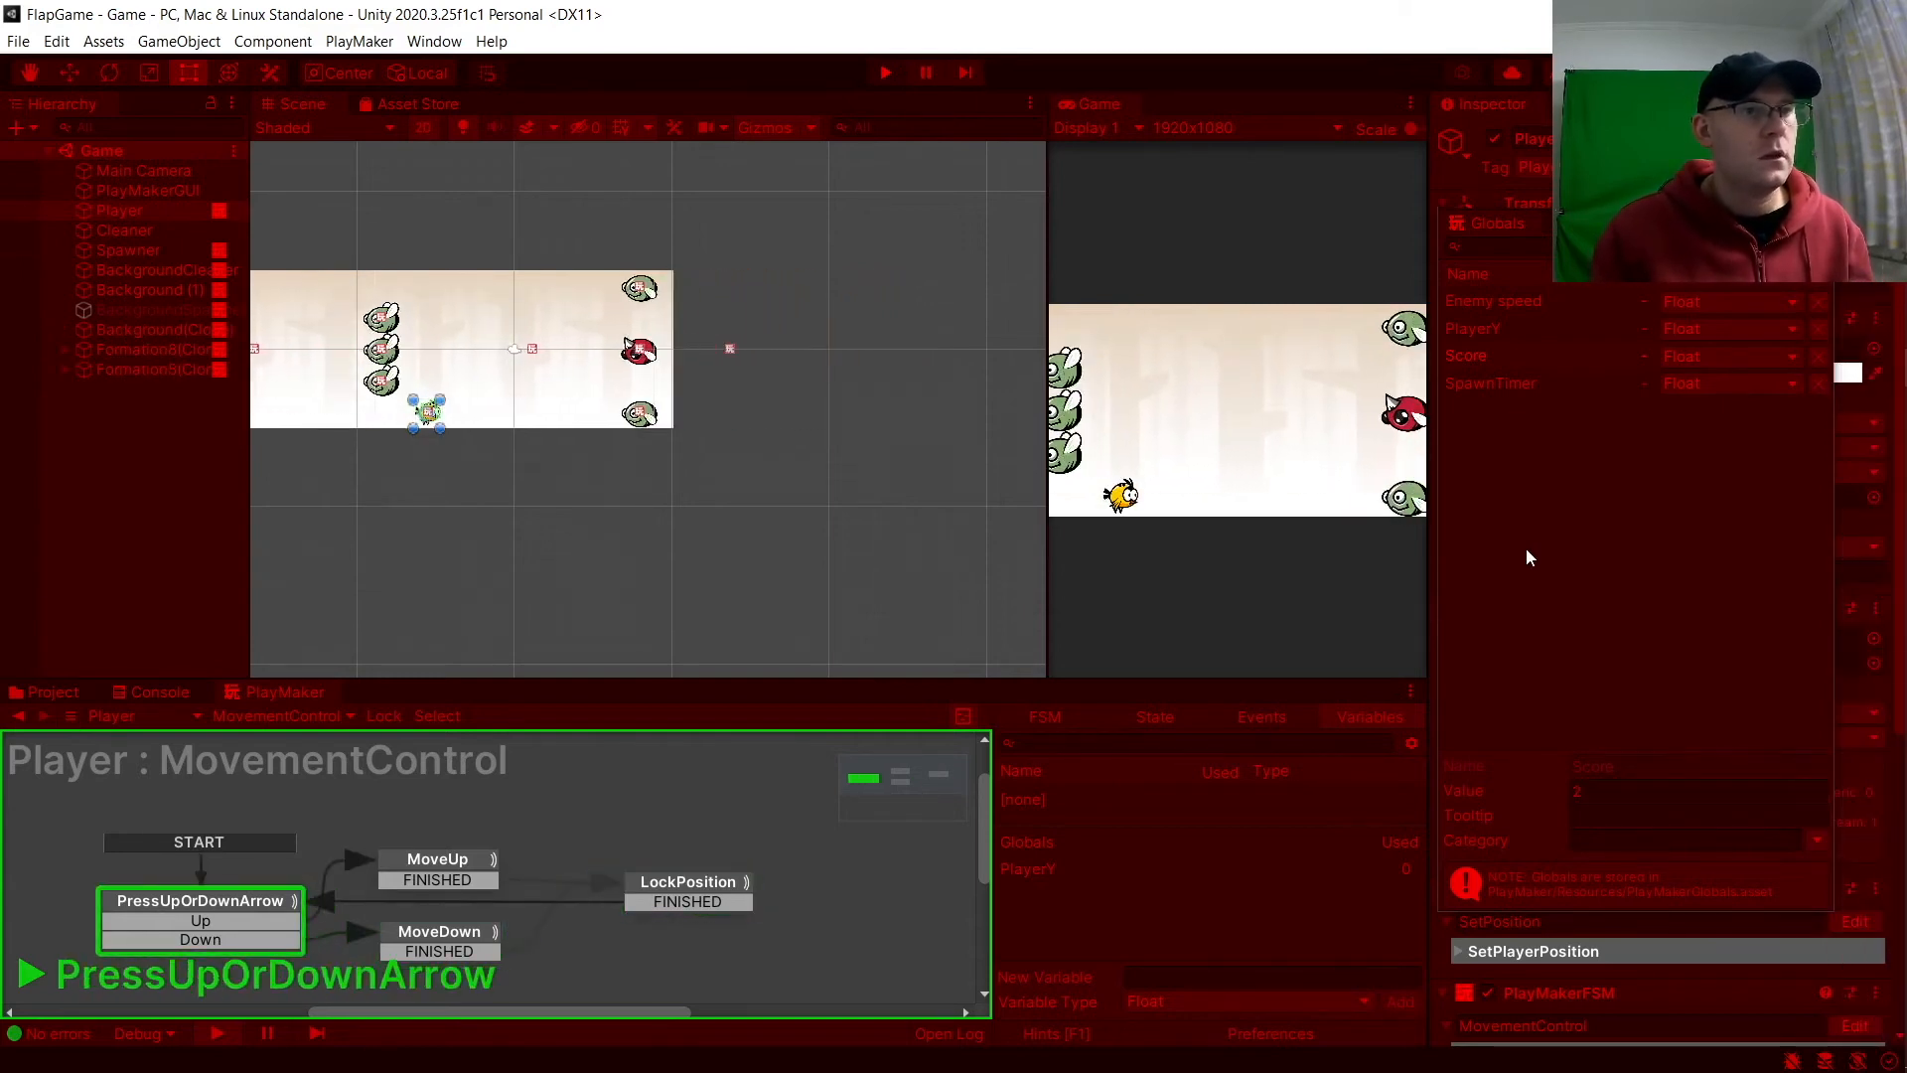
{"action": "key", "text": "Up"}
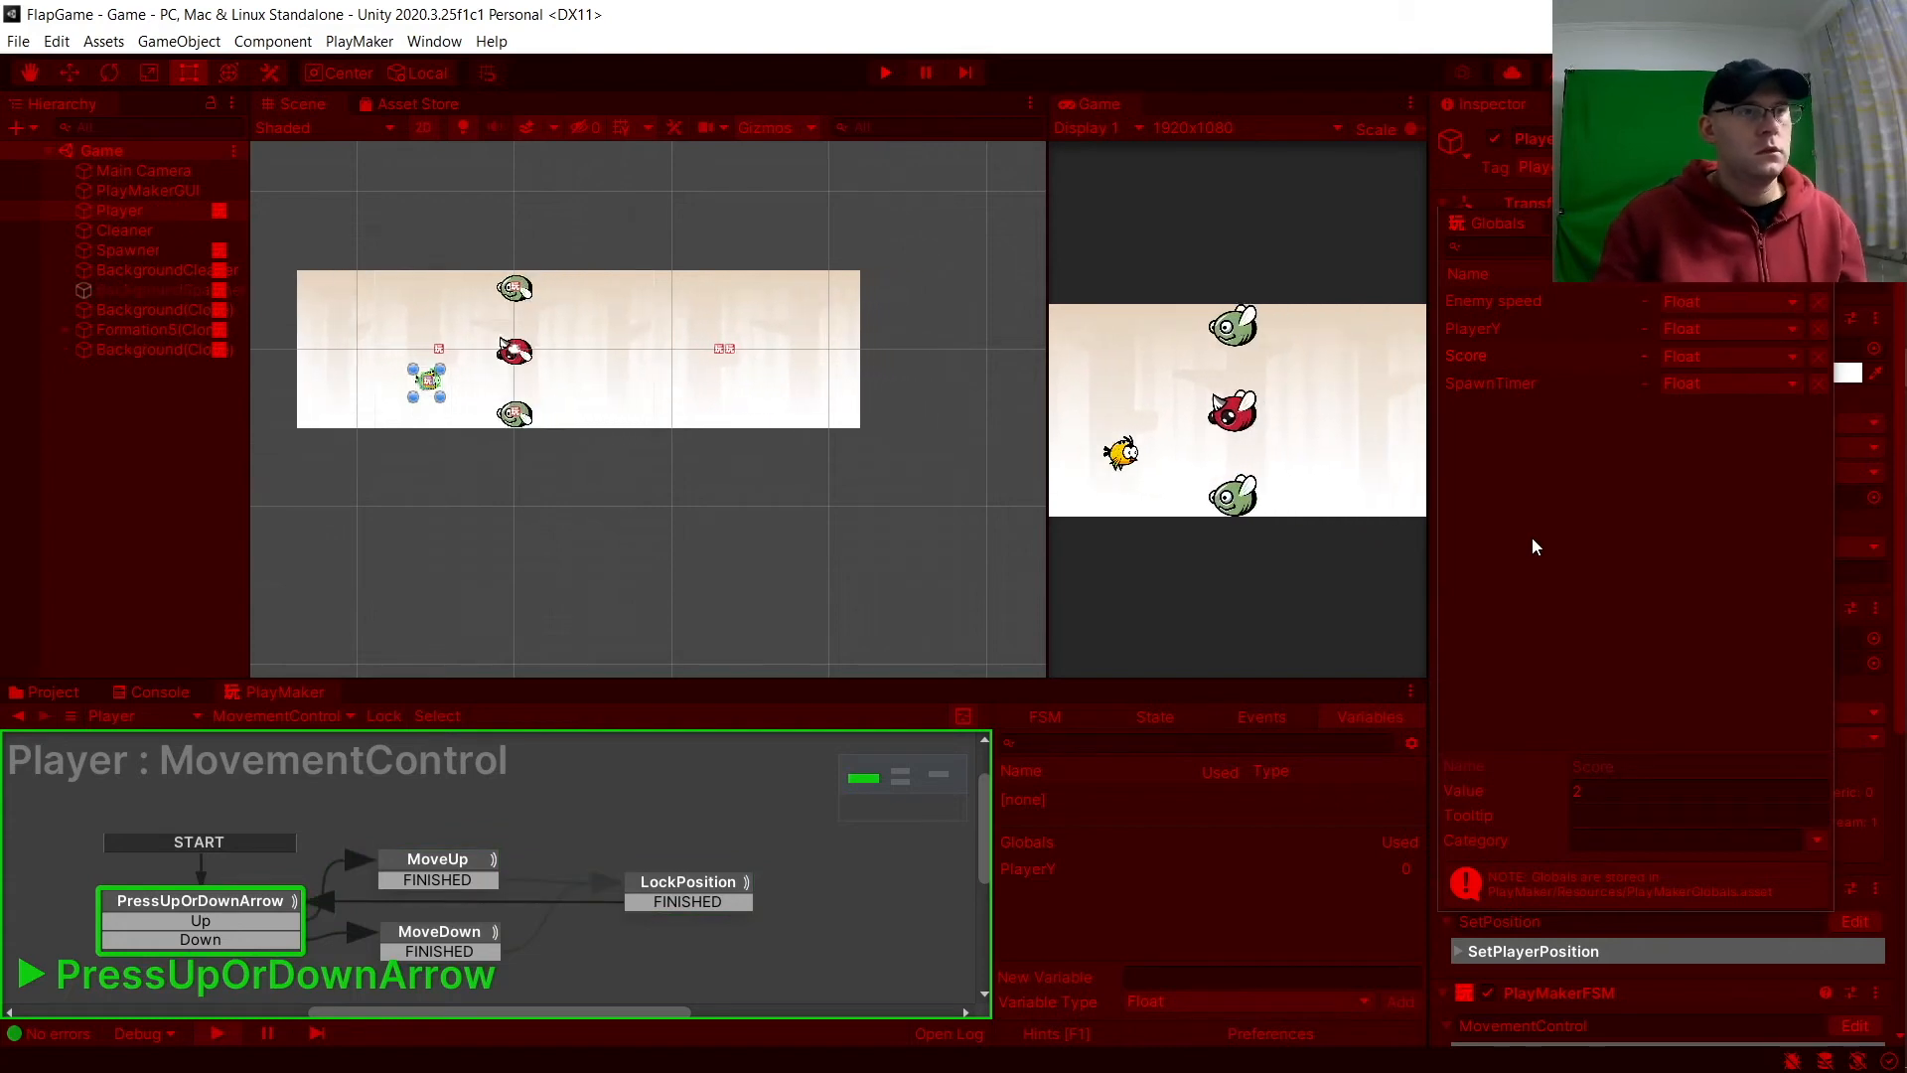
{"action": "key", "text": "Up"}
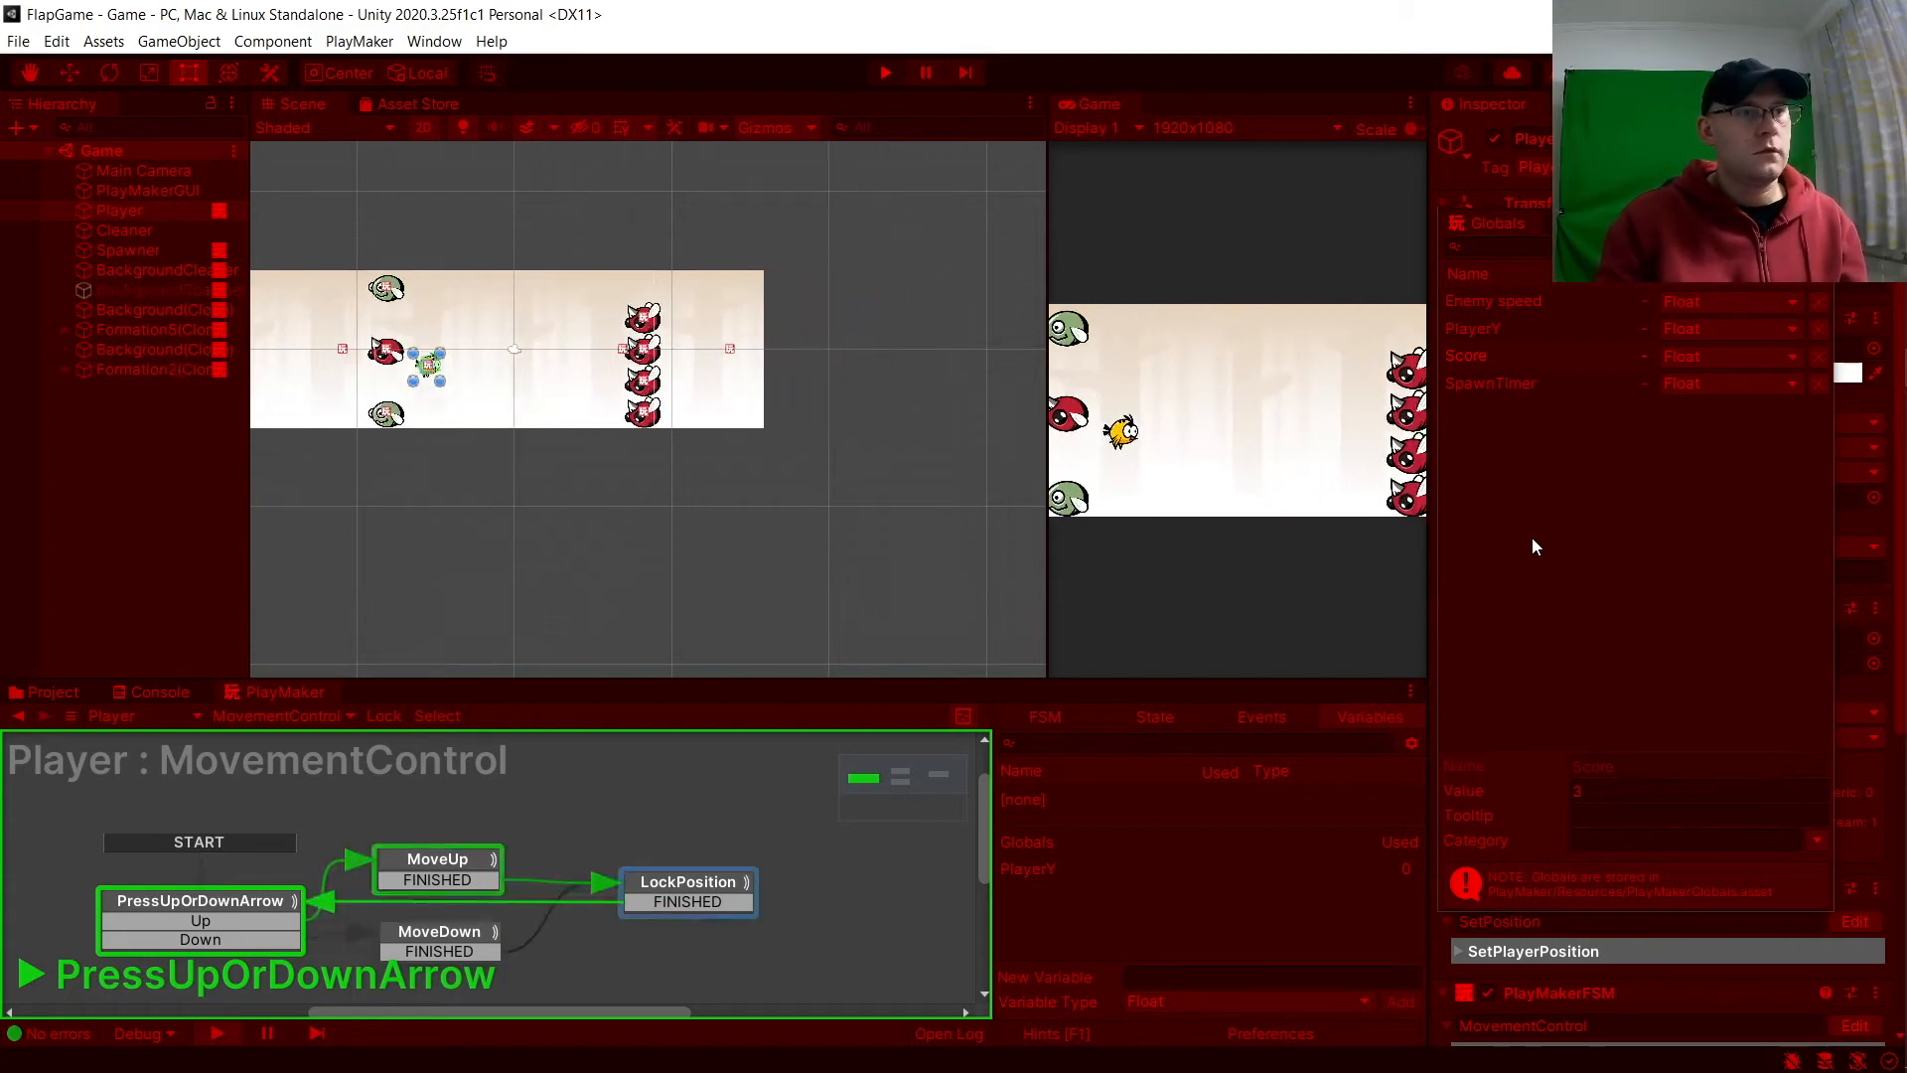
{"action": "key", "text": "Up"}
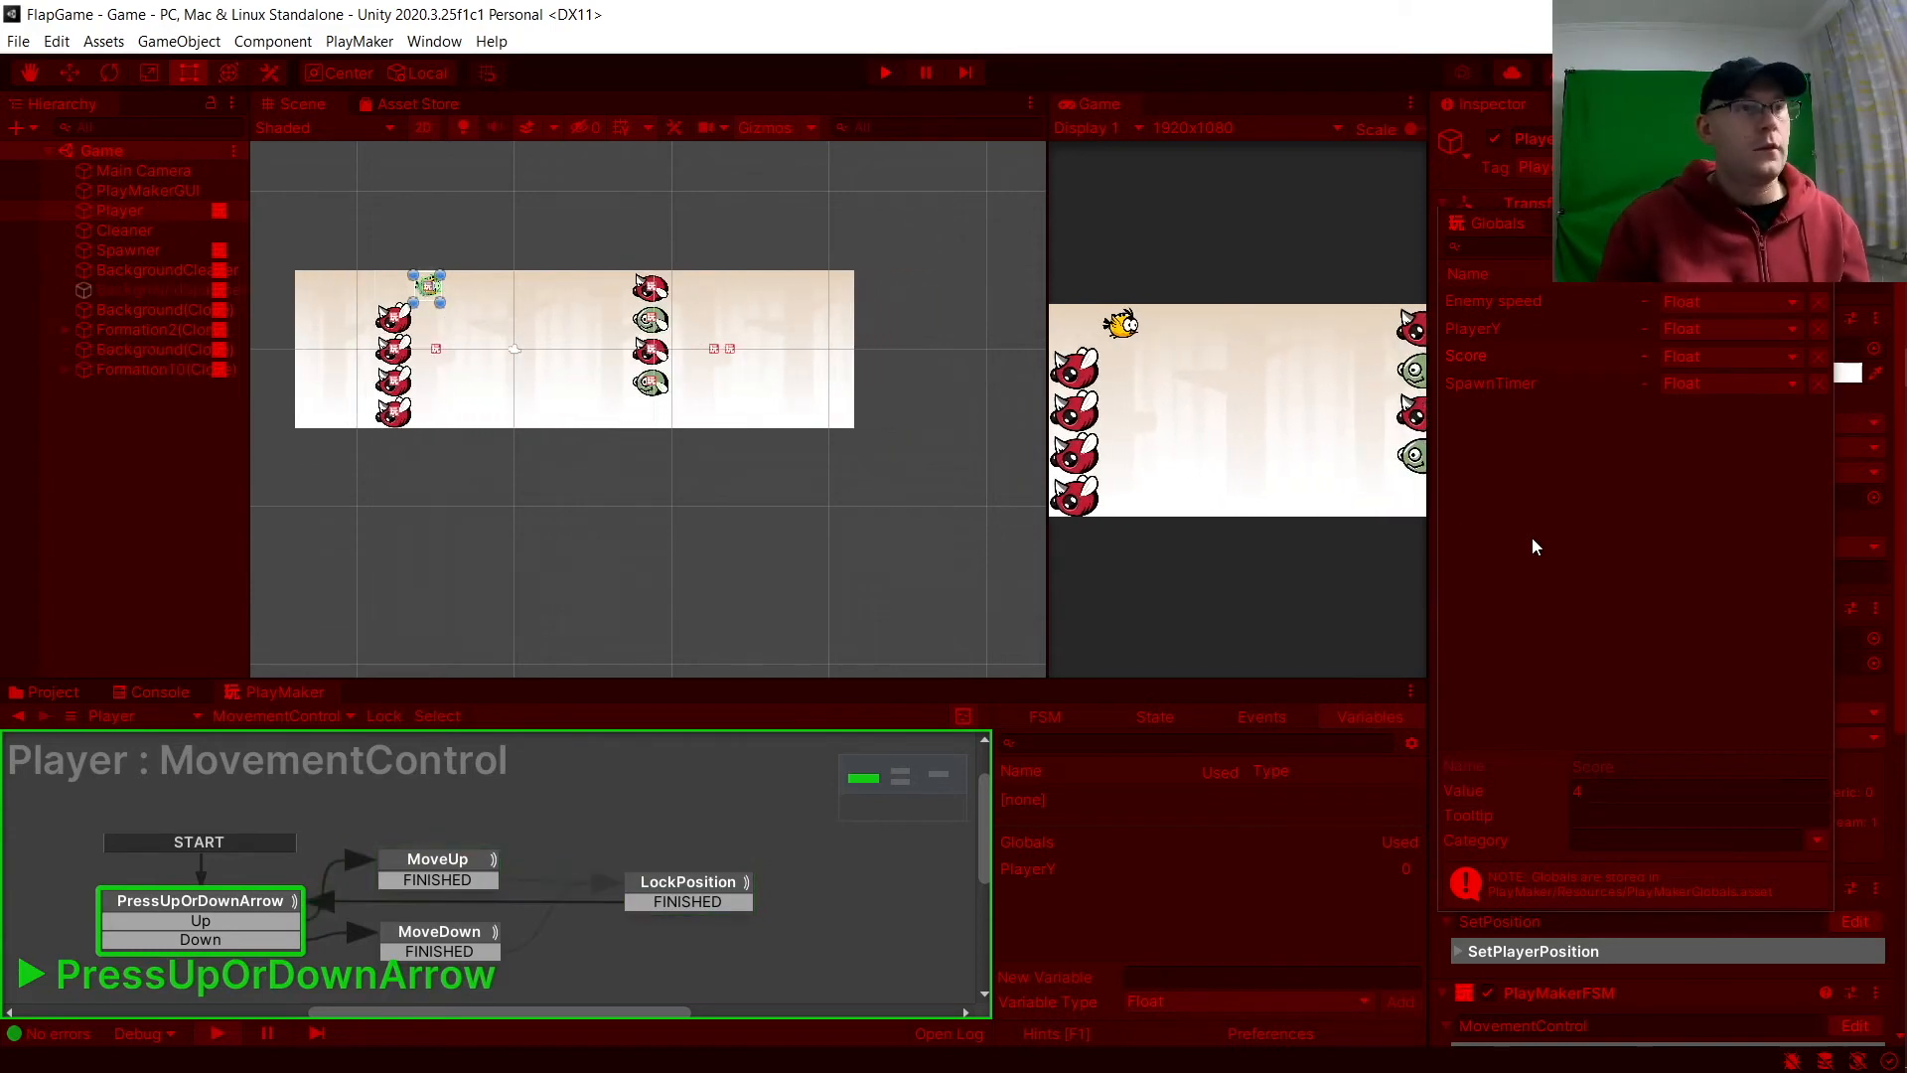
{"action": "left_click", "coordinate": [885, 72]}
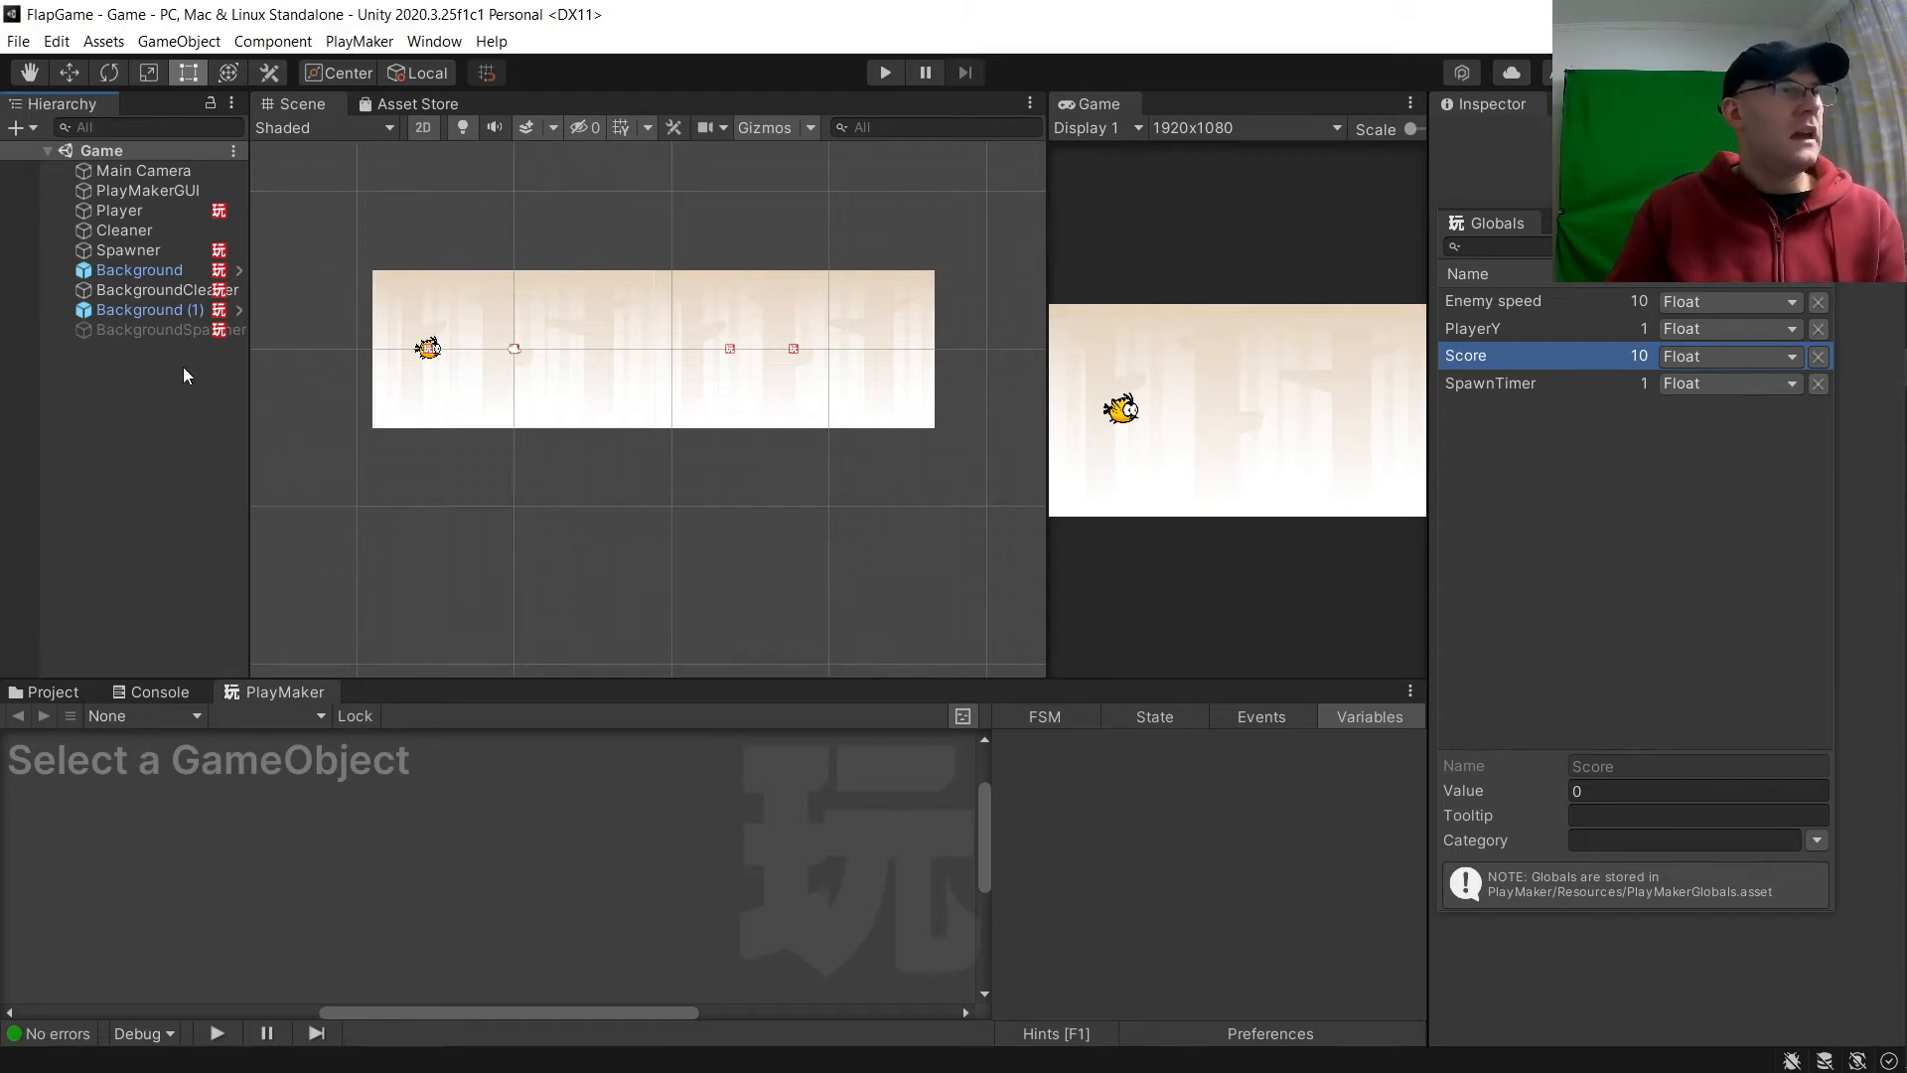
Step: Place the sss star sprite from the Youtube course folder in the scene and shrink it to a scale of about 0.13 by 0.14
{"action": "left_click", "coordinate": [53, 692]}
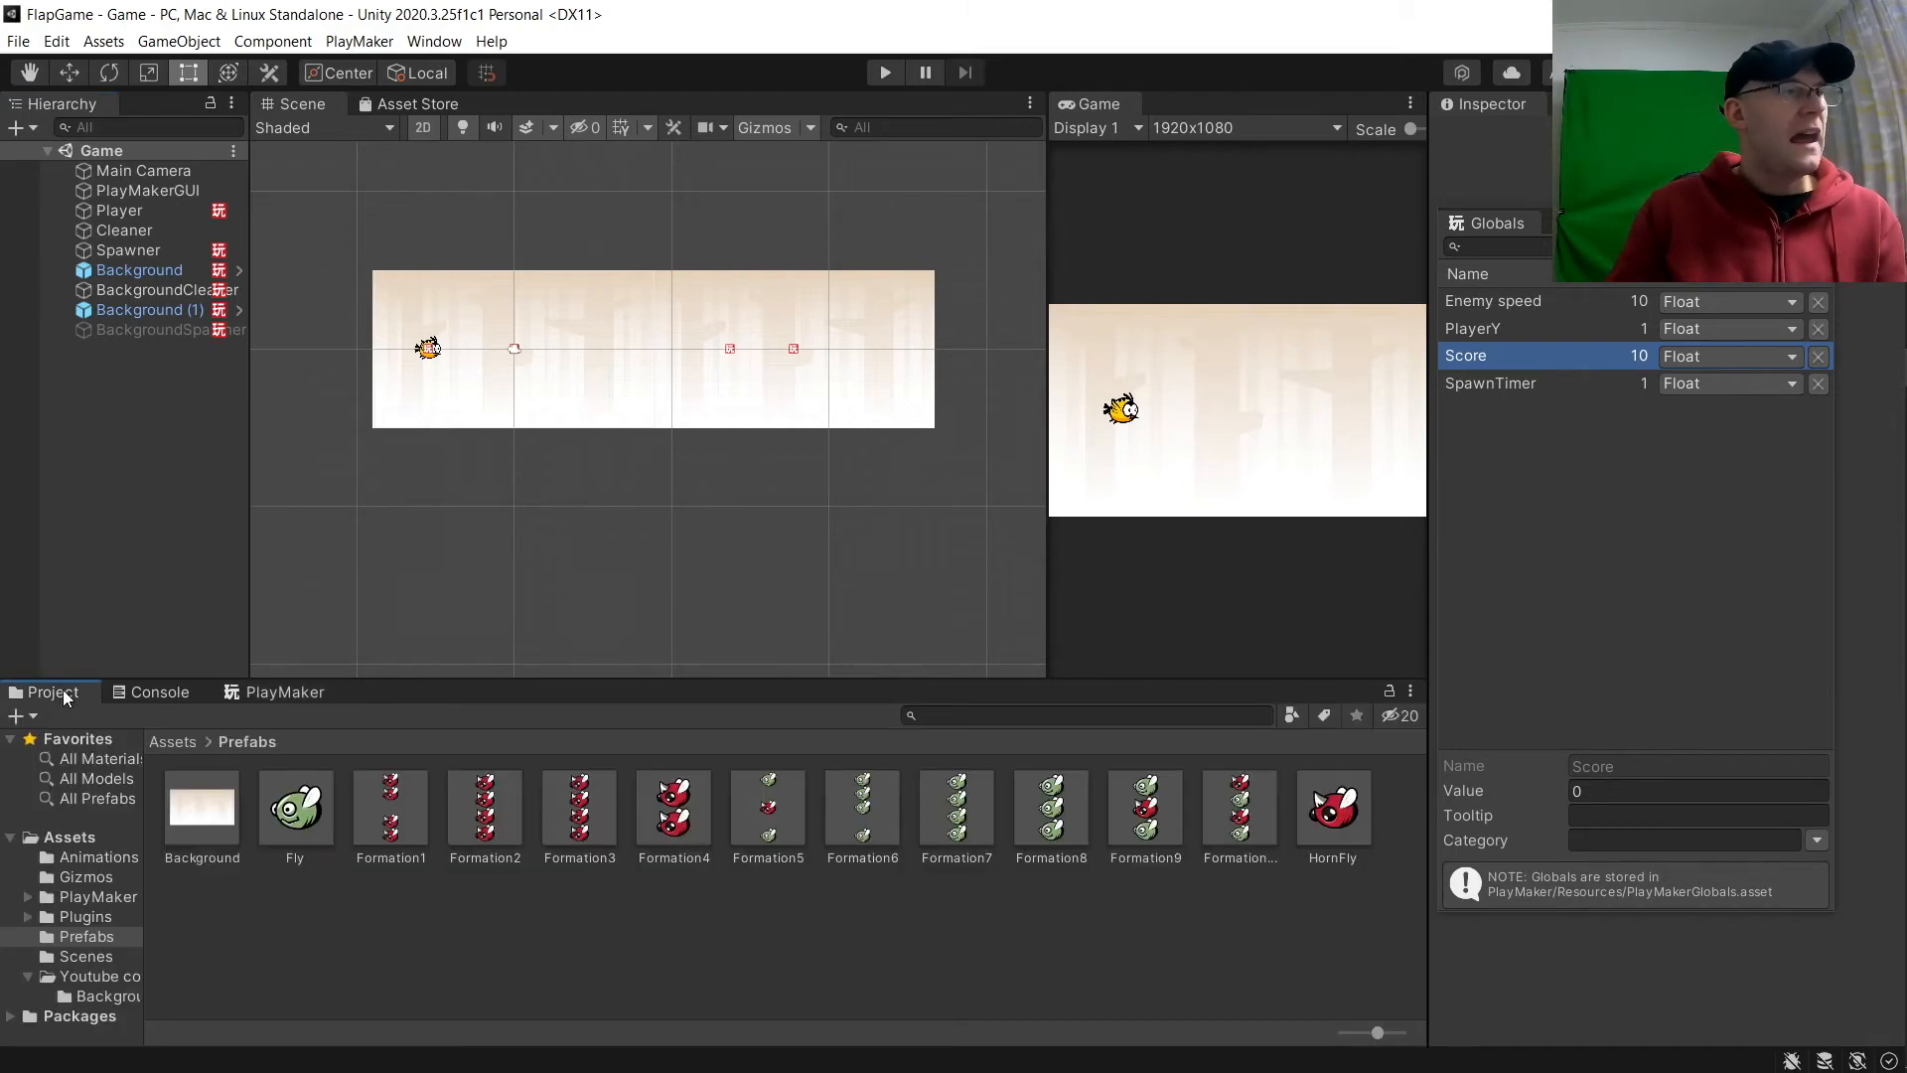
{"action": "left_click", "coordinate": [175, 745]}
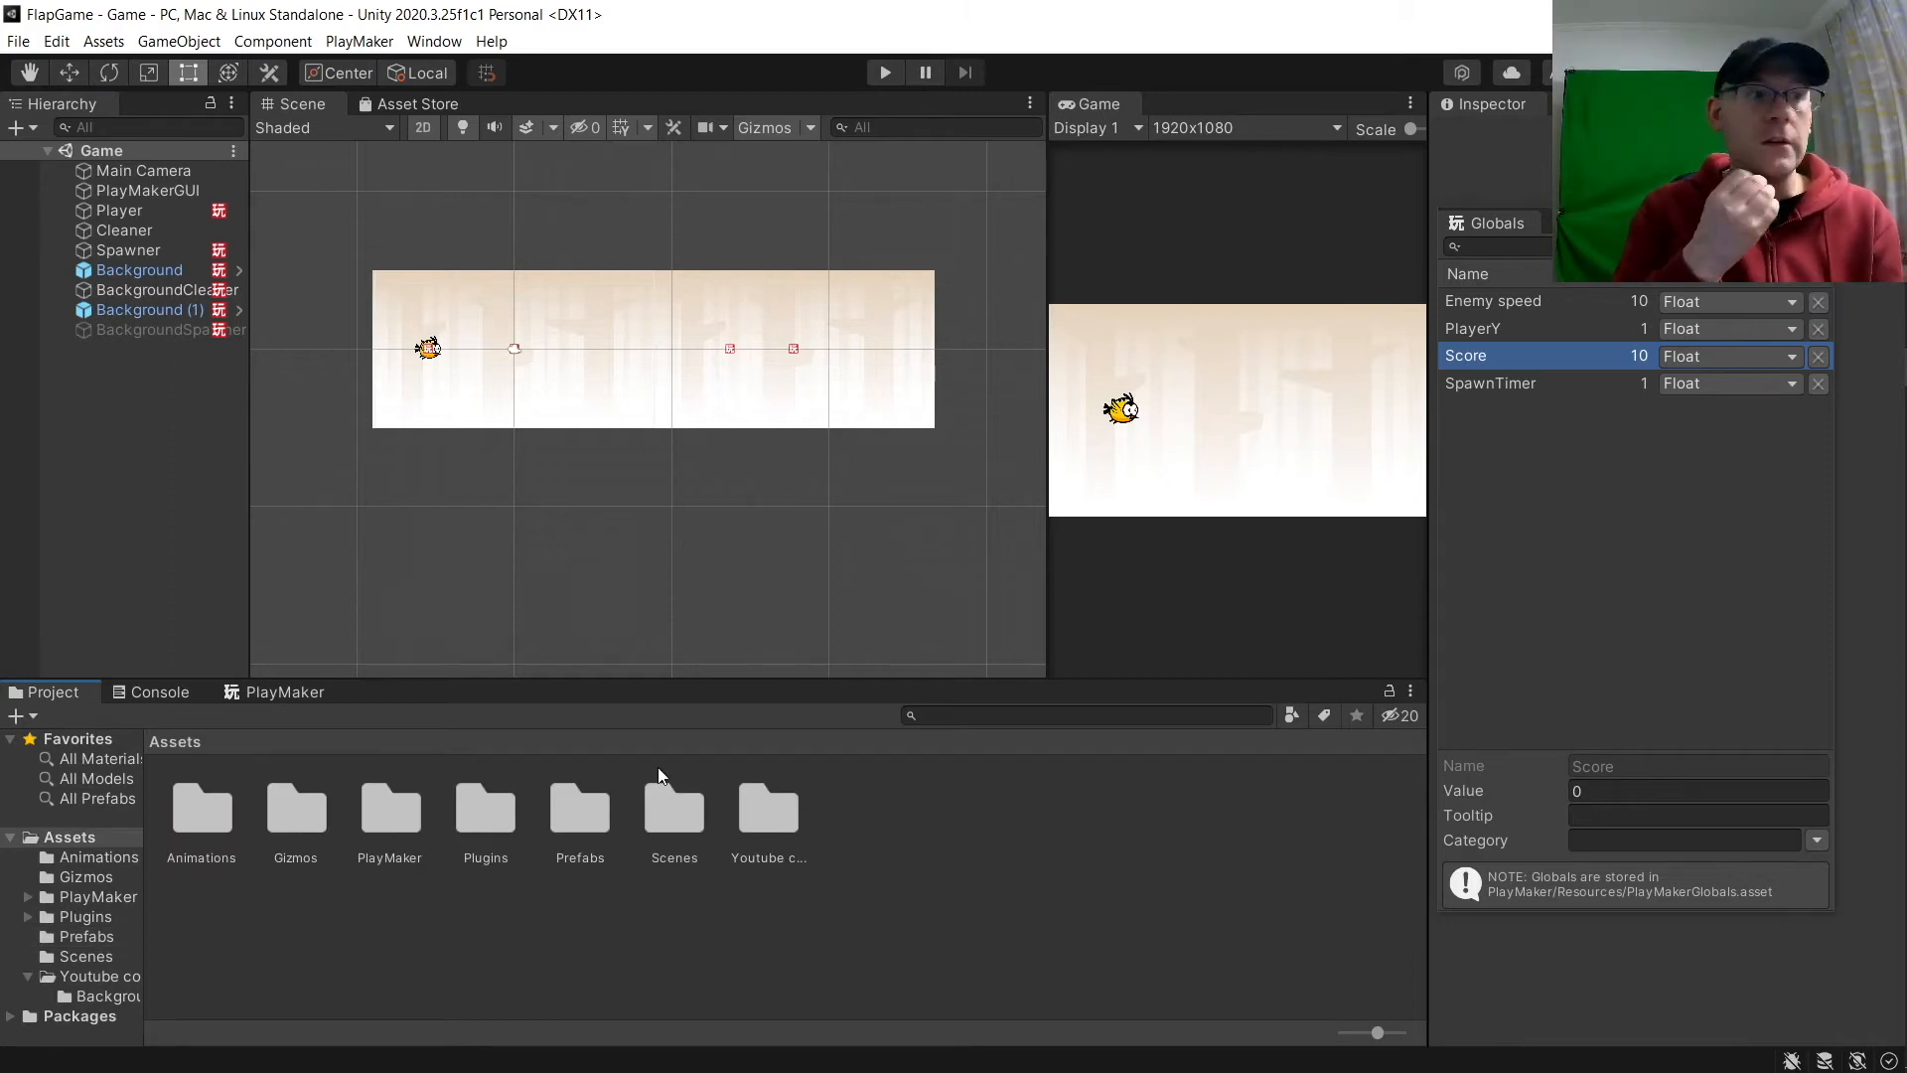
{"action": "double_click", "coordinate": [773, 811]}
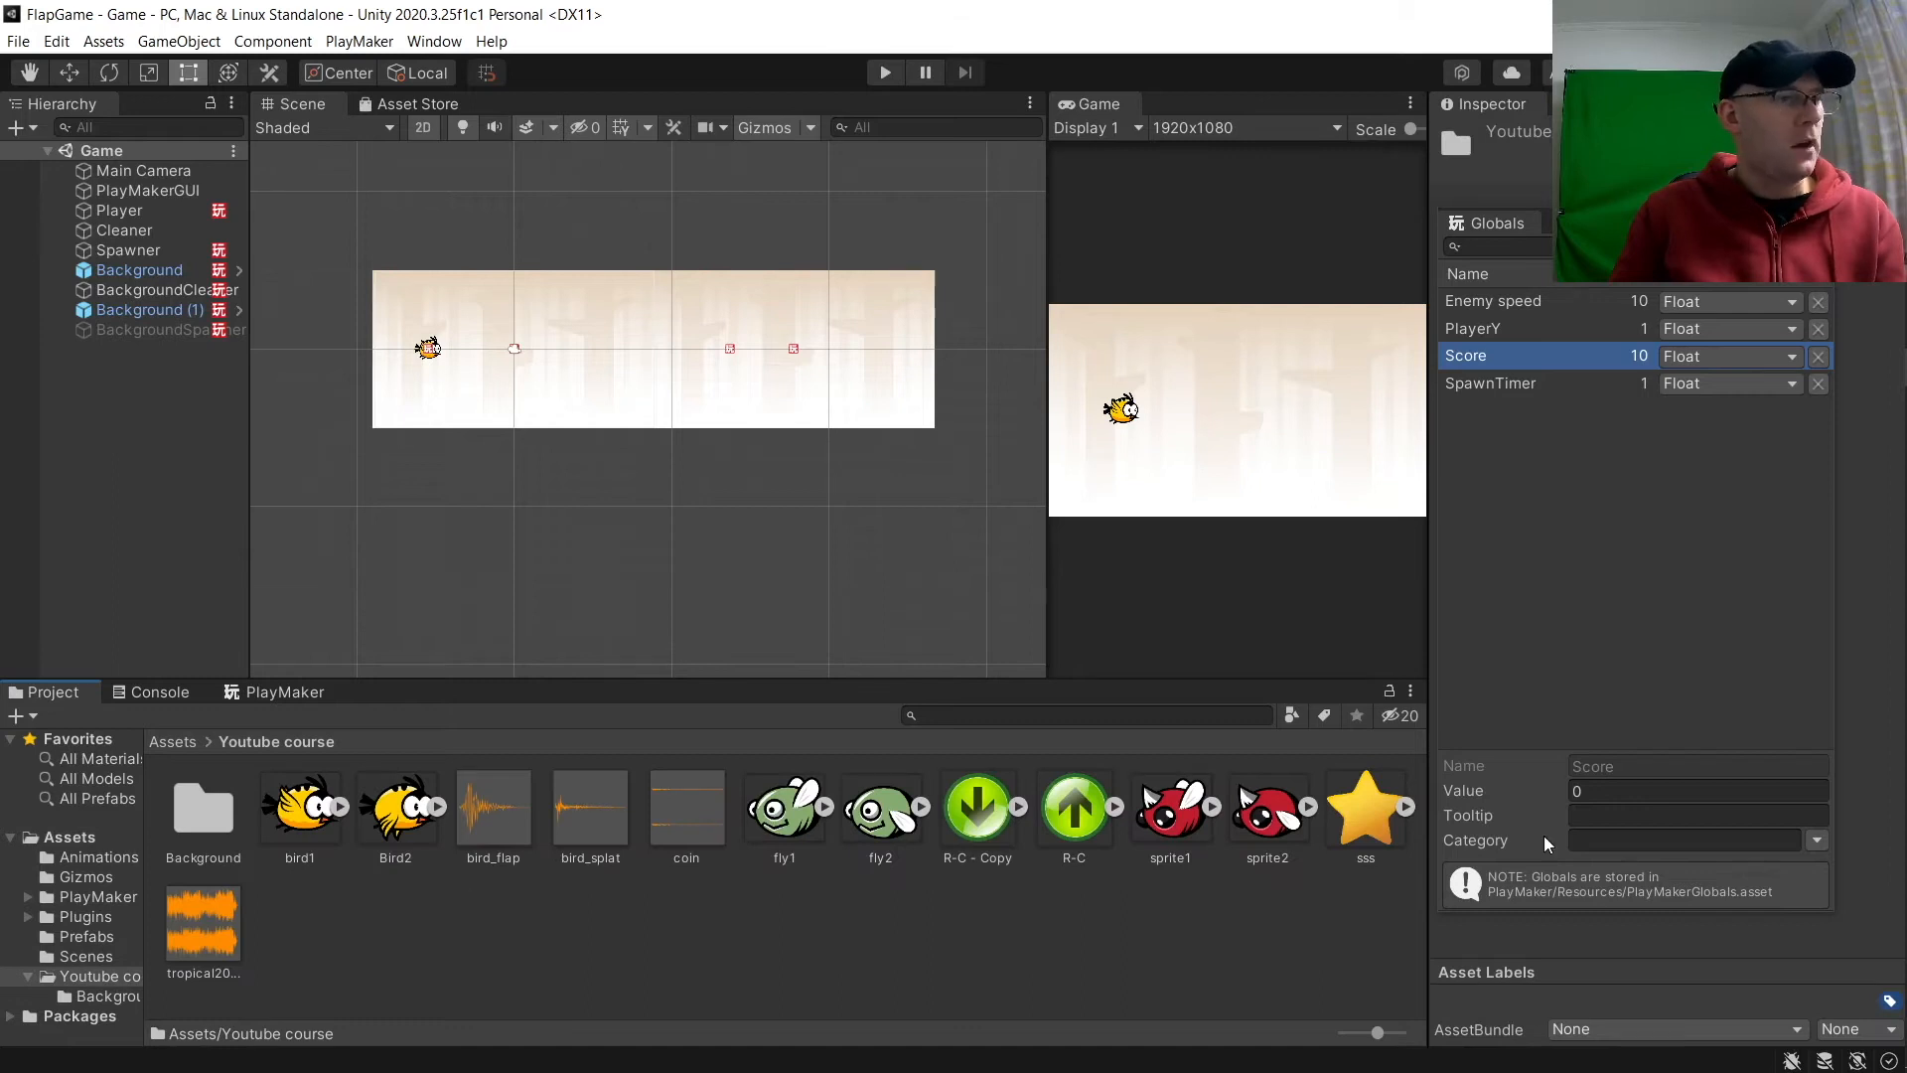
{"action": "left_click_drag", "start_coordinate": [1368, 821], "coordinate": [612, 319]}
{"action": "scroll", "coordinate": [611, 319], "scroll_direction": "up", "scroll_amount": 3}
{"action": "left_click_drag", "start_coordinate": [449, 228], "coordinate": [592, 414]}
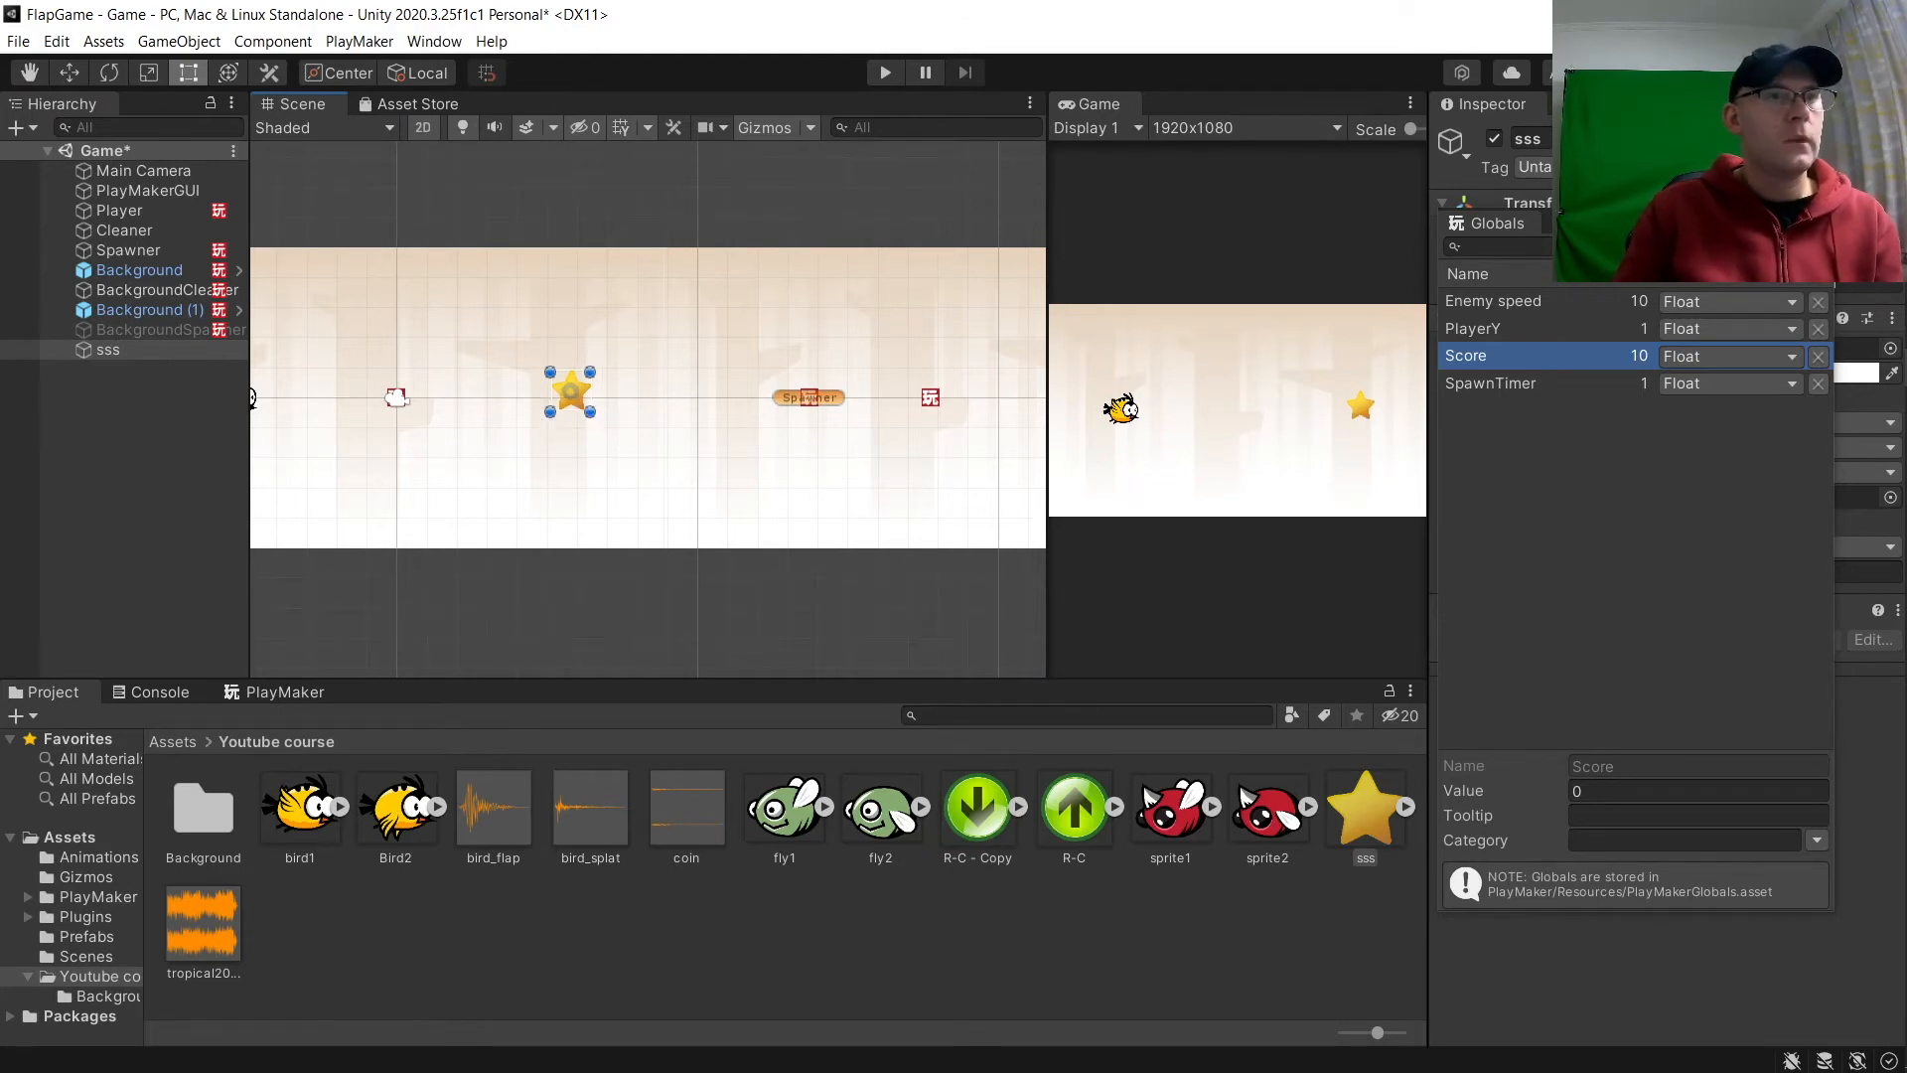
Step: Add a Rigidbody 2D to the star sprite, with Gravity Scale 0 and its Z rotation frozen
{"action": "left_click", "coordinate": [1613, 695]}
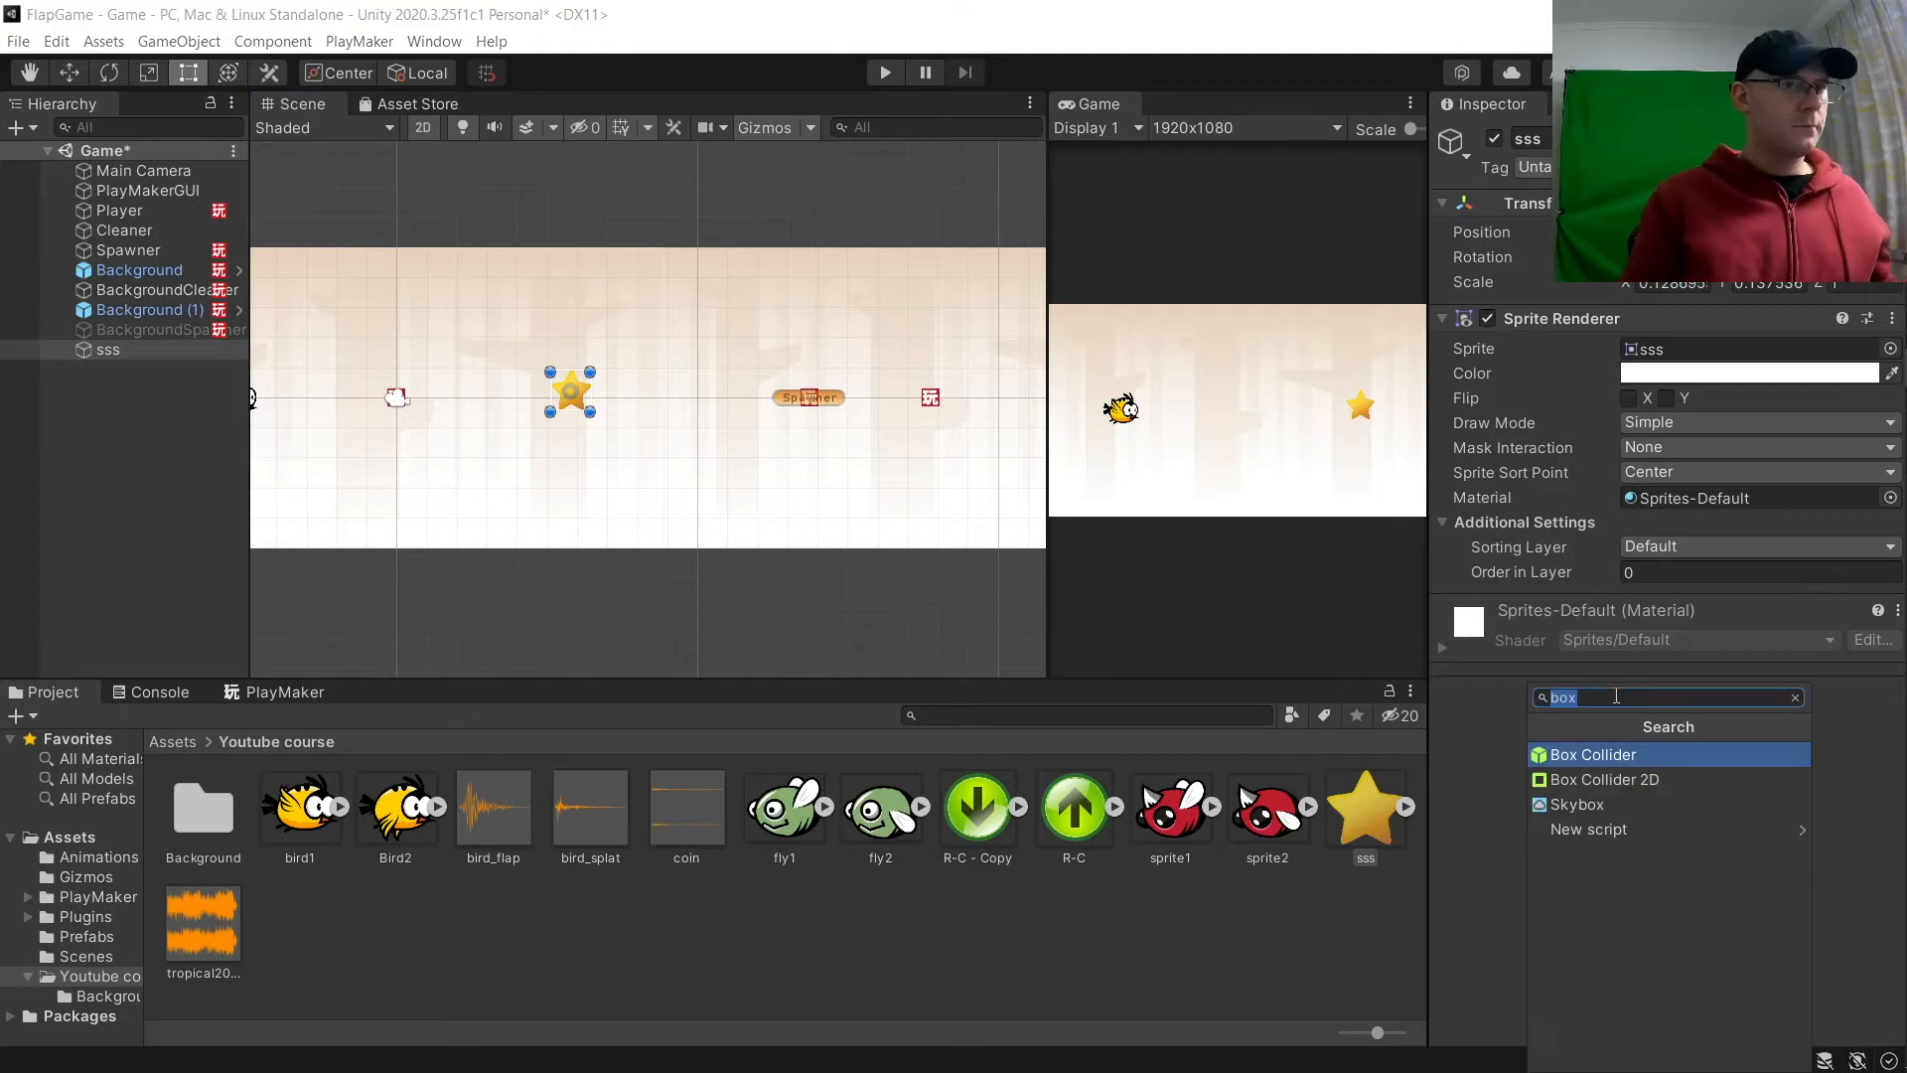
{"action": "type", "text": "Rigi"}
{"action": "key", "text": "Down"}
{"action": "key", "text": "Return"}
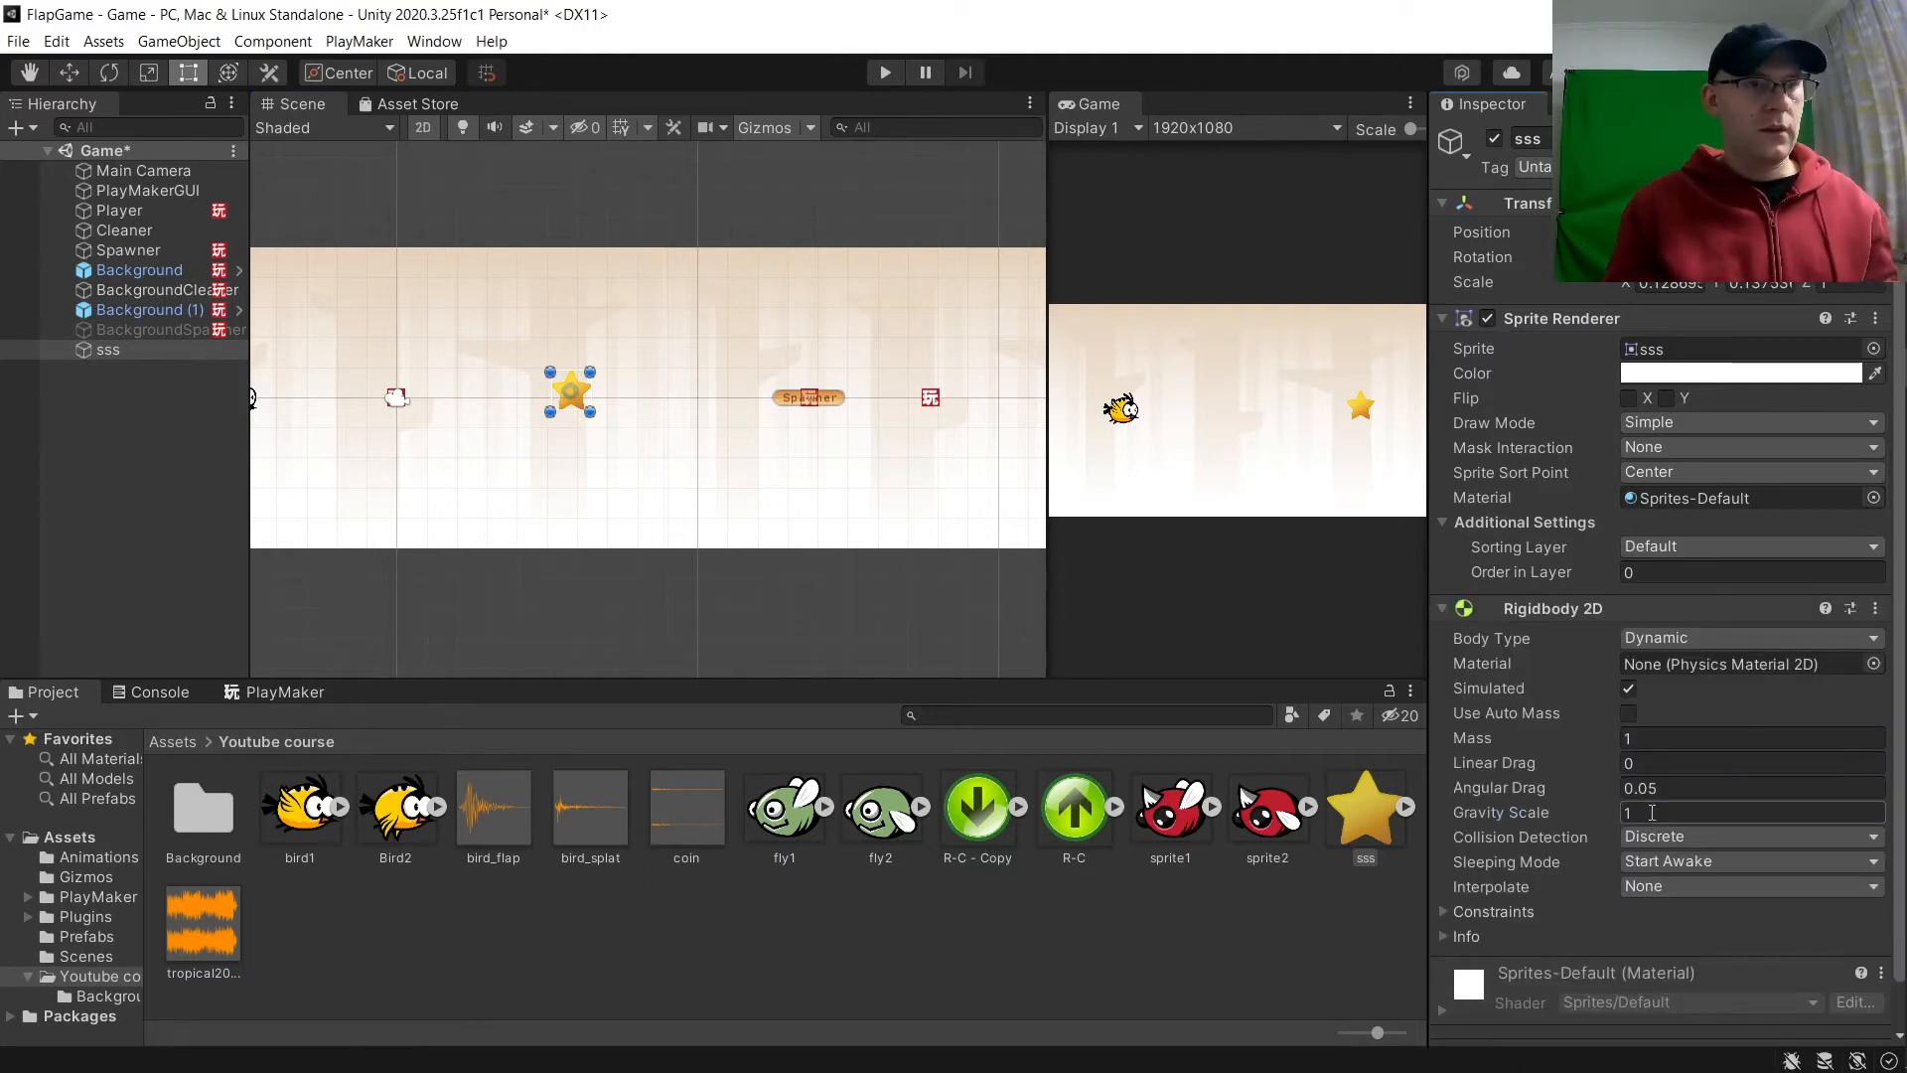
{"action": "scroll", "coordinate": [1558, 902], "scroll_direction": "down", "scroll_amount": 2}
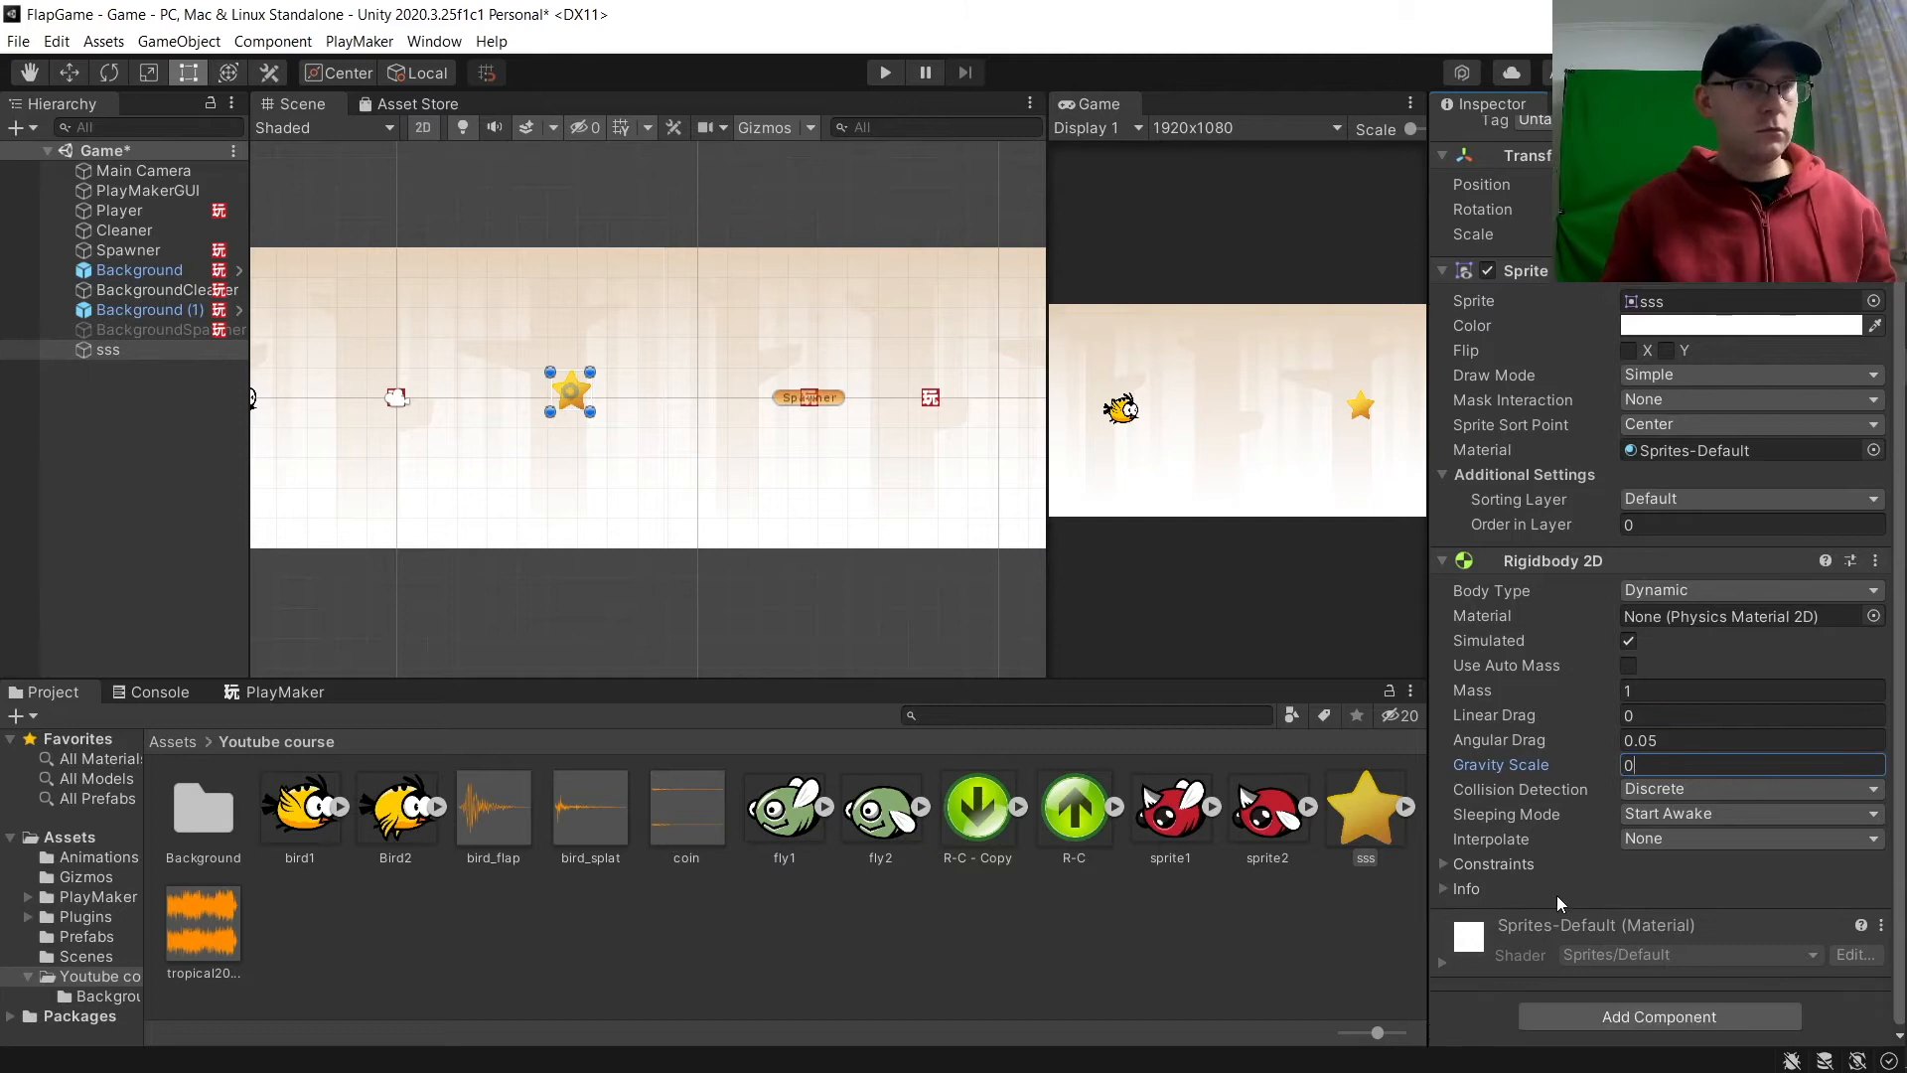
{"action": "left_click", "coordinate": [1443, 864]}
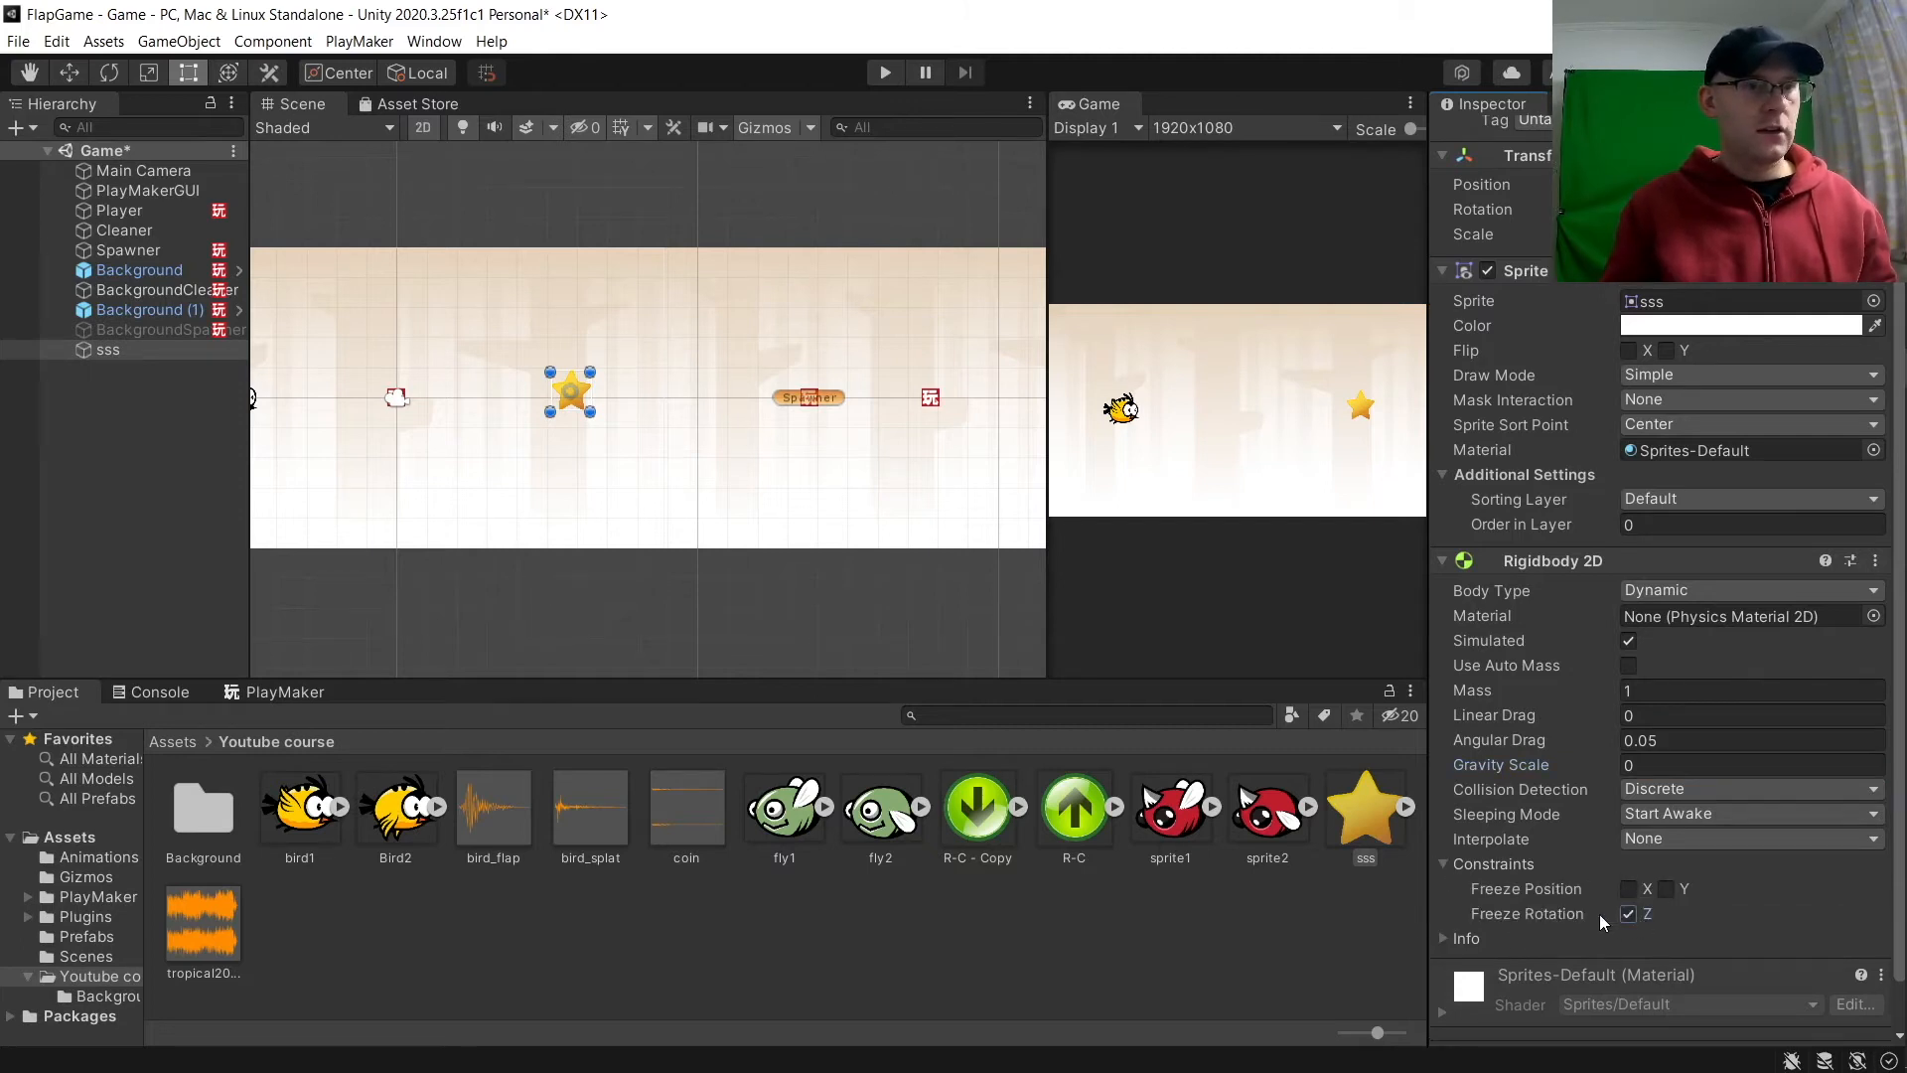
{"action": "left_click", "coordinate": [1442, 863]}
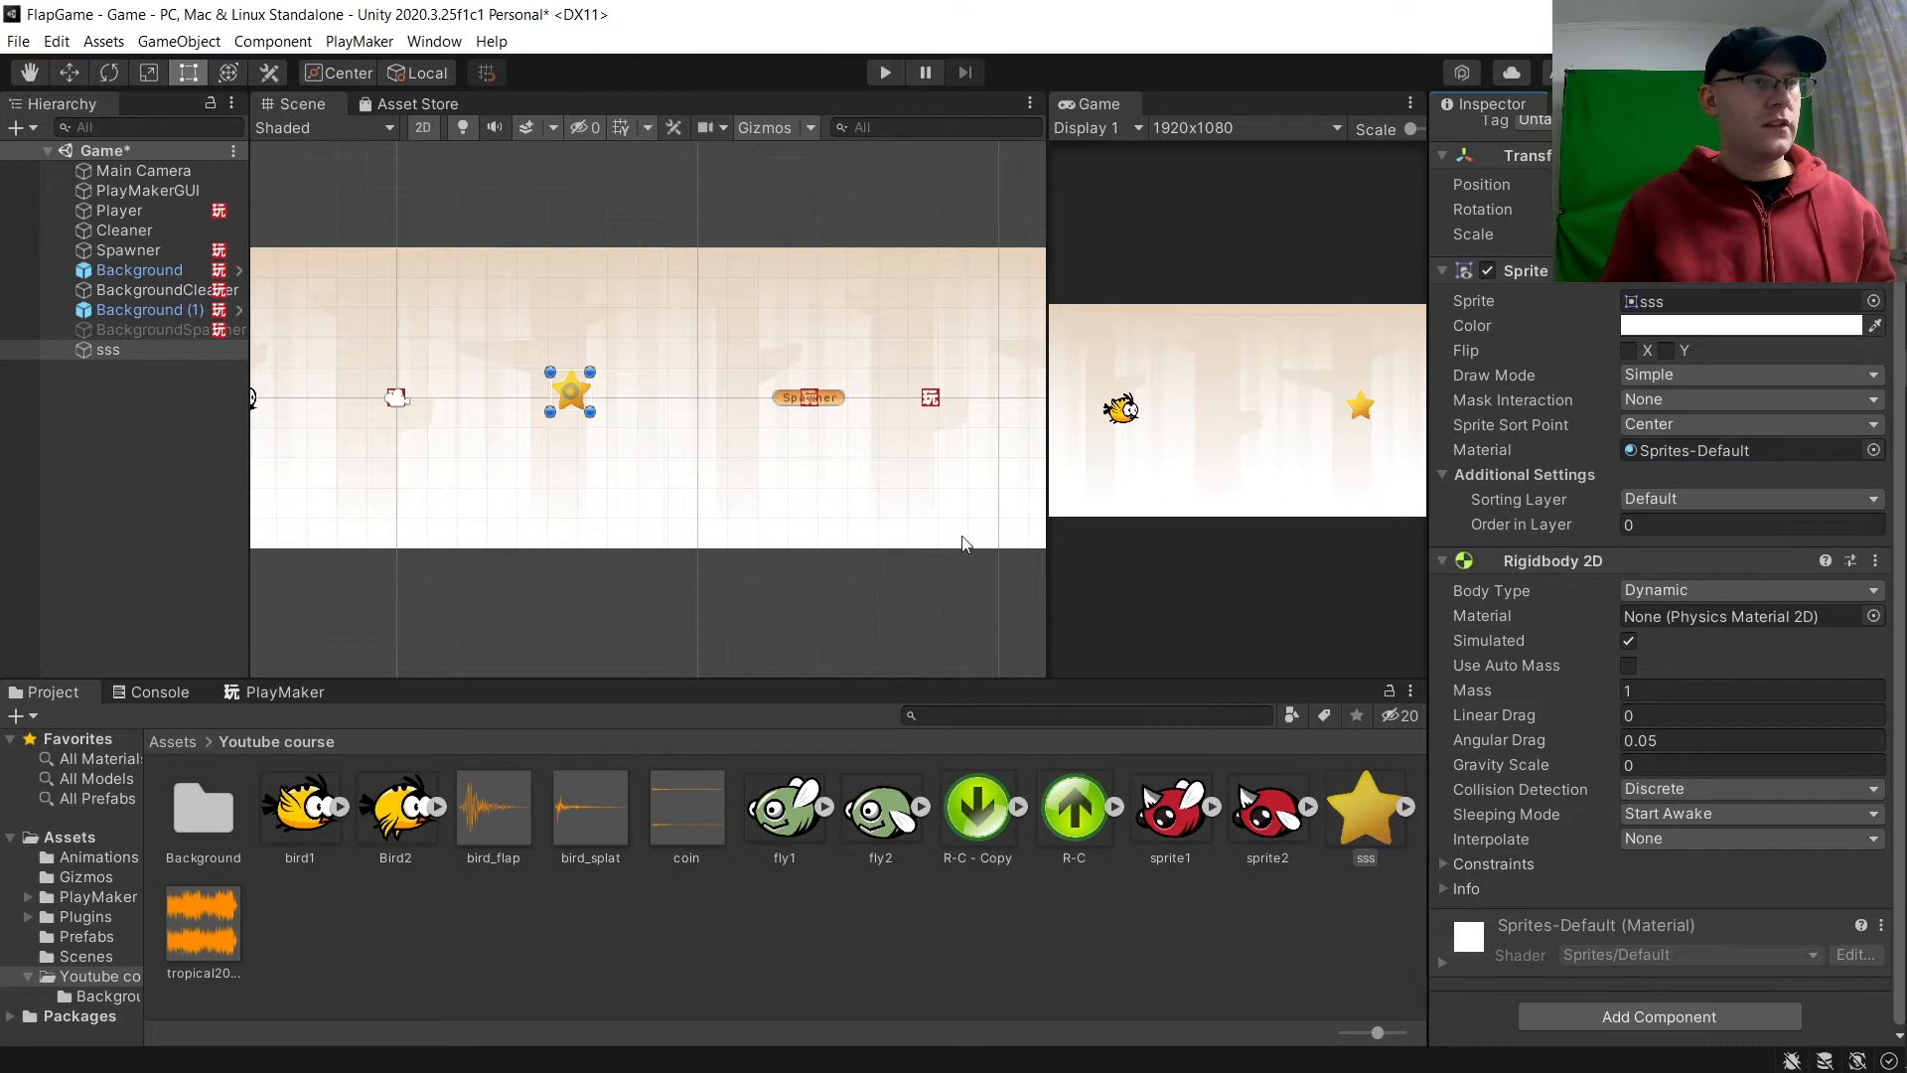
Step: Add a Polygon Collider 2D to the star sprite and make it a trigger
{"action": "left_click", "coordinate": [1647, 1015]}
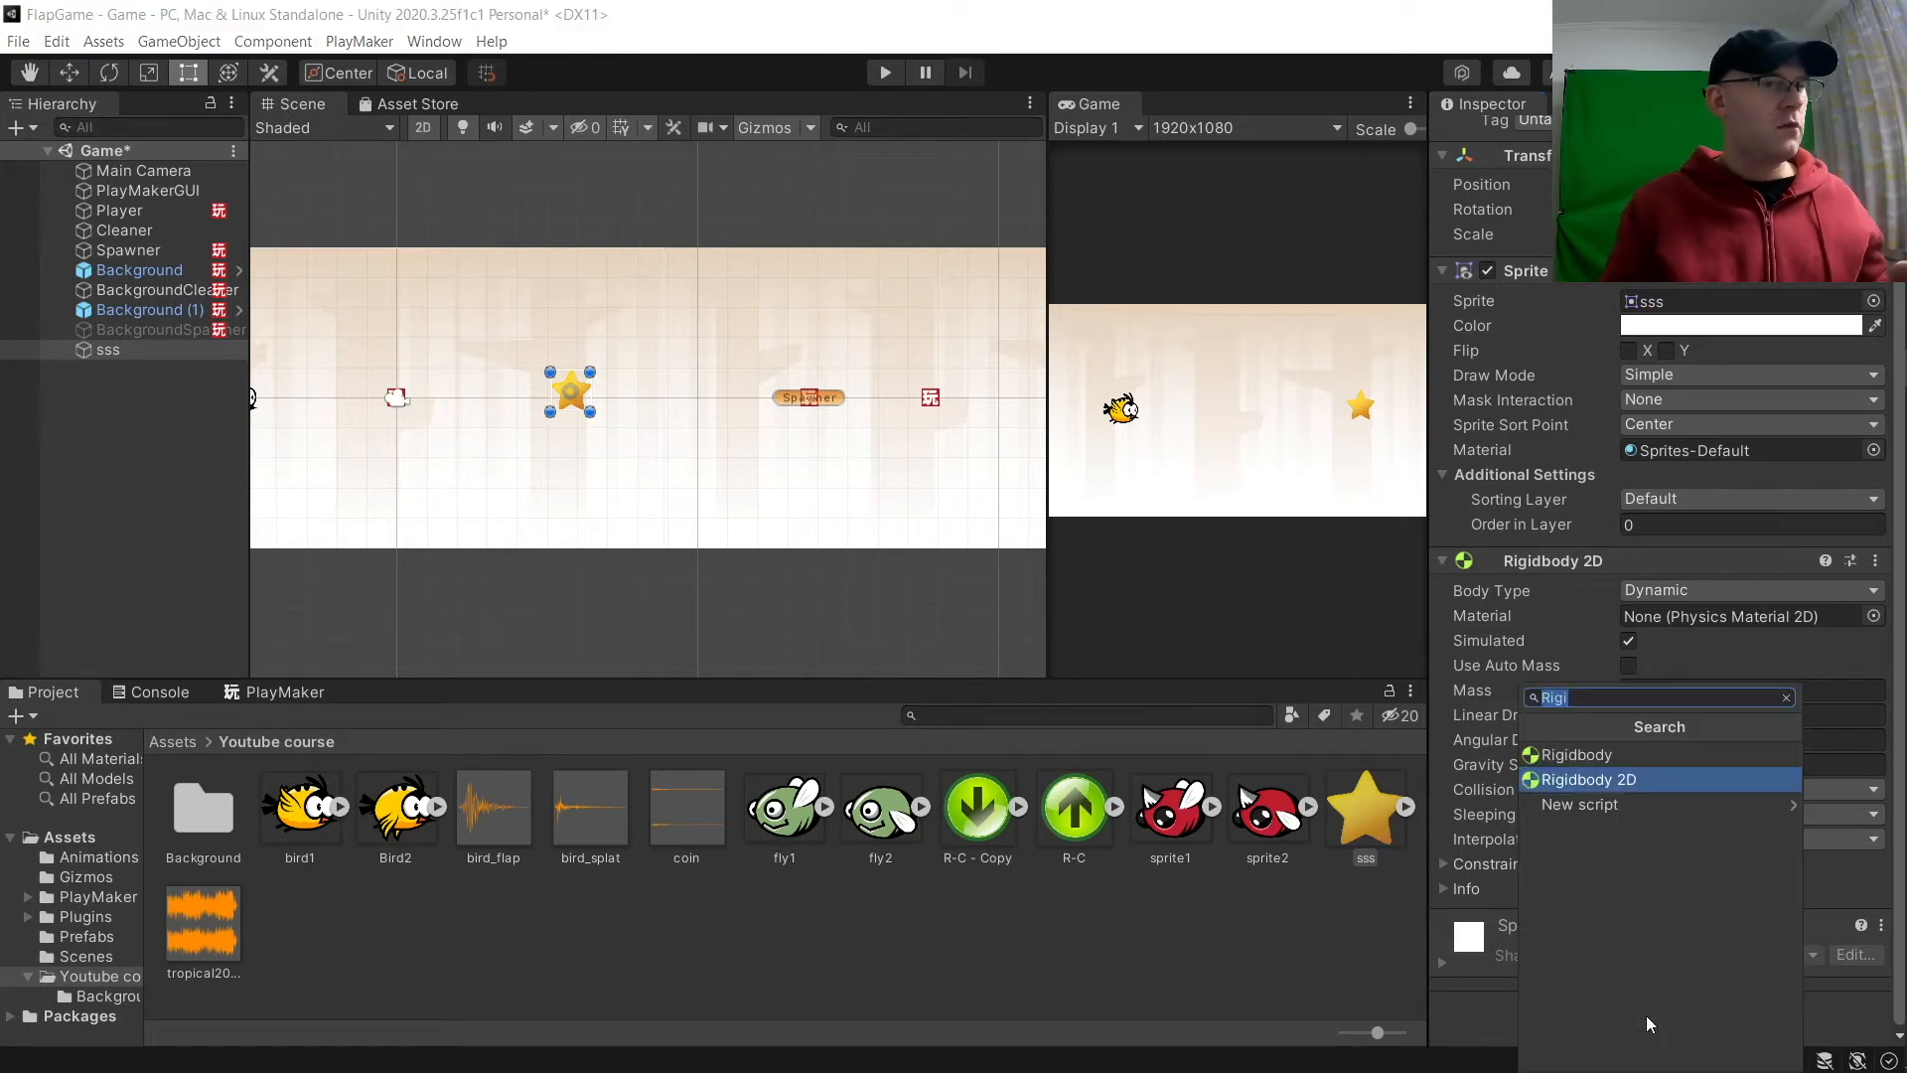
{"action": "type", "text": "poly"}
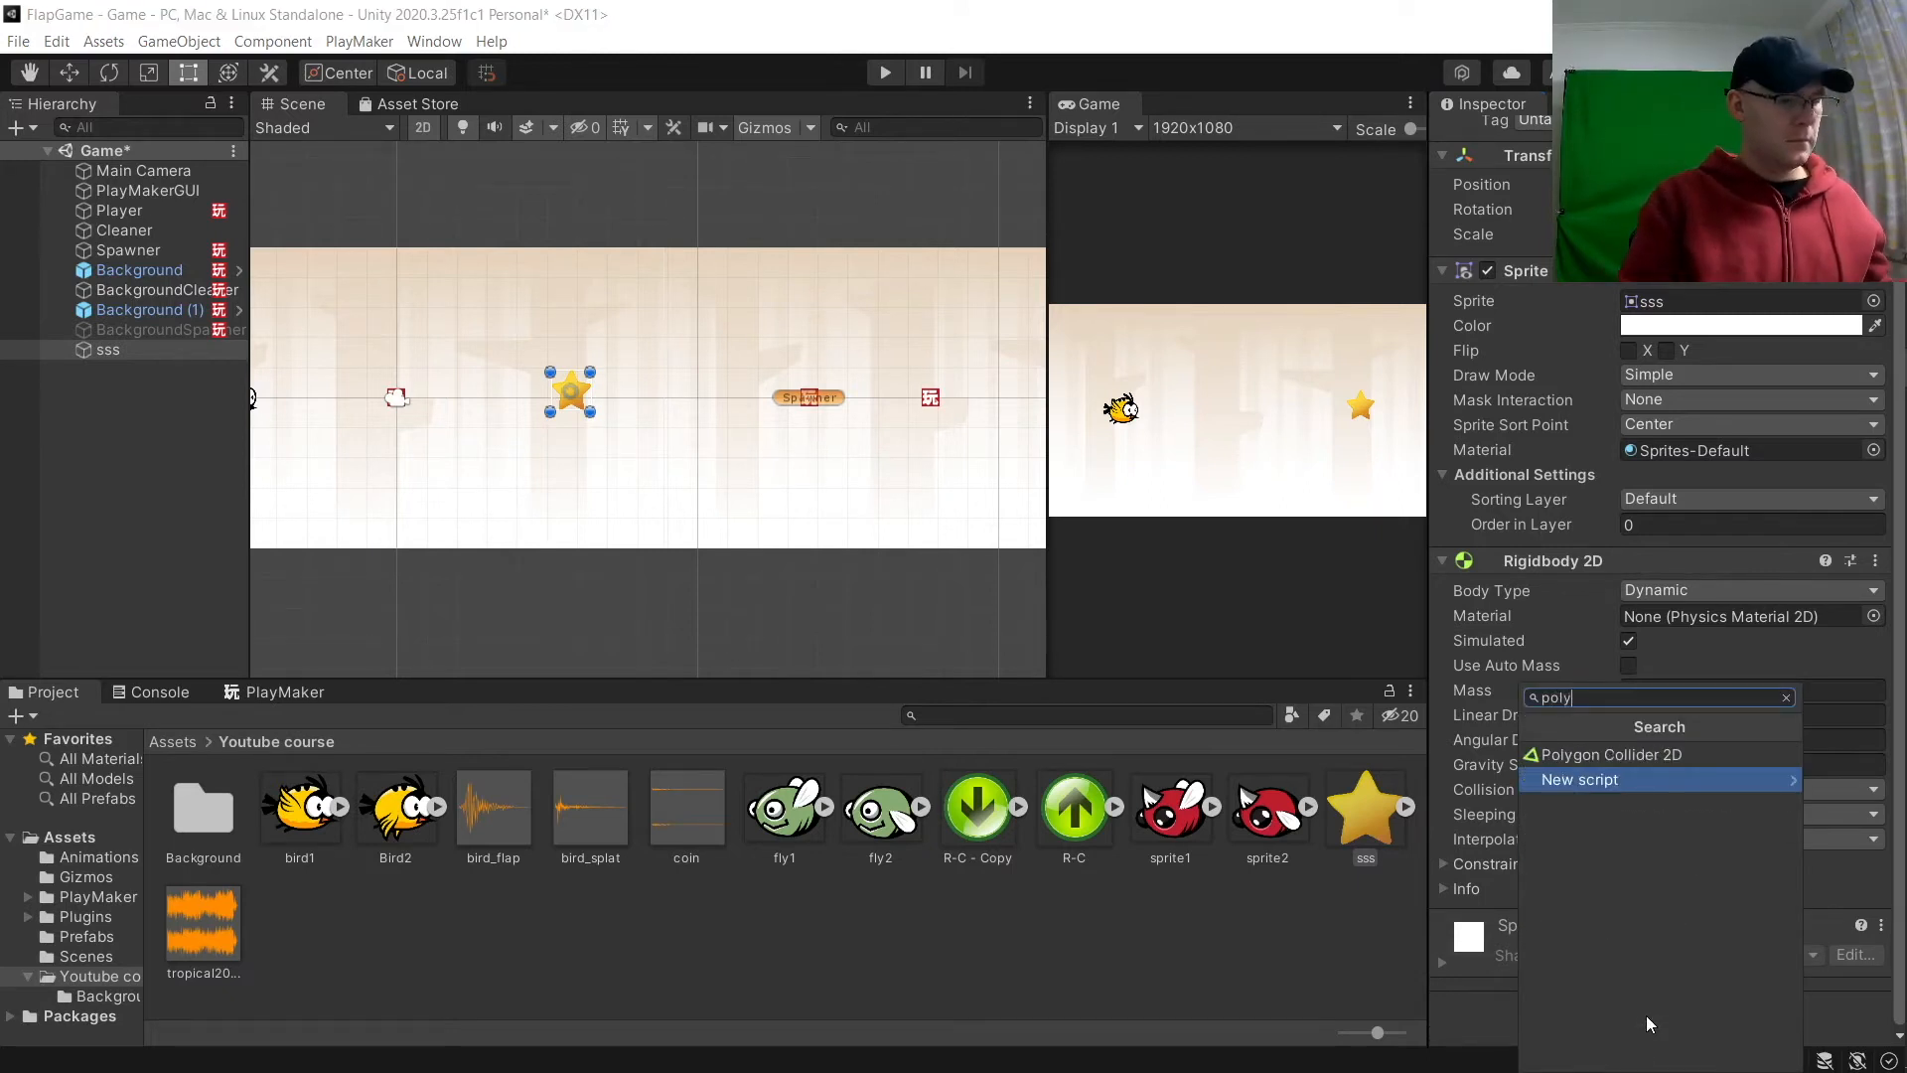
{"action": "key", "text": "Up"}
{"action": "key", "text": "Return"}
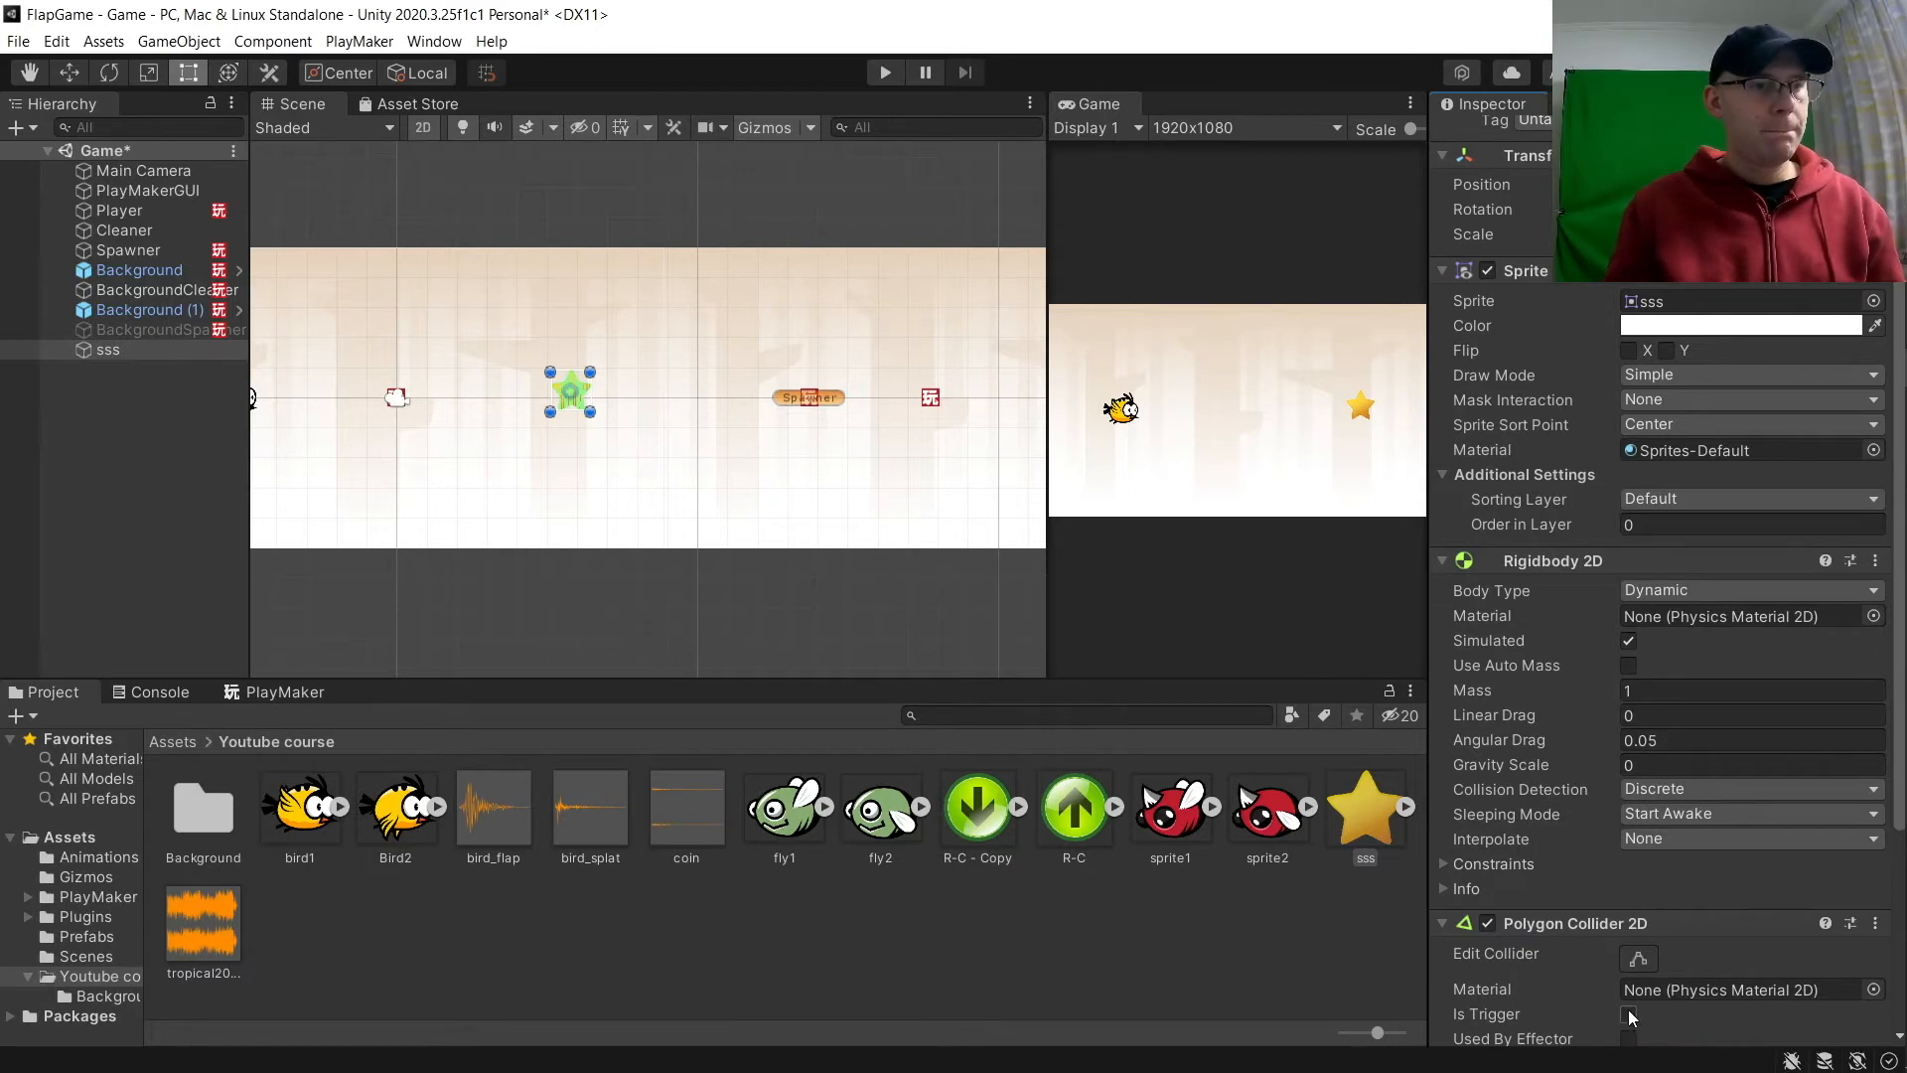
Step: Rename the sss object in the Game scene as Star
{"action": "left_click", "coordinate": [276, 691]}
{"action": "left_click", "coordinate": [128, 349]}
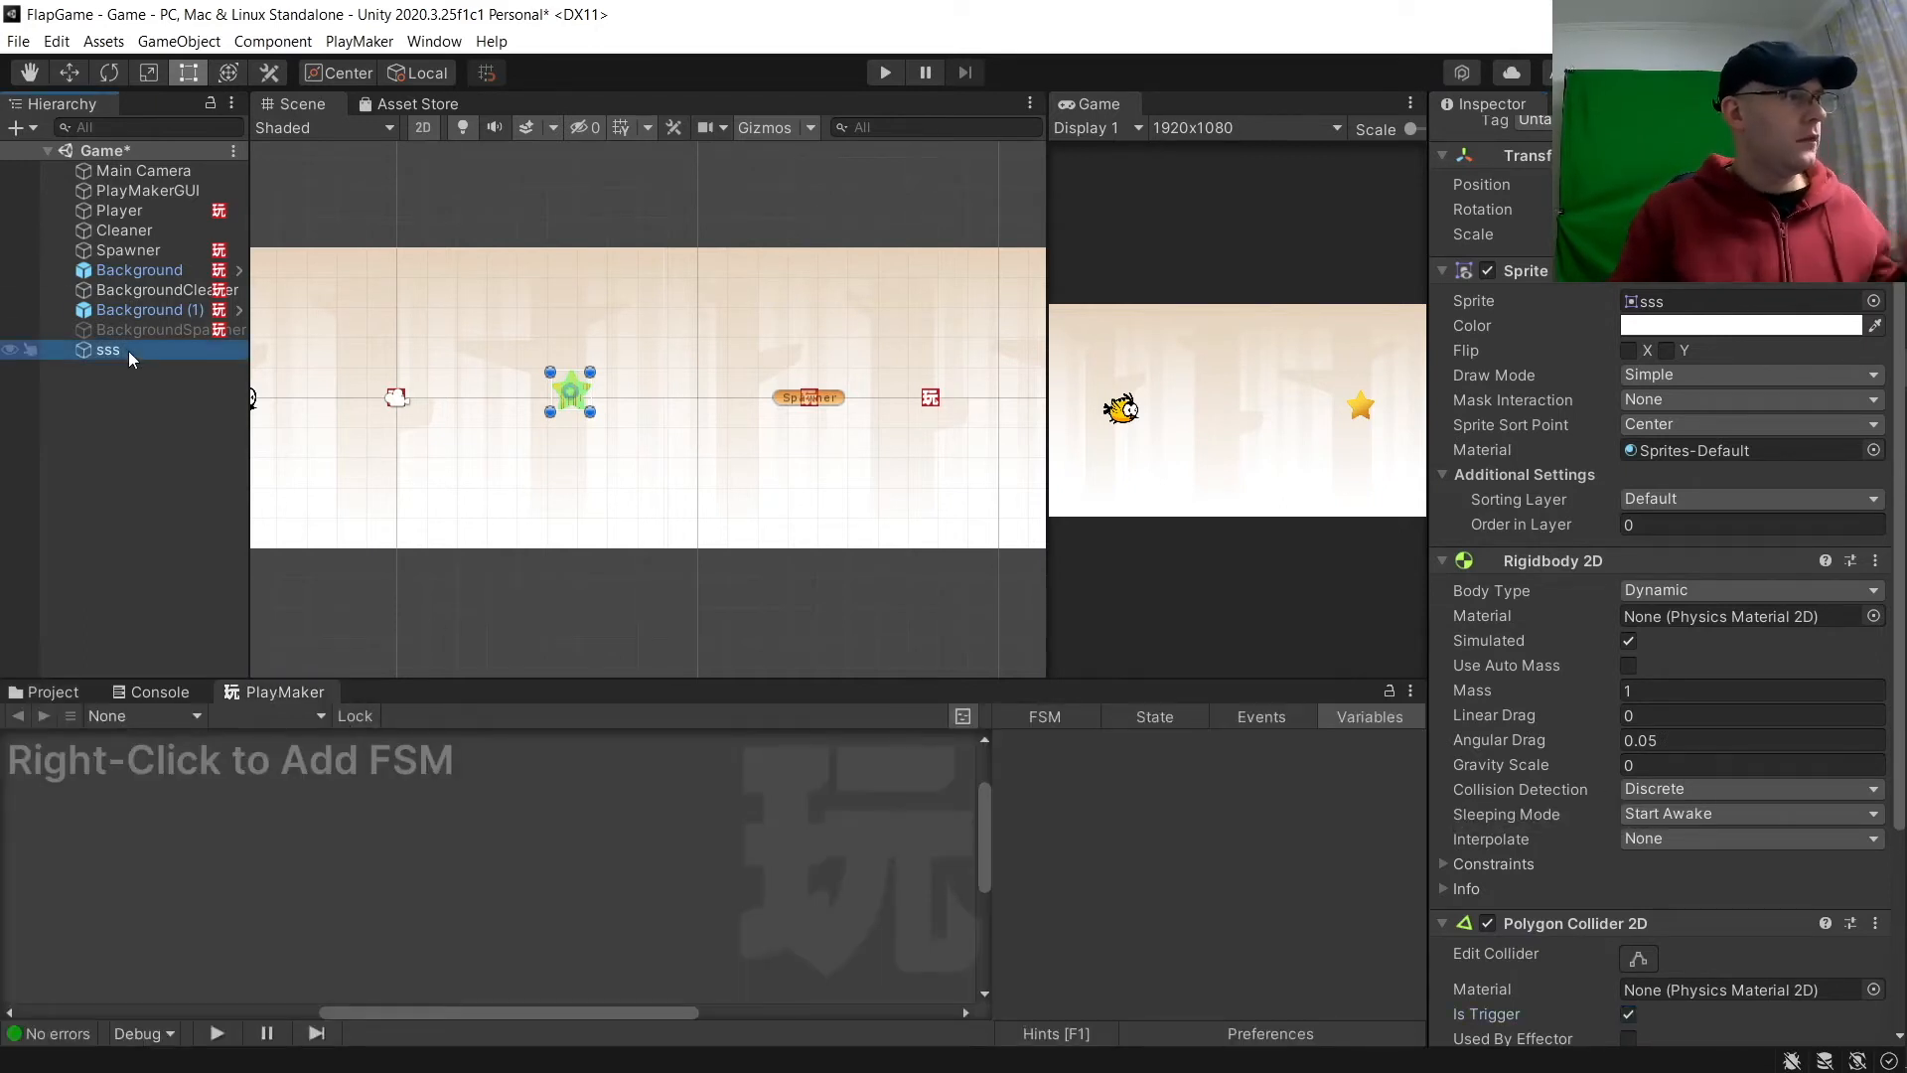
{"action": "type", "text": "Star"}
{"action": "key", "text": "Return"}
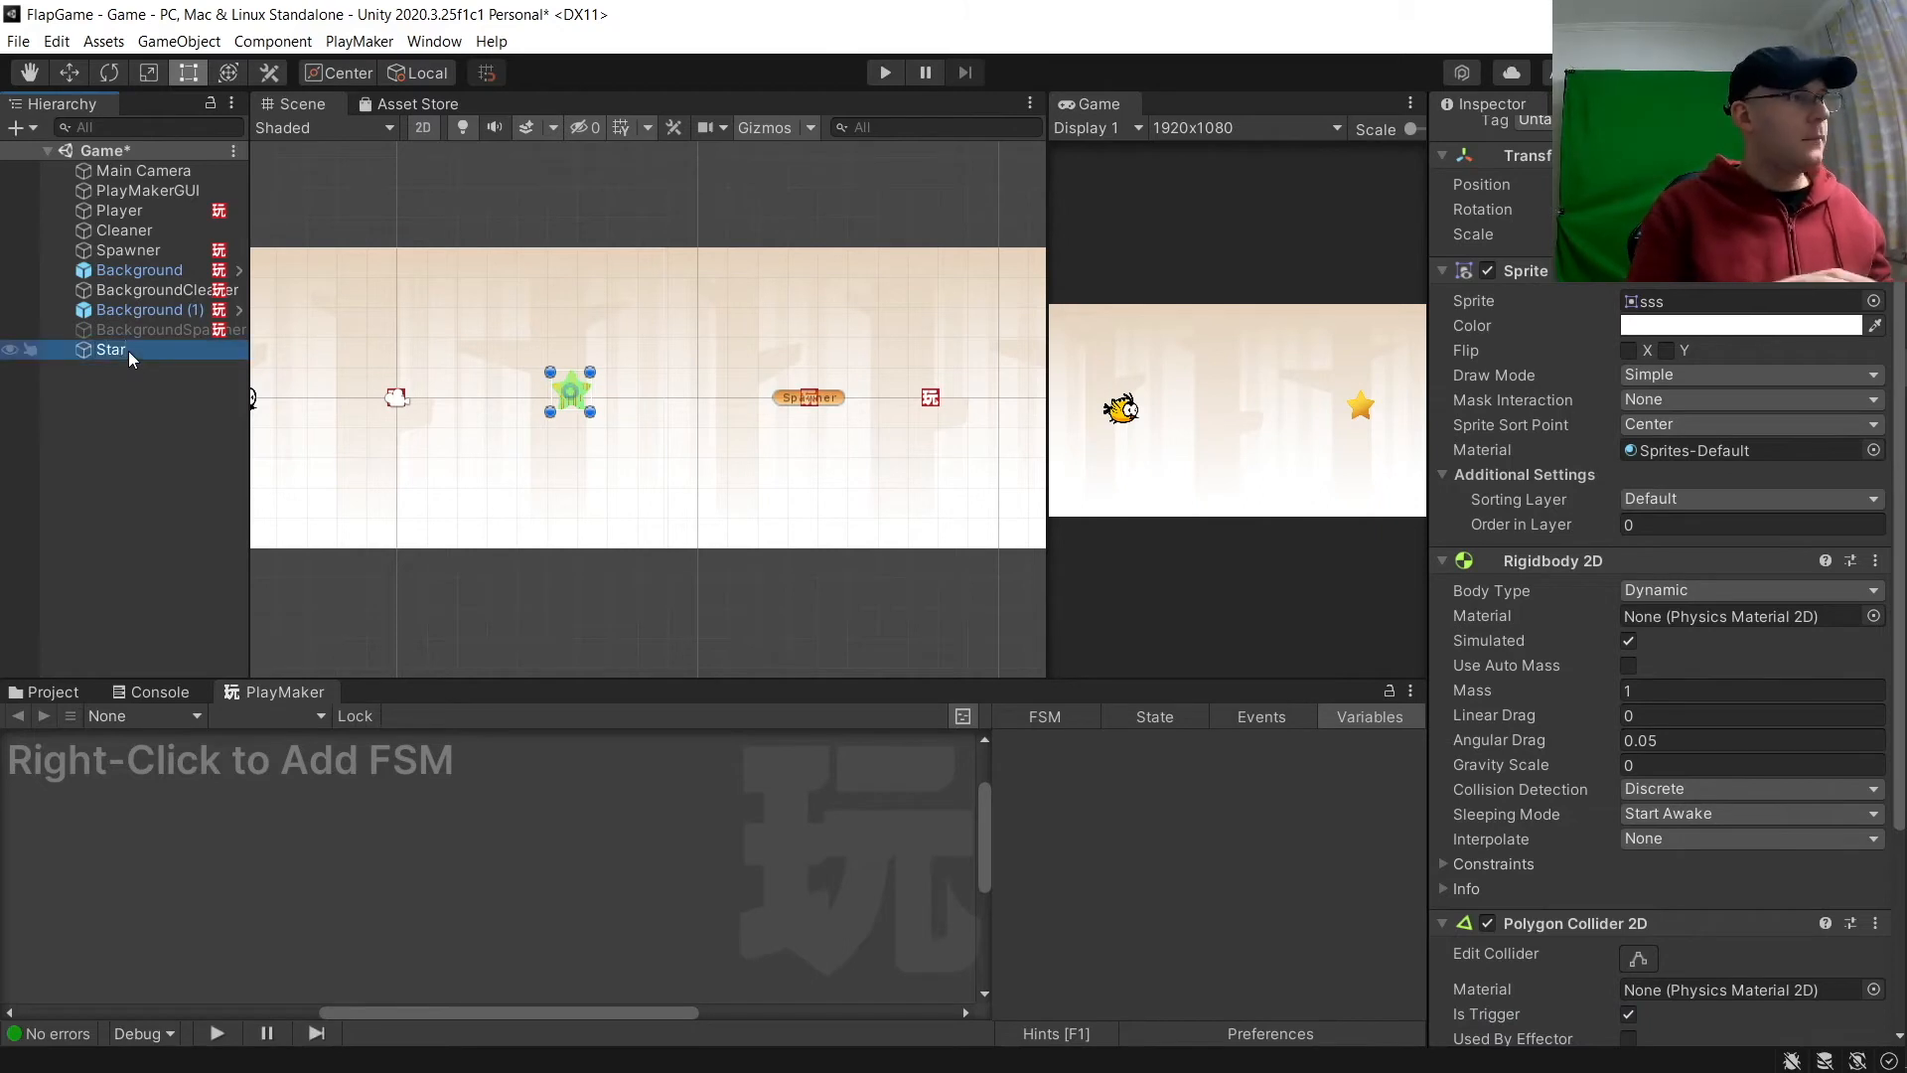
Step: Add a PlayMaker FSM named Movement to the Star object and name its start state Move
{"action": "left_click", "coordinate": [44, 692]}
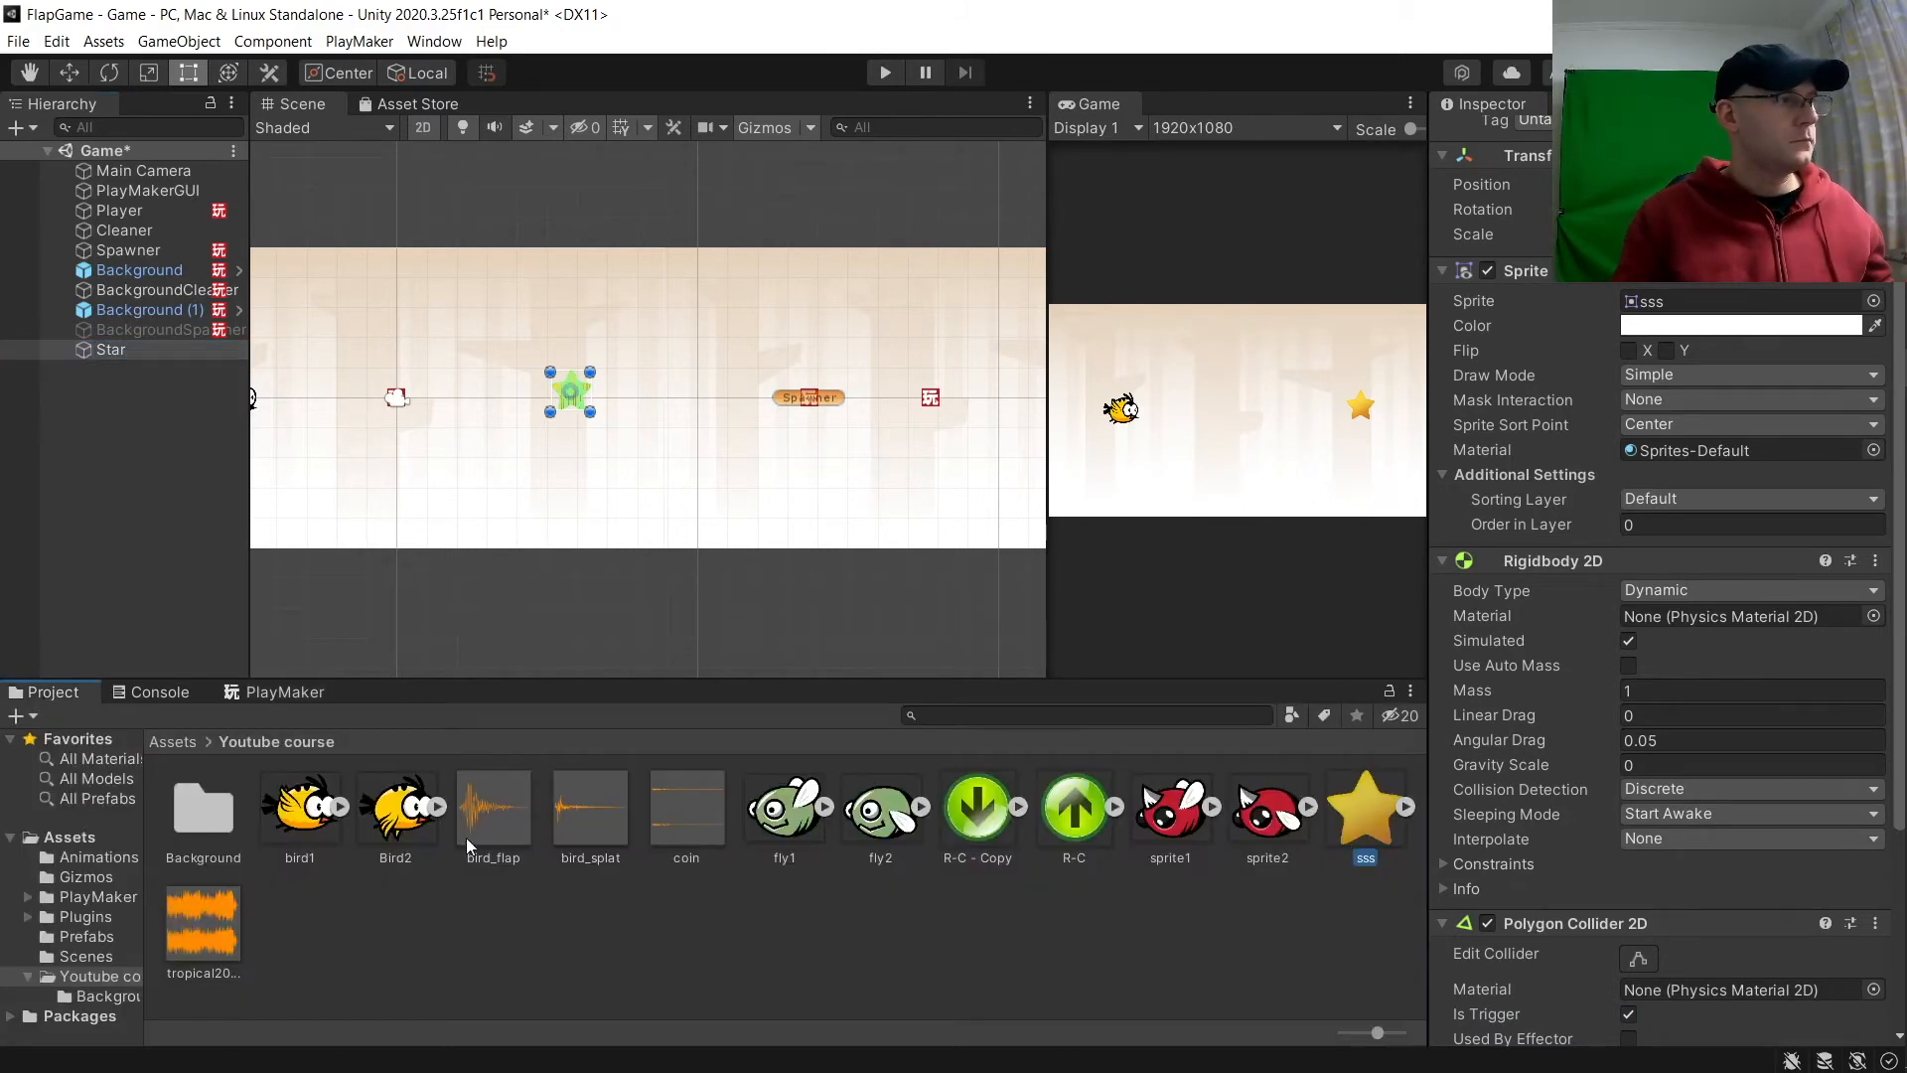
{"action": "left_click", "coordinate": [266, 691]}
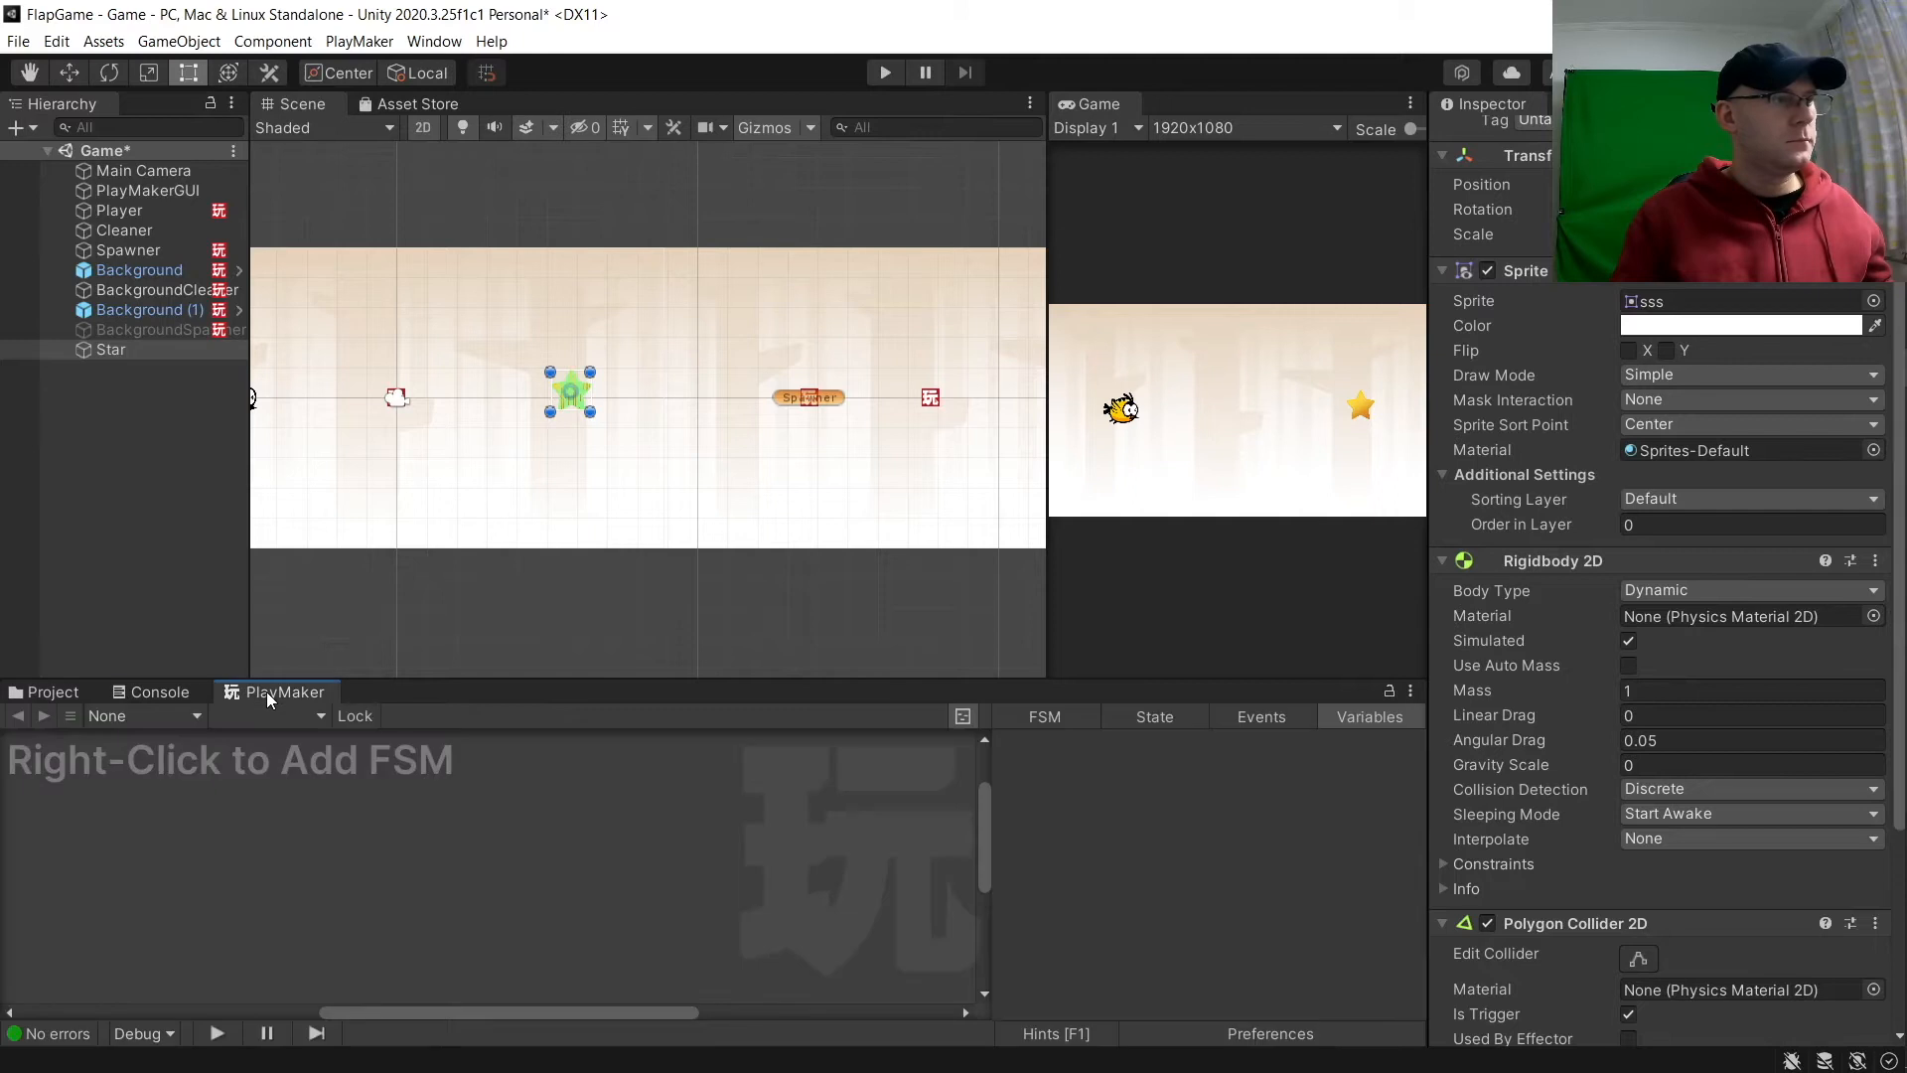
{"action": "right_click", "coordinate": [344, 864]}
{"action": "left_click", "coordinate": [407, 876]}
{"action": "scroll", "coordinate": [1590, 864], "scroll_direction": "down", "scroll_amount": 5}
{"action": "left_click", "coordinate": [1654, 856]}
{"action": "type", "text": "Movem"}
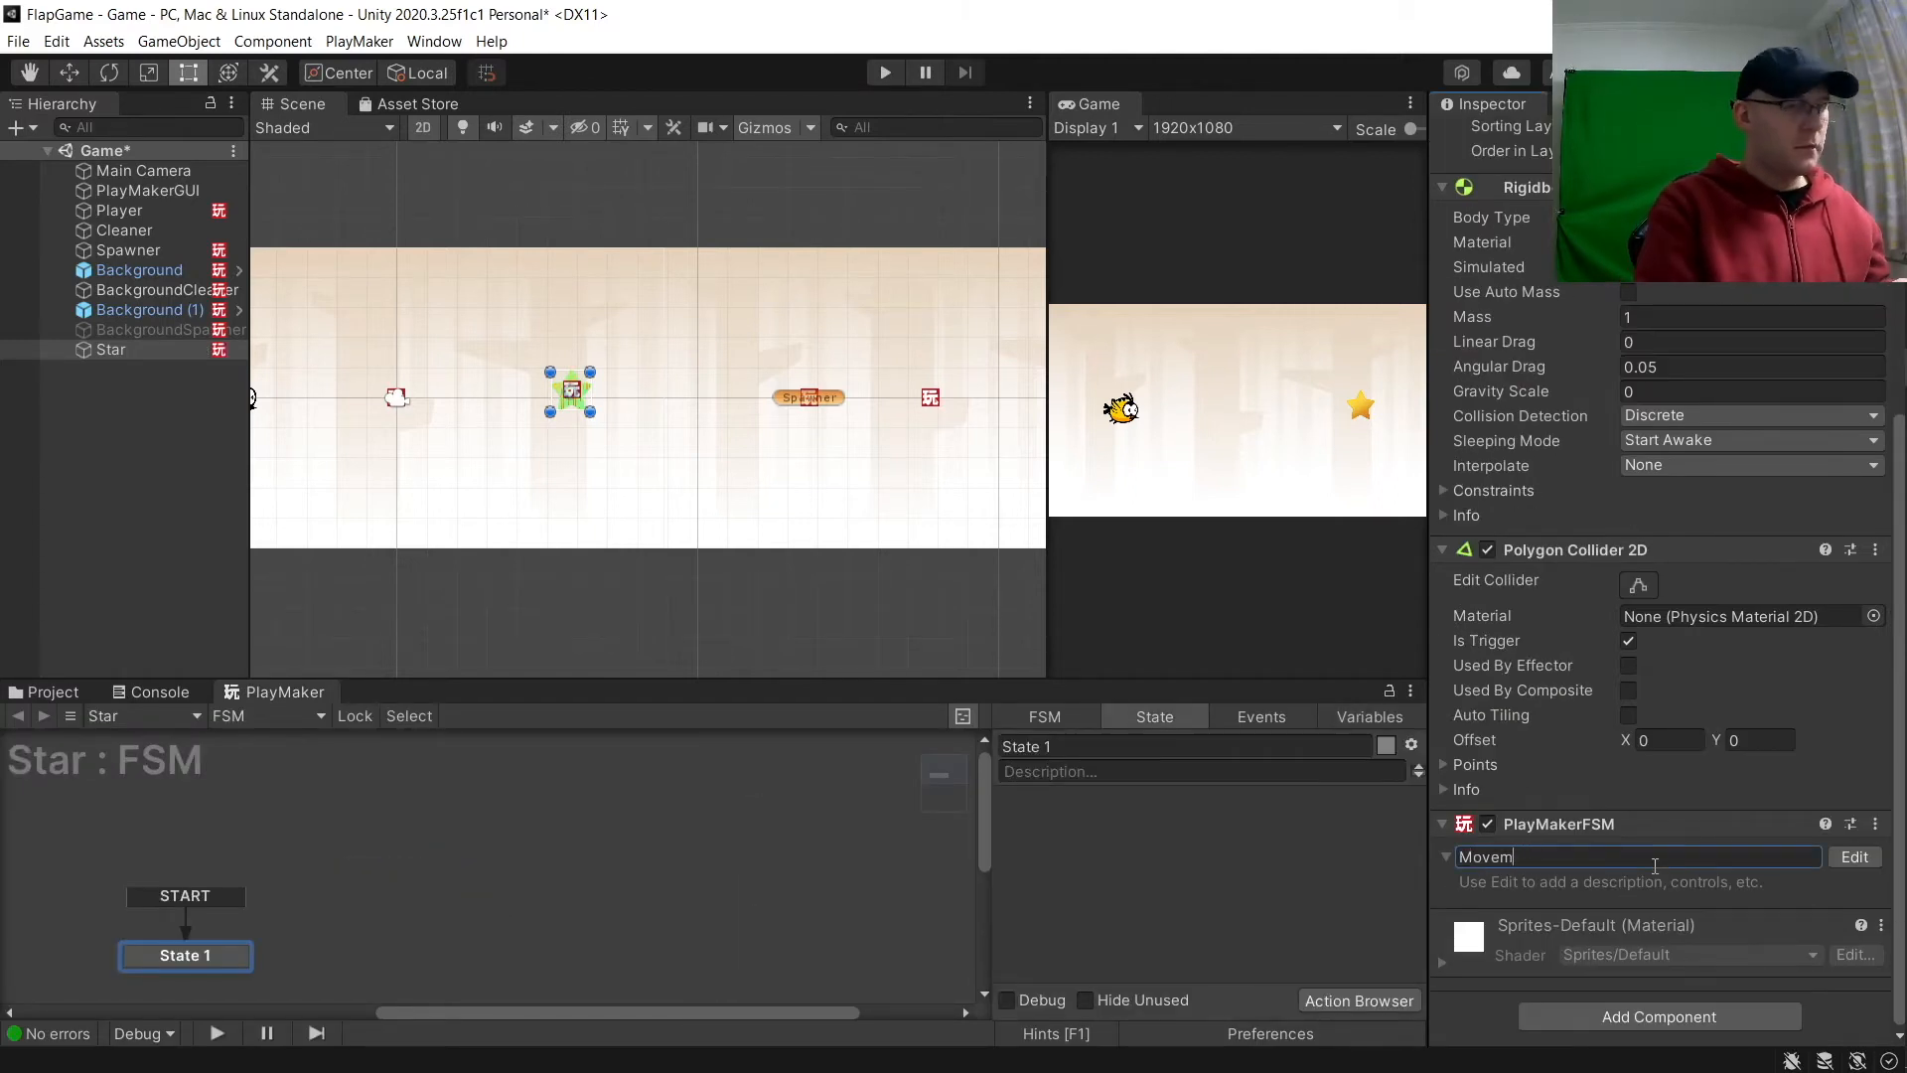
{"action": "type", "text": "ent"}
{"action": "key", "text": "Return"}
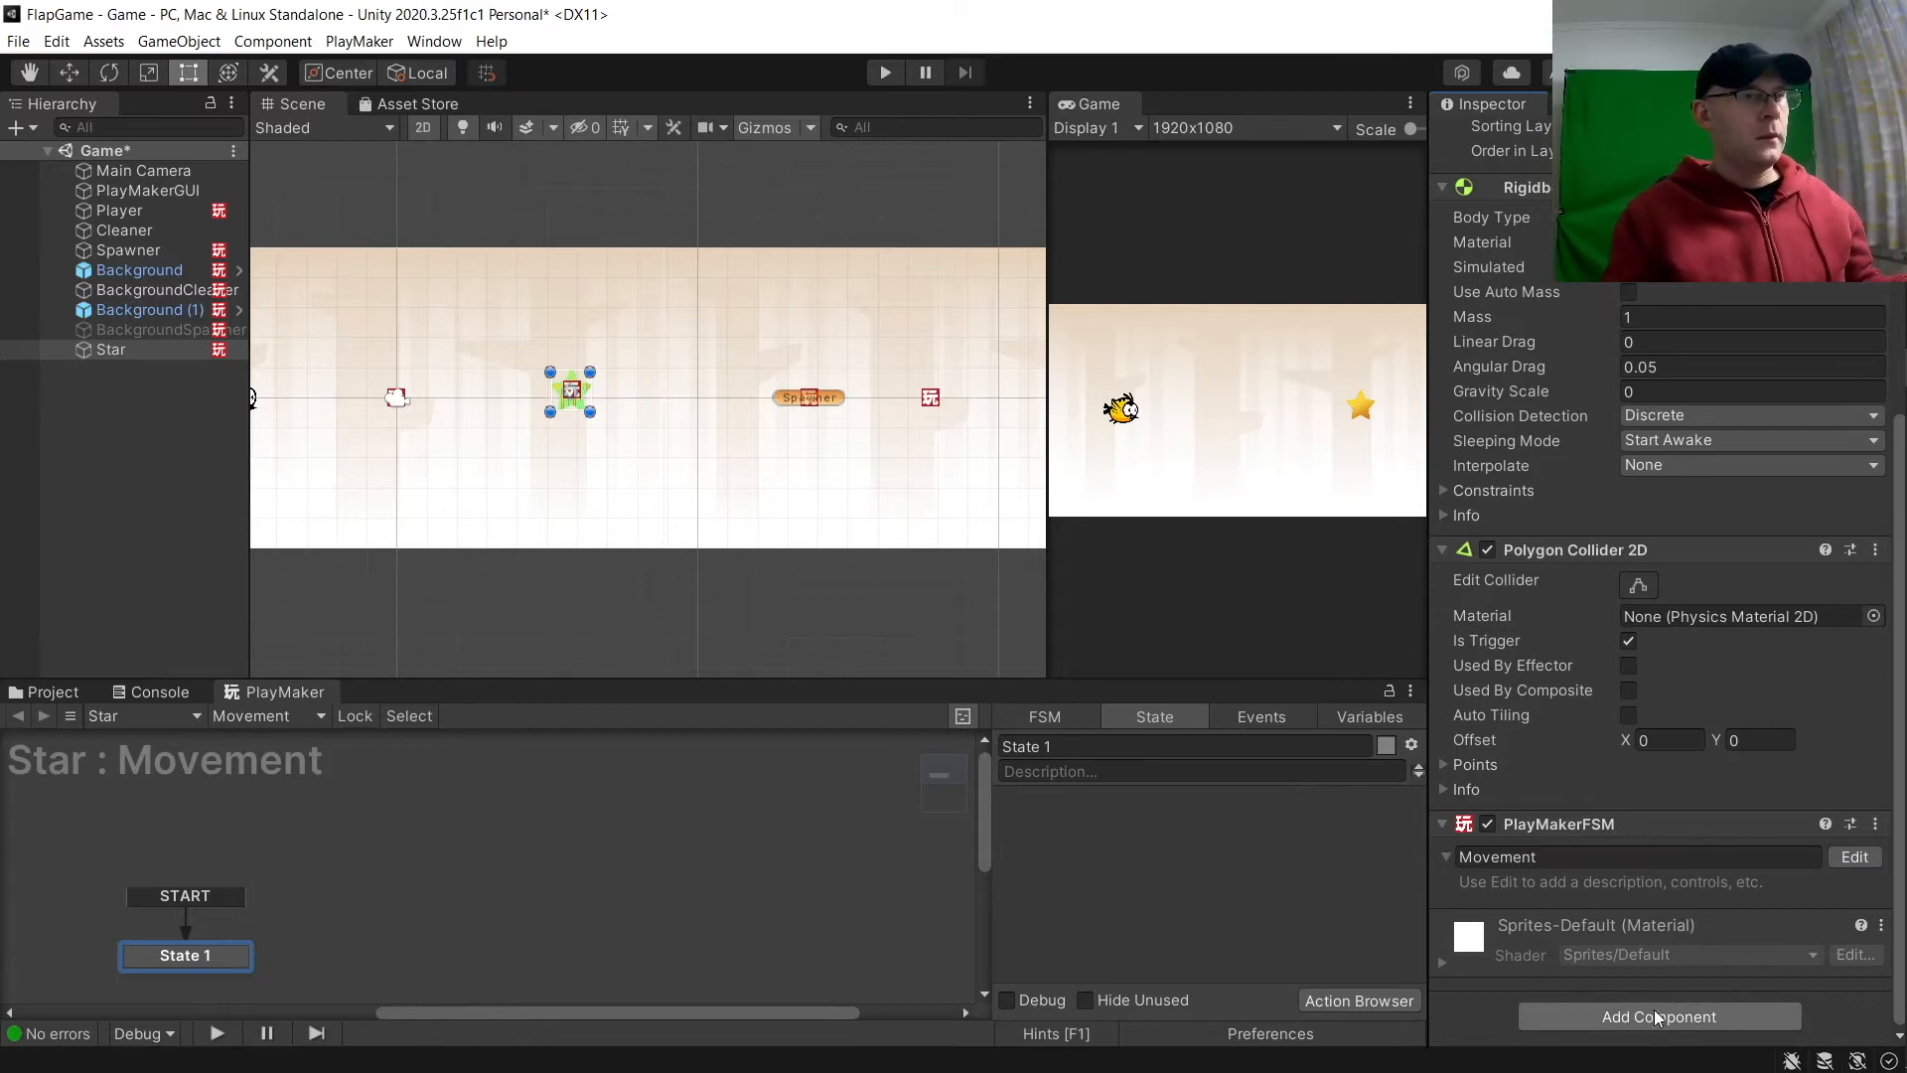
{"action": "left_click", "coordinate": [1224, 741]}
{"action": "type", "text": "Move"}
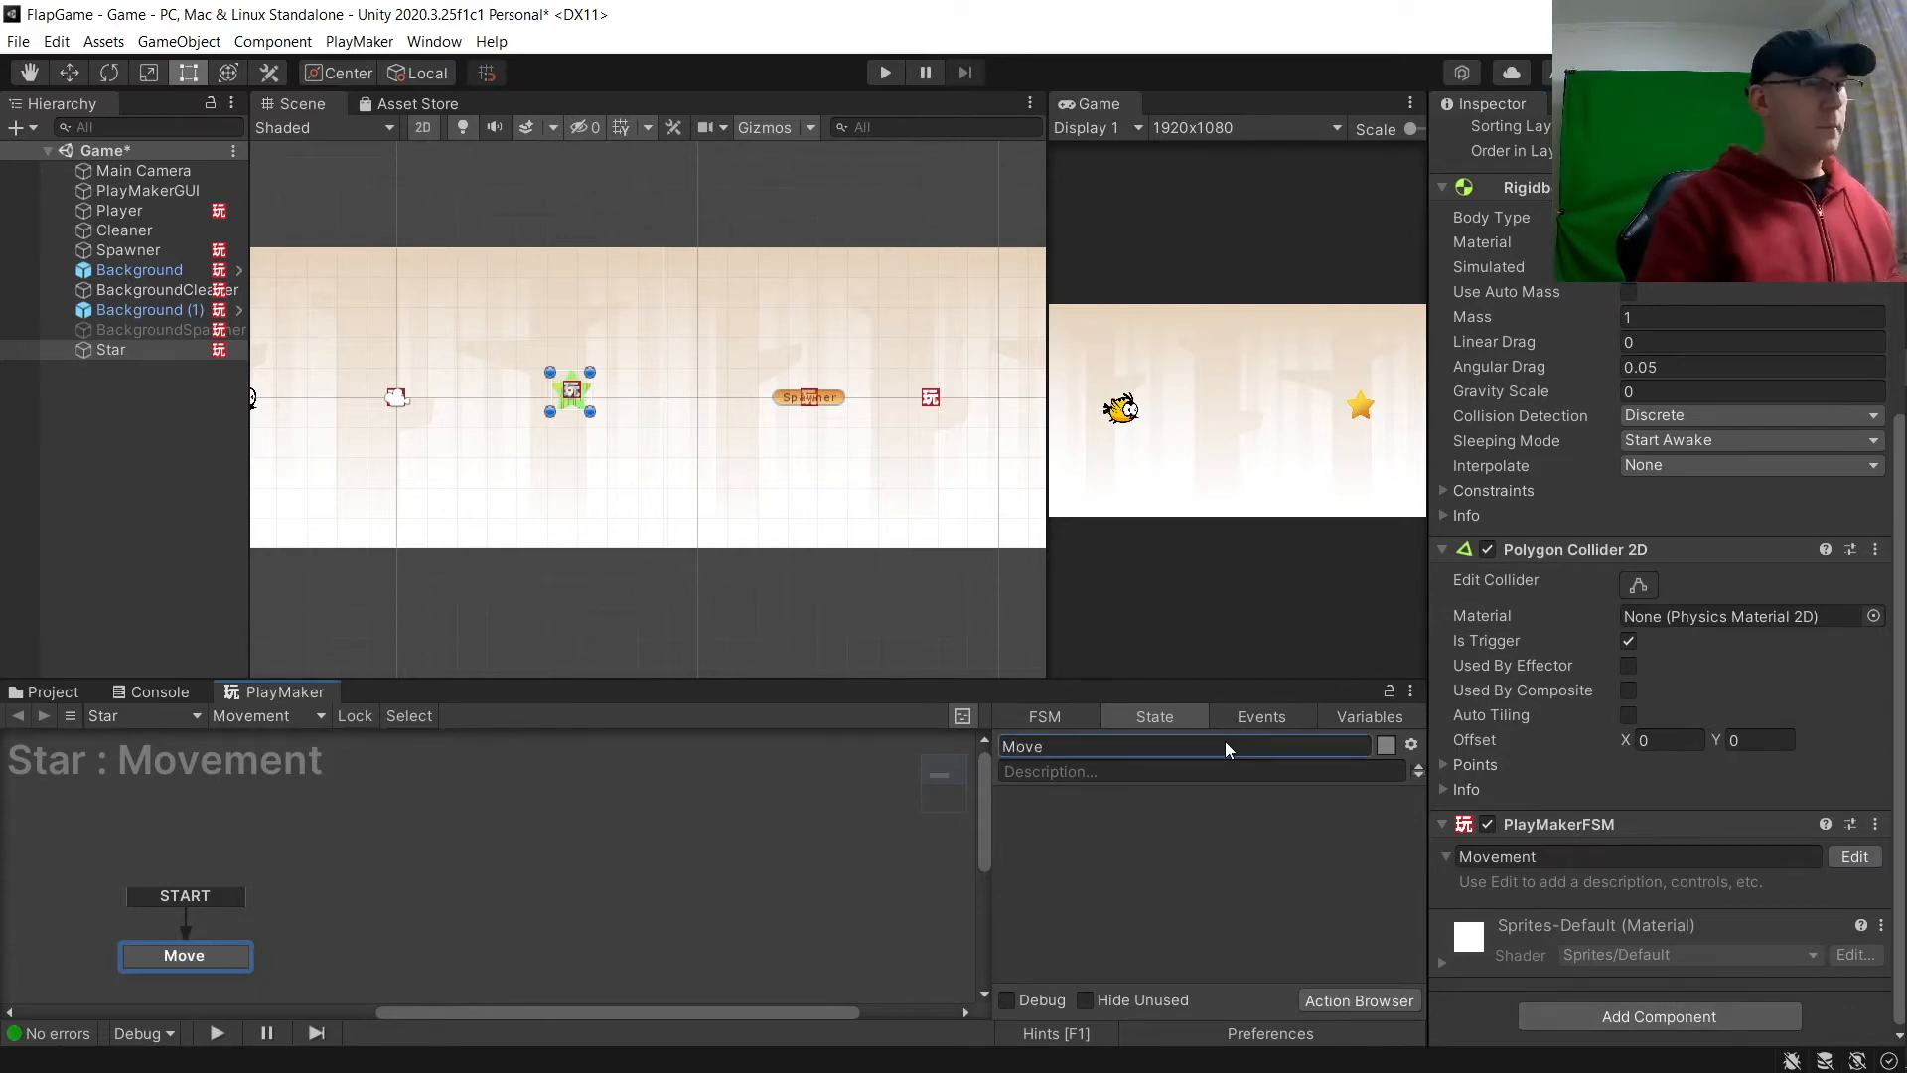
Step: Add a Set Velocity 2d action to the Move state, with X driven by the global Enemy speed and Every Frame enabled
{"action": "left_click", "coordinate": [1320, 996]}
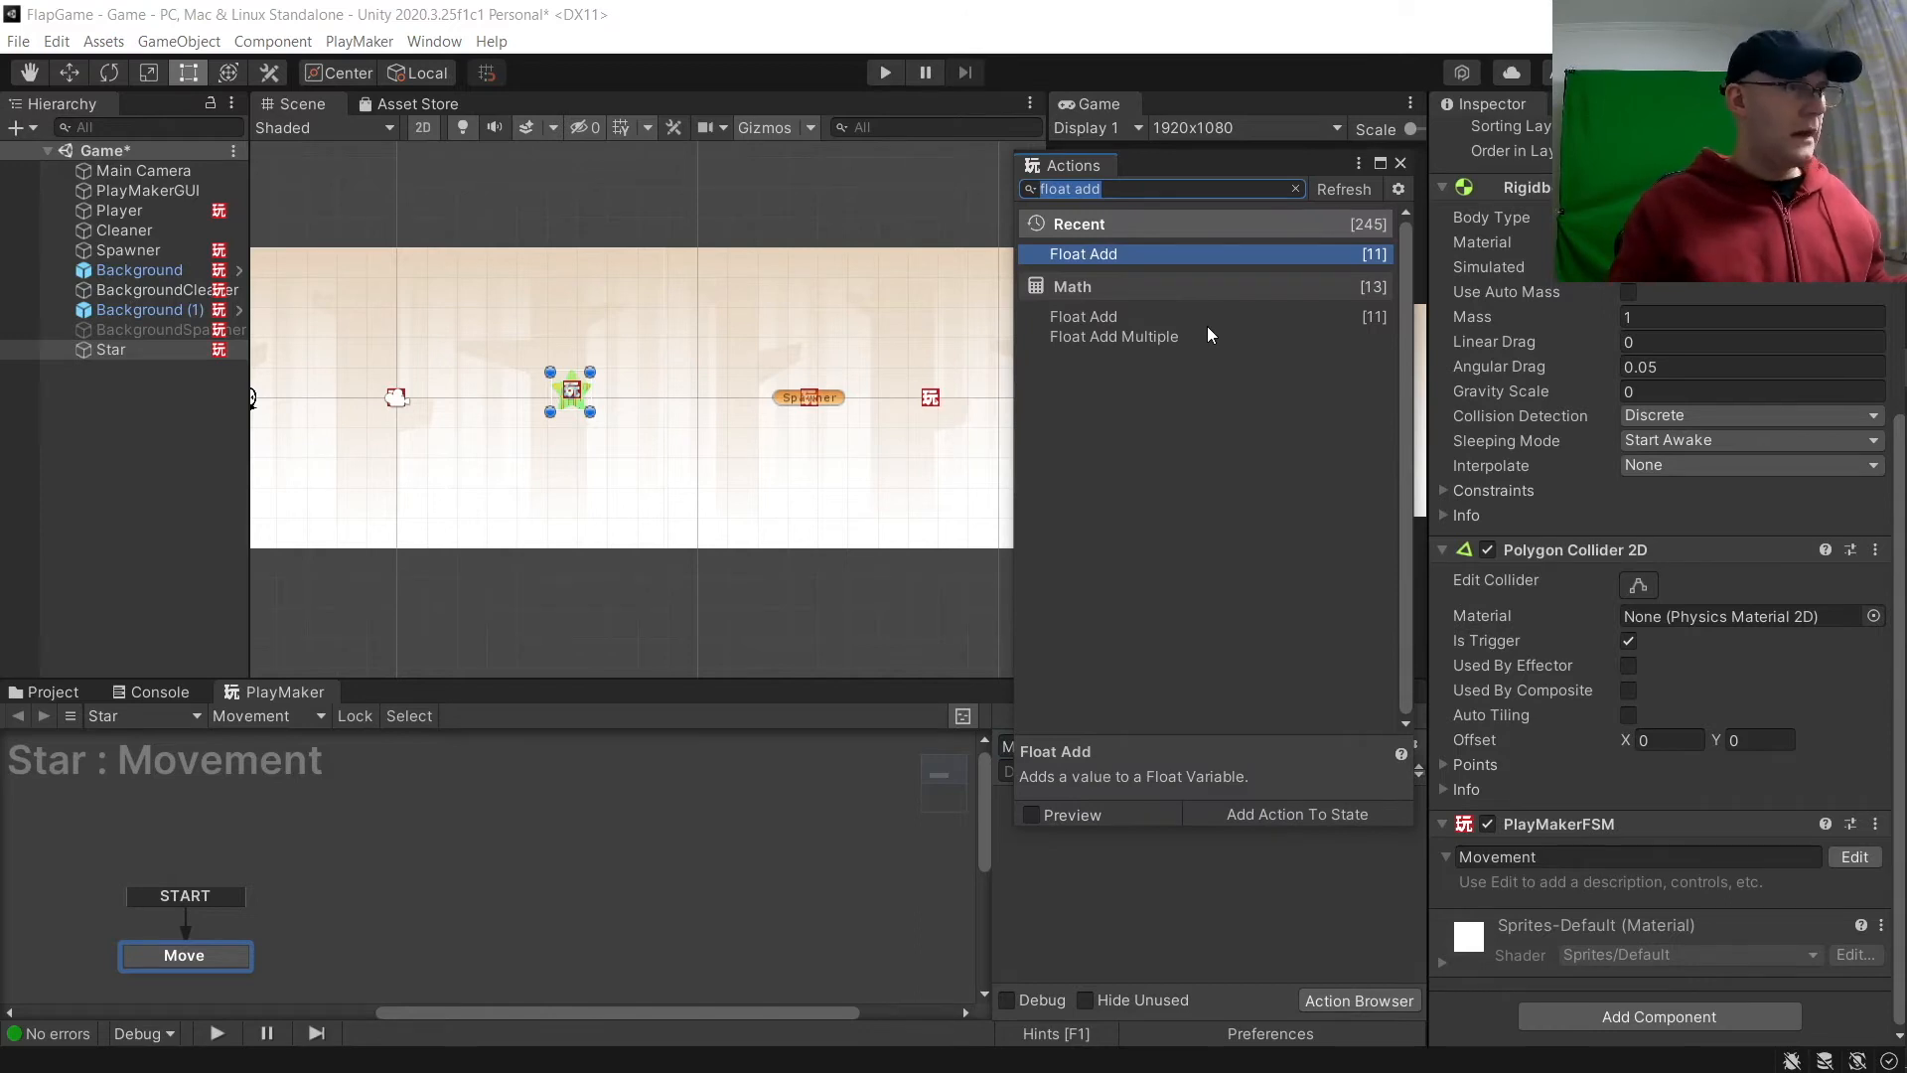
{"action": "type", "text": "set"}
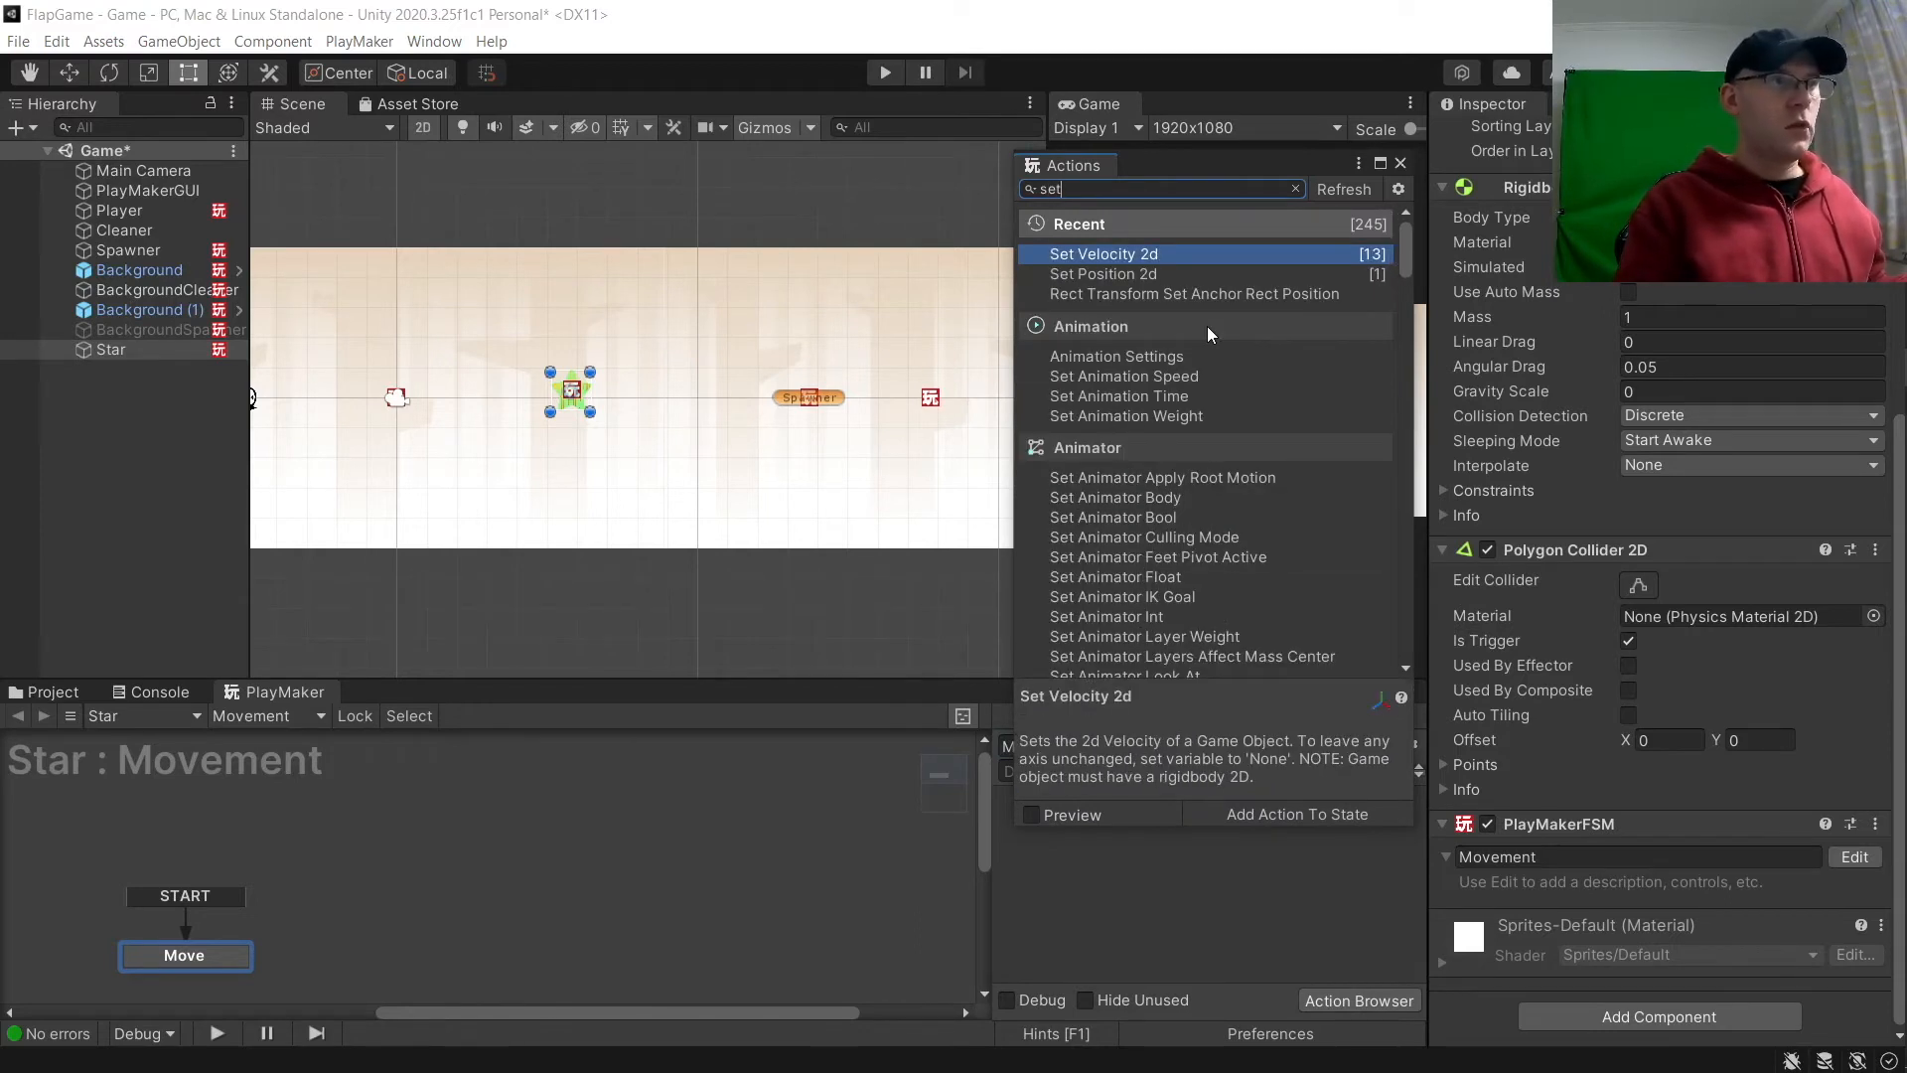
{"action": "key", "text": "Return"}
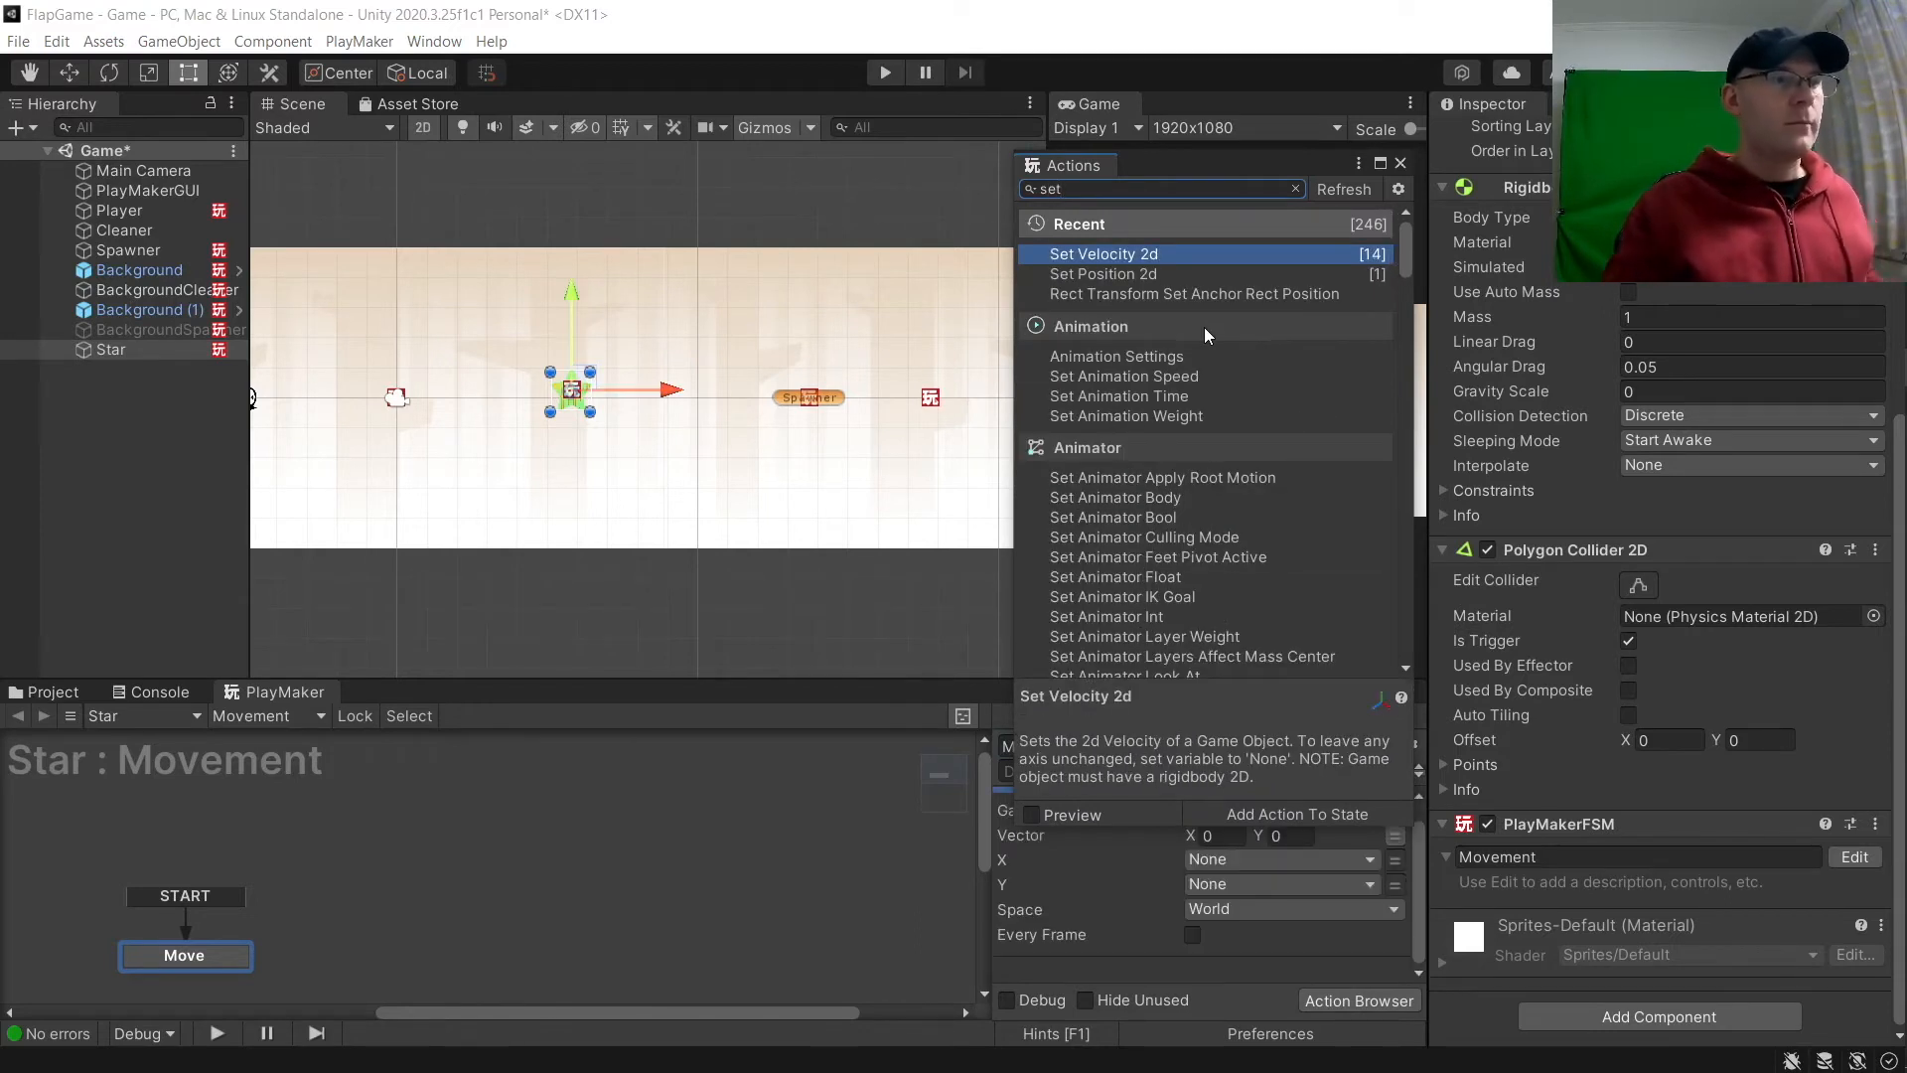
{"action": "left_click", "coordinate": [1374, 857]}
{"action": "mouse_move", "coordinate": [1351, 911]}
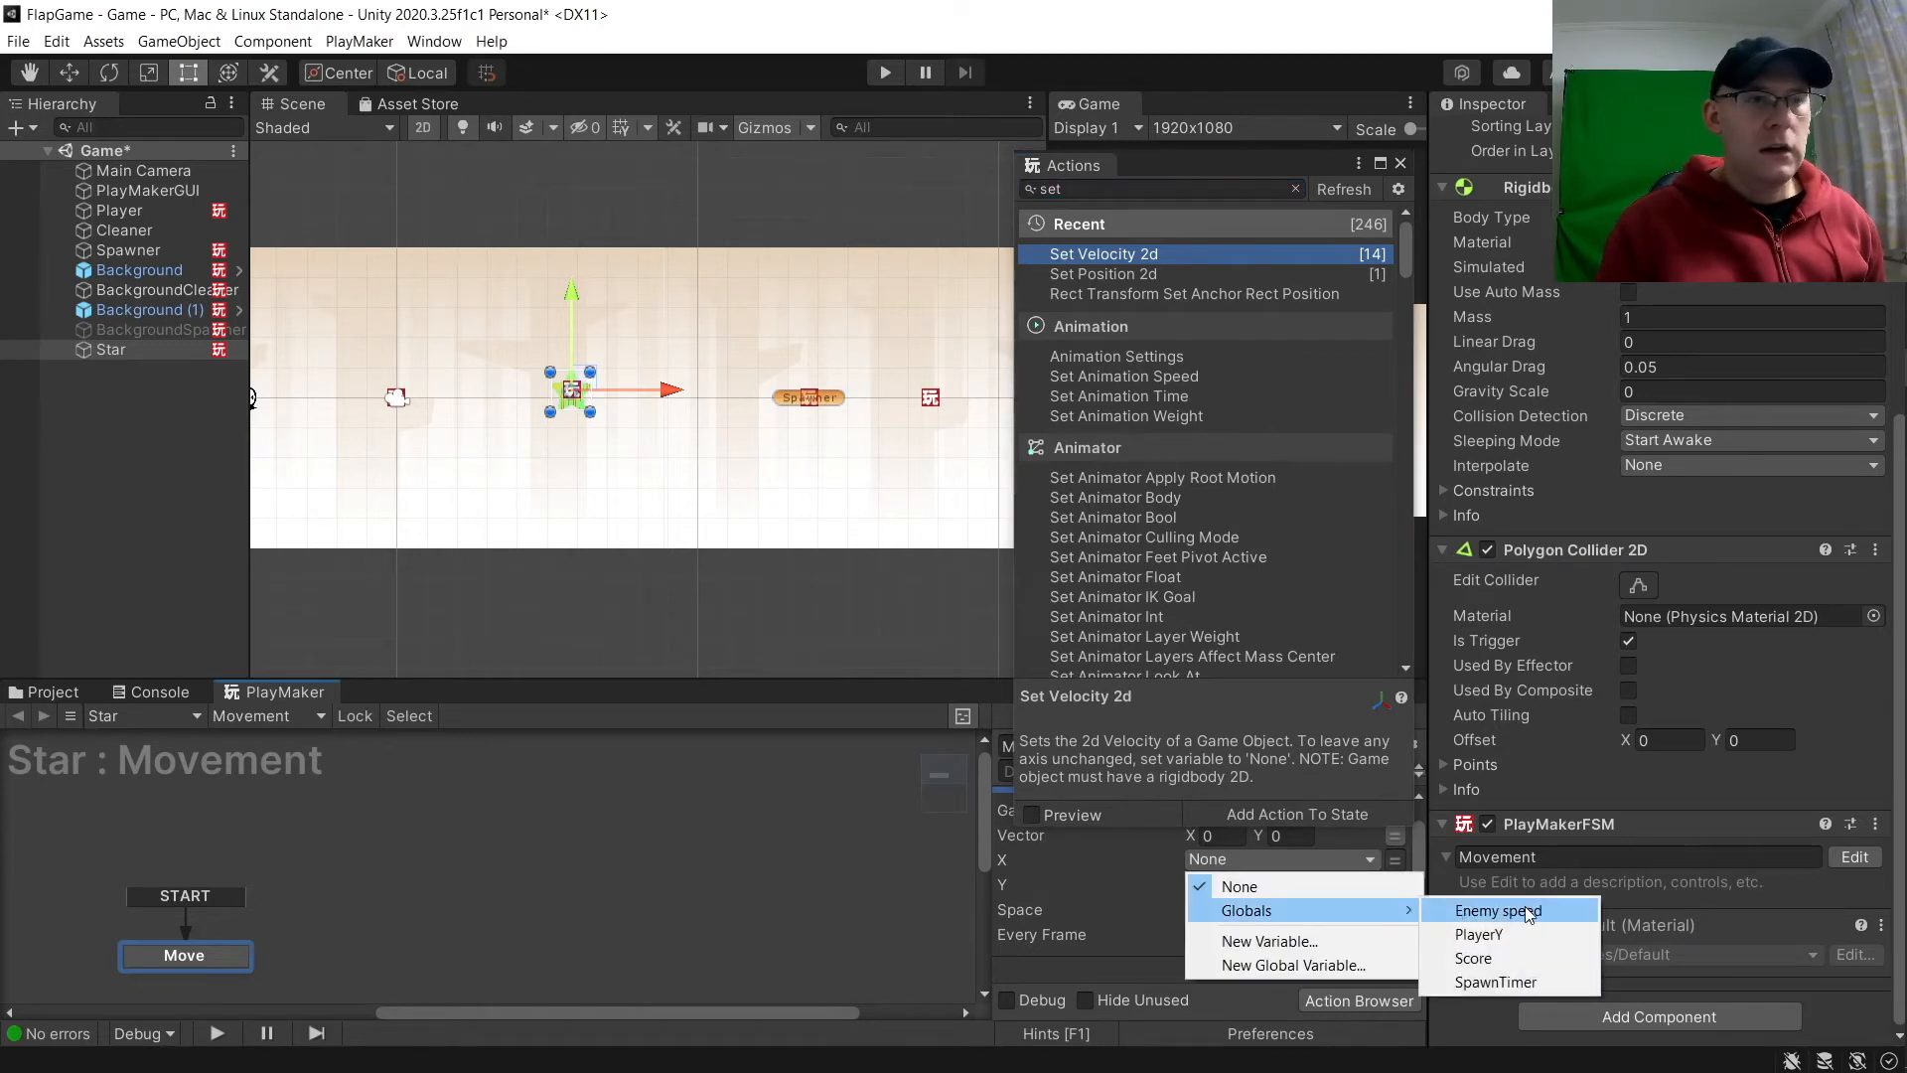
{"action": "left_click", "coordinate": [1497, 910]}
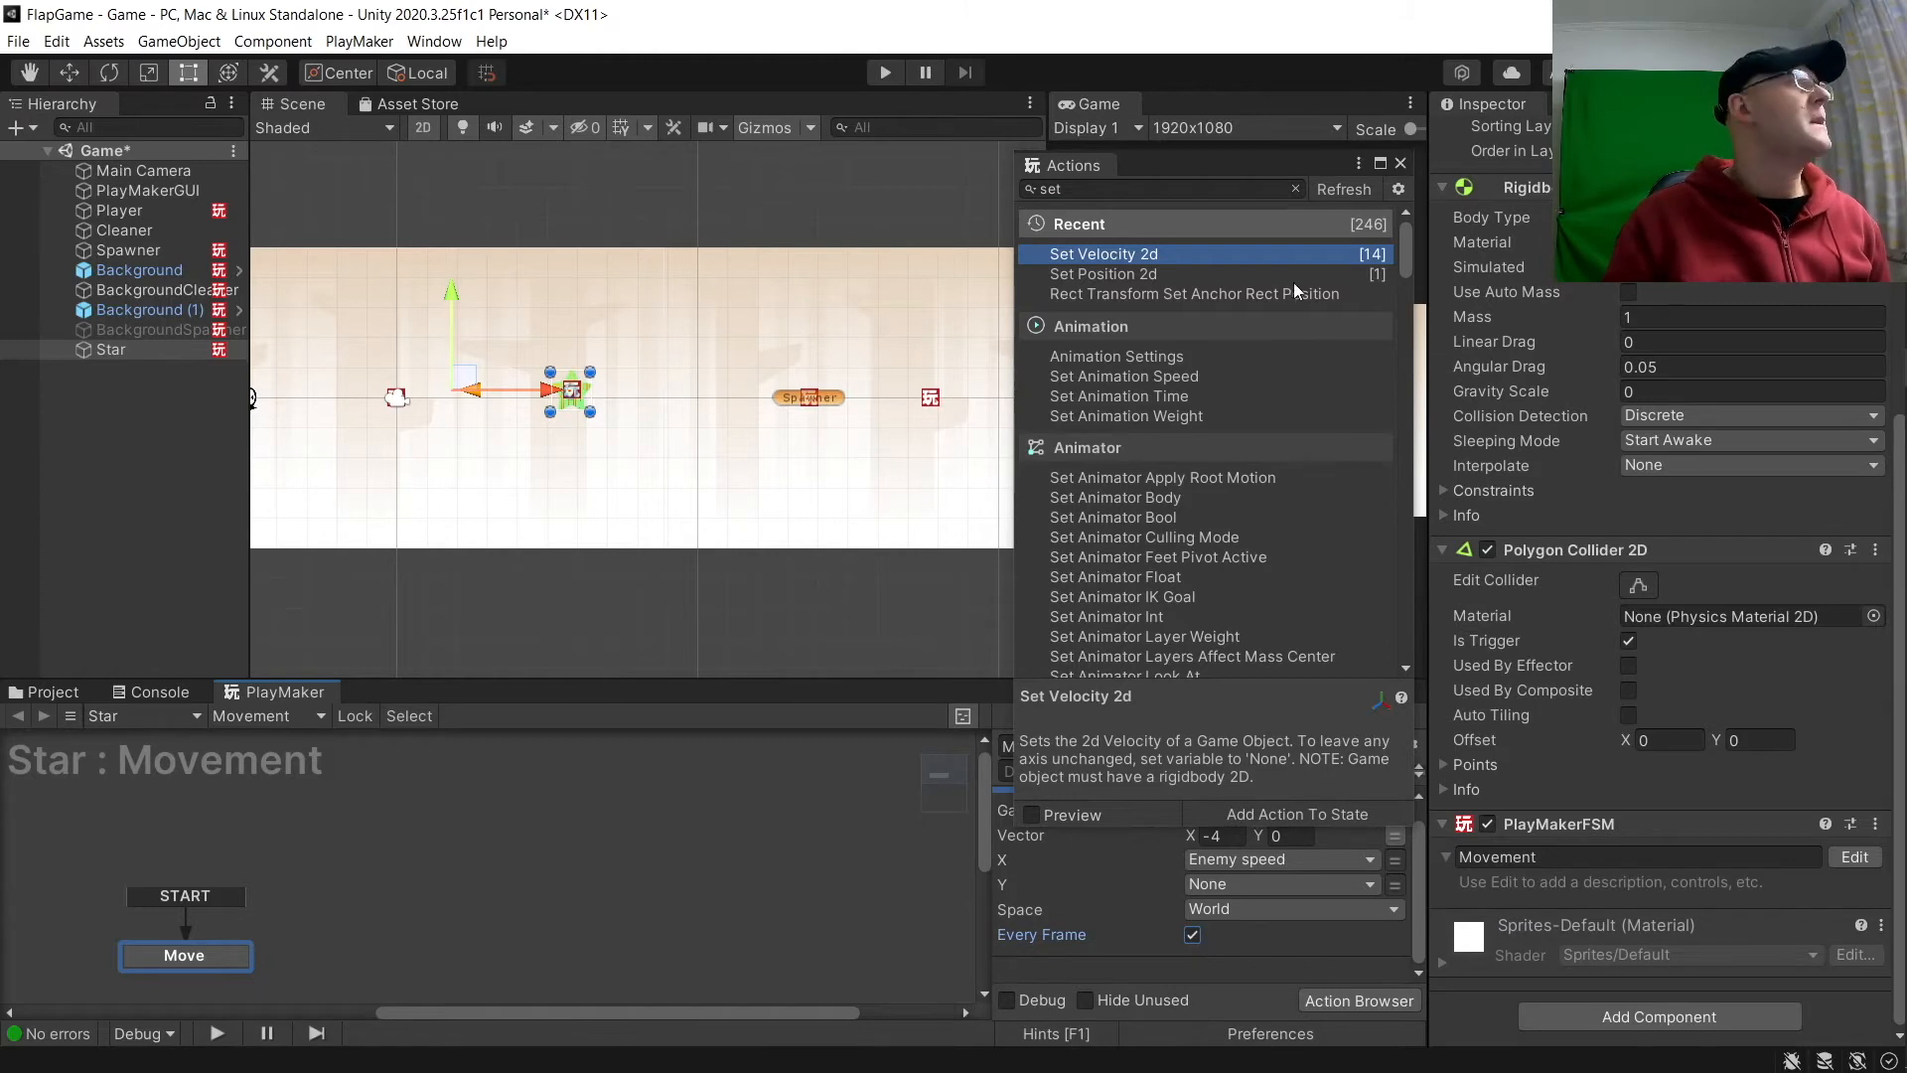
Step: Add a second PlayMaker FSM to the Star object and name it CleanUp
{"action": "left_click", "coordinate": [1402, 164]}
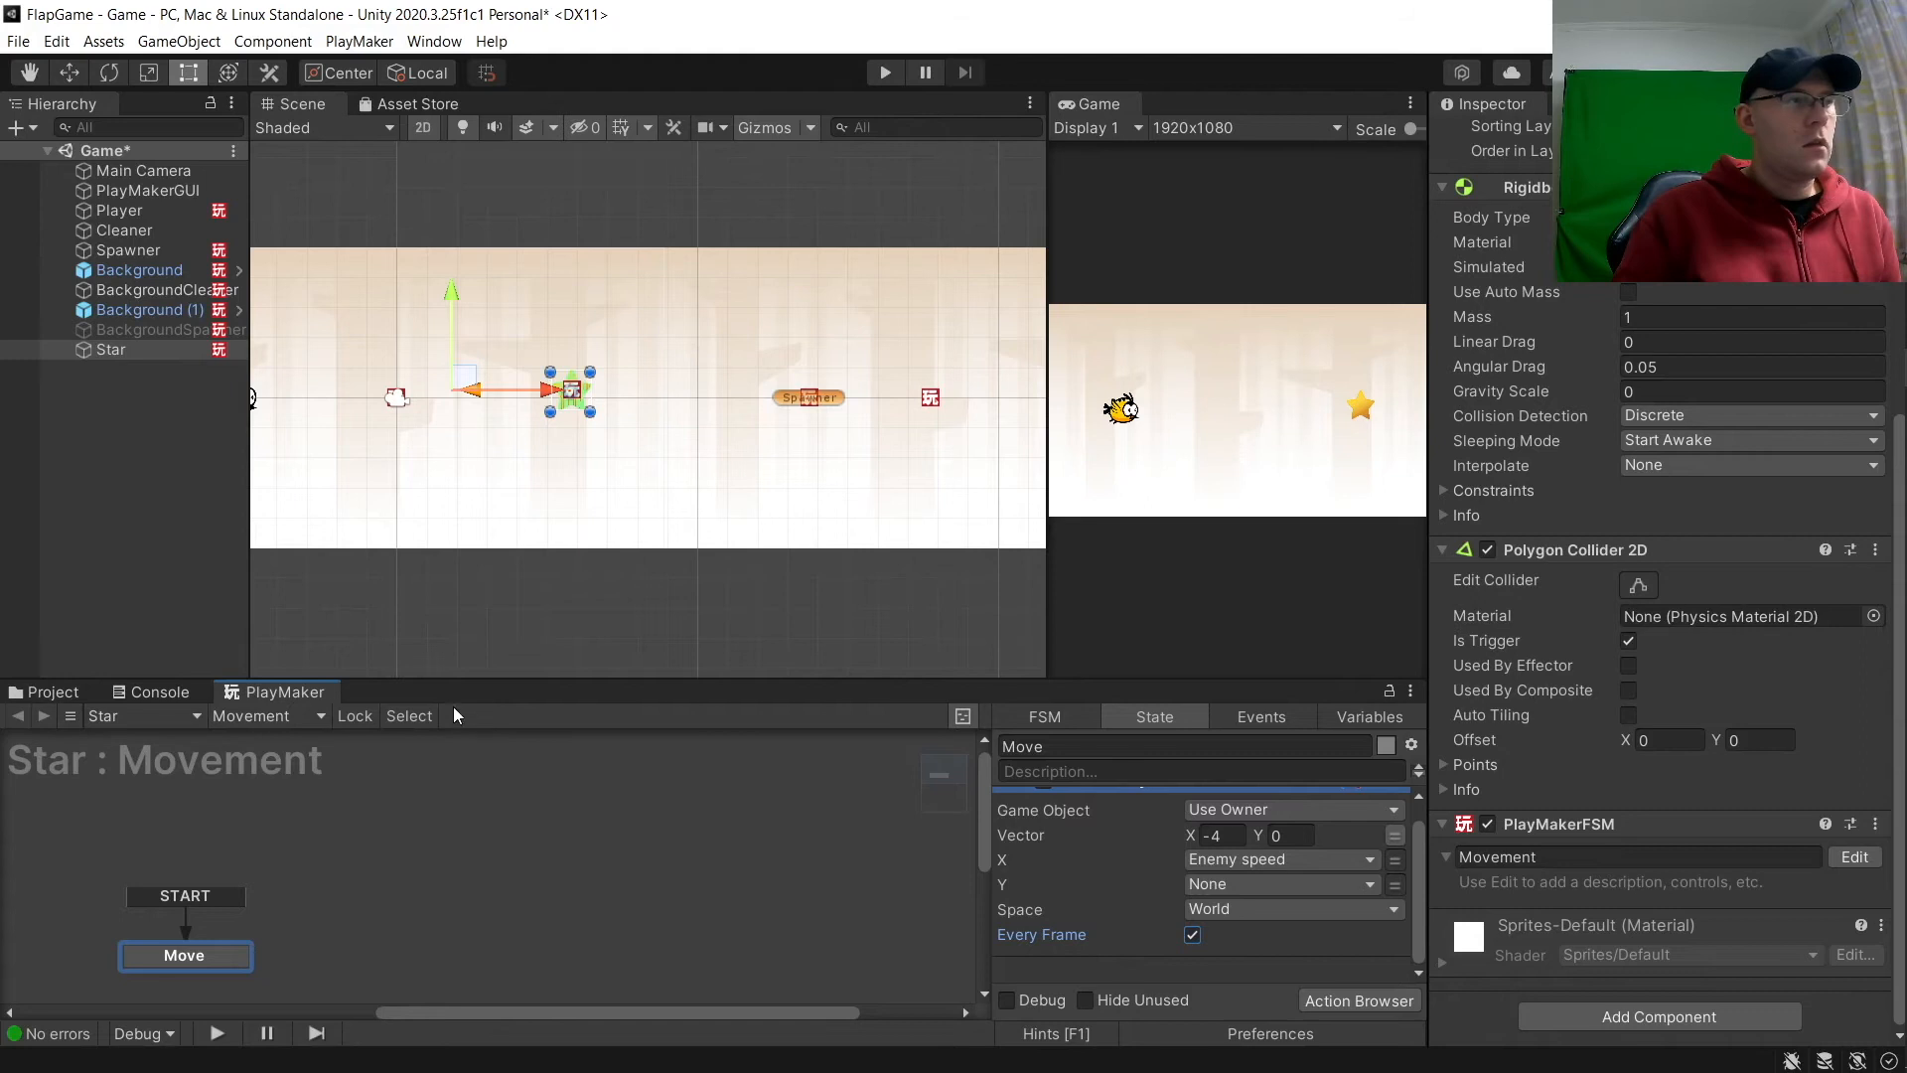
{"action": "left_click", "coordinate": [264, 712]}
{"action": "mouse_move", "coordinate": [298, 771]}
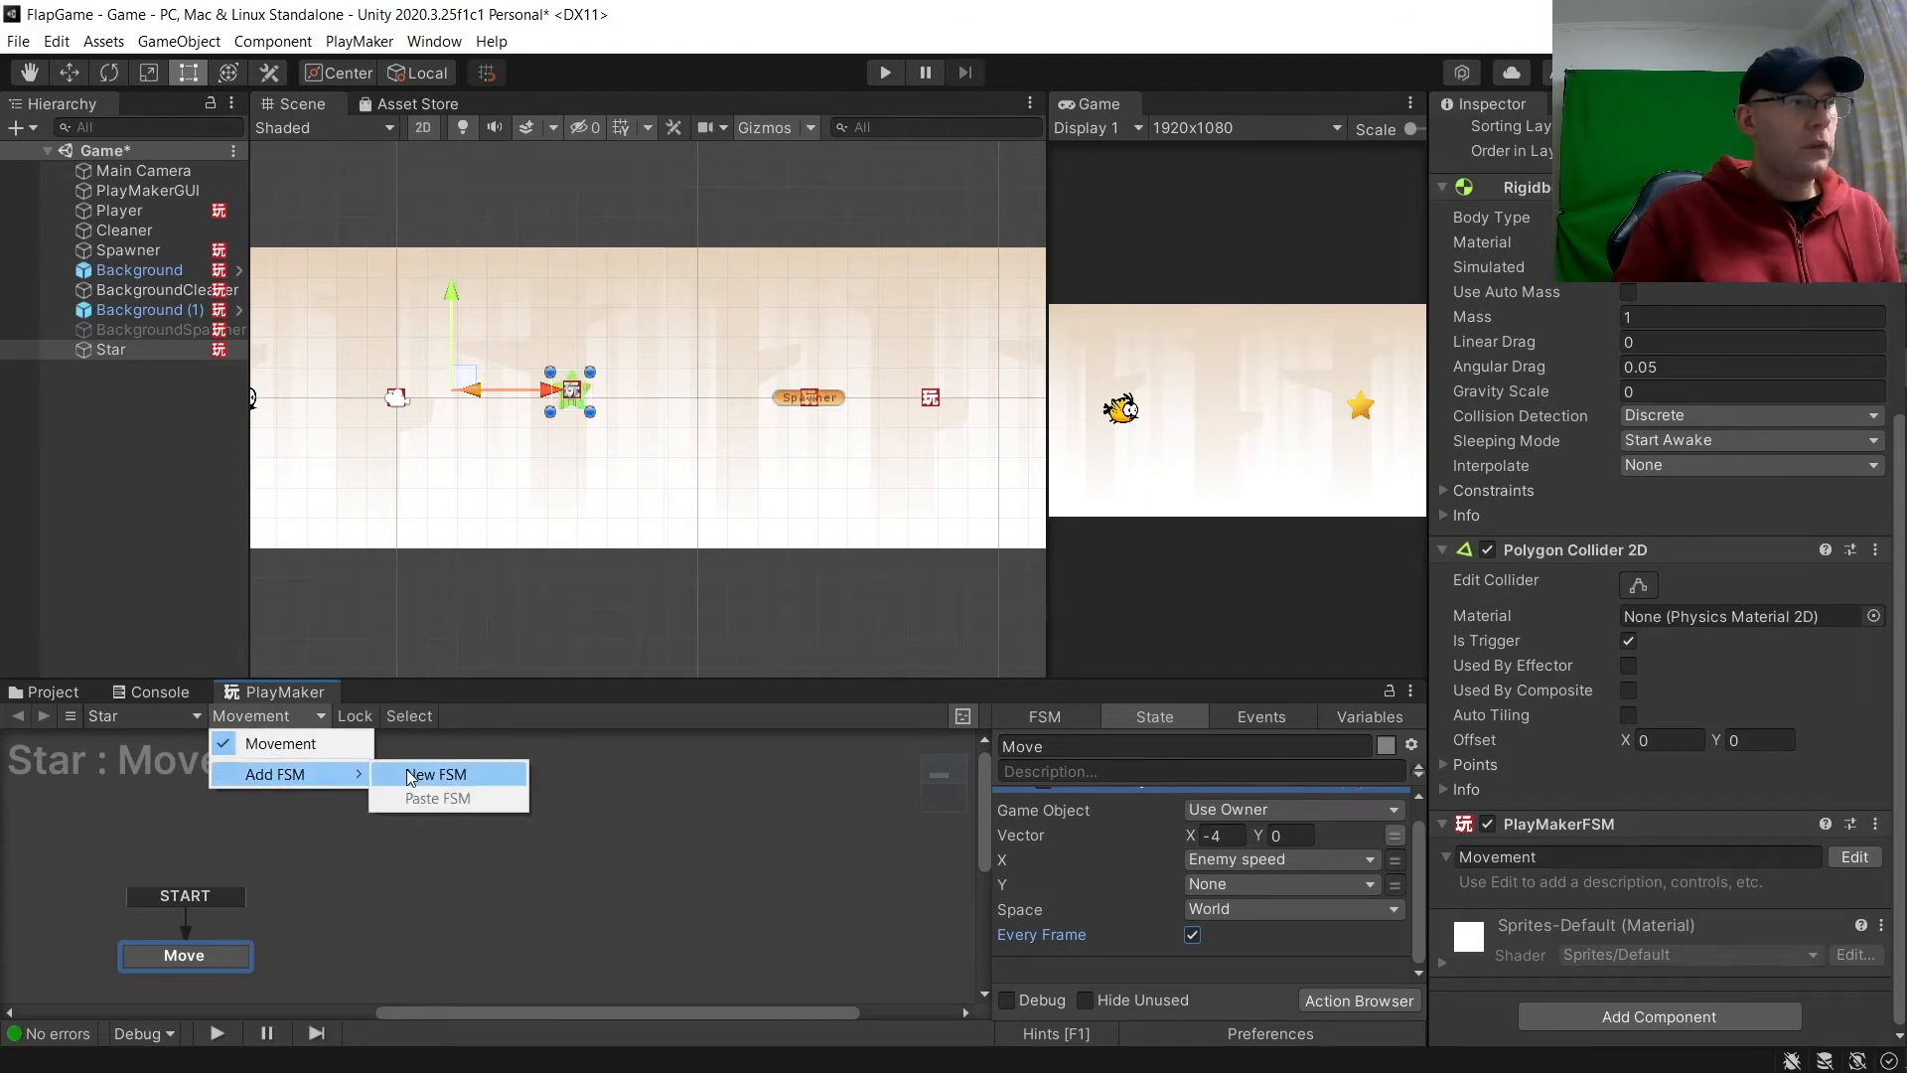
{"action": "left_click", "coordinate": [437, 772]}
{"action": "left_click", "coordinate": [1504, 960]}
{"action": "type", "text": "C"}
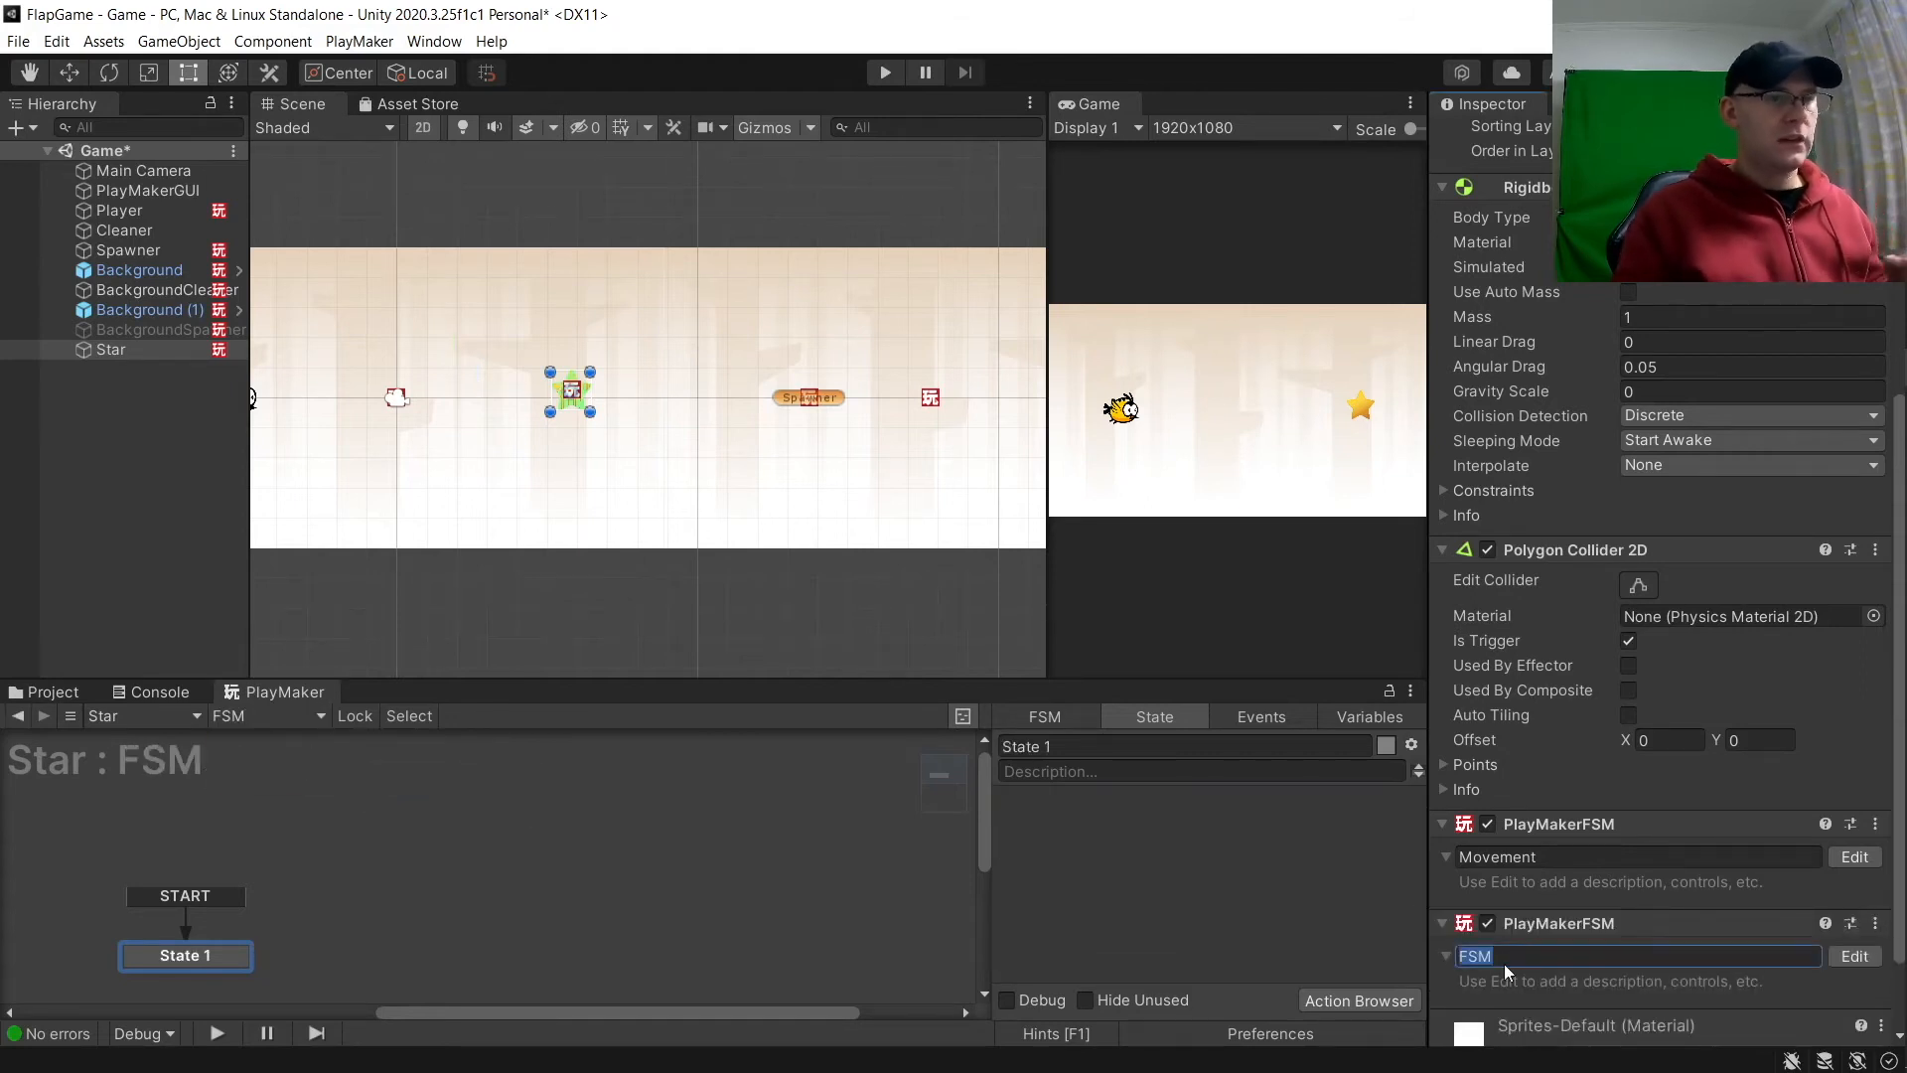
{"action": "type", "text": "leanUp"}
{"action": "key", "text": "Return"}
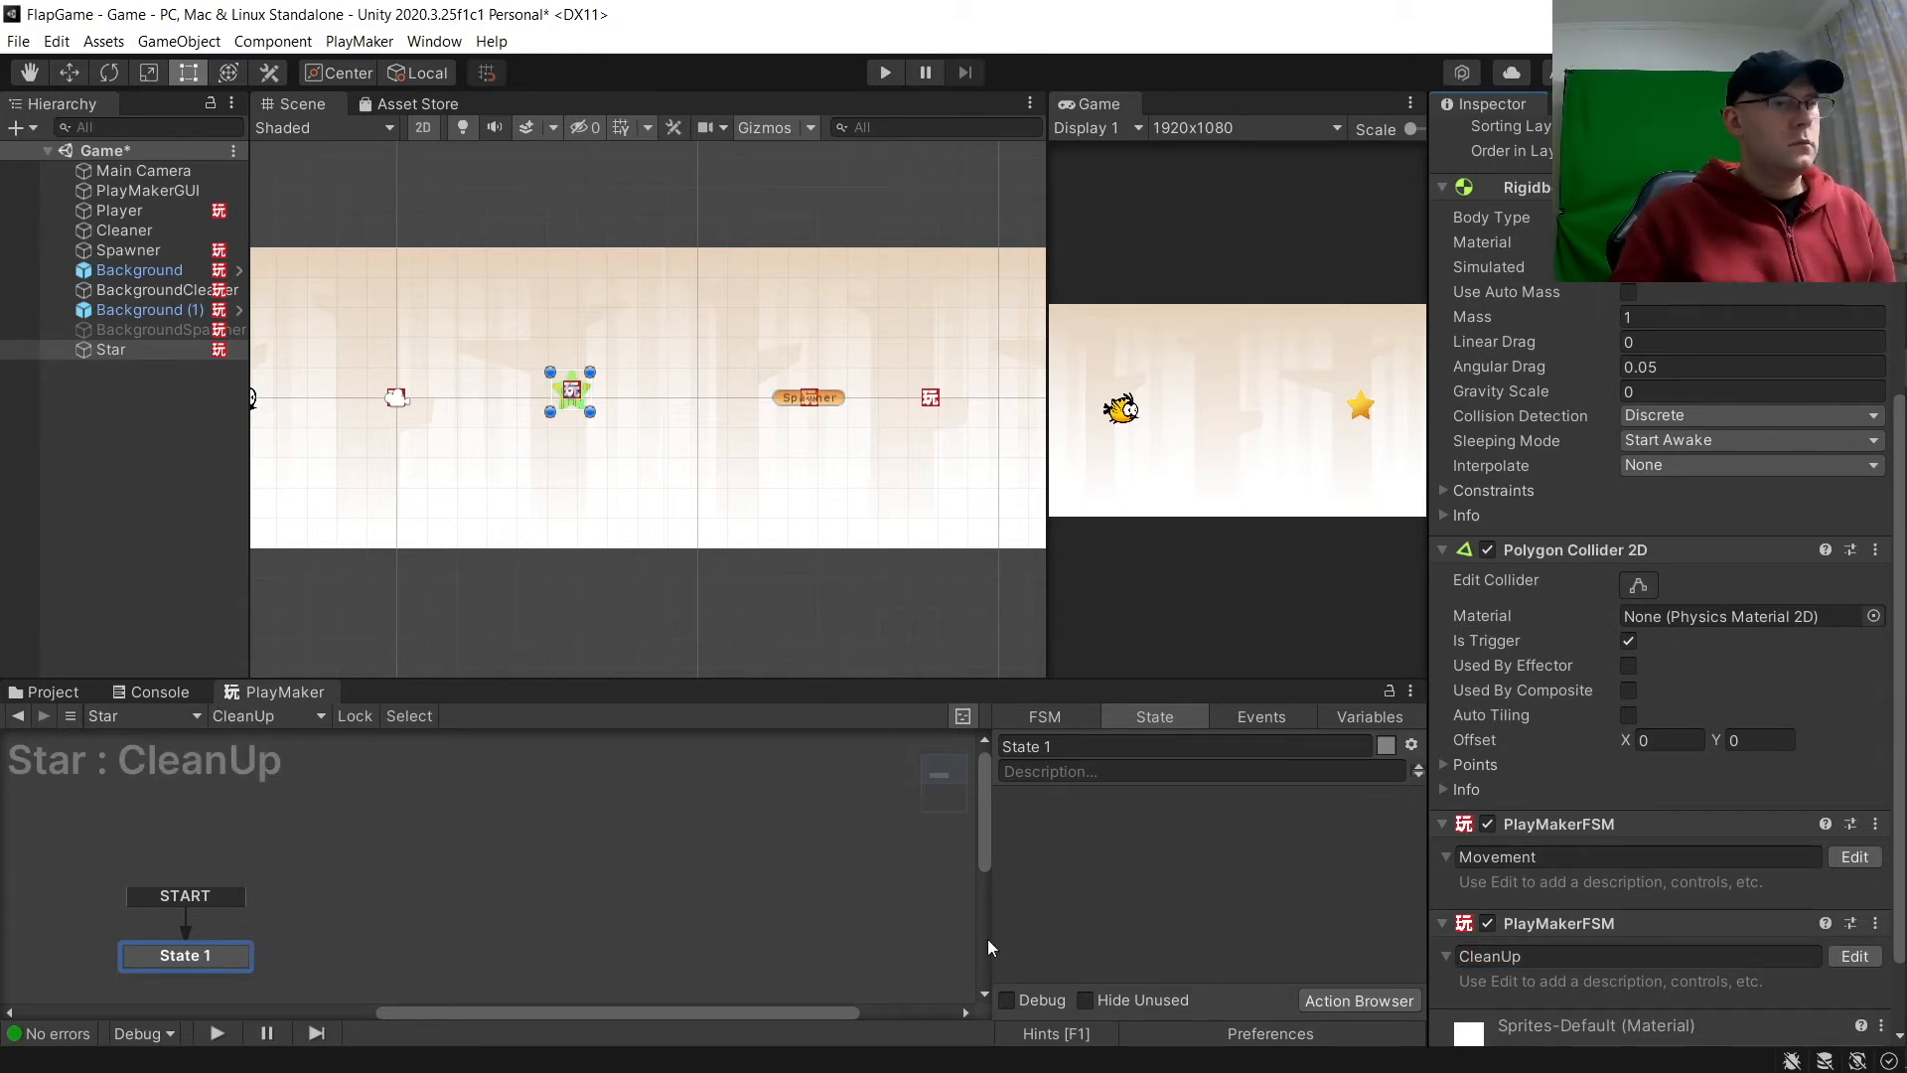
Step: Rename the Star's CleanUp FSM as CleanUpOrCollect
{"action": "left_click", "coordinate": [1582, 956]}
{"action": "left_click", "coordinate": [1582, 956]}
{"action": "type", "text": "OrCollec"}
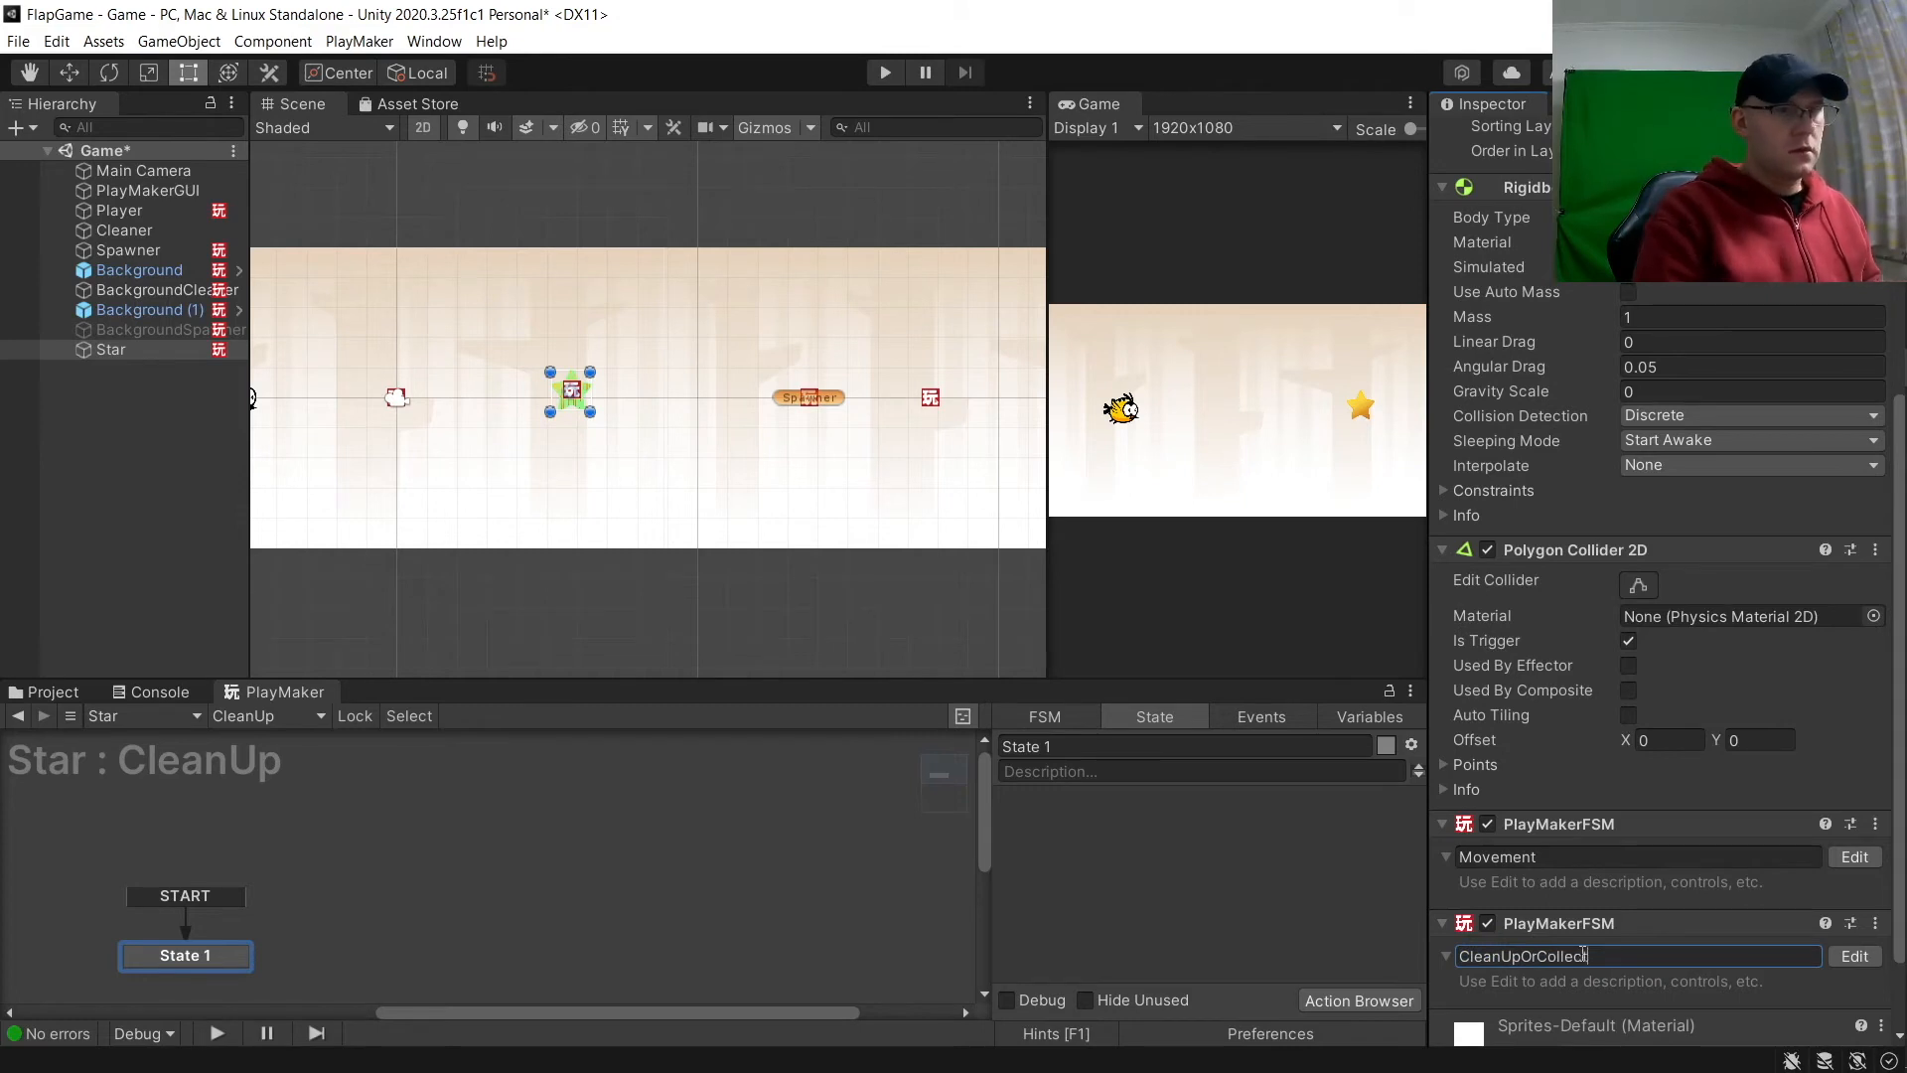
{"action": "type", "text": "t"}
{"action": "key", "text": "Return"}
Step: Add two new states to the CleanUpOrCollect FSM beside the start state
{"action": "right_click", "coordinate": [473, 912]}
{"action": "left_click", "coordinate": [573, 645]}
{"action": "right_click", "coordinate": [430, 956]}
{"action": "left_click", "coordinate": [507, 698]}
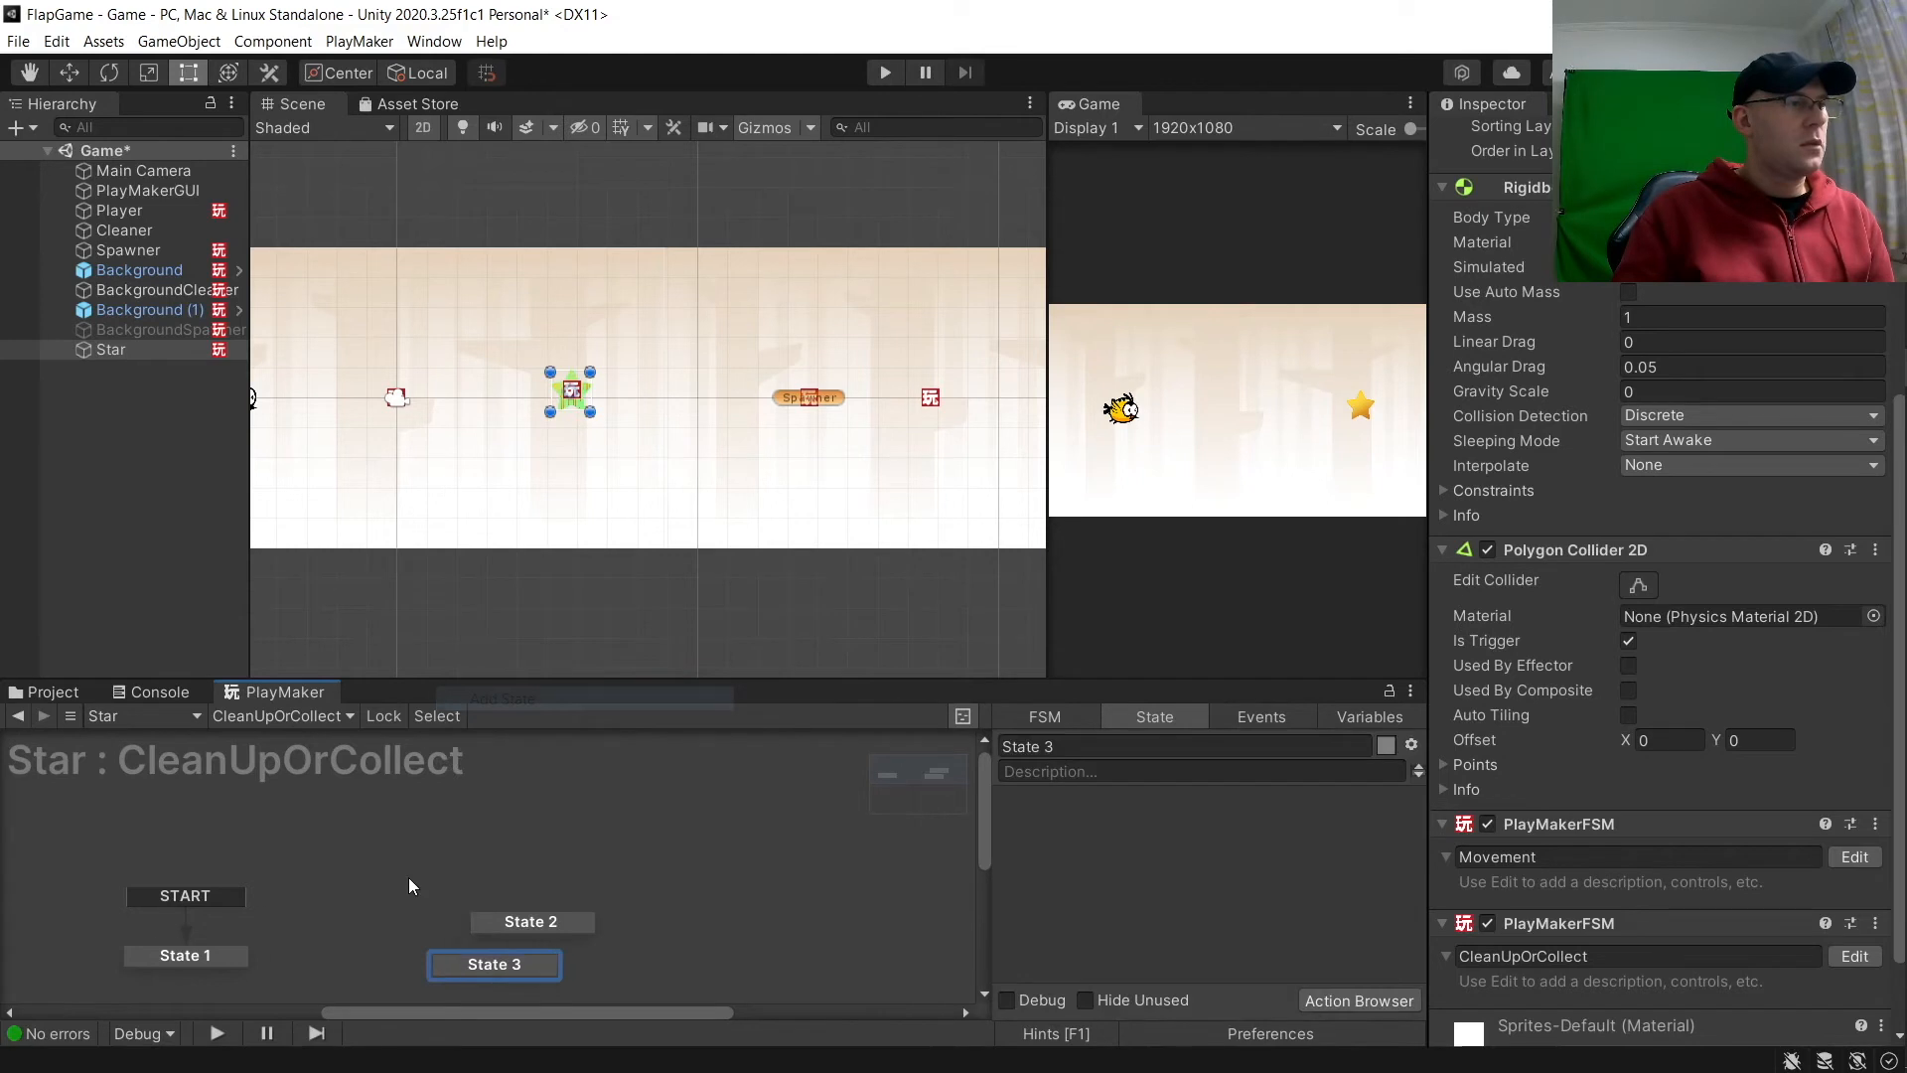
{"action": "scroll", "coordinate": [410, 885], "scroll_direction": "down", "scroll_amount": 1}
Step: Rename the start state of the CleanUpOrCollect FSM as WhatToDo
{"action": "left_click", "coordinate": [220, 946]}
{"action": "left_click", "coordinate": [1110, 746]}
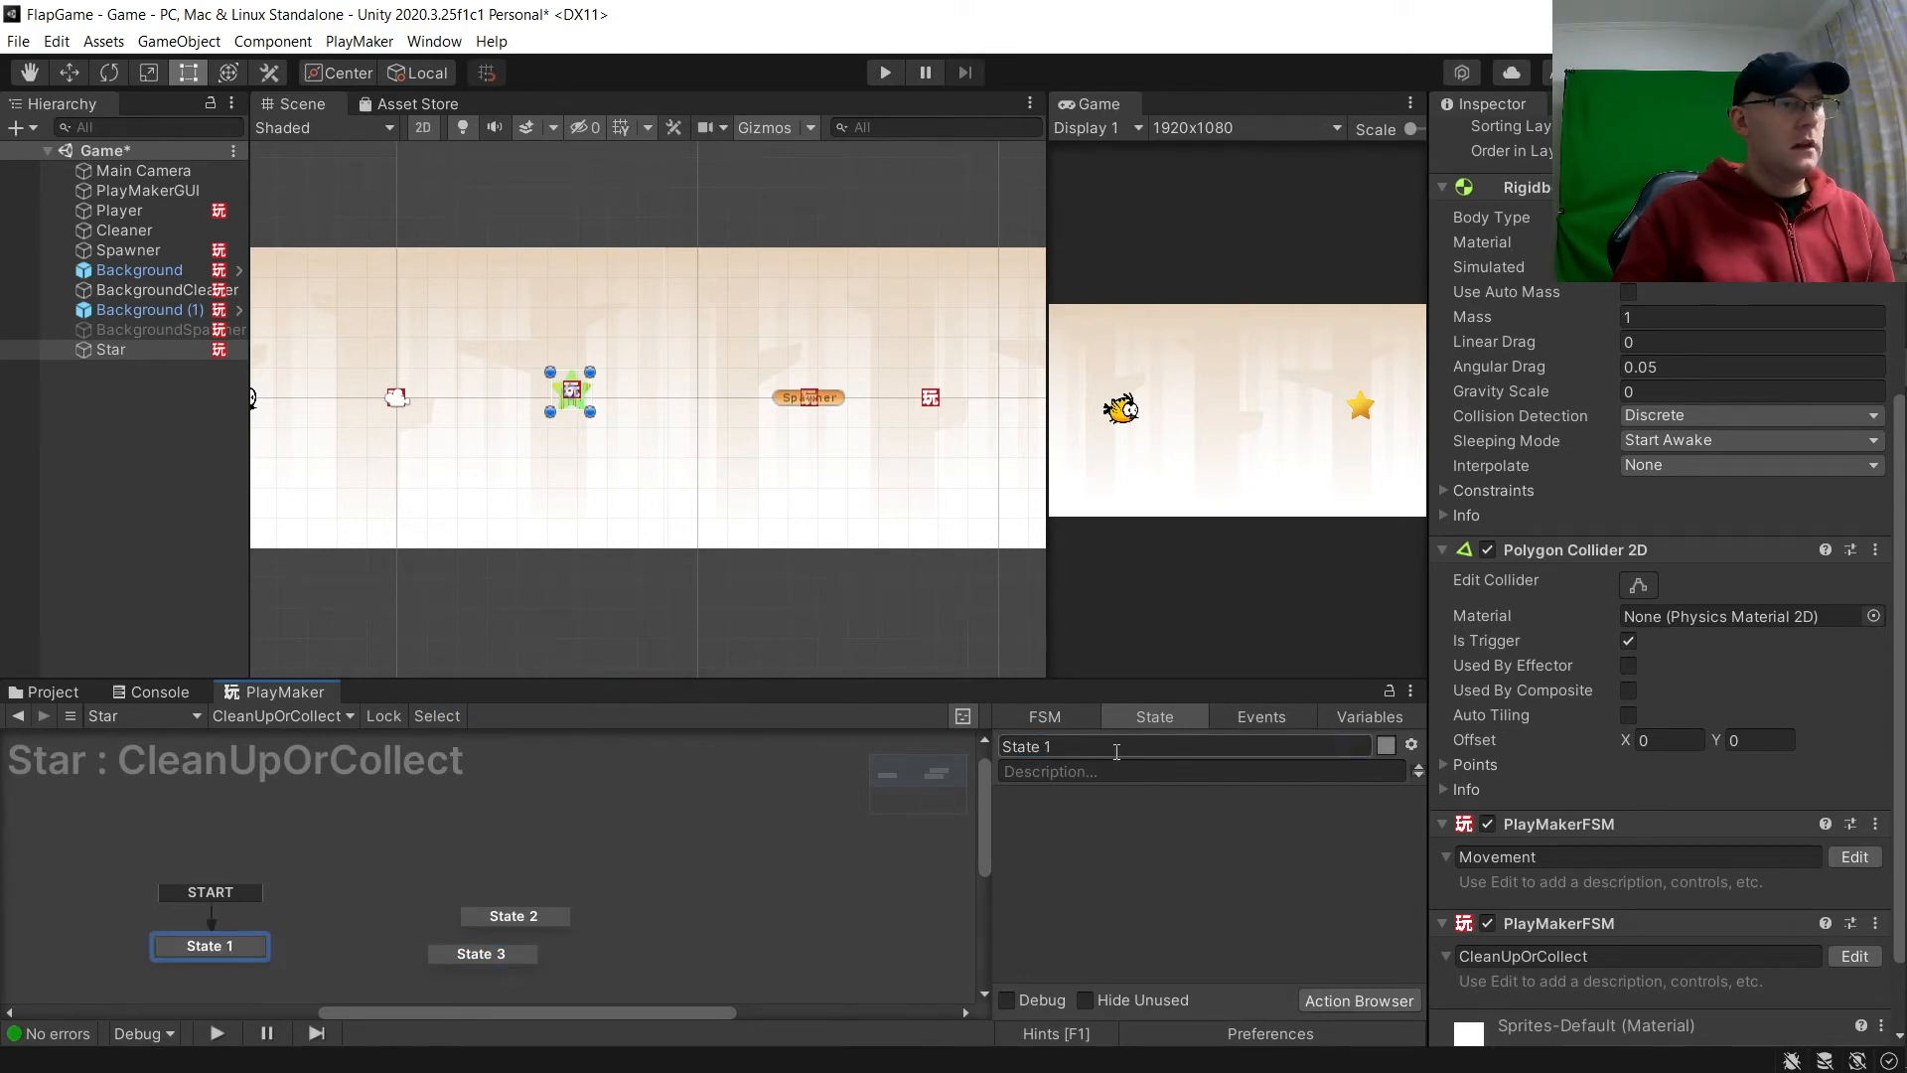
{"action": "type", "text": "WhatTo"}
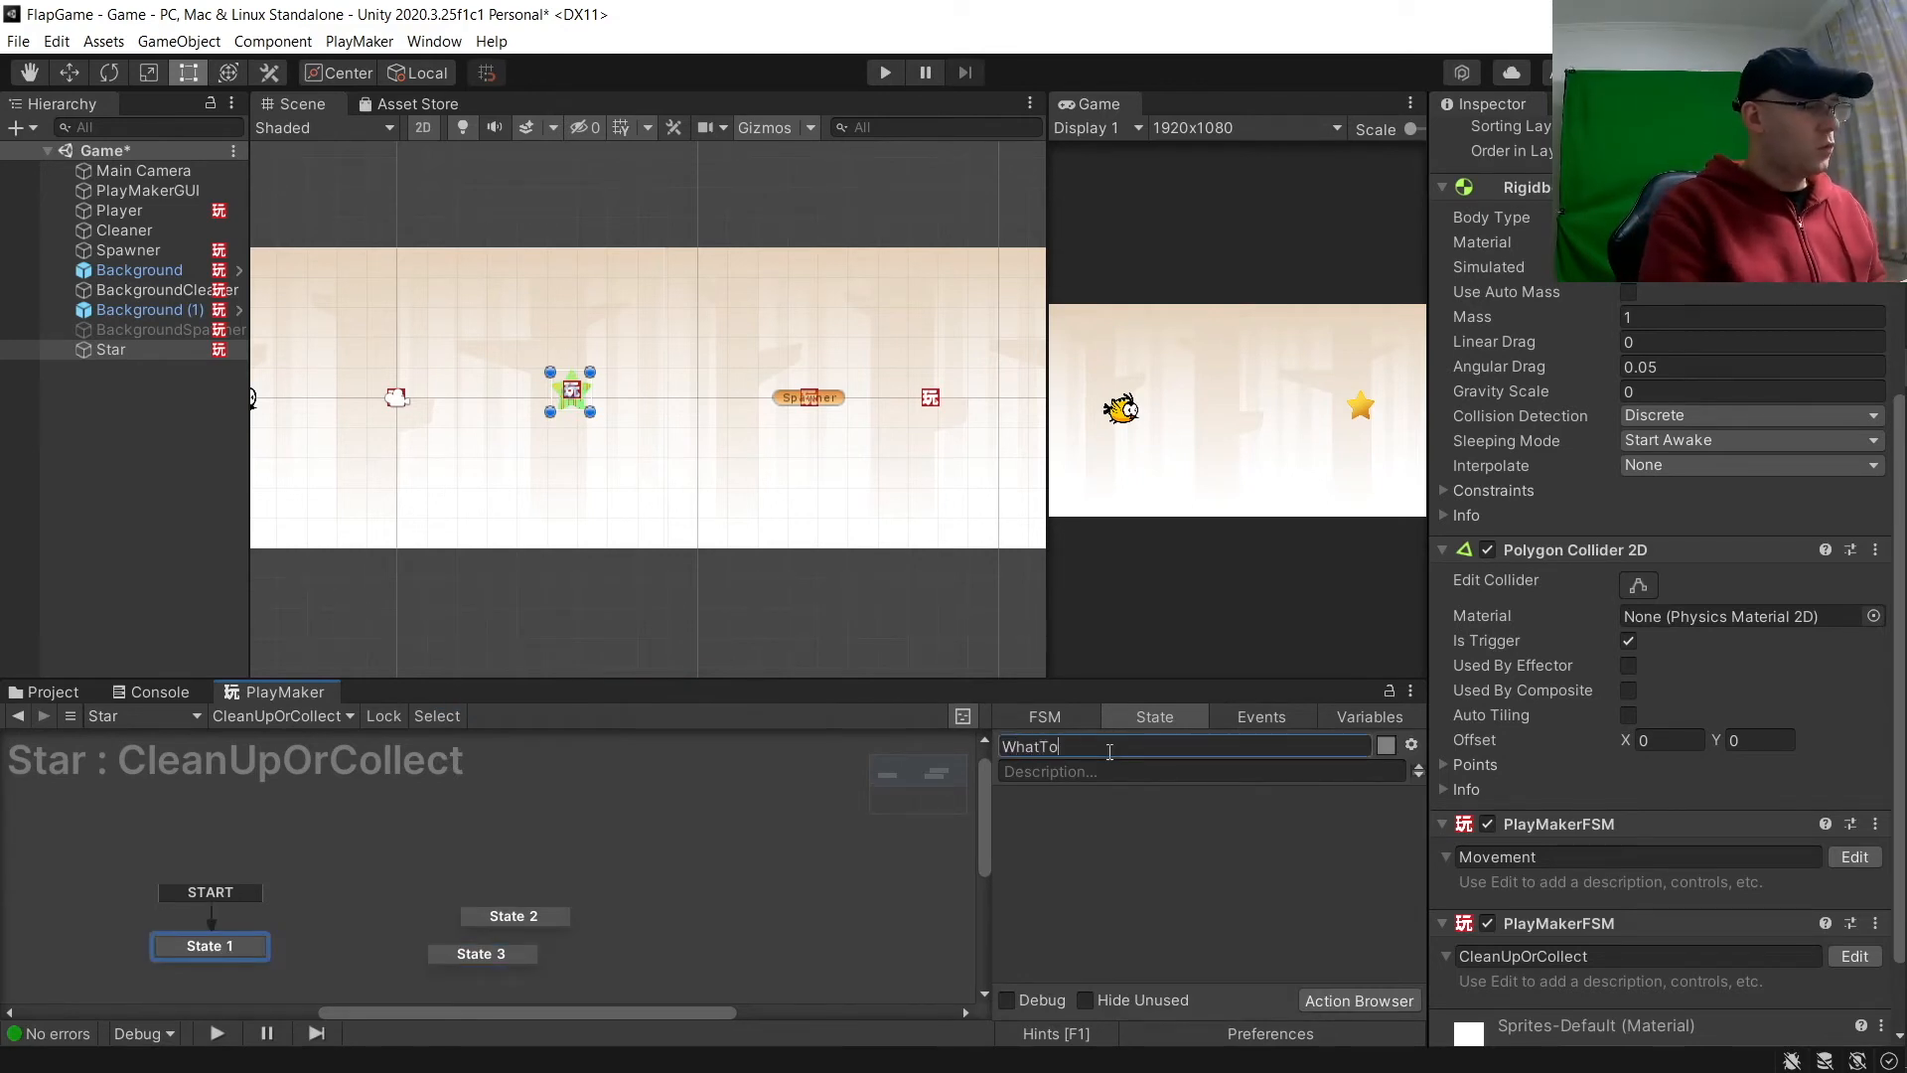
{"action": "key", "text": "Return"}
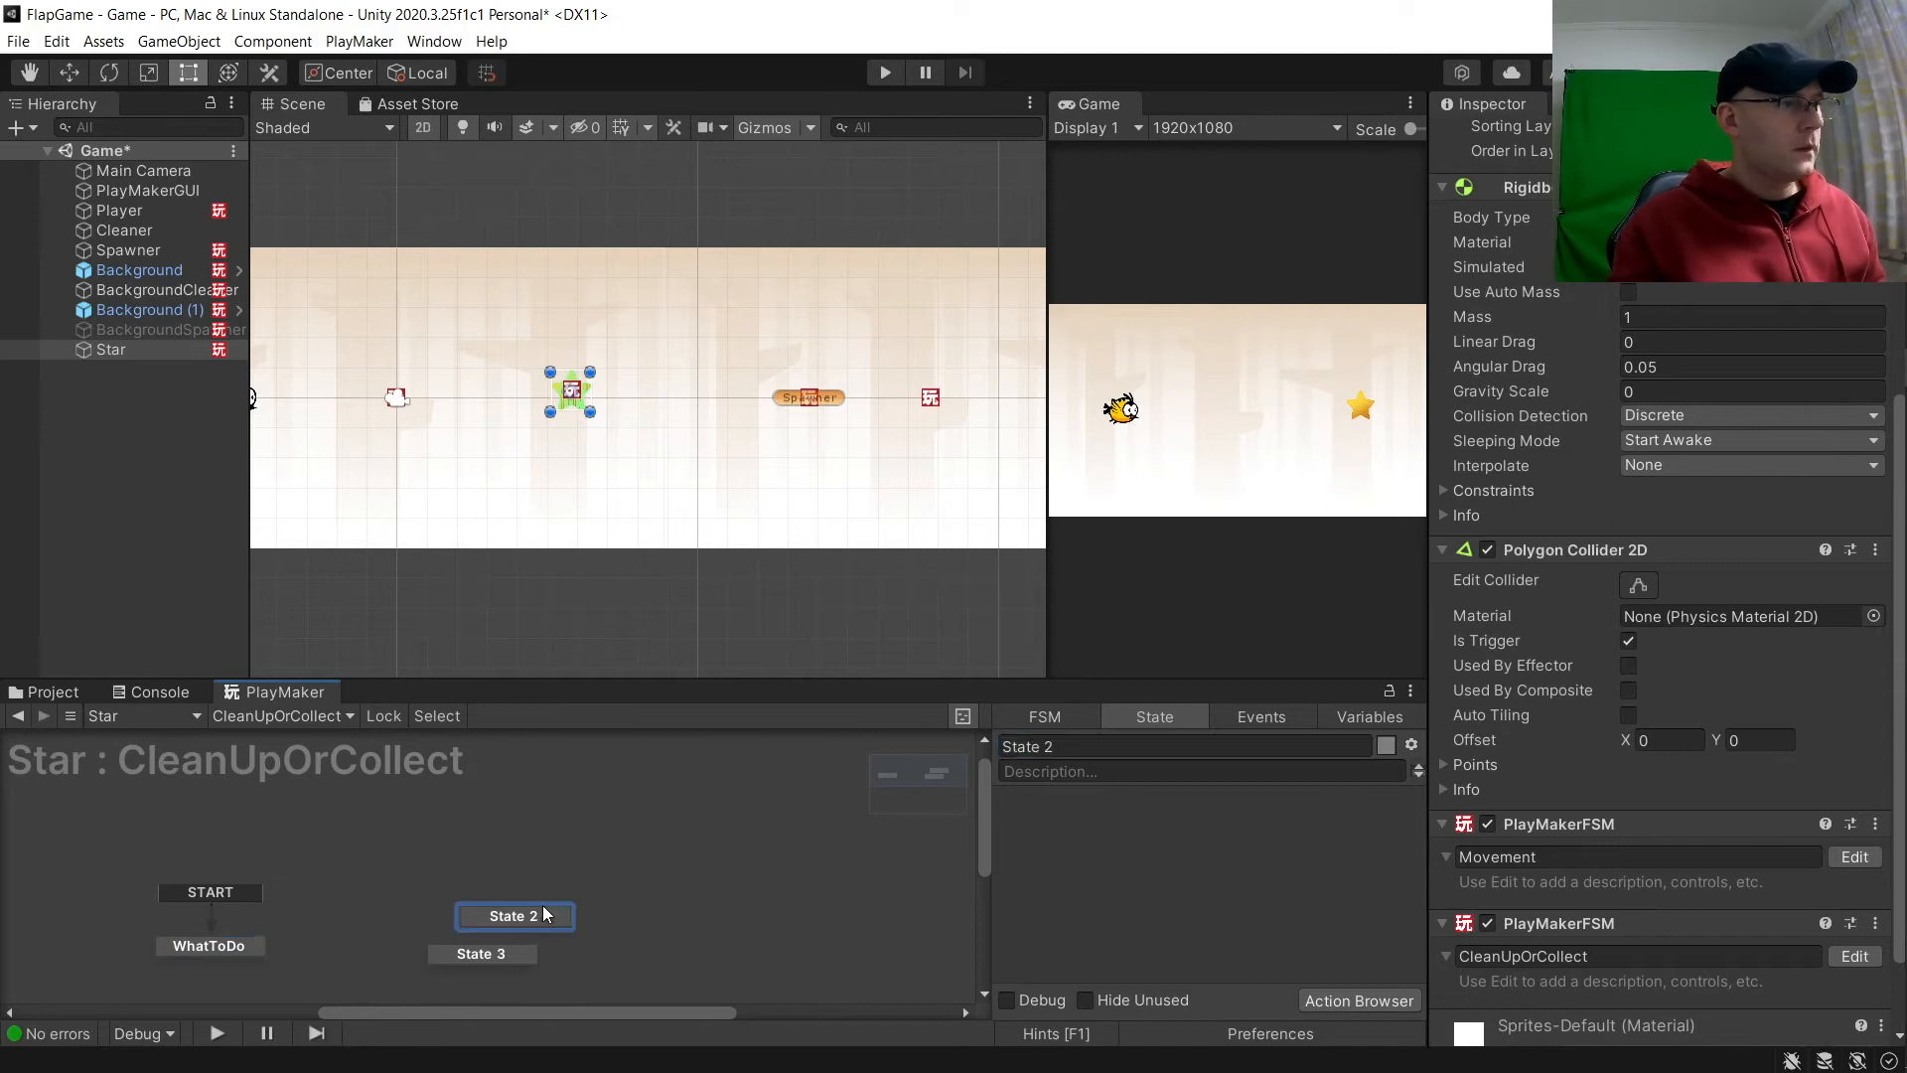
Step: Move State 2 higher in the graph and rename it PlayerCollect, and rename State 3 as CleanUp
{"action": "left_click_drag", "start_coordinate": [548, 911], "coordinate": [488, 840]}
{"action": "left_click", "coordinate": [1148, 745]}
{"action": "type", "text": "PlayerCollect"}
{"action": "key", "text": "Return"}
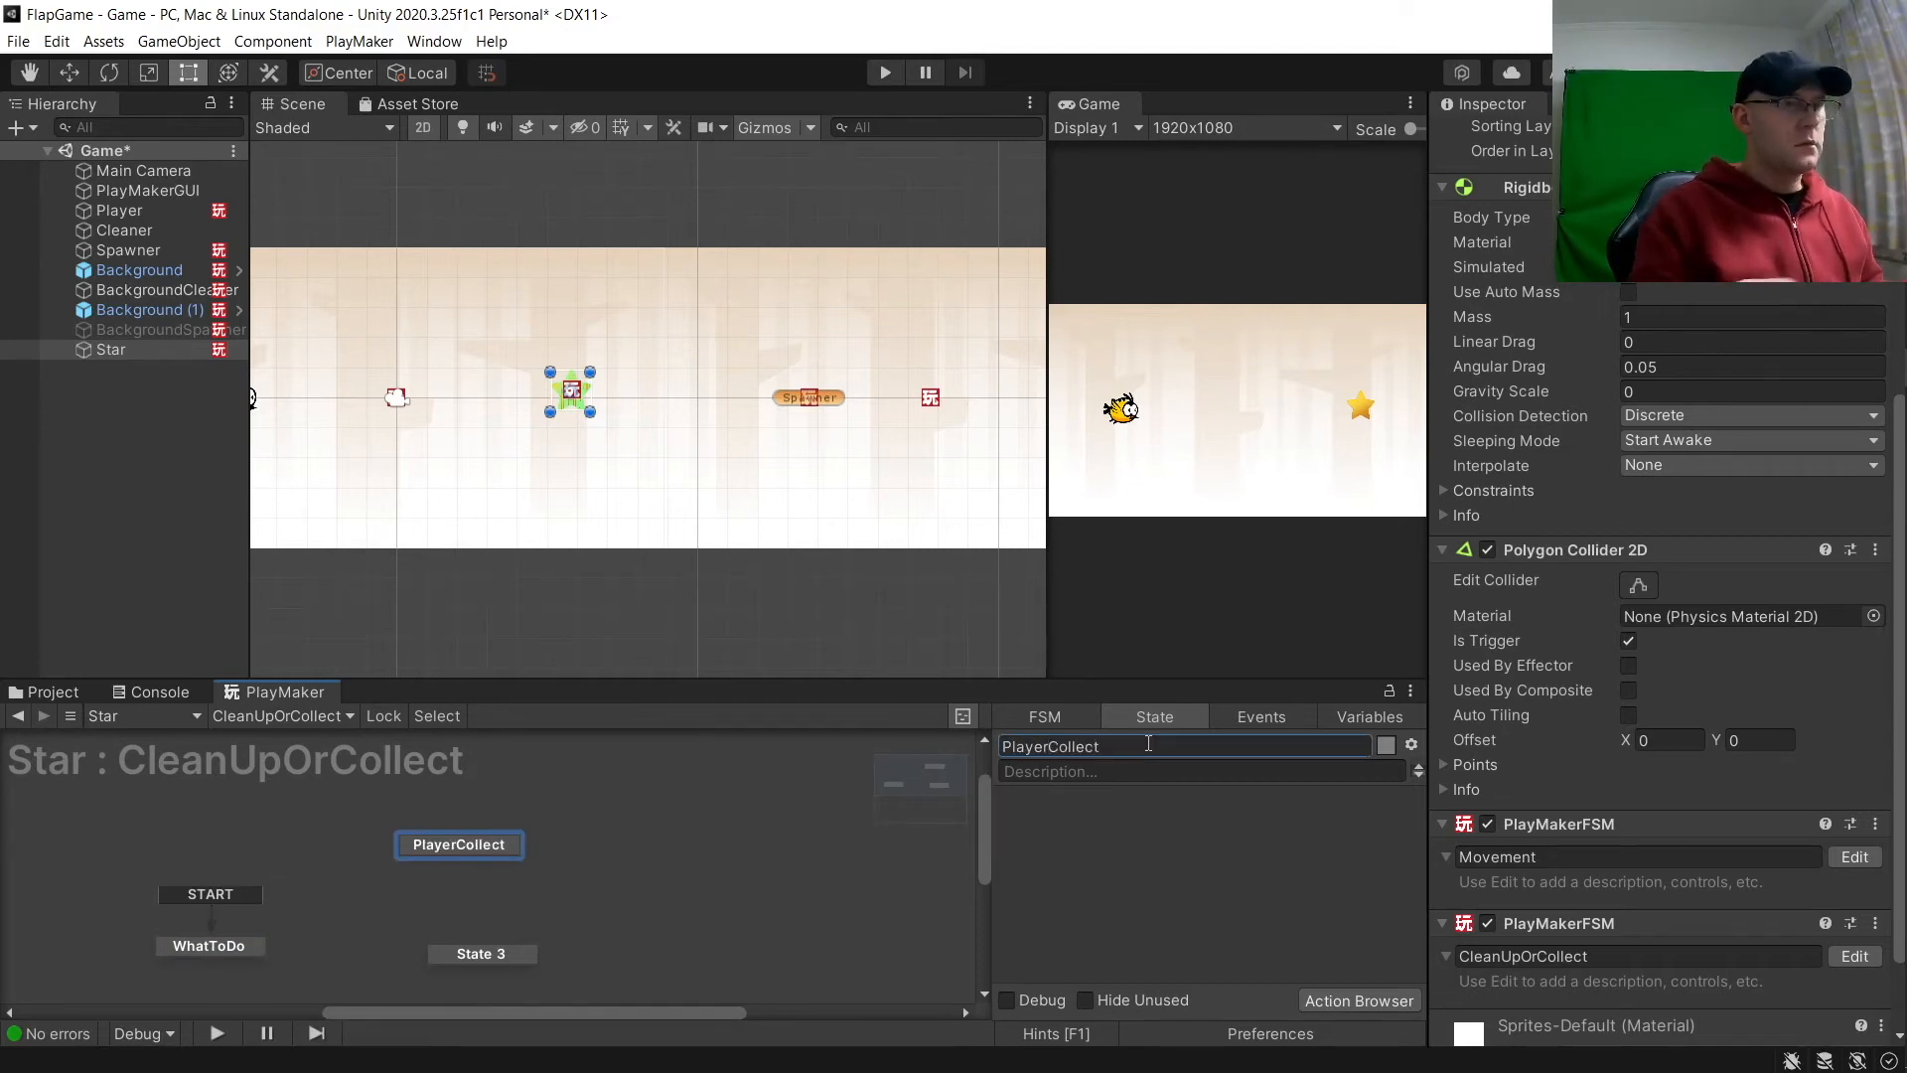
{"action": "left_click", "coordinate": [516, 951]}
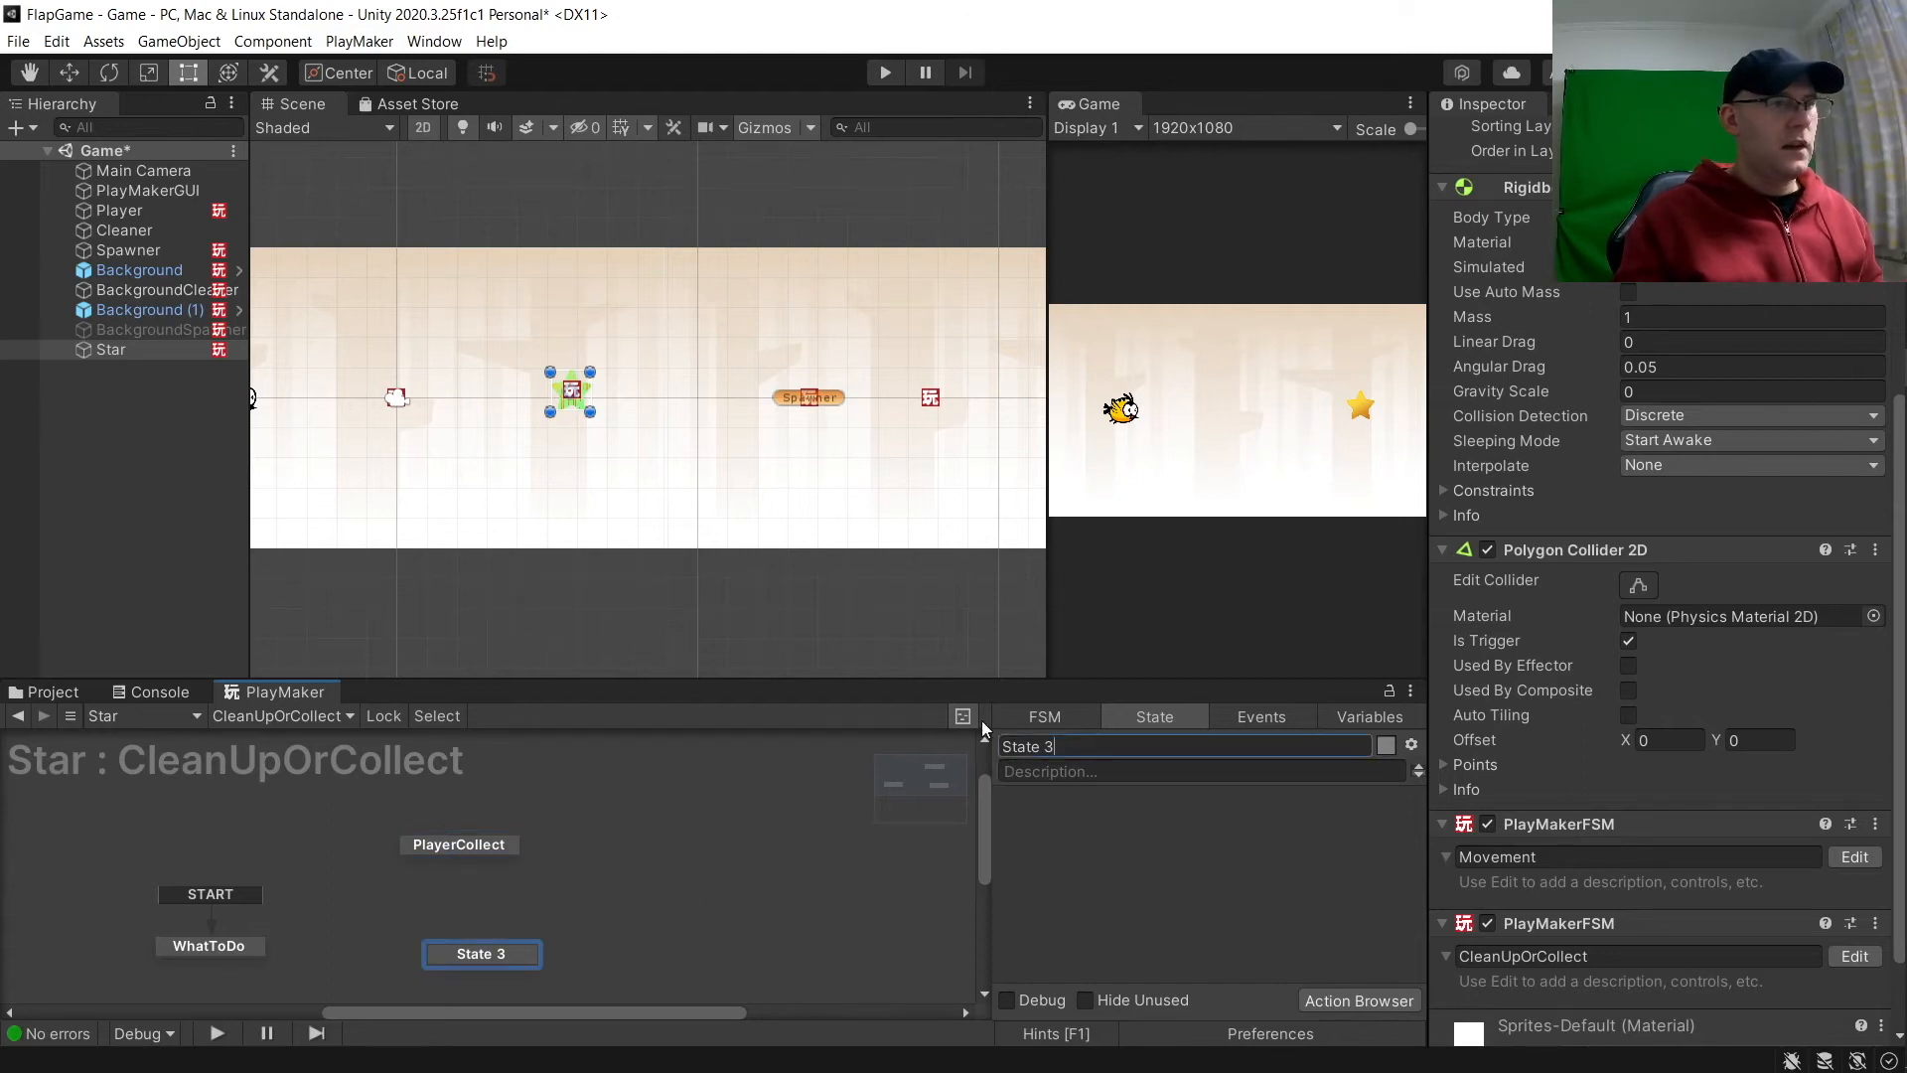
{"action": "type", "text": "CleanUp"}
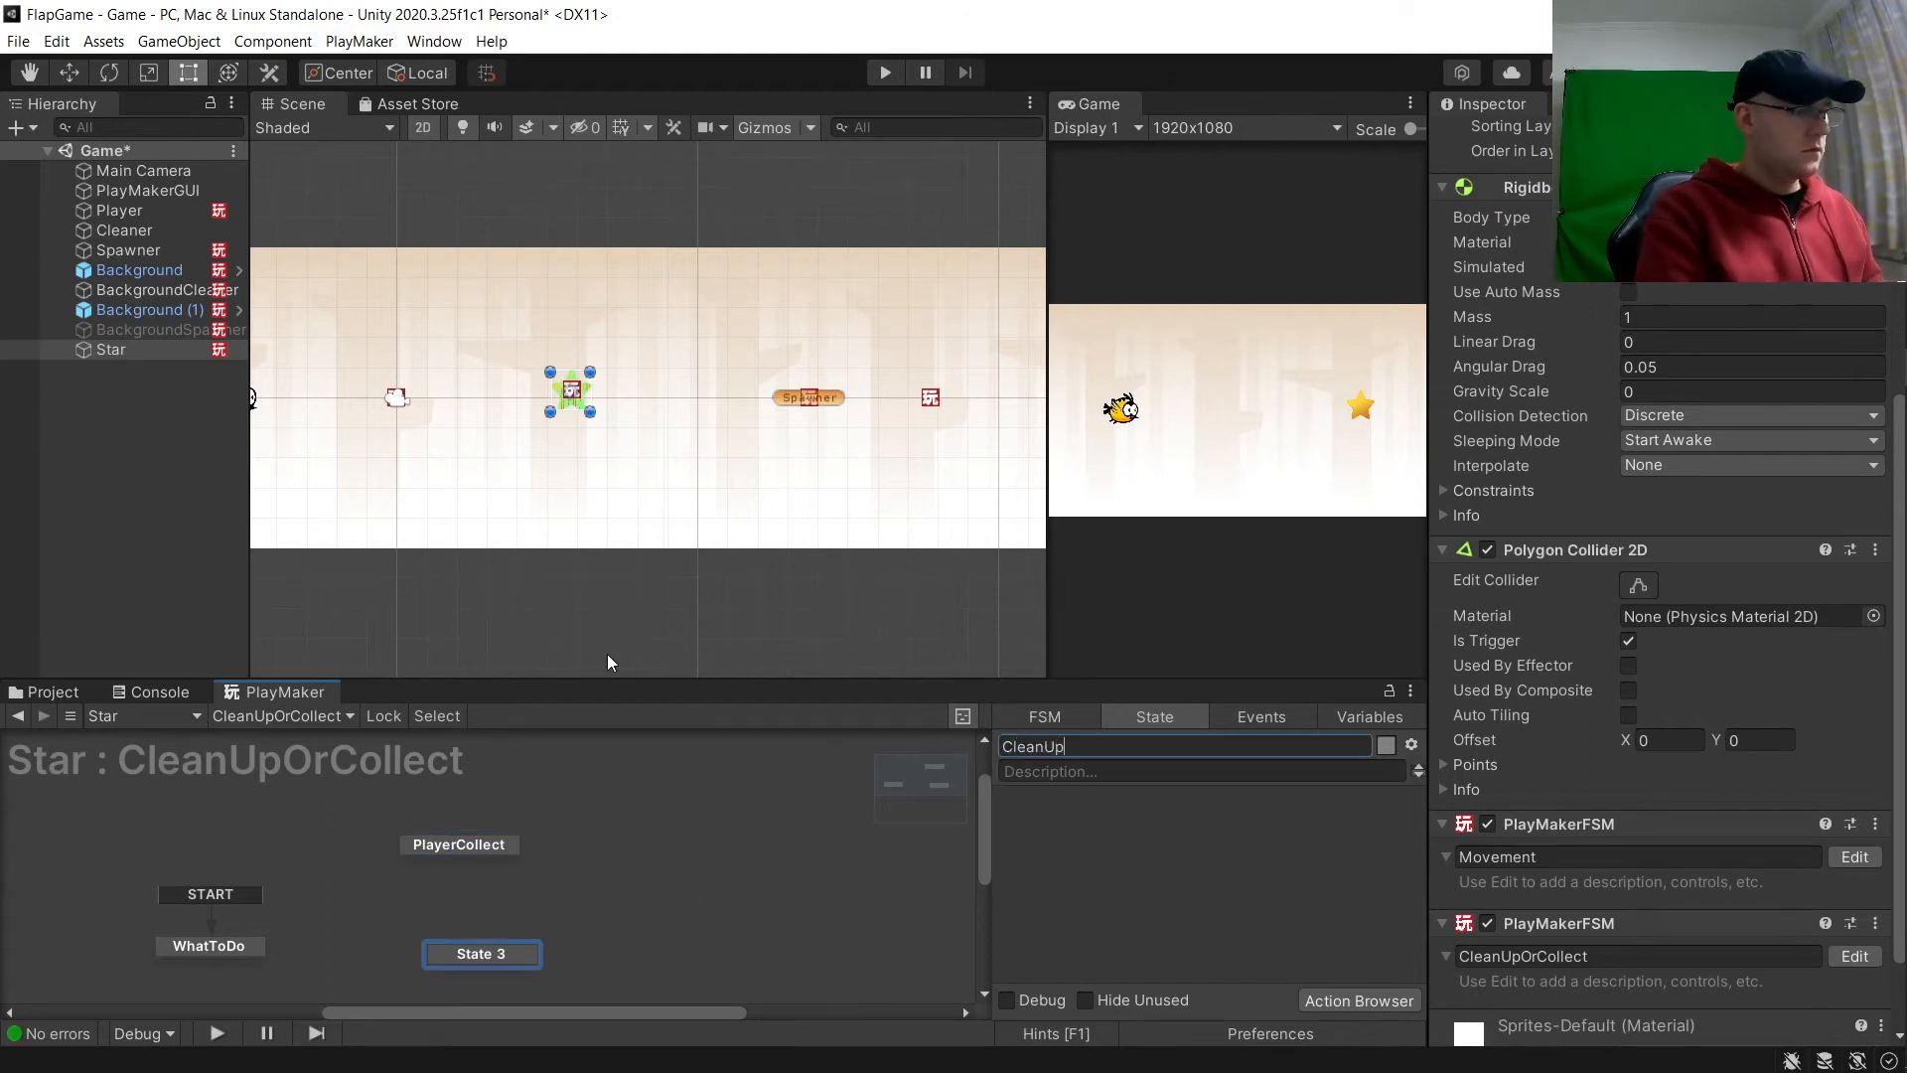
{"action": "key", "text": "Return"}
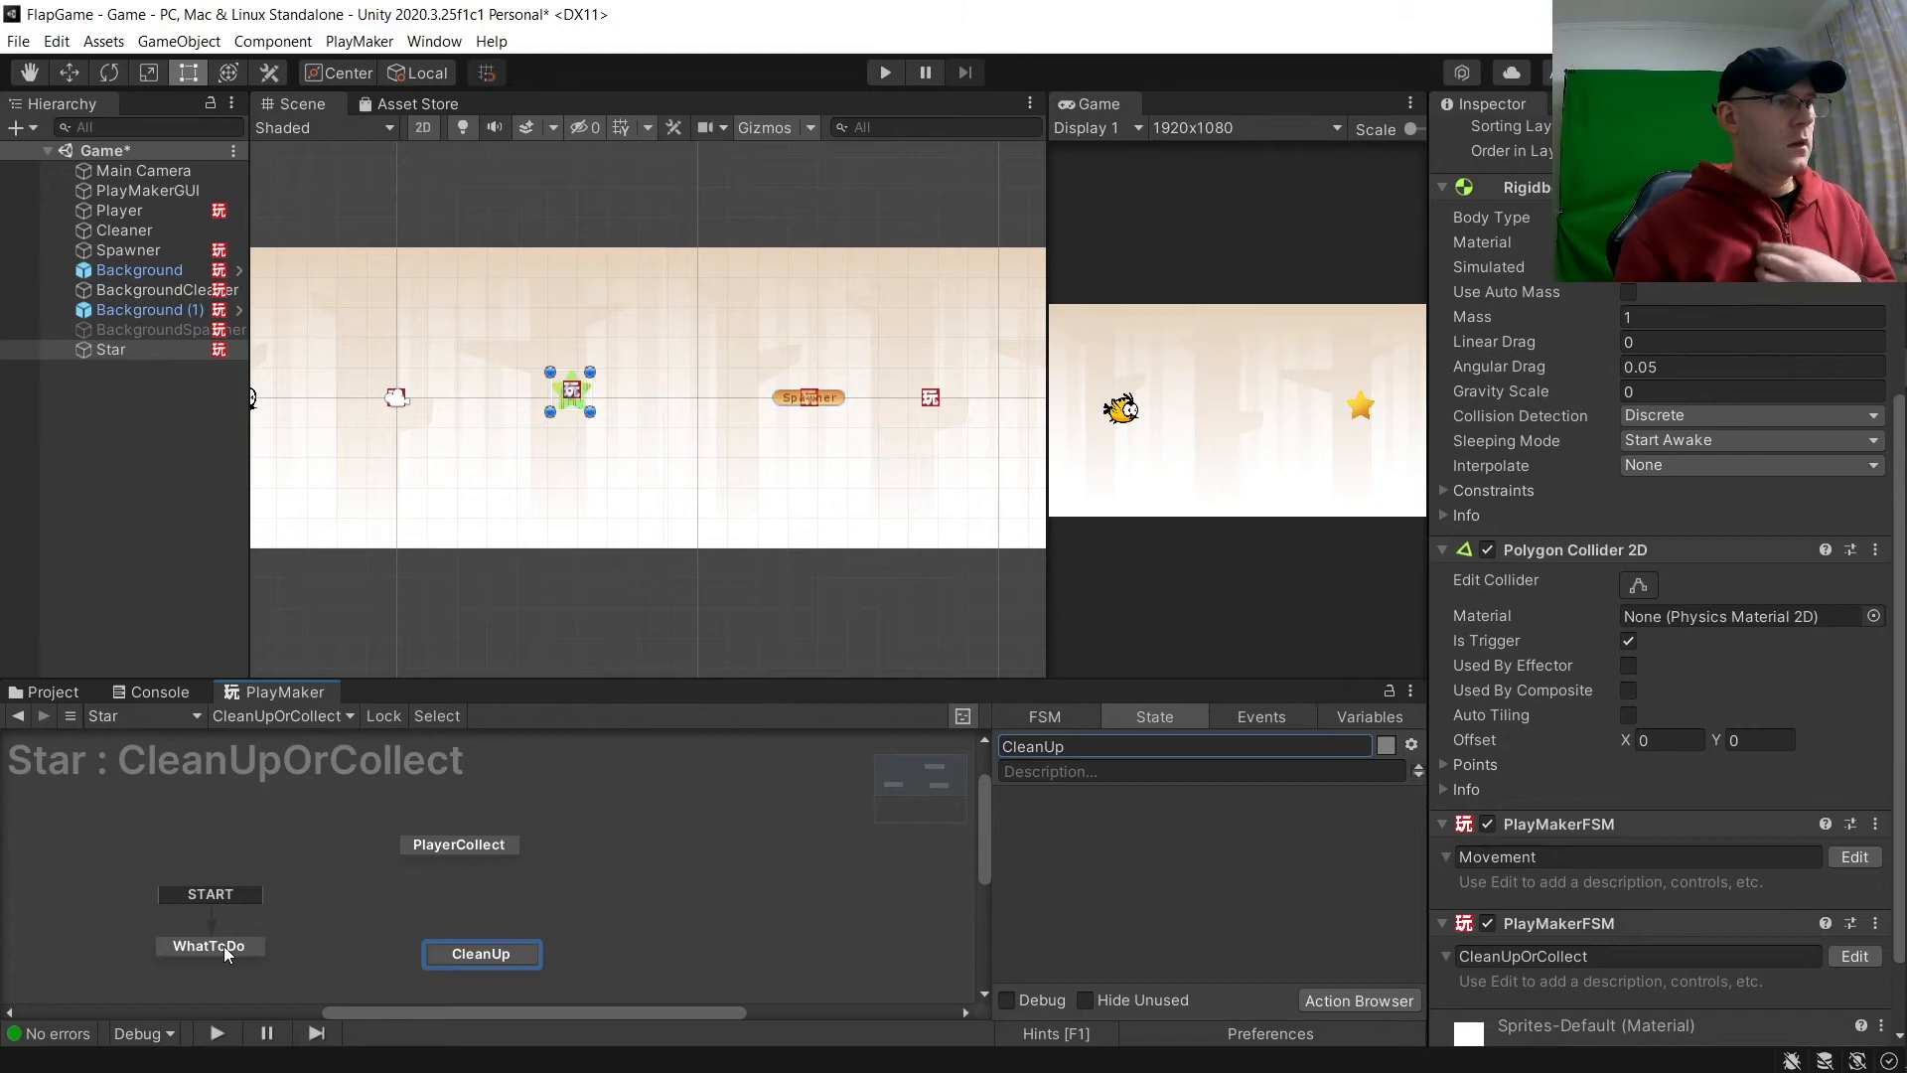
{"action": "left_click_drag", "start_coordinate": [224, 946], "coordinate": [216, 934]}
Step: Add an event named Player to the CleanUpOrCollect FSM
{"action": "left_click", "coordinate": [1272, 715]}
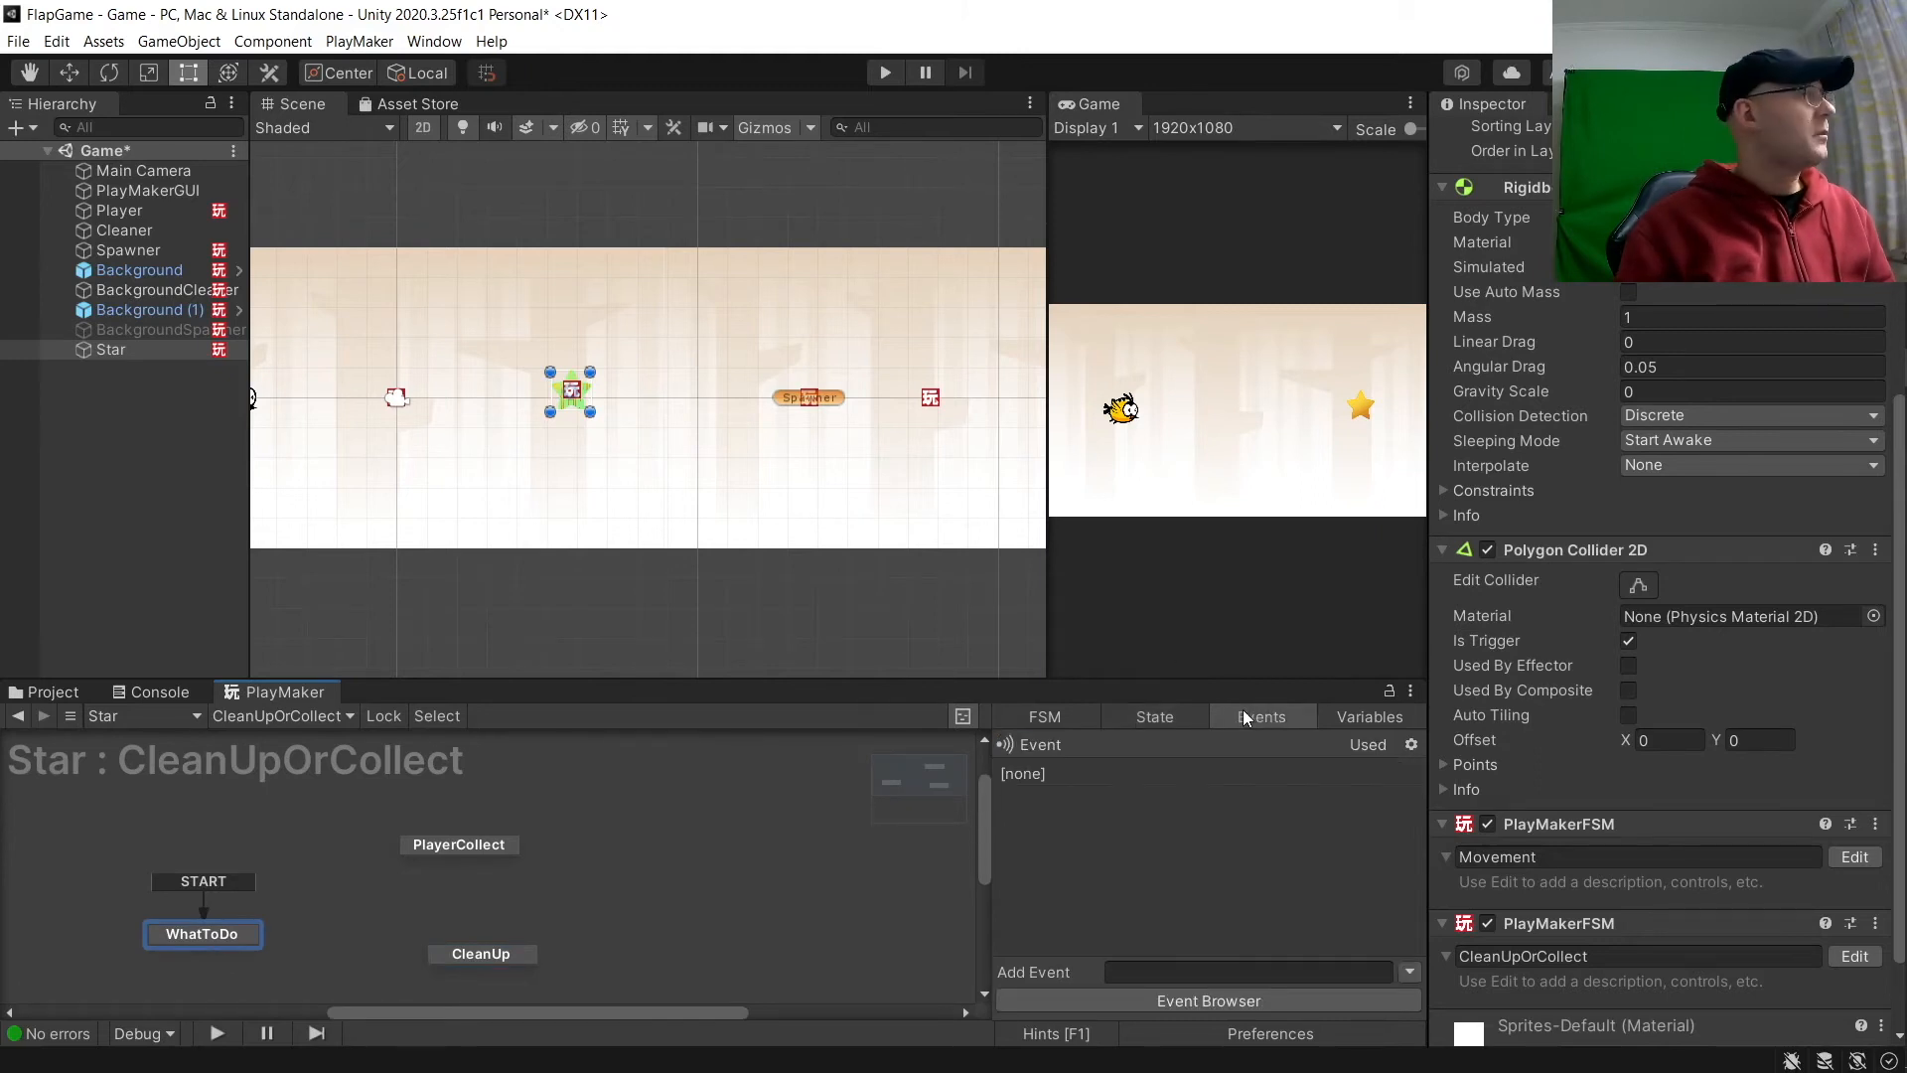
{"action": "left_click", "coordinate": [1254, 970]}
{"action": "type", "text": "Play"}
{"action": "key", "text": "Return"}
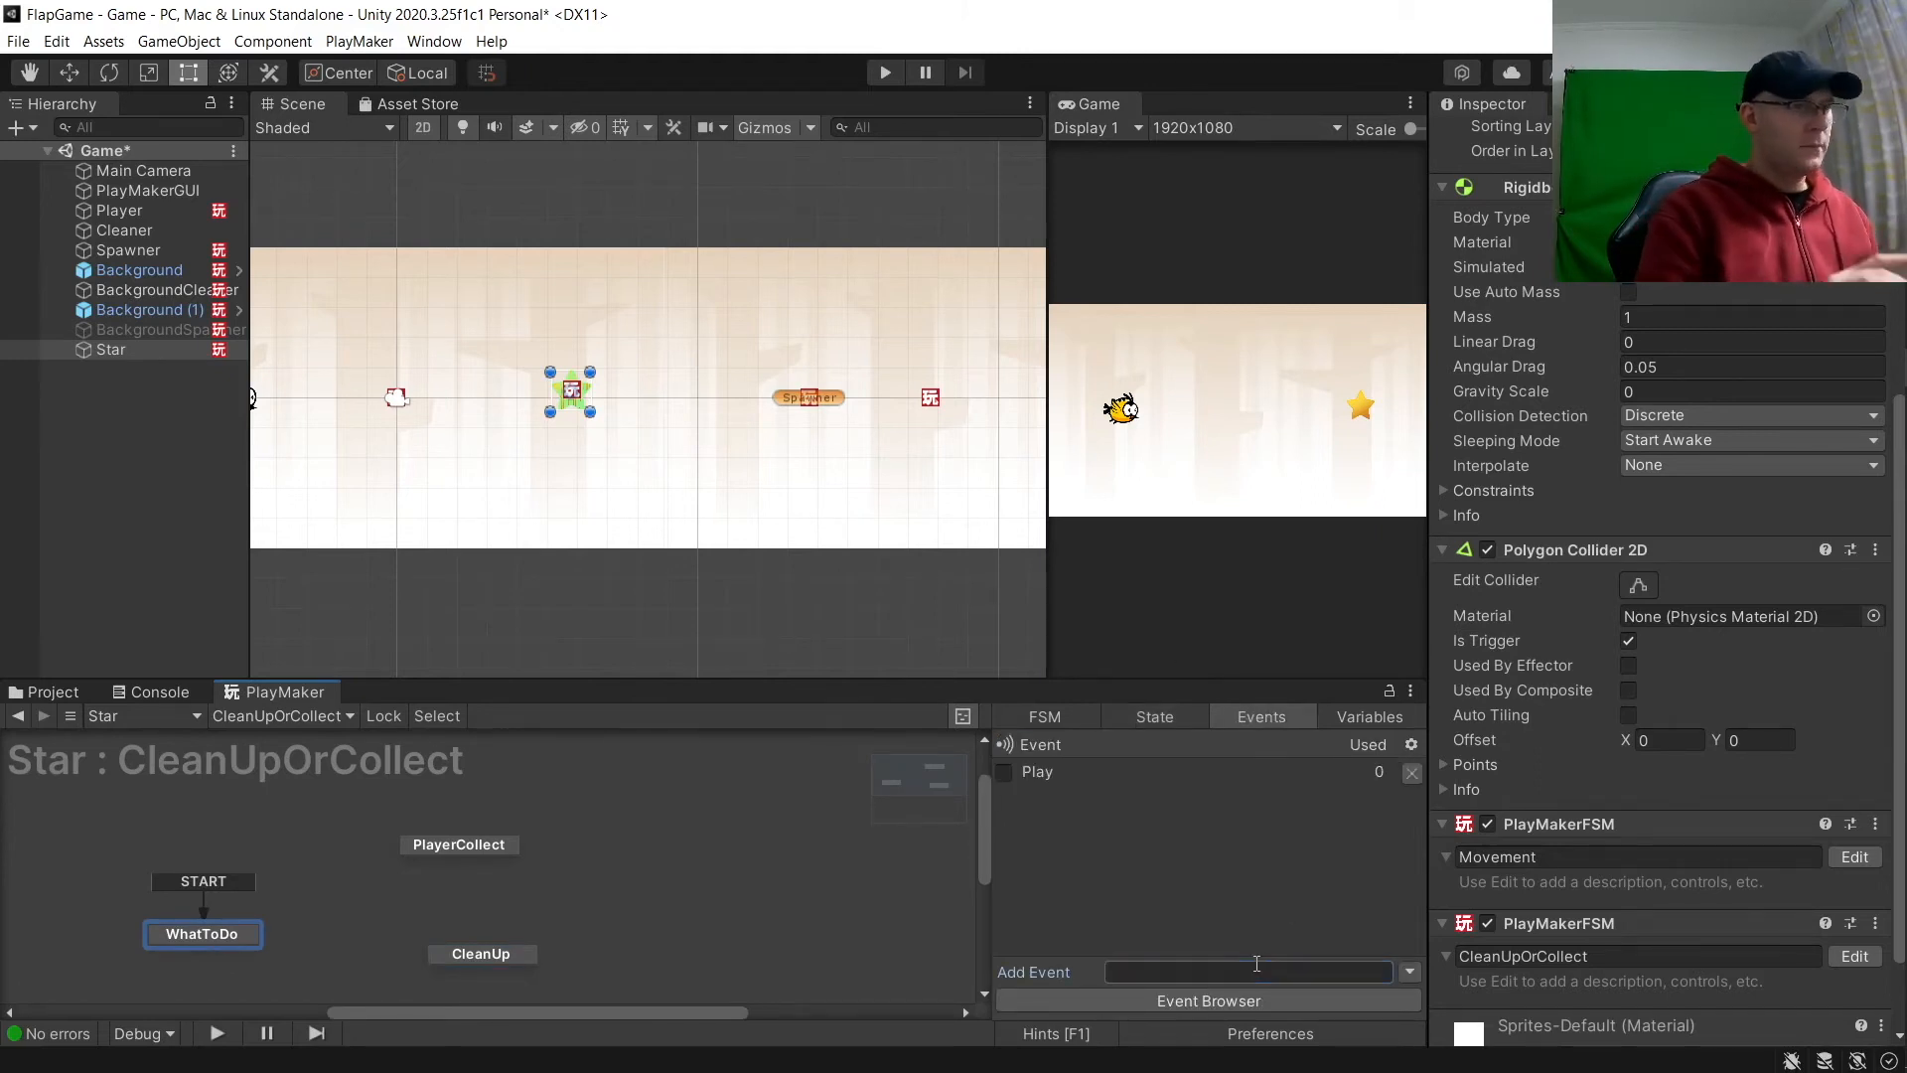
{"action": "left_click", "coordinate": [1271, 774]}
{"action": "left_click", "coordinate": [1134, 921]}
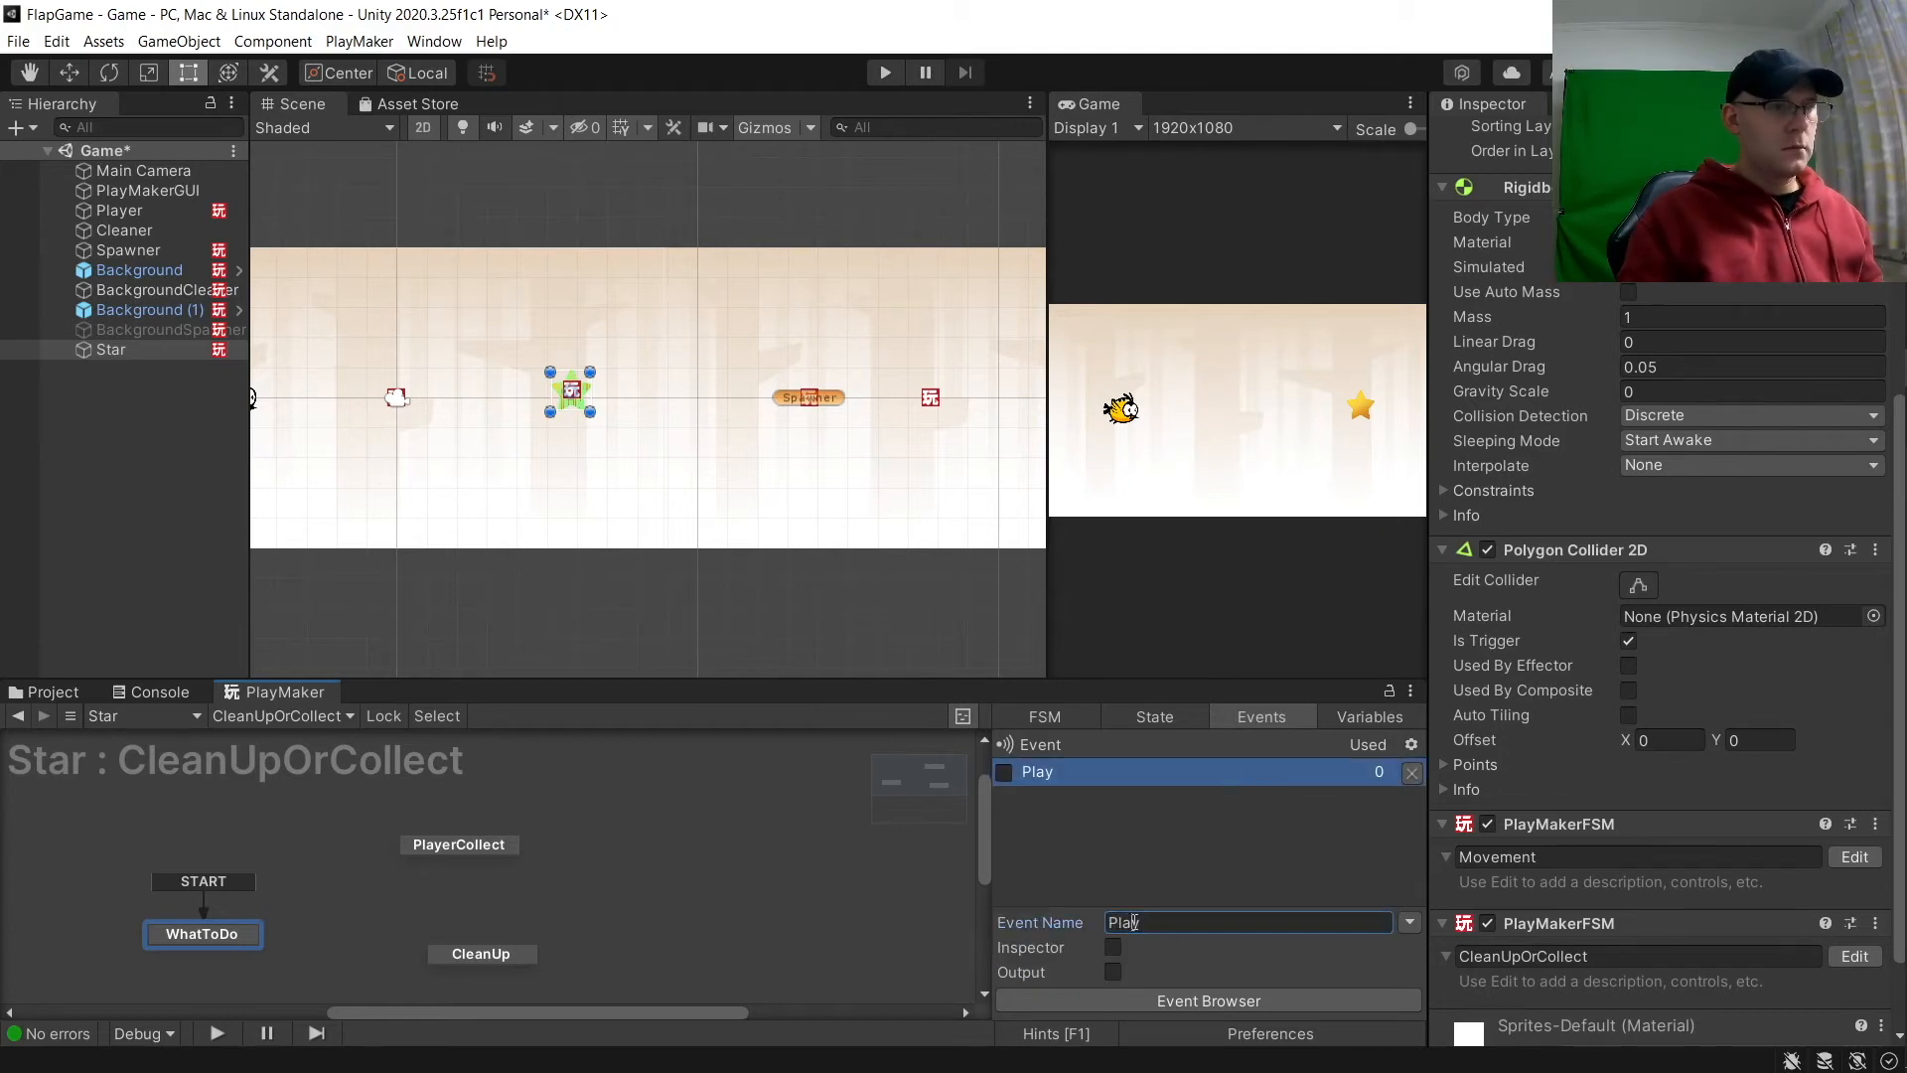
{"action": "type", "text": "er"}
{"action": "key", "text": "Return"}
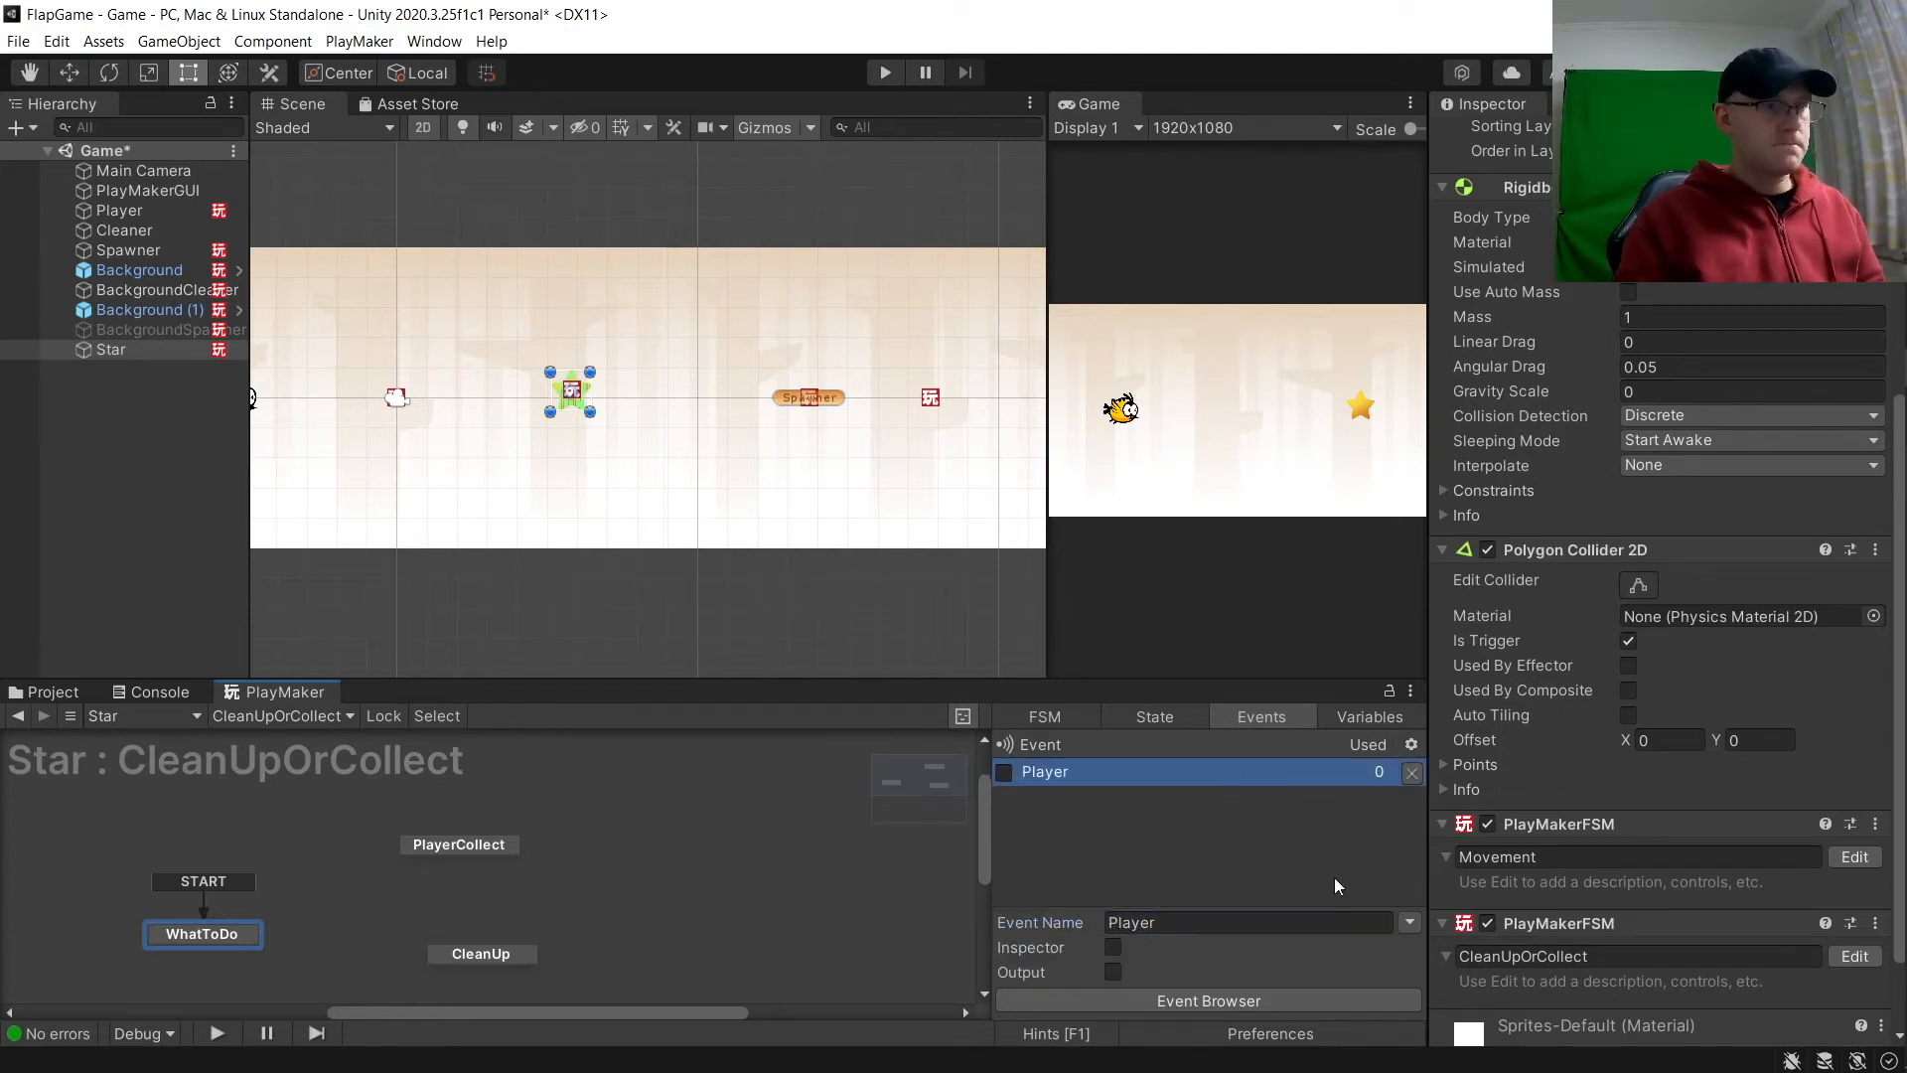
Step: Add an event named CleanUp to the CleanUpOrCollect FSM
{"action": "left_click", "coordinate": [1333, 878]}
{"action": "left_click", "coordinate": [1172, 968]}
{"action": "type", "text": "Cle"}
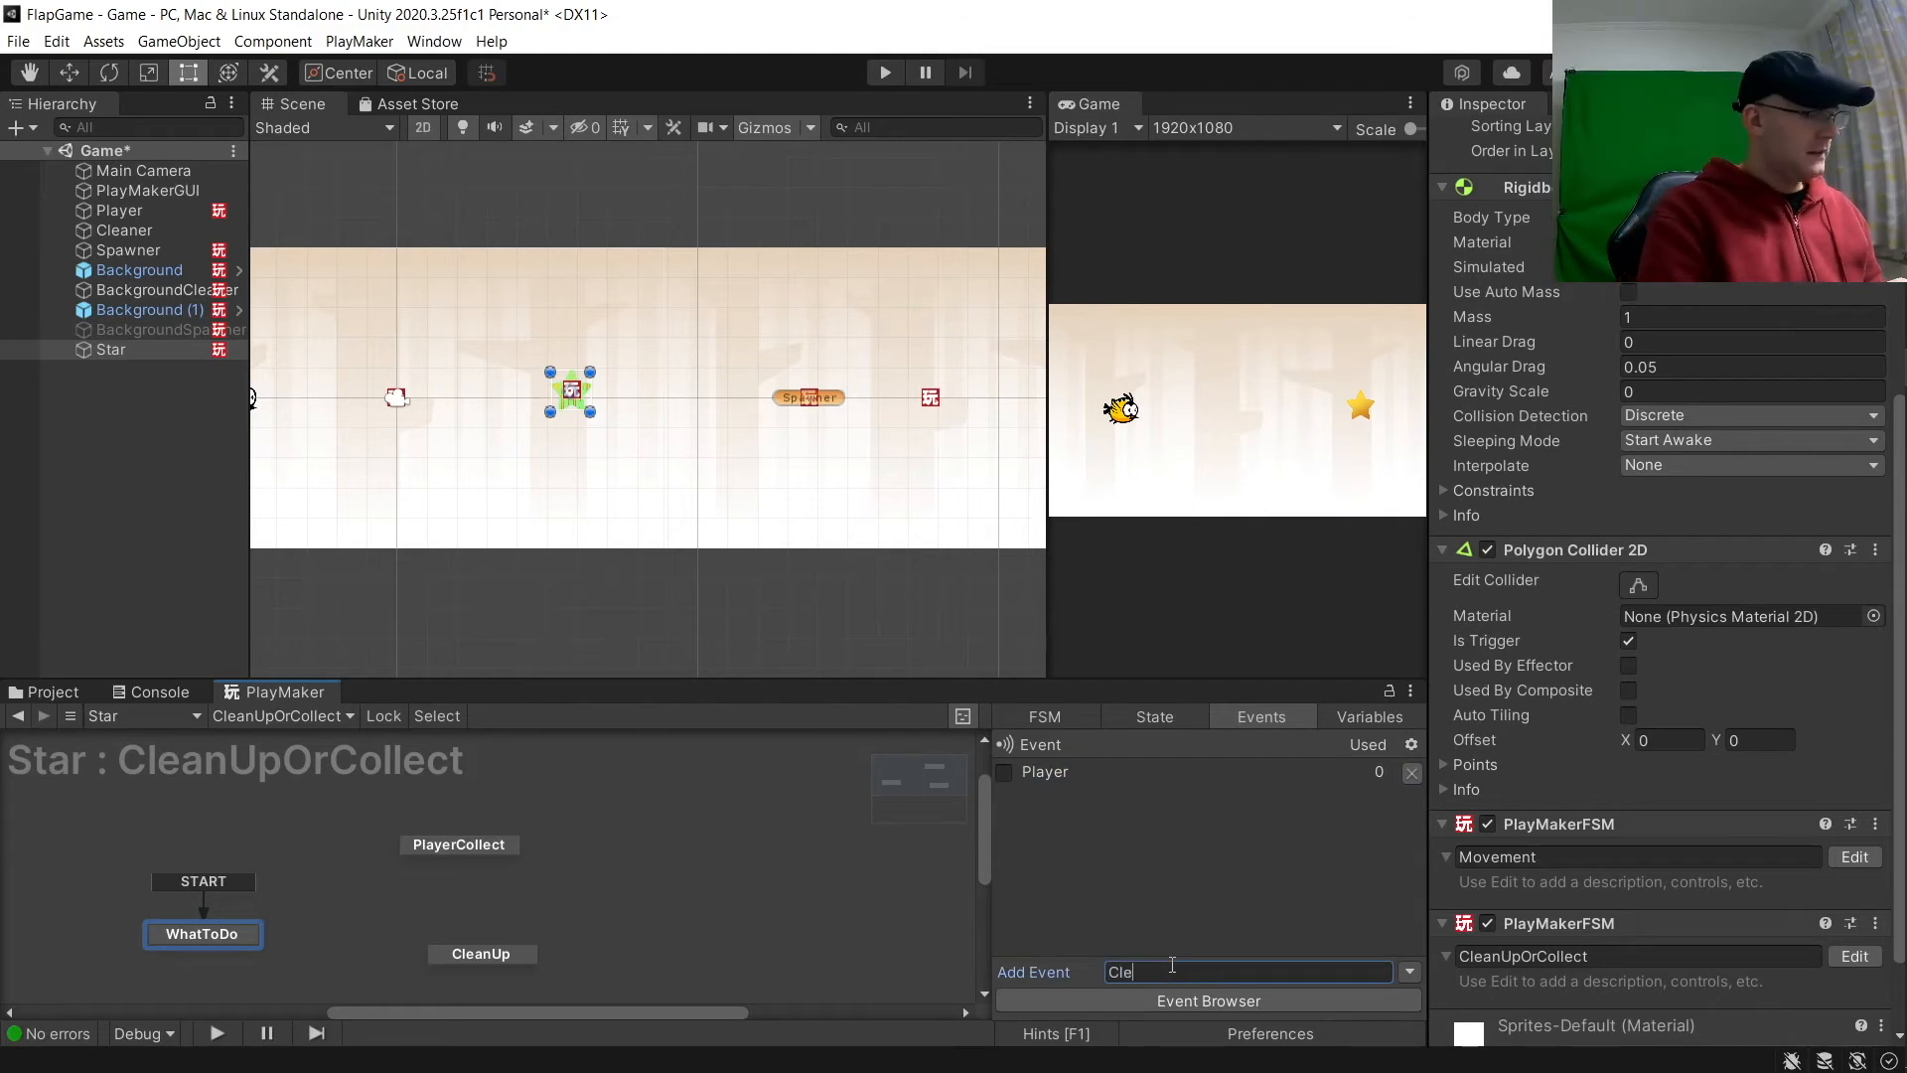
{"action": "type", "text": "anUp"}
{"action": "key", "text": "Return"}
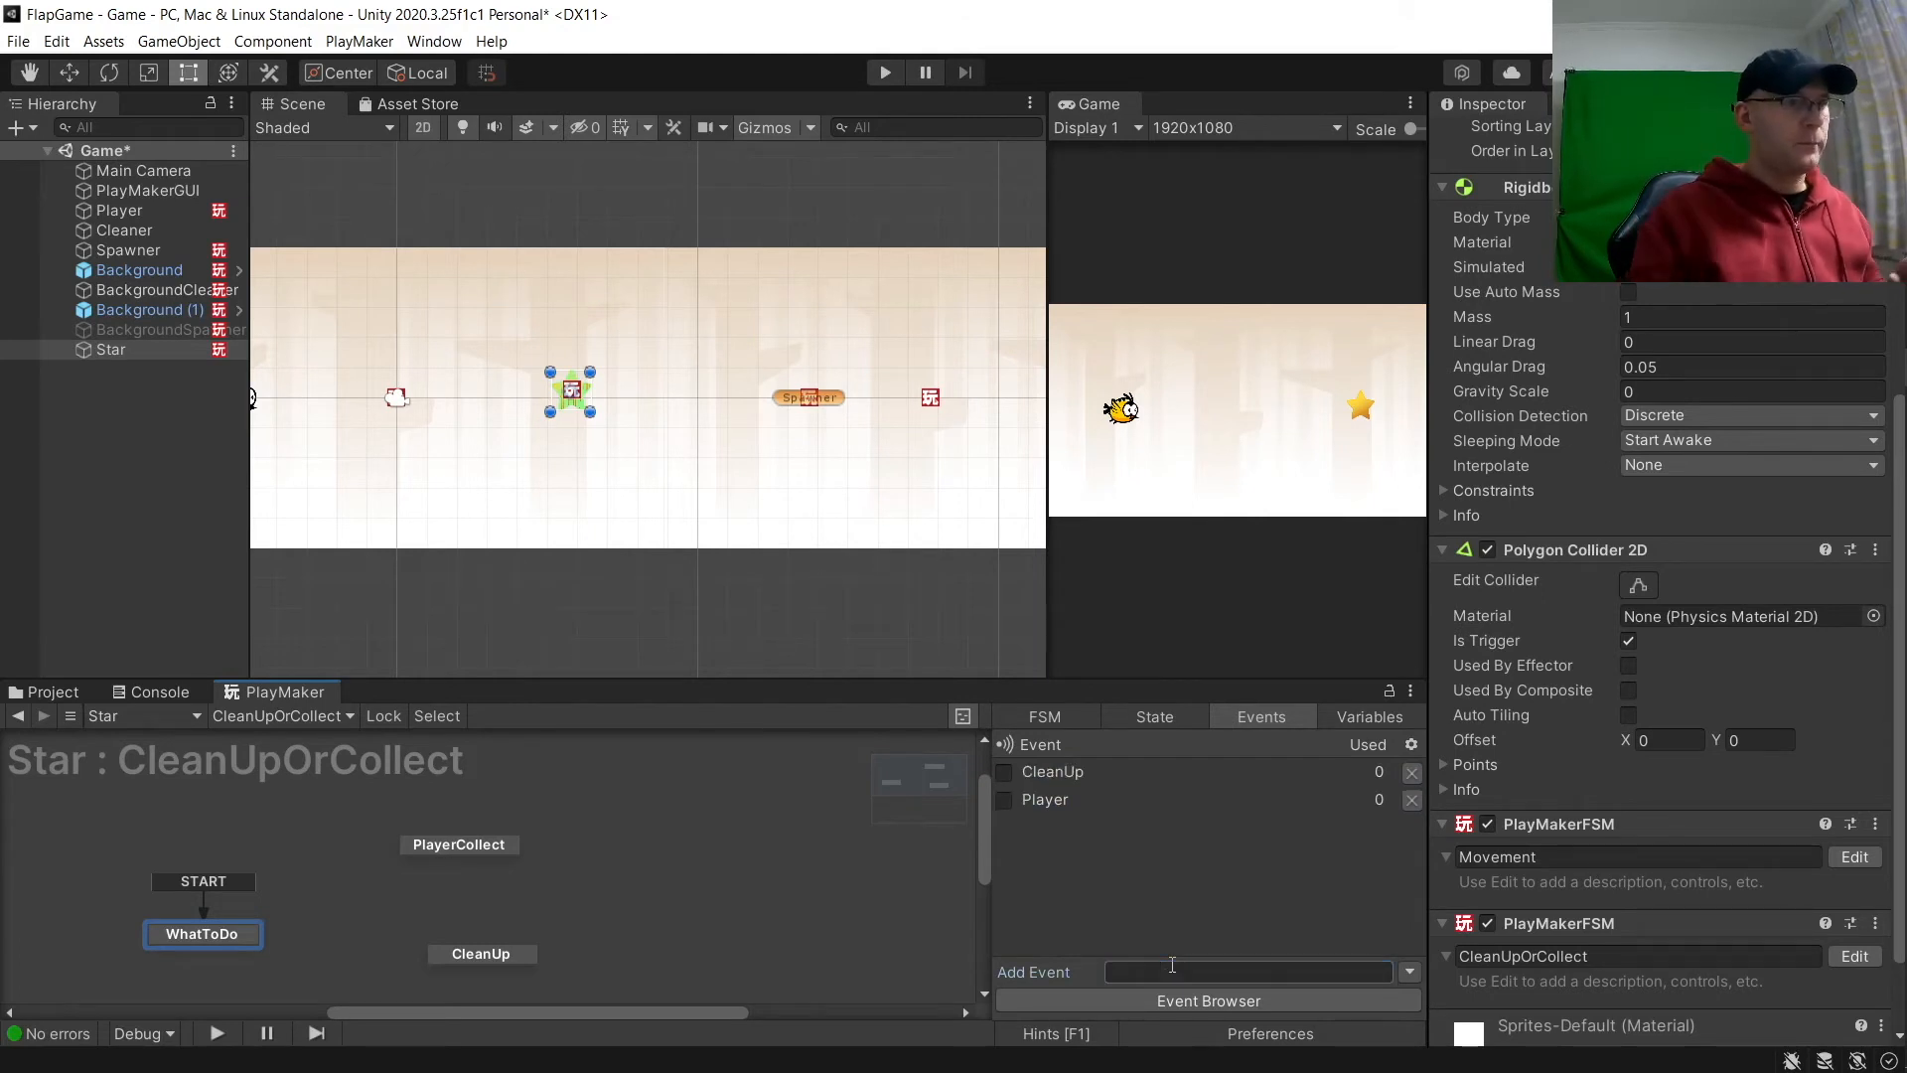
Step: Add Player and FINISHED transitions to the WhatToDo state and link Player to the PlayerCollect state
{"action": "right_click", "coordinate": [256, 930]}
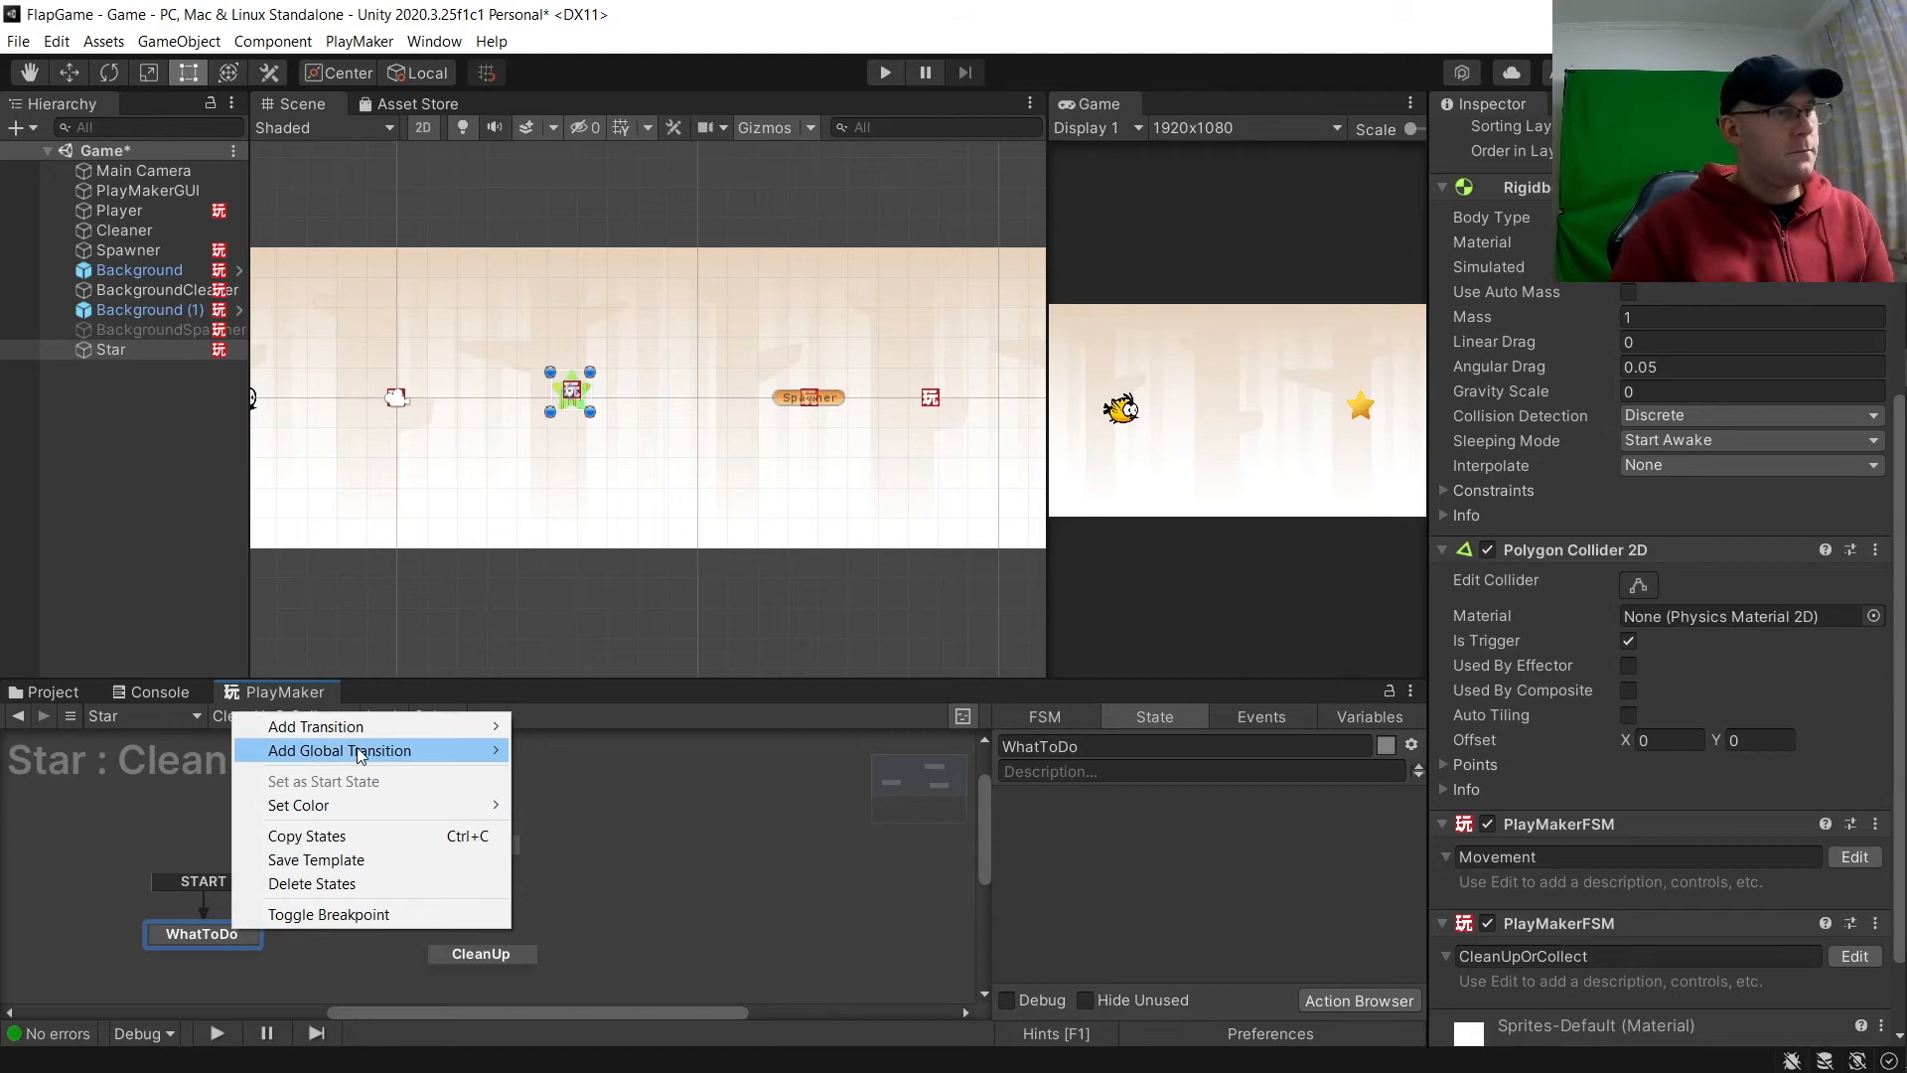
{"action": "mouse_move", "coordinate": [374, 730]}
{"action": "left_click", "coordinate": [527, 736]}
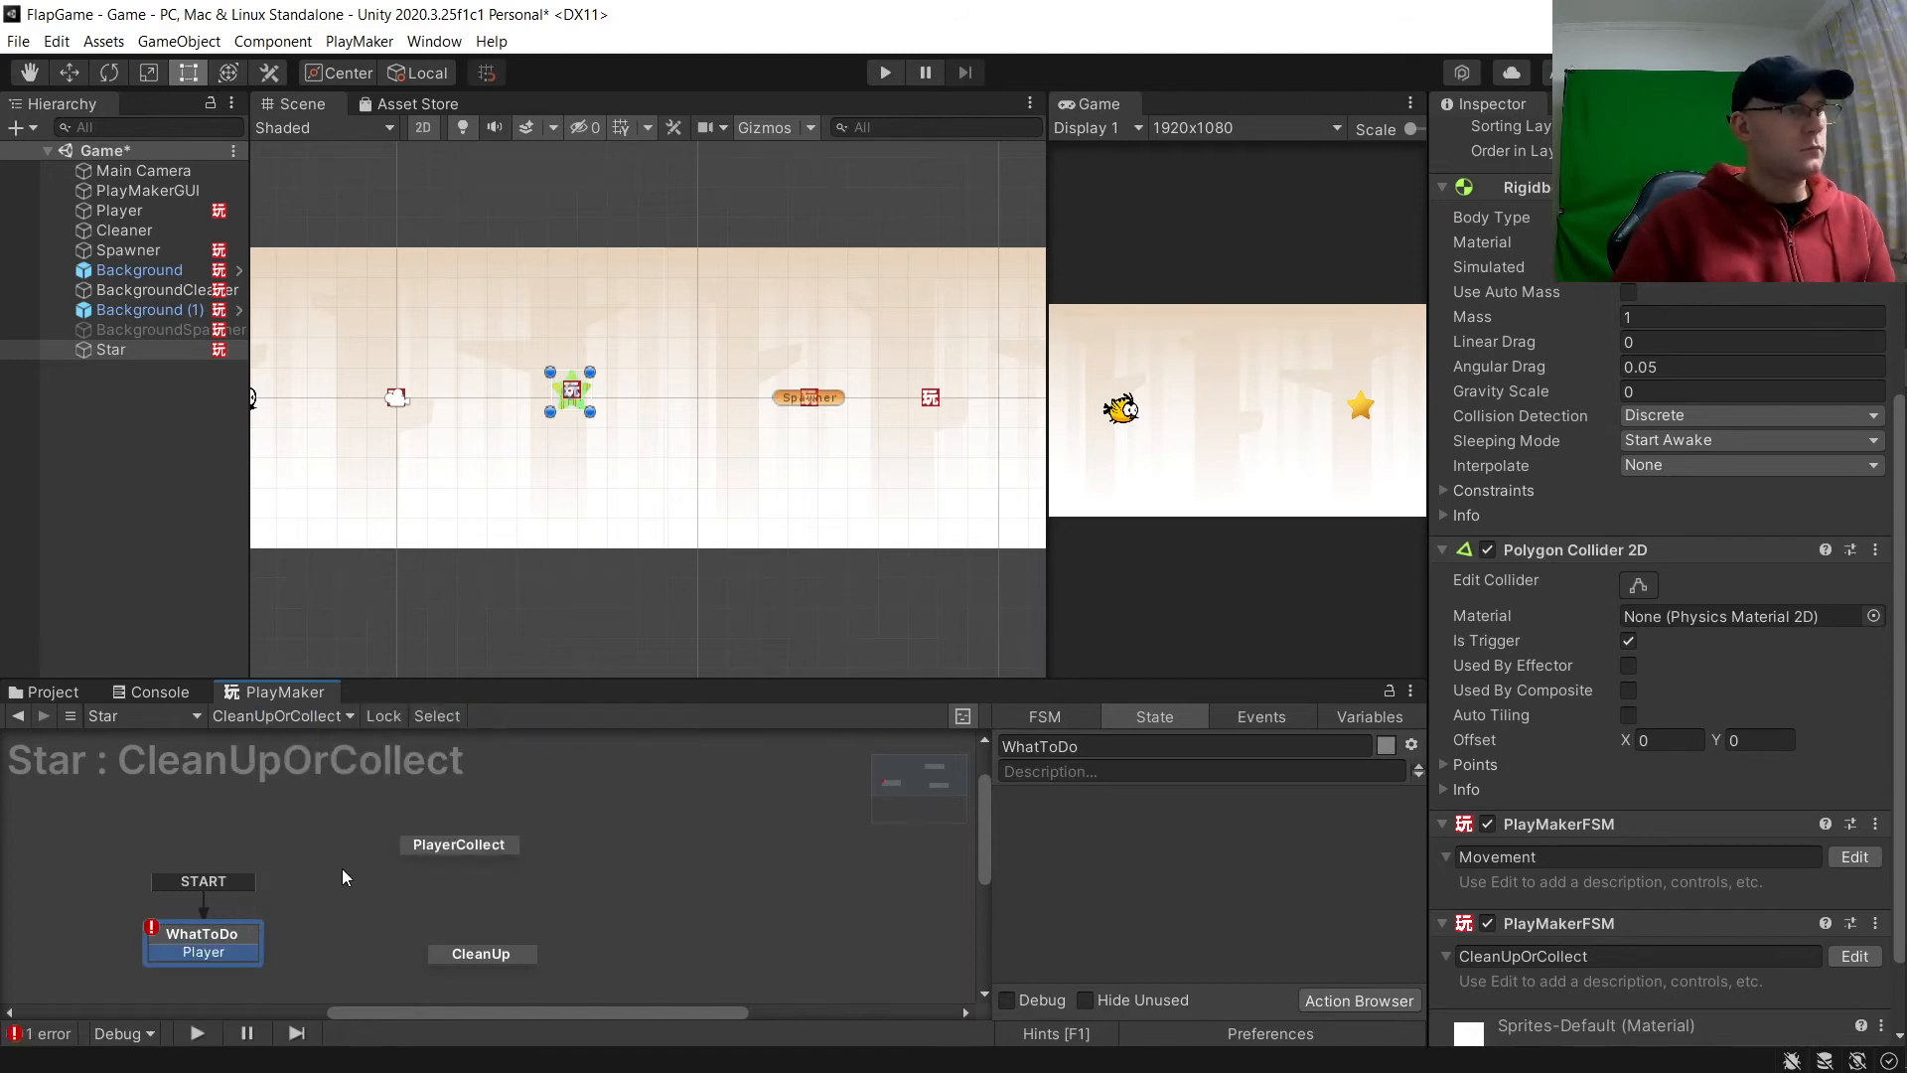
{"action": "right_click", "coordinate": [224, 922]}
{"action": "left_click", "coordinate": [212, 929]}
{"action": "right_click", "coordinate": [217, 930]}
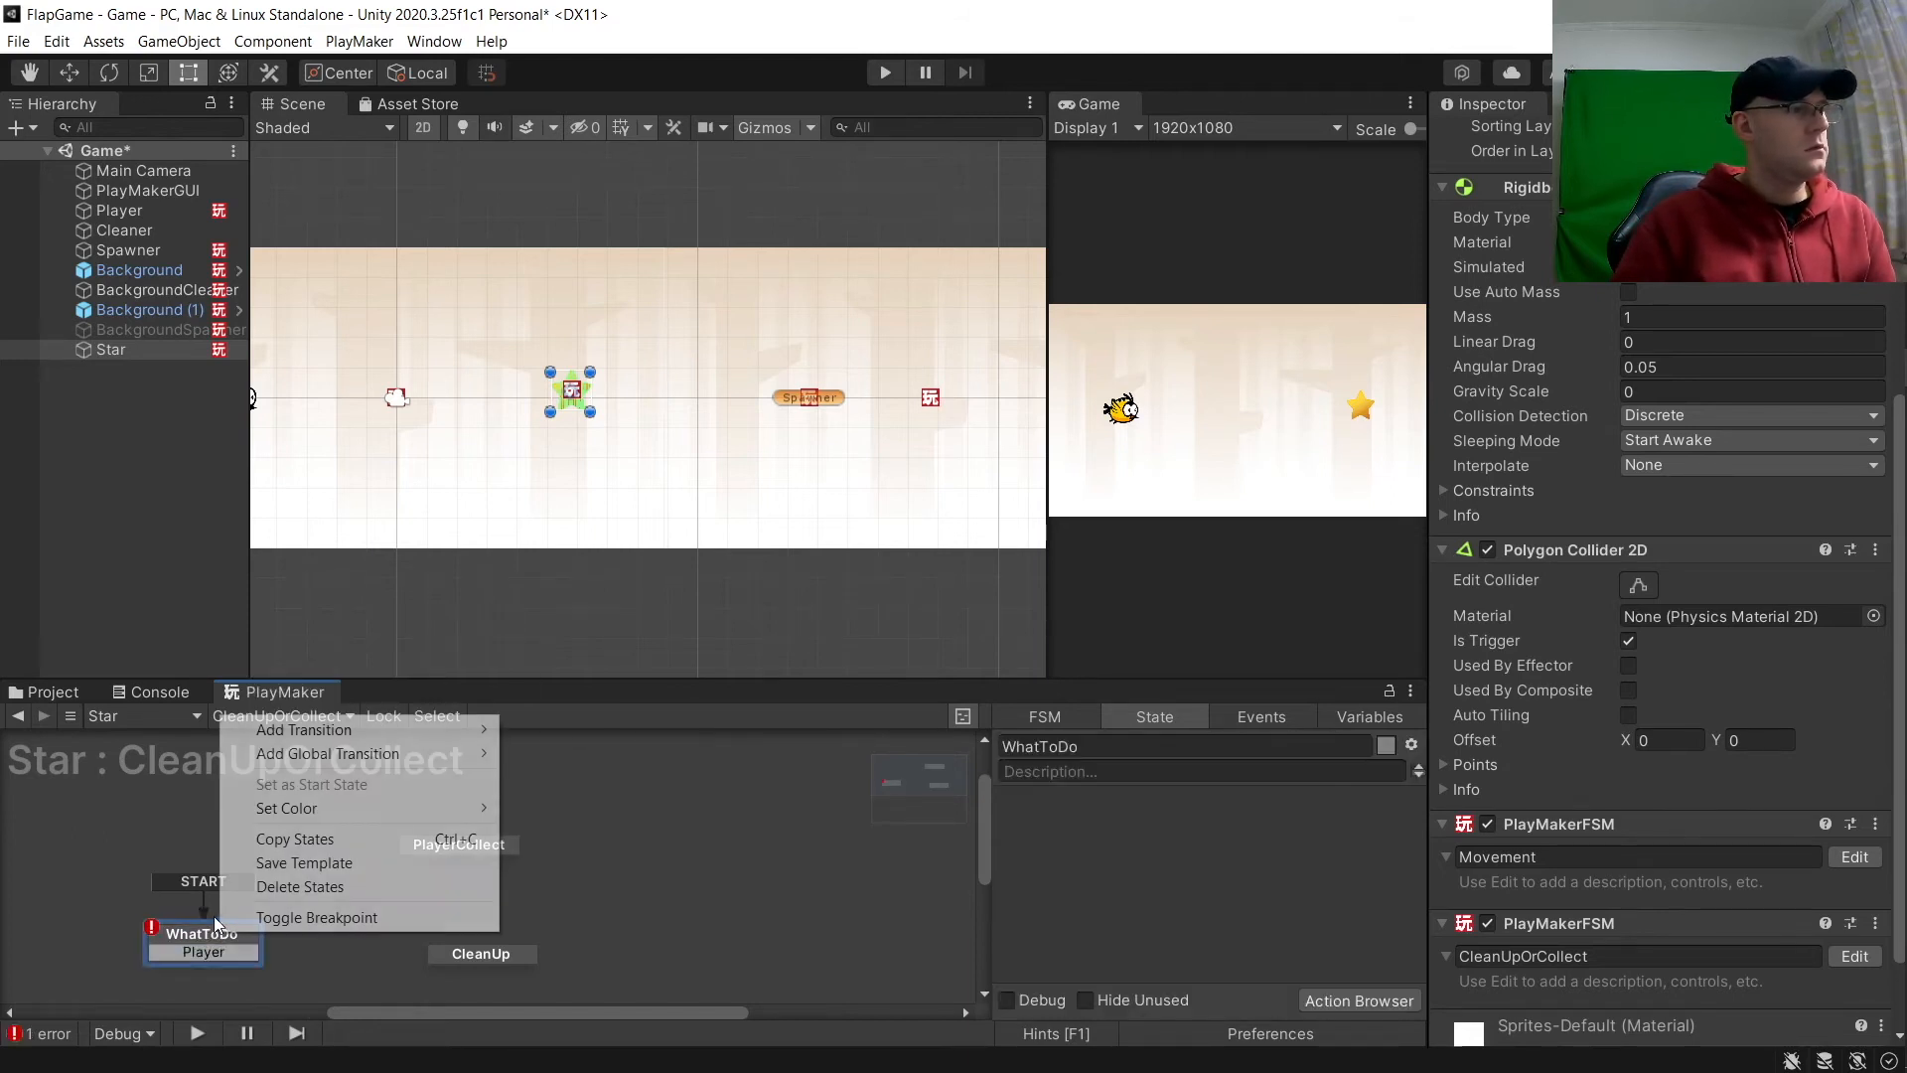
{"action": "mouse_move", "coordinate": [396, 729]}
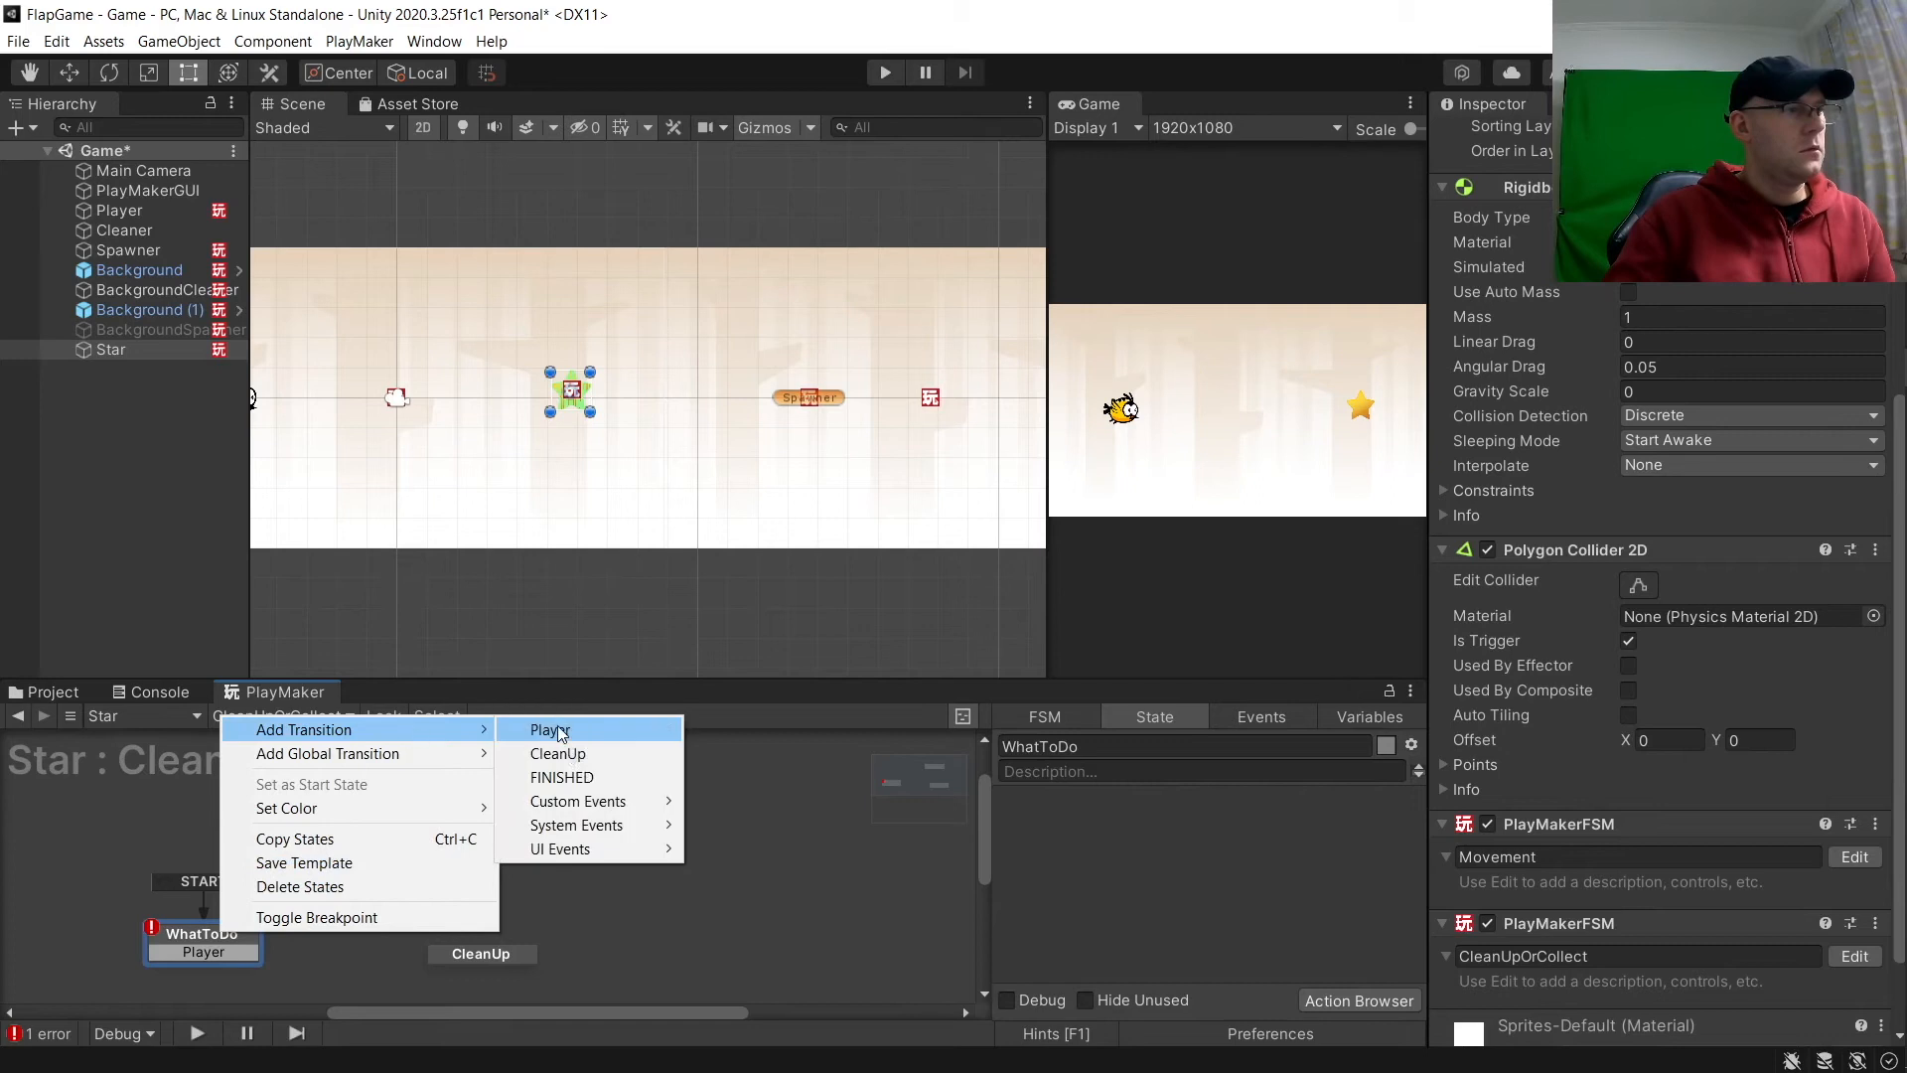
{"action": "left_click", "coordinate": [562, 776]}
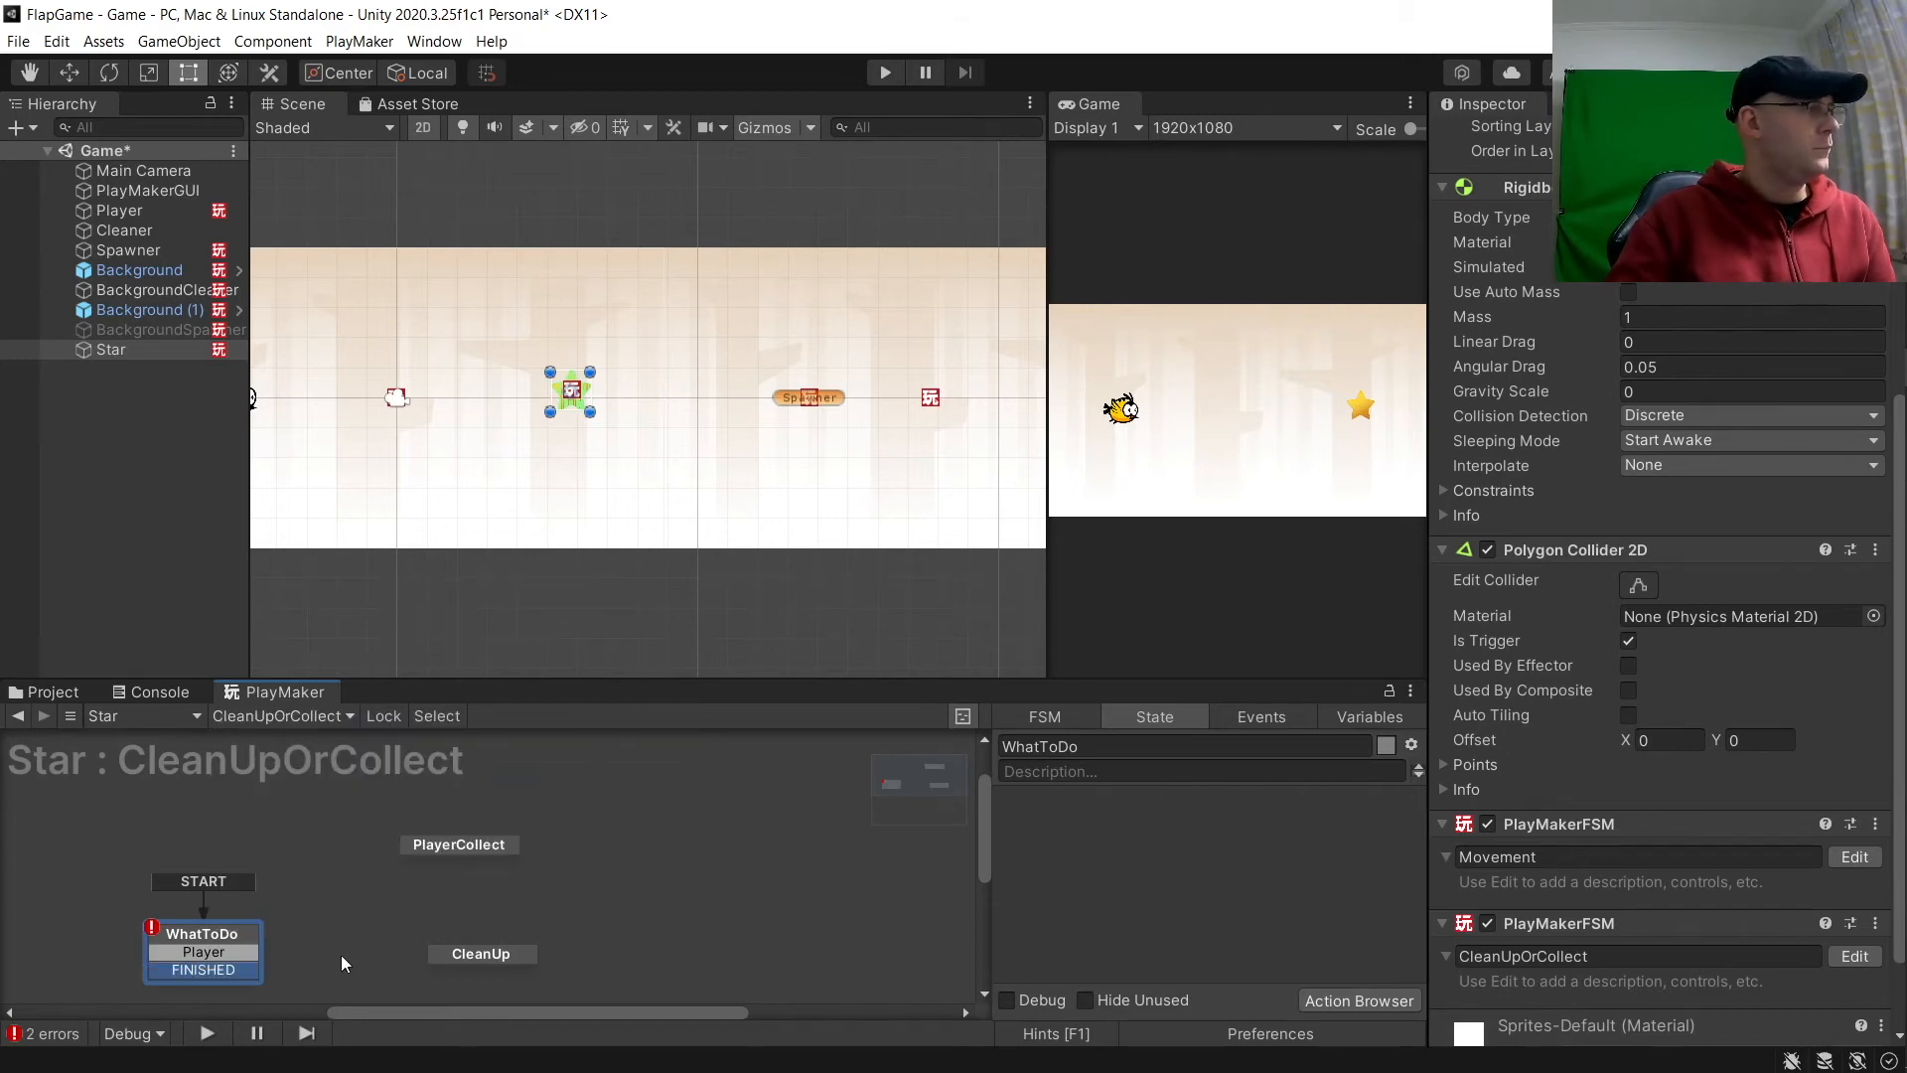
{"action": "left_click_drag", "start_coordinate": [254, 949], "coordinate": [432, 848]}
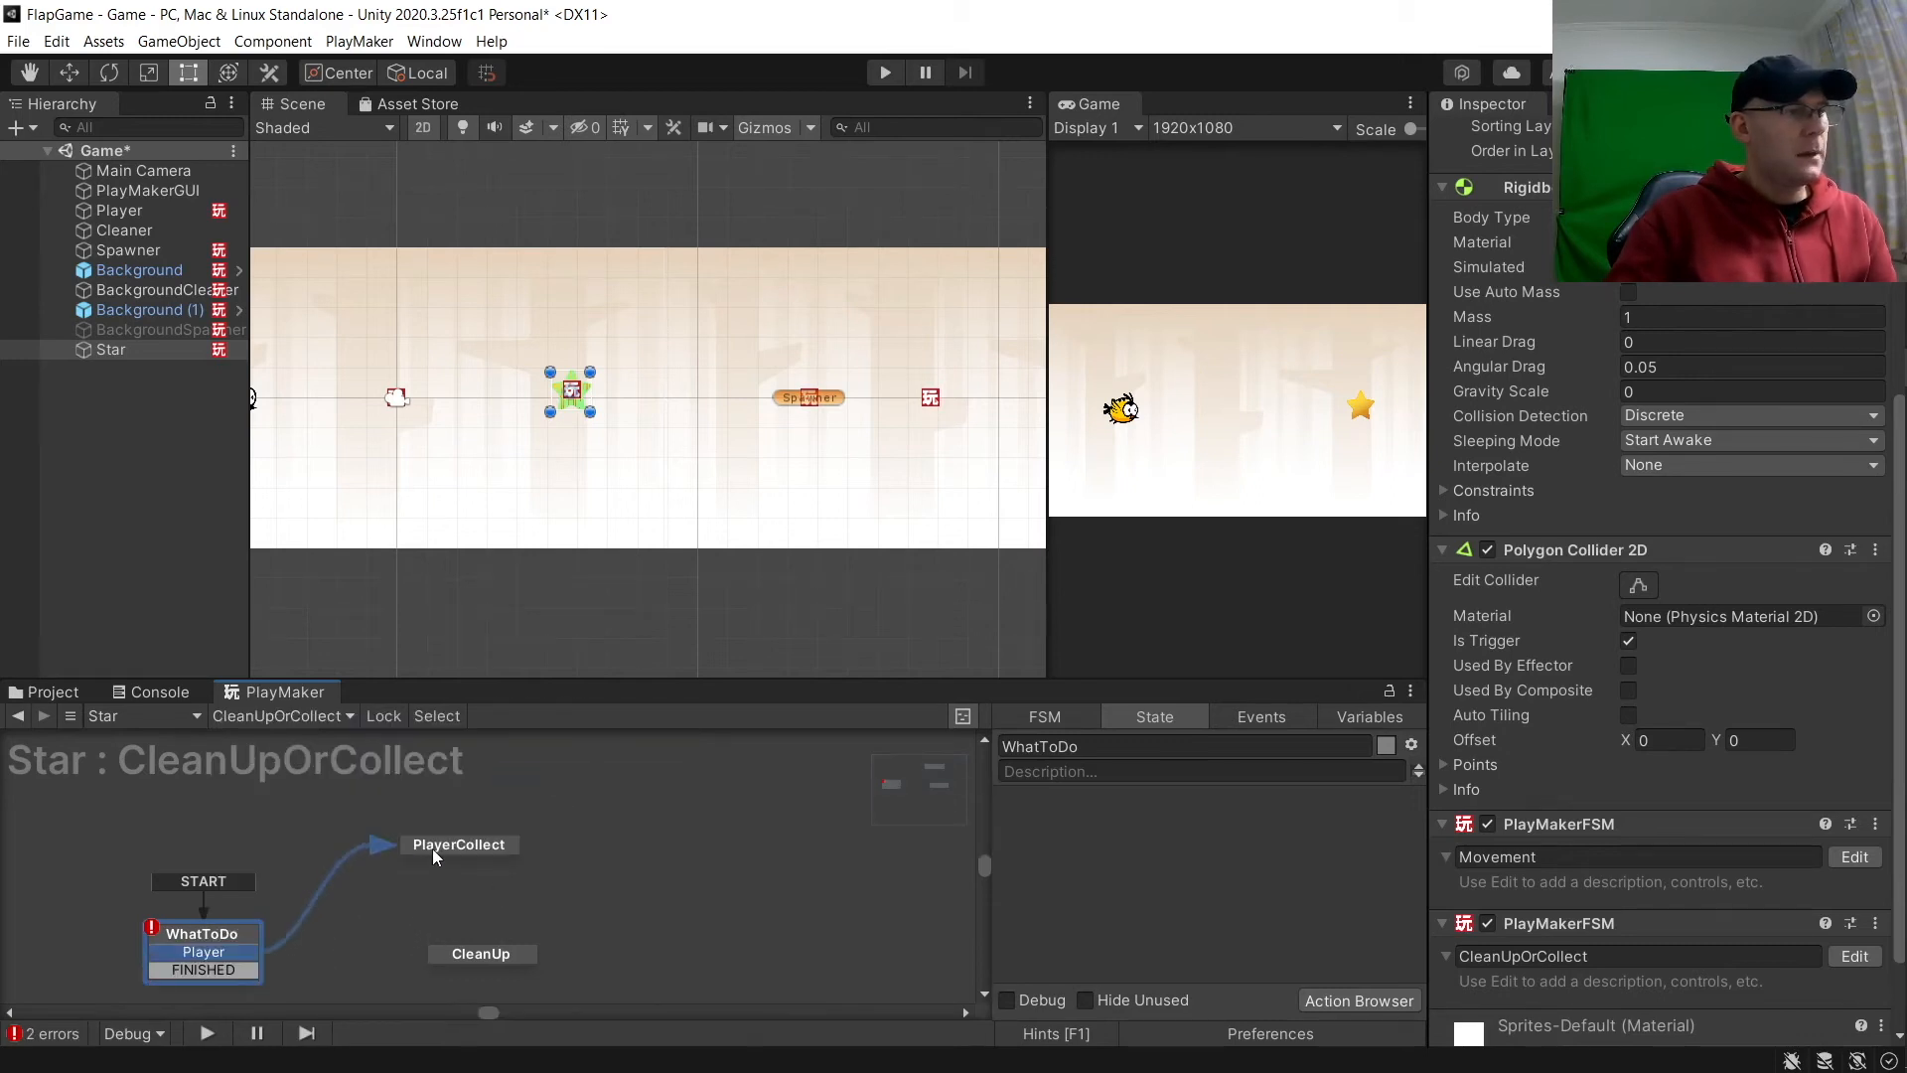
{"action": "left_click", "coordinate": [206, 970]}
{"action": "key", "text": "Delete"}
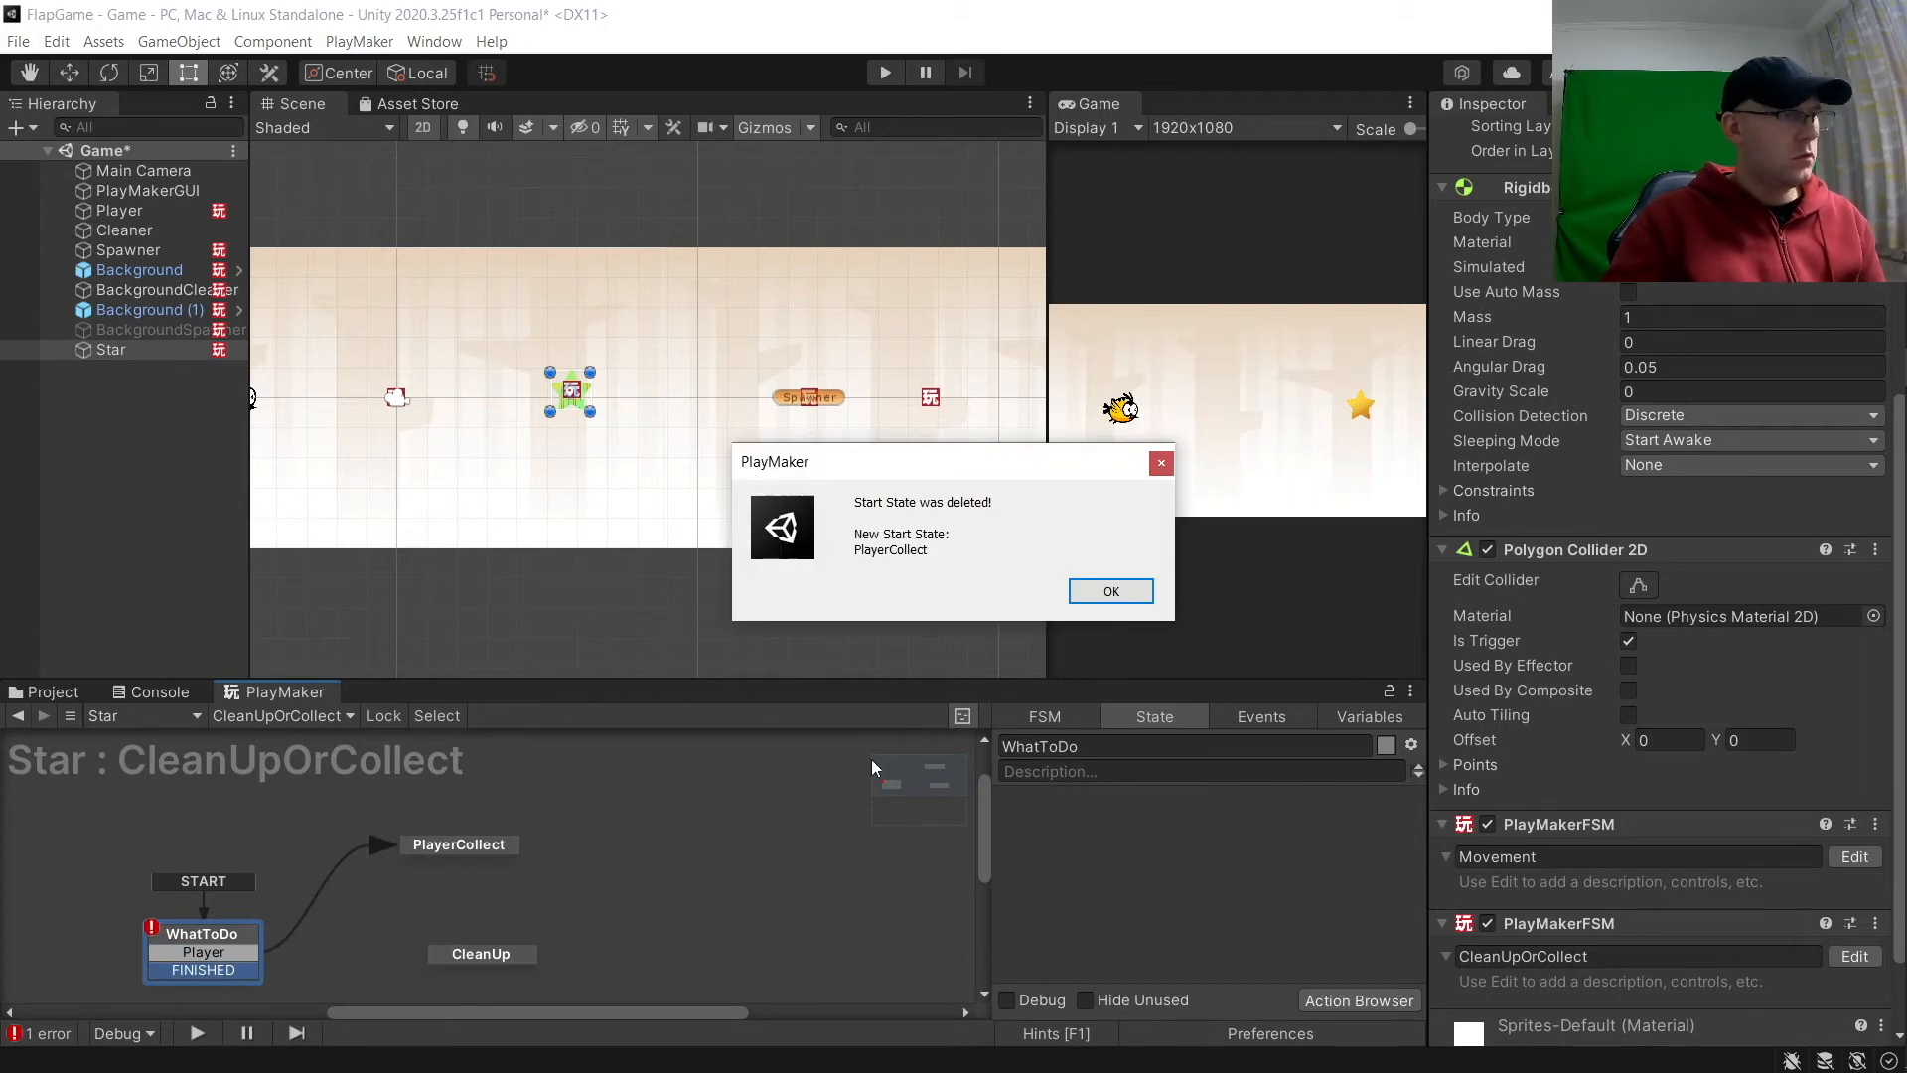
{"action": "key", "text": "Return"}
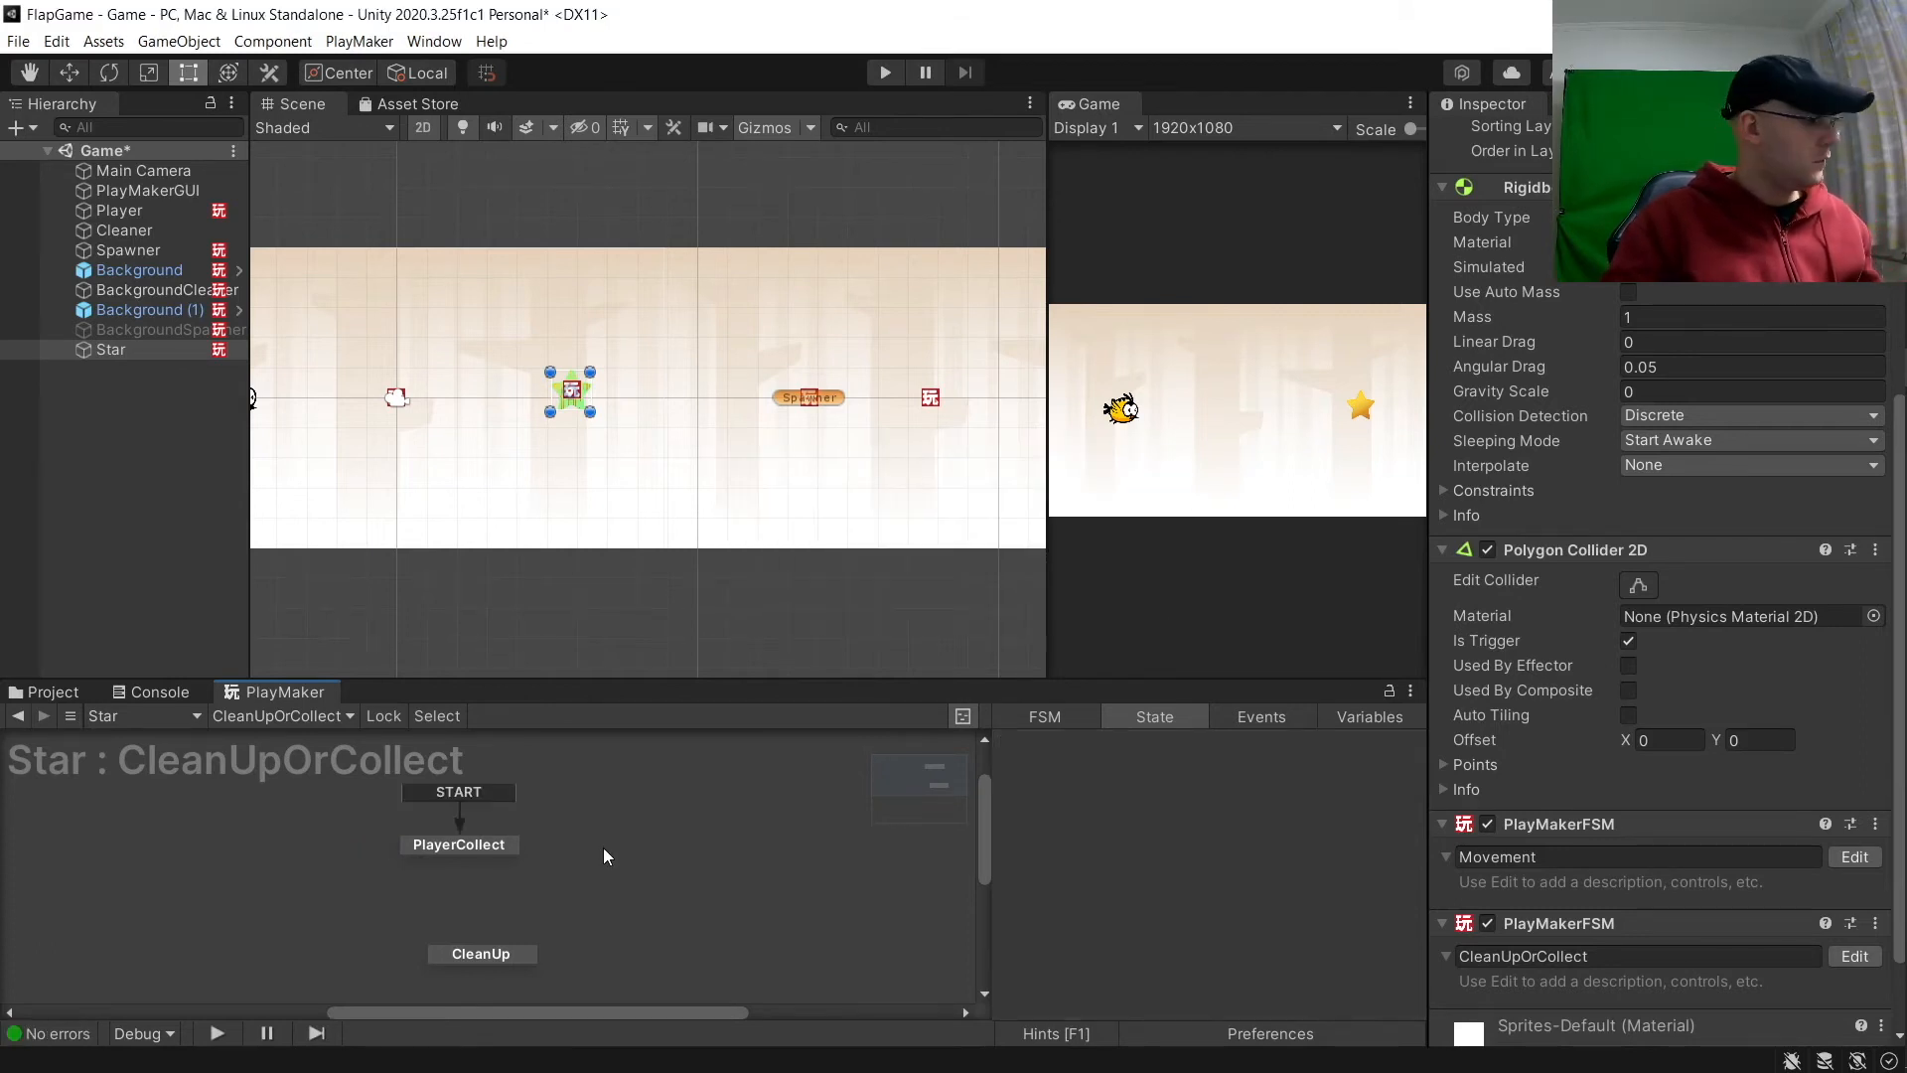
{"action": "key", "text": "ctrl+z"}
Step: Delete the FINISHED transition from the WhatToDo state
{"action": "left_click", "coordinate": [238, 971]}
{"action": "right_click", "coordinate": [253, 970]}
{"action": "left_click", "coordinate": [282, 963]}
Step: Add a CleanUp transition to the WhatToDo state and link it to the CleanUp state
{"action": "right_click", "coordinate": [201, 952]}
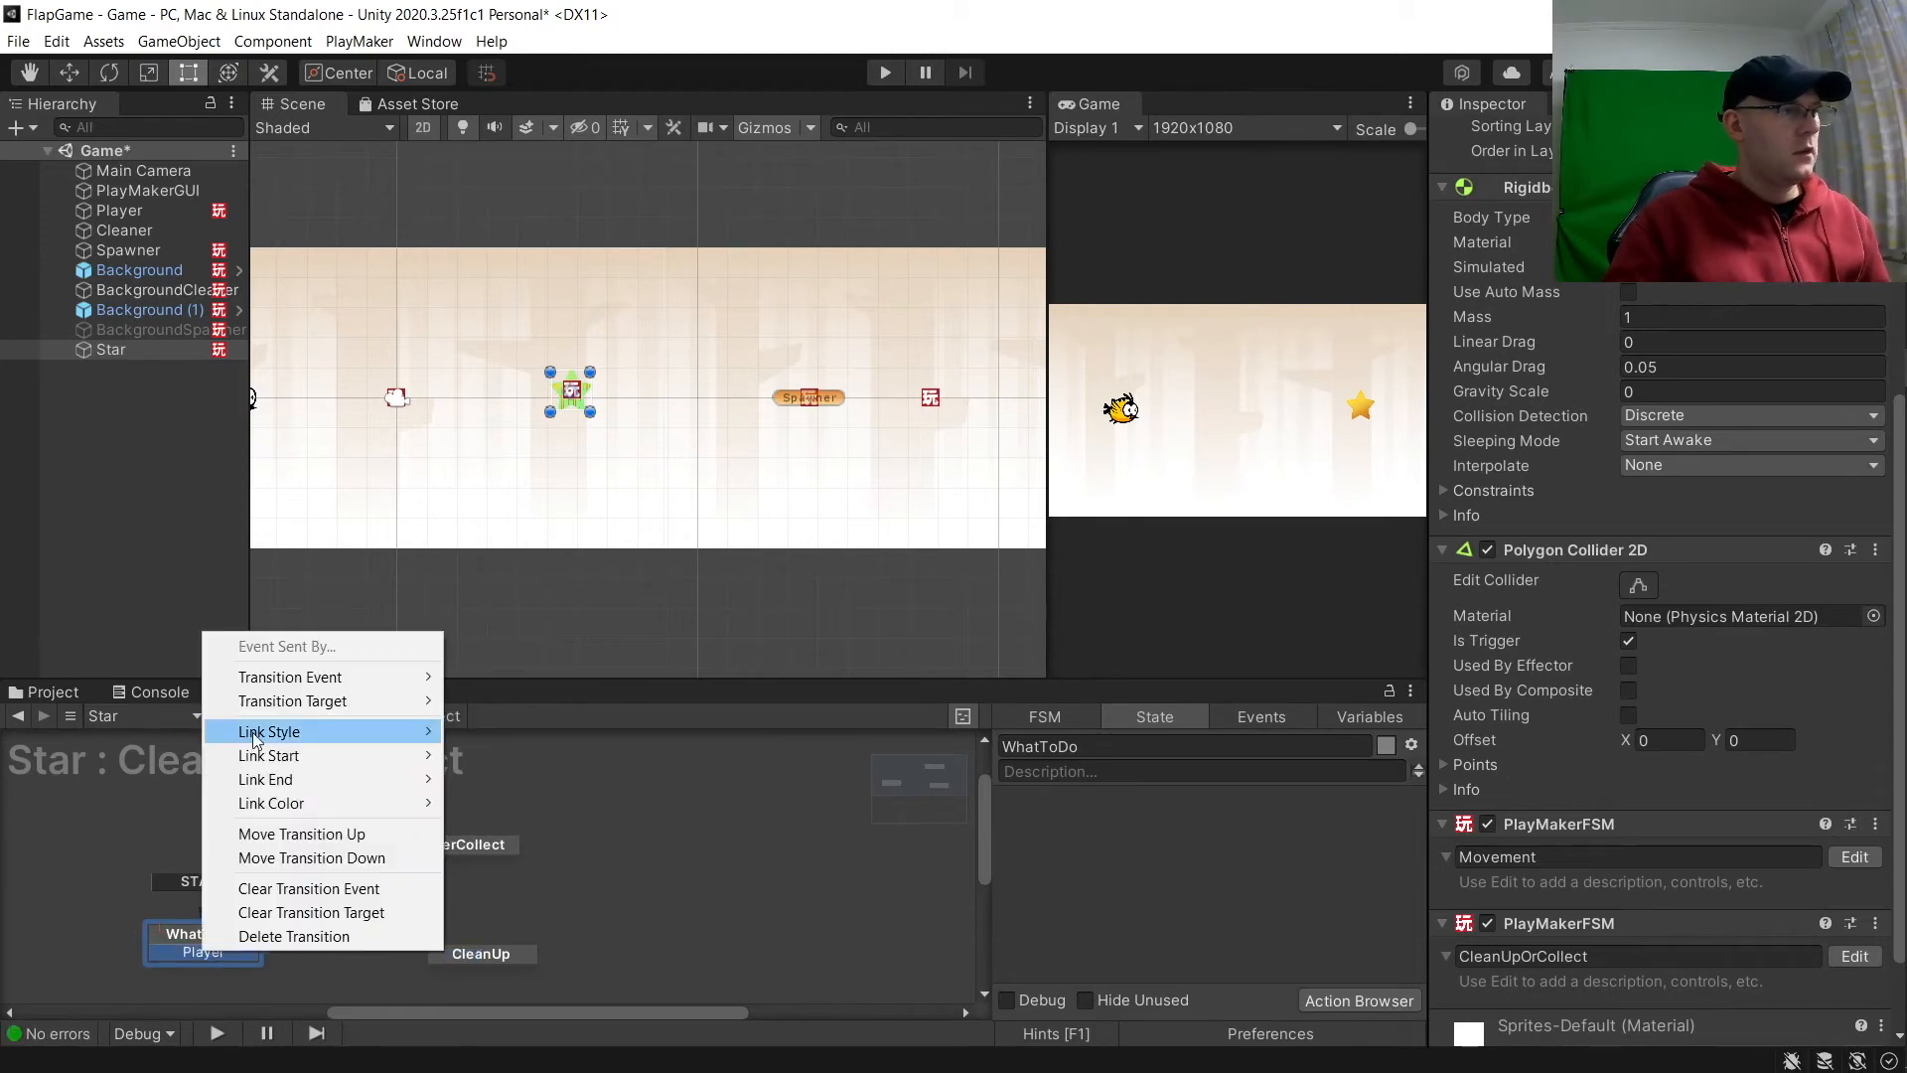
{"action": "mouse_move", "coordinate": [290, 677]}
{"action": "left_click", "coordinate": [164, 935]}
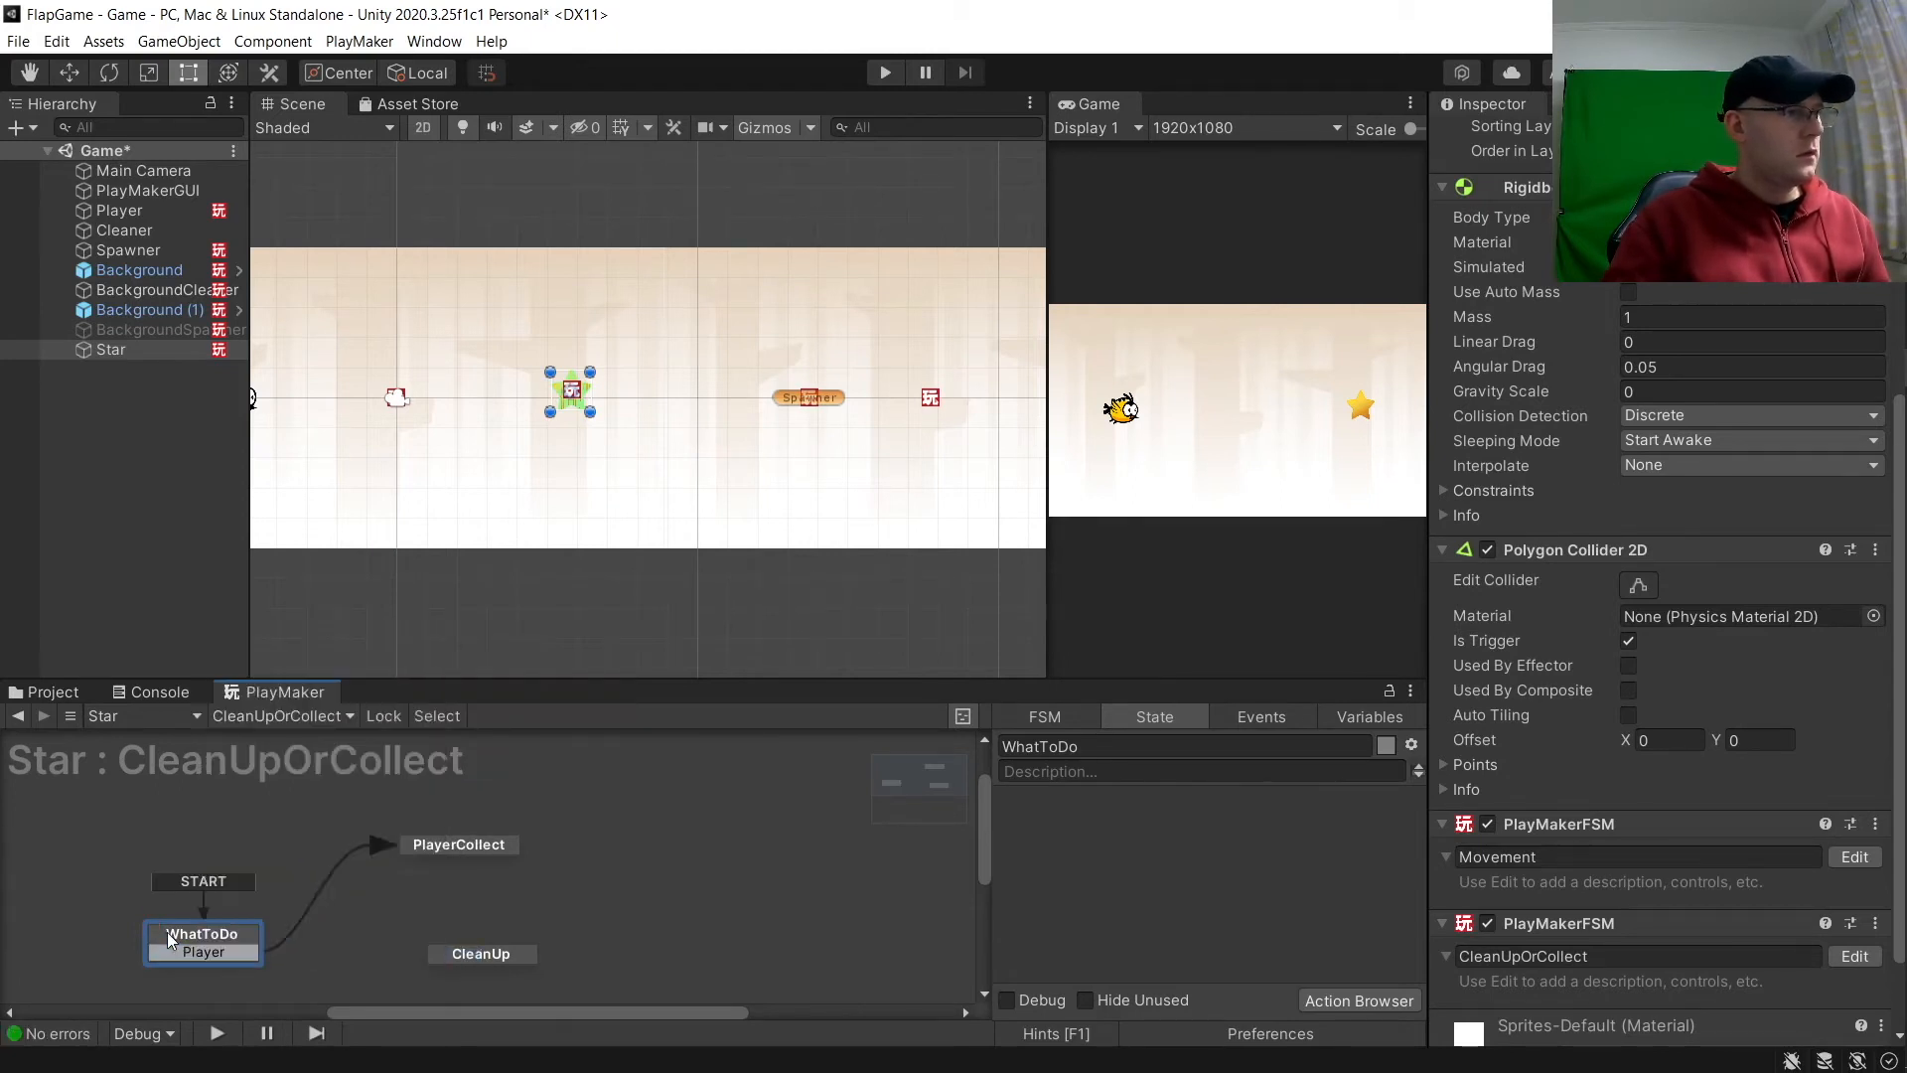
{"action": "right_click", "coordinate": [167, 932]}
{"action": "mouse_move", "coordinate": [288, 733]}
{"action": "left_click", "coordinate": [475, 756]}
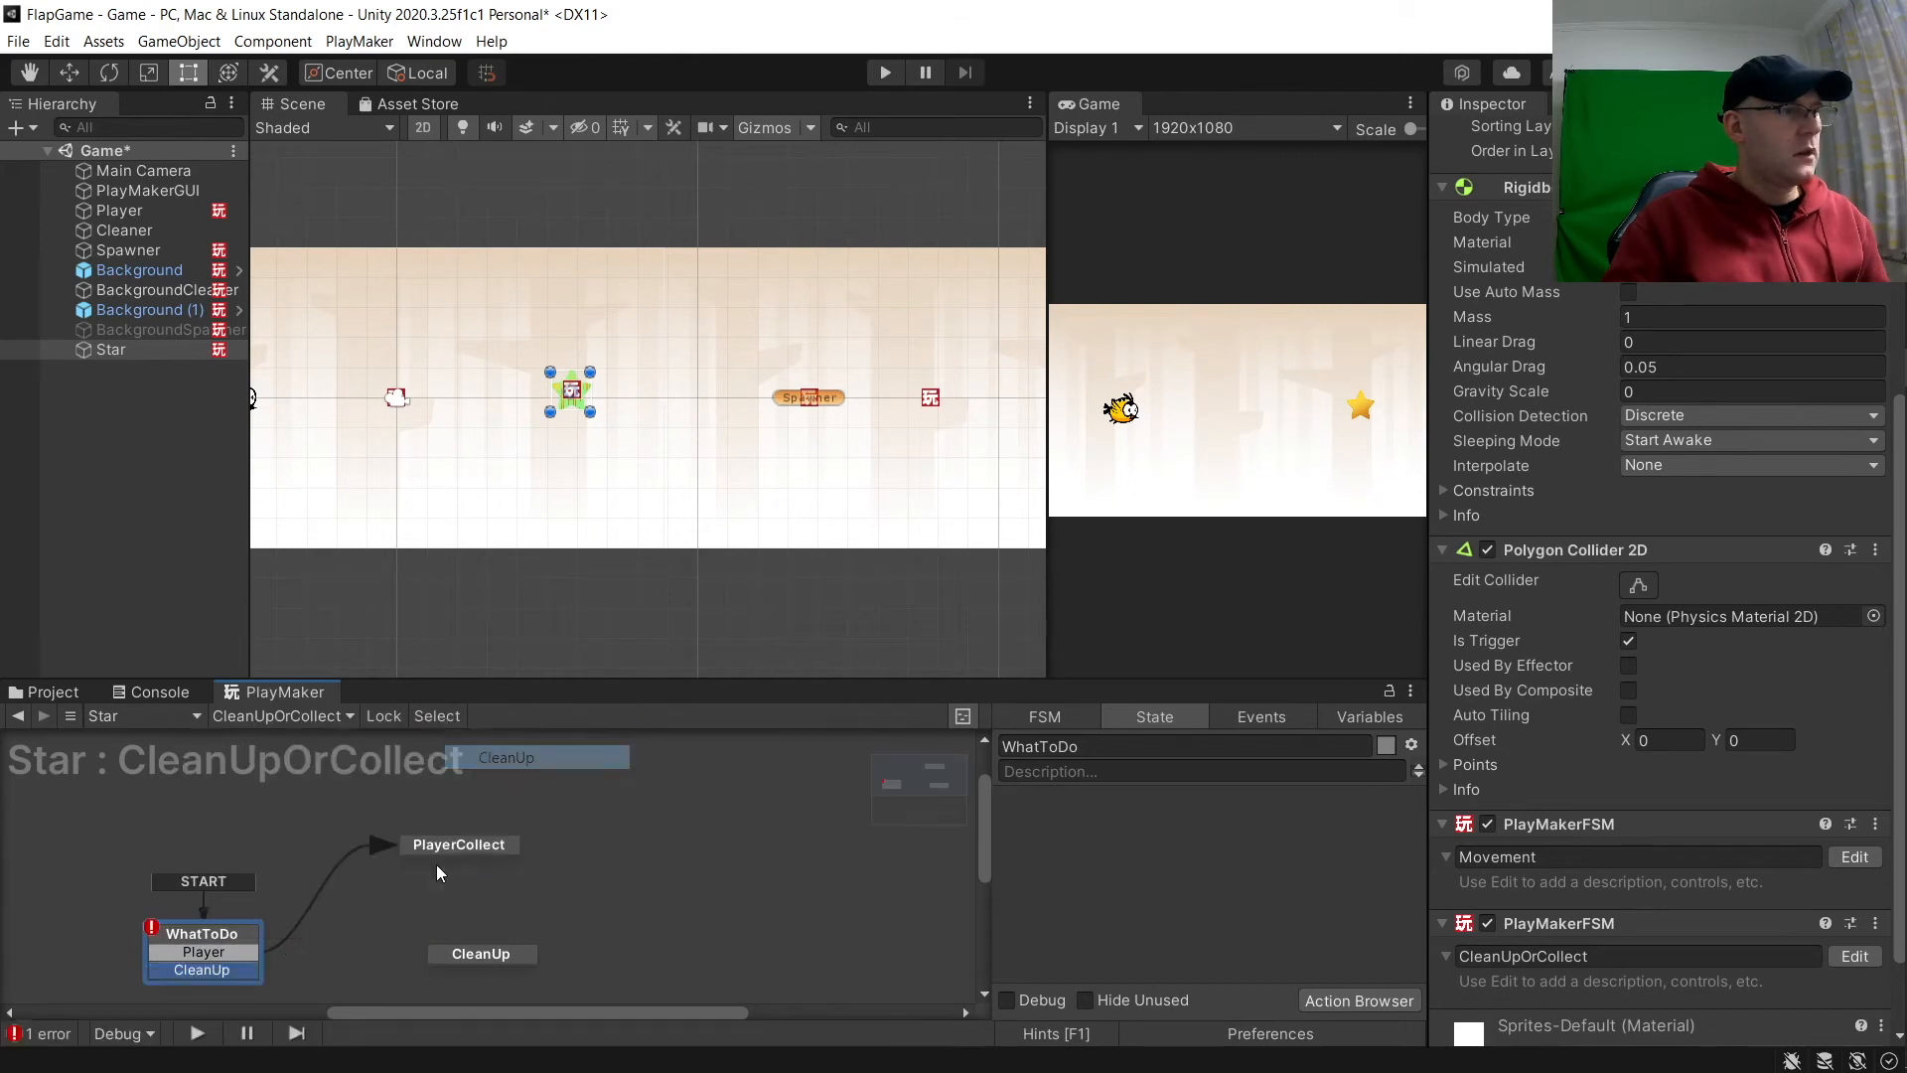
{"action": "left_click_drag", "start_coordinate": [246, 970], "coordinate": [477, 953]}
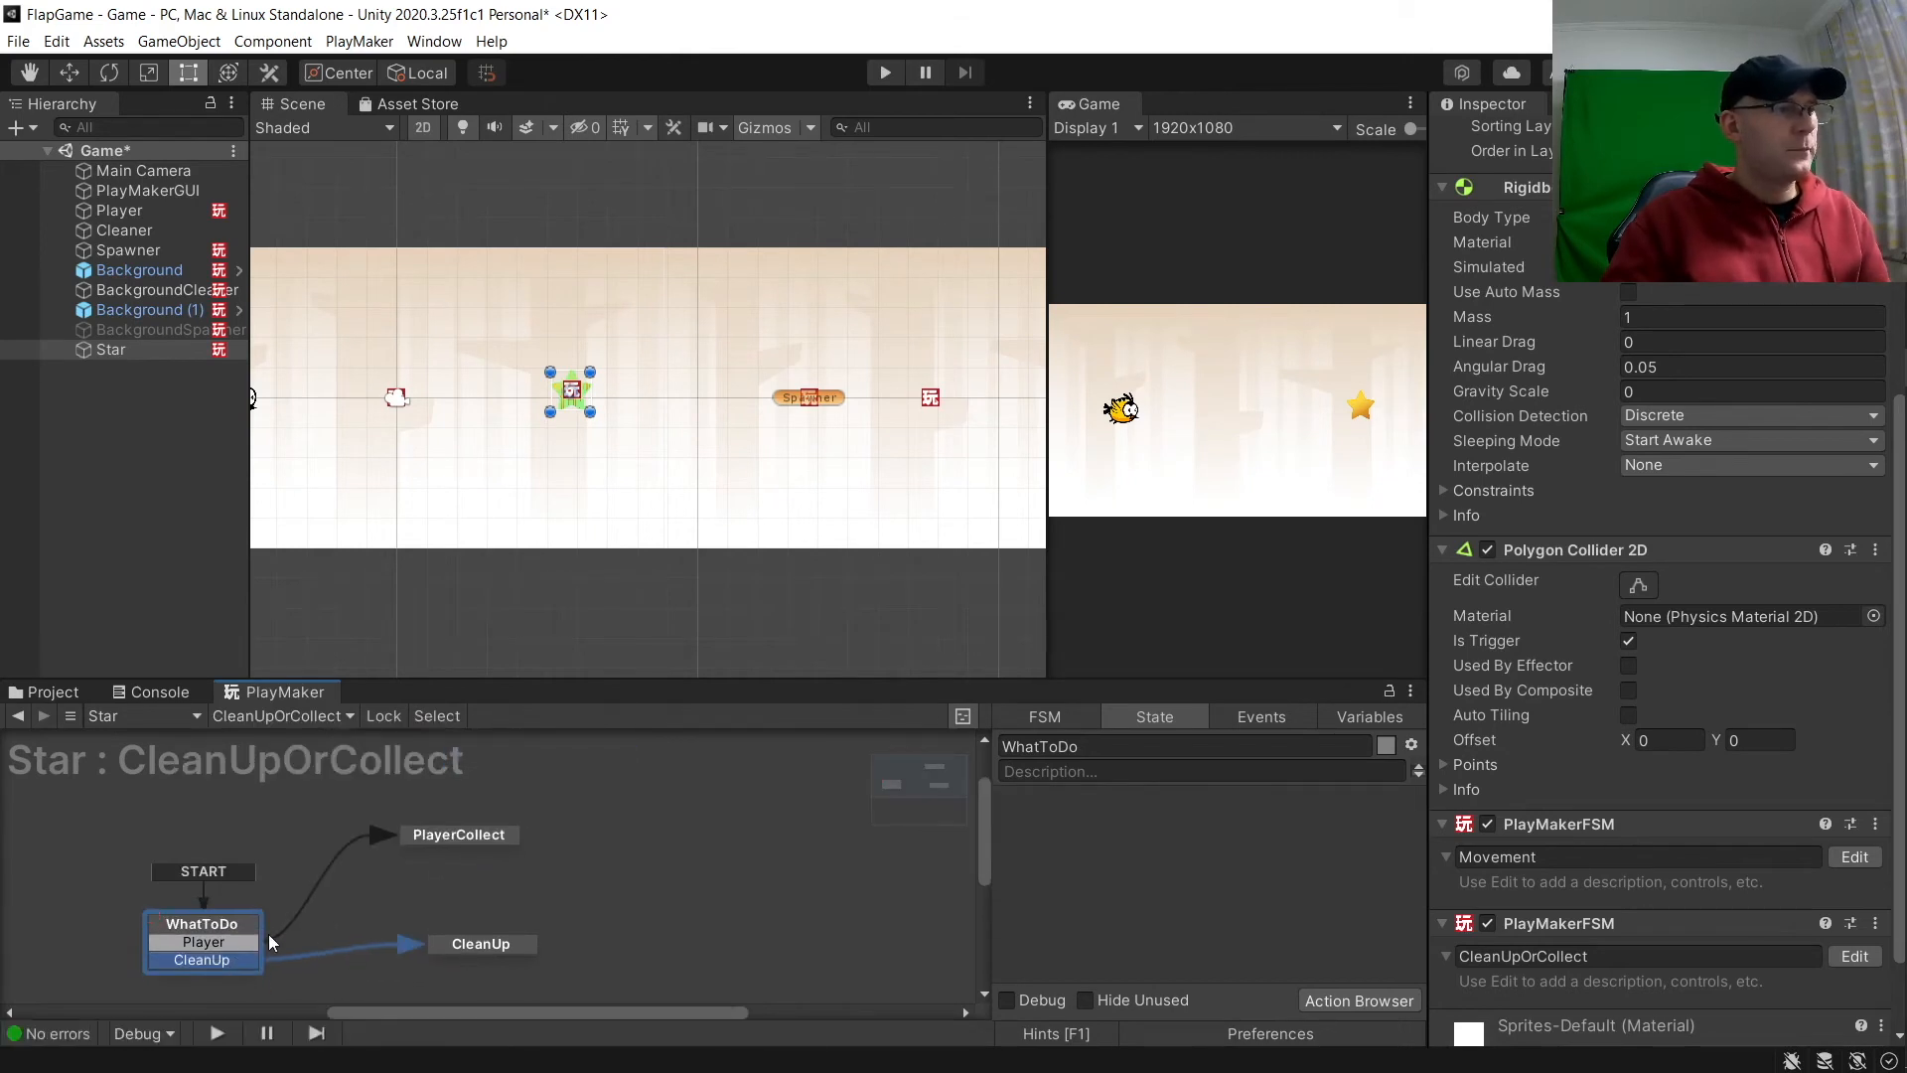
Step: Add two Trigger2D Event actions to the WhatToDo state
{"action": "left_click", "coordinate": [1350, 1000]}
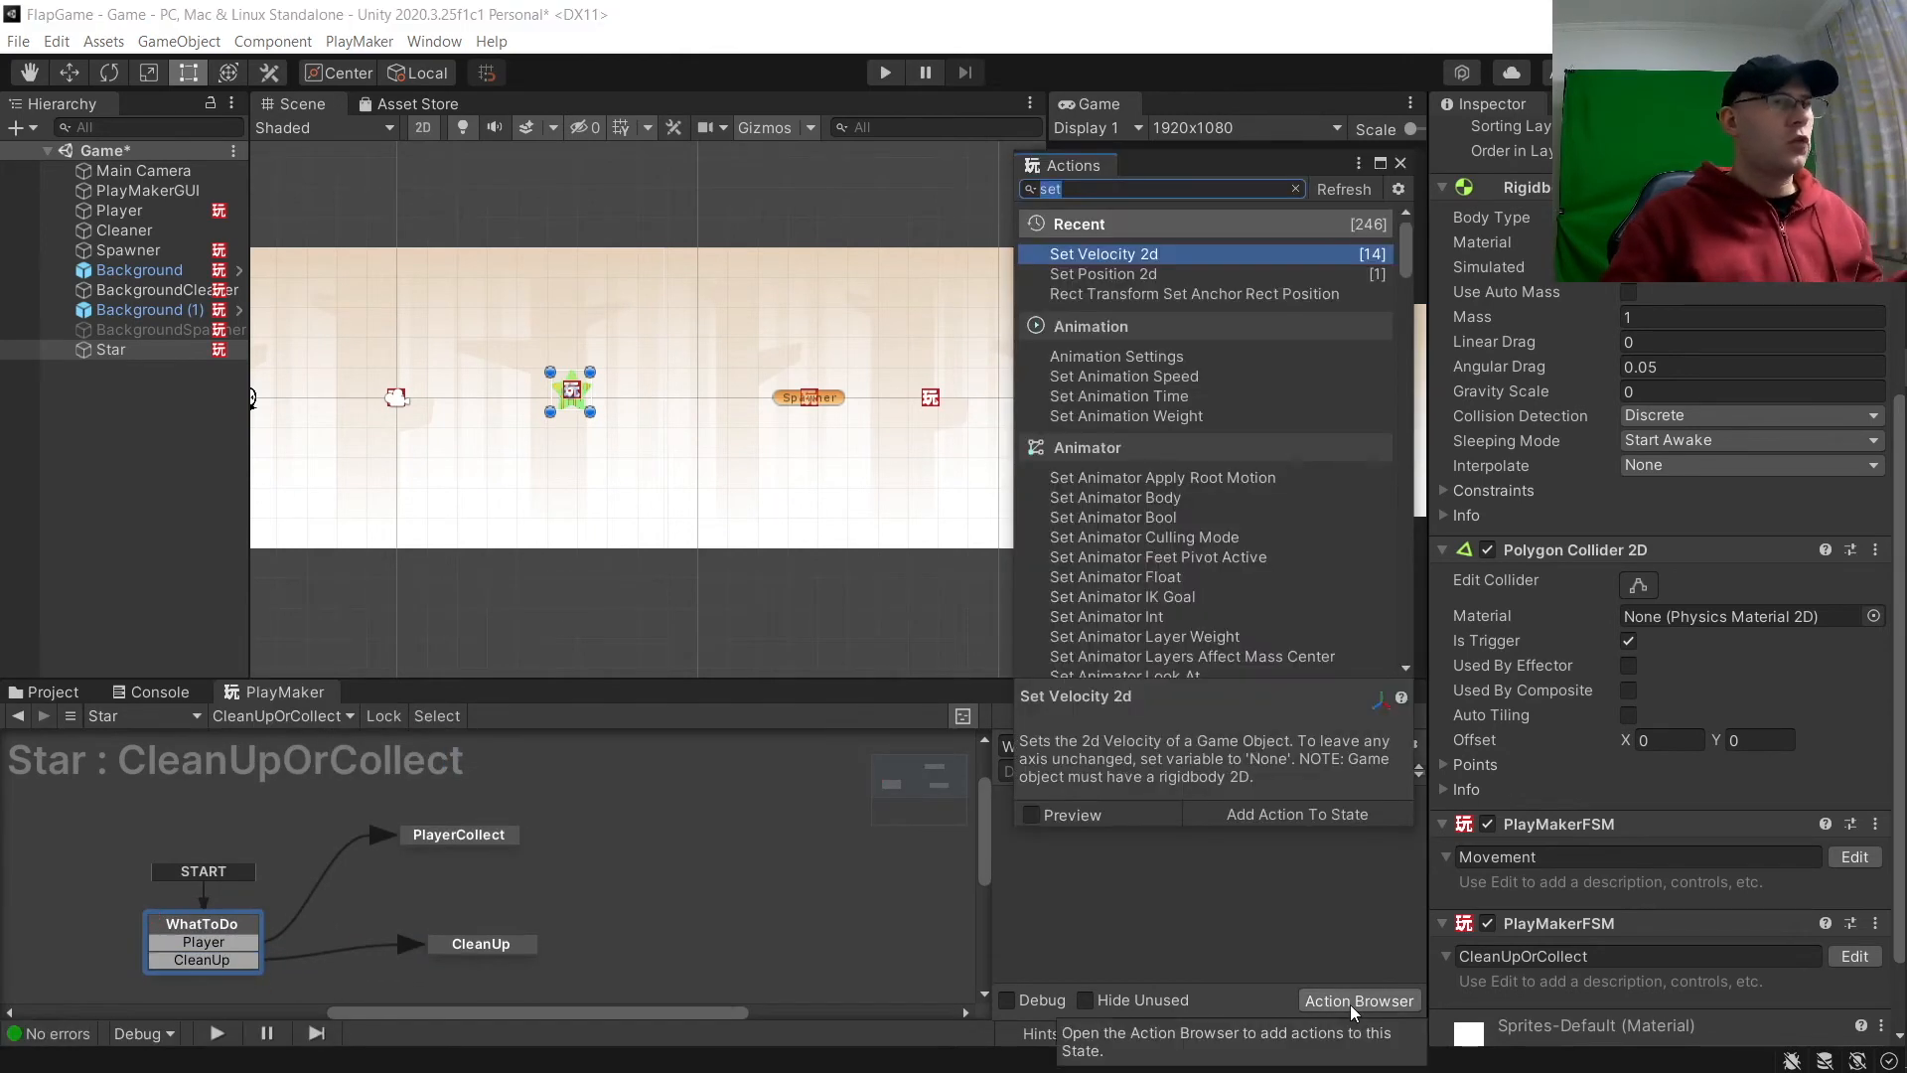
{"action": "type", "text": "tr"}
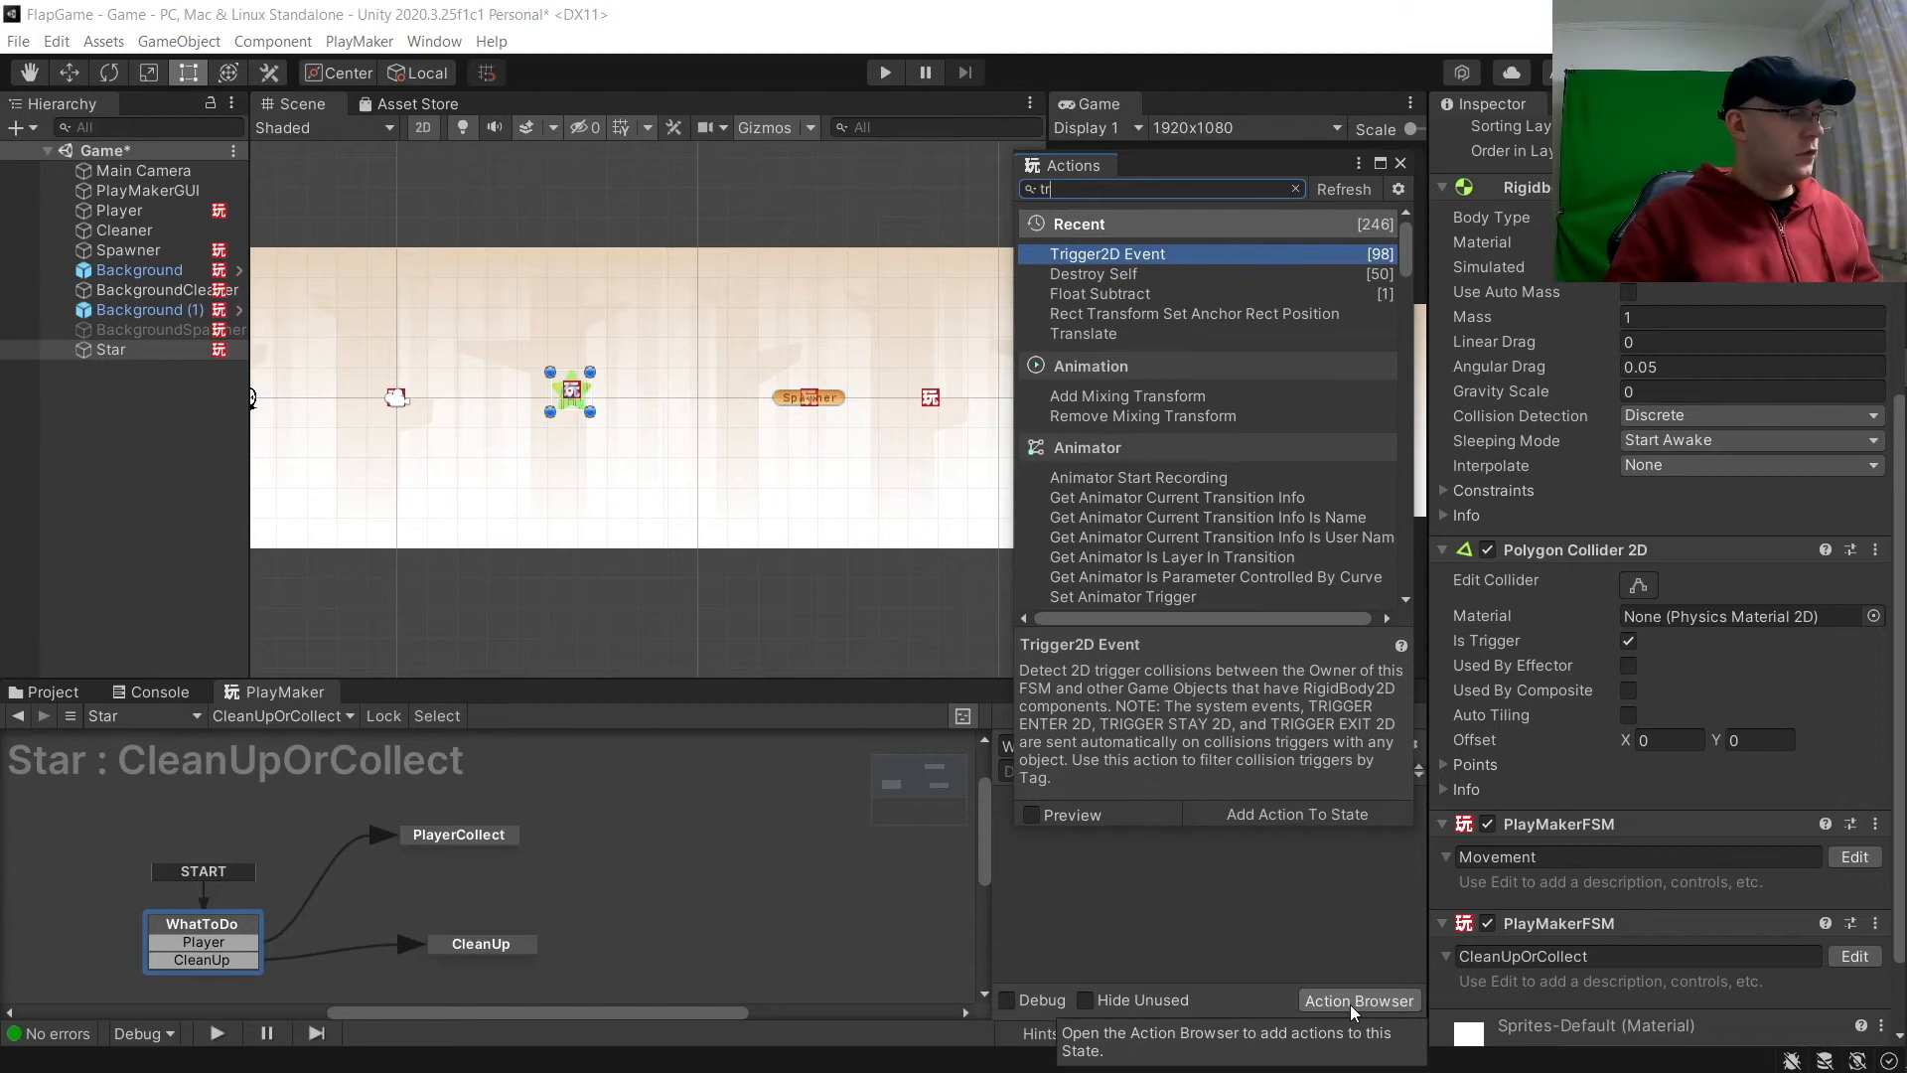
{"action": "double_click", "coordinate": [1188, 256]}
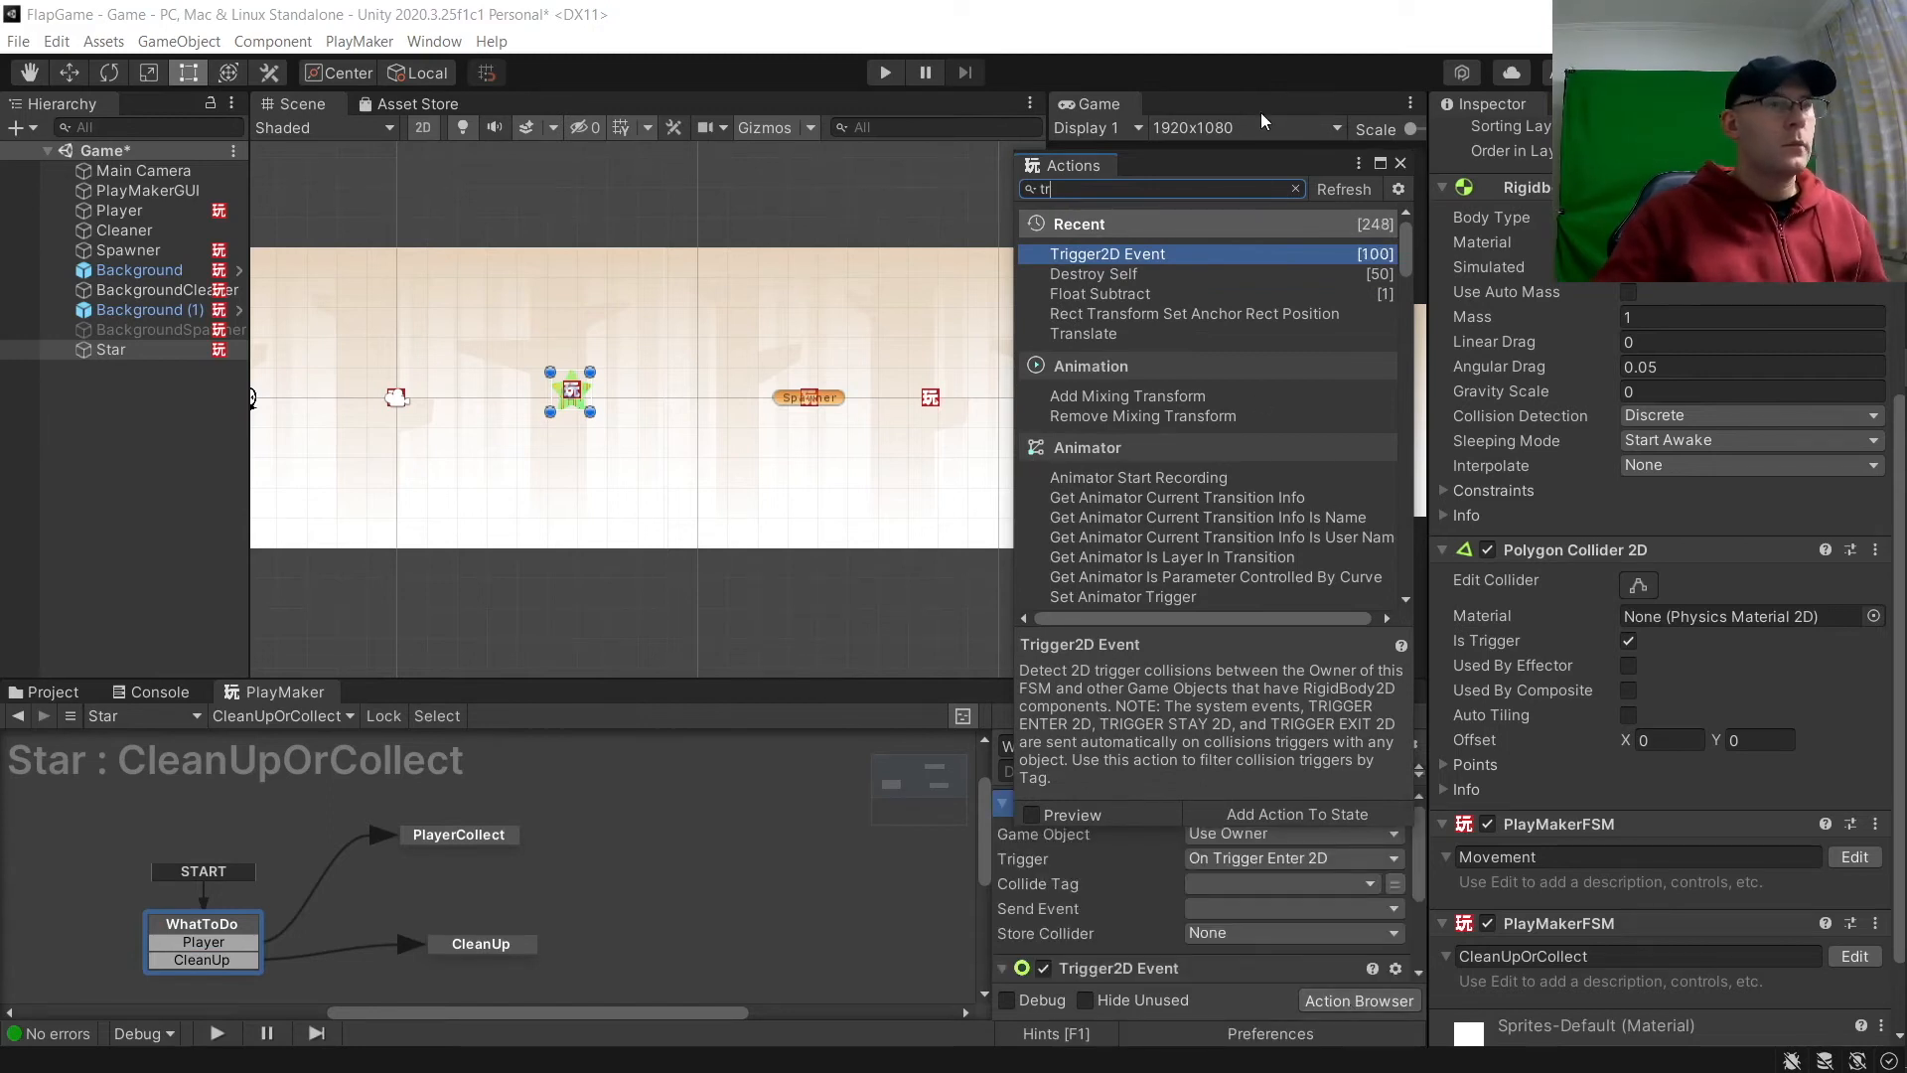
Step: Add a Float Add action and a Destroy Self action to the PlayerCollect state
{"action": "left_click", "coordinate": [500, 843]}
{"action": "left_click", "coordinate": [1099, 187]}
{"action": "type", "text": "float add"}
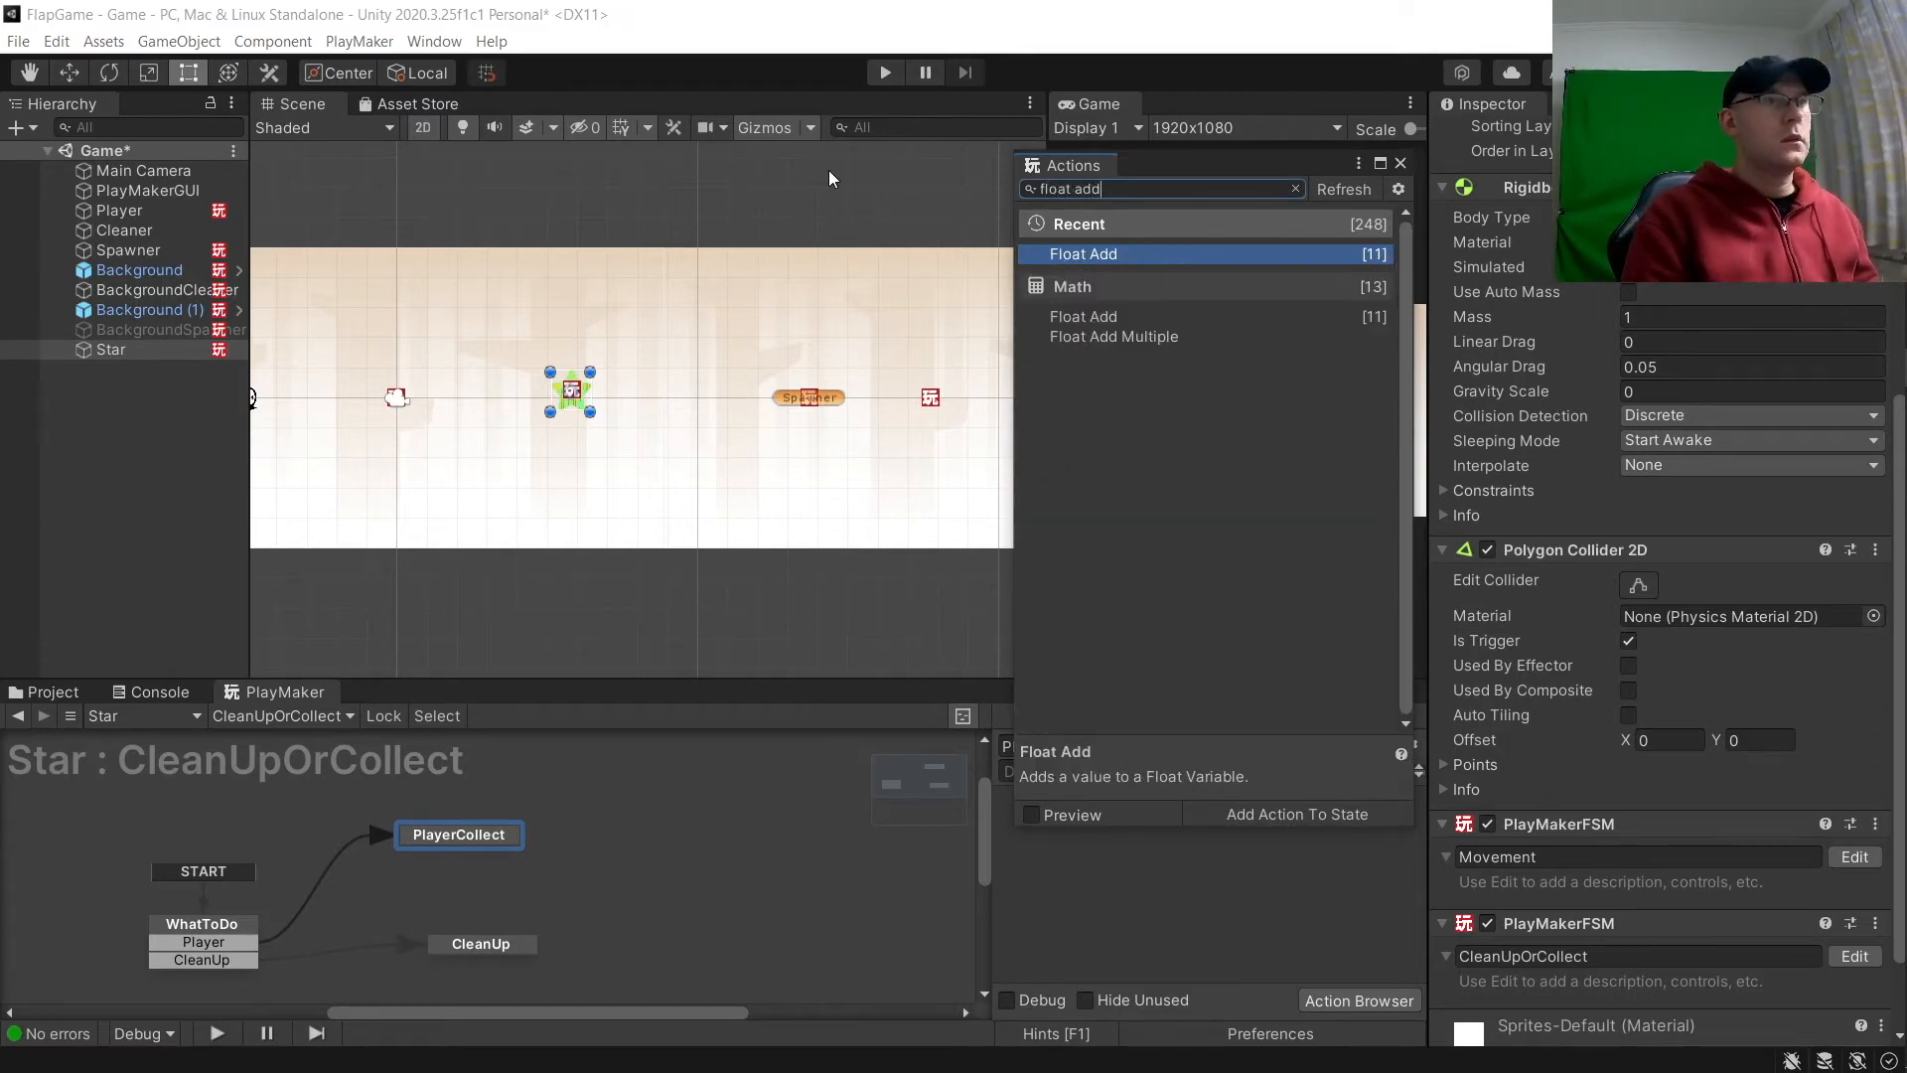
{"action": "key", "text": "Return"}
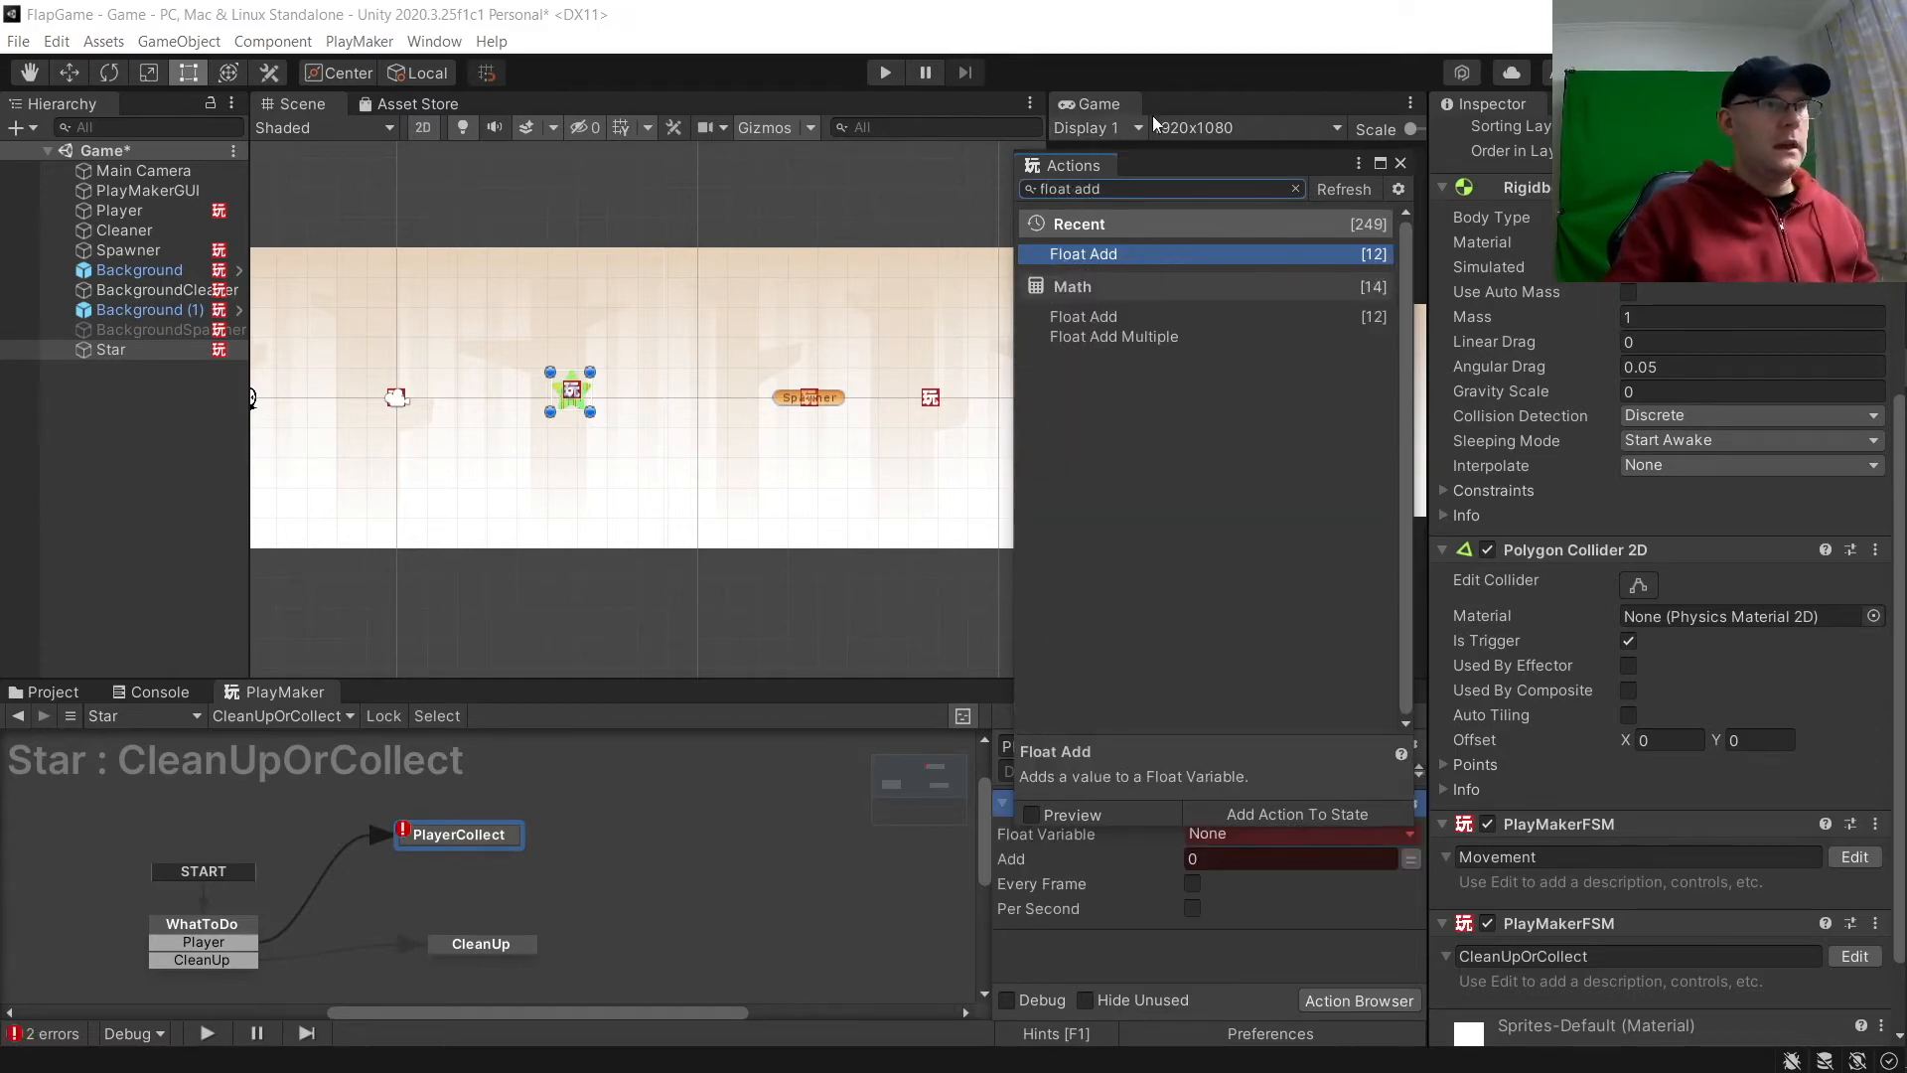
{"action": "type", "text": "des"}
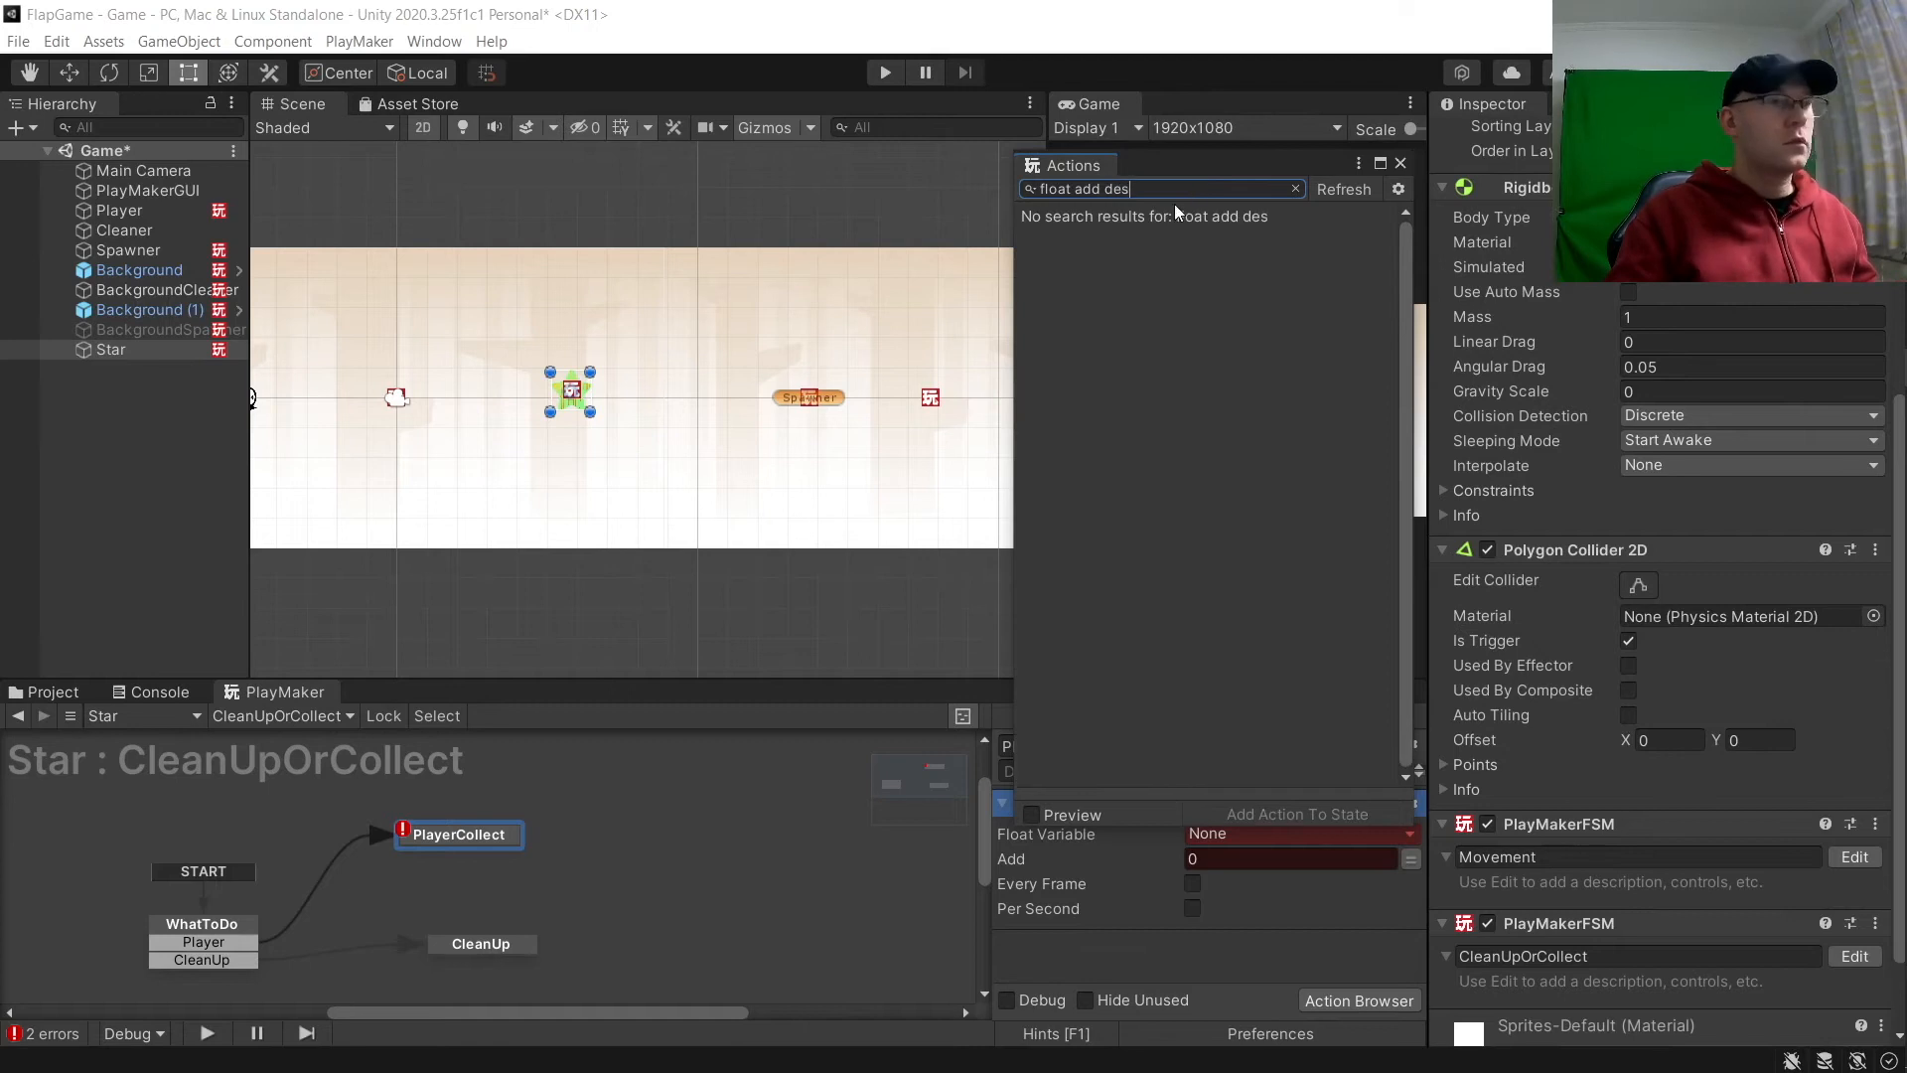
{"action": "key", "text": "ctrl+a"}
{"action": "type", "text": "dest"}
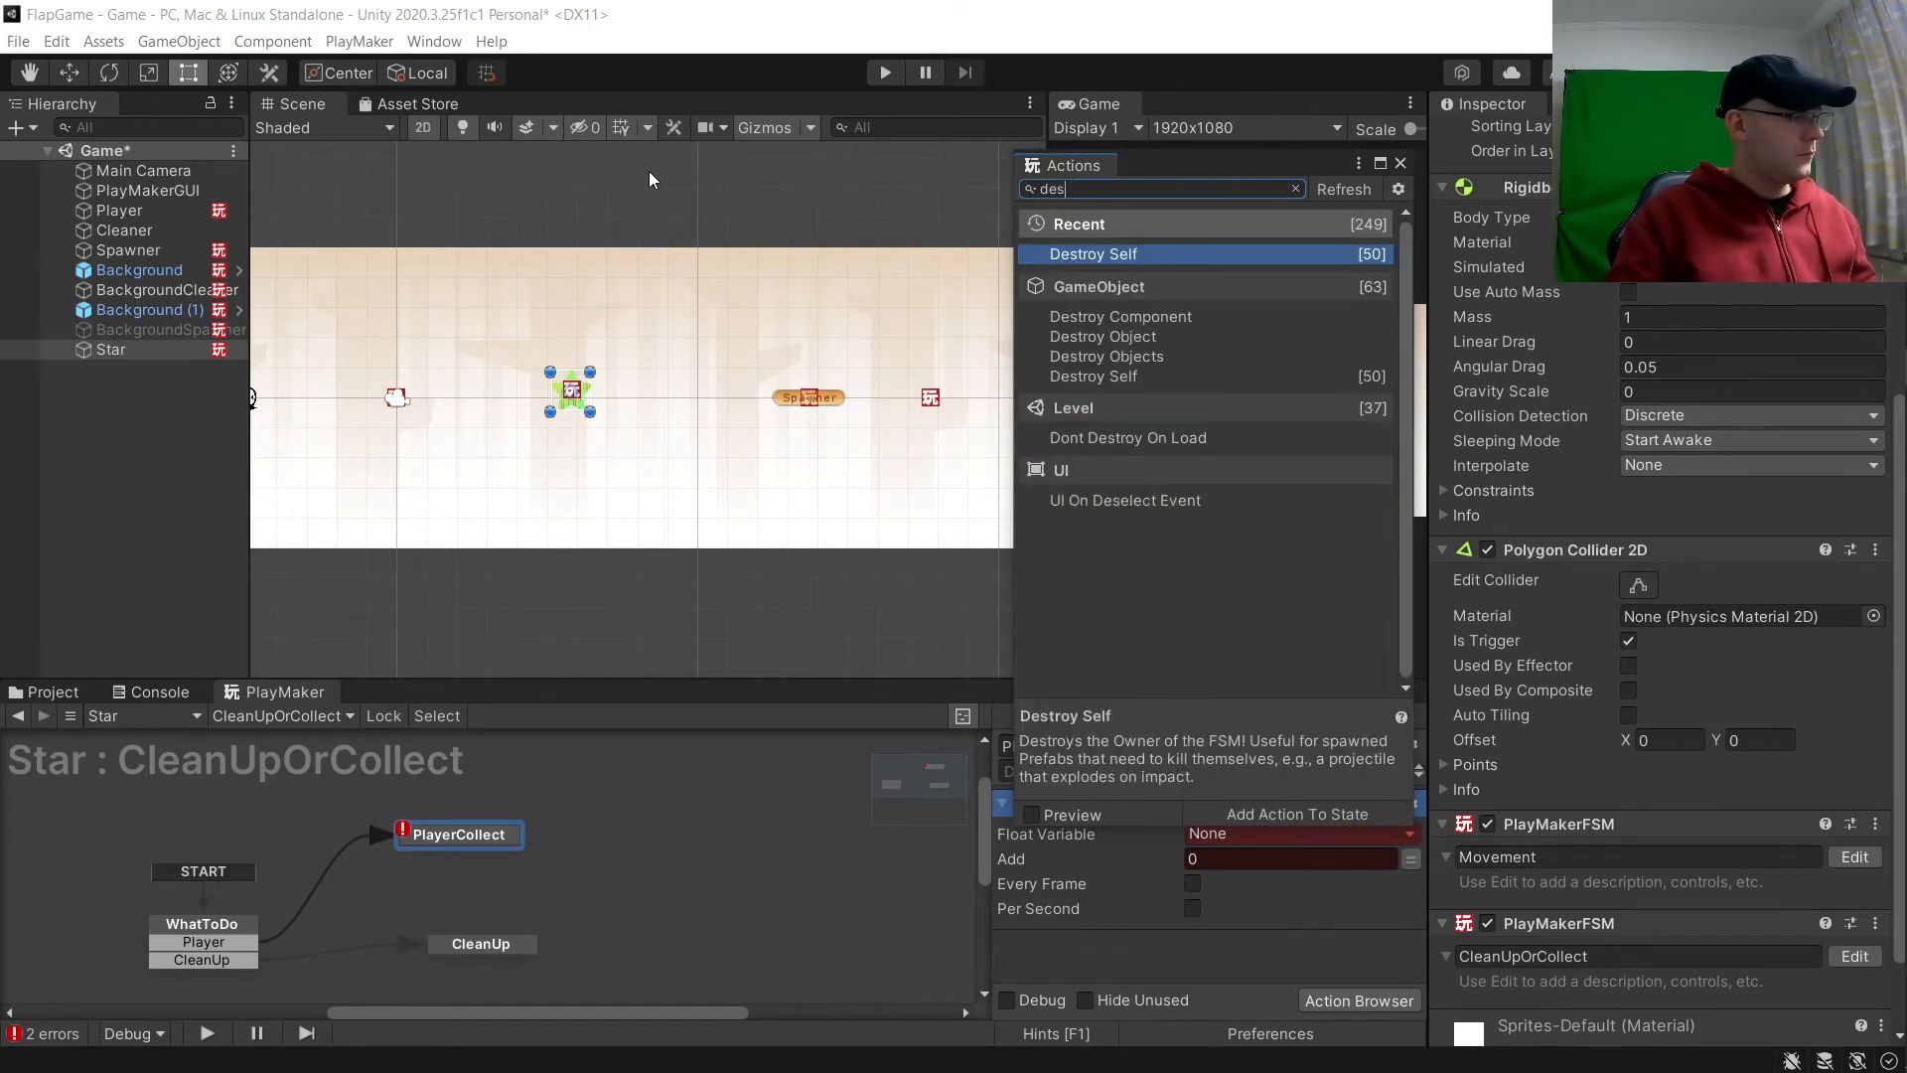
{"action": "double_click", "coordinate": [1087, 256]}
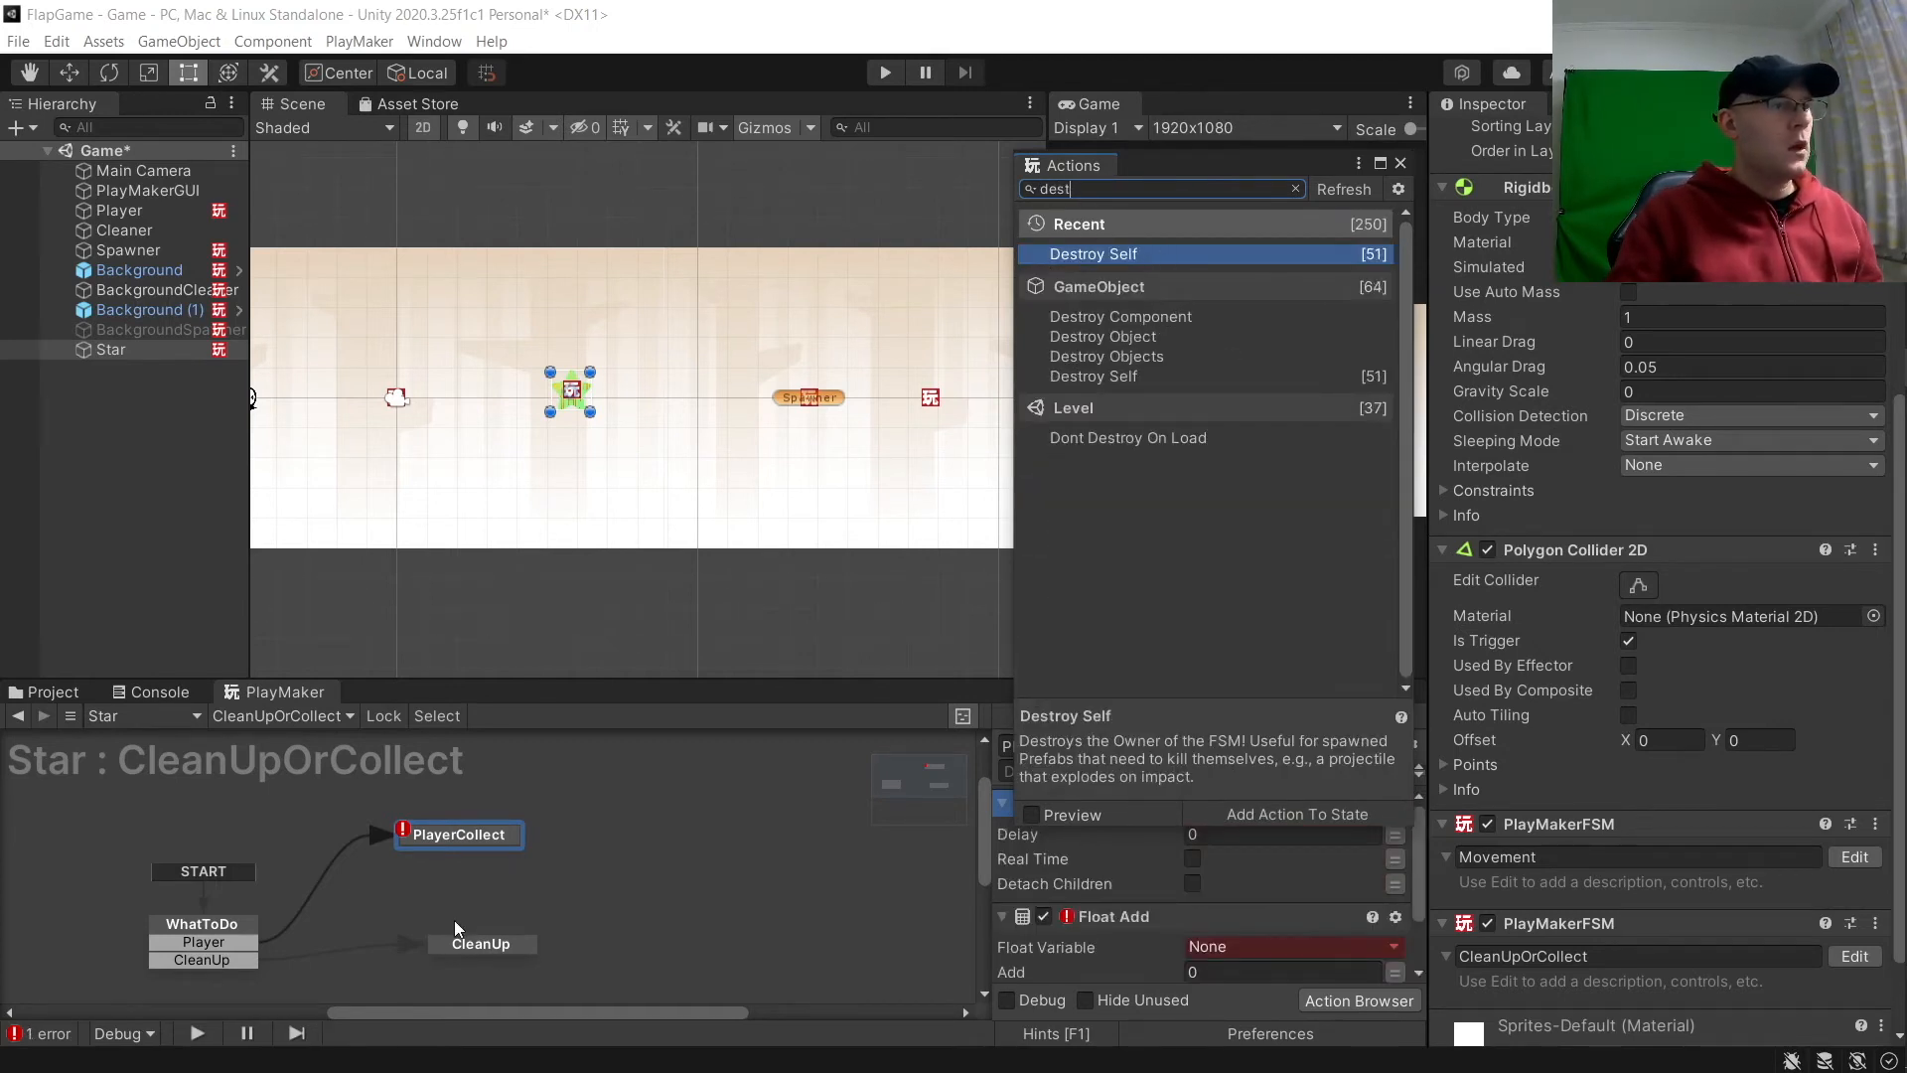
Step: Add a Destroy Self action to the CleanUp state and close the action browser
{"action": "left_click", "coordinate": [522, 906]}
{"action": "left_click", "coordinate": [485, 950]}
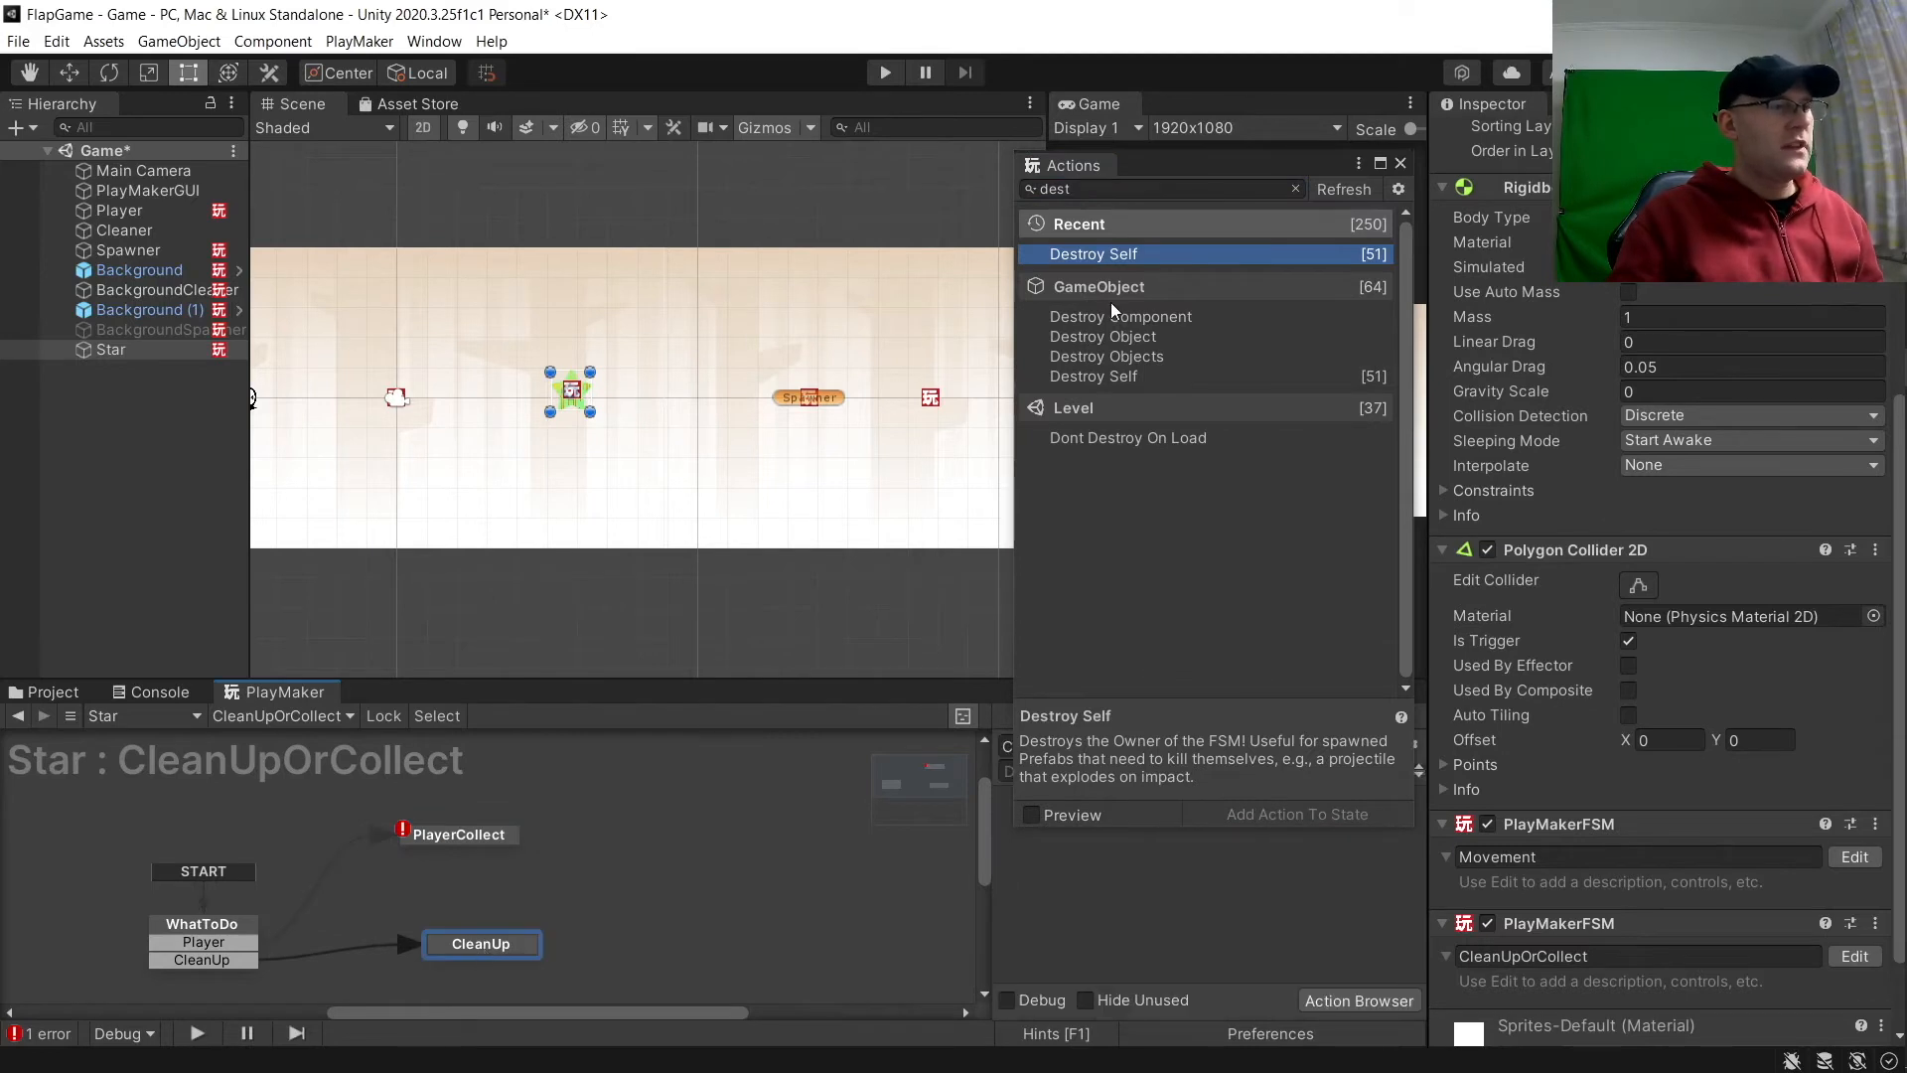
{"action": "double_click", "coordinate": [1126, 257]}
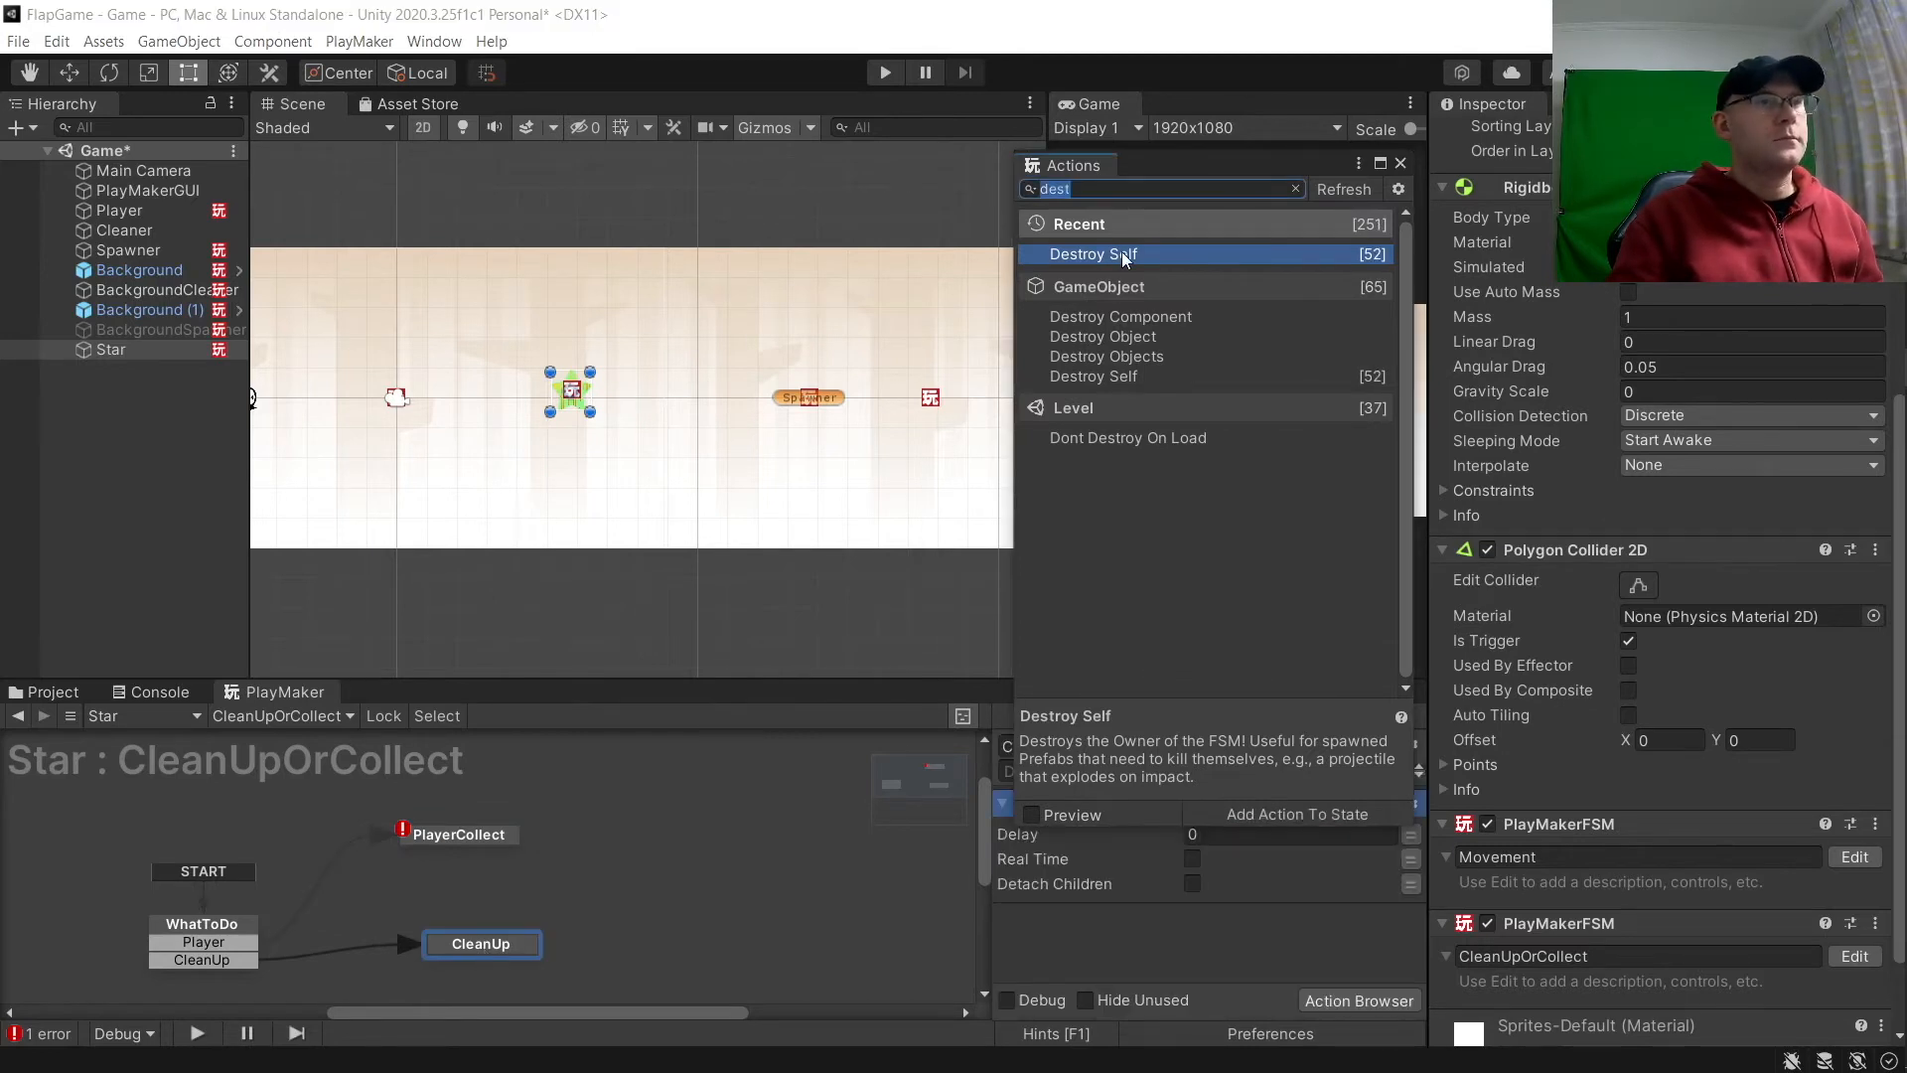
{"action": "left_click", "coordinate": [1400, 162]}
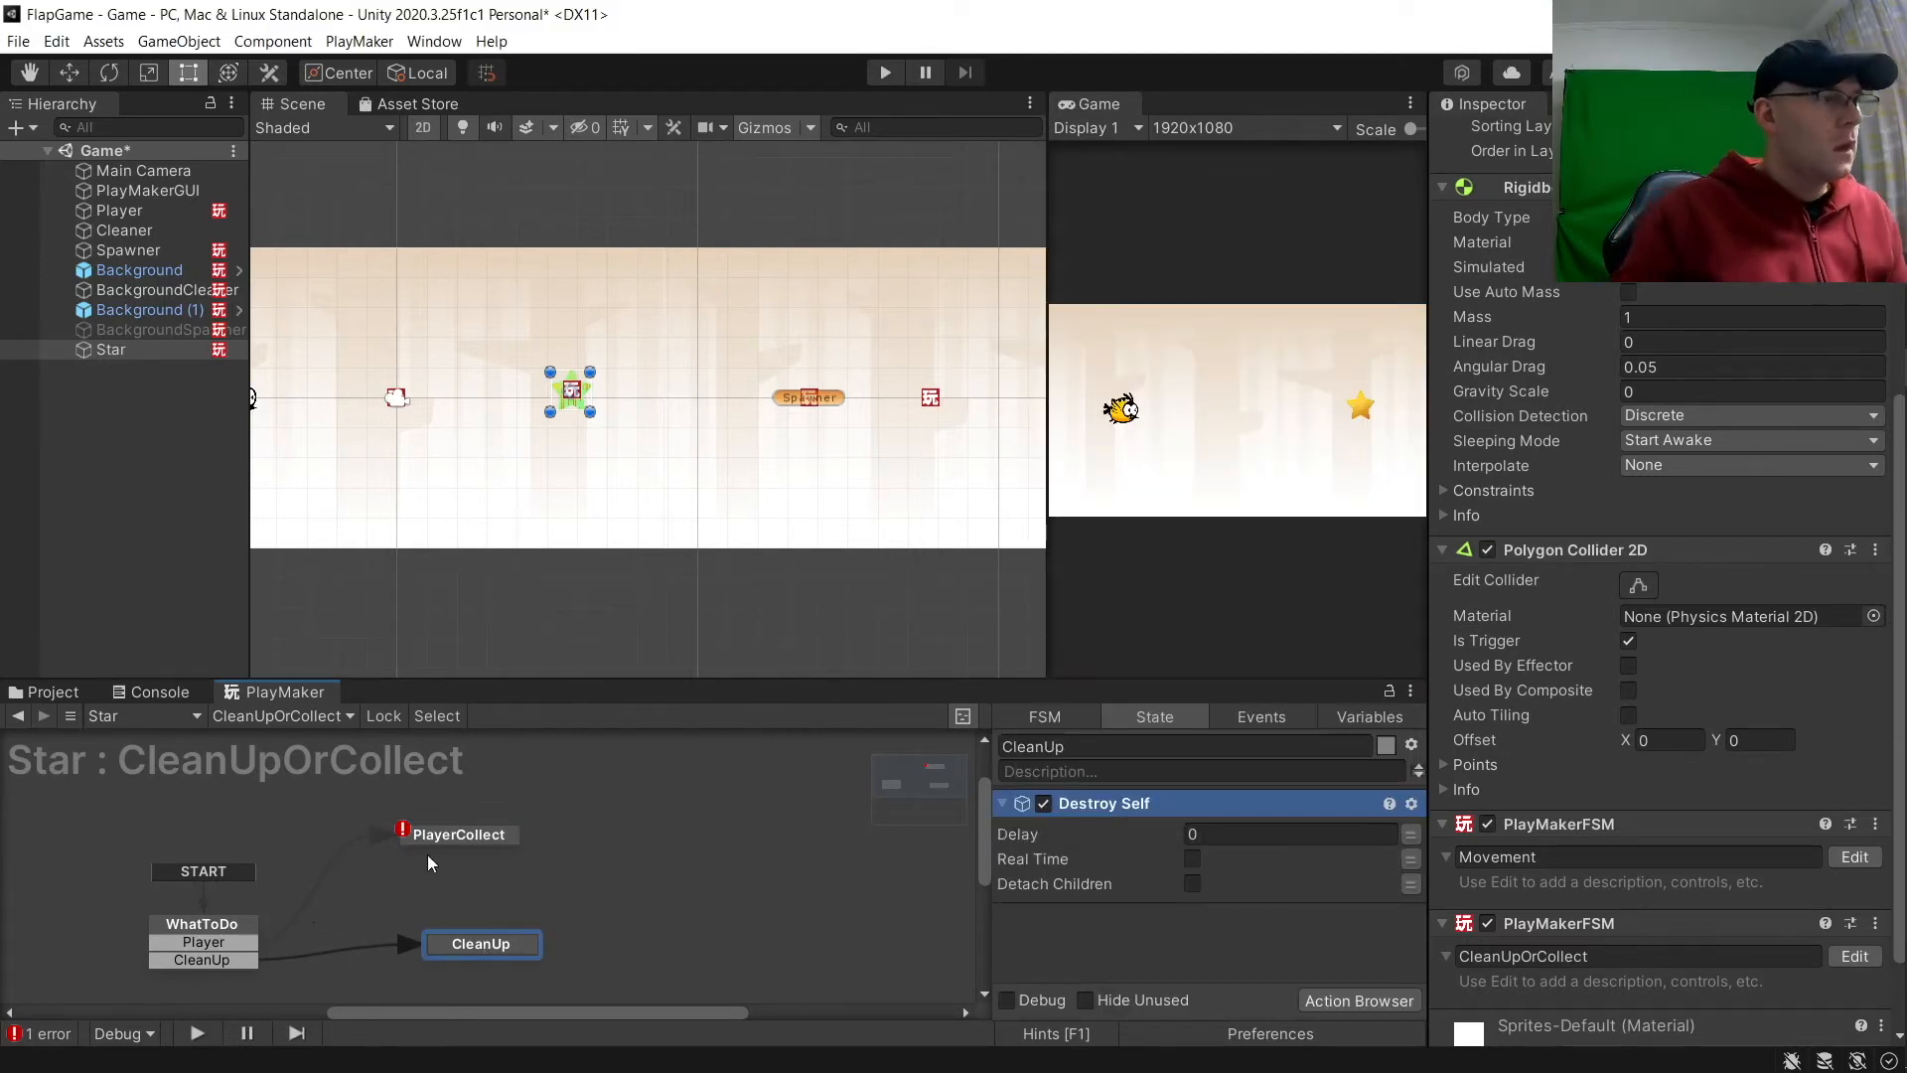
Step: Configure the first Trigger2D Event in the WhatToDo state with collide tag Player and send event Player
{"action": "left_click", "coordinate": [184, 934]}
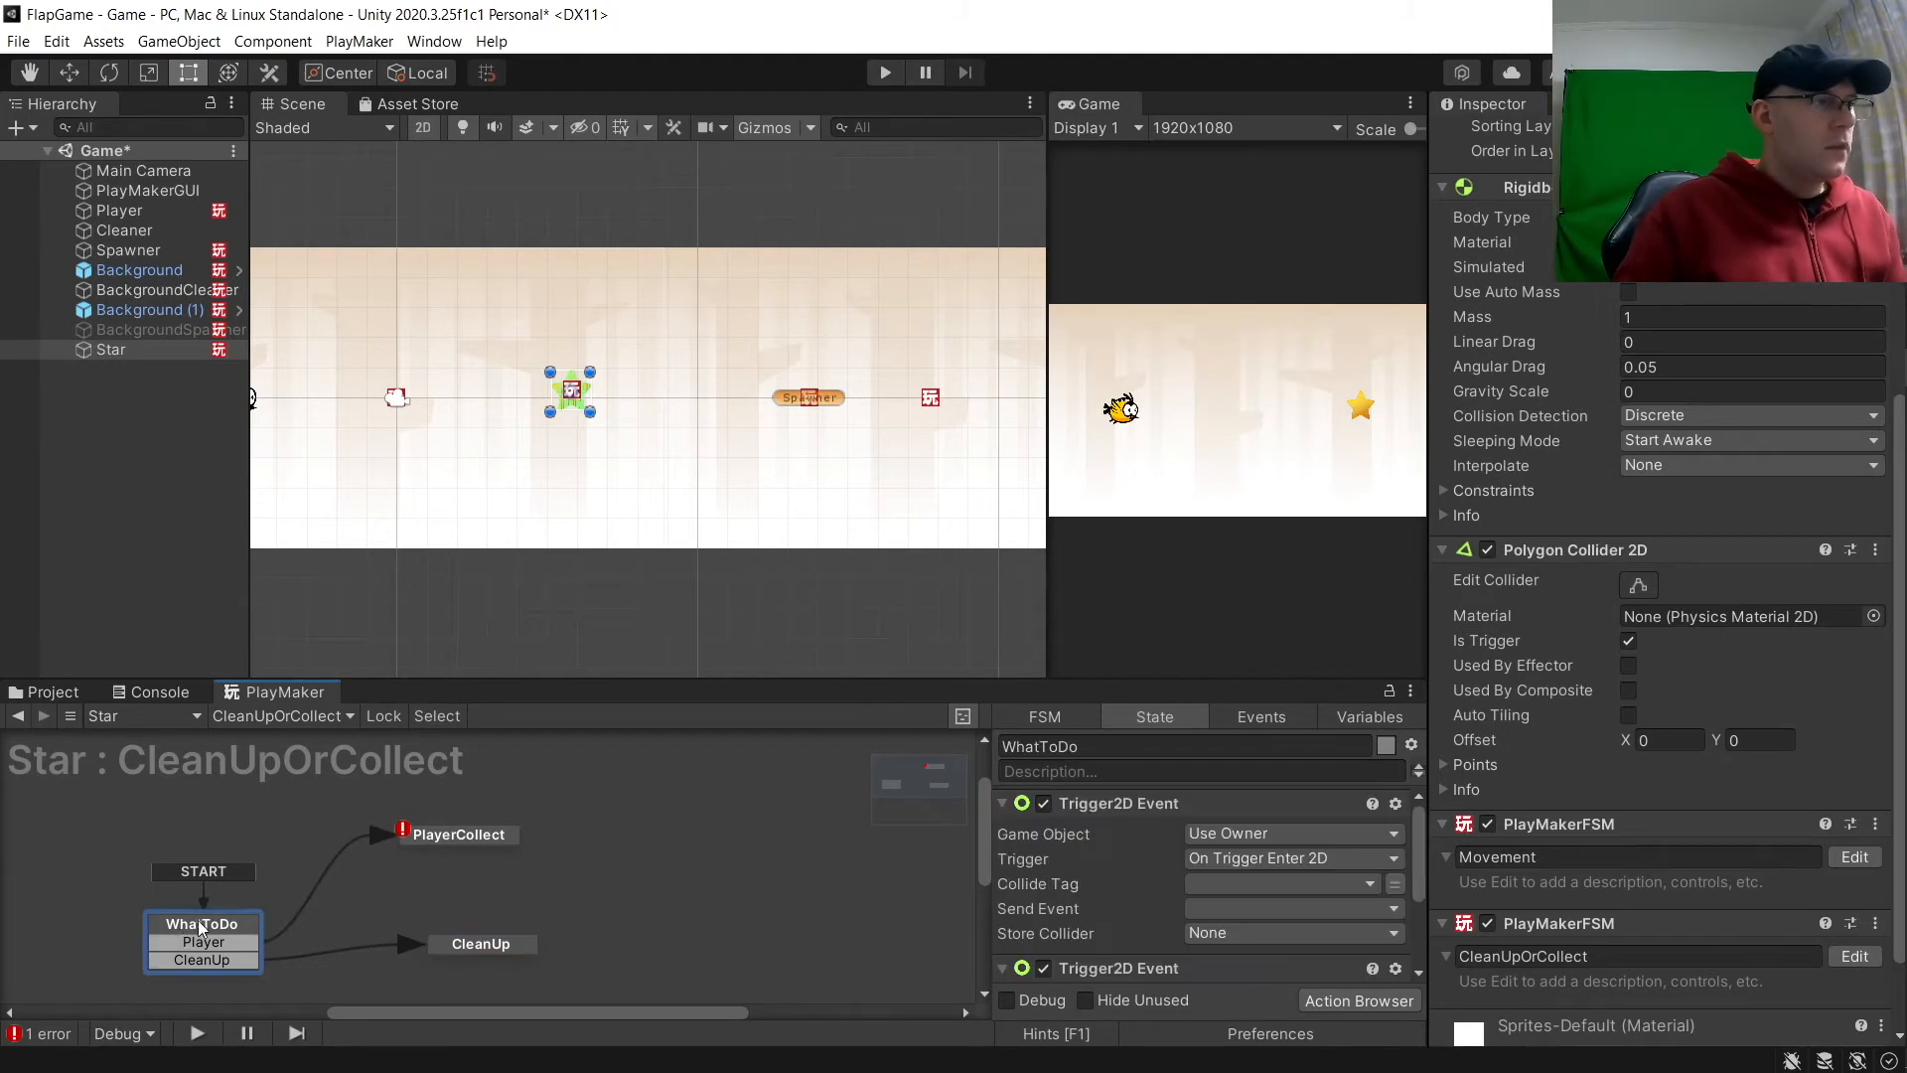
{"action": "left_click", "coordinate": [1260, 884]}
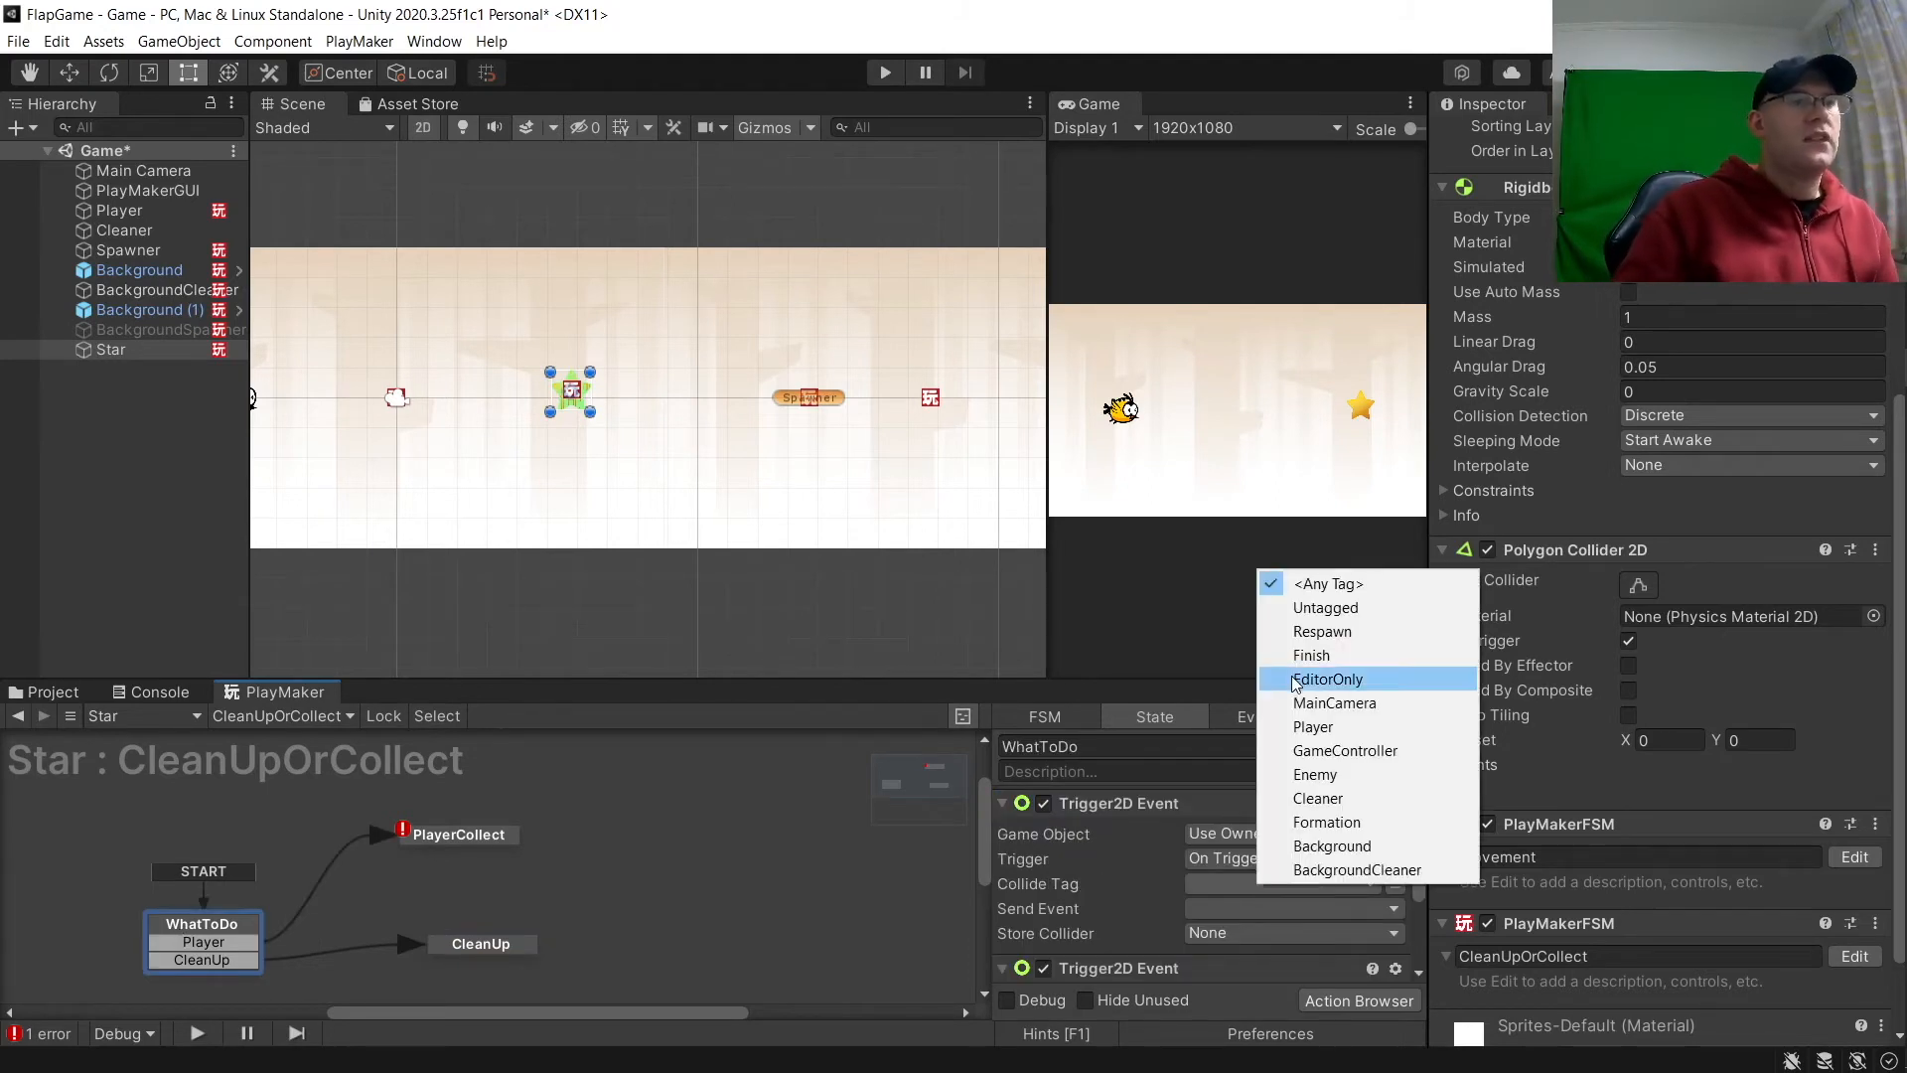
{"action": "left_click", "coordinate": [1313, 726]}
{"action": "left_click", "coordinate": [1229, 909]}
{"action": "left_click", "coordinate": [1272, 751]}
{"action": "left_click", "coordinate": [1004, 802]}
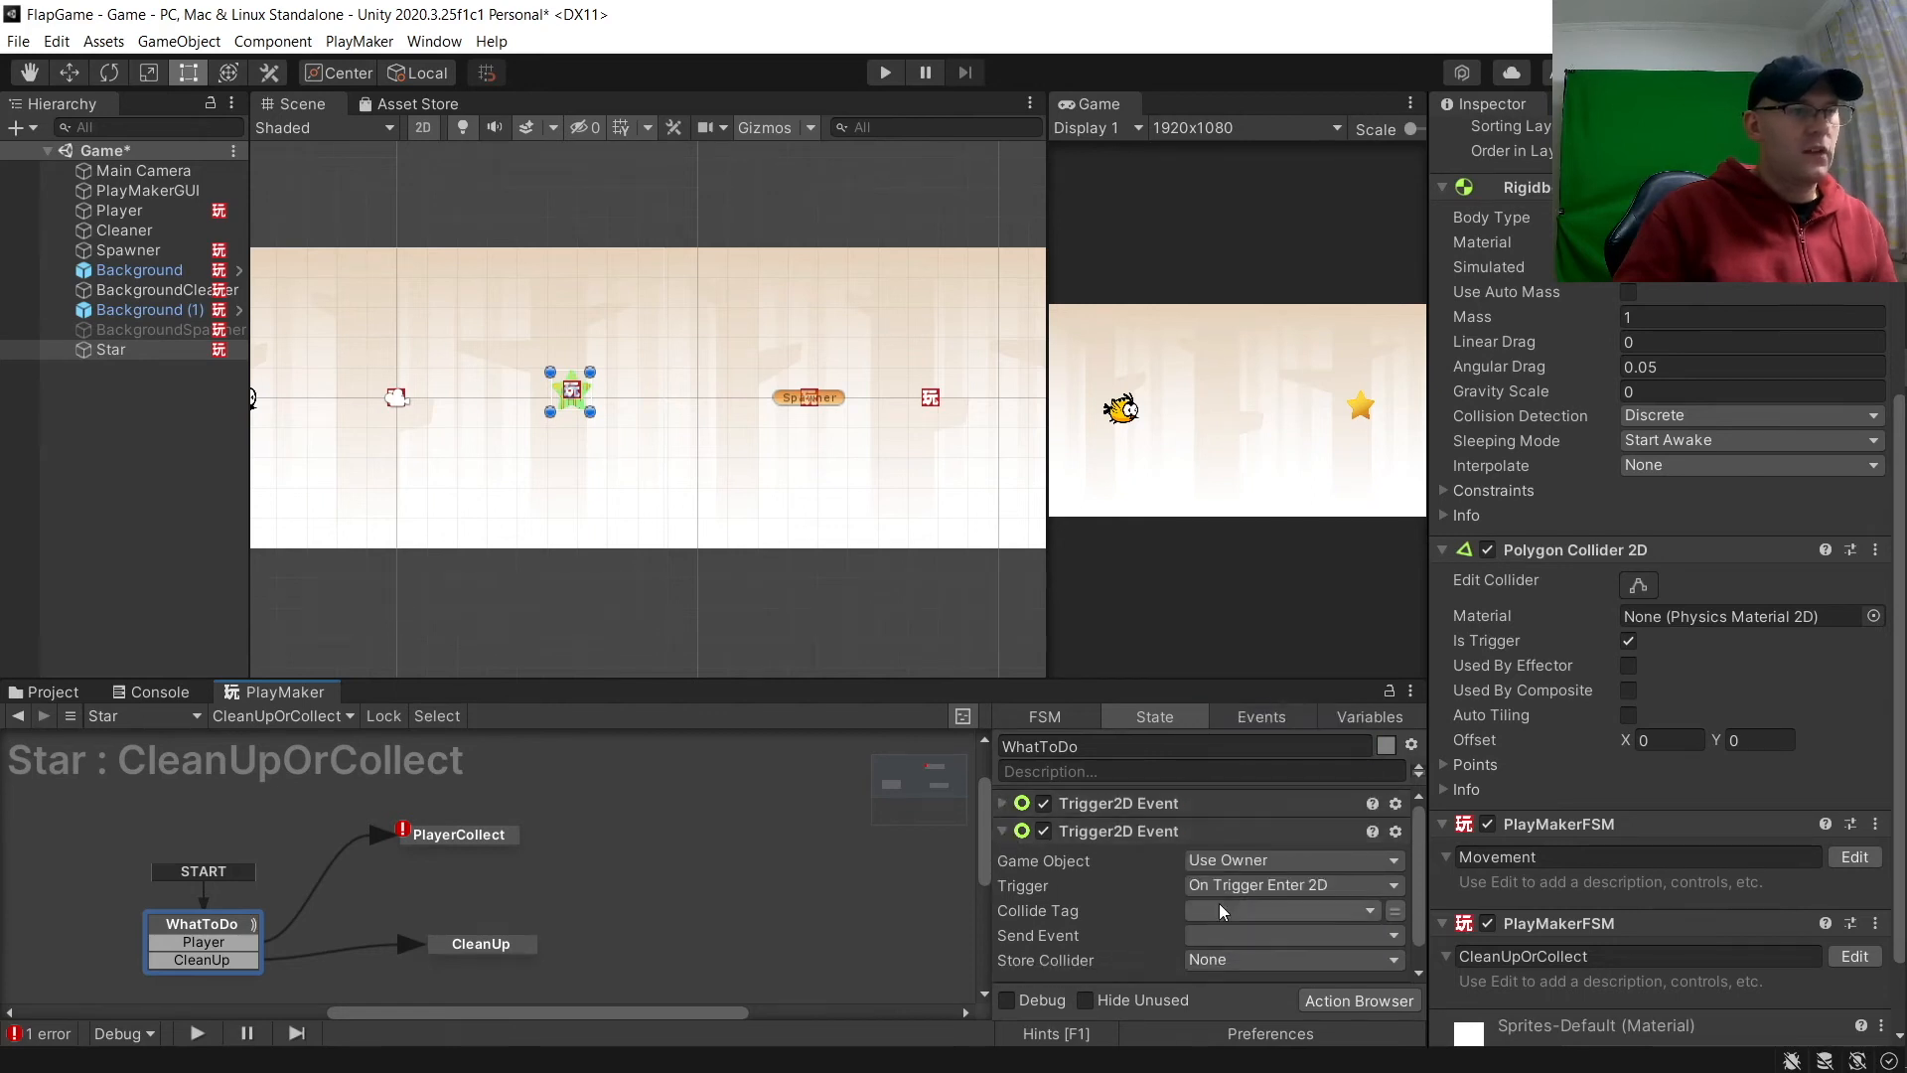
Step: Configure the second Trigger2D Event in the WhatToDo state with collide tag Cleaner and send event CleanUp
{"action": "left_click", "coordinate": [1232, 909]}
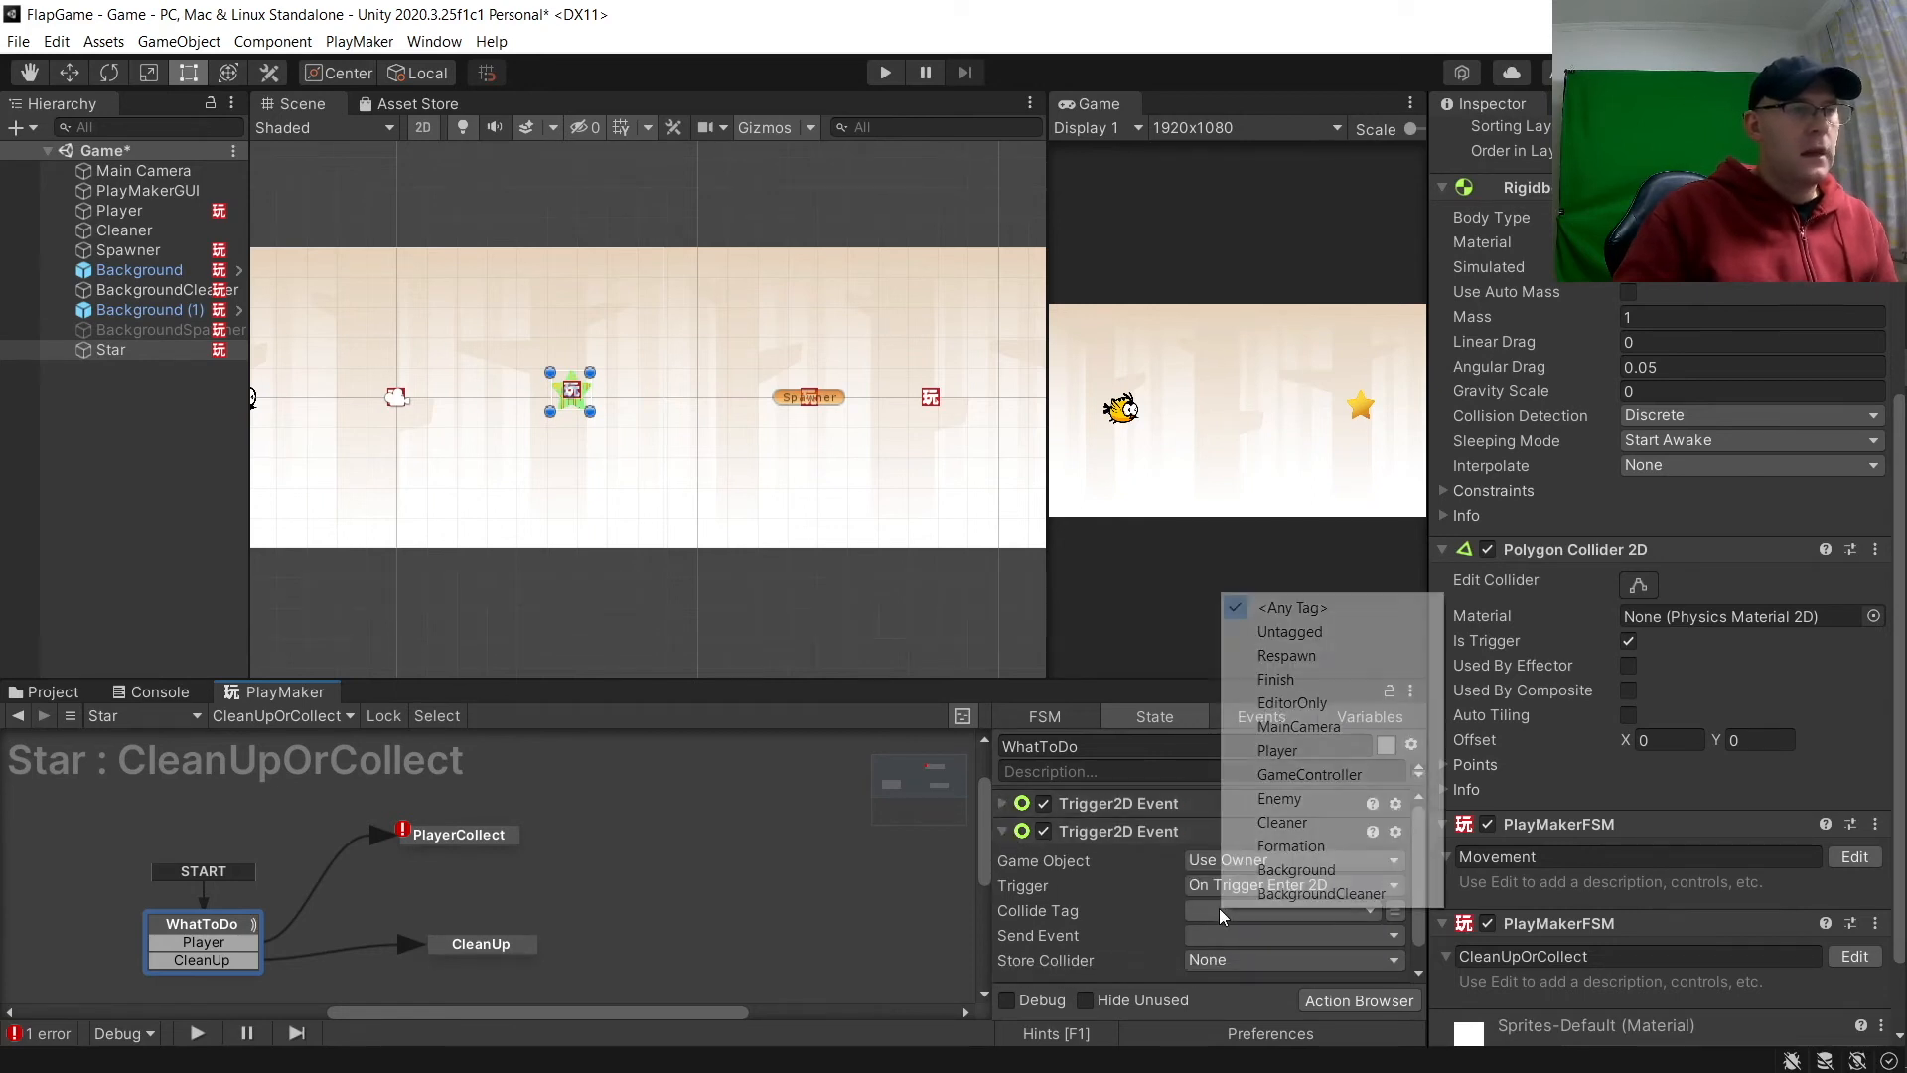
{"action": "left_click", "coordinate": [1300, 830]}
{"action": "left_click", "coordinate": [1269, 919]}
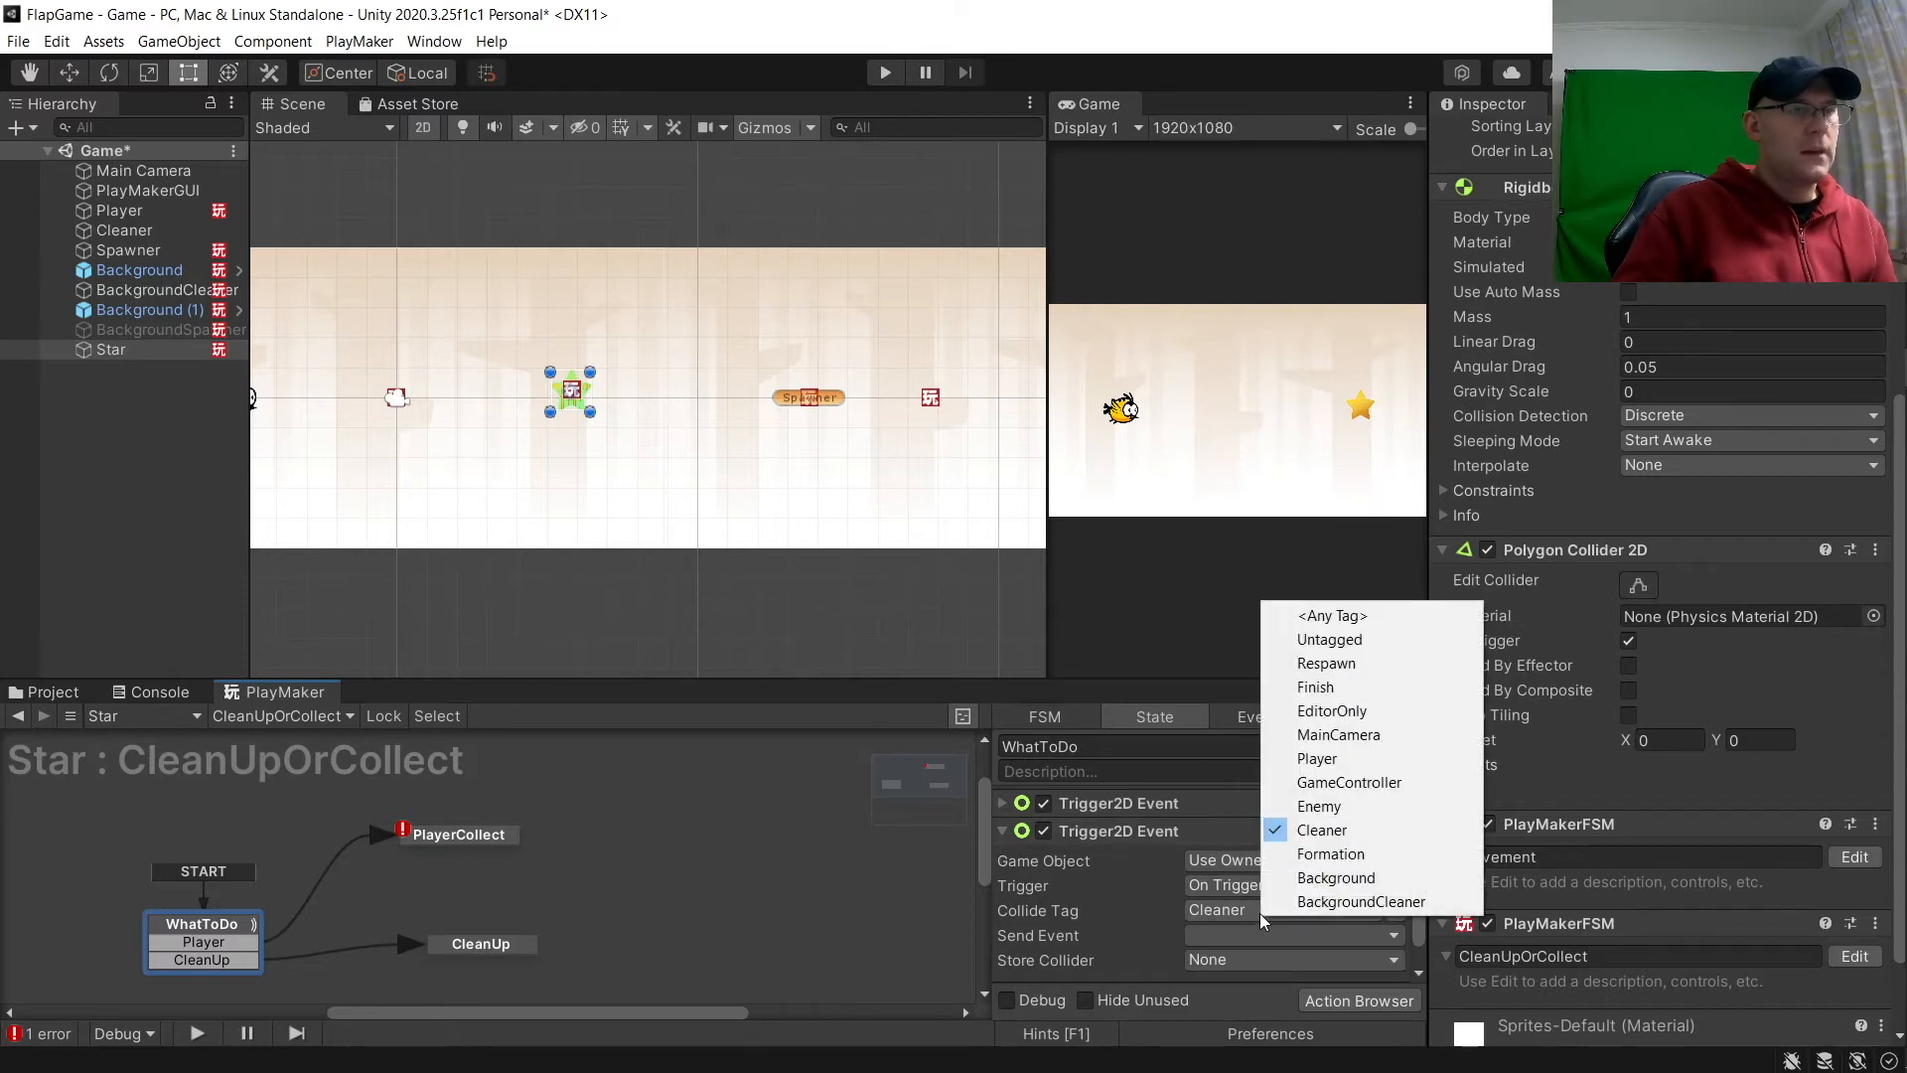
{"action": "left_click", "coordinate": [1222, 915]}
{"action": "left_click", "coordinate": [1087, 916]}
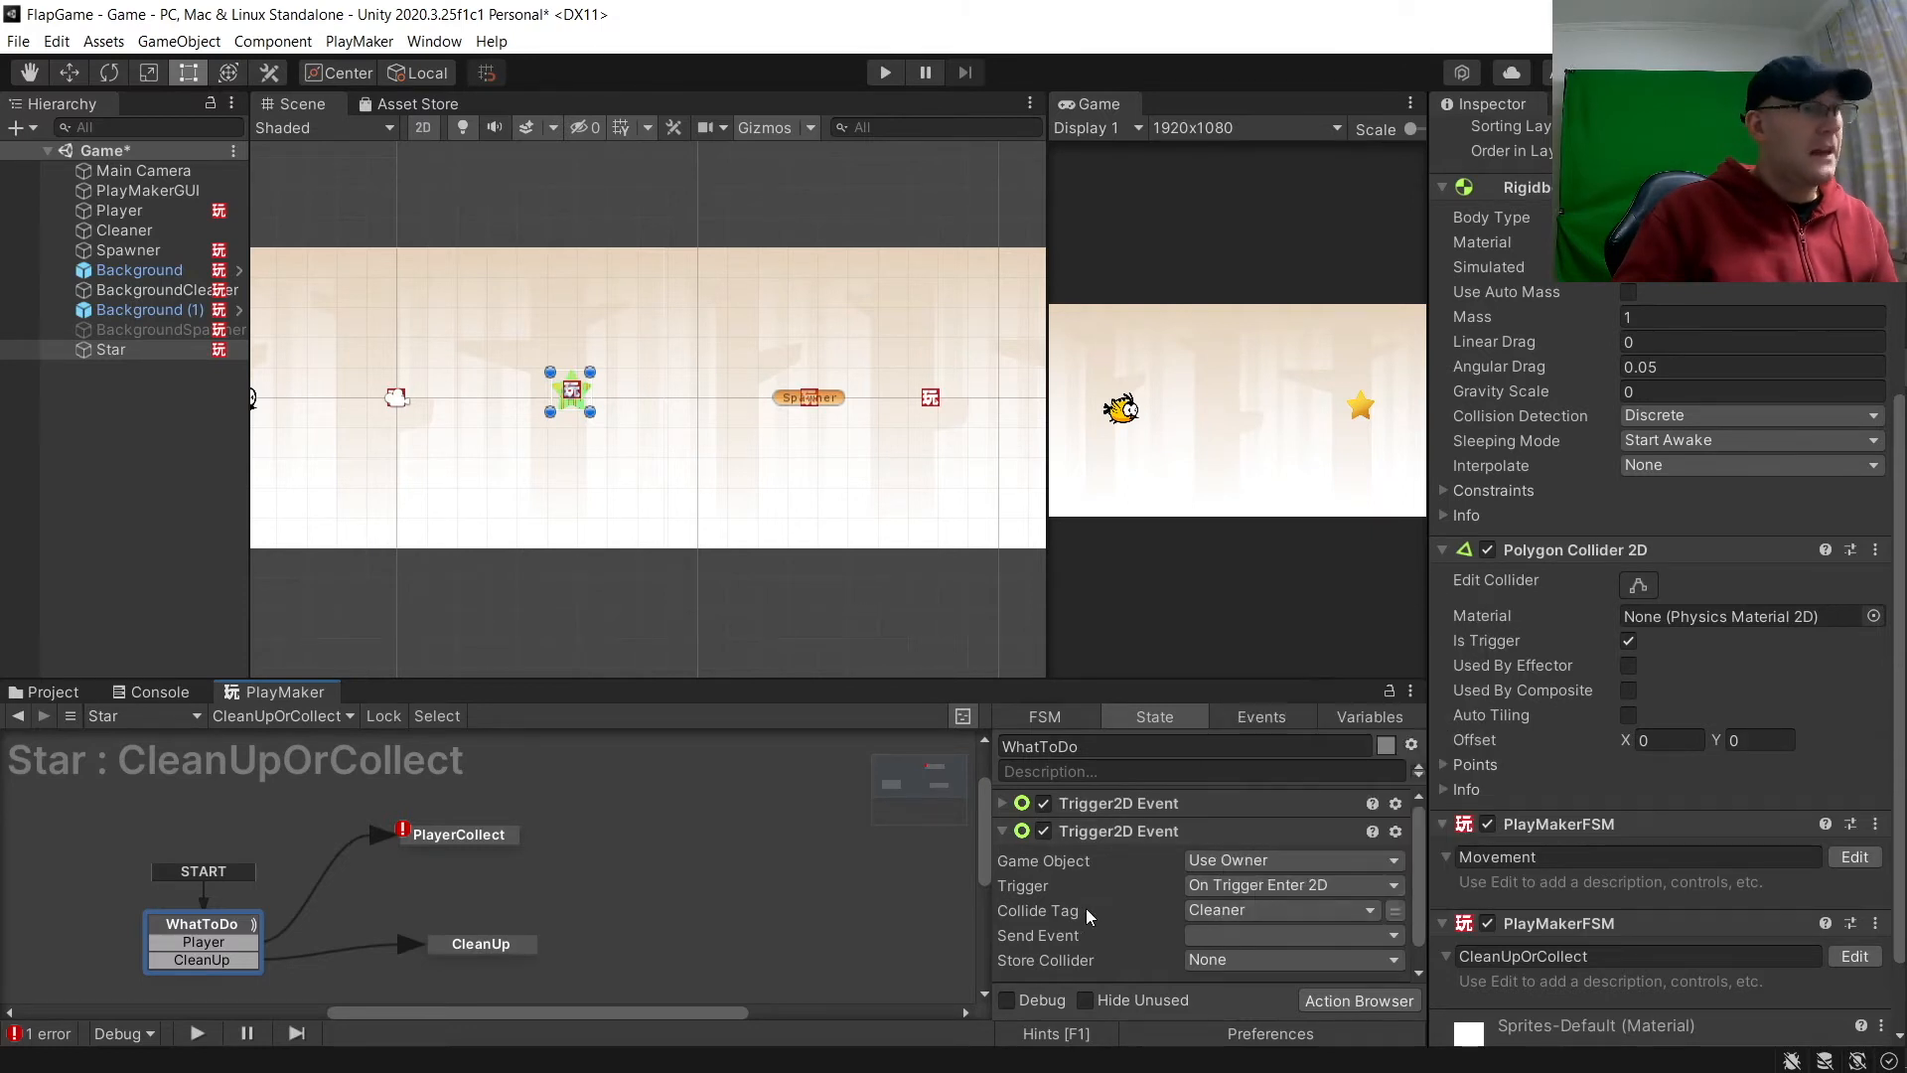
{"action": "left_click", "coordinate": [1249, 939]}
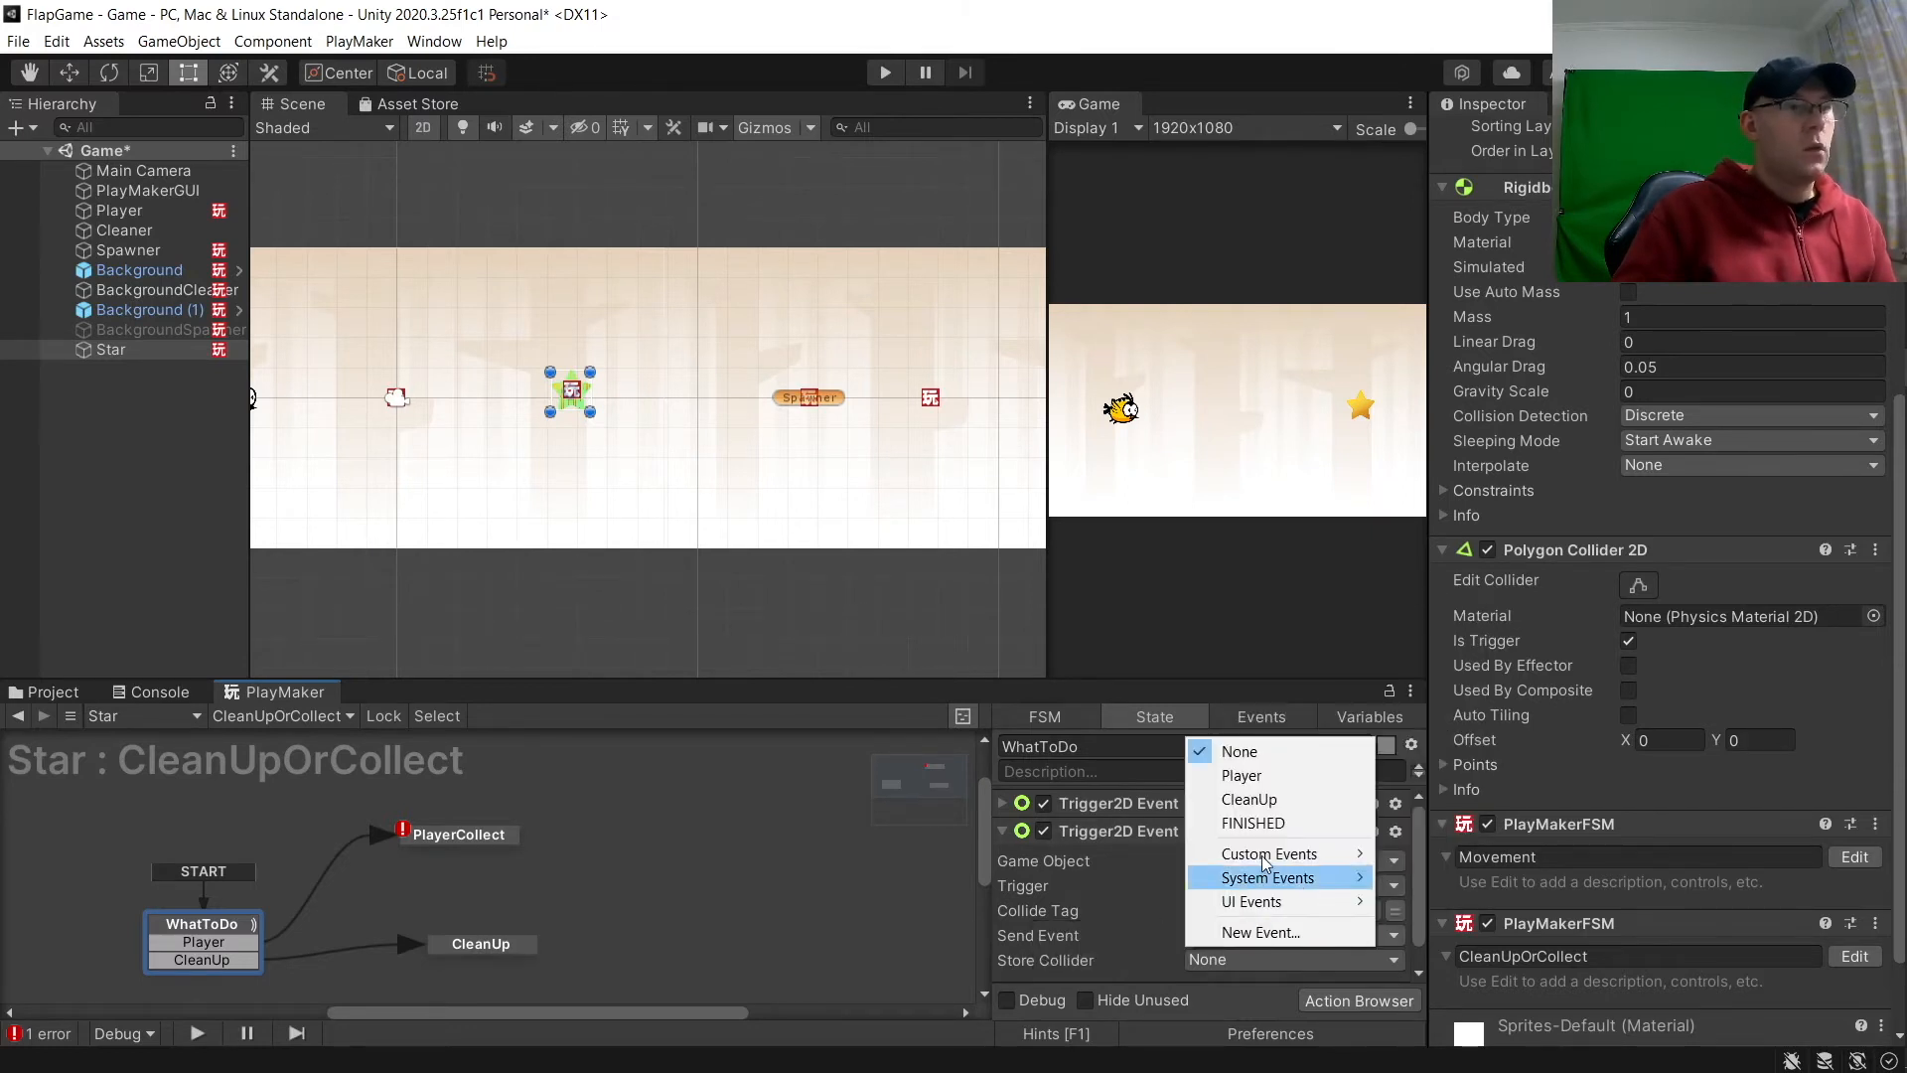
{"action": "left_click", "coordinate": [1261, 798]}
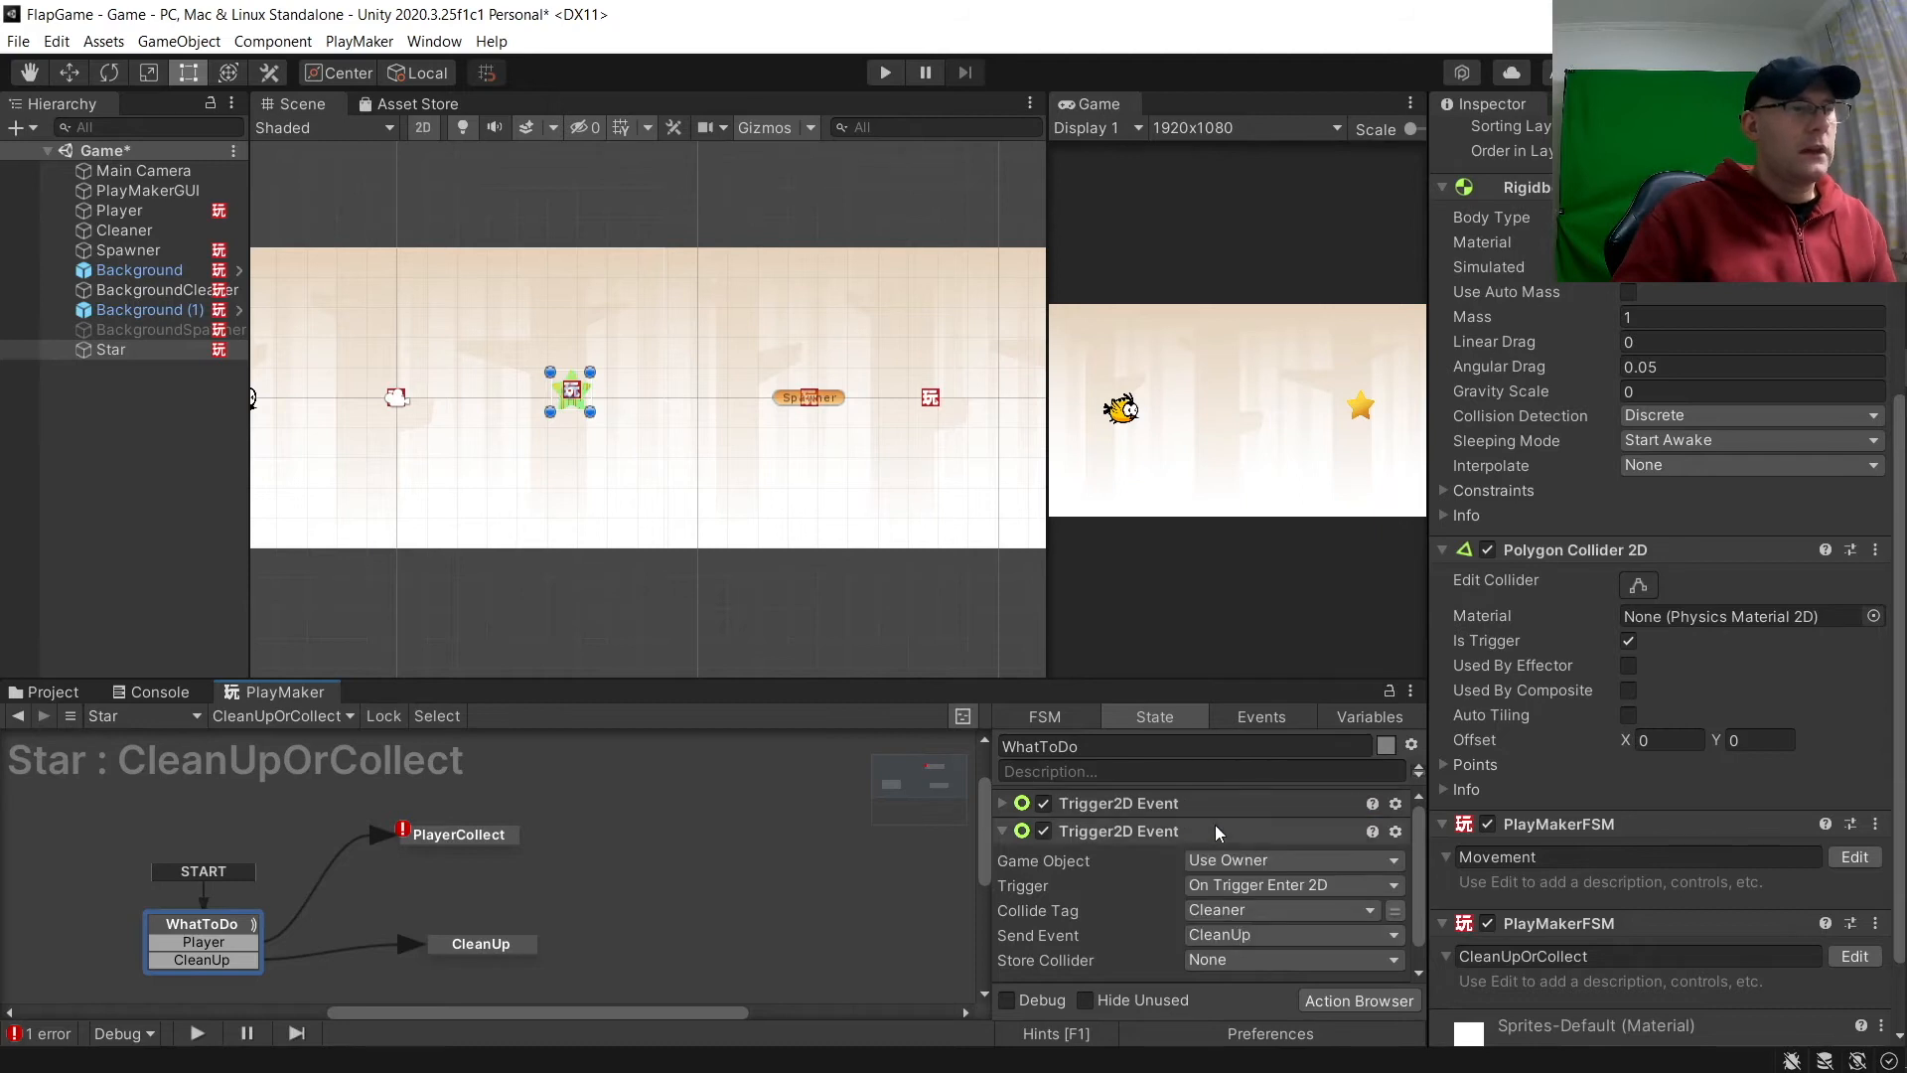
Step: In the PlayerCollect state, move Float Add above Destroy Self and make it add 10 to the global Score variable
{"action": "left_click", "coordinate": [474, 833]}
{"action": "left_click_drag", "start_coordinate": [1185, 916], "coordinate": [1177, 806]}
{"action": "left_click", "coordinate": [1247, 834]}
{"action": "mouse_move", "coordinate": [1249, 887]}
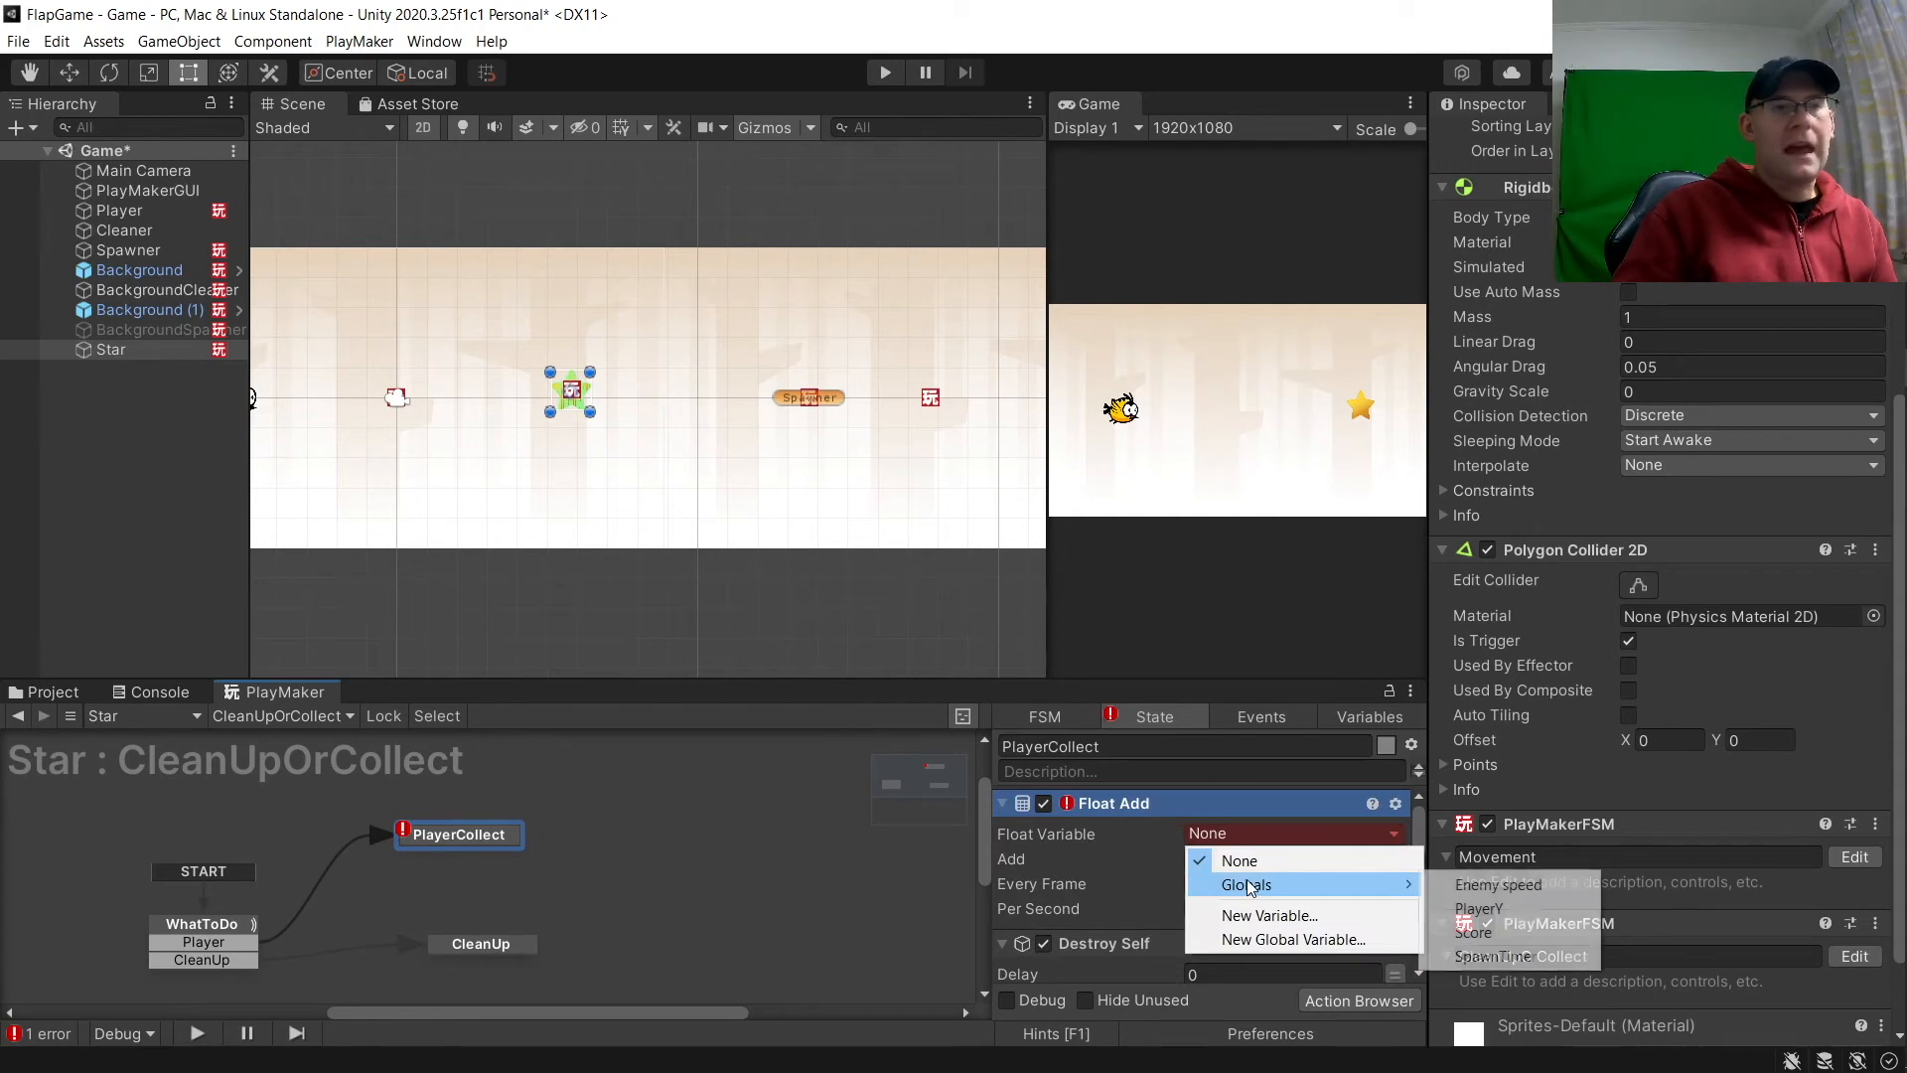
{"action": "left_click", "coordinate": [1473, 932]}
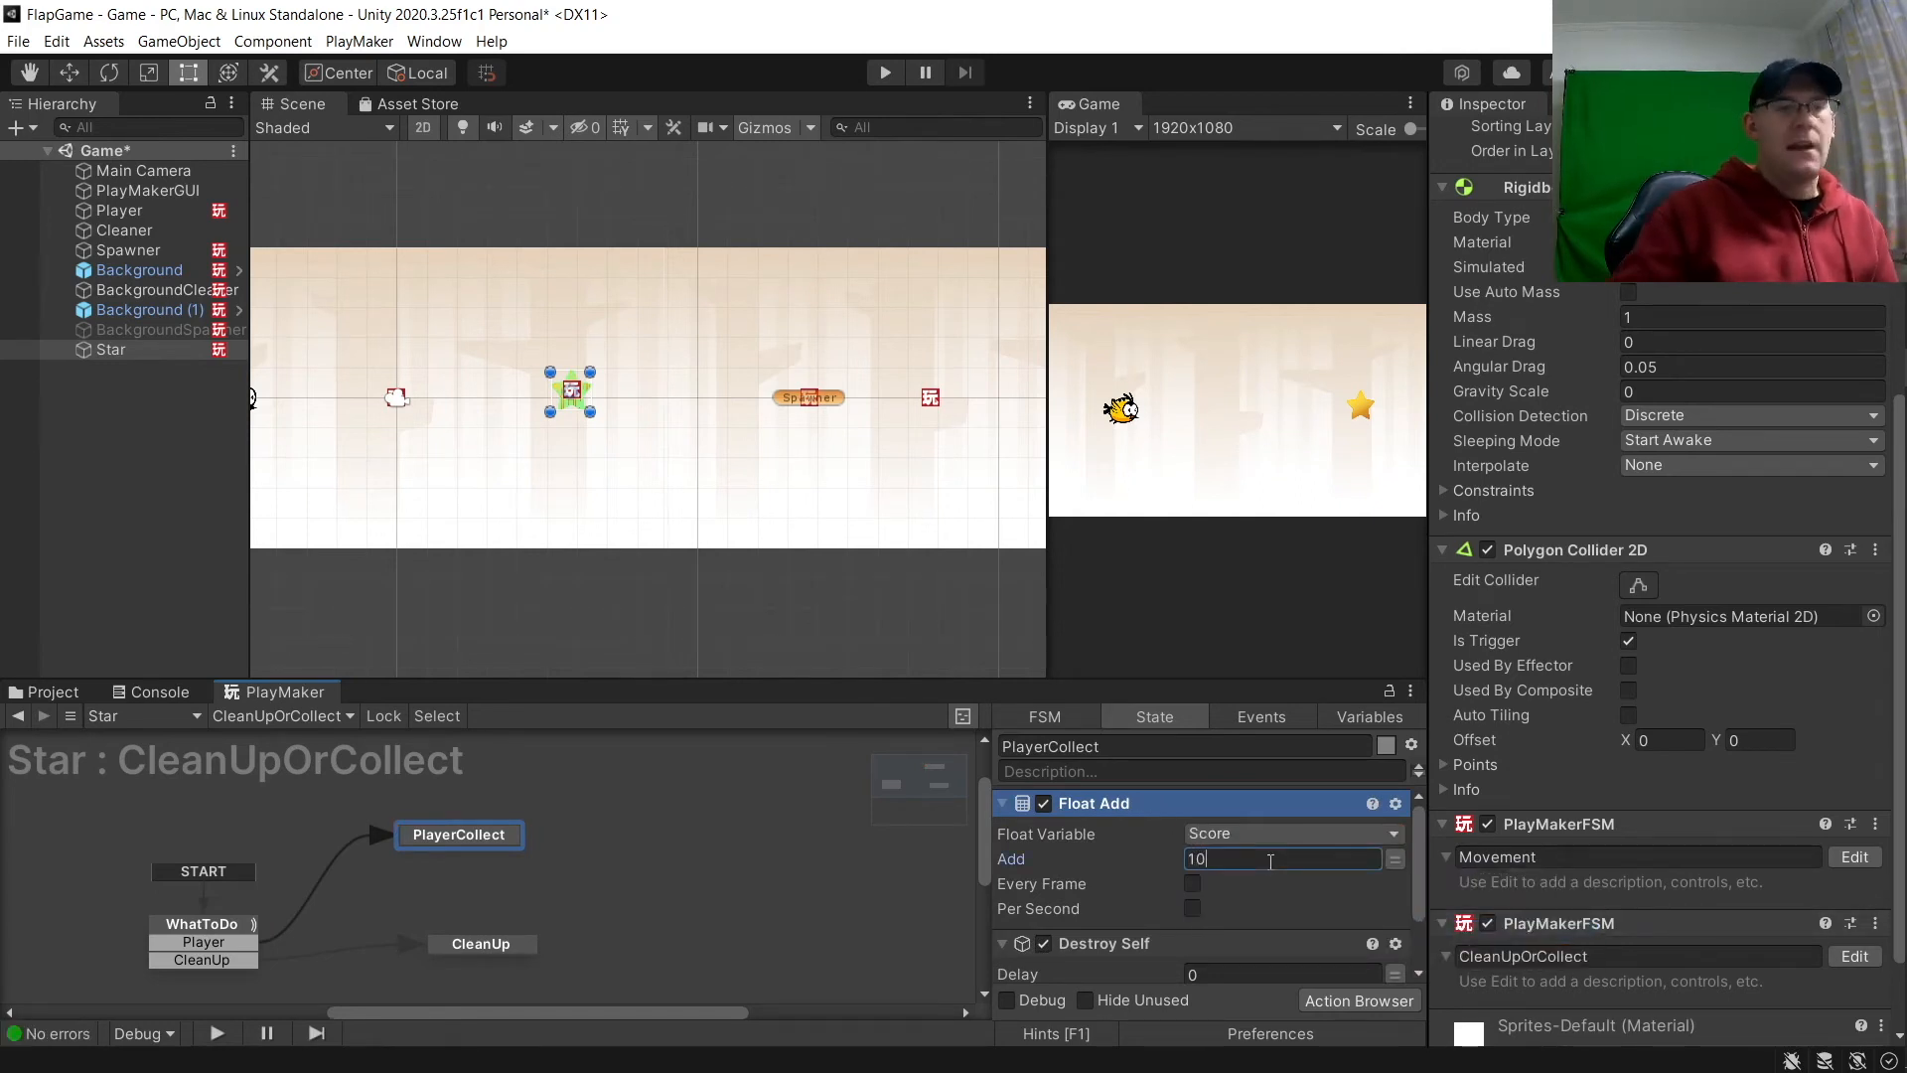
{"action": "left_click", "coordinate": [645, 862]}
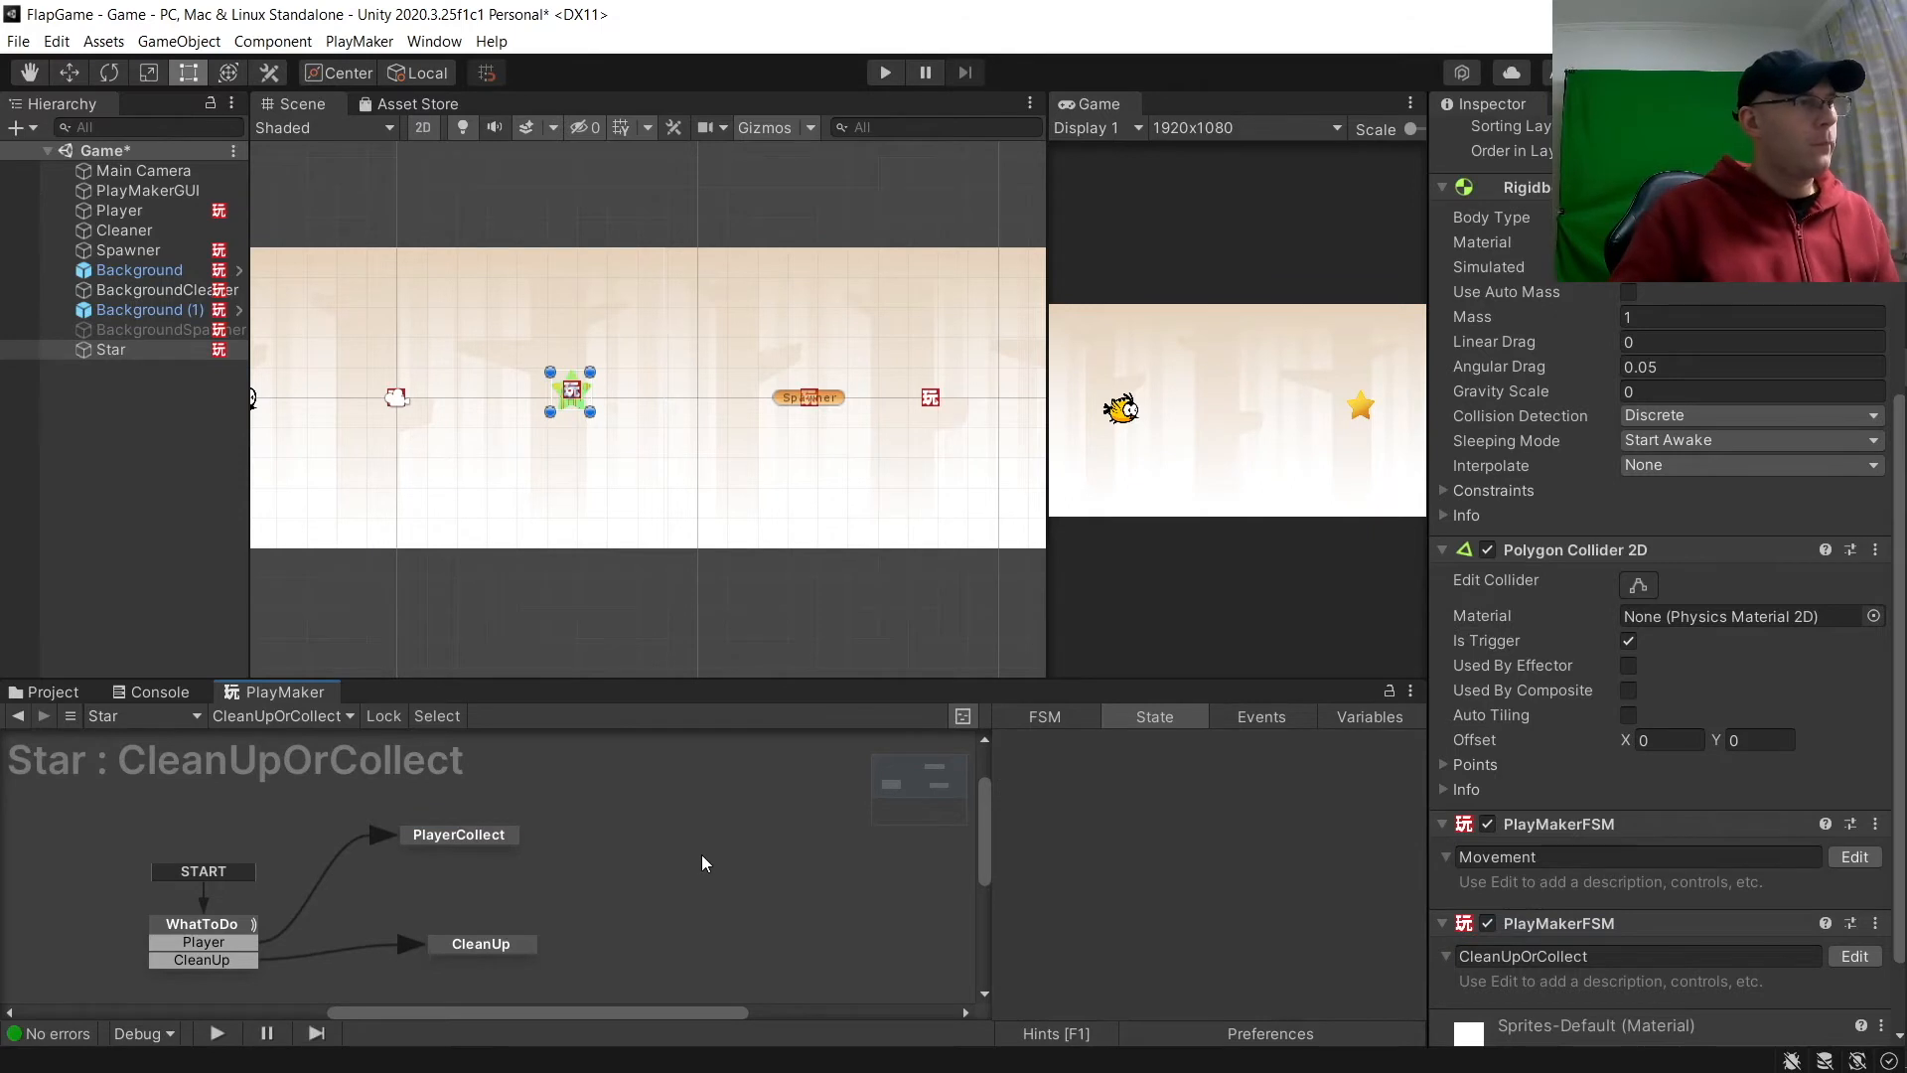
Step: Save the Star object as a prefab in the Prefabs folder and delete it from the scene
{"action": "left_click", "coordinate": [55, 692]}
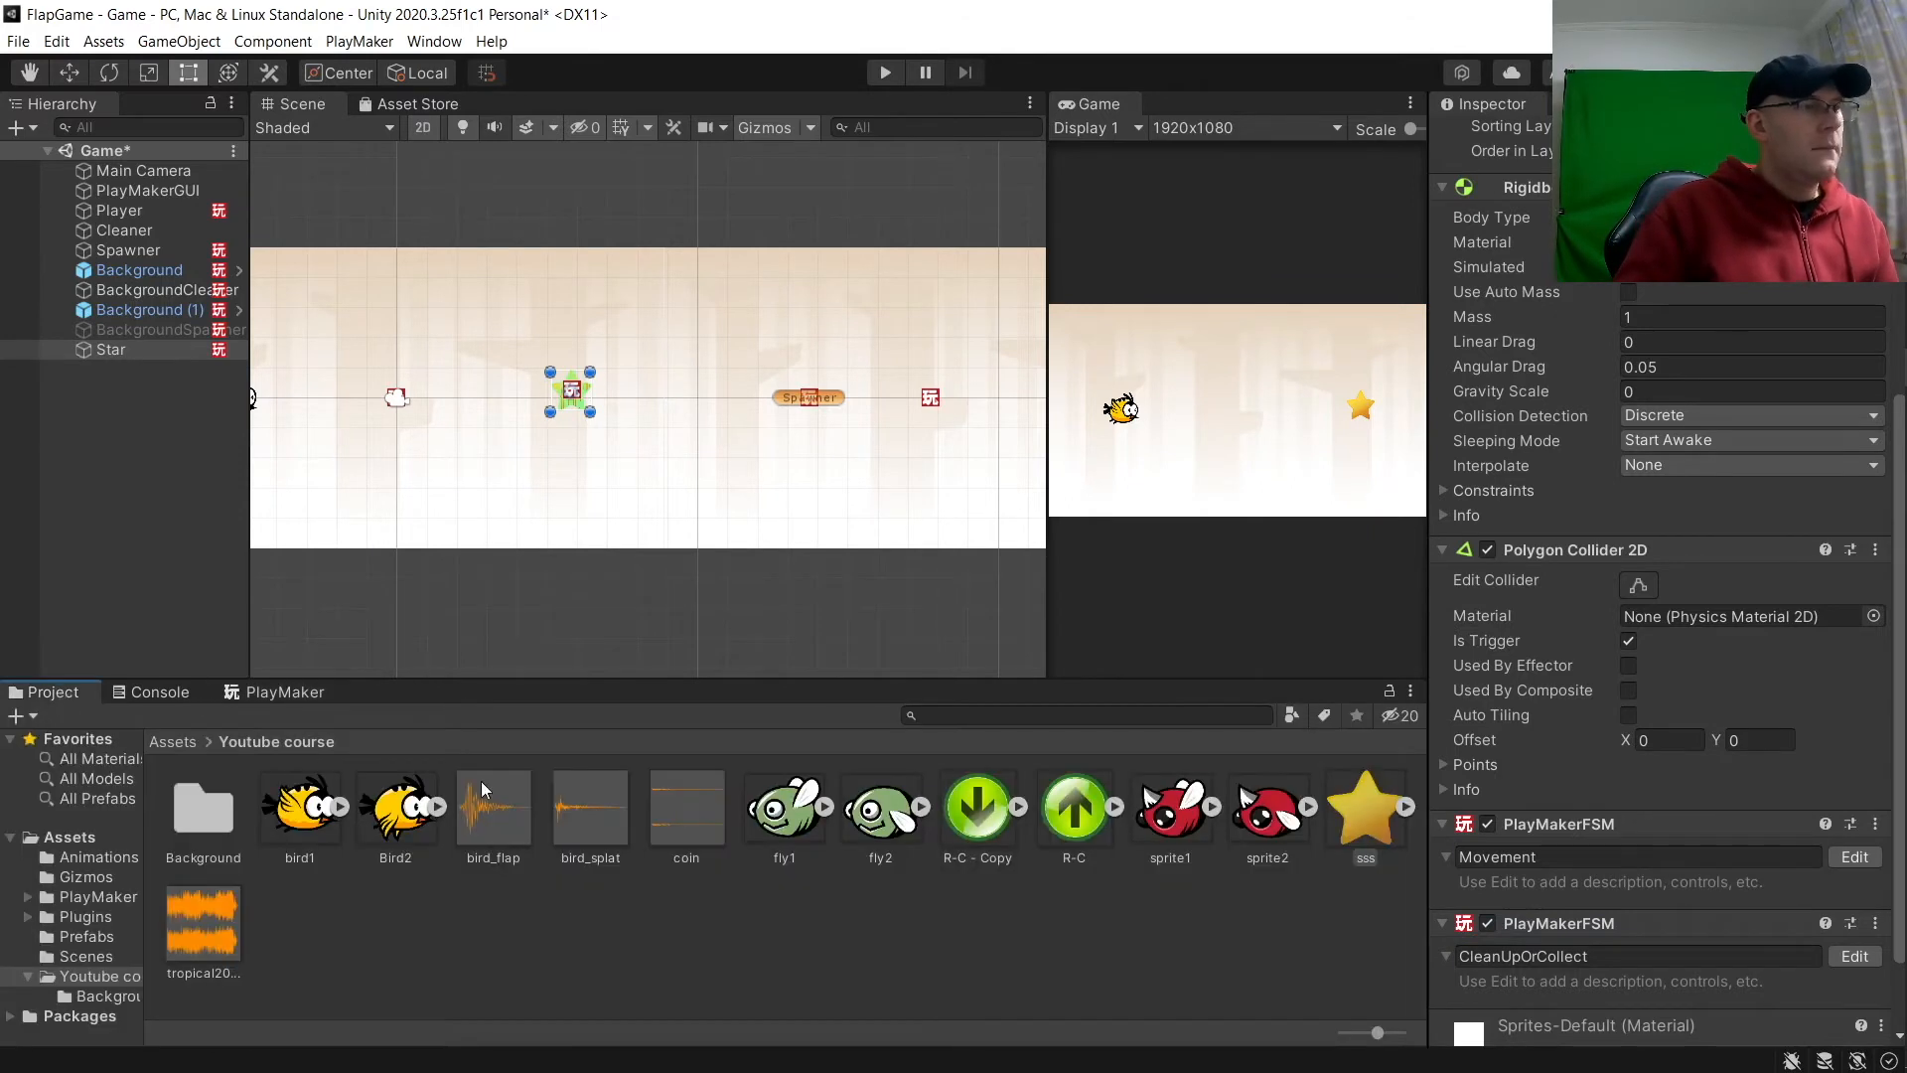
{"action": "left_click", "coordinate": [172, 742]}
{"action": "double_click", "coordinate": [574, 816]}
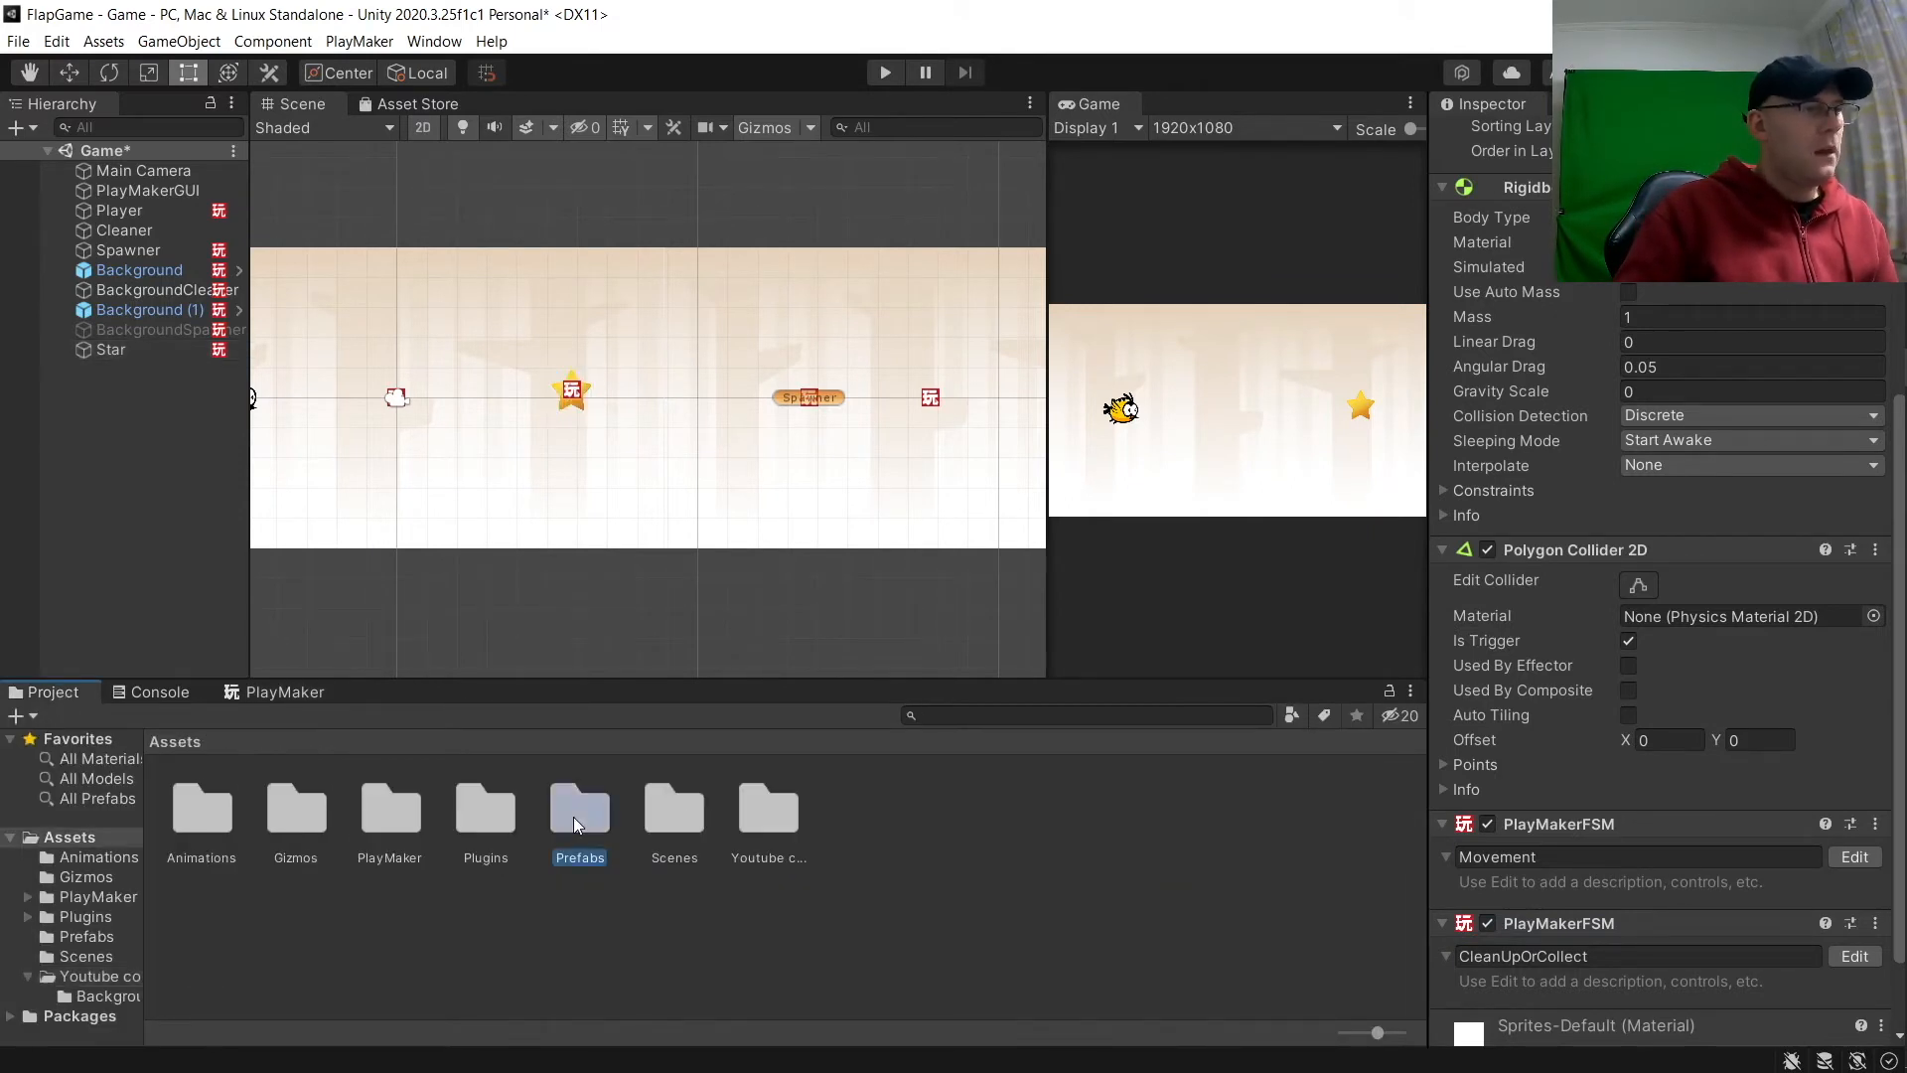
{"action": "left_click_drag", "start_coordinate": [119, 353], "coordinate": [395, 961]}
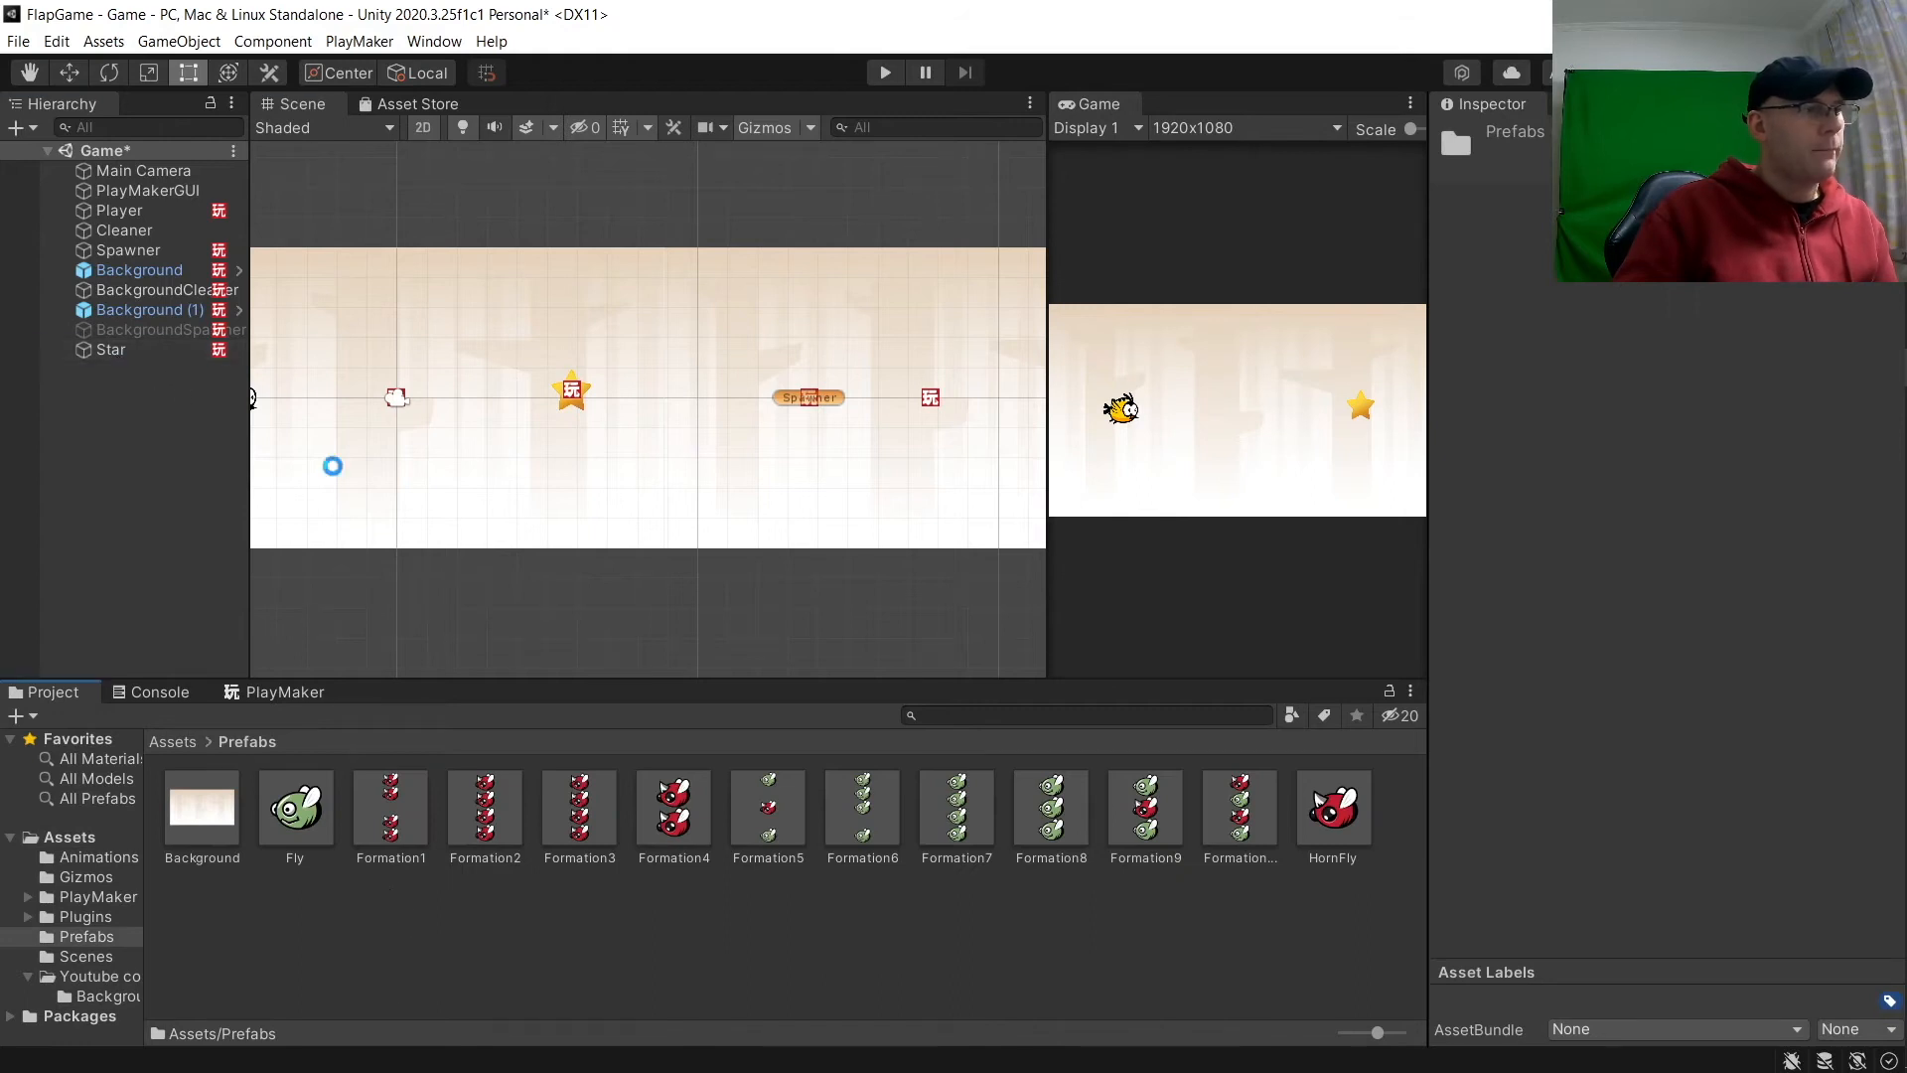
{"action": "left_click", "coordinate": [104, 353]}
{"action": "key", "text": "Delete"}
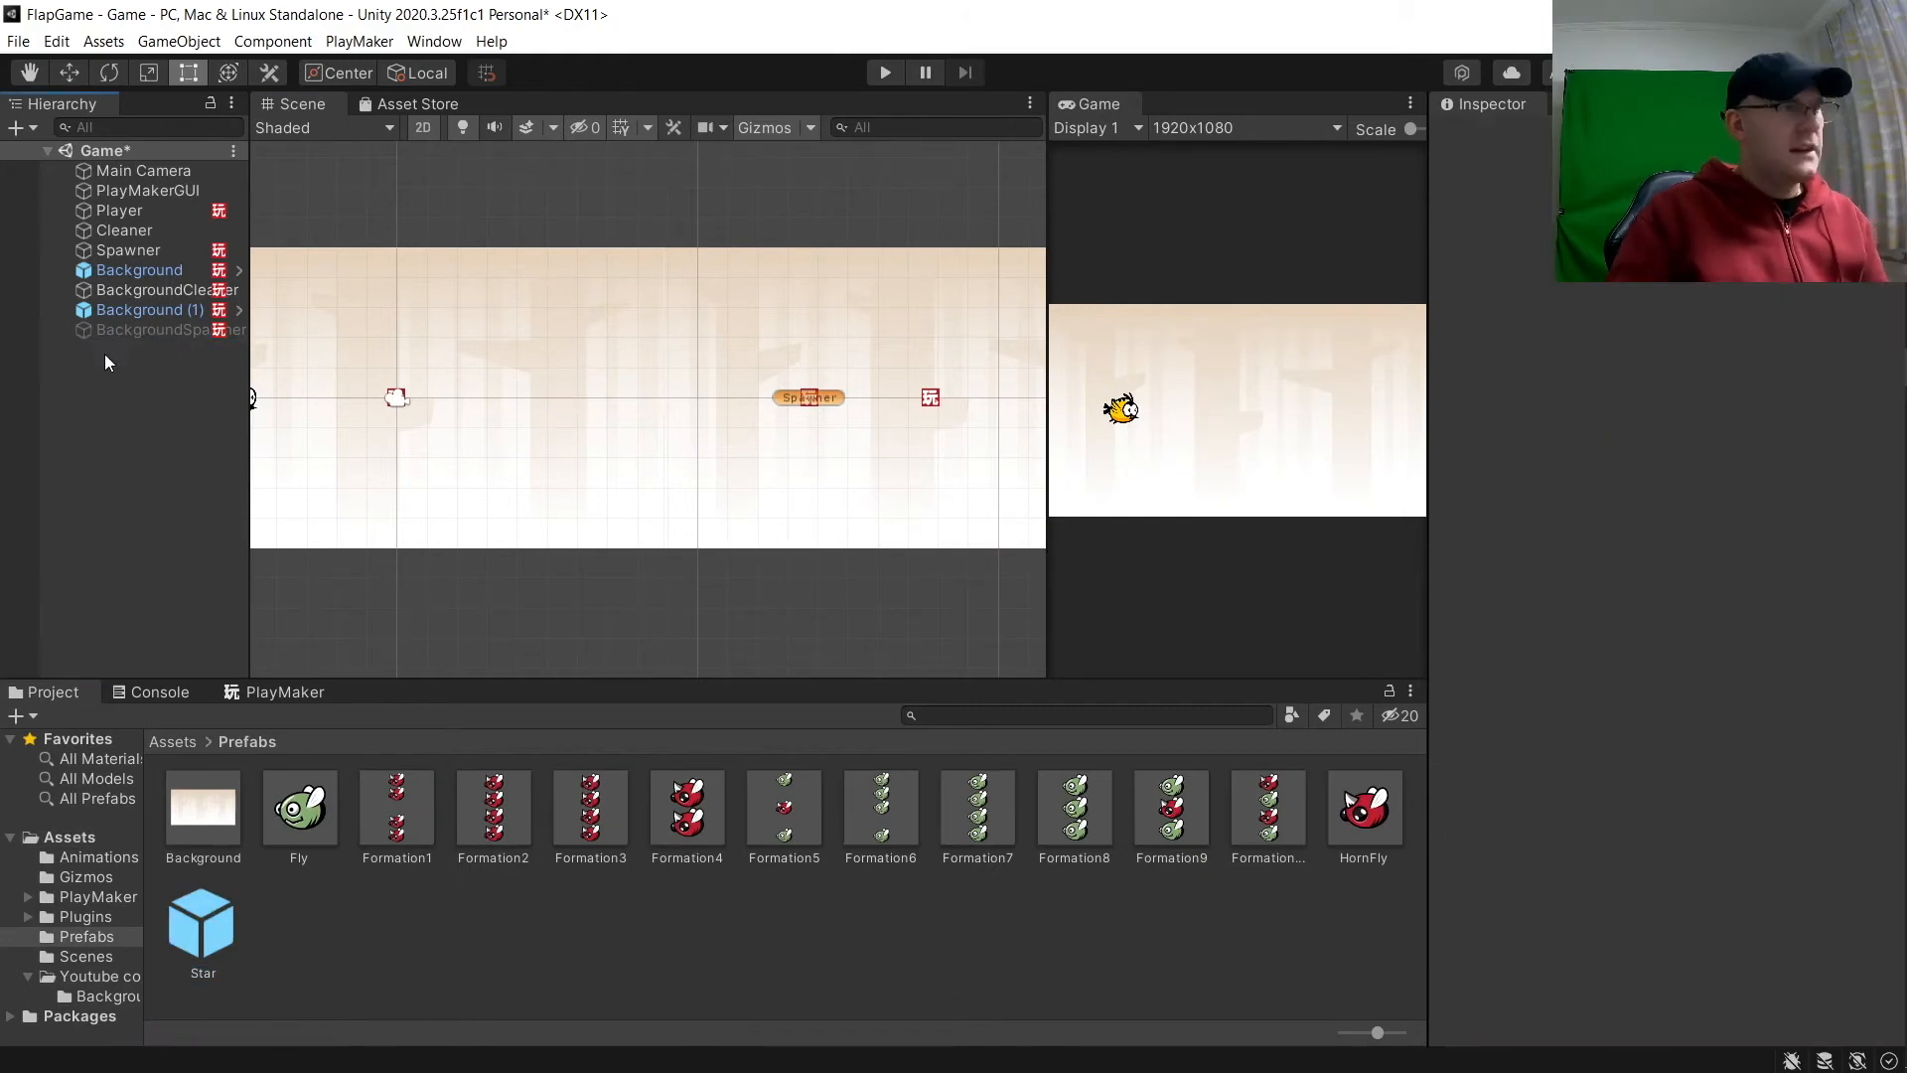
Step: Create an empty game object in the scene named StarSpawn
{"action": "right_click", "coordinate": [141, 387]}
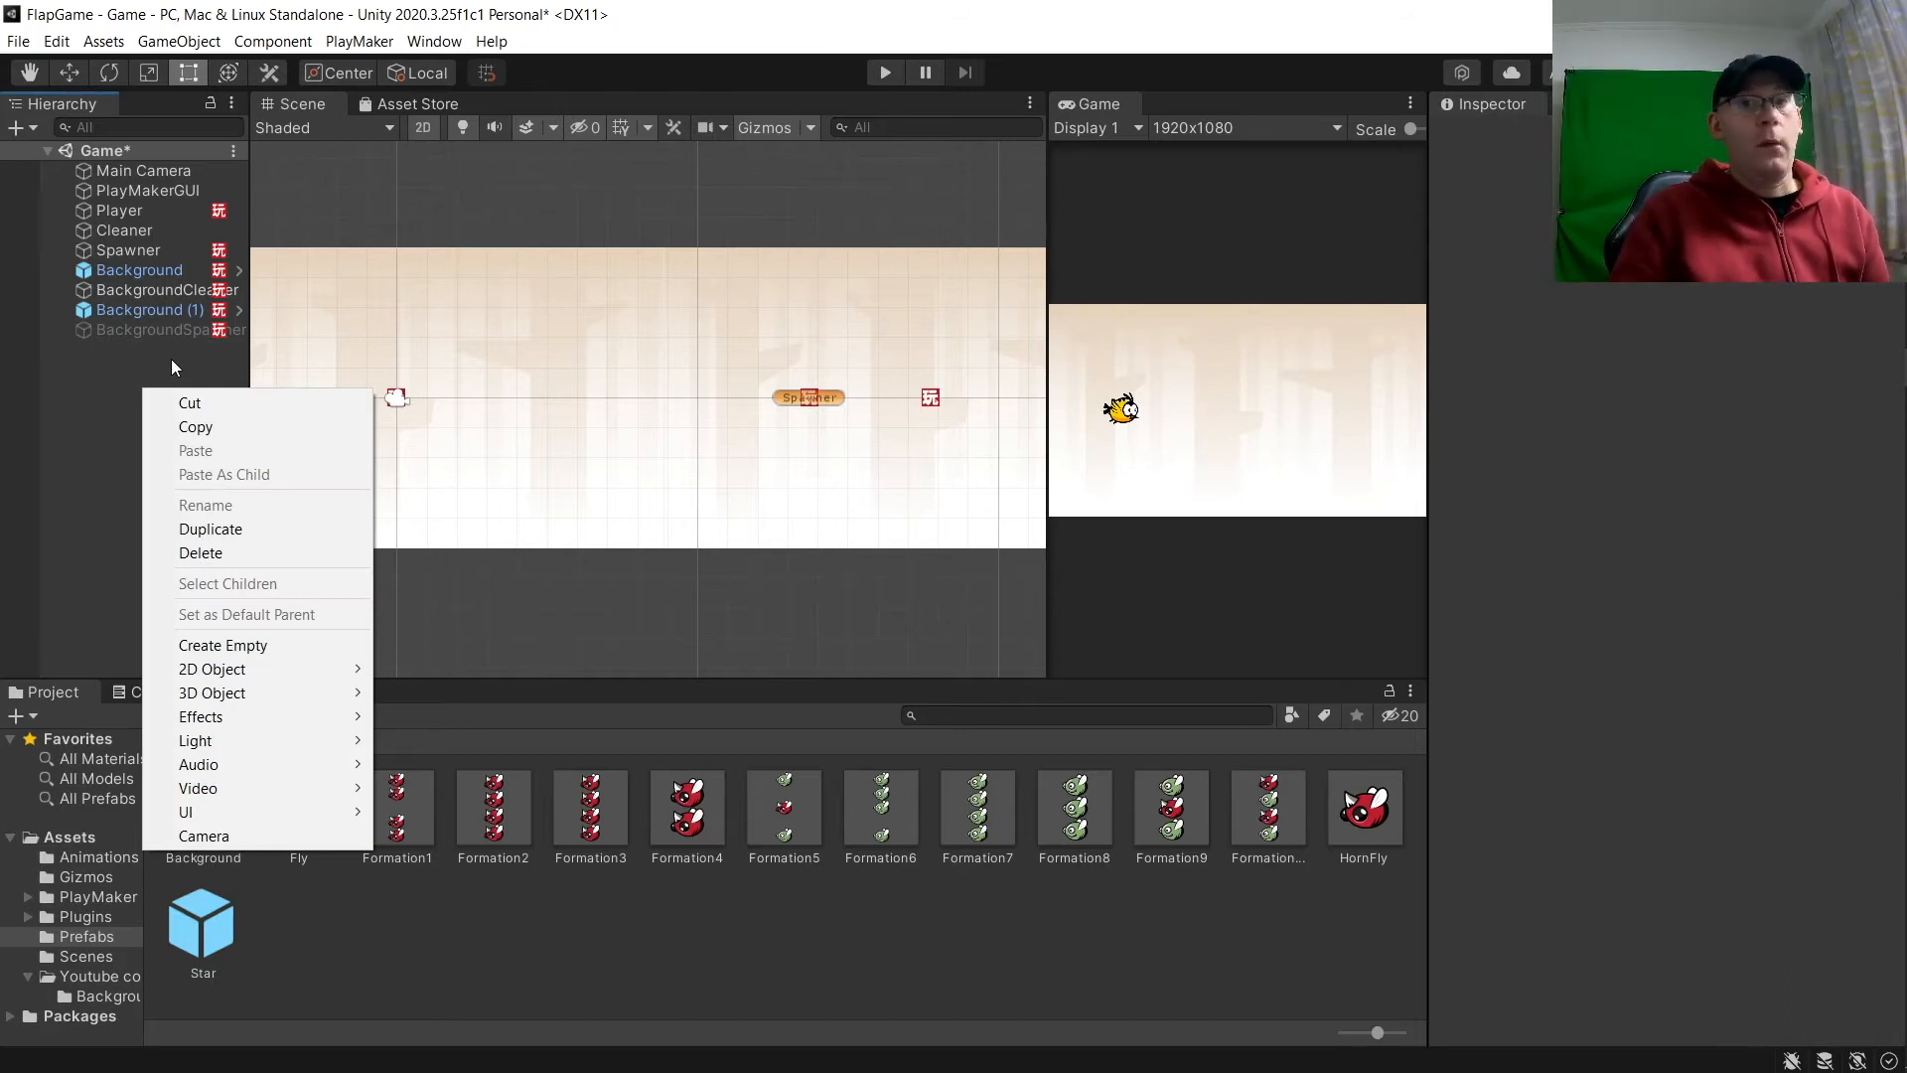
{"action": "left_click", "coordinate": [227, 644]}
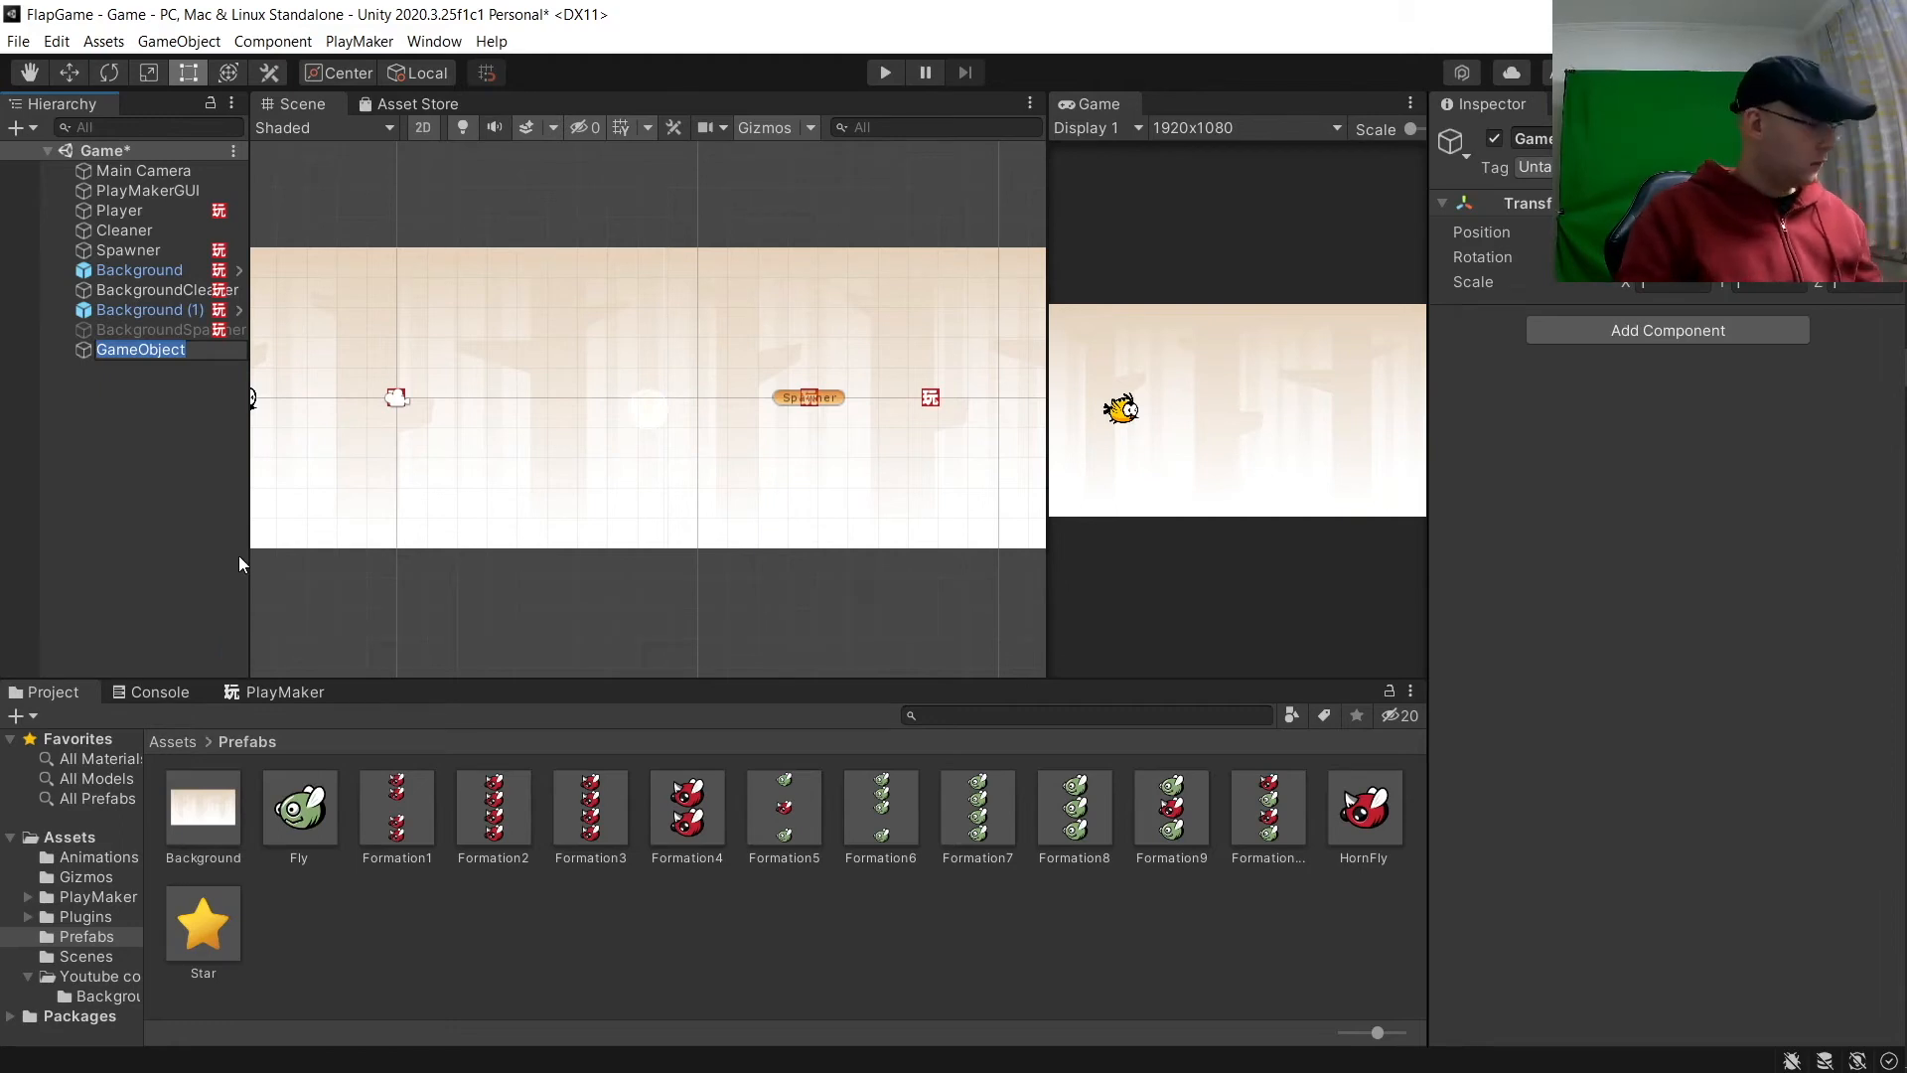
{"action": "type", "text": "StarSpawn"}
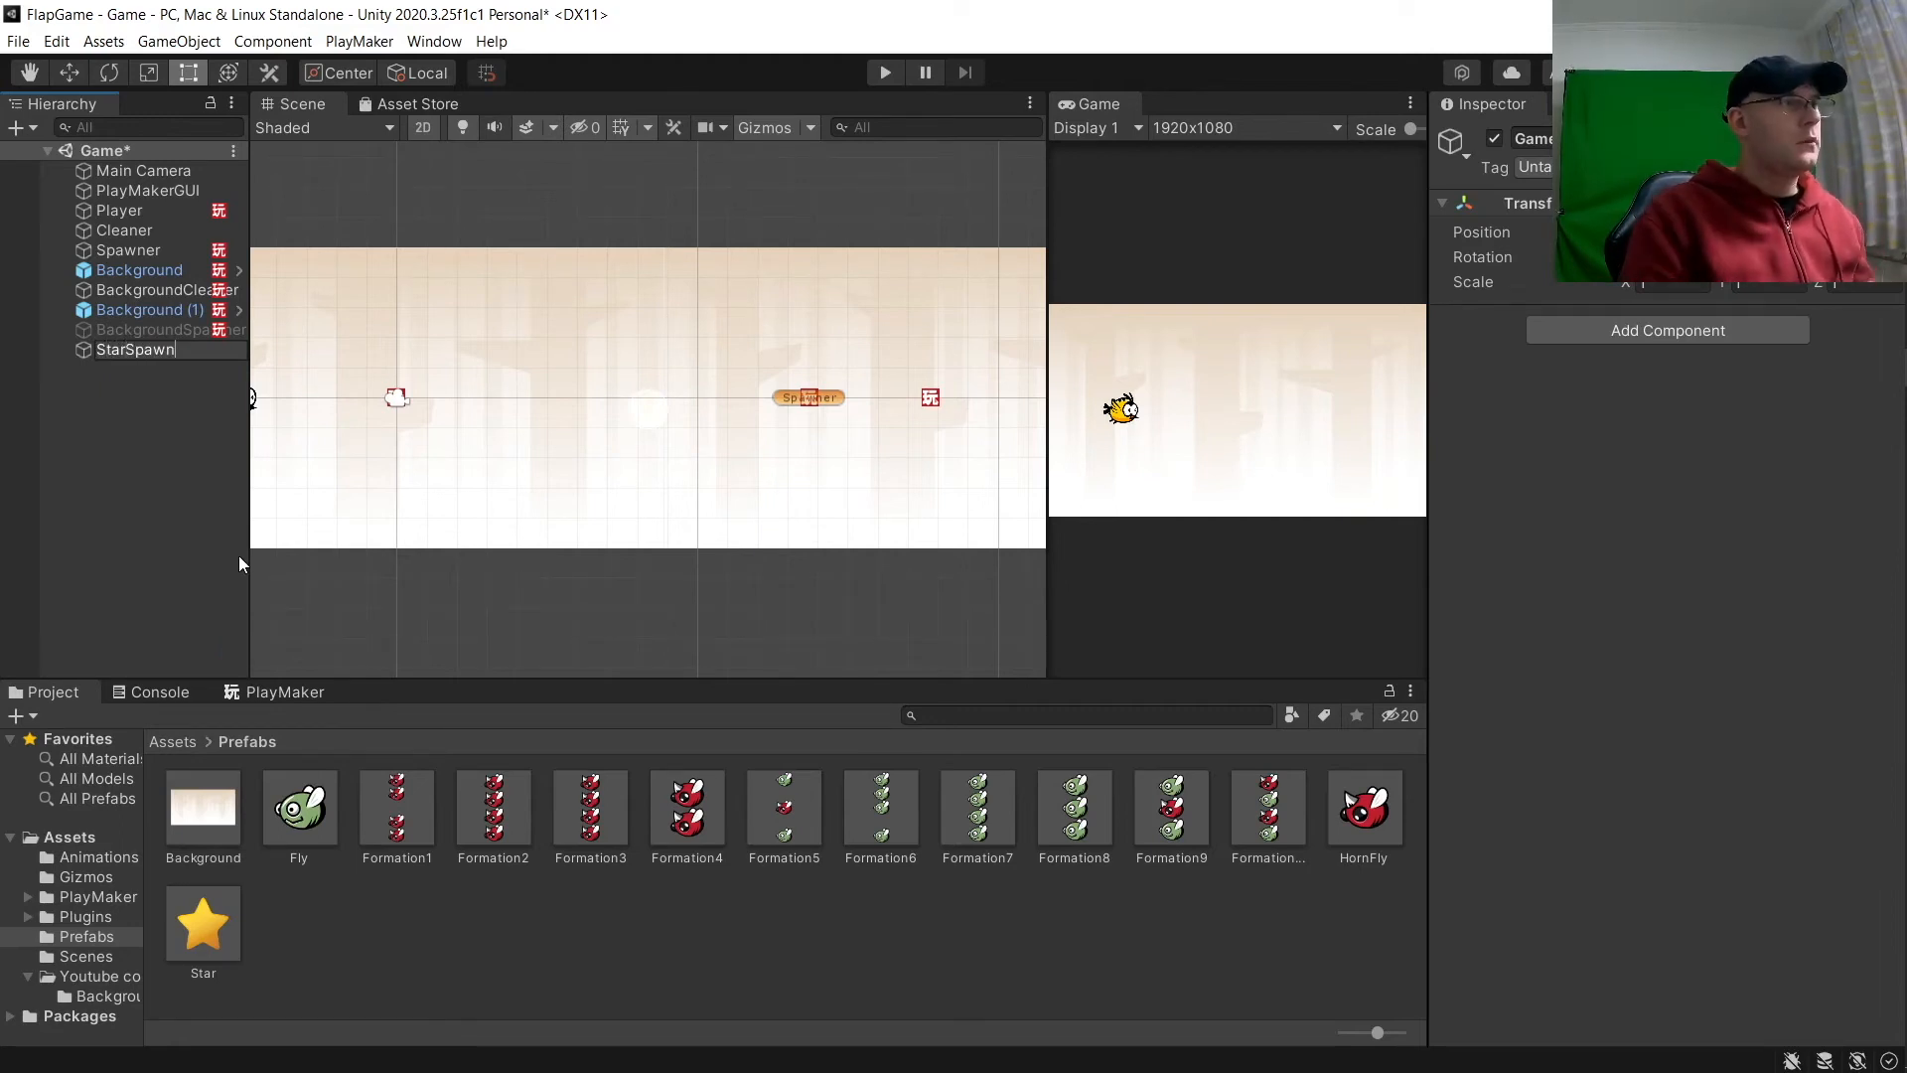
{"action": "key", "text": "Return"}
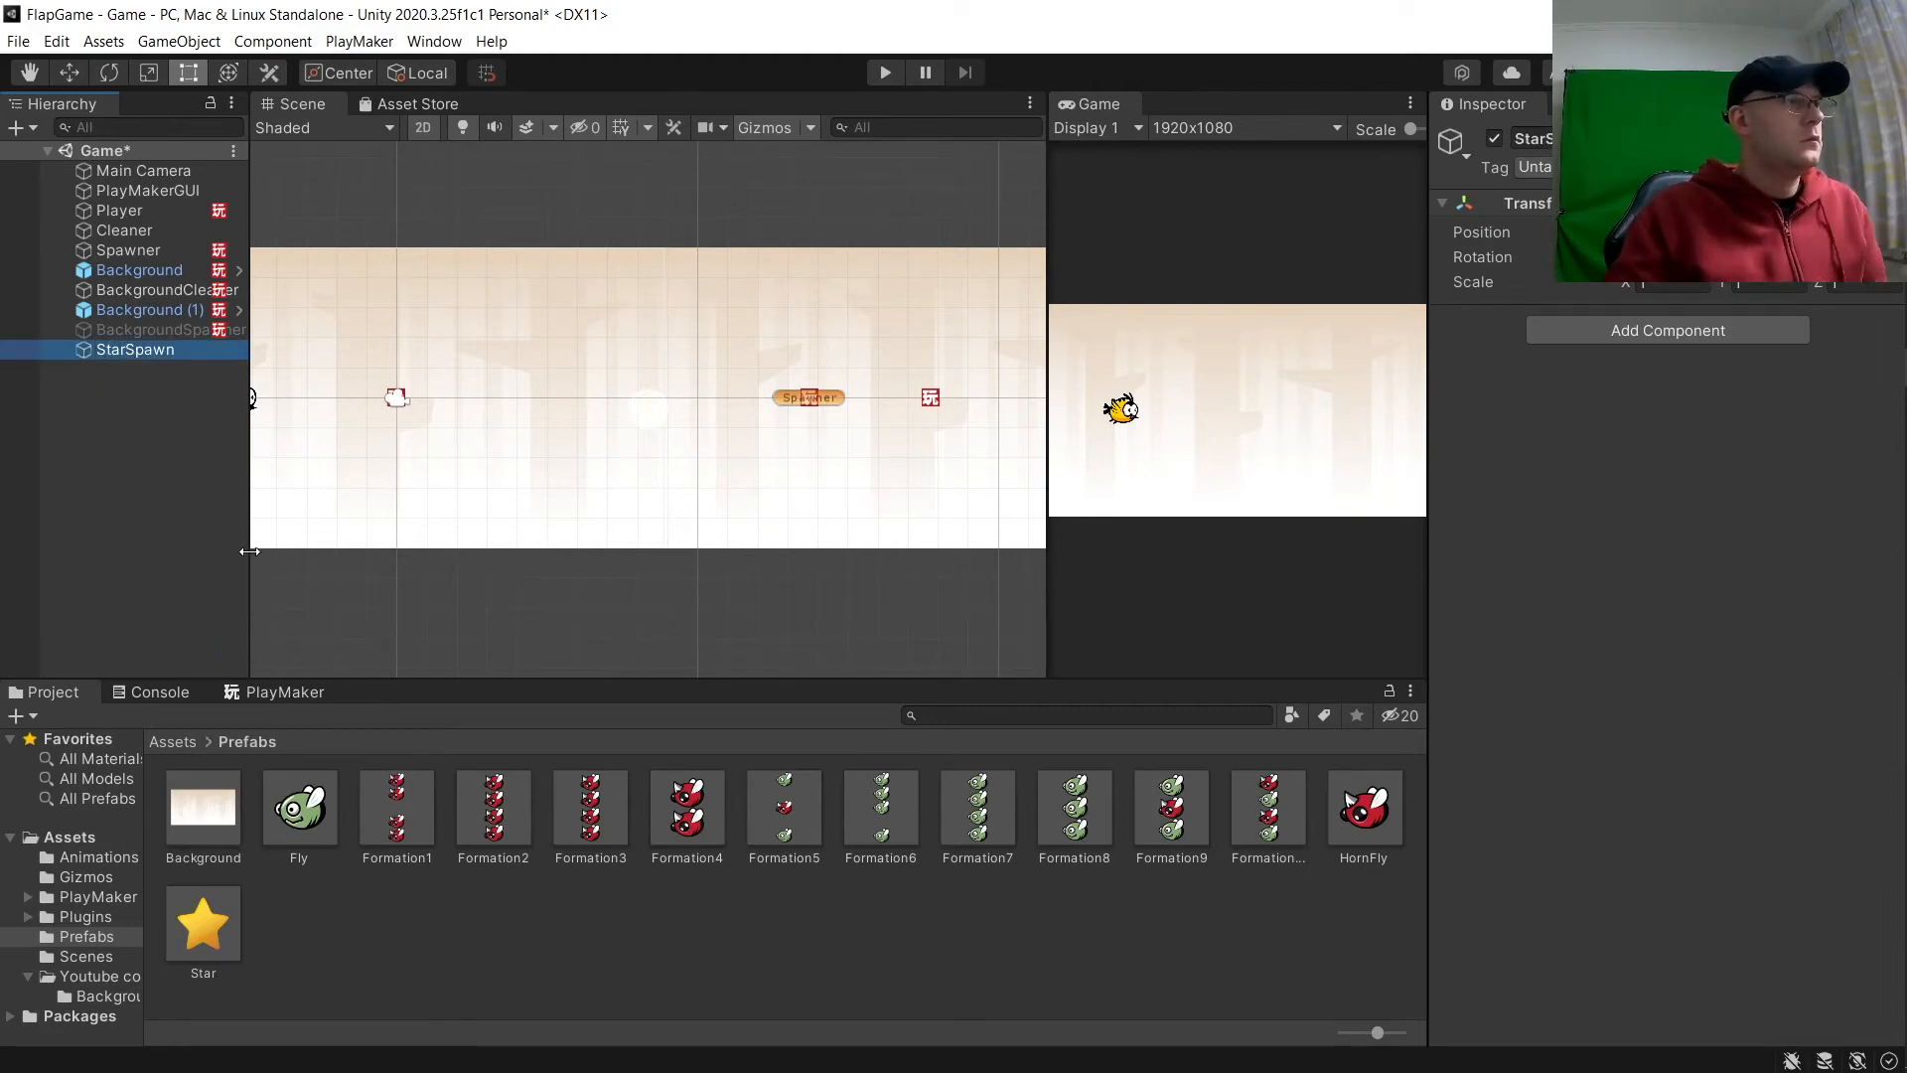
Step: Give the StarSpawn object an orange label icon
{"action": "scroll", "coordinate": [606, 473], "scroll_direction": "down", "scroll_amount": 6}
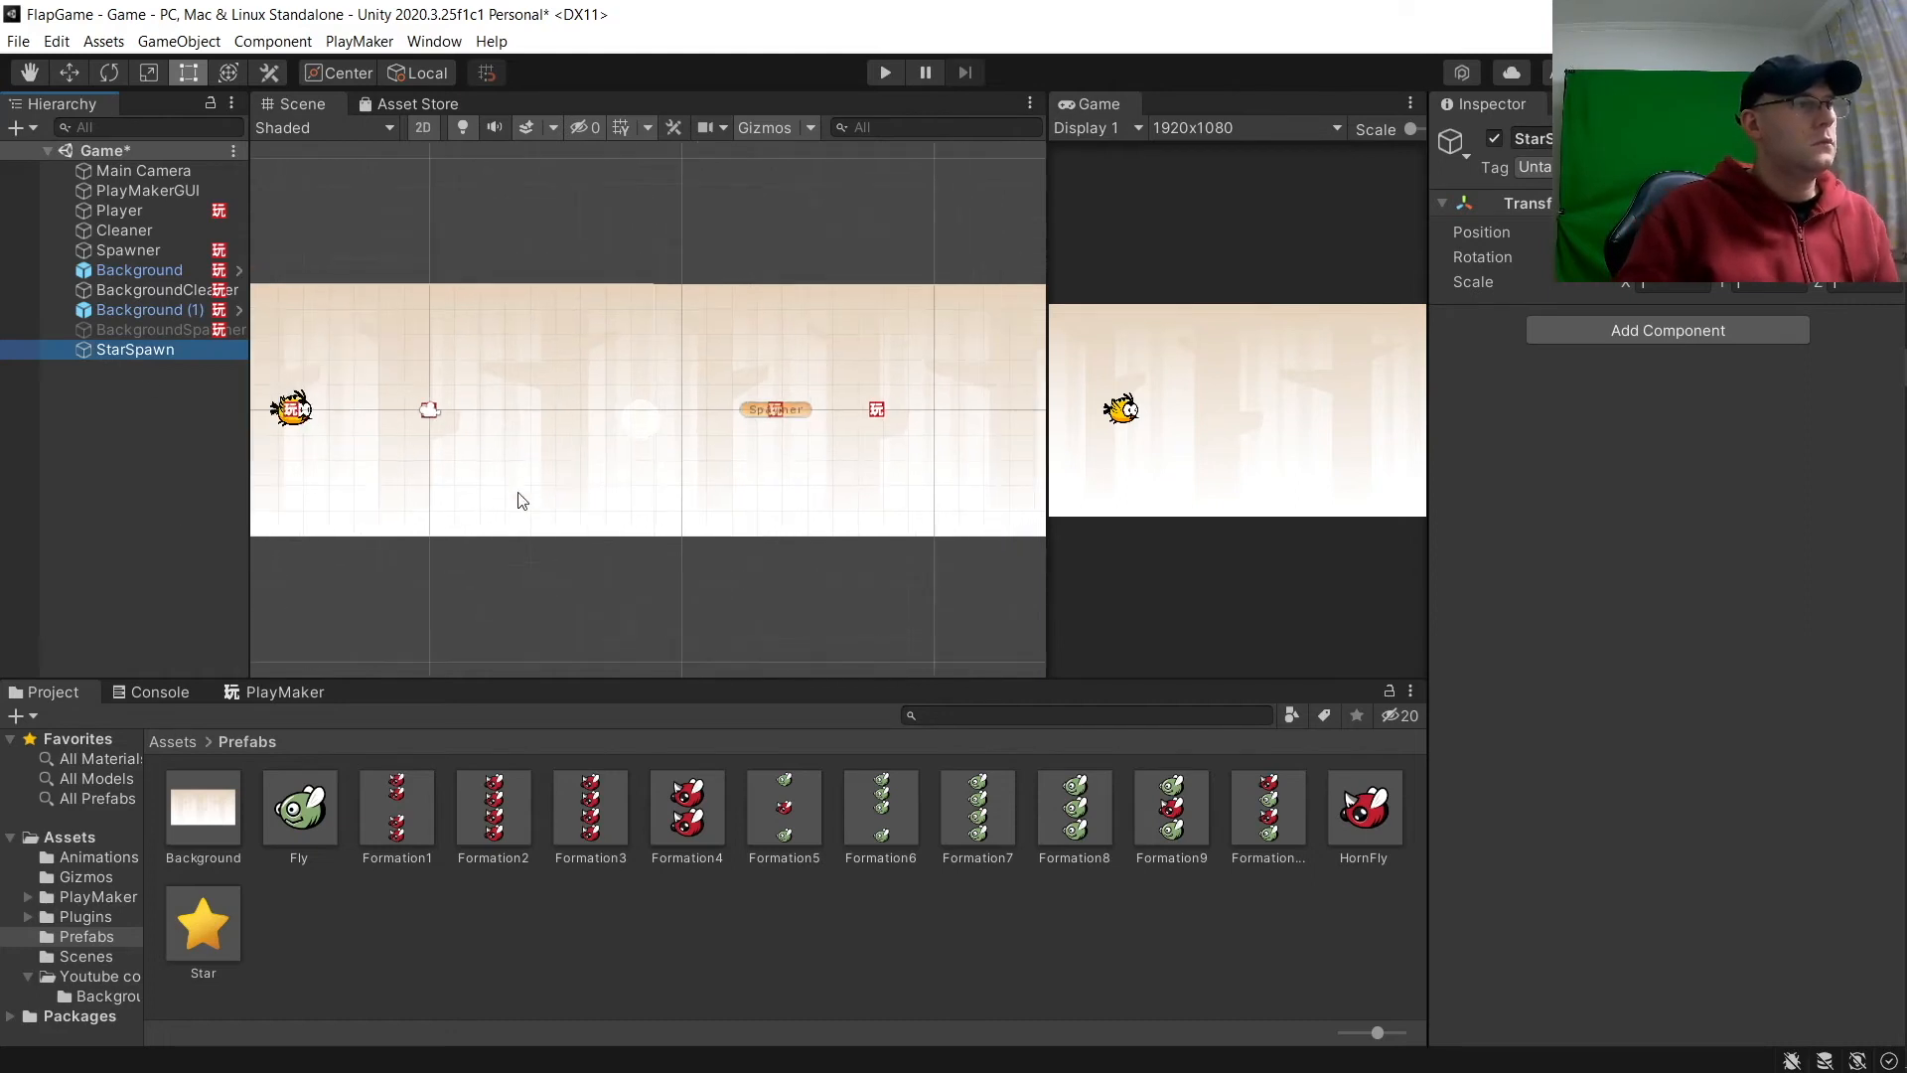
{"action": "middle_click_drag", "start_coordinate": [516, 499], "coordinate": [342, 519]}
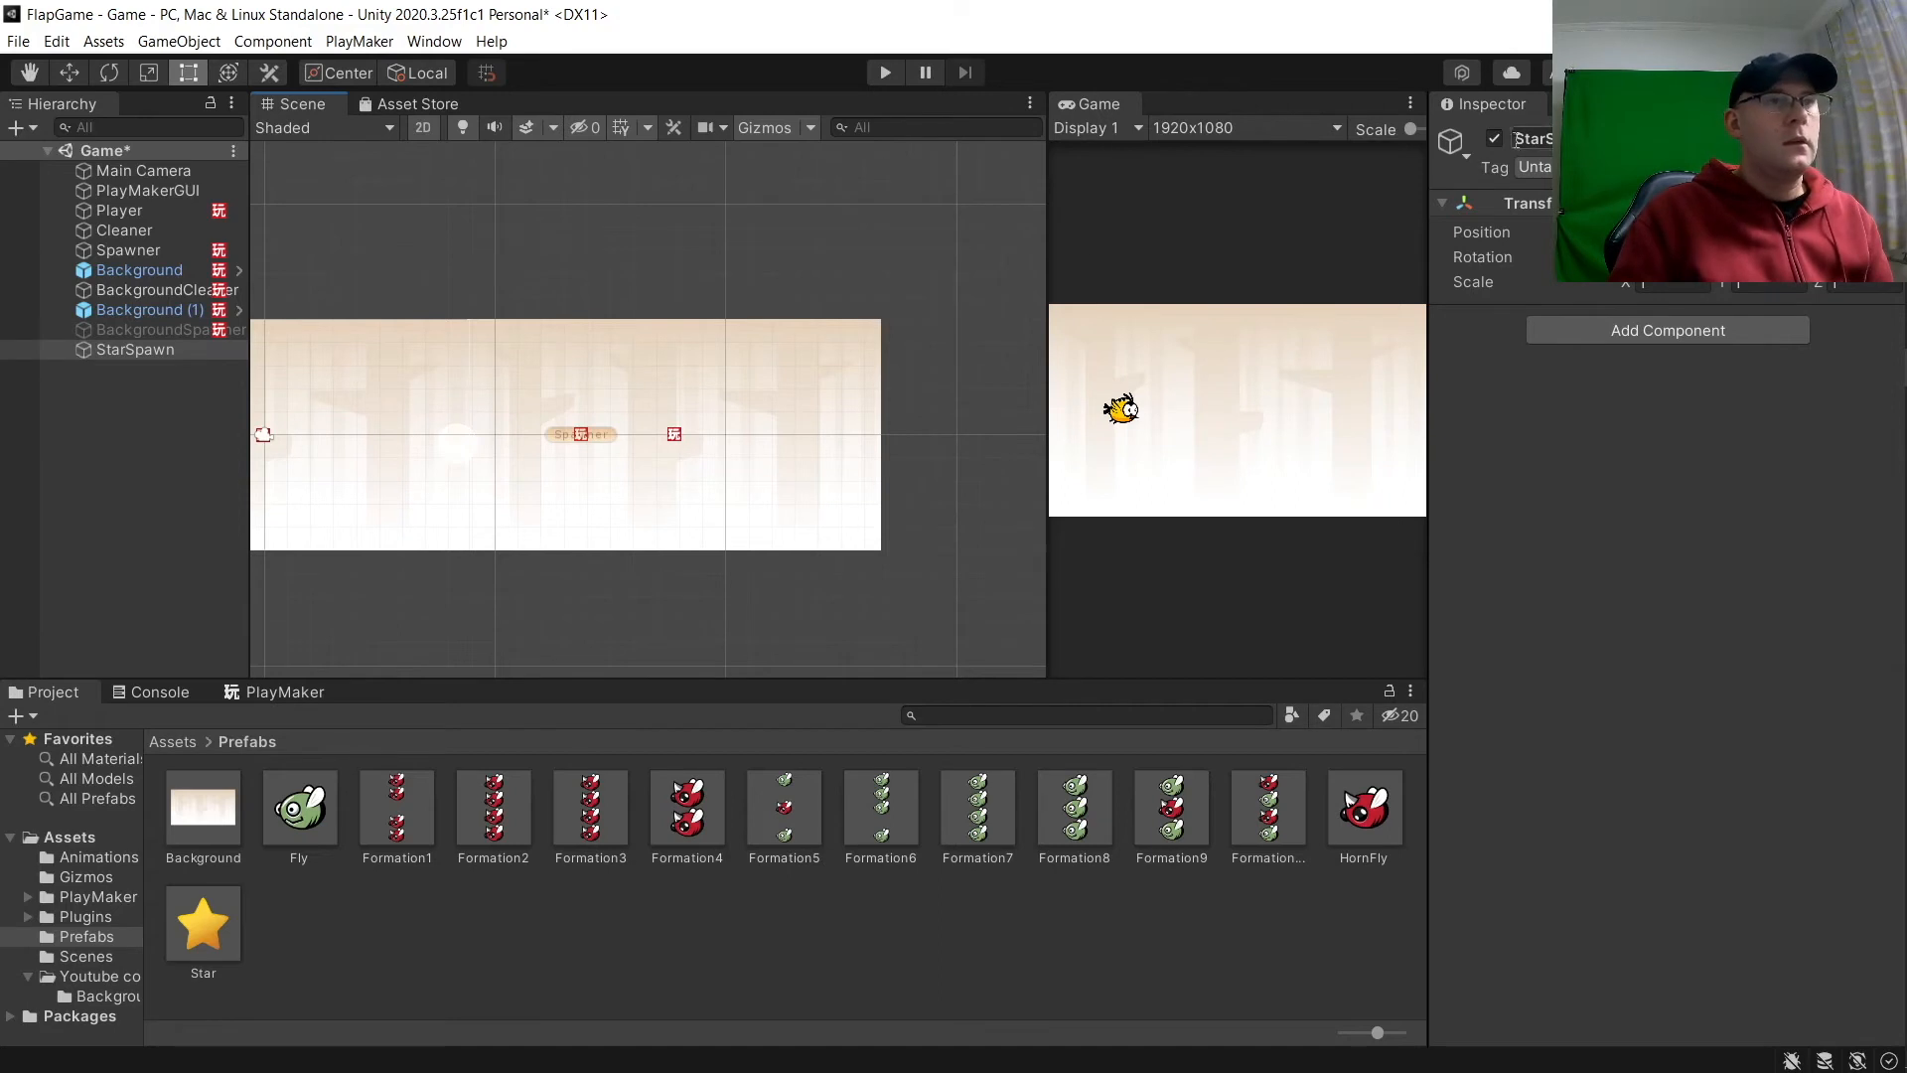
{"action": "left_click", "coordinate": [1451, 142]}
{"action": "left_click", "coordinate": [1498, 228]}
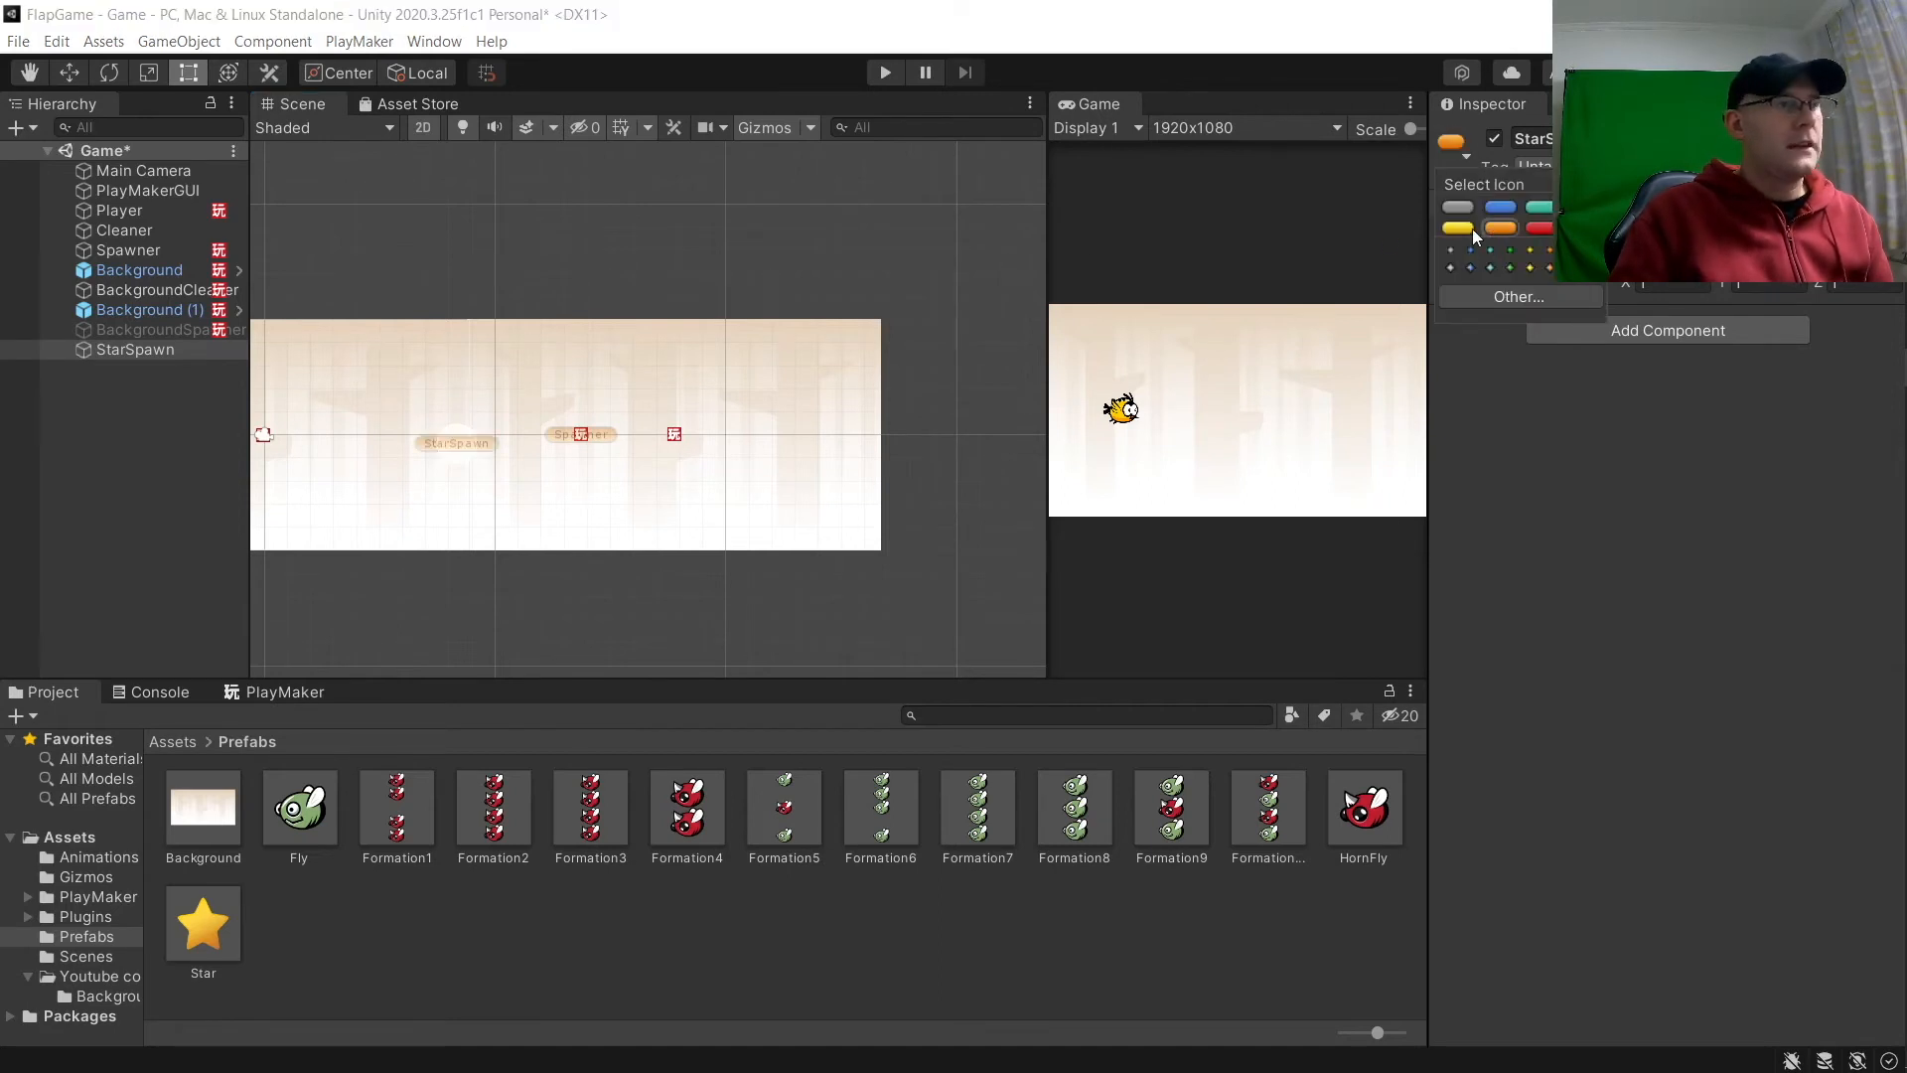
Step: Move StarSpawn horizontally along the X axis to line up with the Spawner object
{"action": "left_click", "coordinate": [110, 348]}
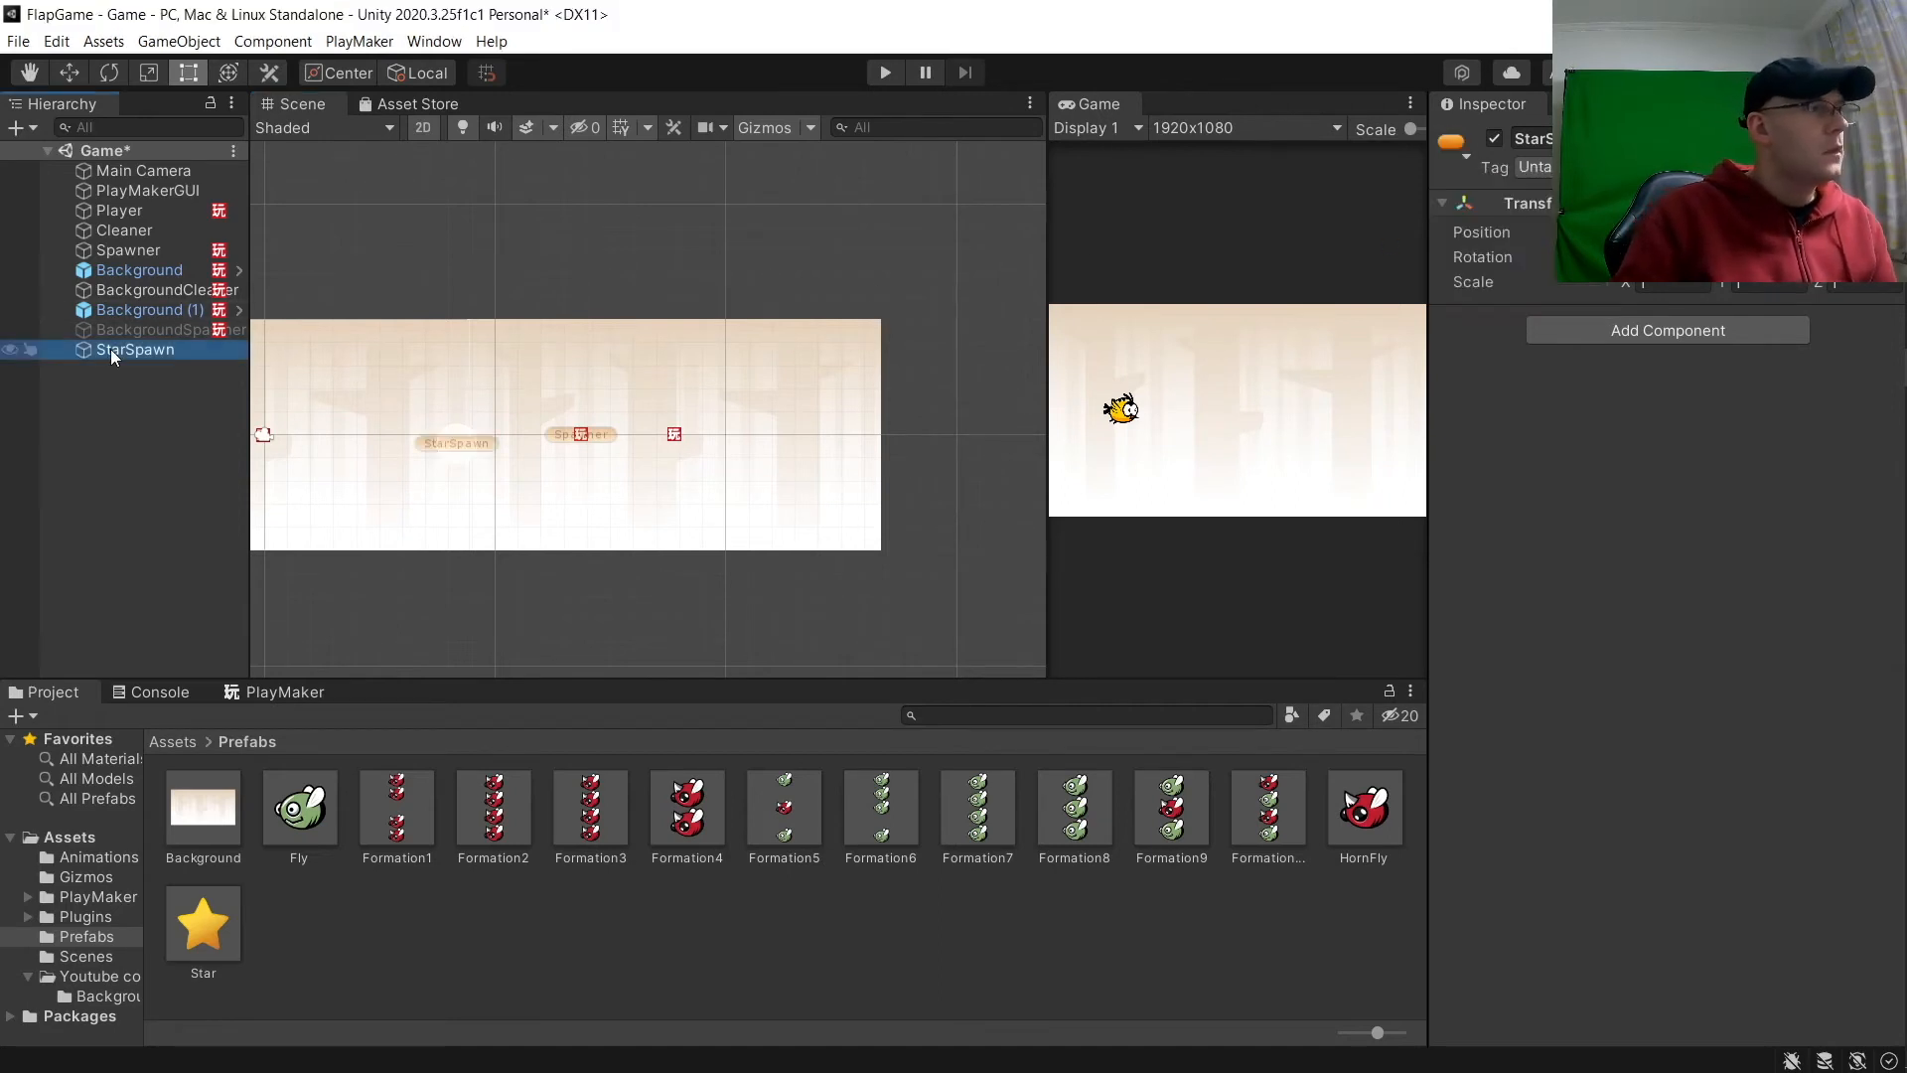
{"action": "middle_click_drag", "start_coordinate": [440, 407], "coordinate": [689, 392]}
{"action": "scroll", "coordinate": [688, 391], "scroll_direction": "up", "scroll_amount": 1}
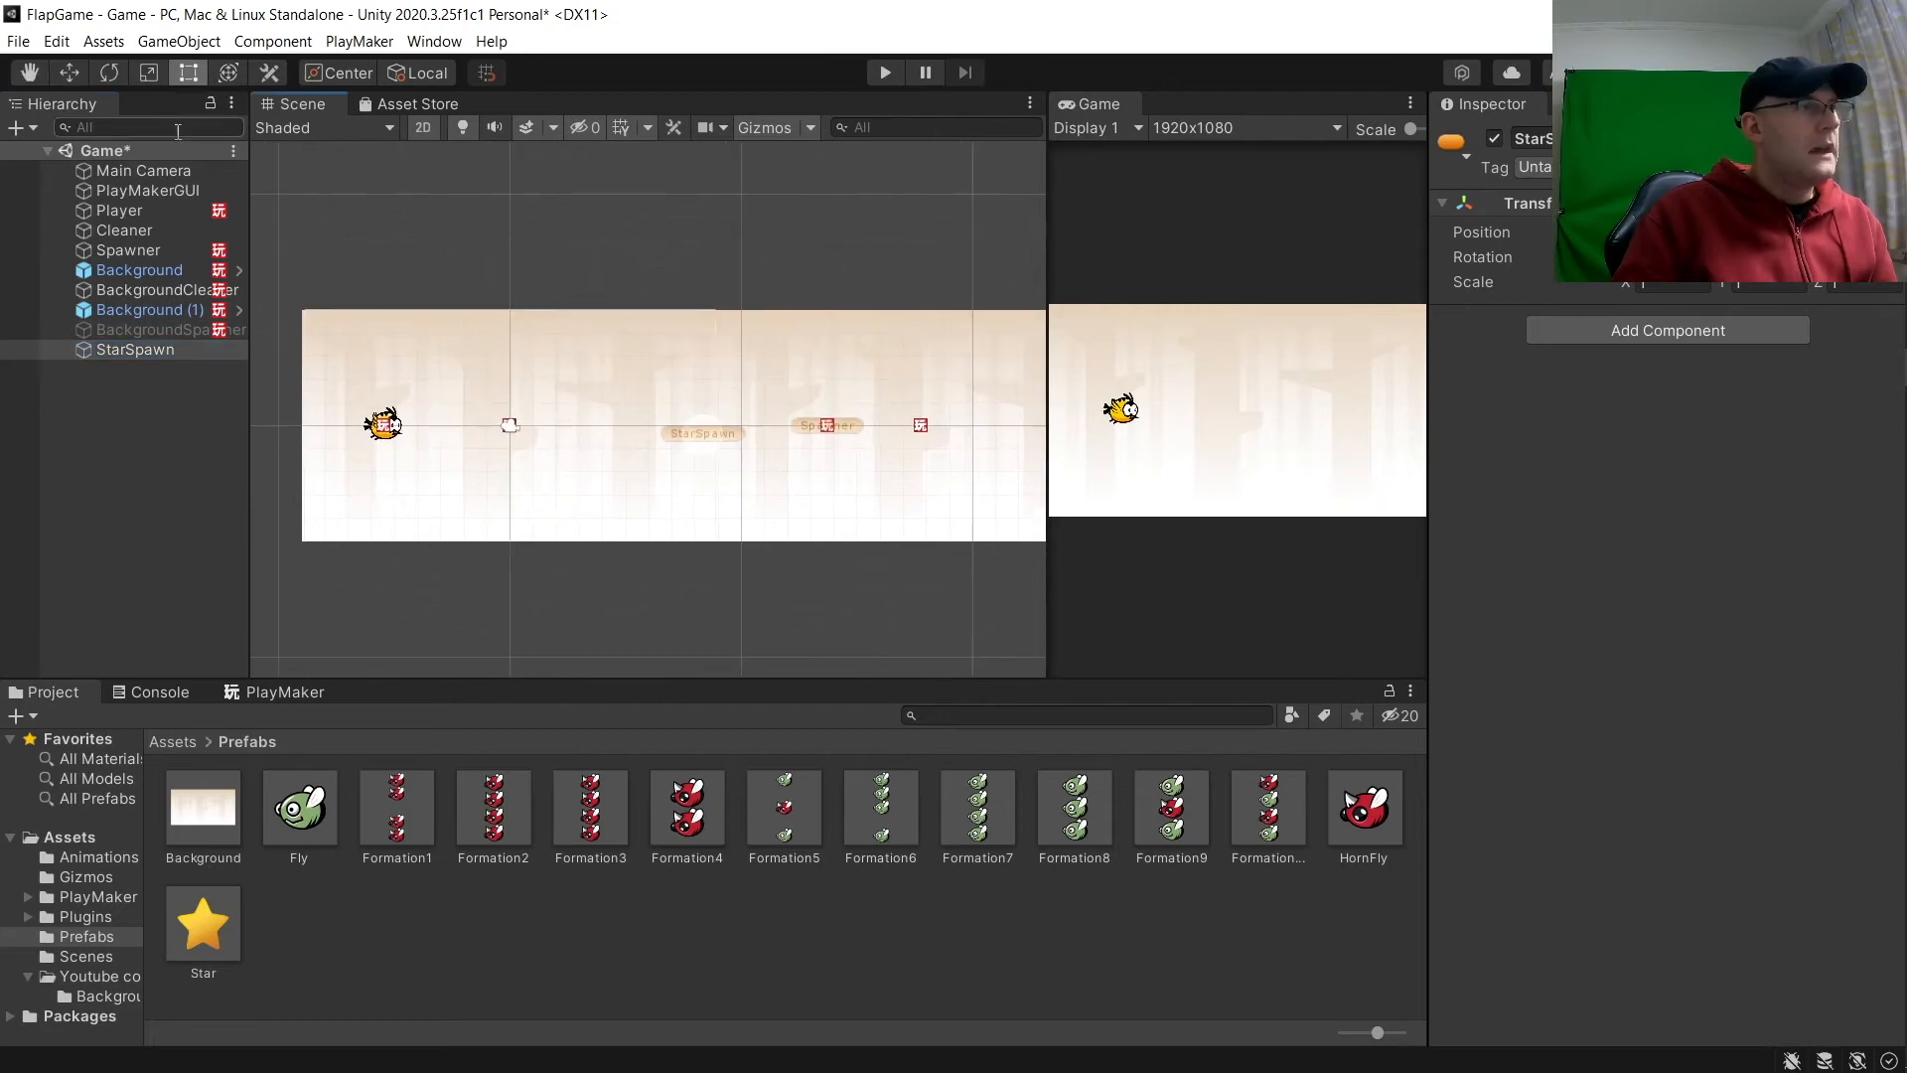
{"action": "left_click", "coordinate": [69, 74]}
{"action": "left_click_drag", "start_coordinate": [803, 434], "coordinate": [930, 438]}
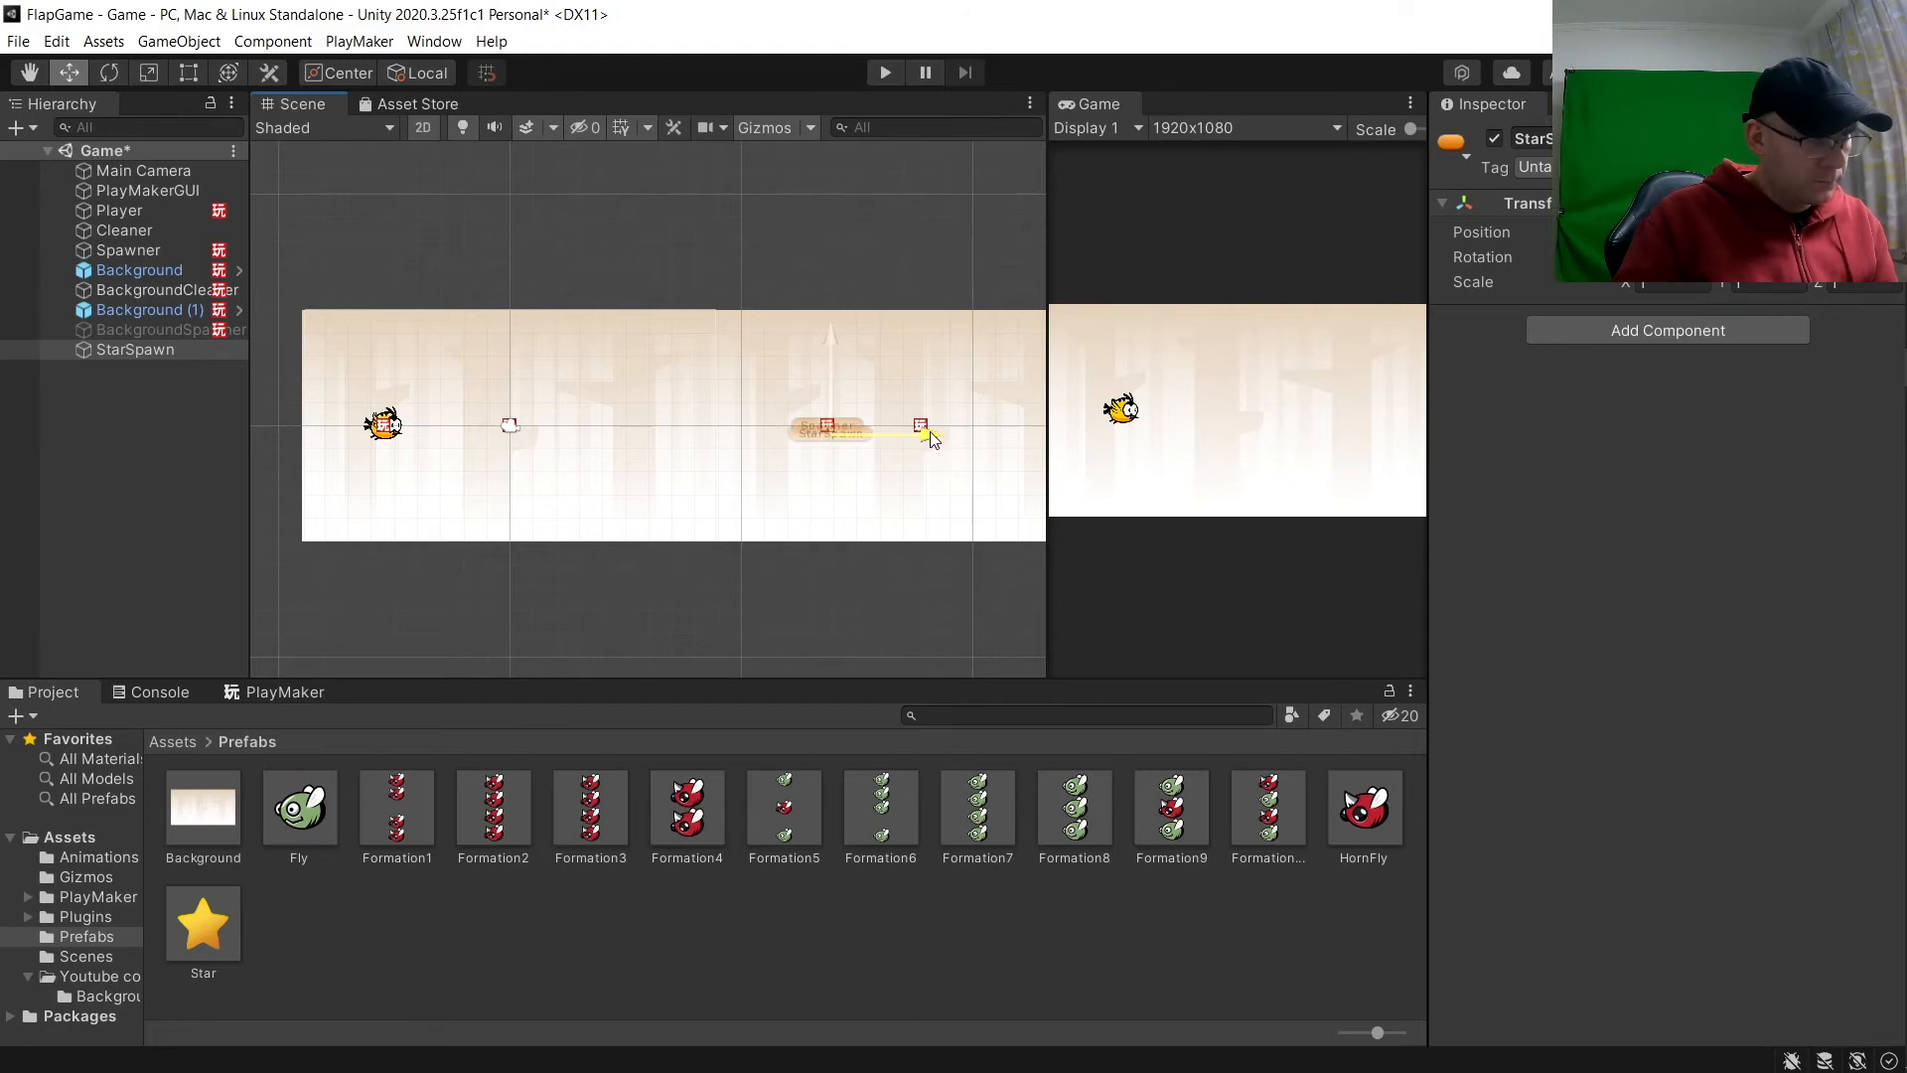
{"action": "left_click_drag", "start_coordinate": [926, 433], "coordinate": [927, 433]}
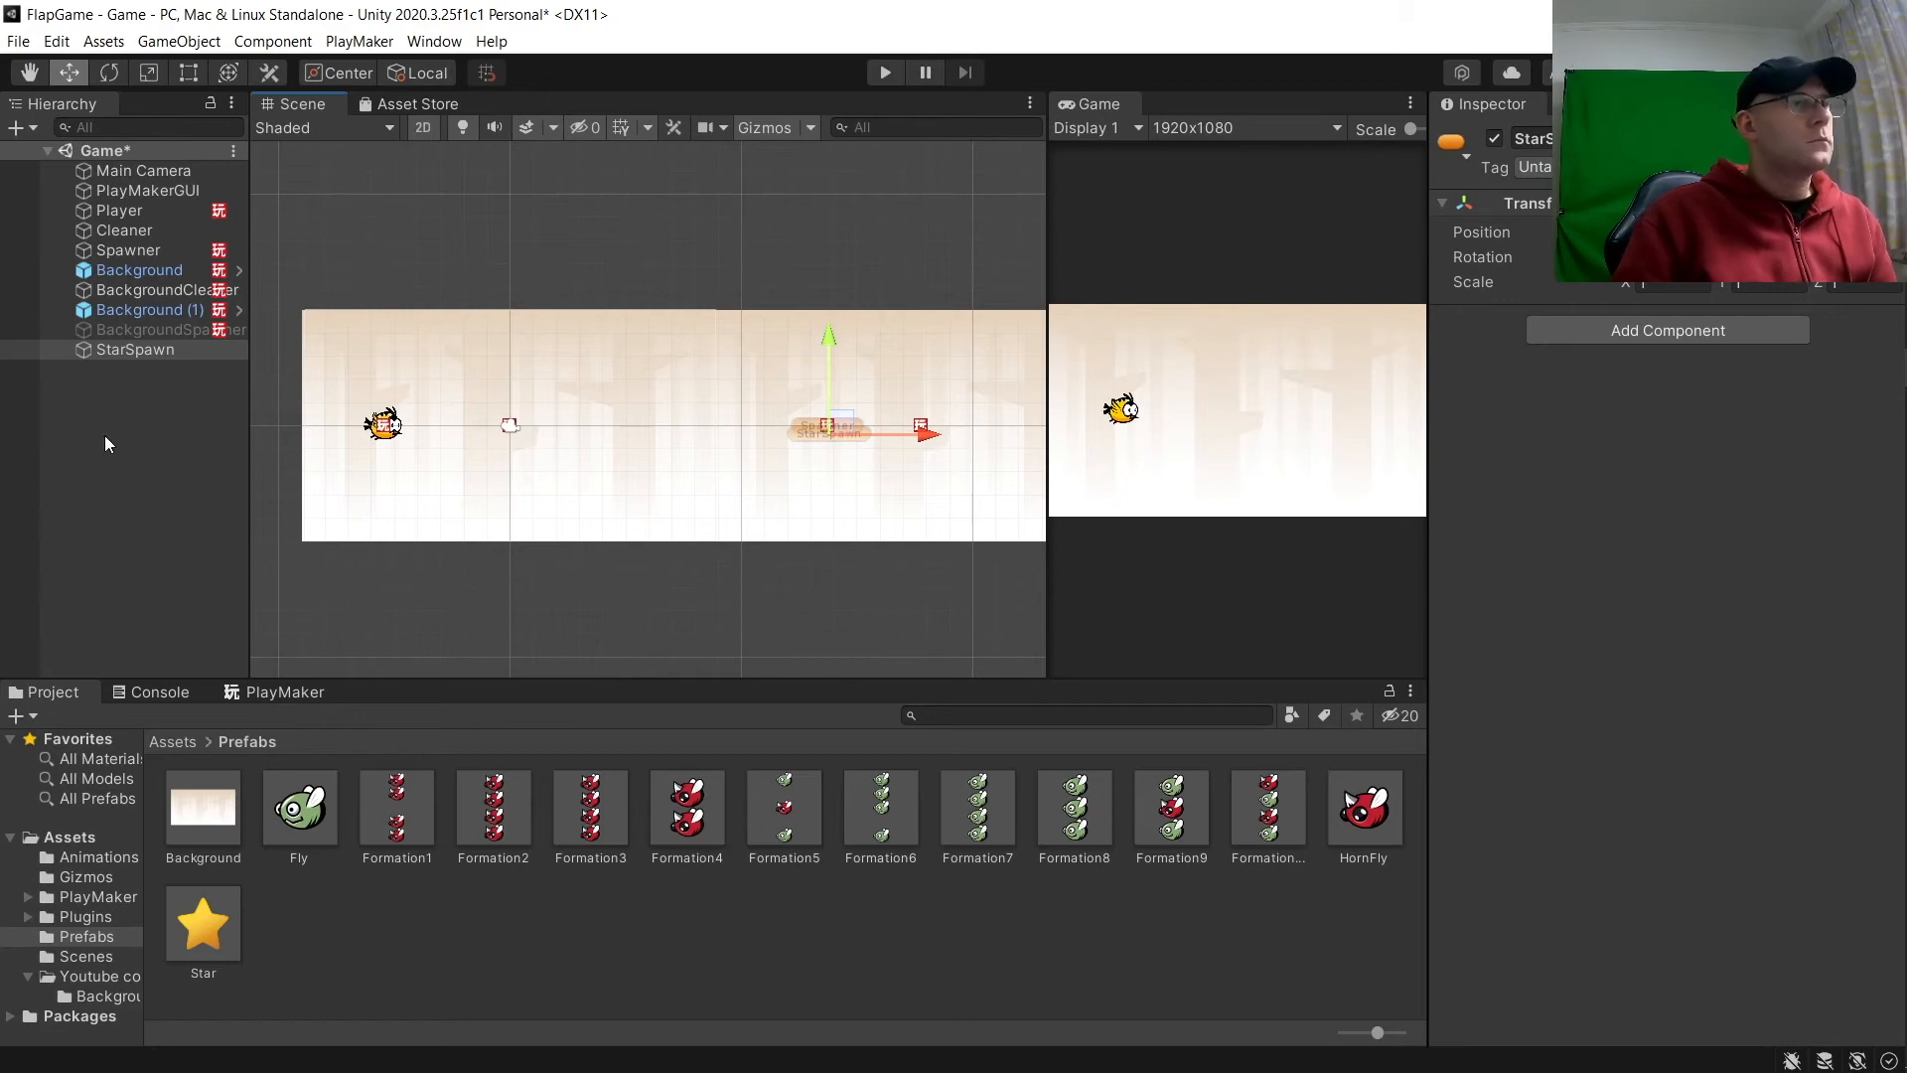
Step: Add a PlayMaker FSM to the StarSpawn object and create a second state in it
{"action": "left_click", "coordinate": [145, 352]}
{"action": "left_click", "coordinate": [280, 697]}
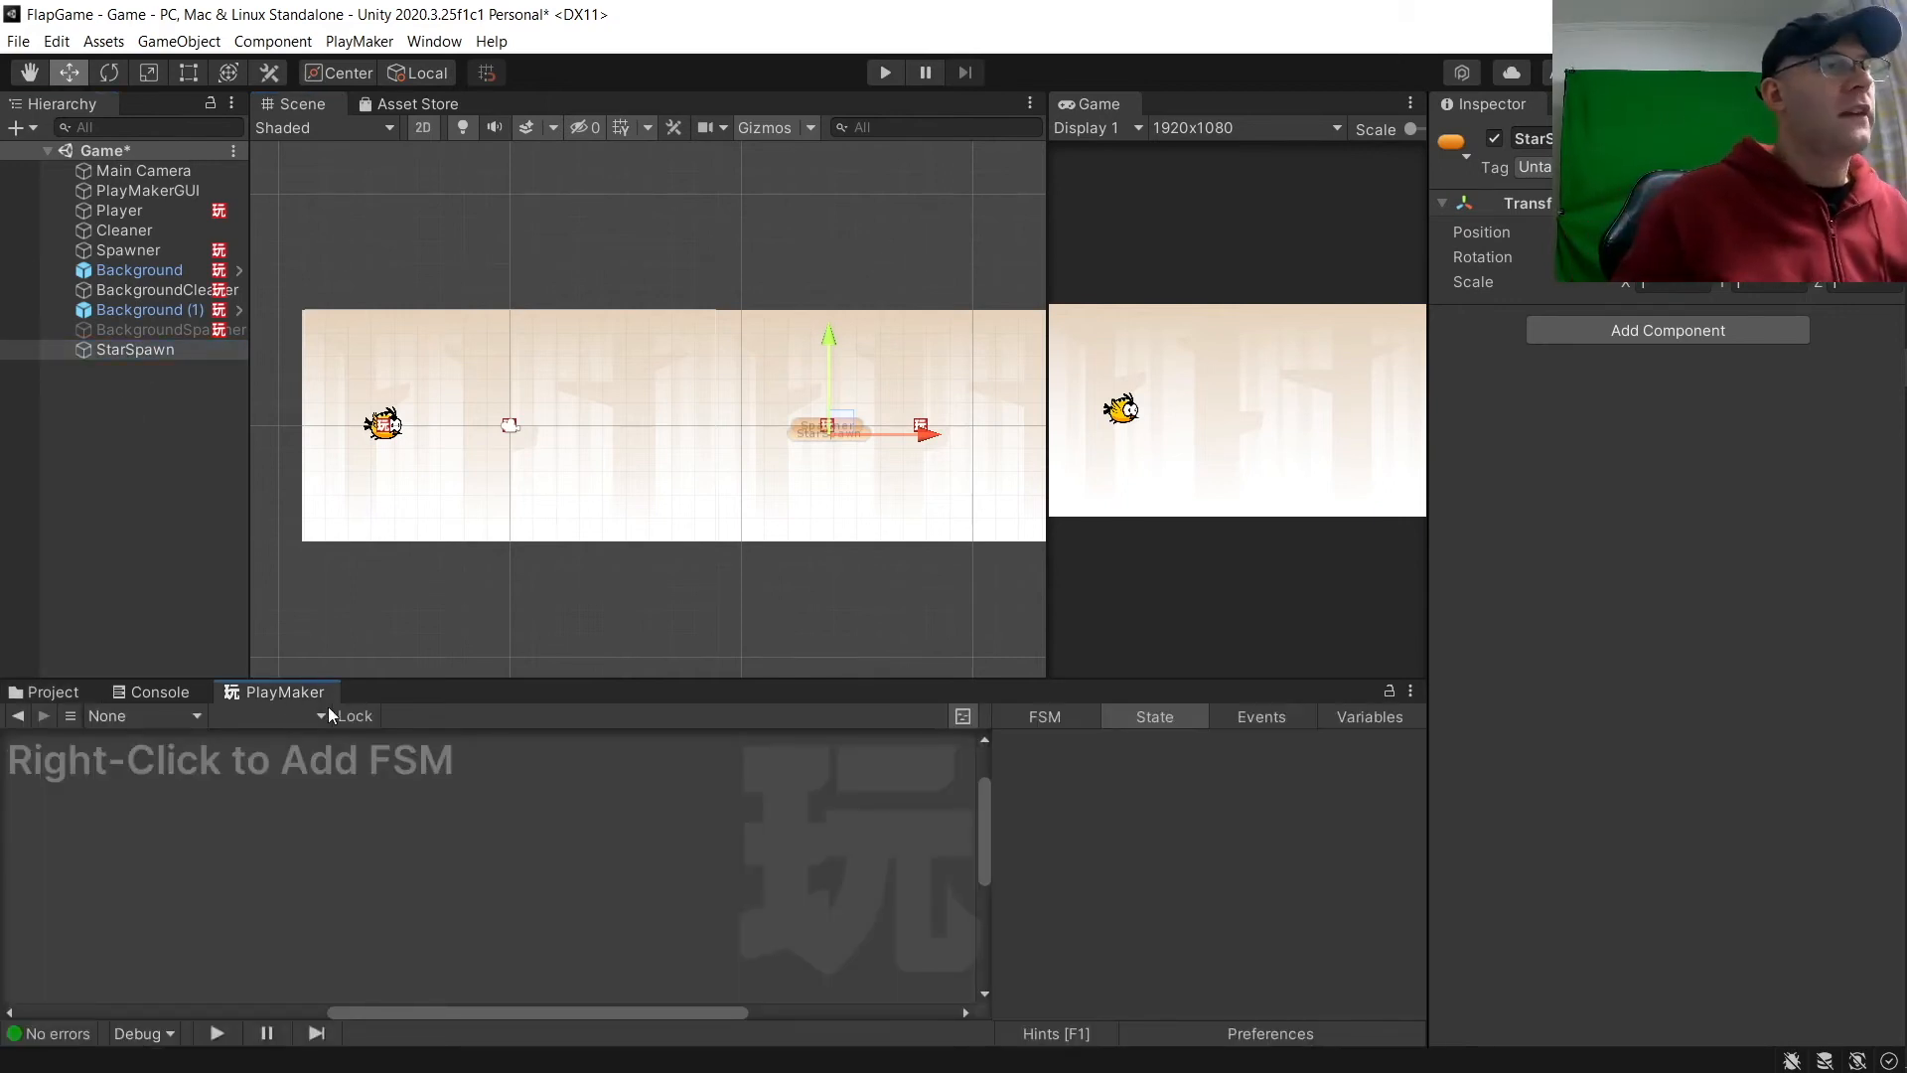
{"action": "right_click", "coordinate": [236, 785]}
{"action": "left_click", "coordinate": [272, 803]}
{"action": "right_click", "coordinate": [370, 862]}
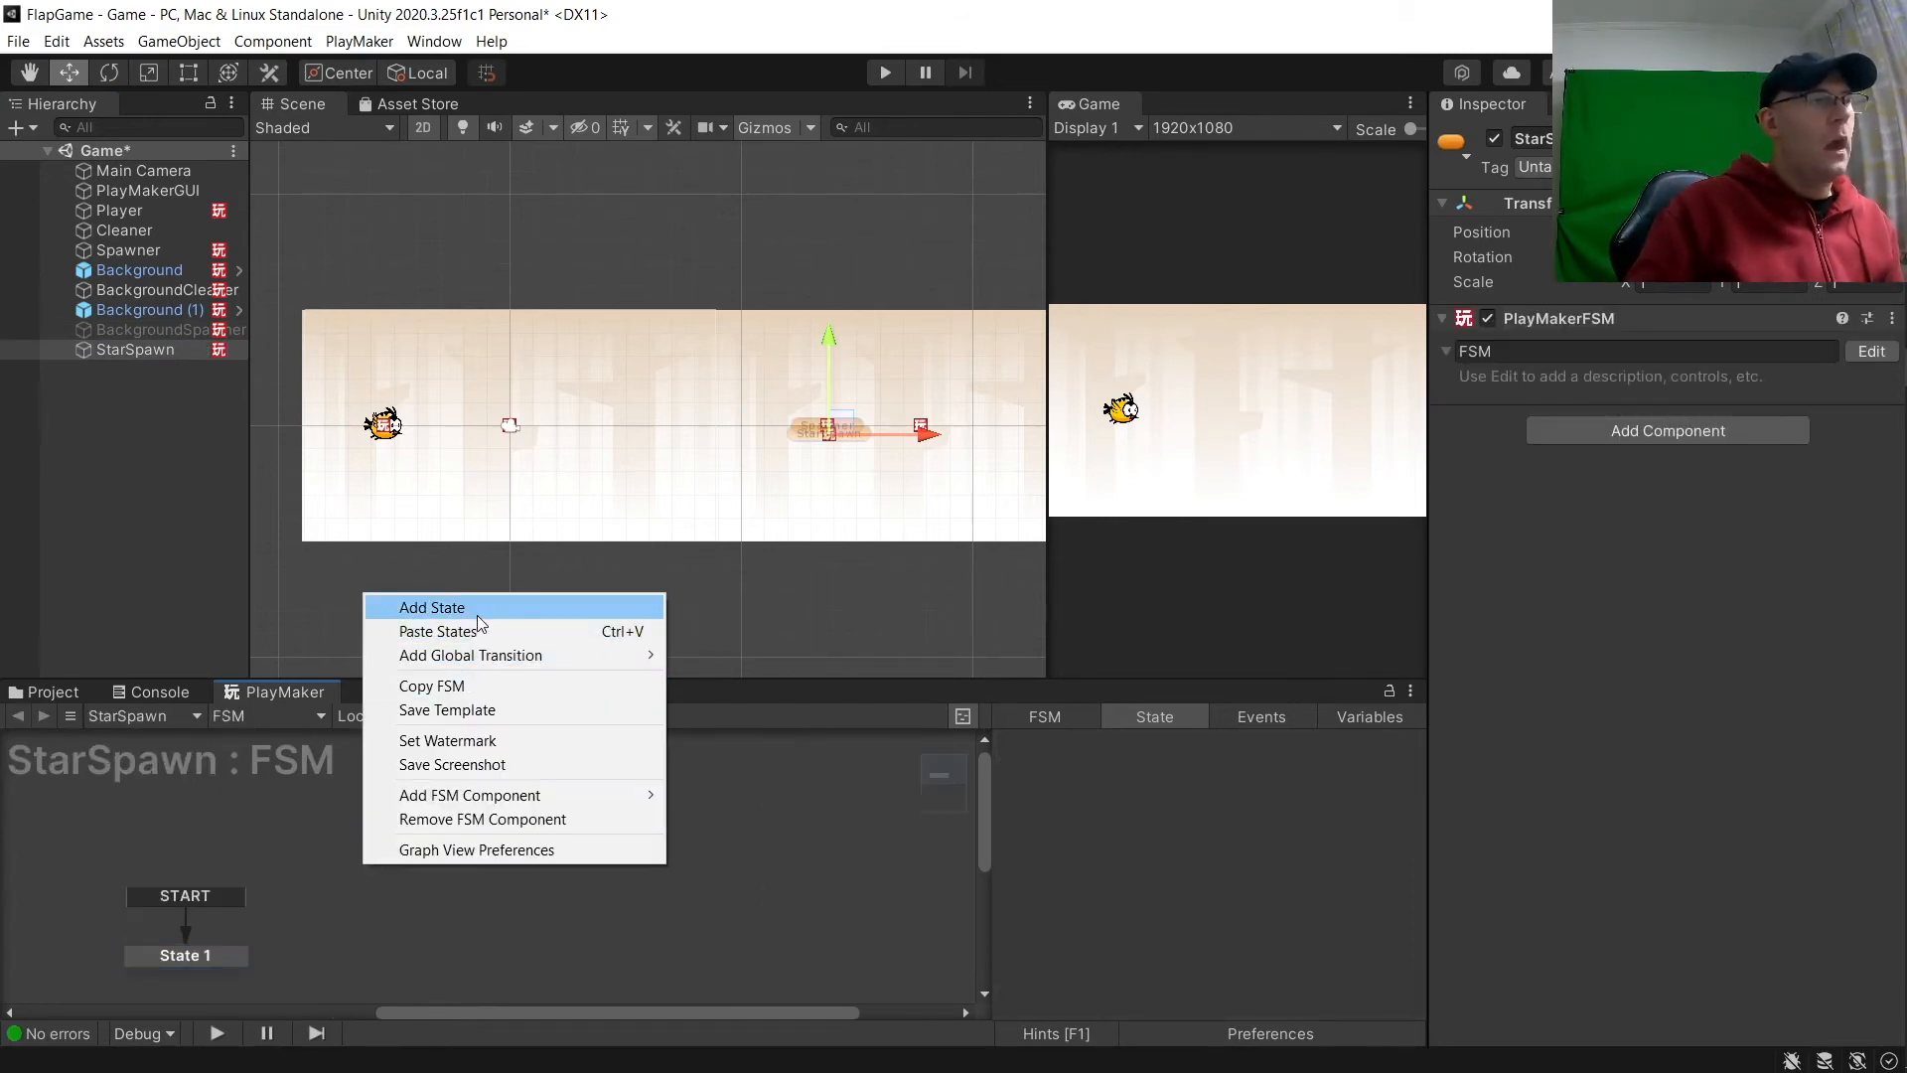
{"action": "left_click", "coordinate": [427, 608]}
Step: Give both StarSpawn states a FINISHED transition and link each one to the other state, forming a loop
{"action": "right_click", "coordinate": [207, 958]}
{"action": "mouse_move", "coordinate": [298, 754]}
{"action": "left_click", "coordinate": [521, 751]}
{"action": "right_click", "coordinate": [421, 878]}
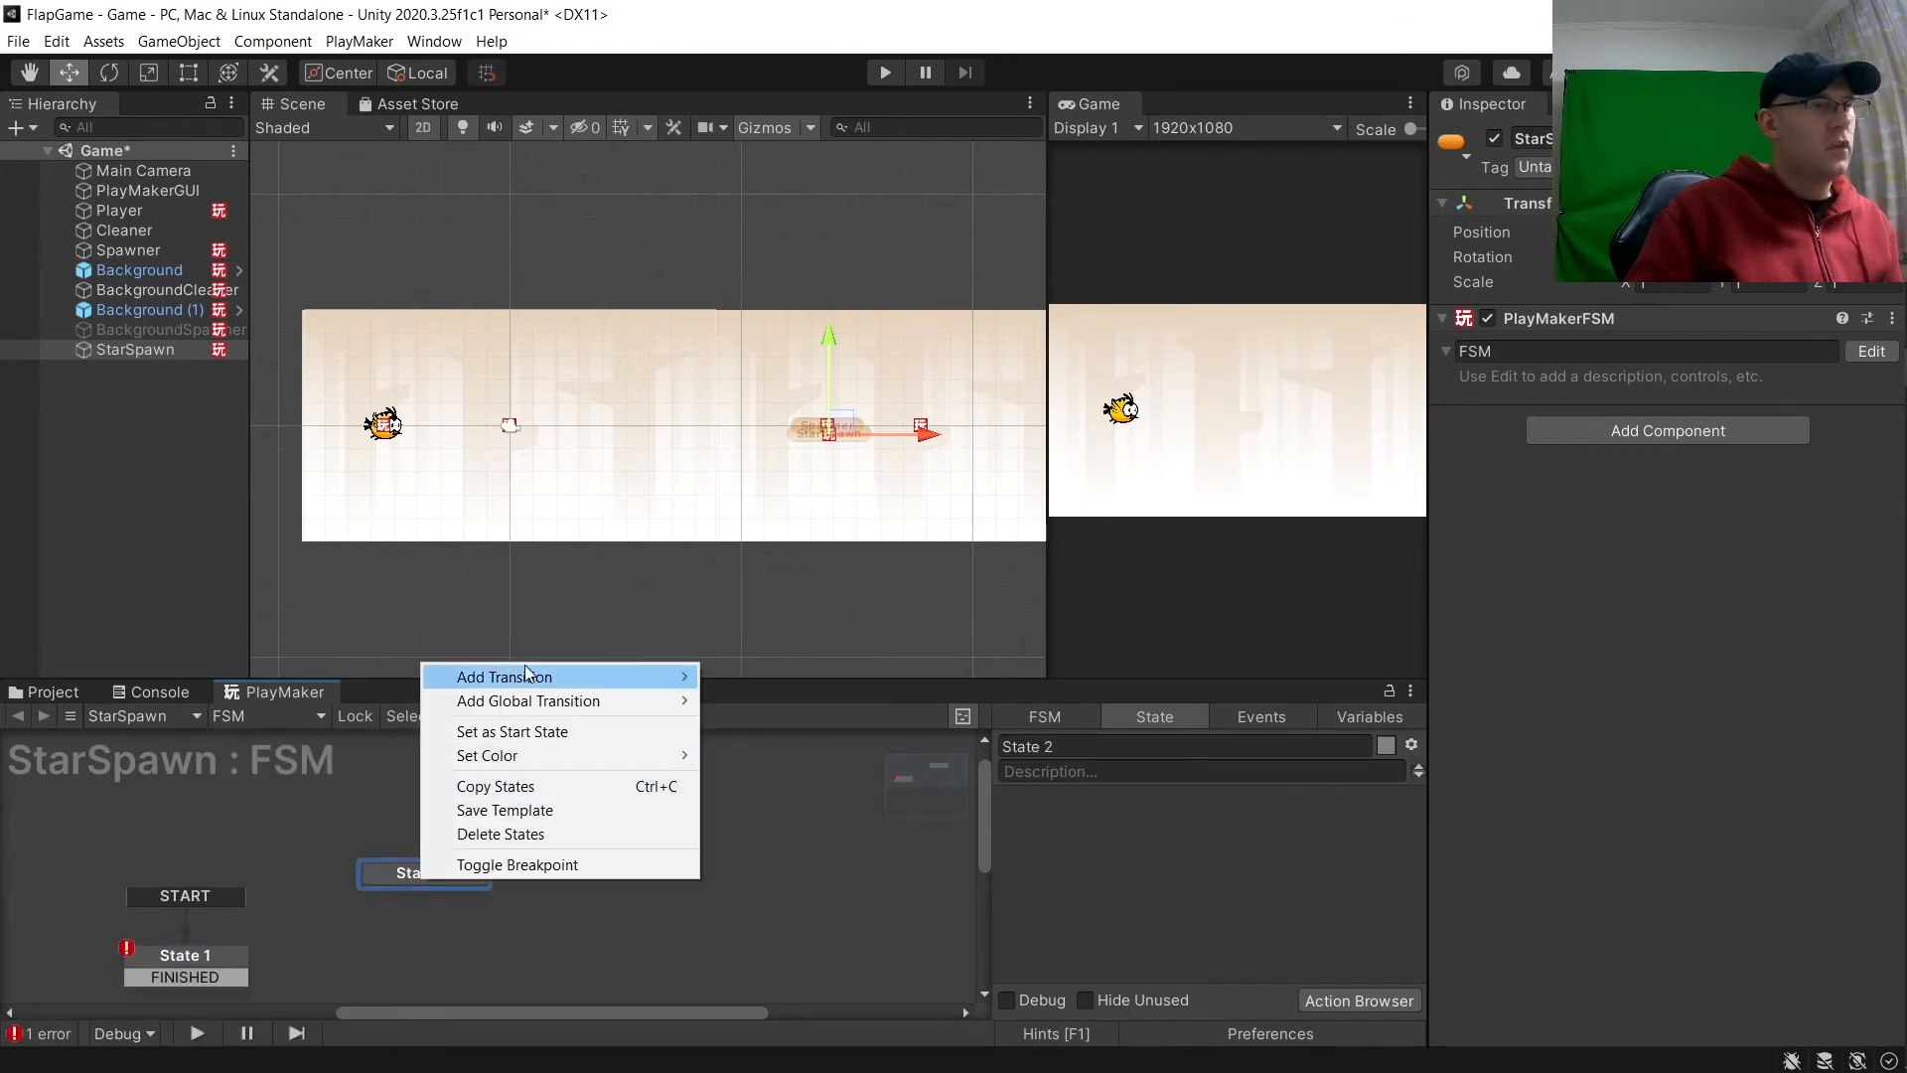
{"action": "mouse_move", "coordinate": [528, 676]}
{"action": "left_click", "coordinate": [762, 677]}
{"action": "mouse_move", "coordinate": [223, 976]}
{"action": "left_mouse_down"}
{"action": "mouse_move", "coordinate": [401, 887]}
{"action": "mouse_move", "coordinate": [235, 961]}
{"action": "left_mouse_up"}
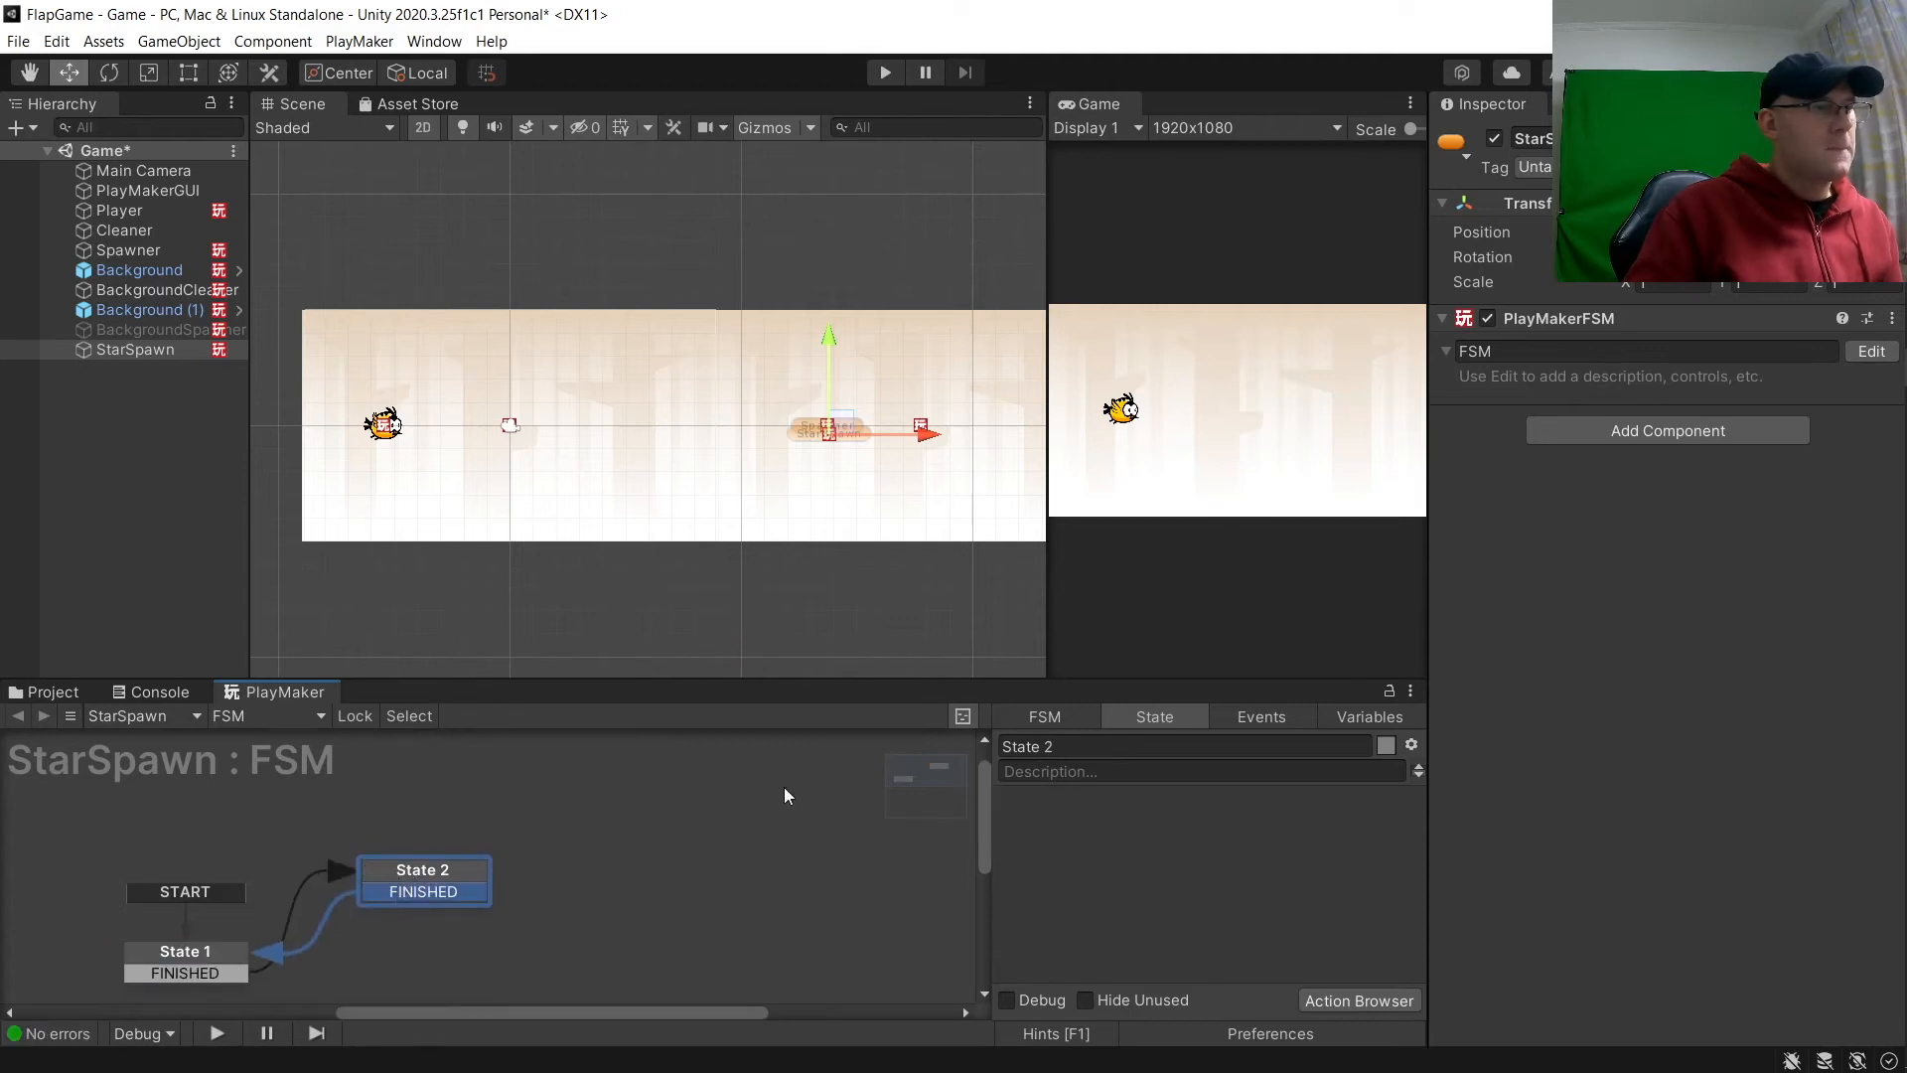
Step: Rename StarSpawn's FSM to SpawnerMovement
{"action": "left_click", "coordinate": [1482, 351]}
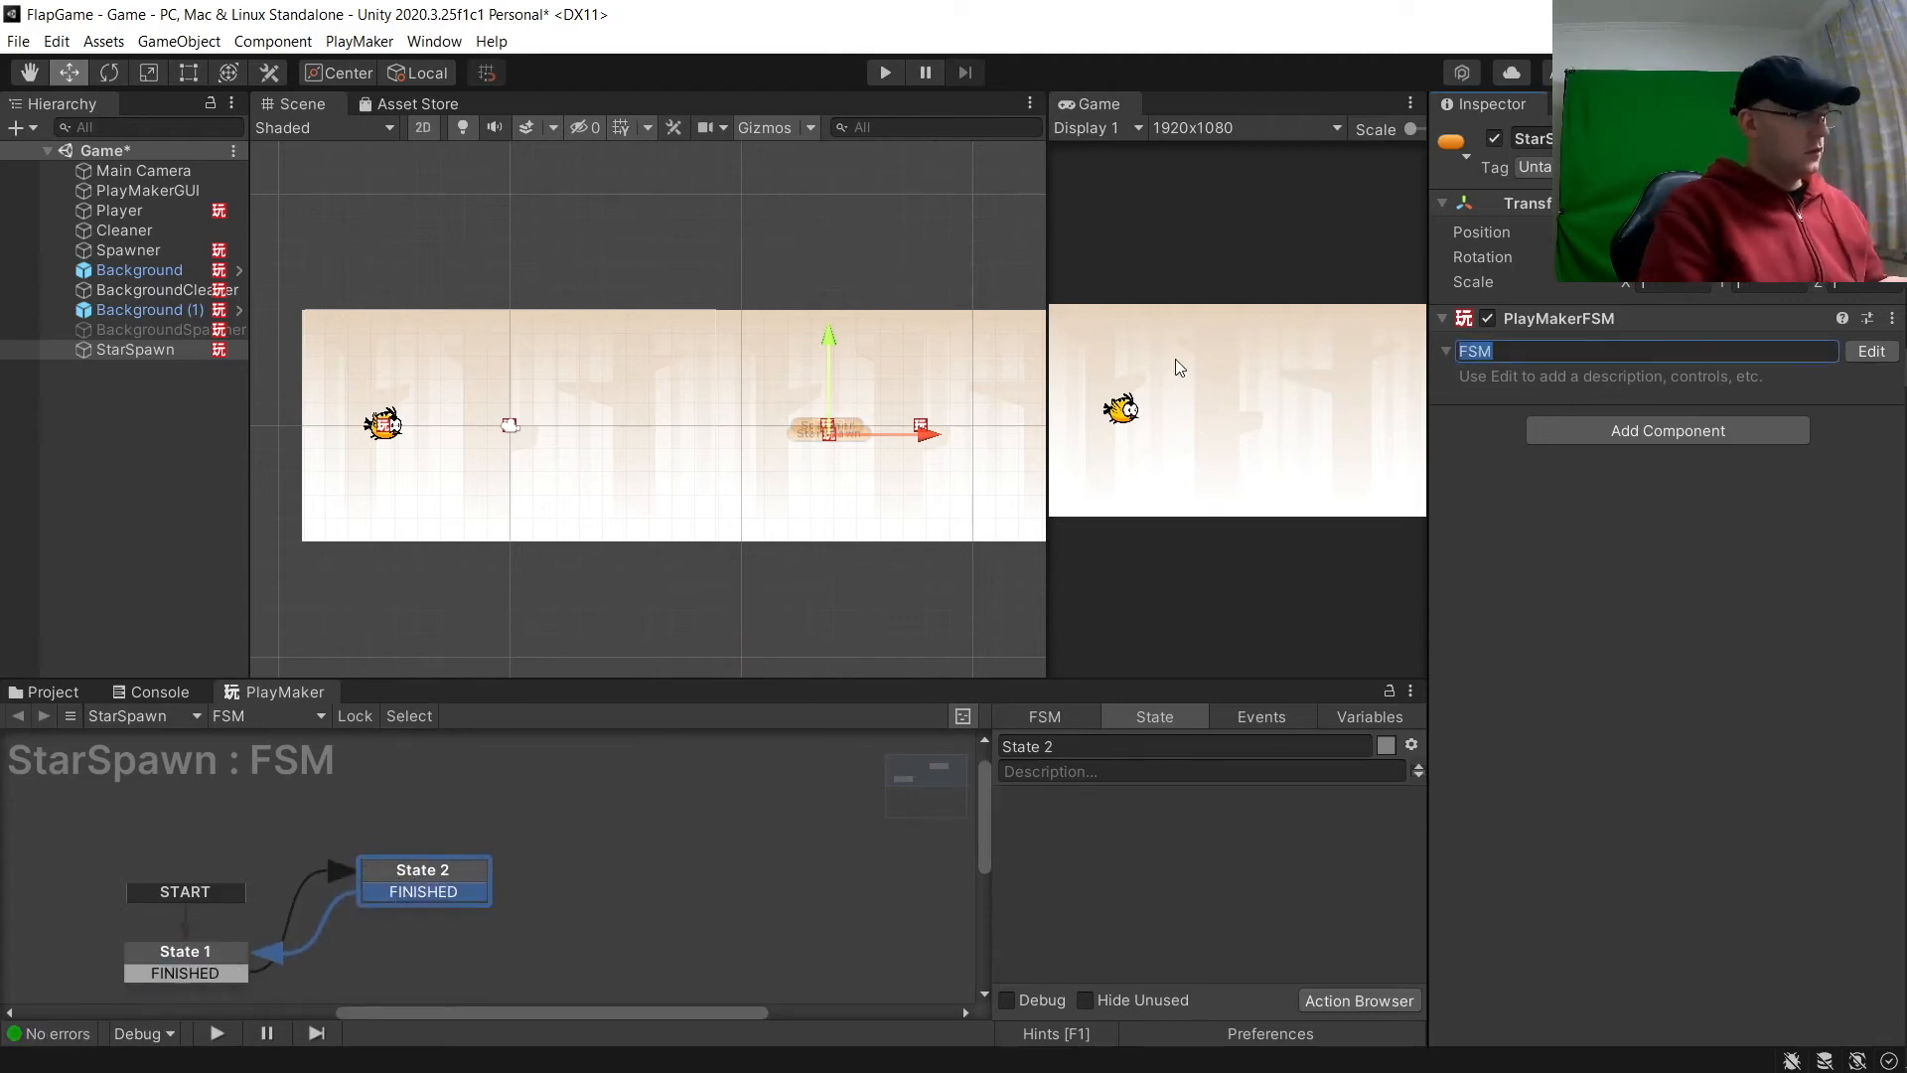
{"action": "type", "text": "Spawner"}
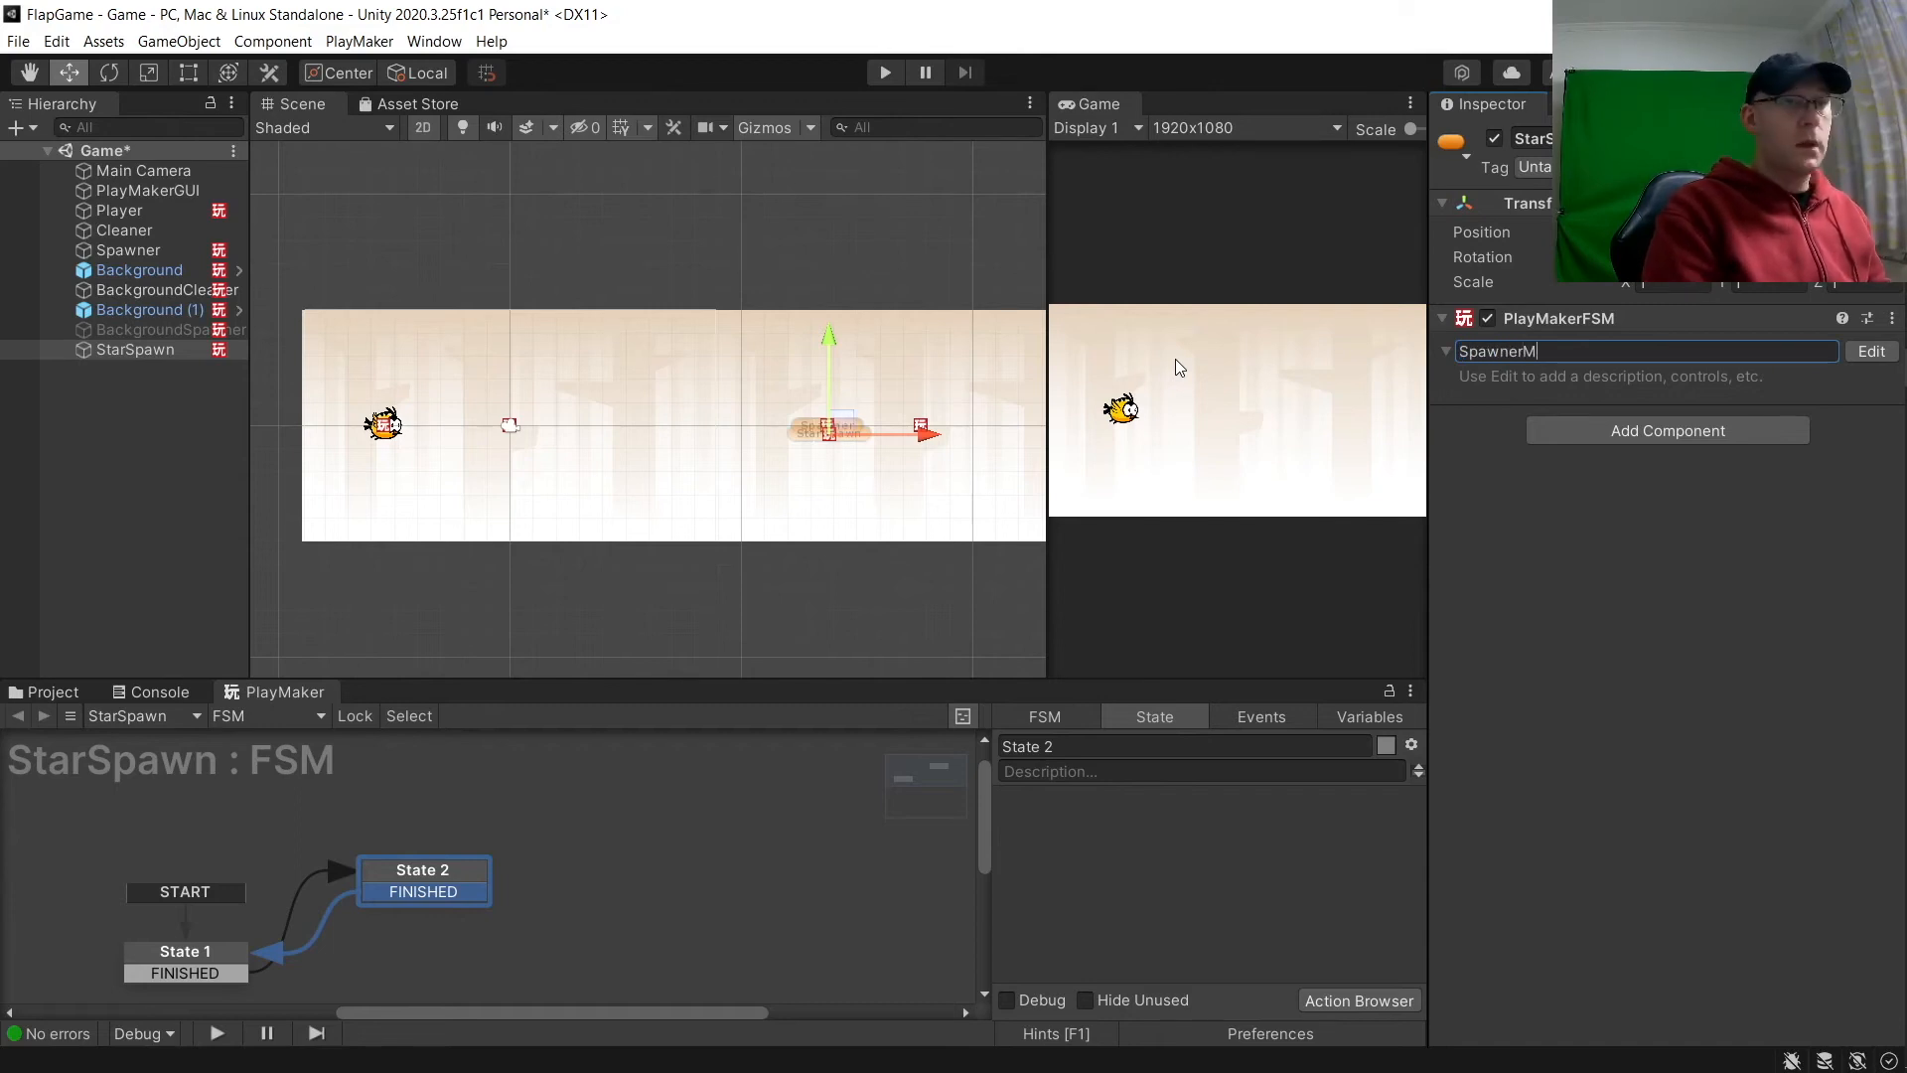
{"action": "type", "text": "Movement"}
{"action": "key", "text": "Return"}
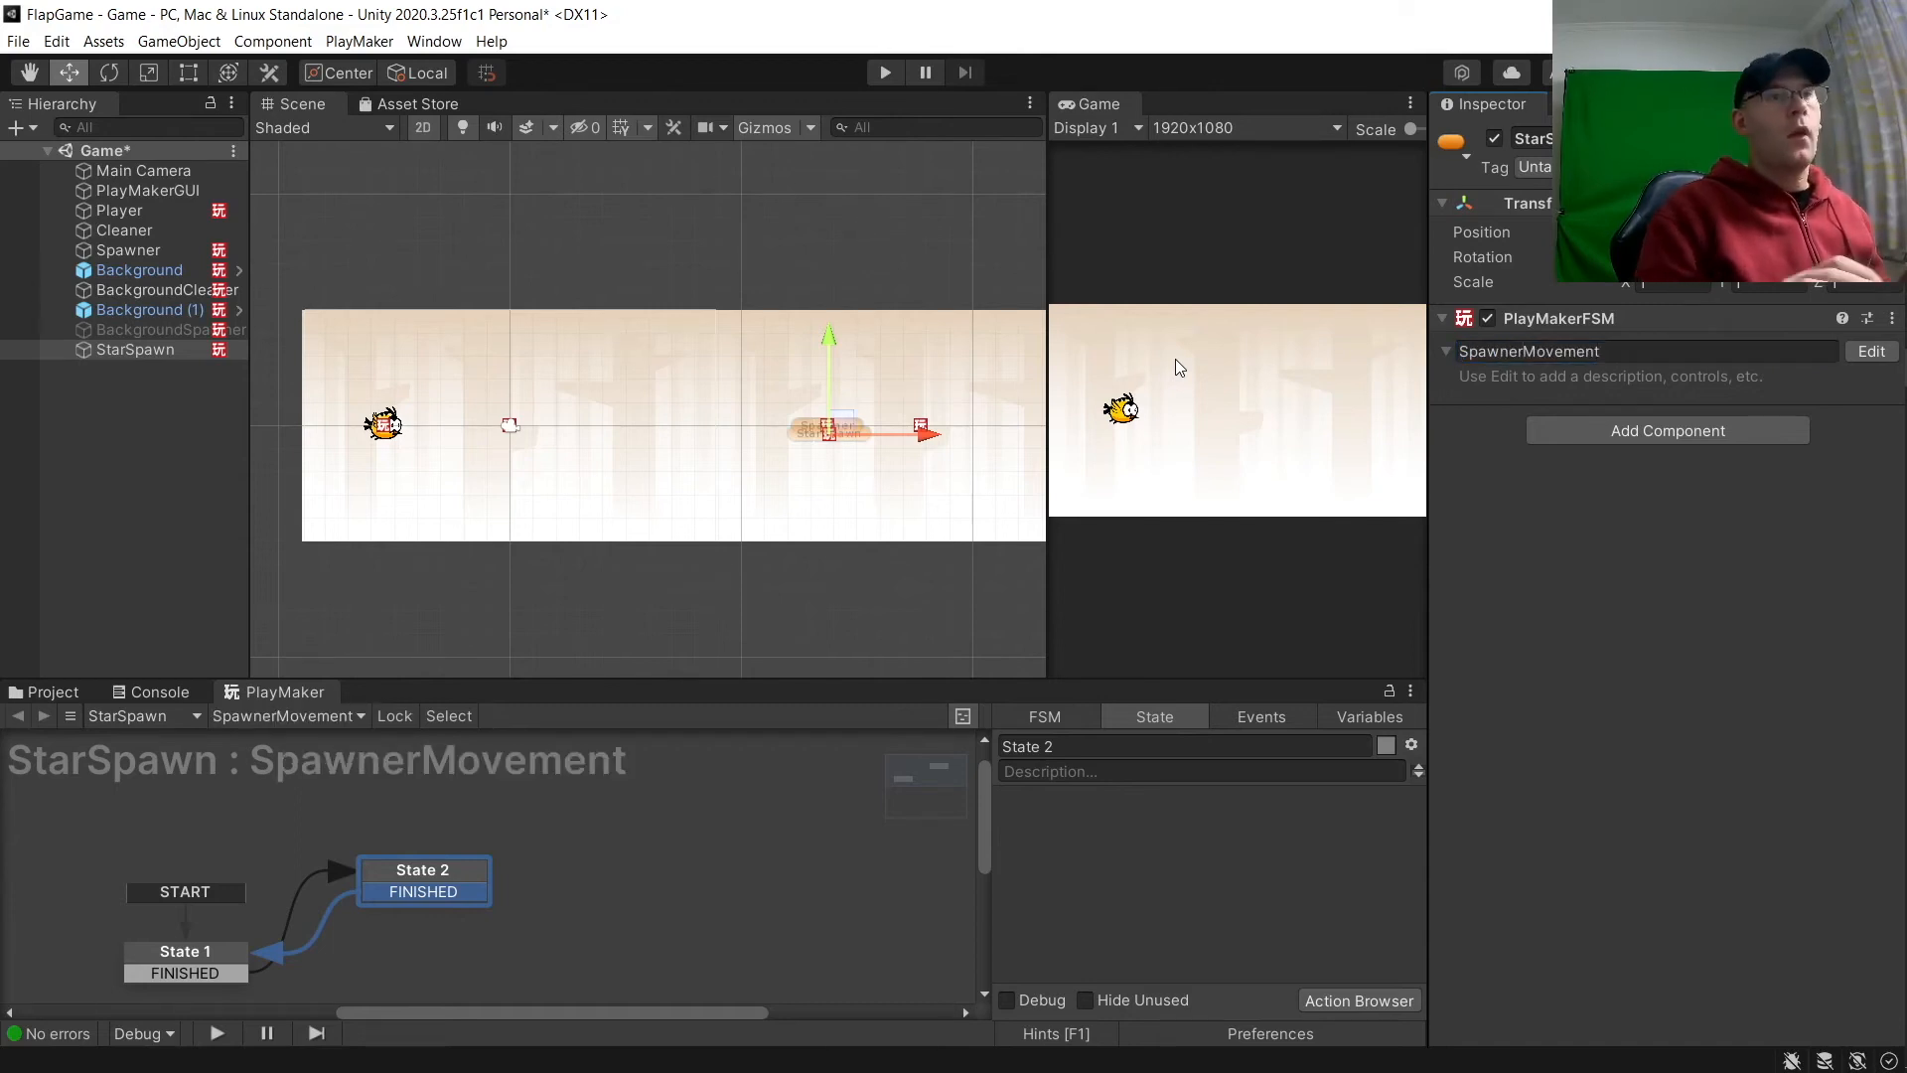
Step: Reposition the start state in the graph and rename it MoveToA
{"action": "left_click_drag", "start_coordinate": [220, 962], "coordinate": [217, 913]}
{"action": "type", "text": "M"}
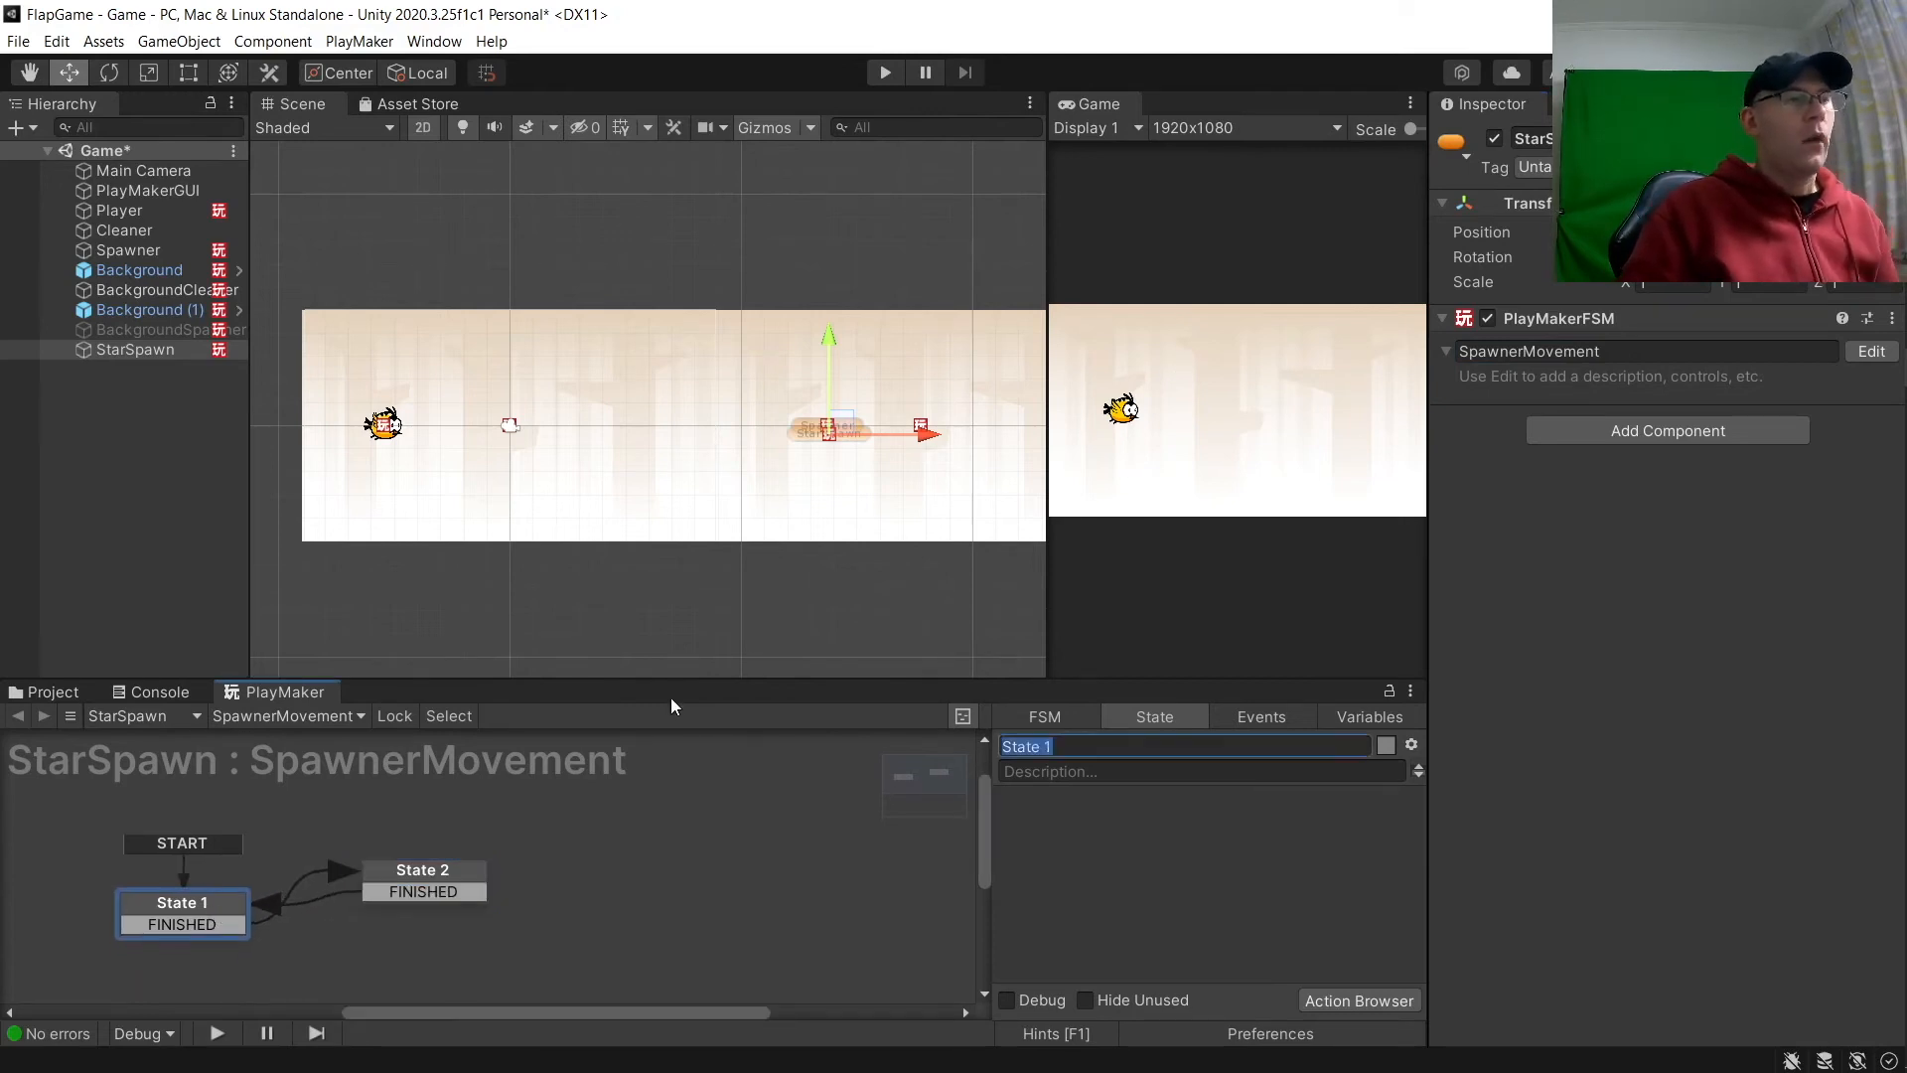
{"action": "type", "text": "oveToA"}
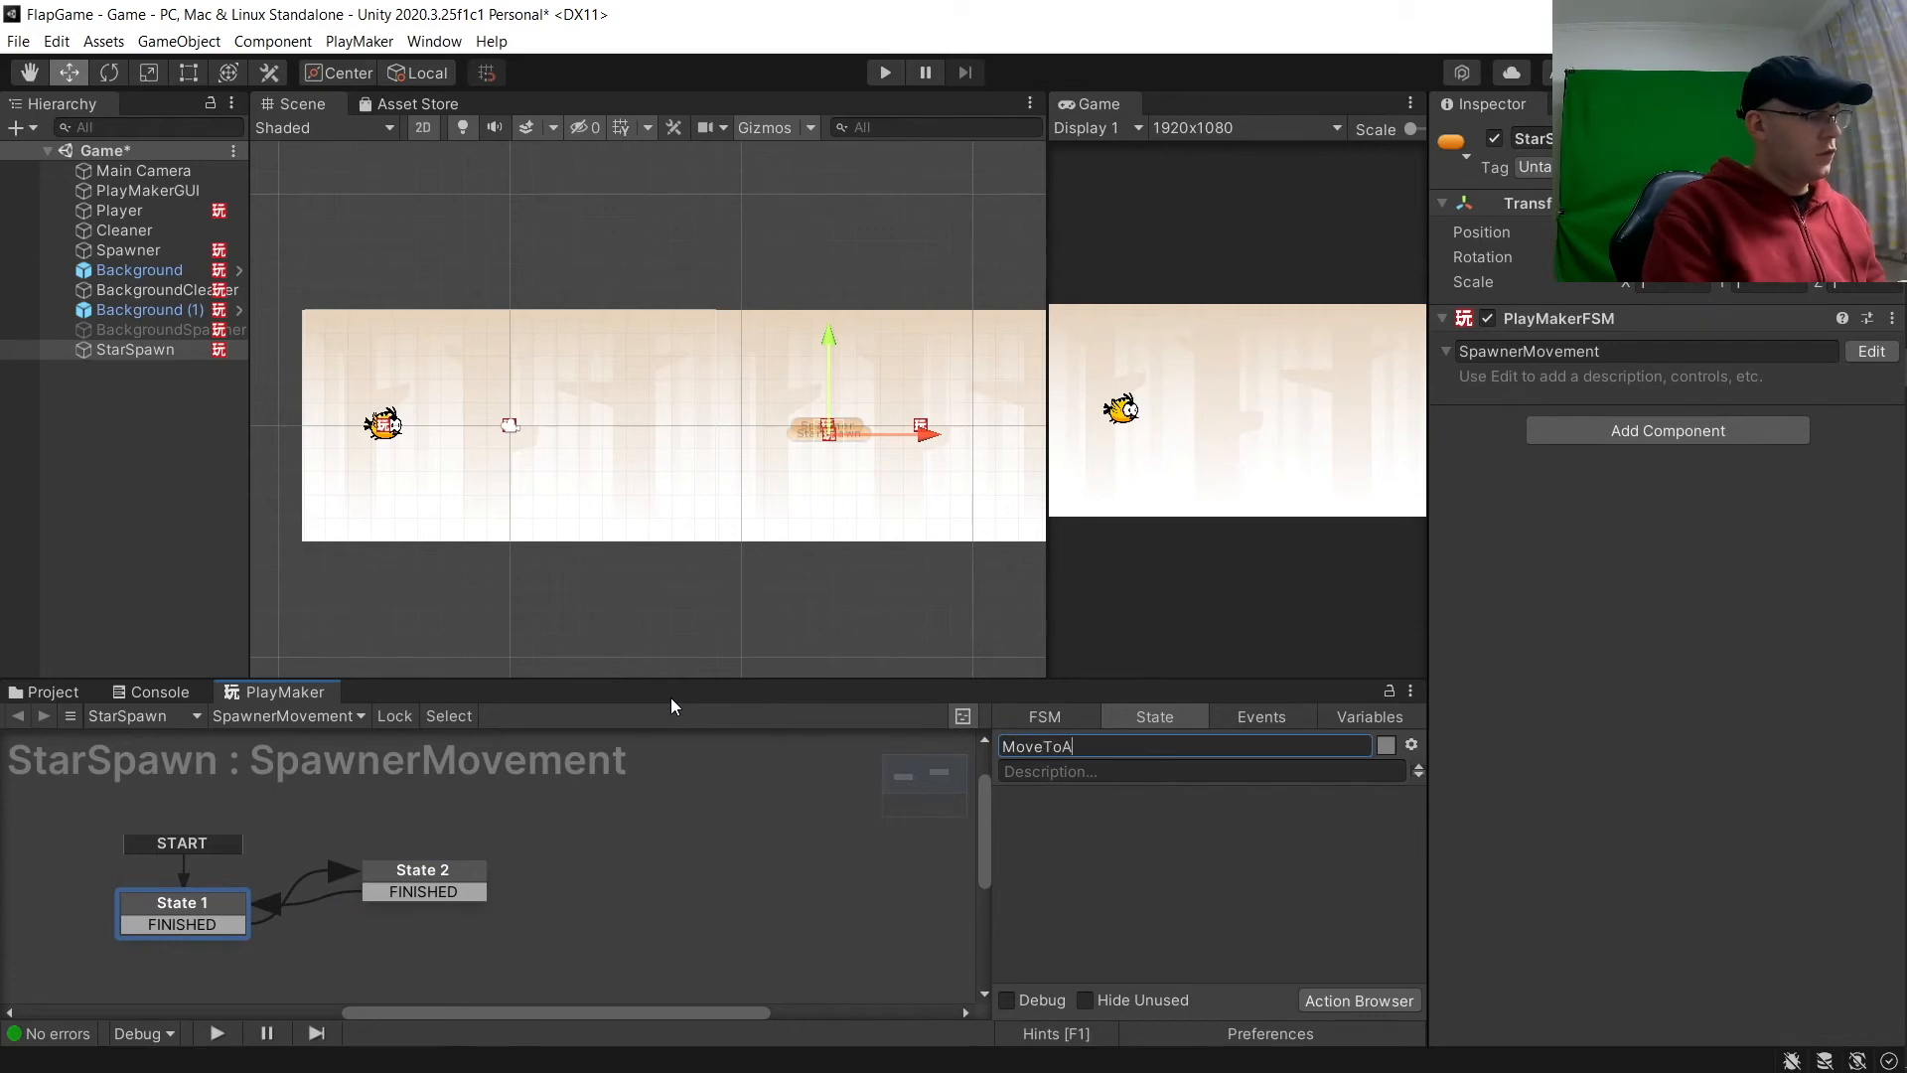
{"action": "key", "text": "Return"}
Step: Rename the second state of the SpawnerMovement FSM to MoveToB
{"action": "left_click", "coordinate": [423, 872]}
{"action": "left_click", "coordinate": [1193, 743]}
{"action": "type", "text": "Miove"}
{"action": "key", "text": "BackSpace"}
{"action": "key", "text": "BackSpace"}
{"action": "key", "text": "BackSpace"}
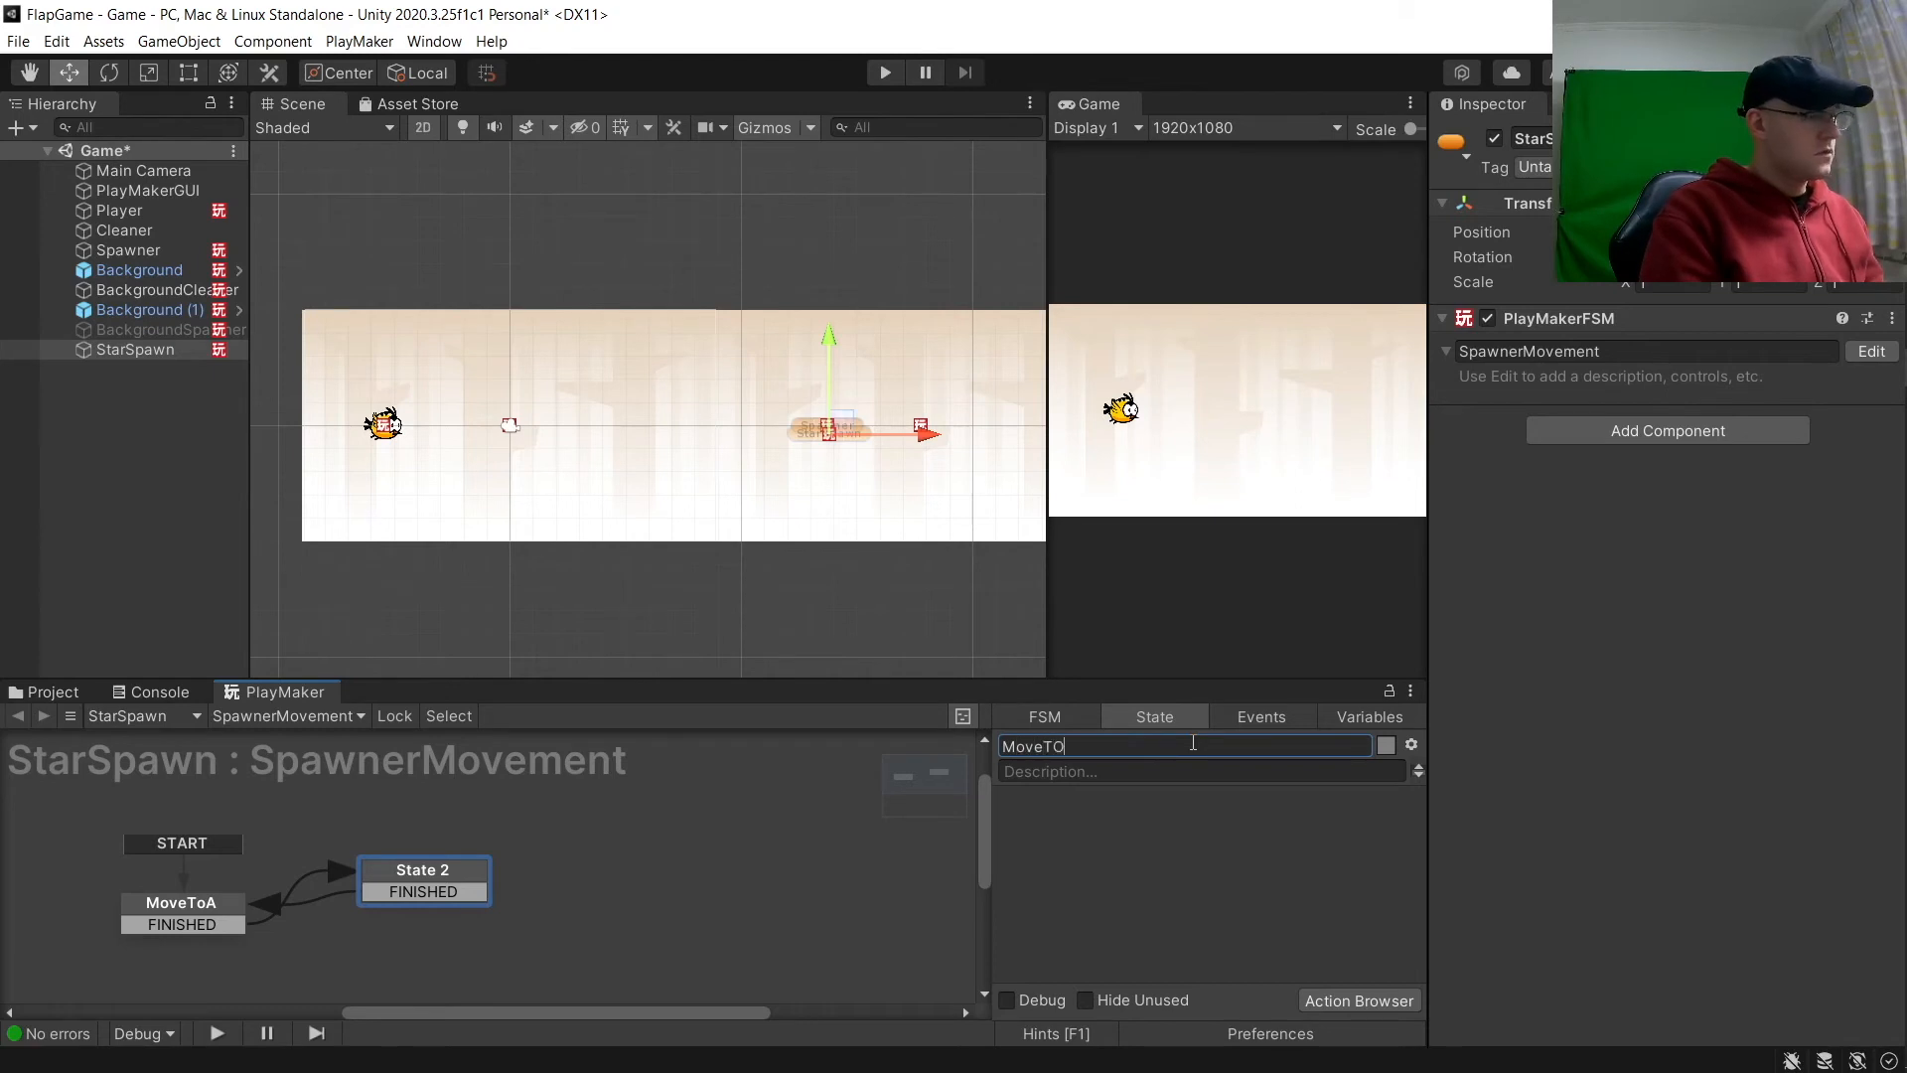
{"action": "type", "text": "oveToB"}
Step: Add a Tween Position action to the MoveToA state
{"action": "left_click", "coordinate": [177, 911]}
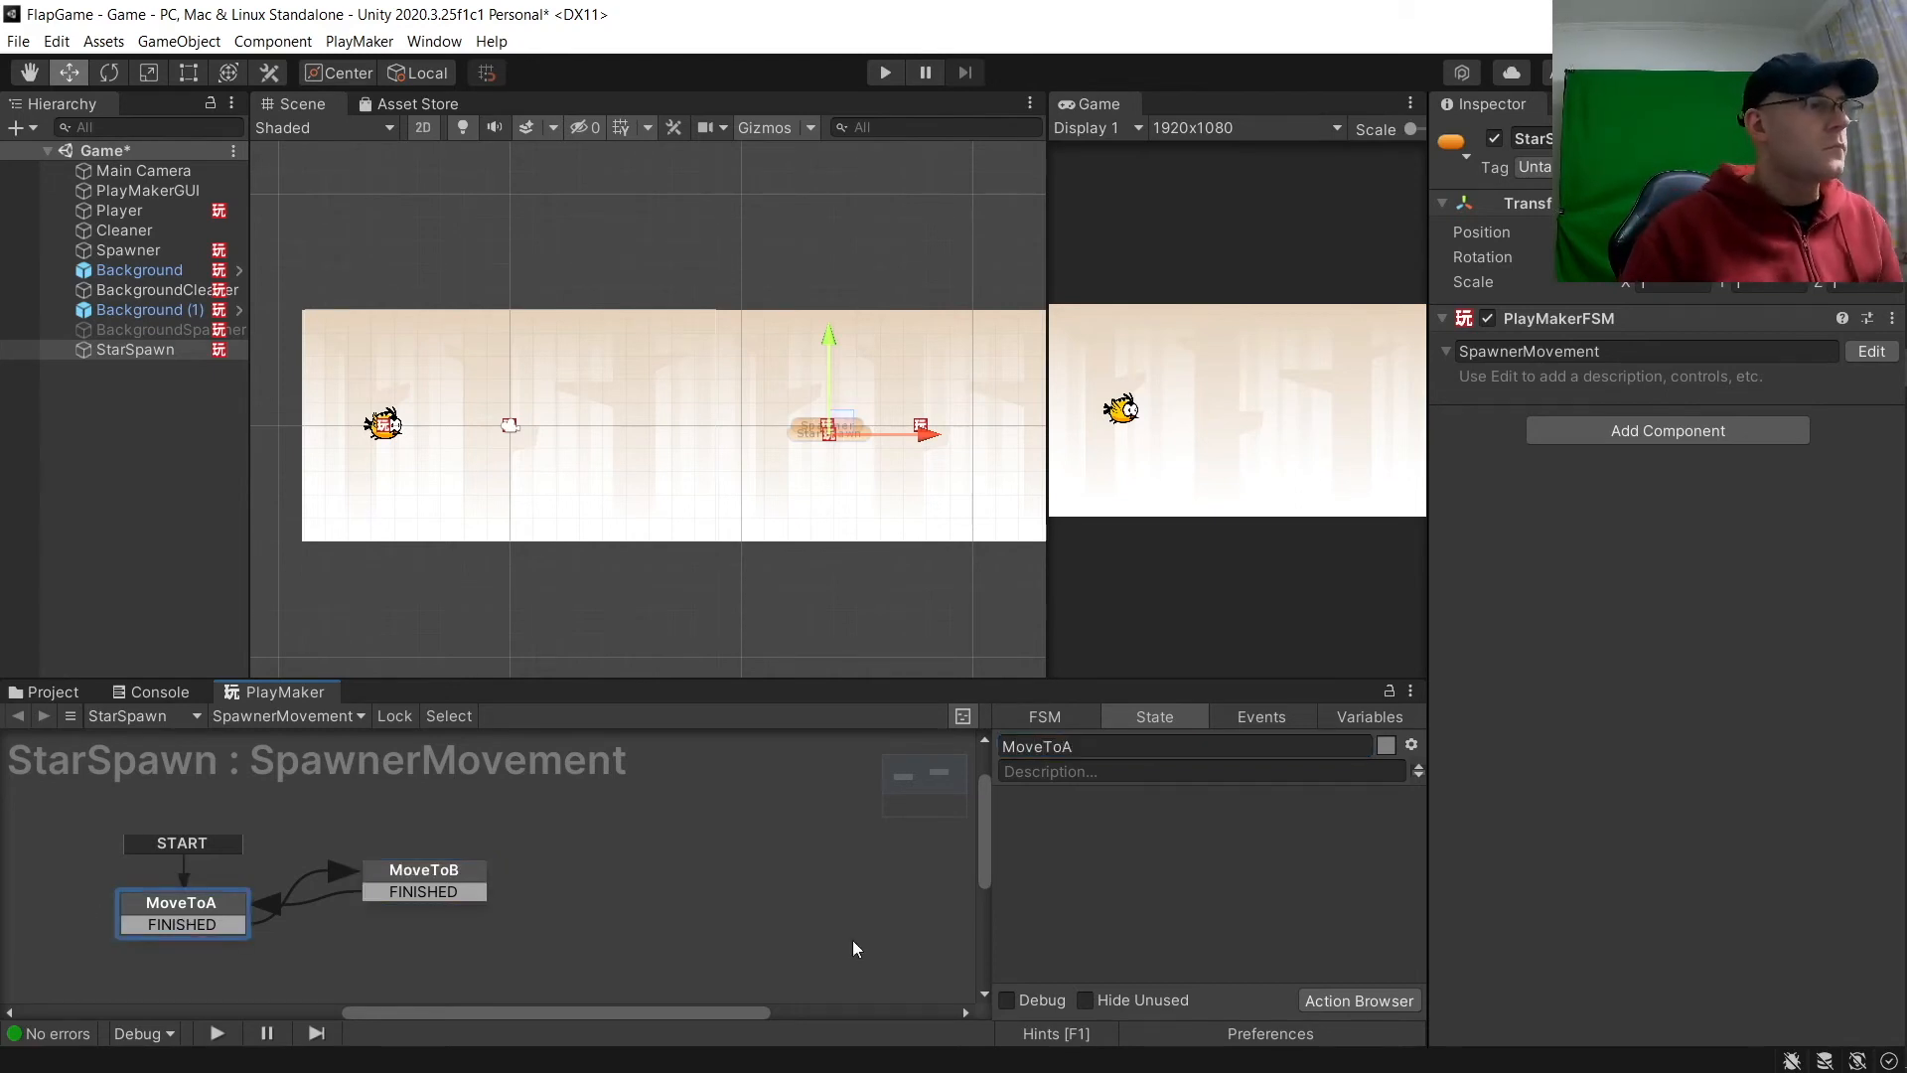
{"action": "left_click", "coordinate": [1359, 1001]}
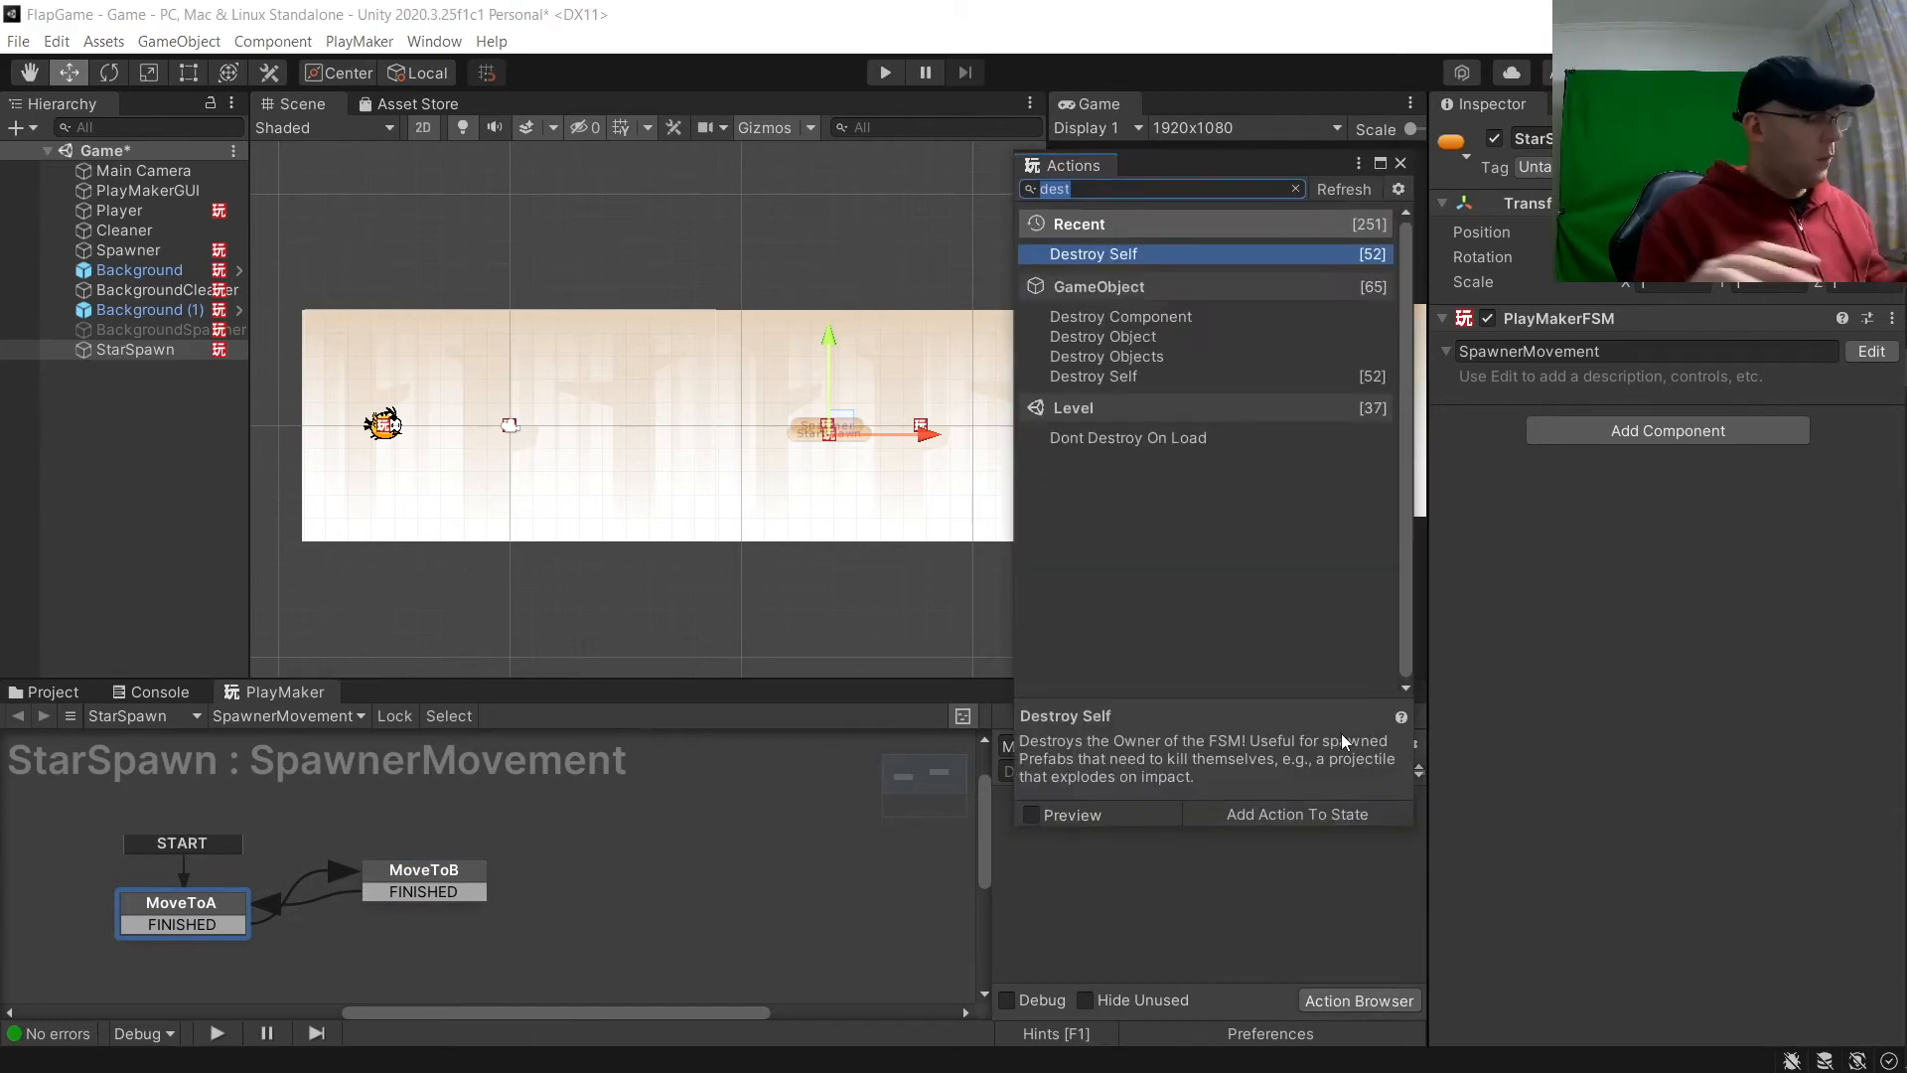
{"action": "type", "text": "tween po"}
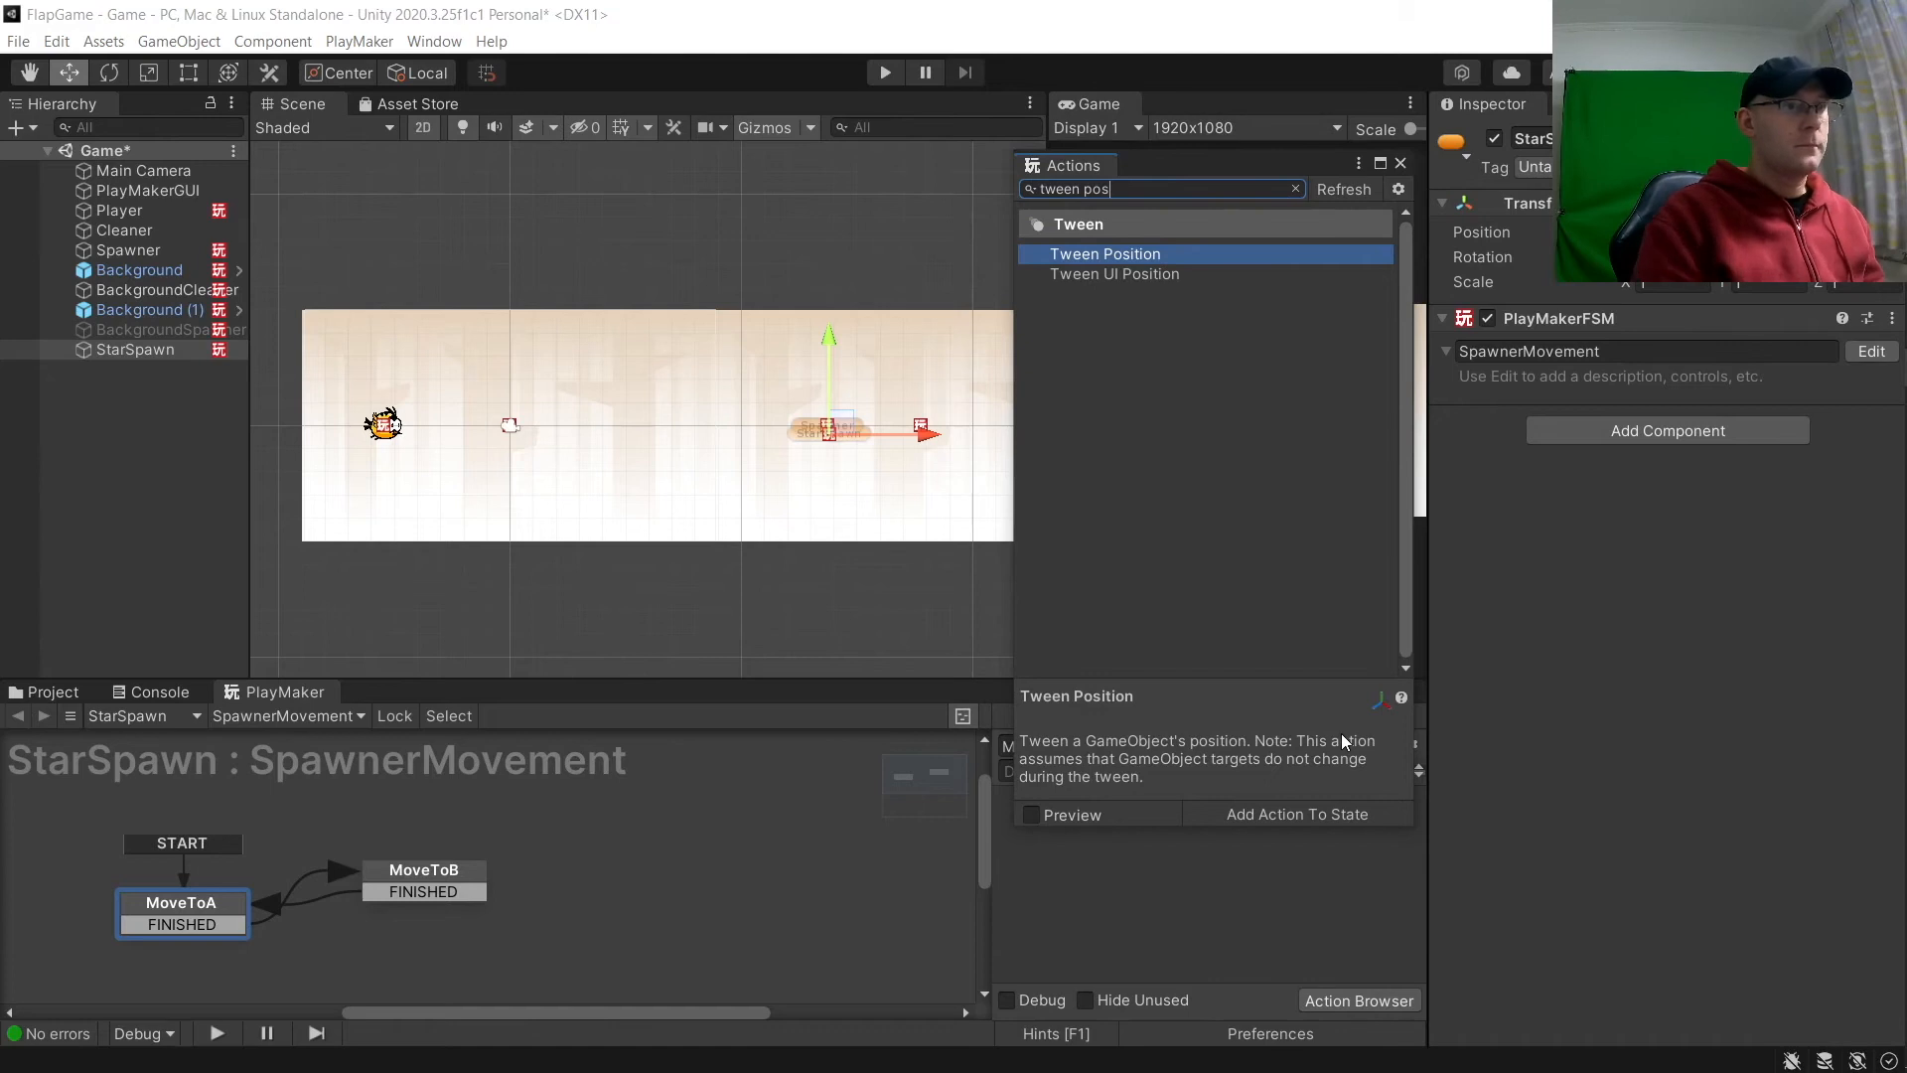
{"action": "key", "text": "Return"}
{"action": "left_click", "coordinate": [1400, 164]}
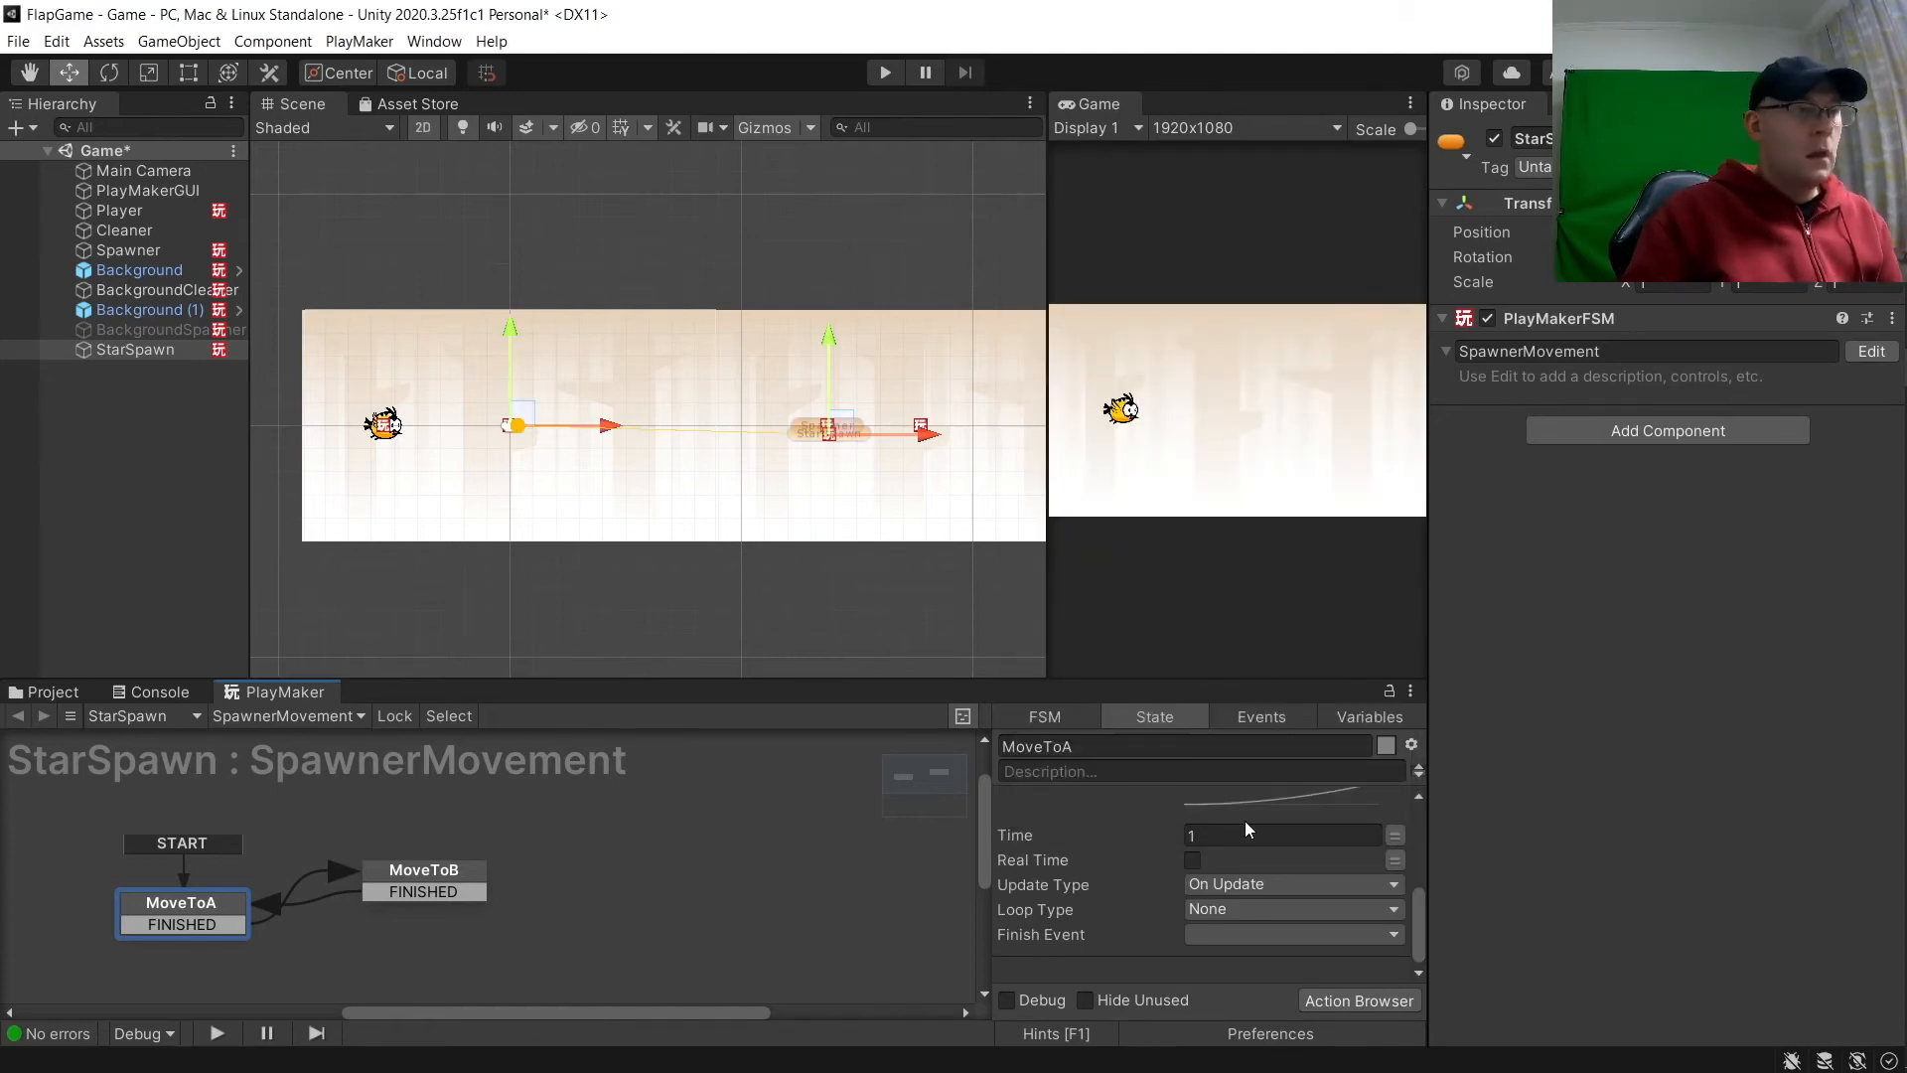
Step: Set MoveToA's tween target to world X 13.77 and raise it to about Y 4.1, near the background's upper edge
{"action": "scroll", "coordinate": [1244, 820], "scroll_direction": "up", "scroll_amount": 6}
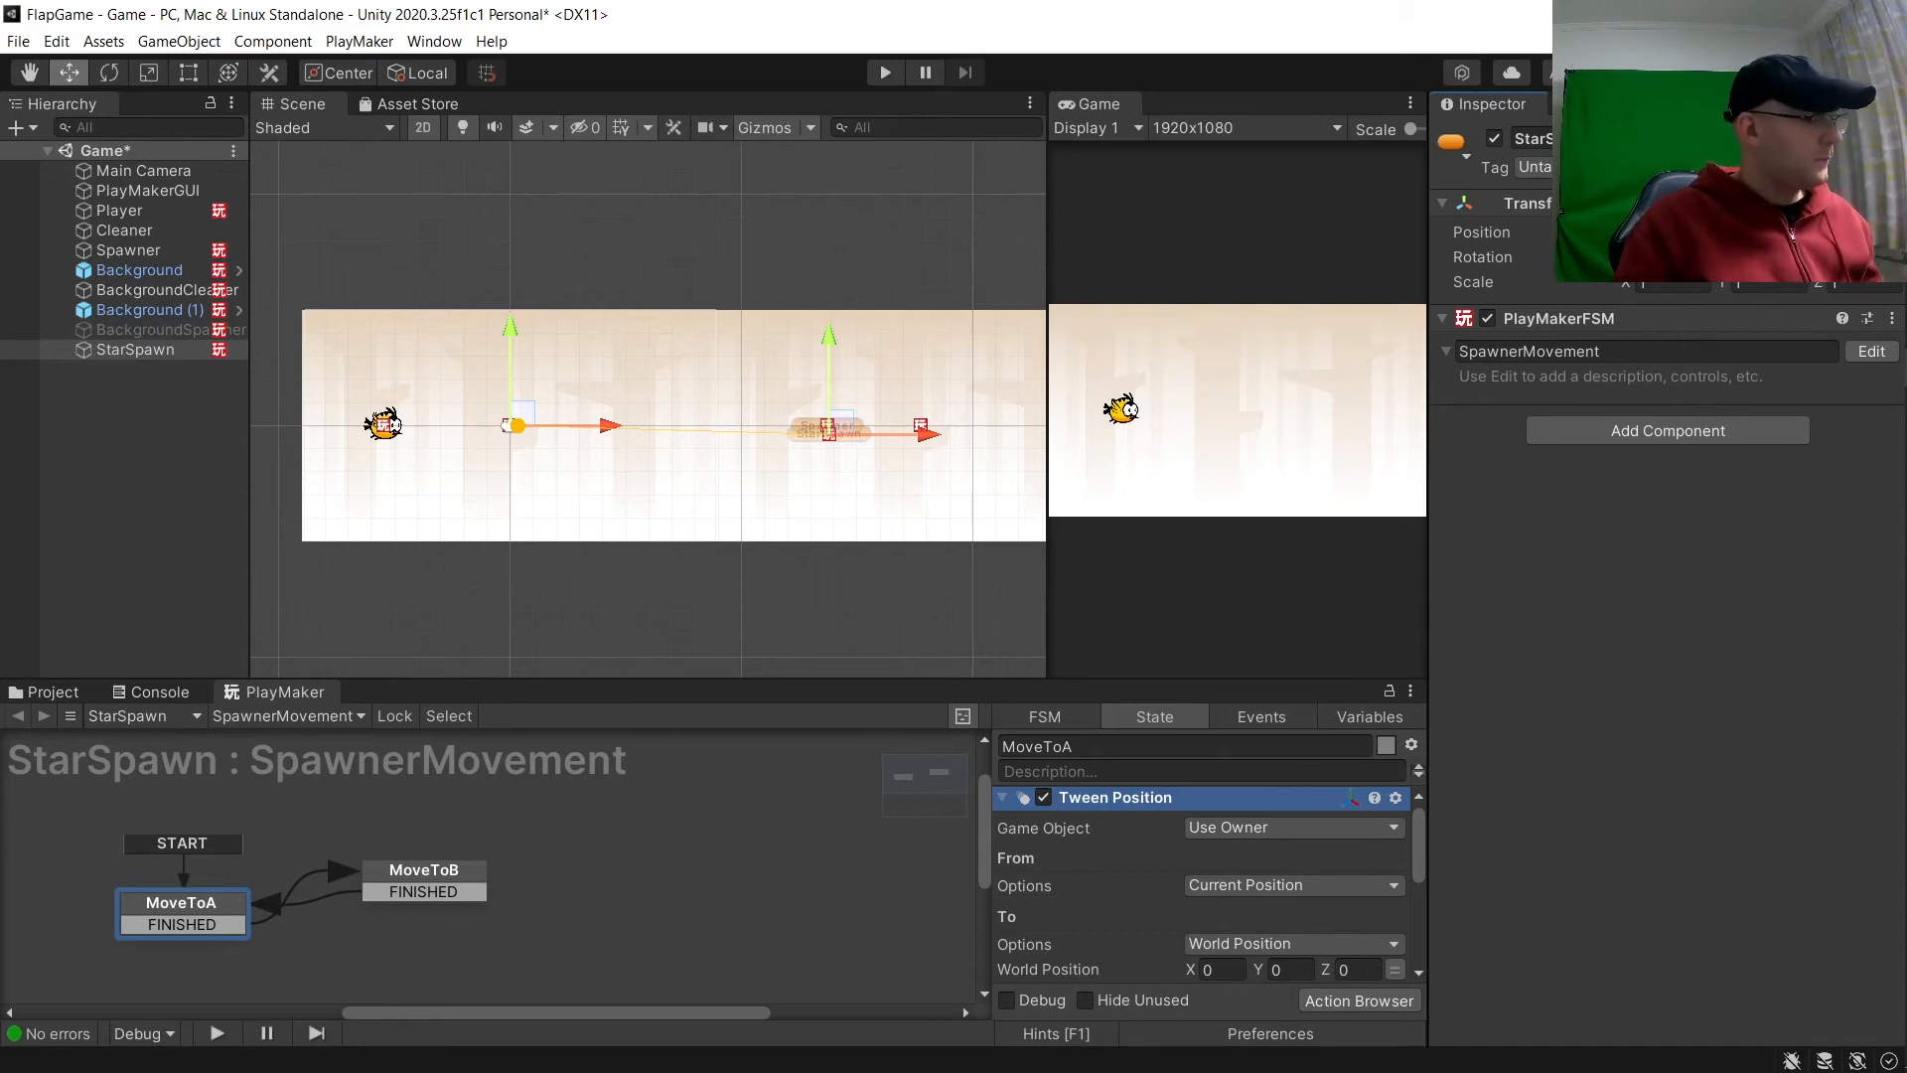
{"action": "left_click", "coordinate": [1231, 971]}
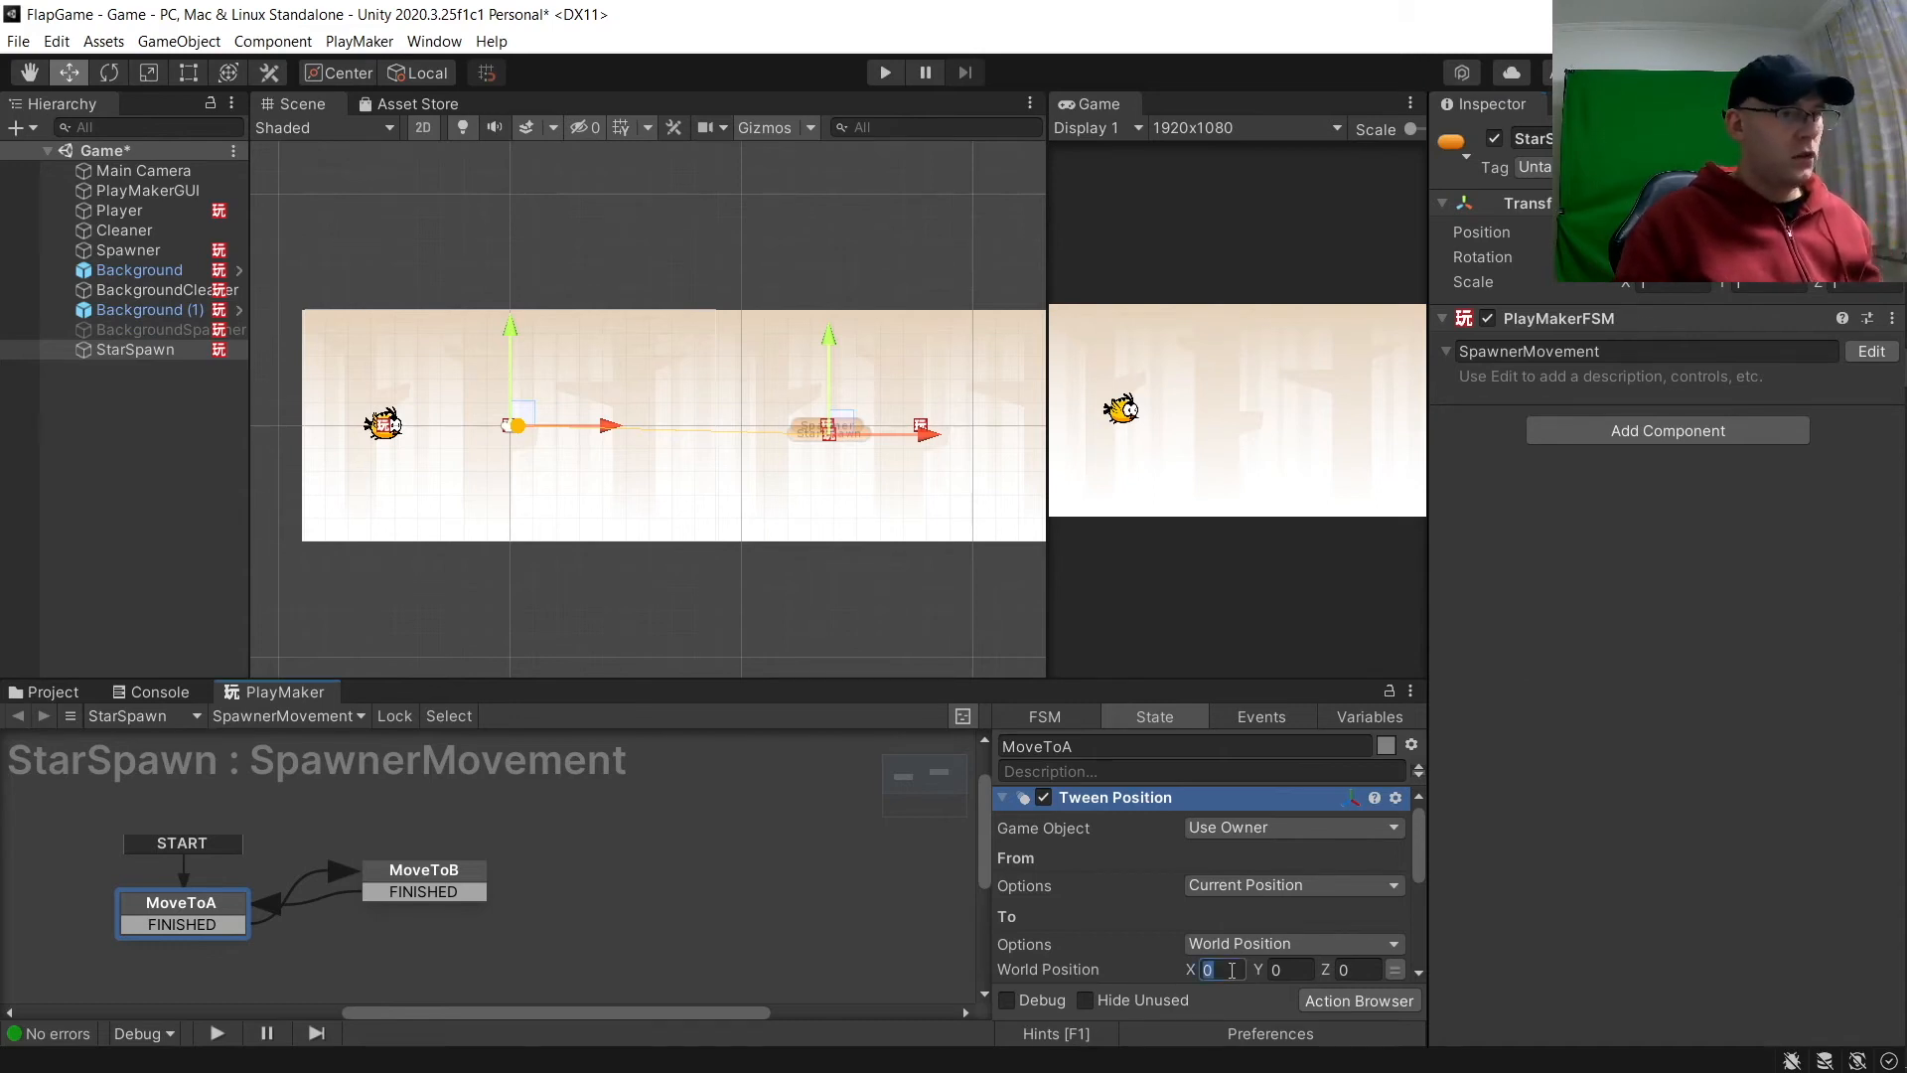
{"action": "type", "text": "13.77"}
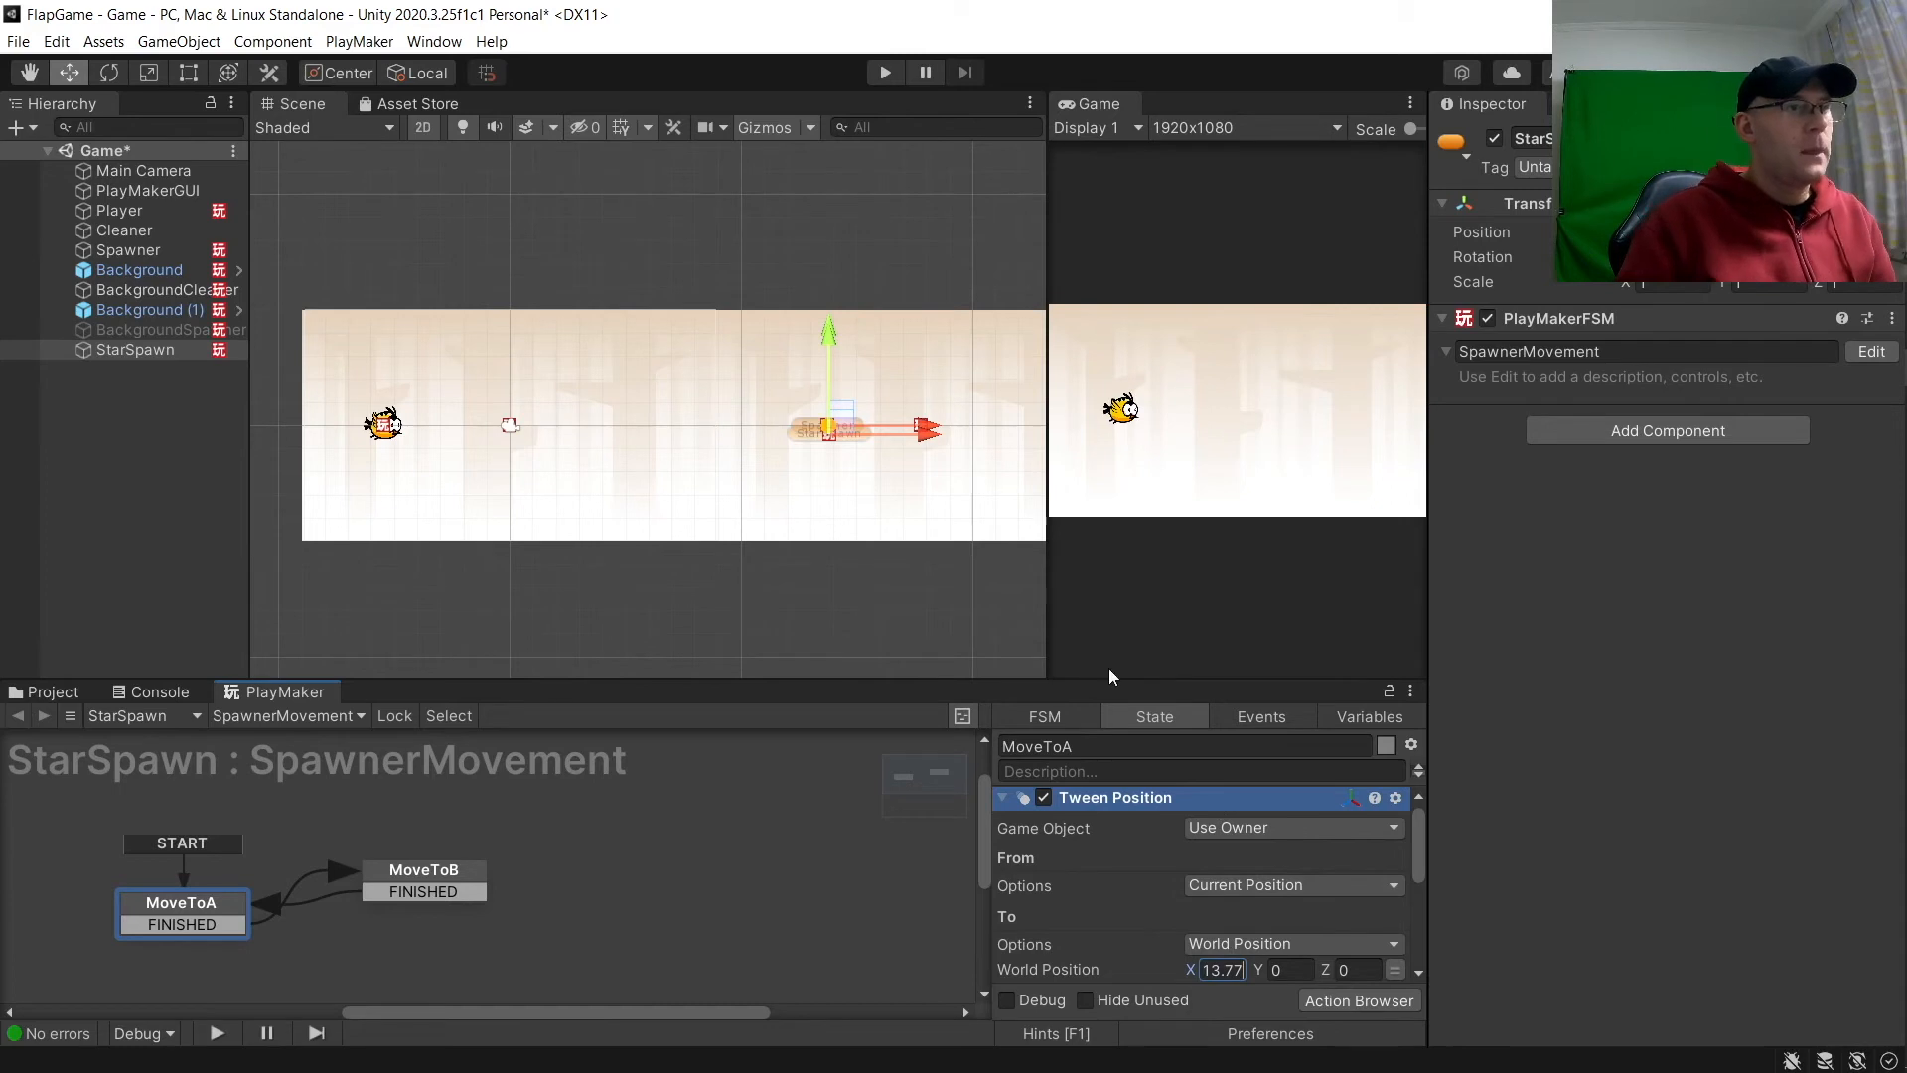
{"action": "scroll", "coordinate": [852, 457], "scroll_direction": "up", "scroll_amount": 3}
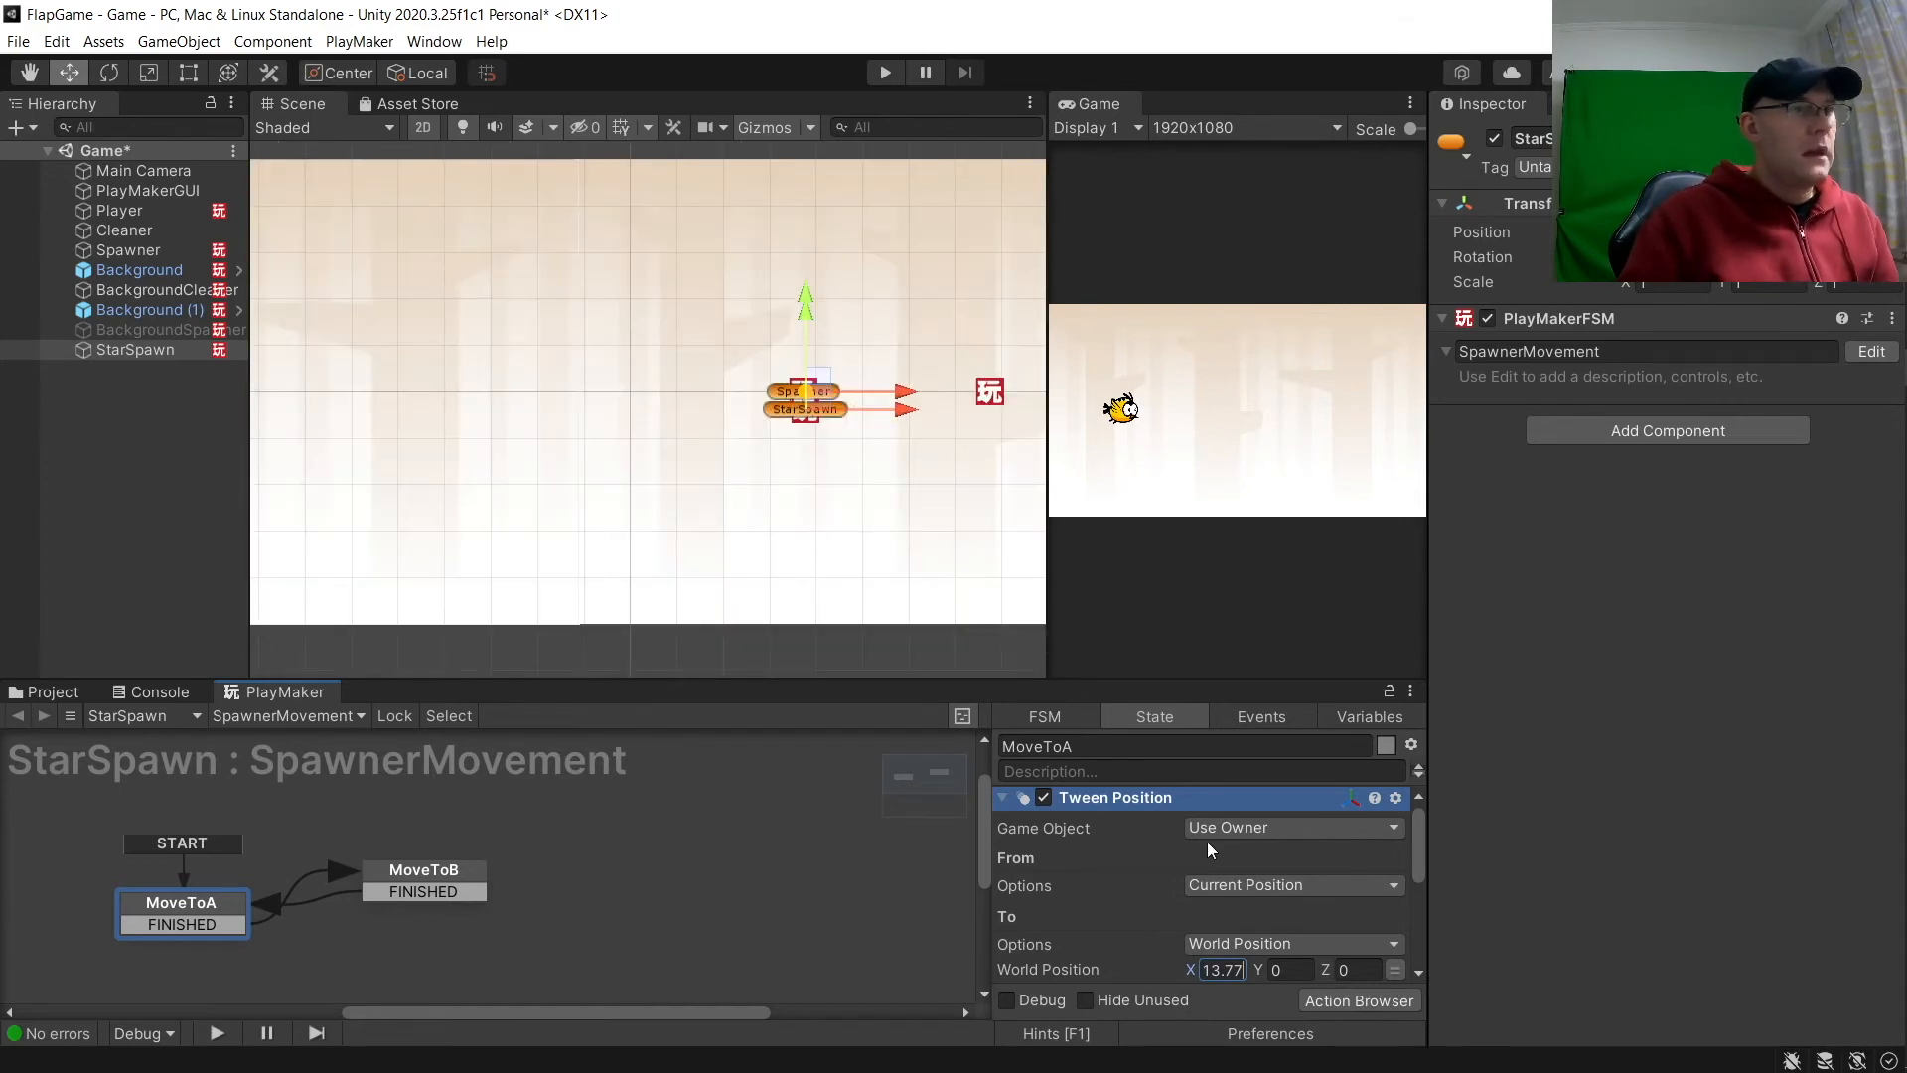
{"action": "left_click", "coordinate": [198, 74]}
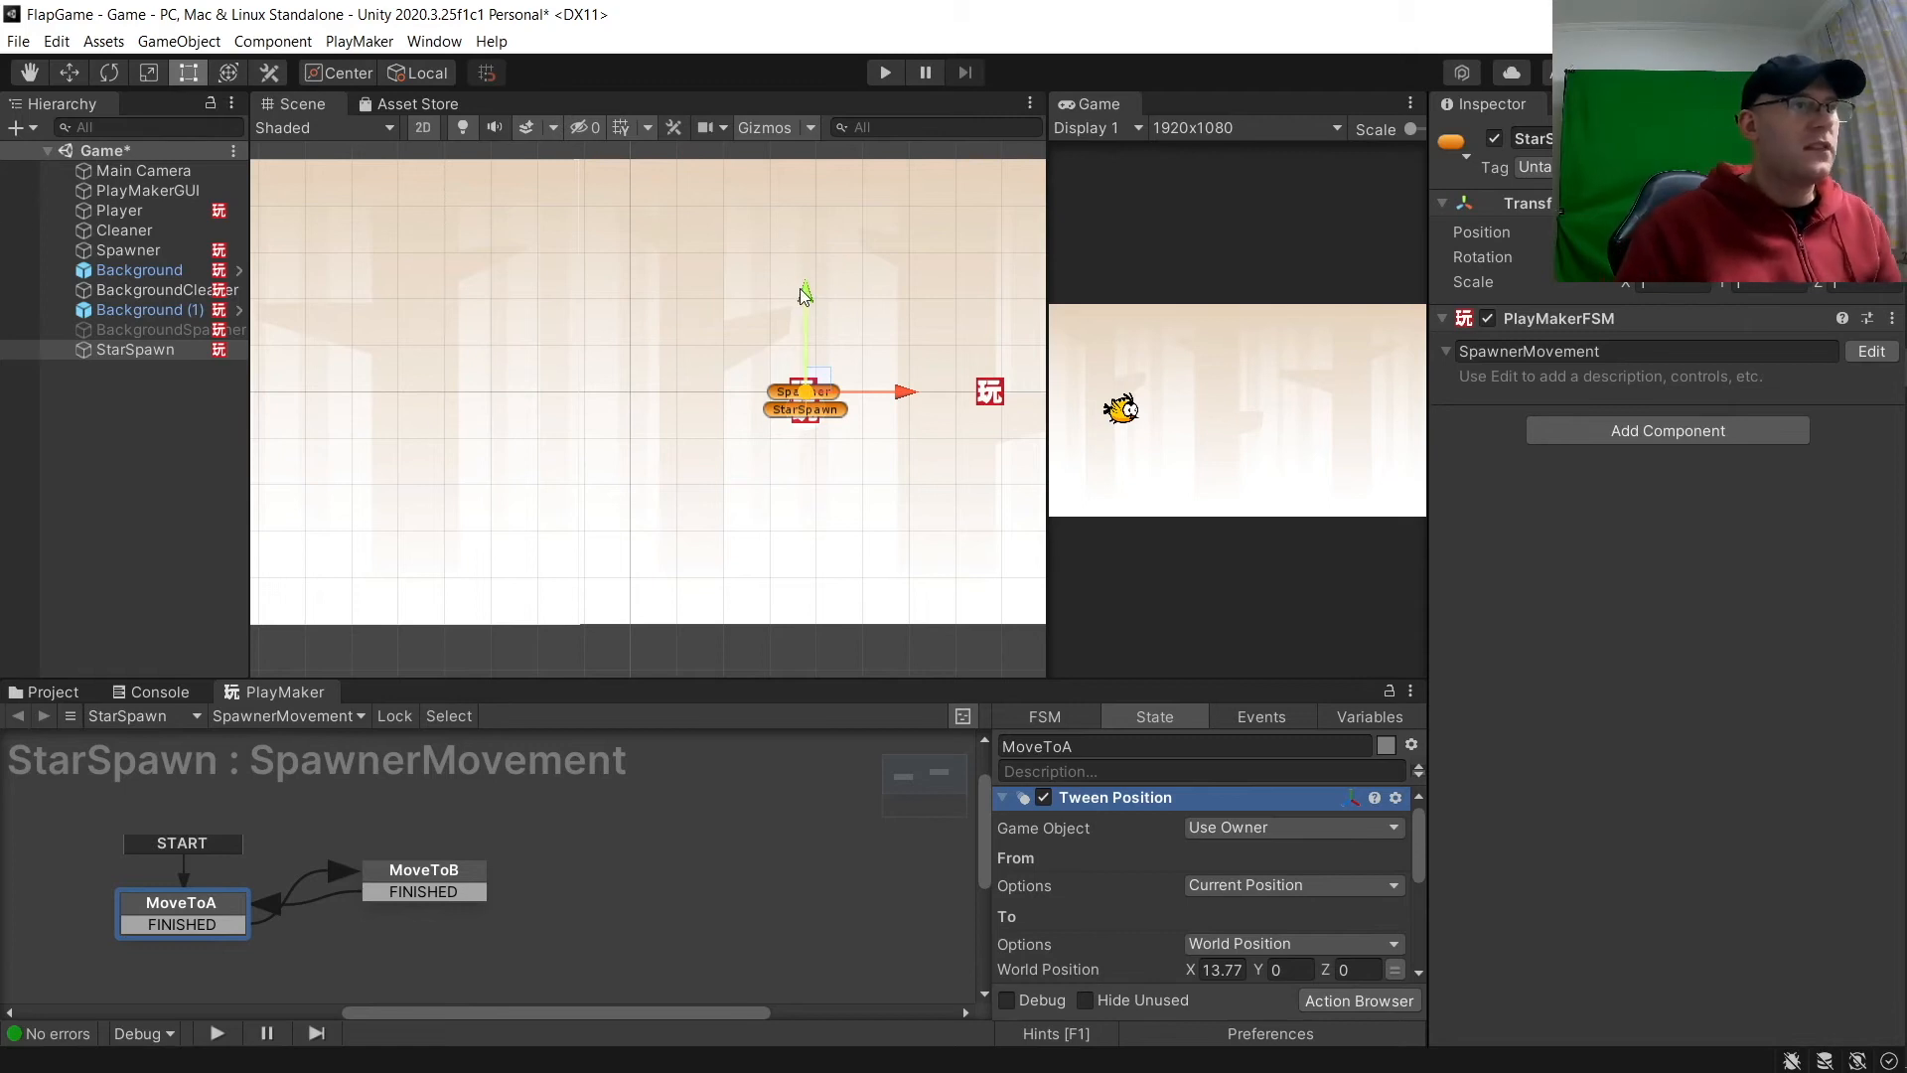
{"action": "left_click_drag", "start_coordinate": [803, 292], "coordinate": [791, 169]}
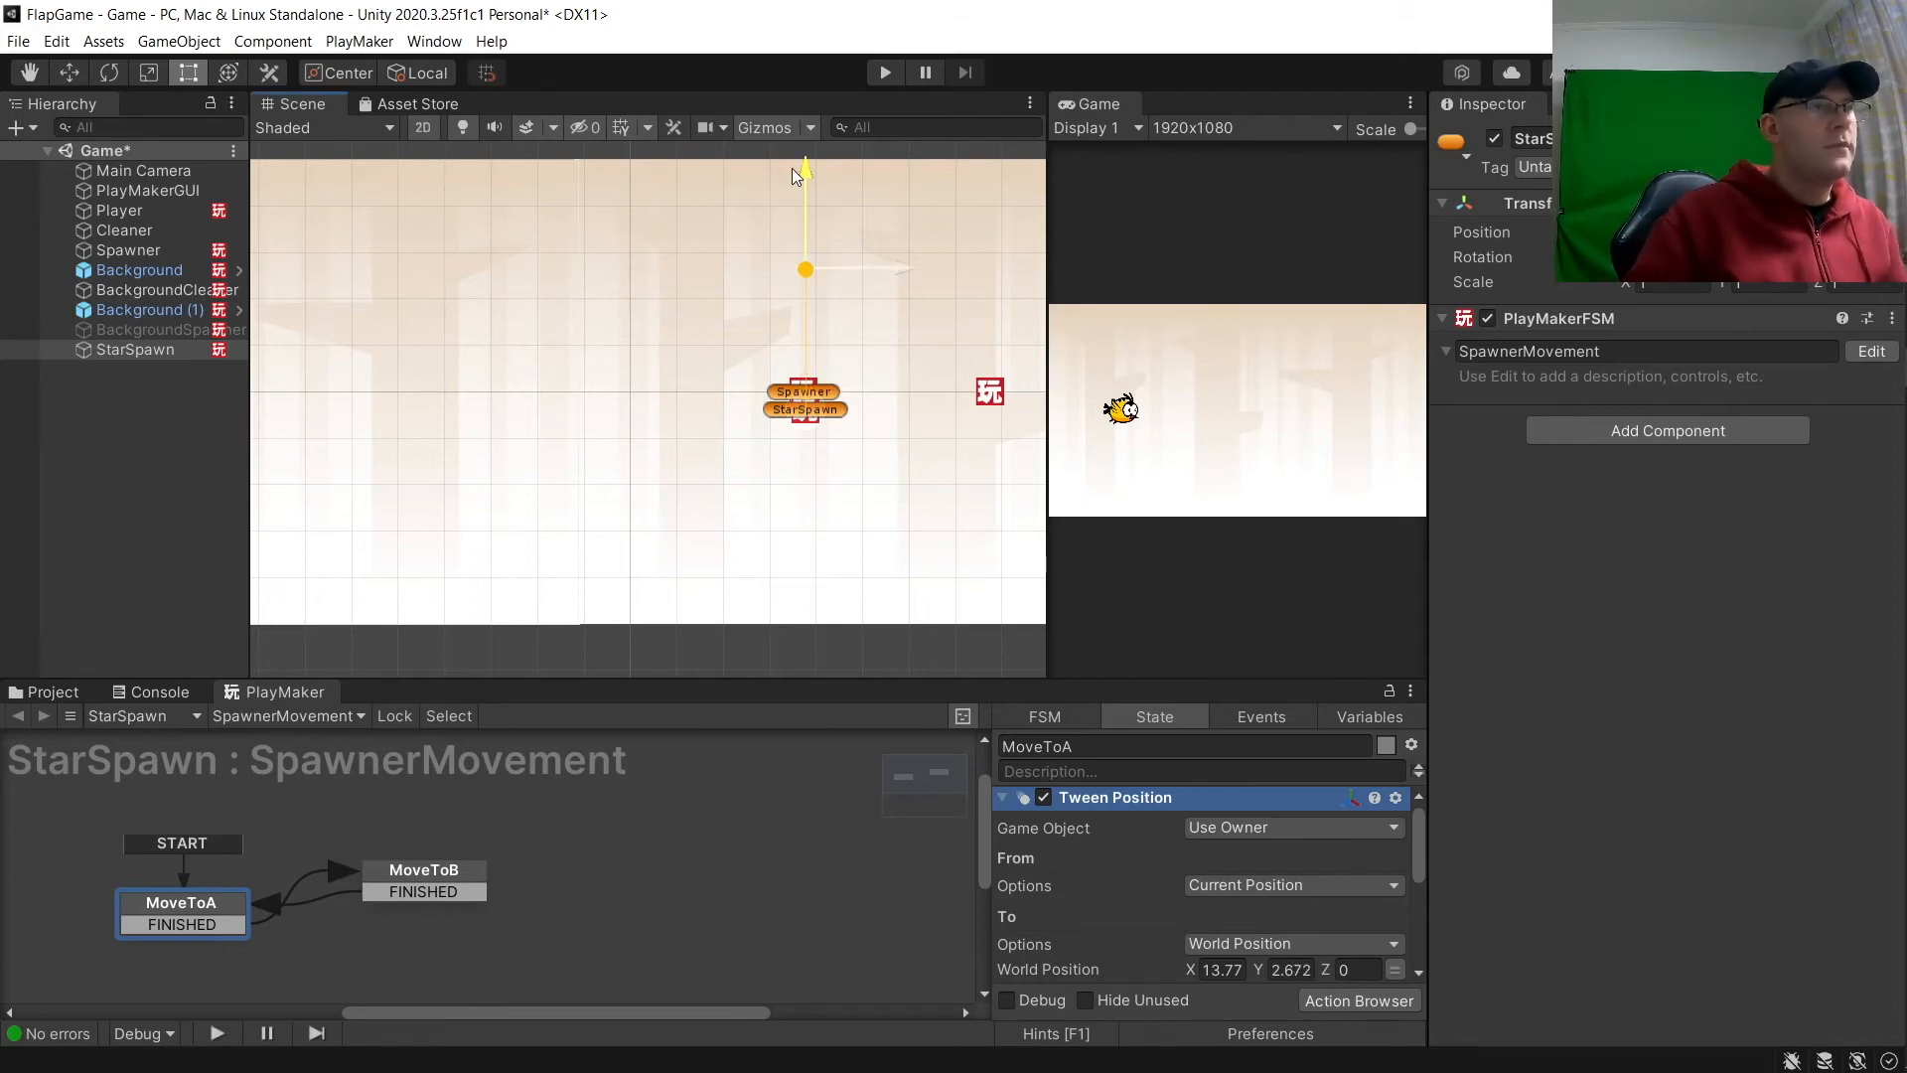
{"action": "scroll", "coordinate": [786, 267], "scroll_direction": "down", "scroll_amount": 1}
{"action": "middle_click_drag", "start_coordinate": [792, 266], "coordinate": [776, 385]}
{"action": "left_click_drag", "start_coordinate": [784, 289], "coordinate": [756, 227]}
Step: Set MoveToA's tween to Linear easing with a time of 5
{"action": "scroll", "coordinate": [1253, 866], "scroll_direction": "down", "scroll_amount": 4}
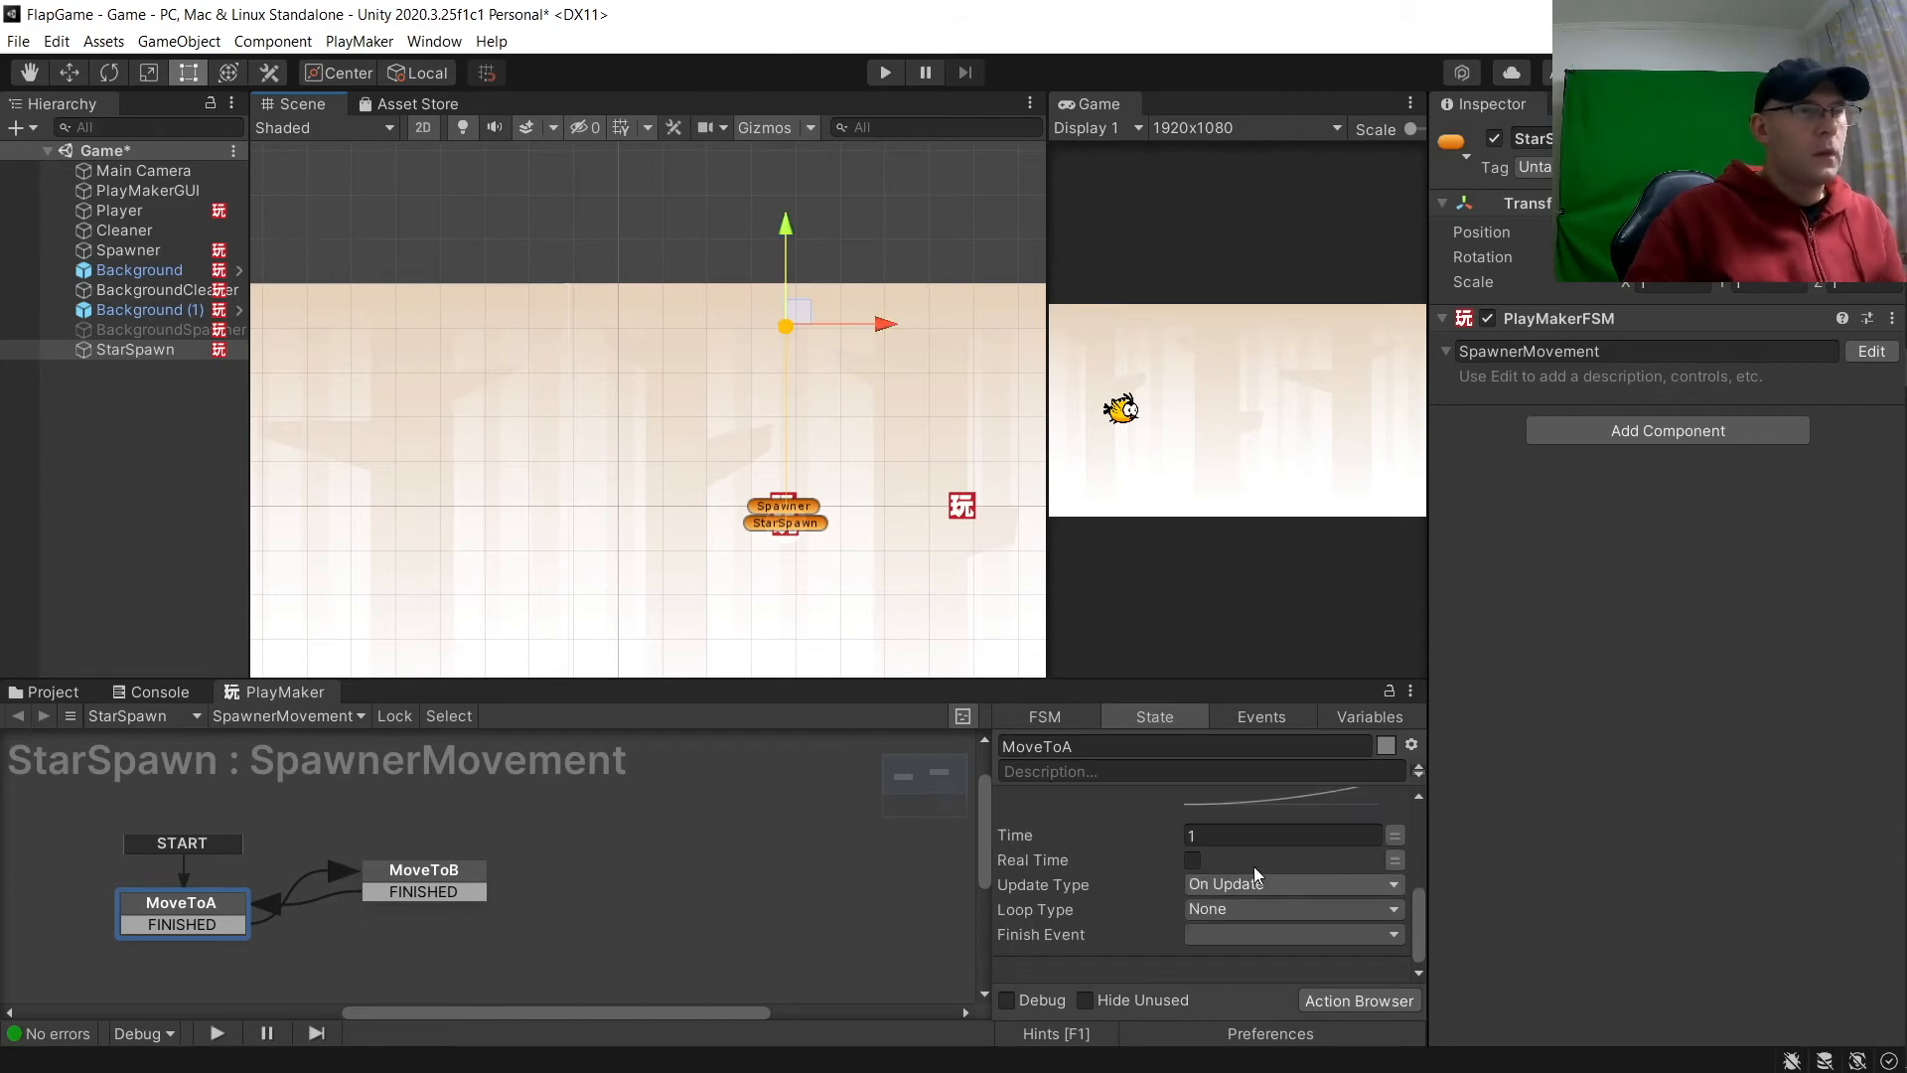
{"action": "scroll", "coordinate": [1254, 864], "scroll_direction": "up", "scroll_amount": 1}
{"action": "left_click", "coordinate": [1256, 807]}
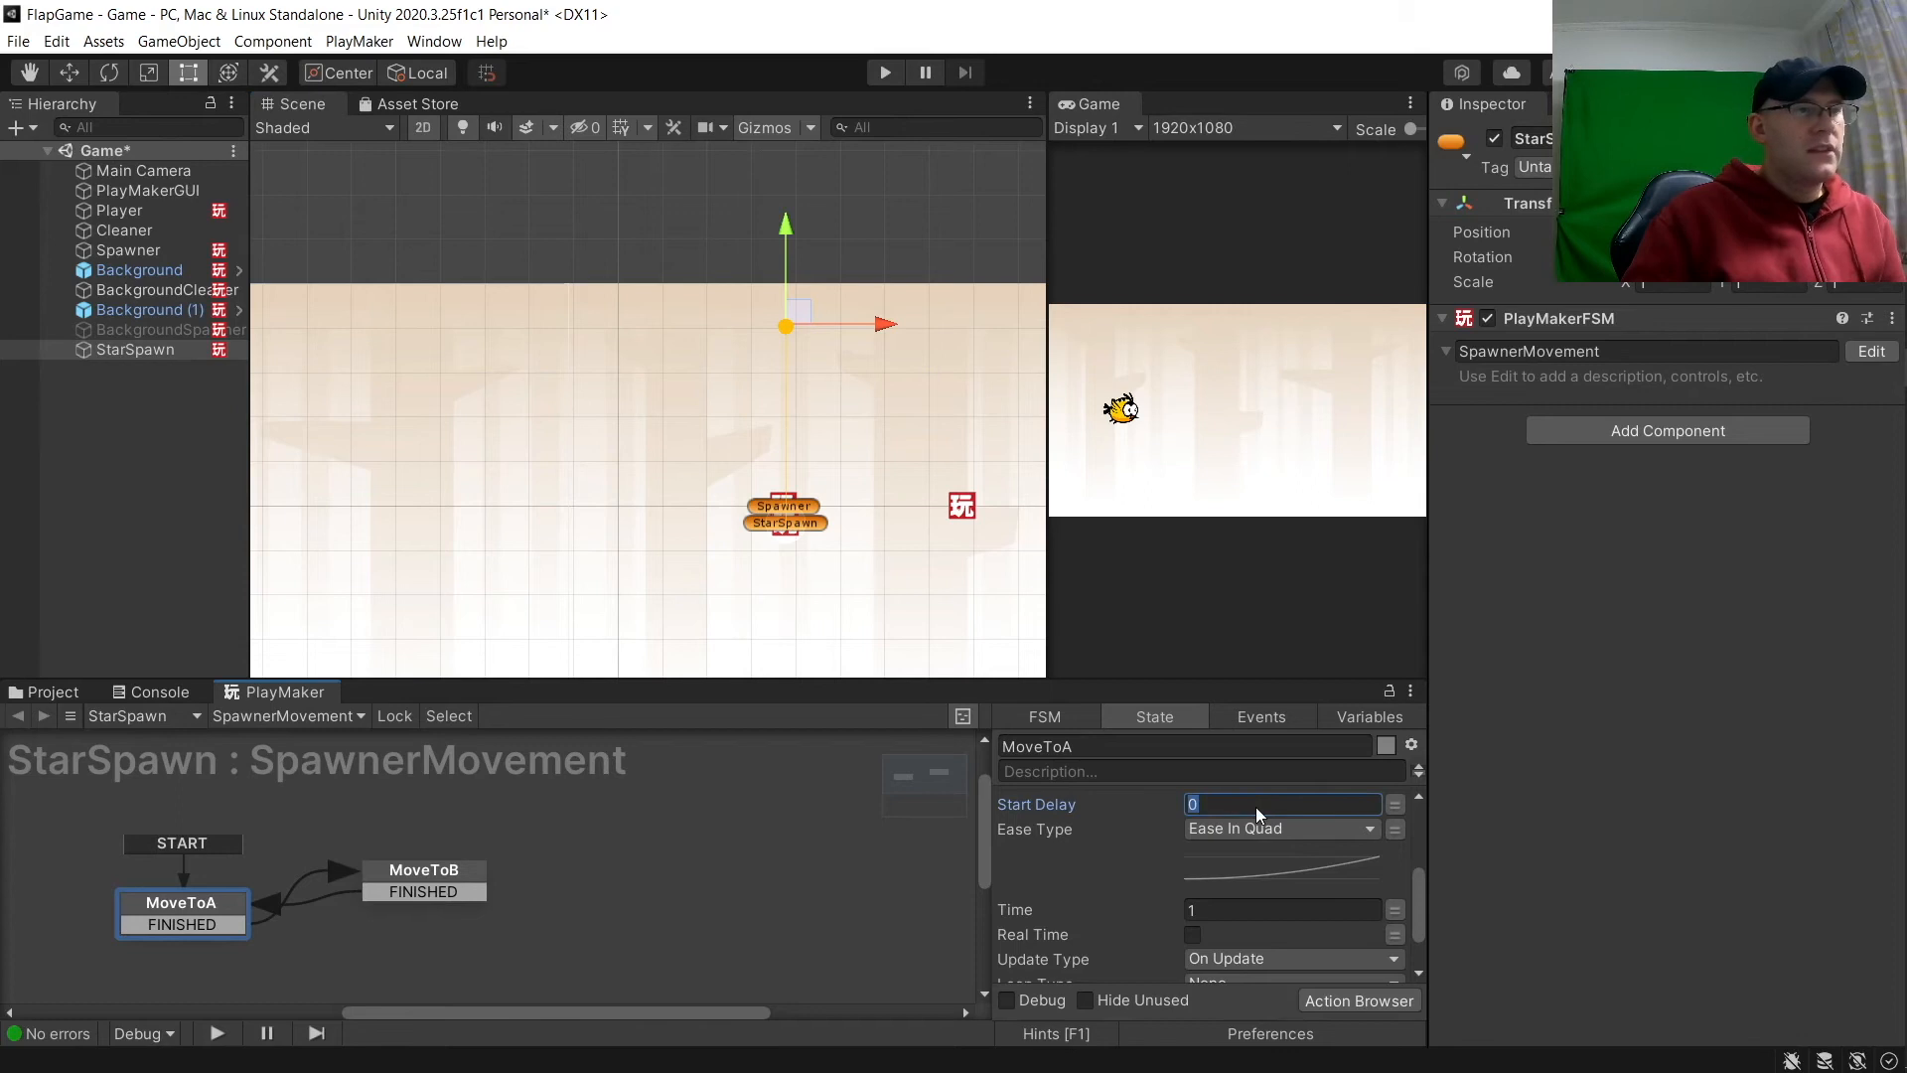
{"action": "left_click", "coordinate": [1264, 826]}
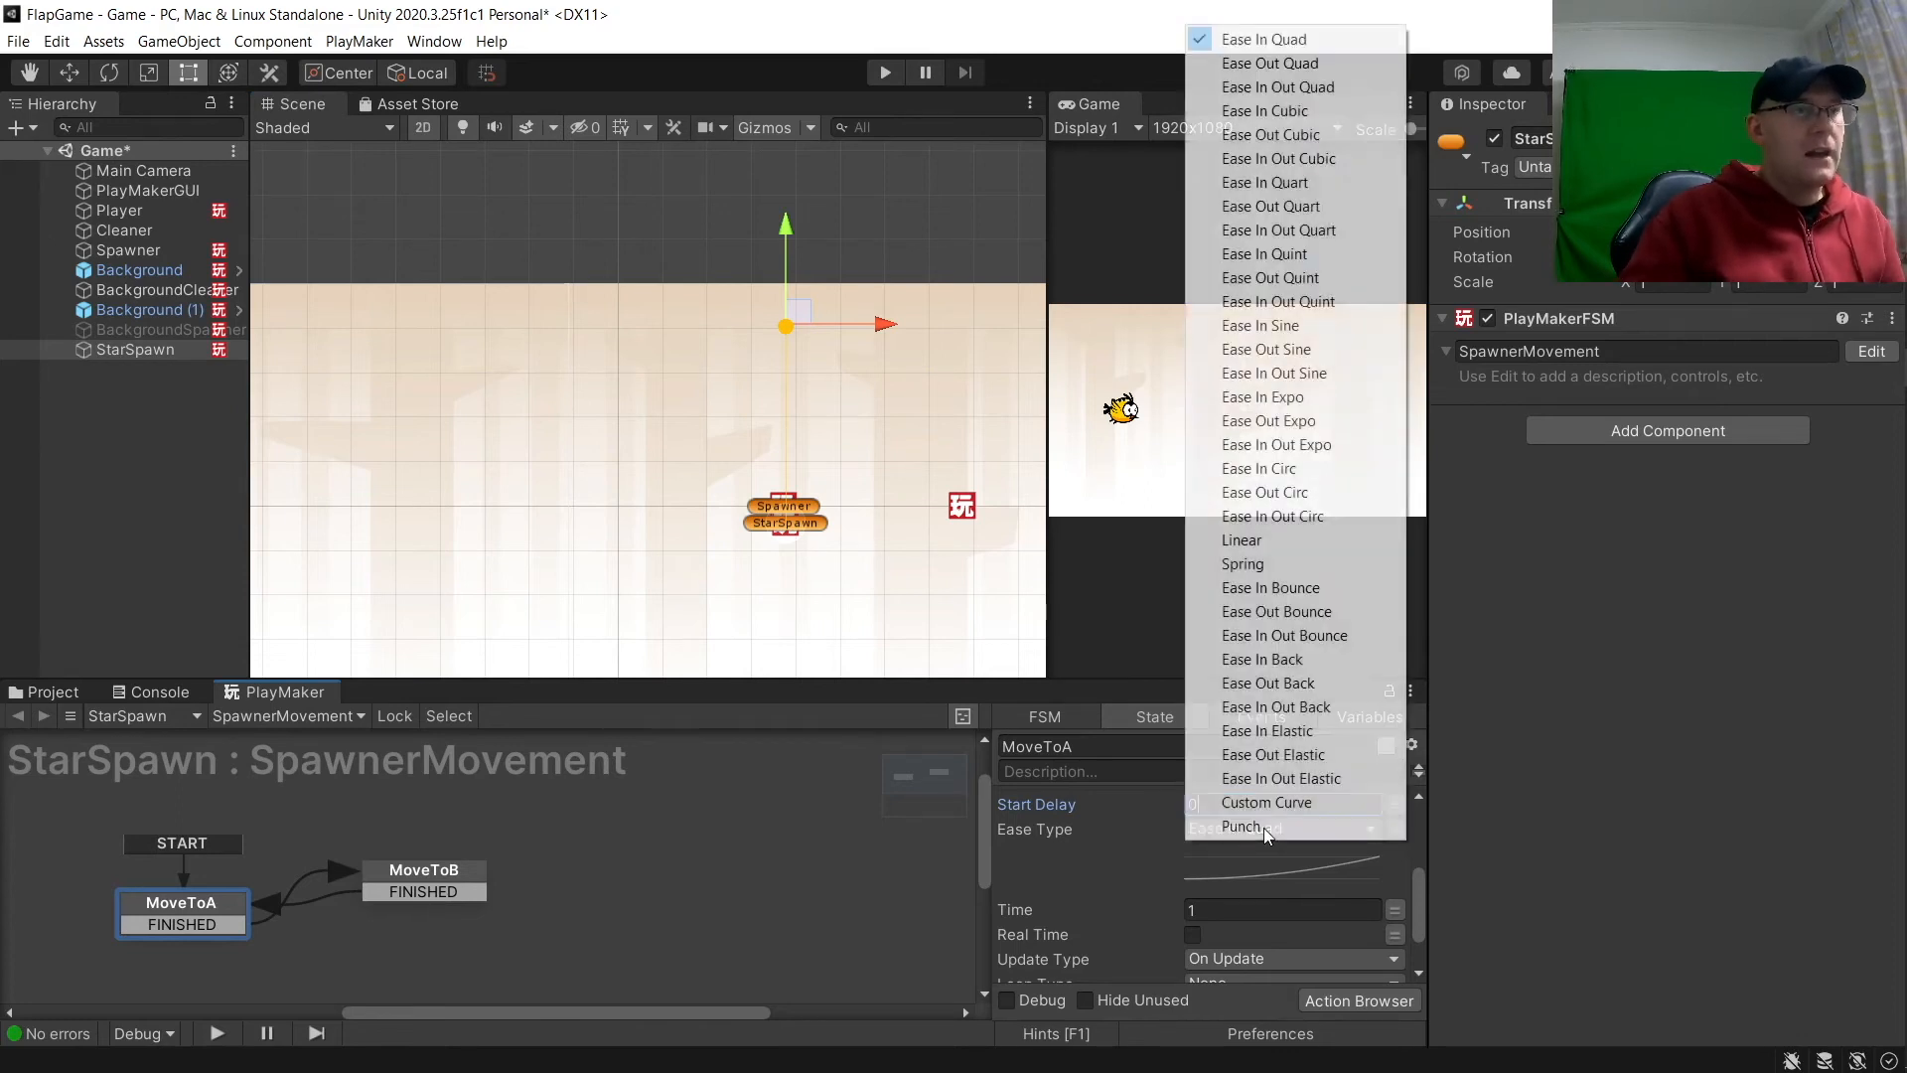
{"action": "left_click", "coordinate": [1238, 564]}
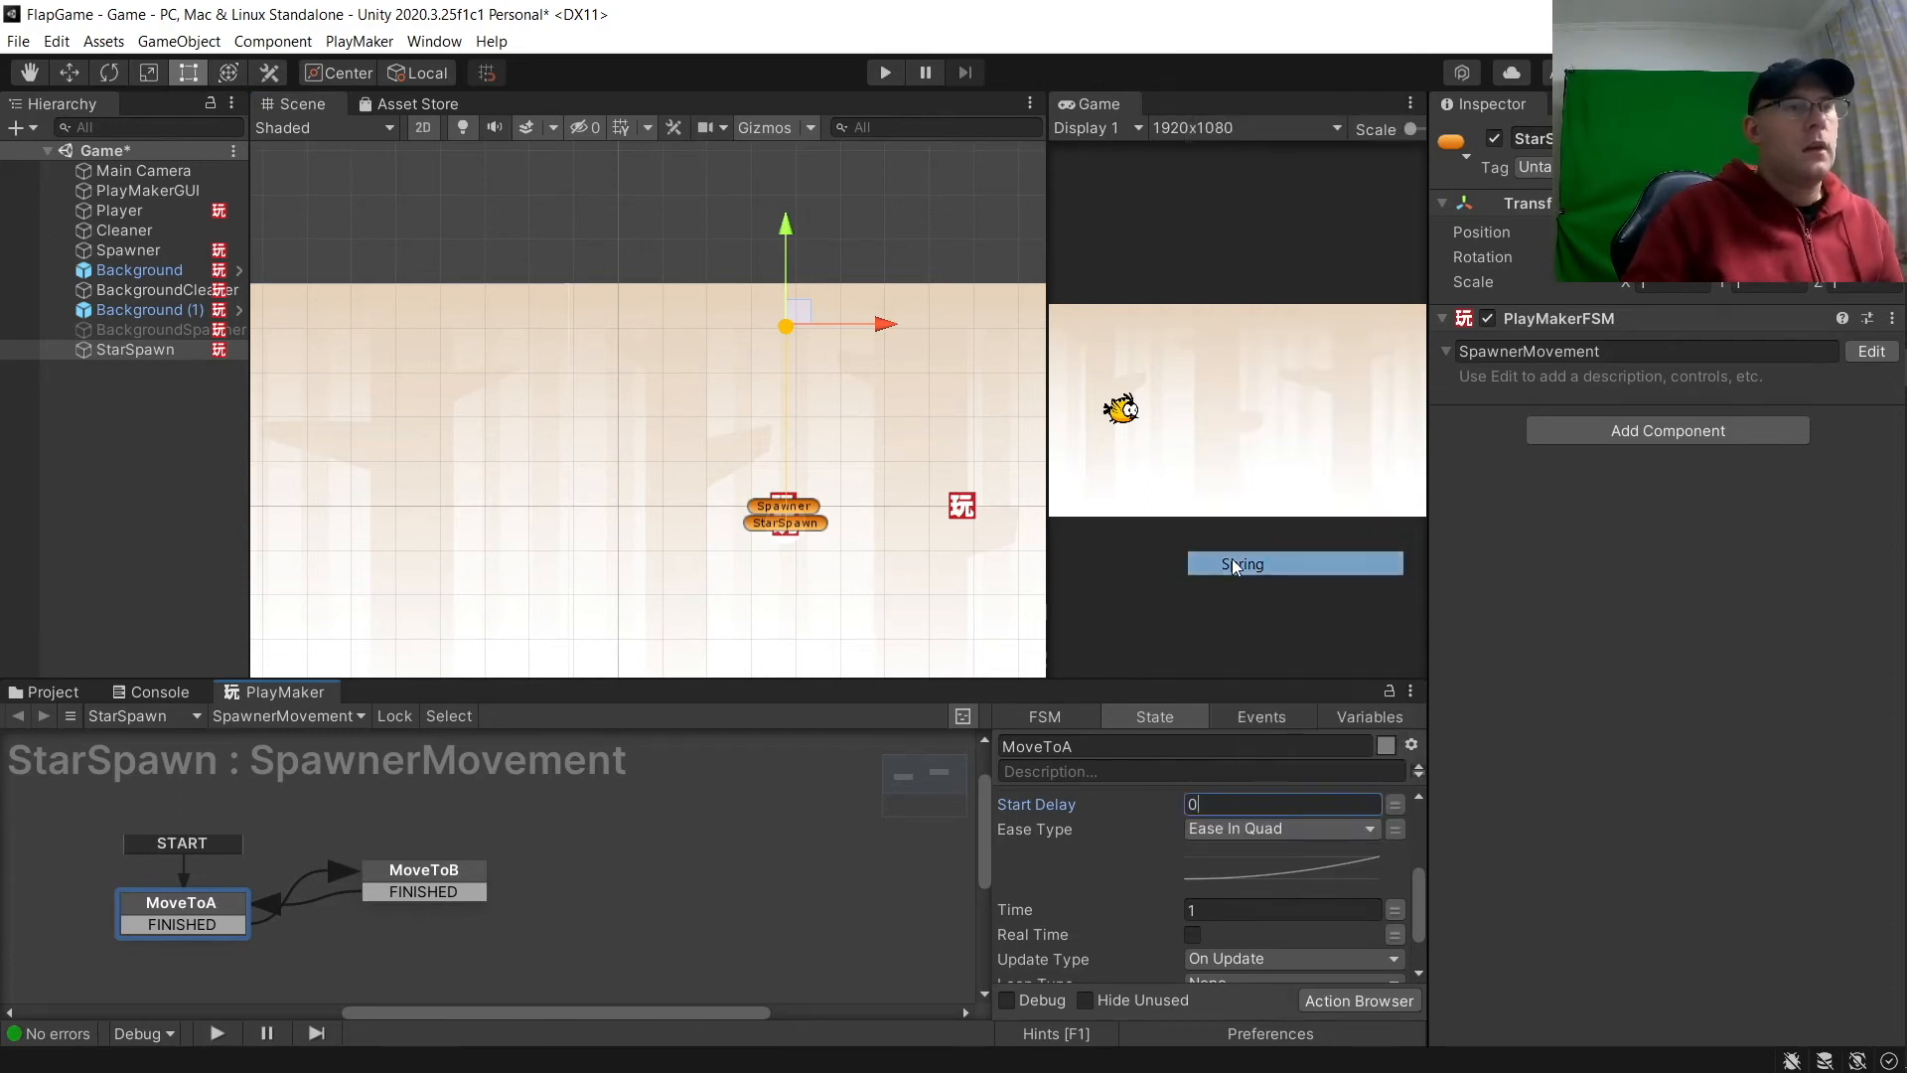
{"action": "left_click", "coordinate": [1247, 841]}
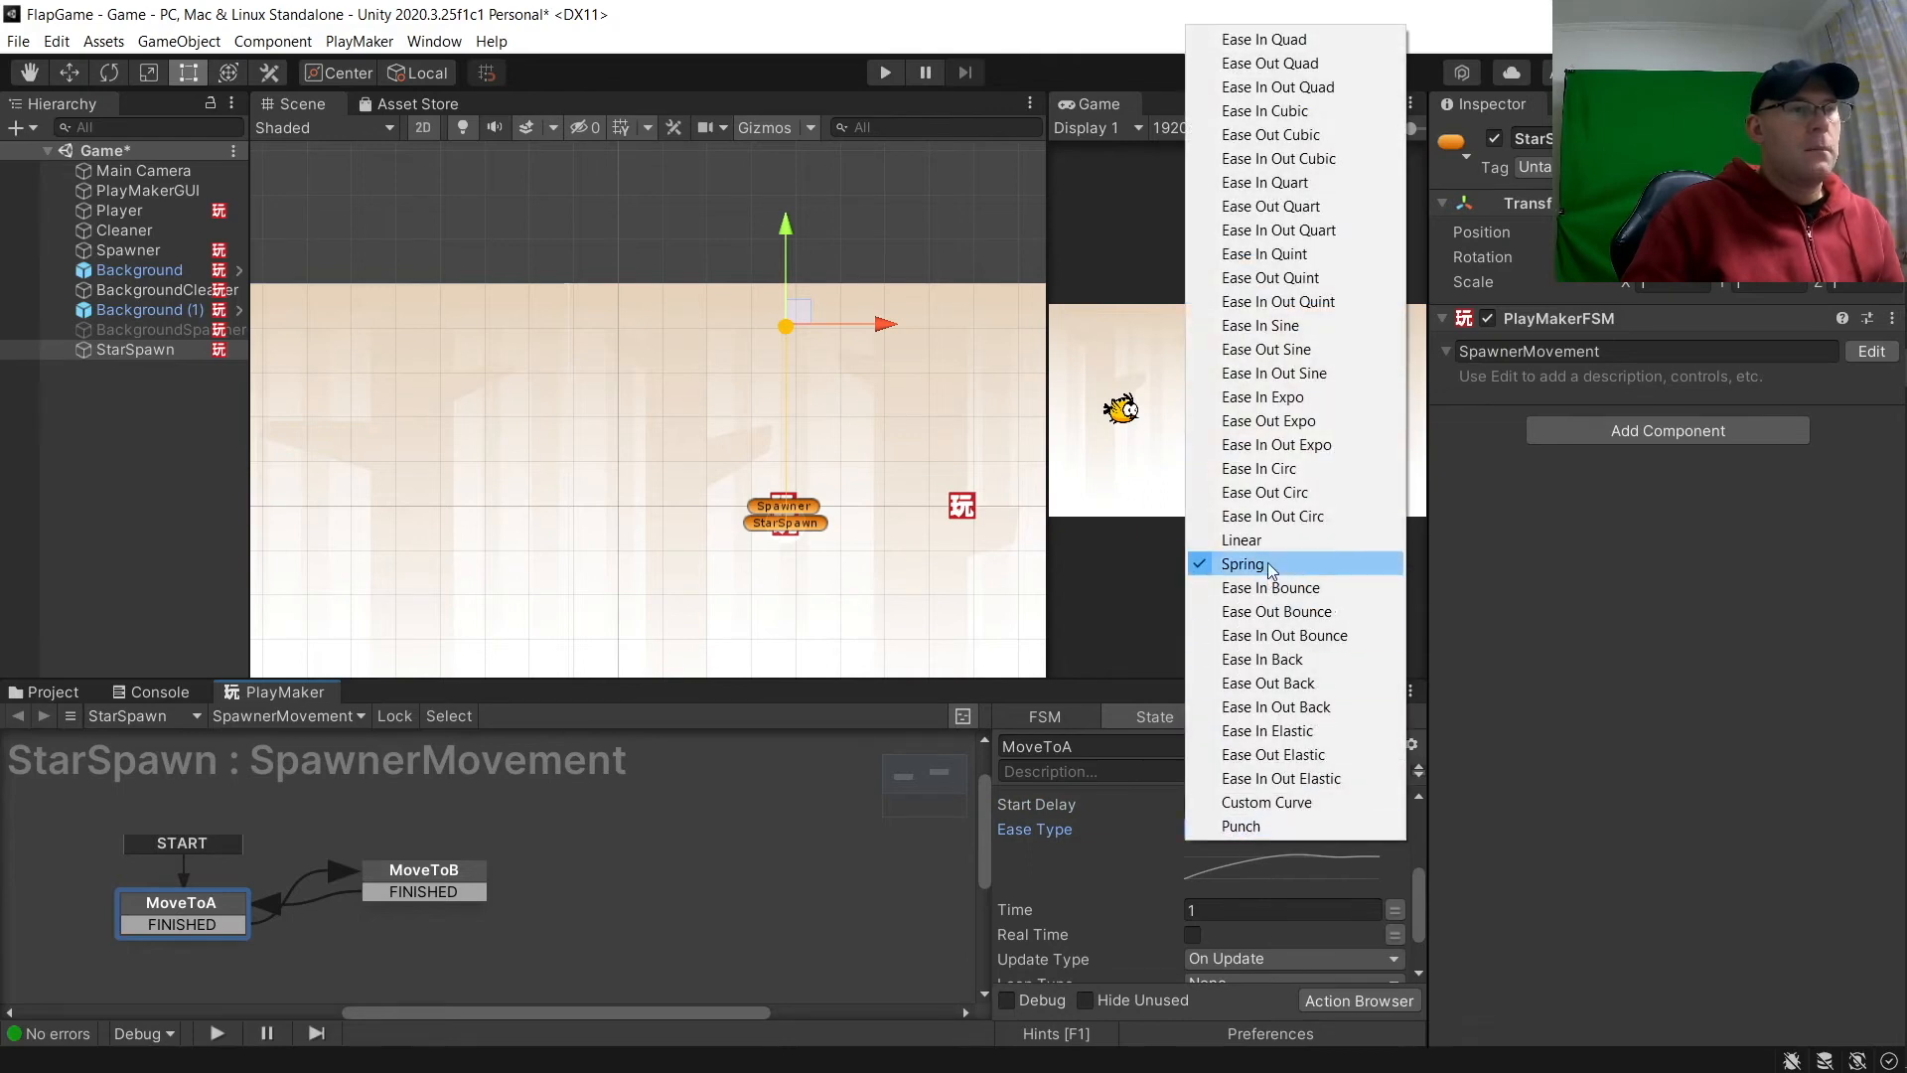
{"action": "left_click", "coordinate": [1237, 539]}
{"action": "left_click", "coordinate": [1219, 910]}
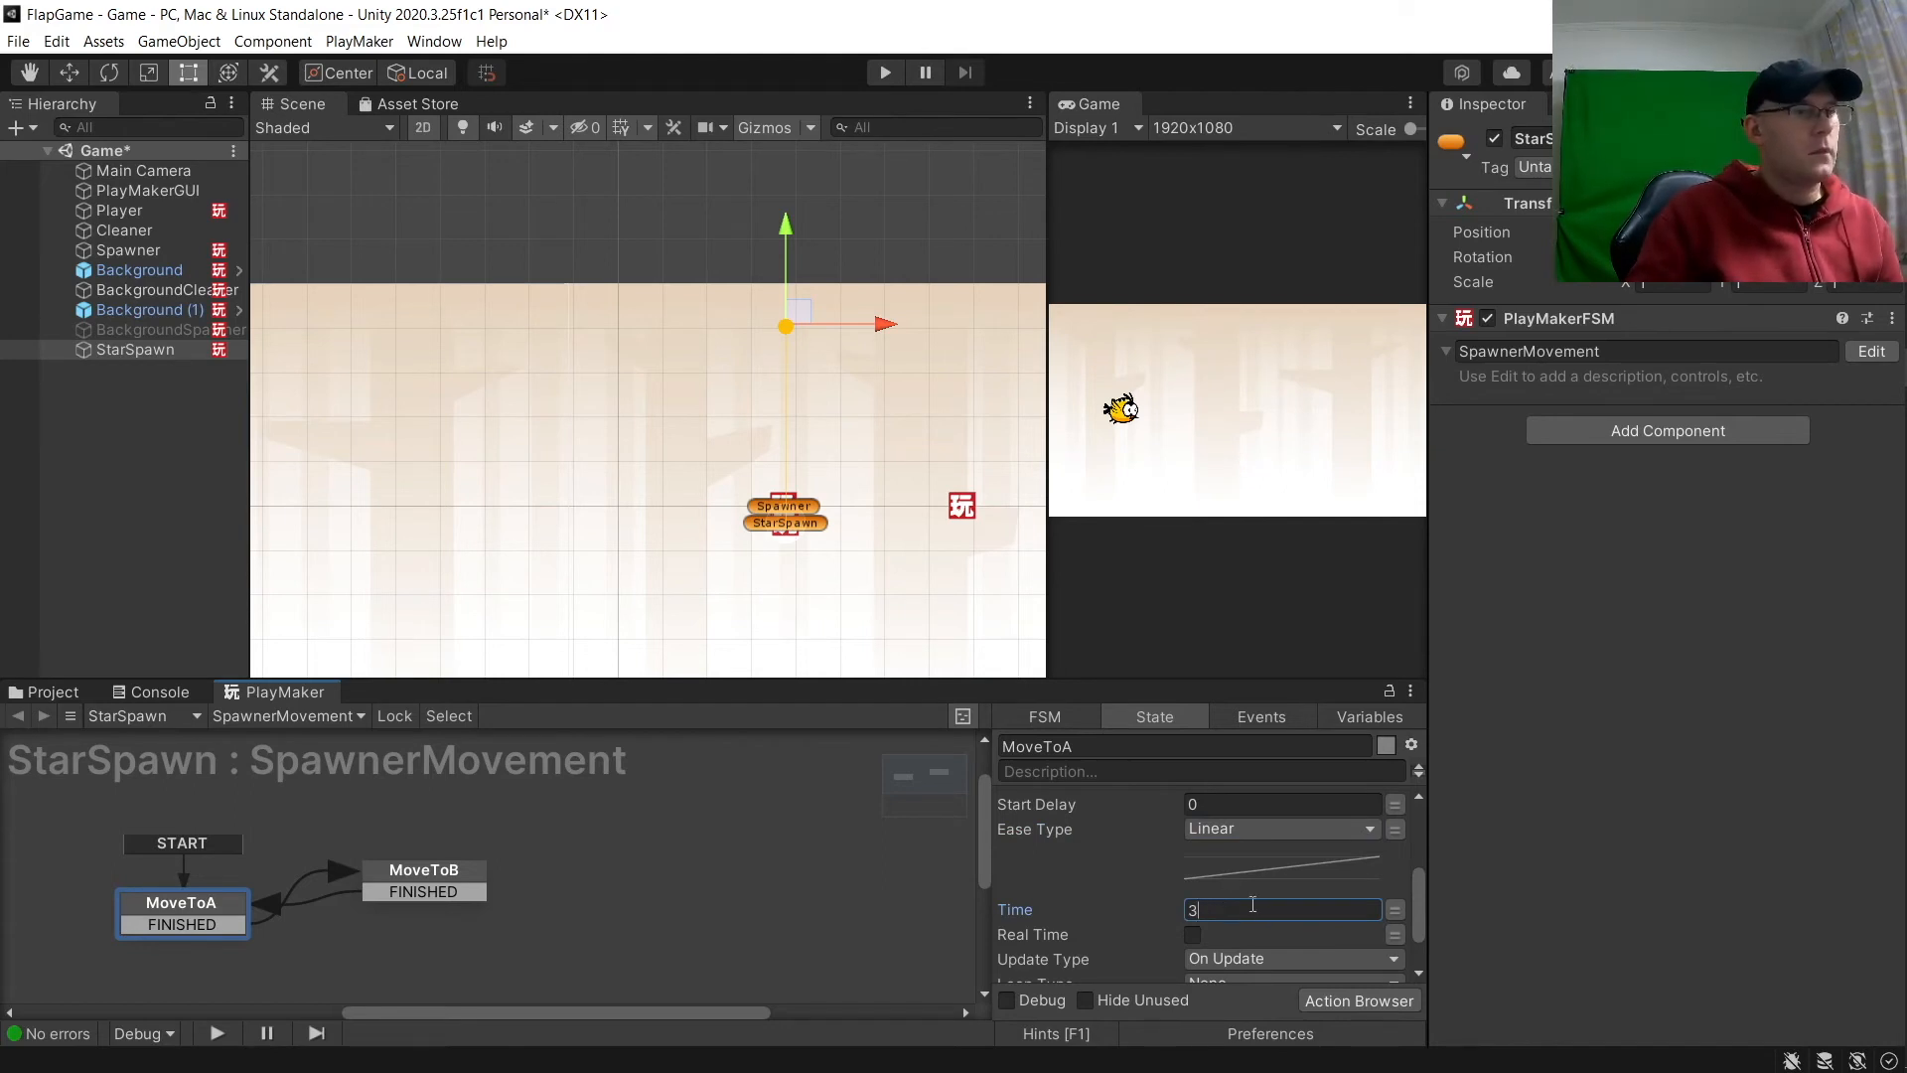
{"action": "type", "text": "5"}
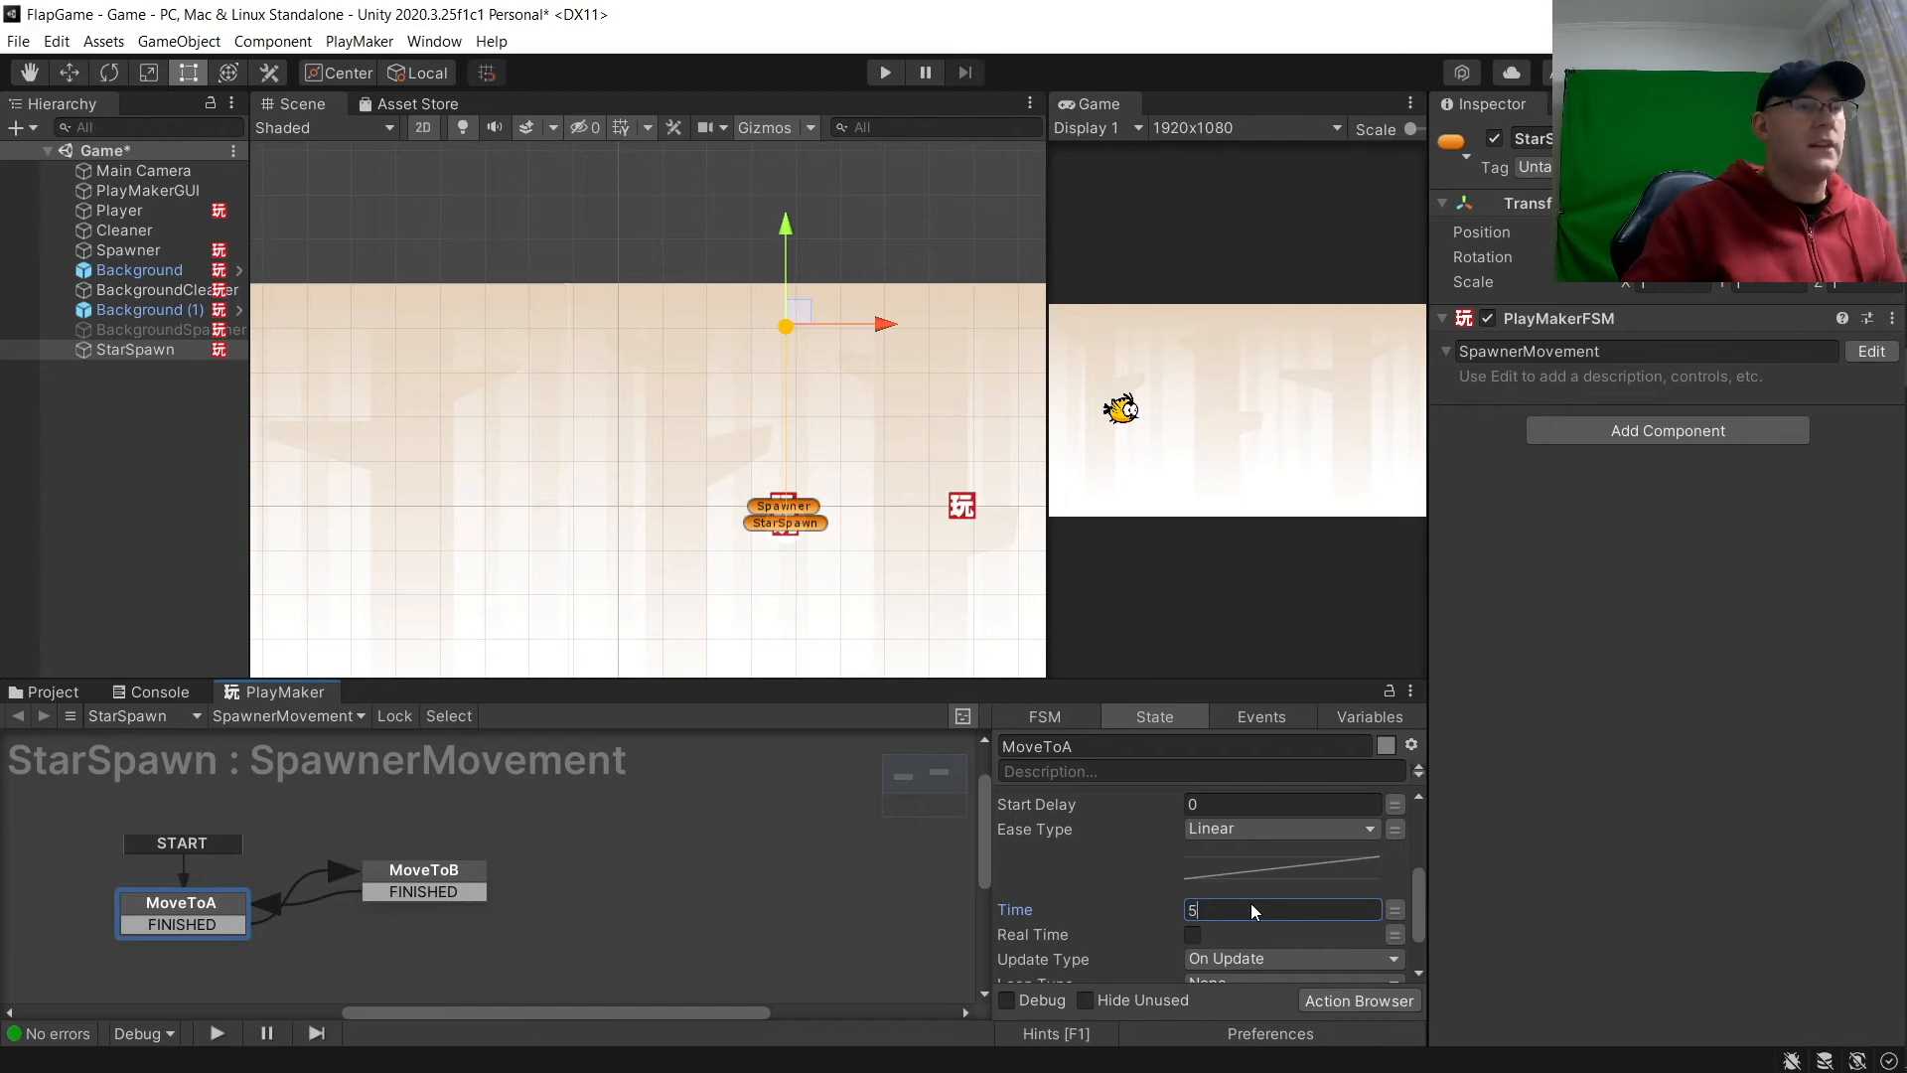
Step: Set FINISHED as the finish event of MoveToA's Tween Position action
{"action": "scroll", "coordinate": [1289, 921], "scroll_direction": "down", "scroll_amount": 1}
{"action": "left_click", "coordinate": [1217, 934]}
{"action": "left_click", "coordinate": [1234, 821]}
Step: Copy MoveToA's Tween Position action into MoveToB and move its target straight down to near the background's lower edge
{"action": "scroll", "coordinate": [1167, 839], "scroll_direction": "up", "scroll_amount": 3}
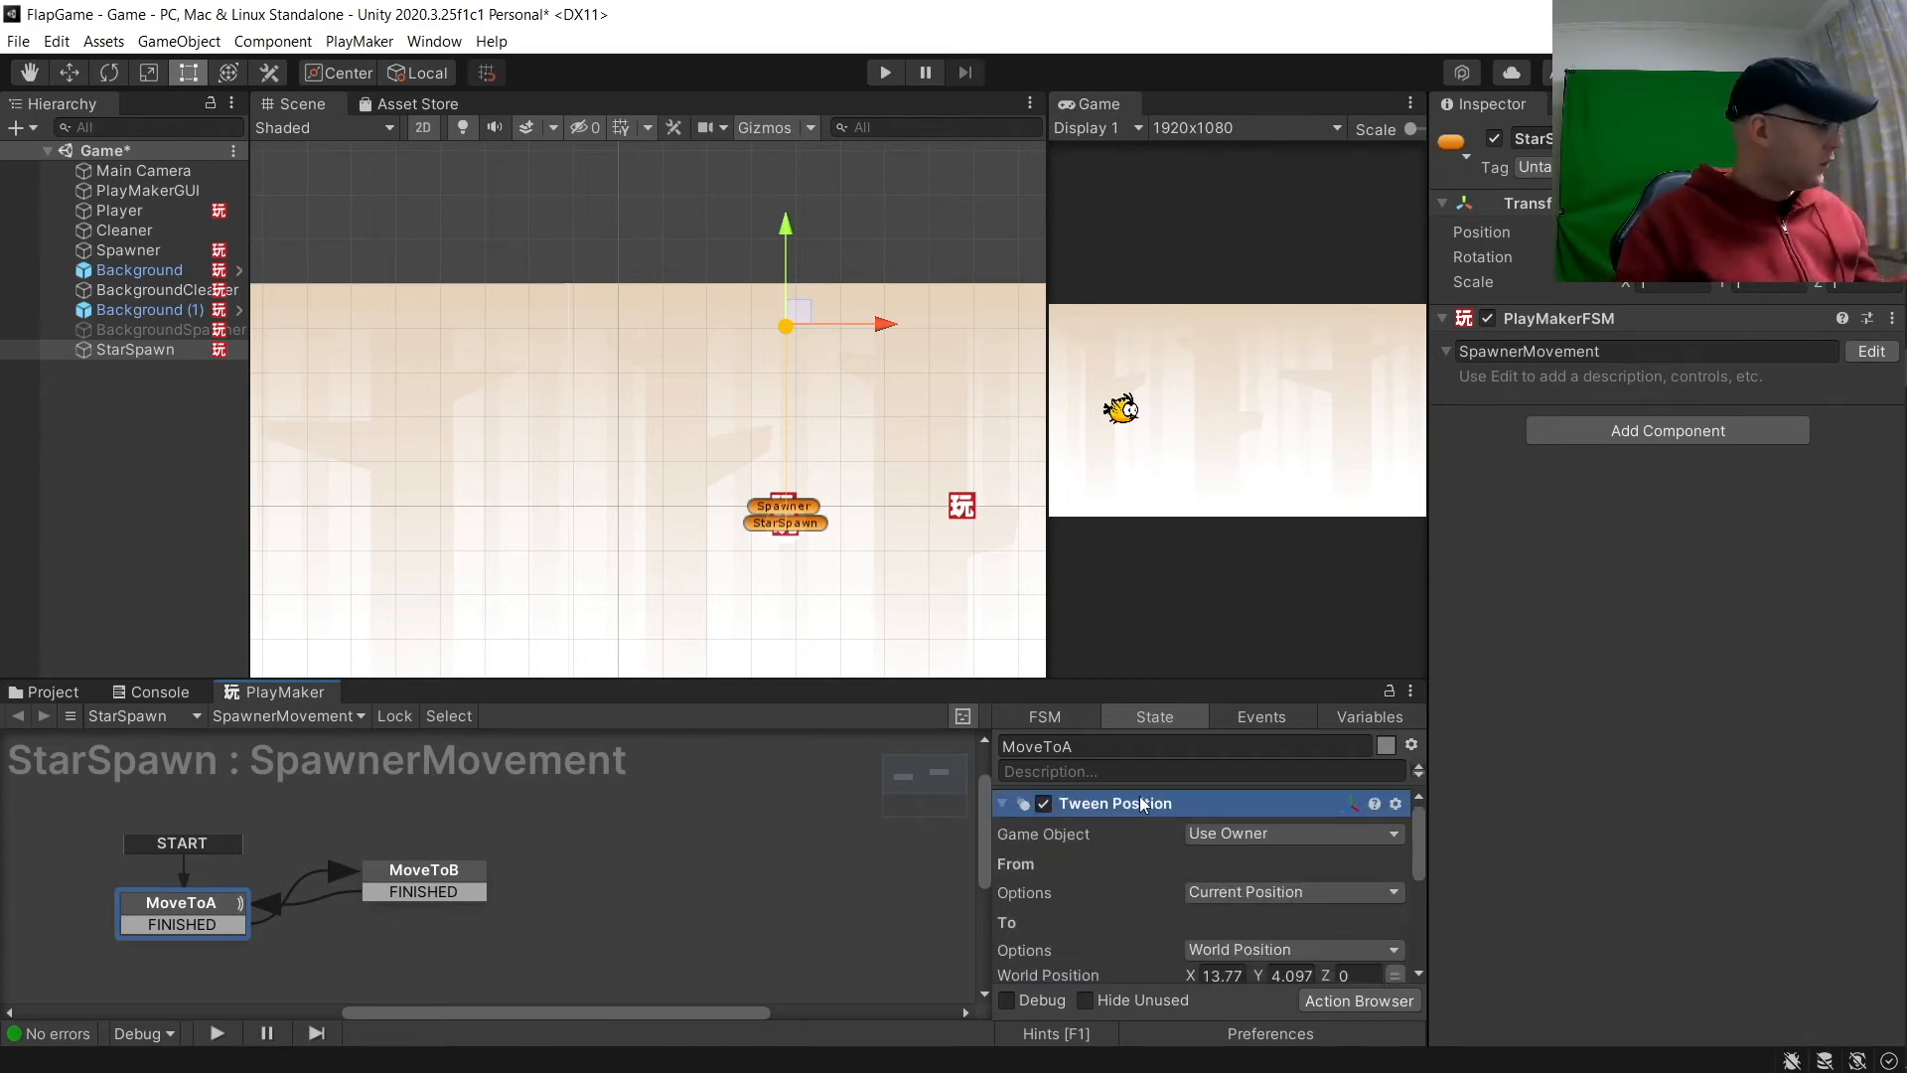
{"action": "left_click", "coordinate": [443, 871]}
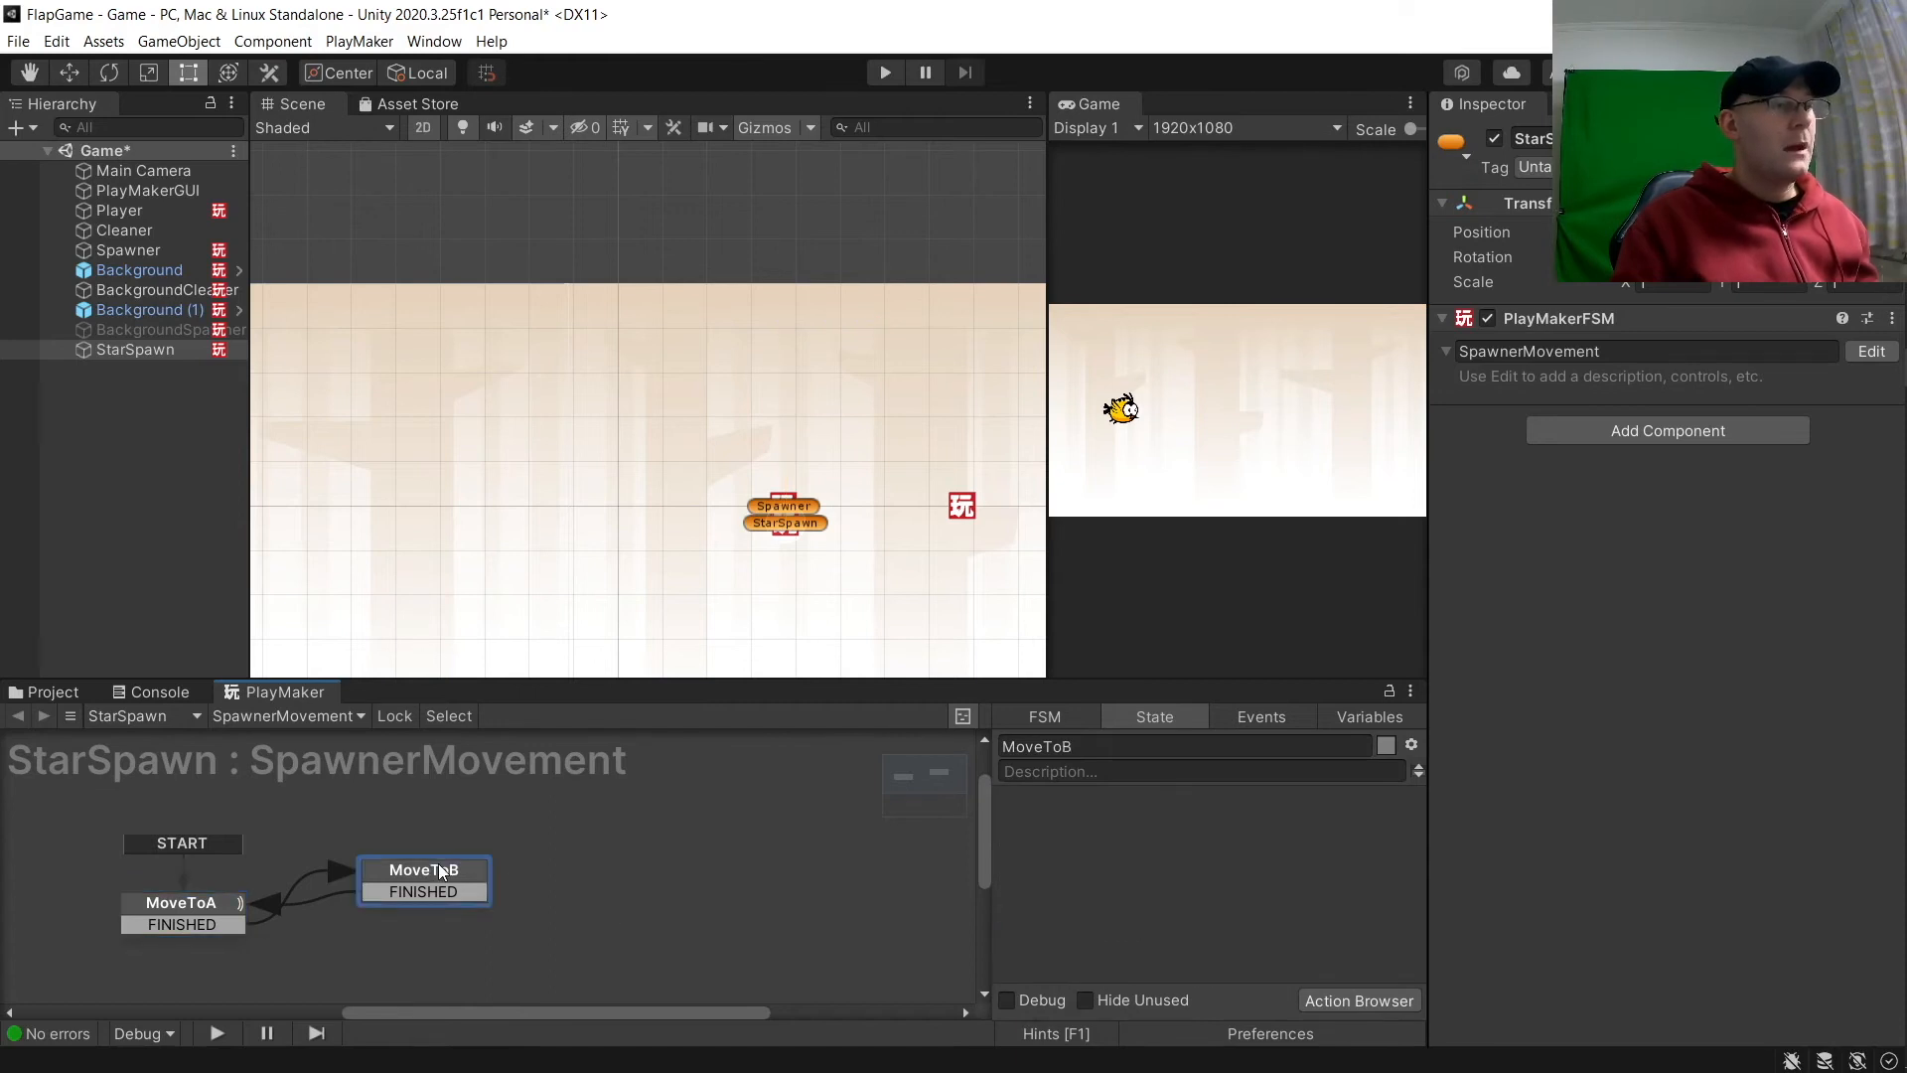
{"action": "right_click", "coordinate": [1097, 873]}
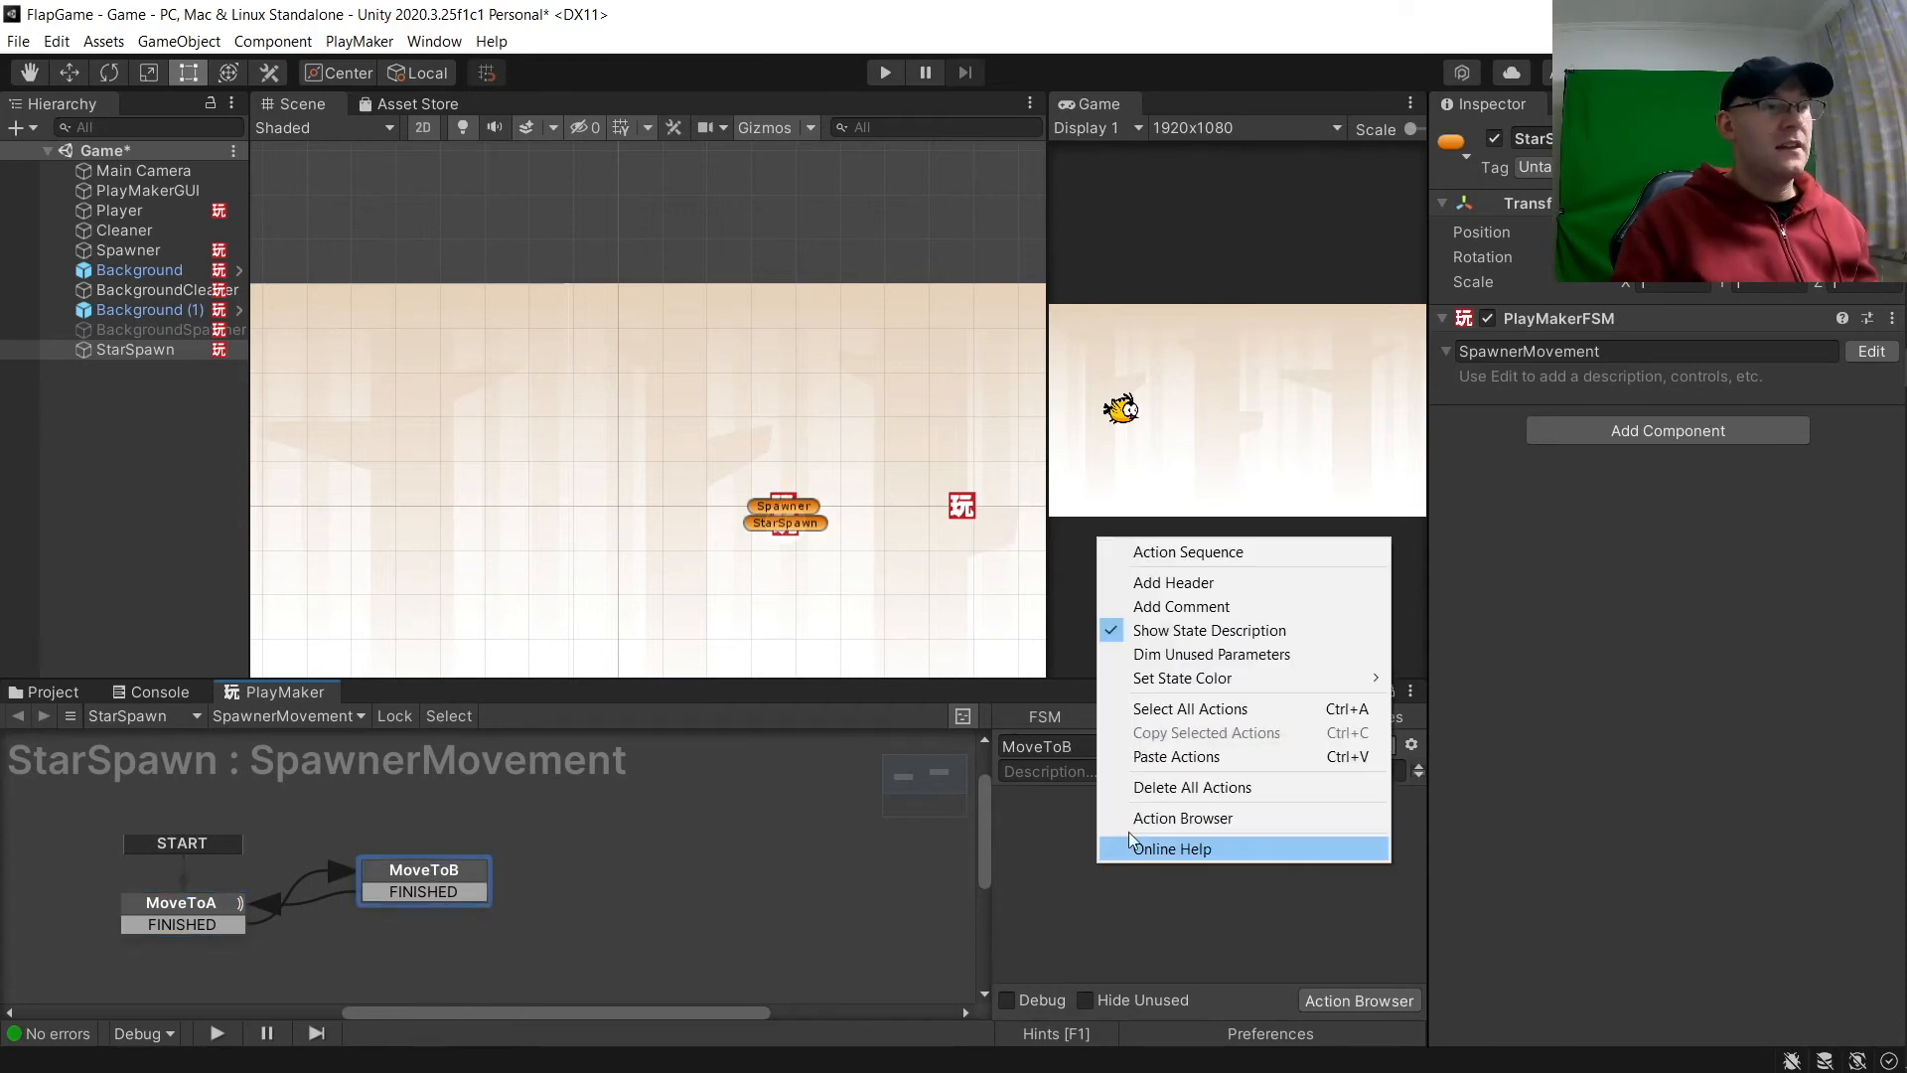
{"action": "left_click", "coordinate": [1210, 755]}
{"action": "scroll", "coordinate": [837, 334], "scroll_direction": "down", "scroll_amount": 2}
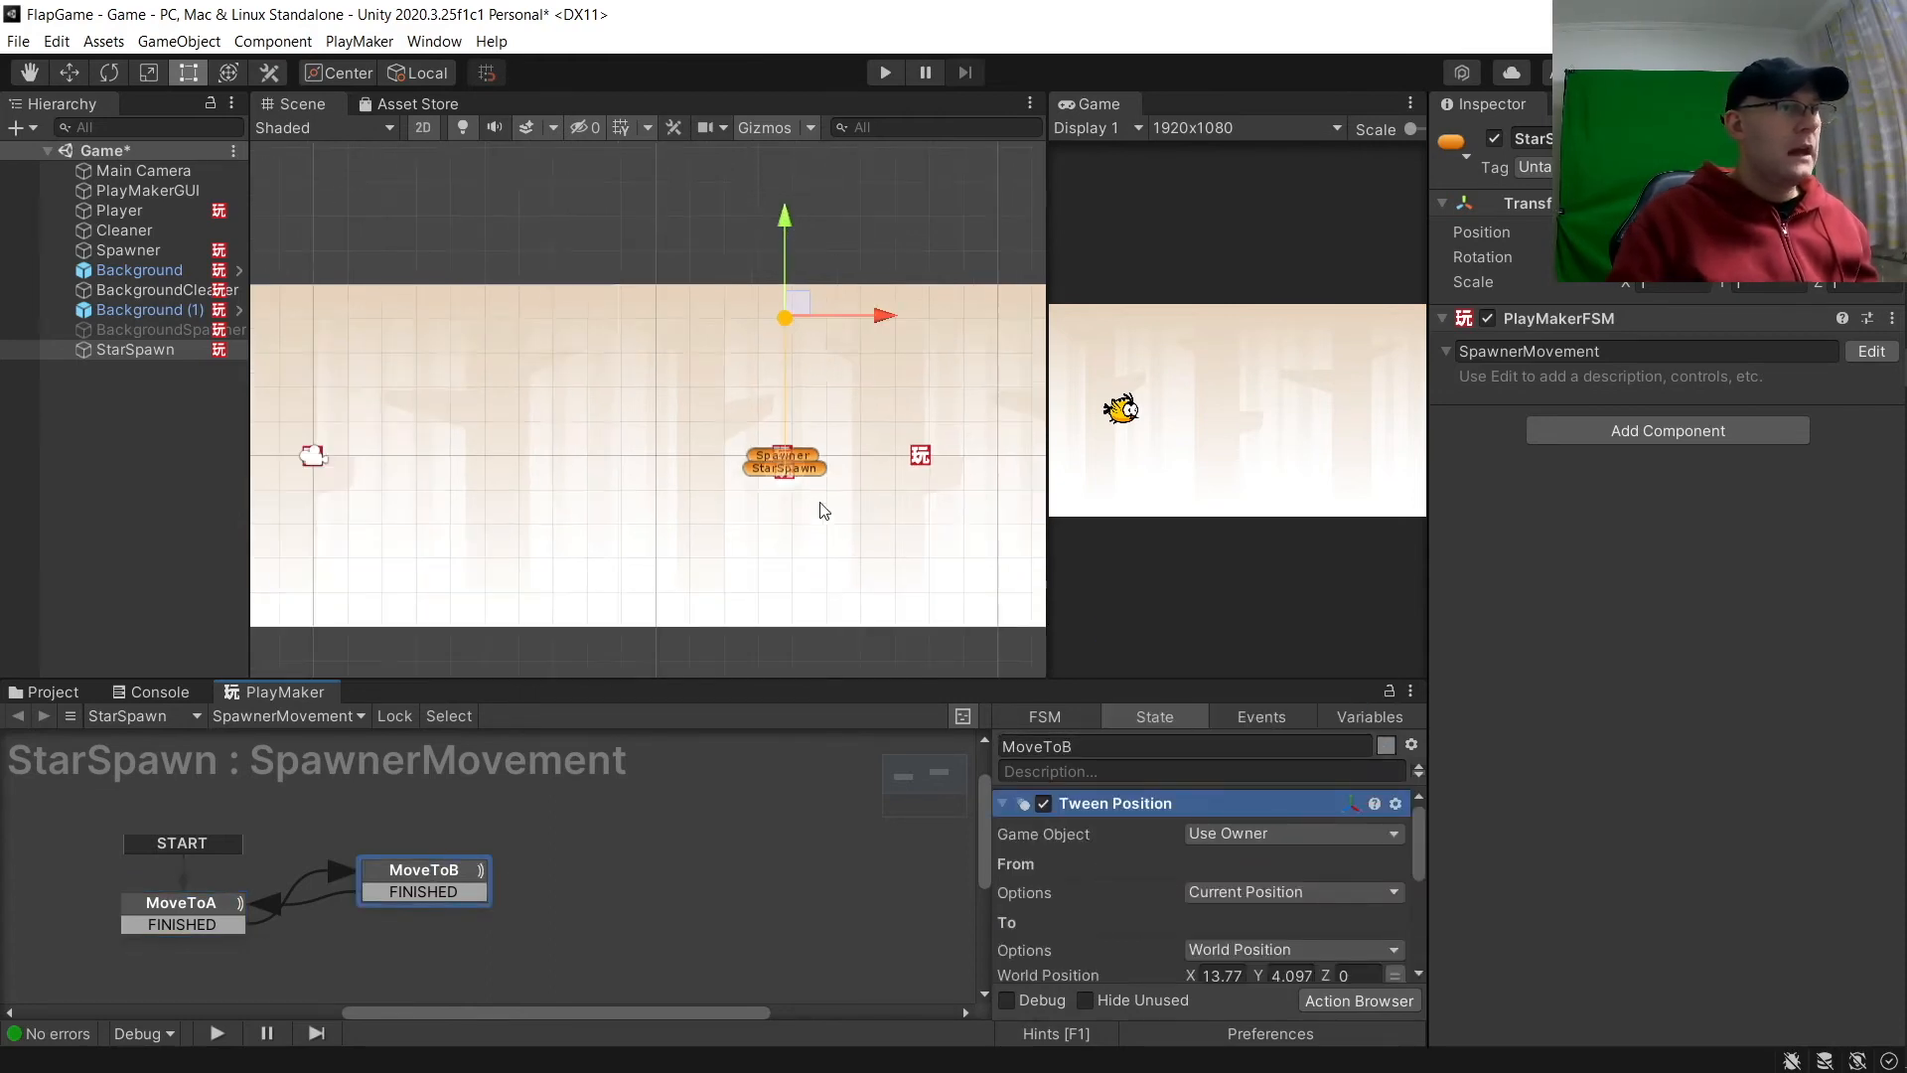
{"action": "left_click_drag", "start_coordinate": [790, 224], "coordinate": [776, 494]}
Step: Enable Real Time for the Tween Position actions in both MoveToB and MoveToA
{"action": "scroll", "coordinate": [1253, 872], "scroll_direction": "down", "scroll_amount": 6}
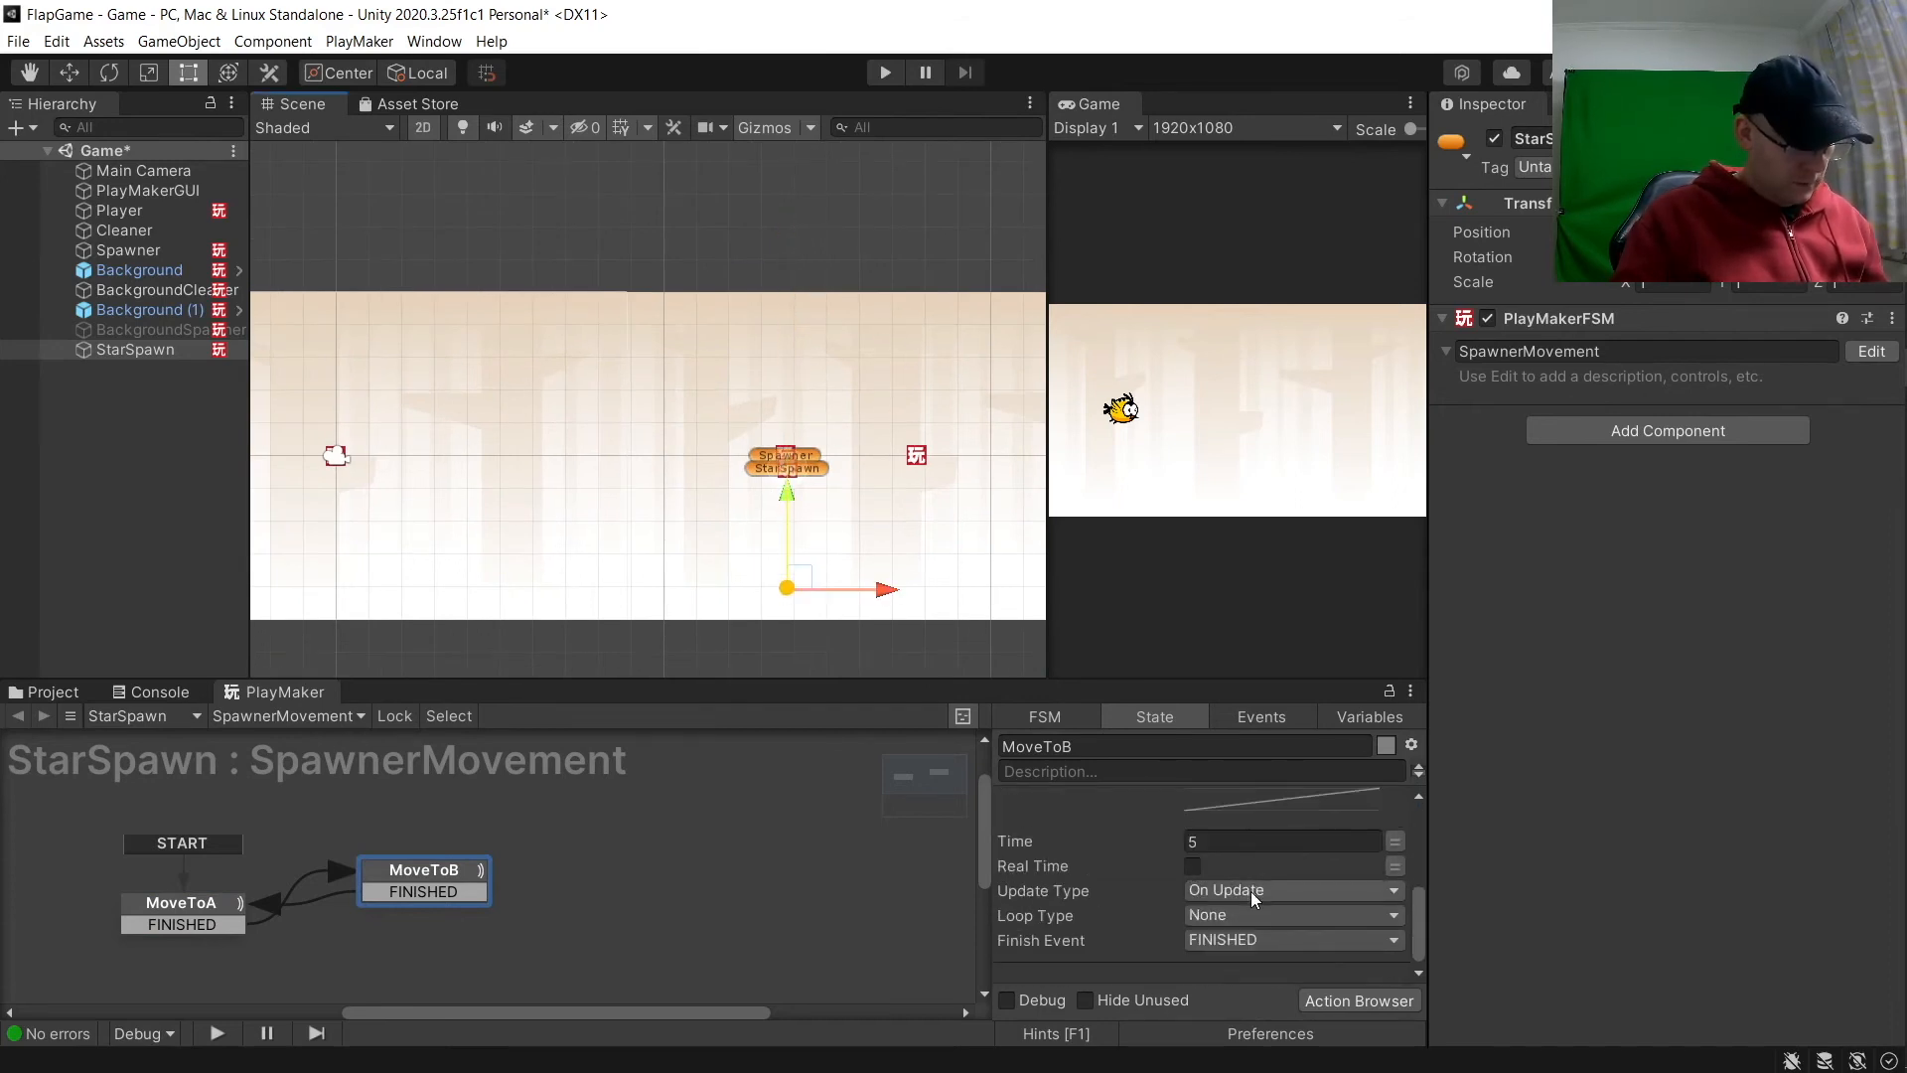
{"action": "left_click", "coordinate": [1193, 866]}
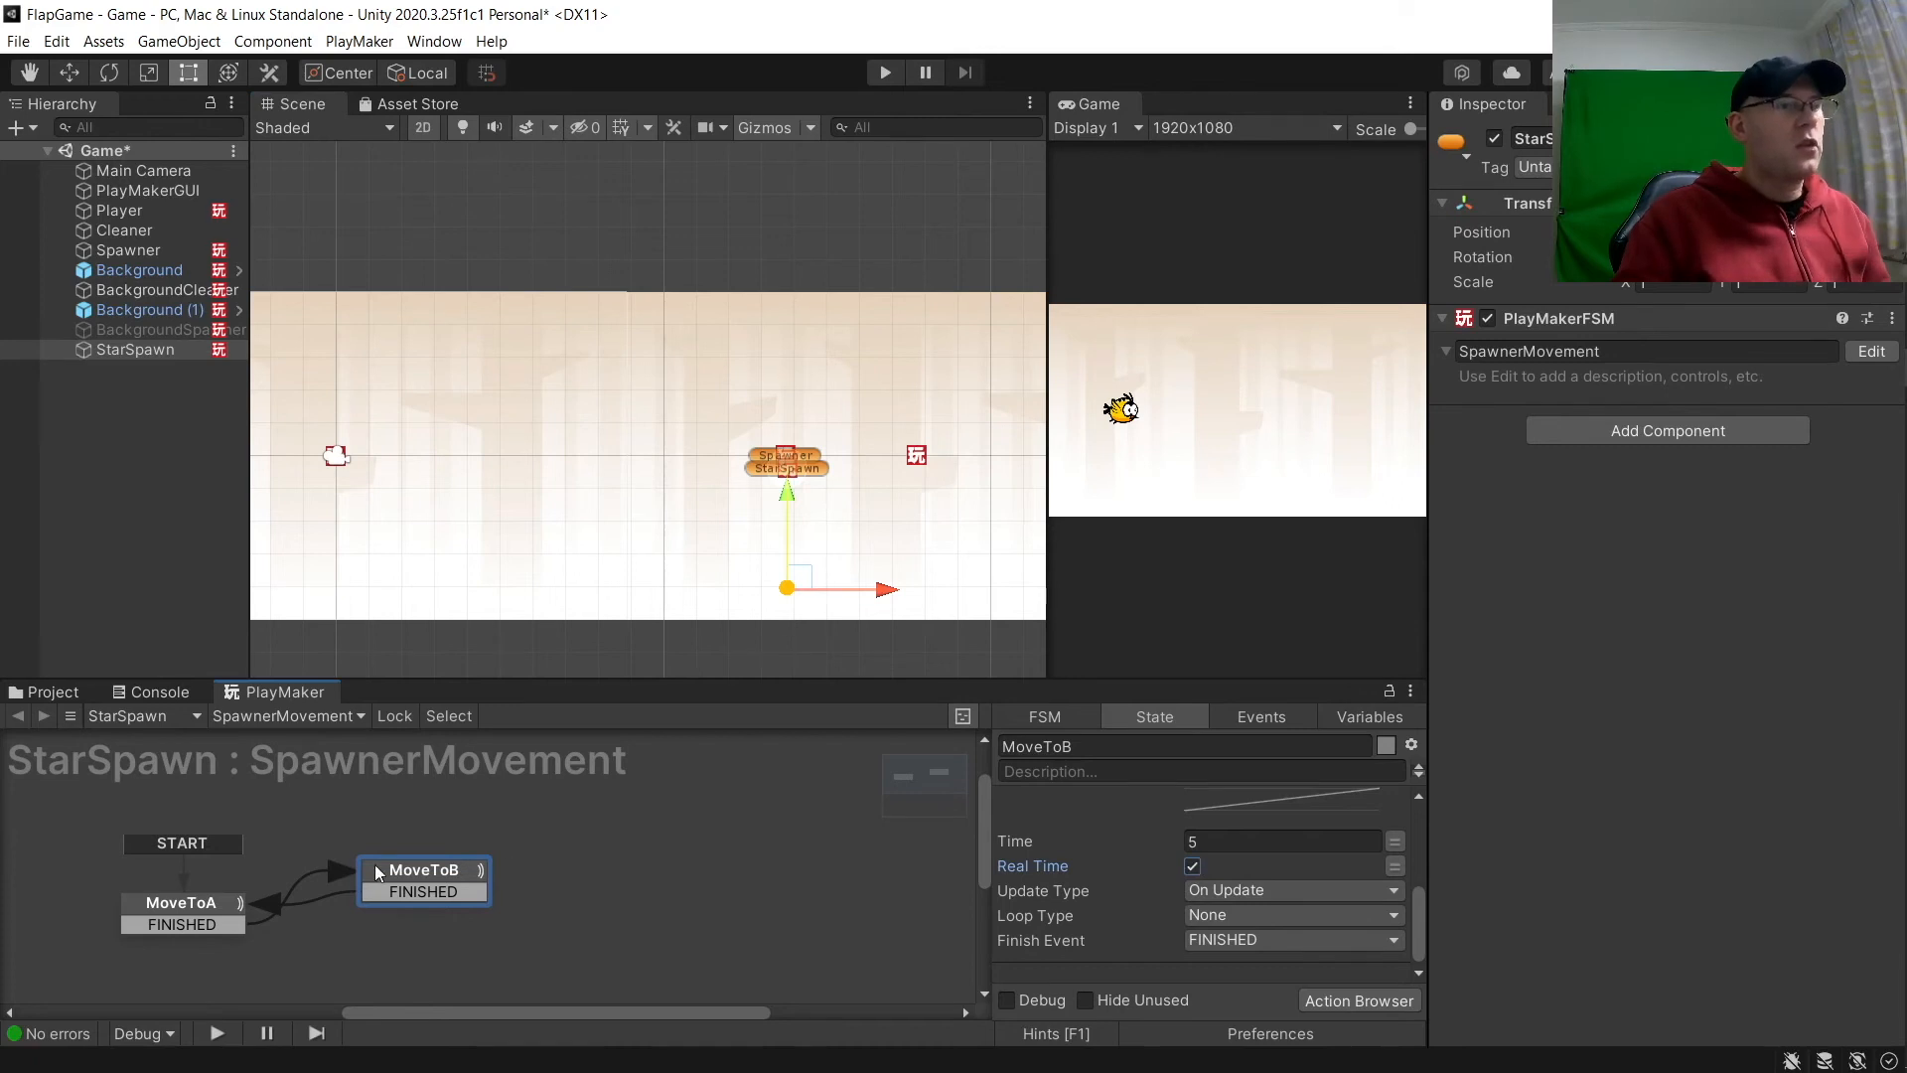
{"action": "left_click", "coordinate": [218, 902]}
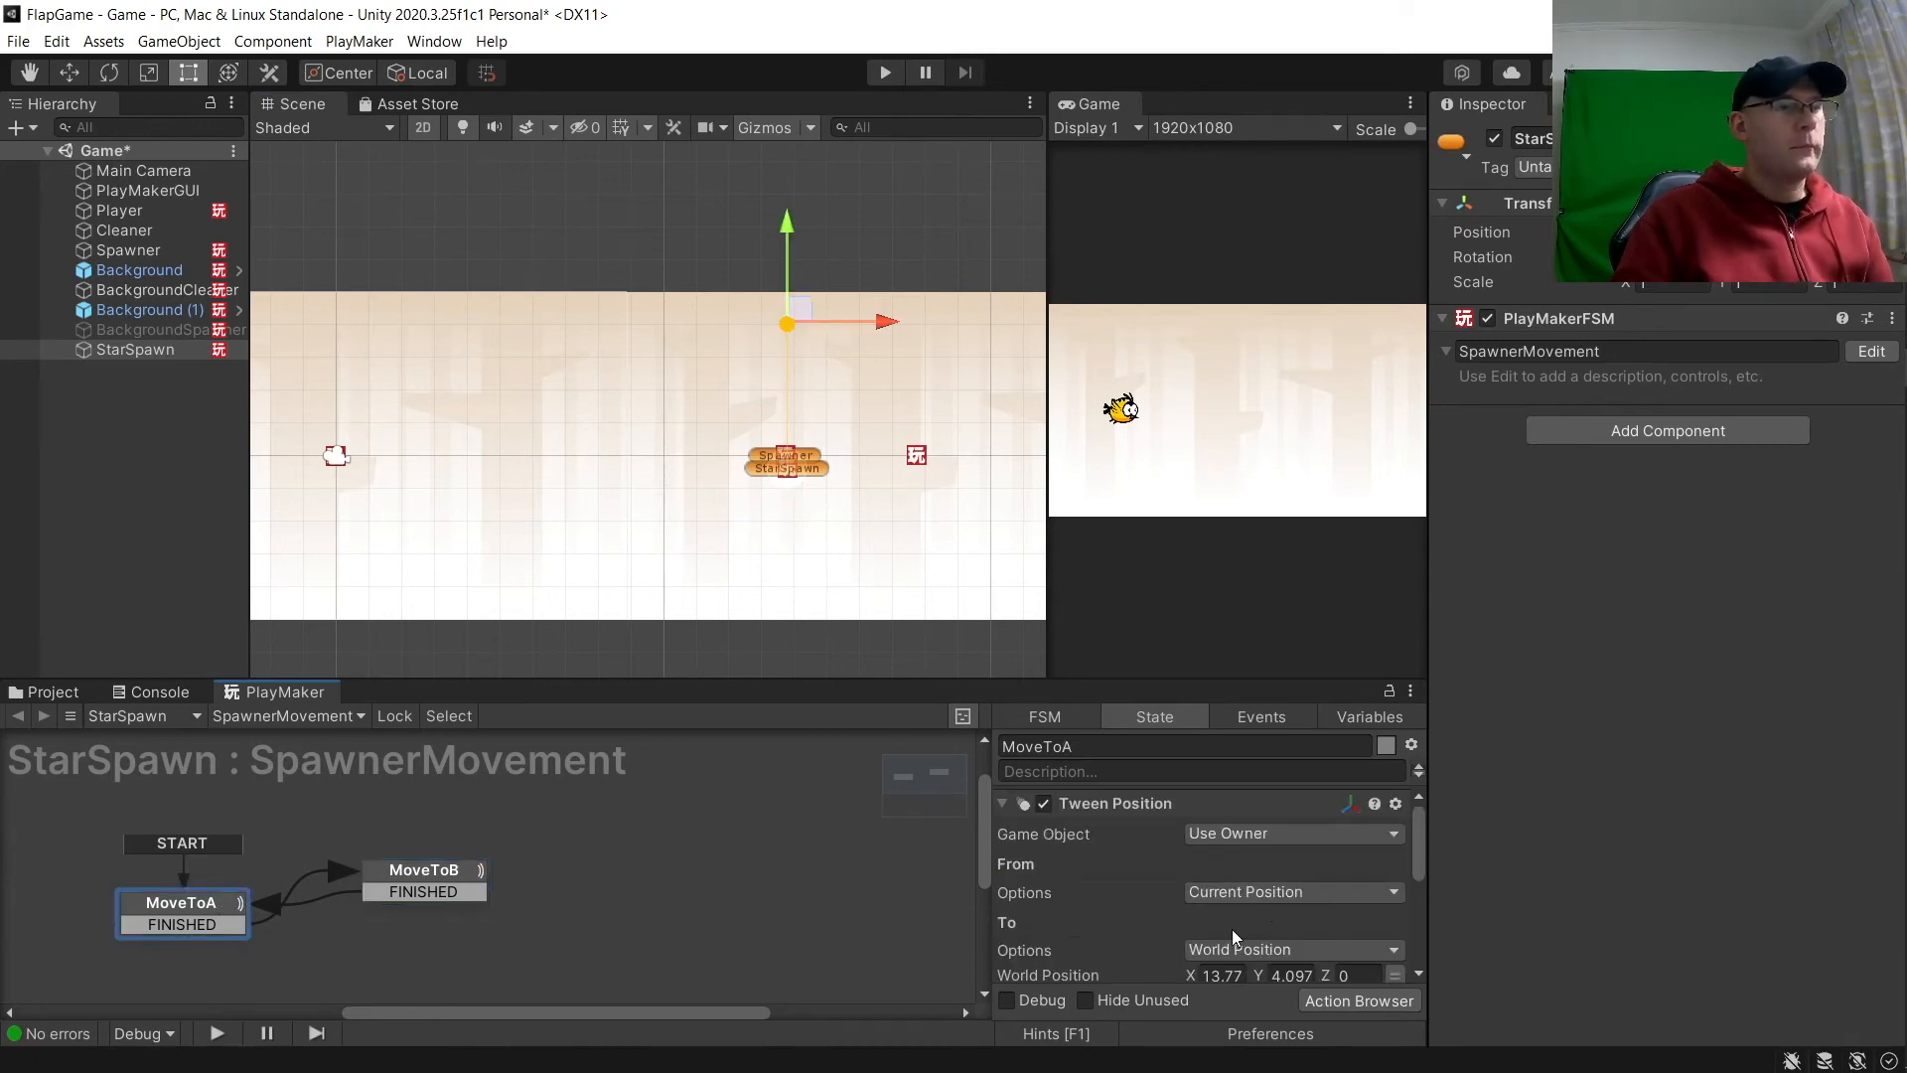
{"action": "scroll", "coordinate": [1235, 931], "scroll_direction": "down", "scroll_amount": 5}
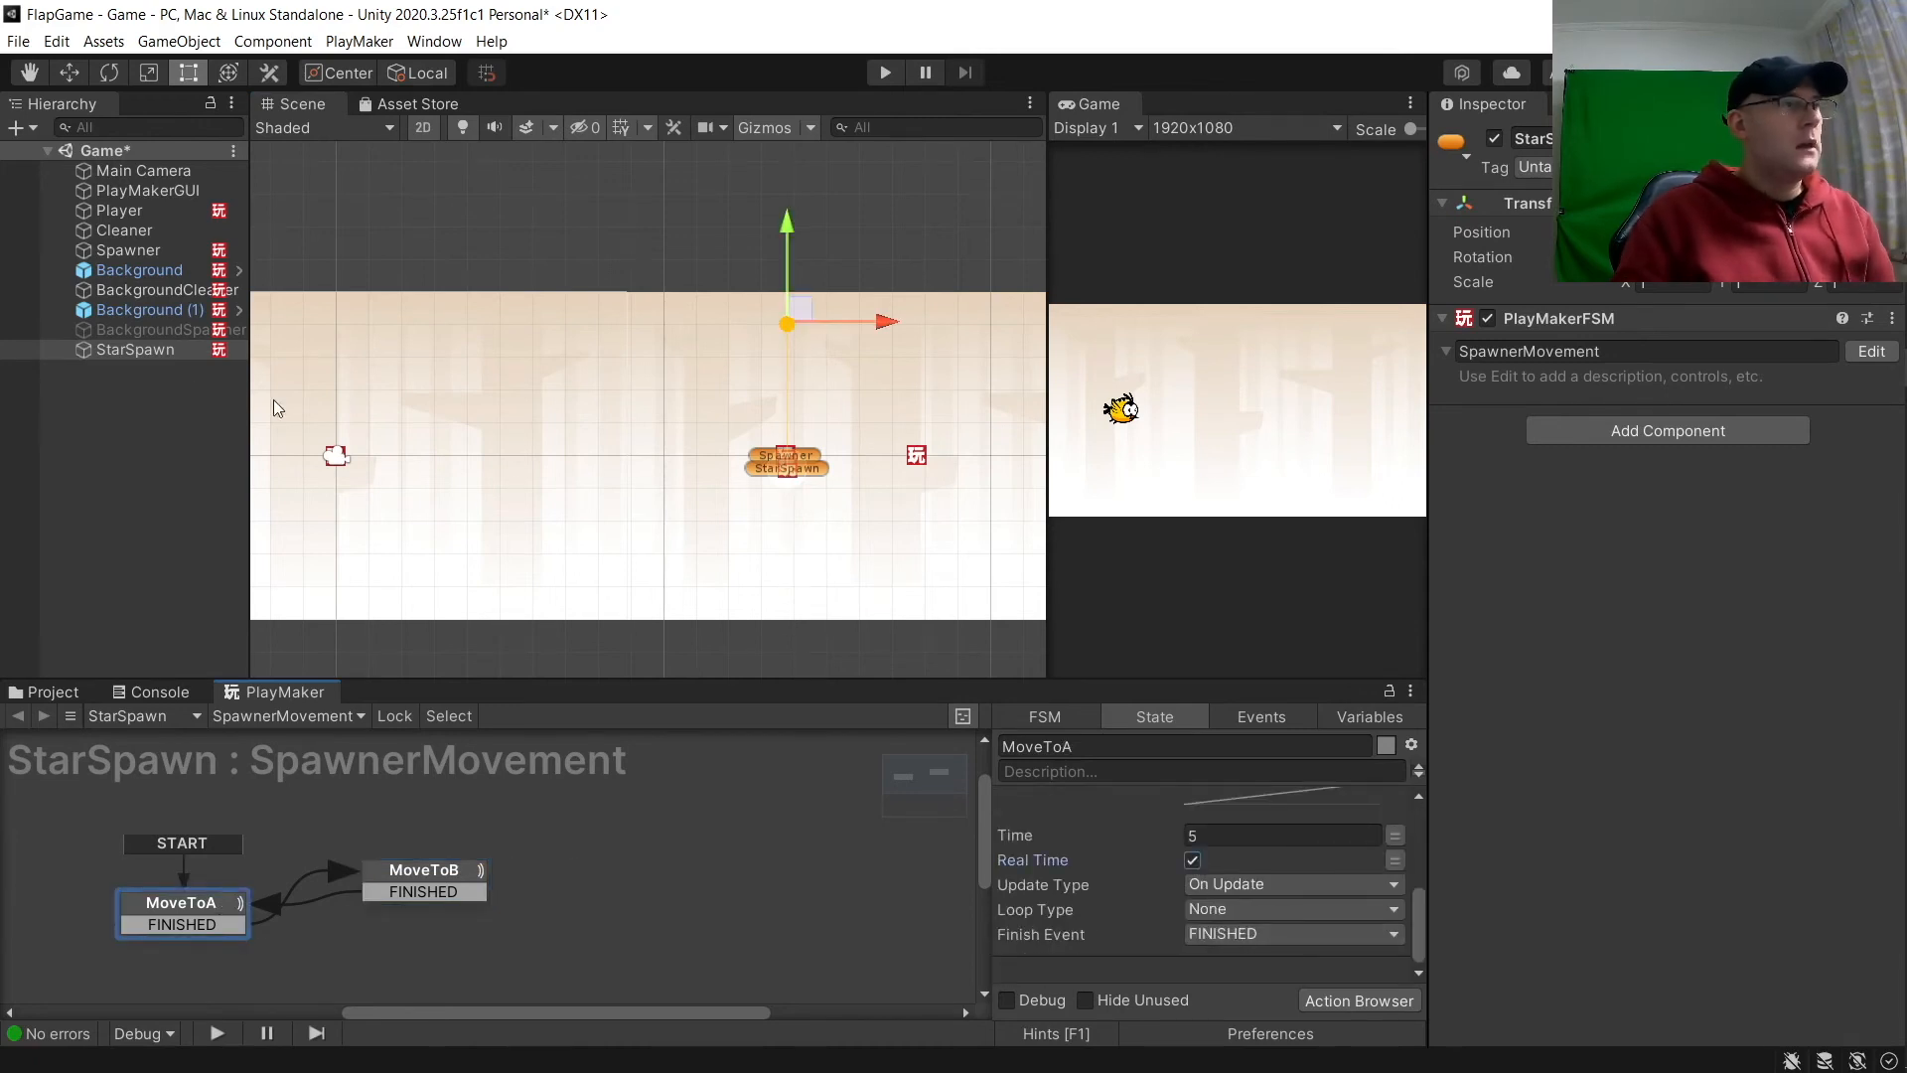
Step: Add an event named Star to the Spawner object's FSM
{"action": "left_click", "coordinate": [156, 251]}
{"action": "scroll", "coordinate": [557, 802], "scroll_direction": "down", "scroll_amount": 5}
{"action": "middle_click_drag", "start_coordinate": [594, 865], "coordinate": [517, 828]}
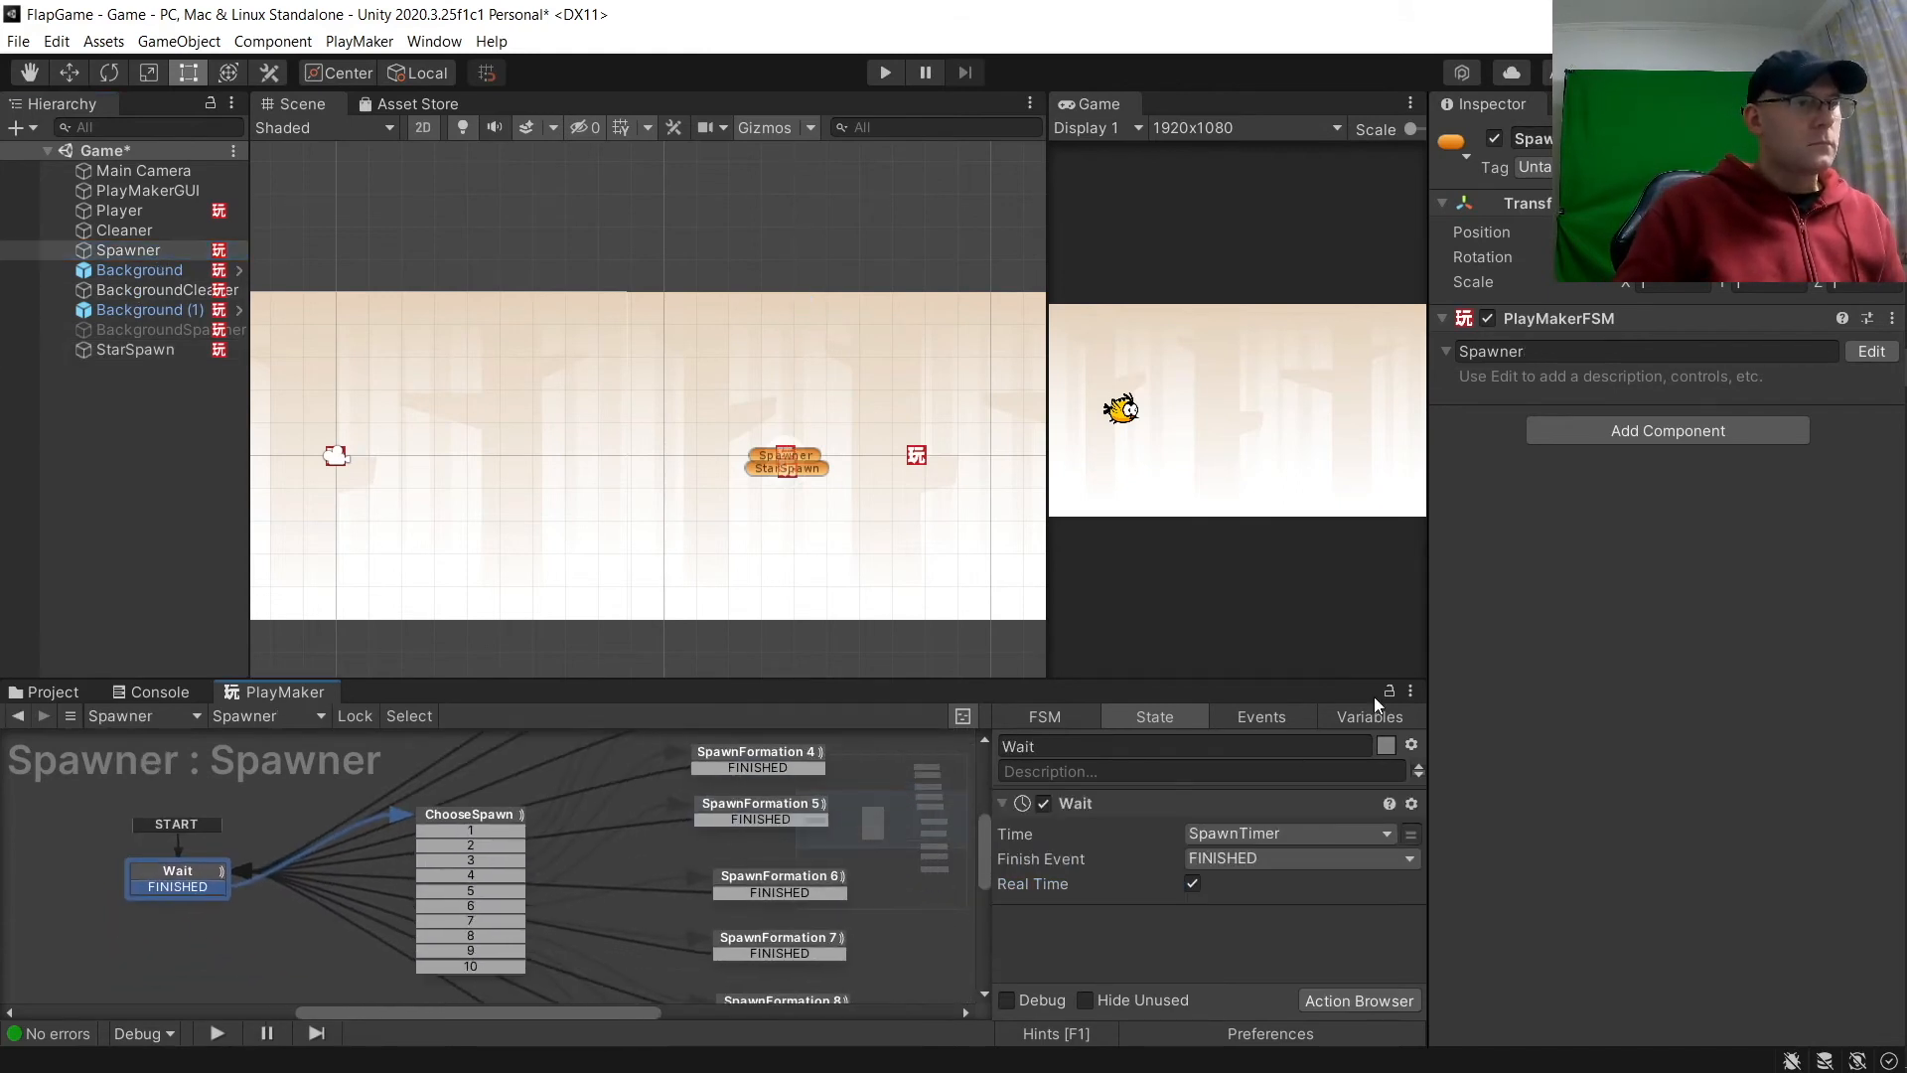
{"action": "left_click", "coordinate": [1262, 717]}
{"action": "left_click", "coordinate": [1211, 968]}
{"action": "type", "text": "Star"}
{"action": "key", "text": "Return"}
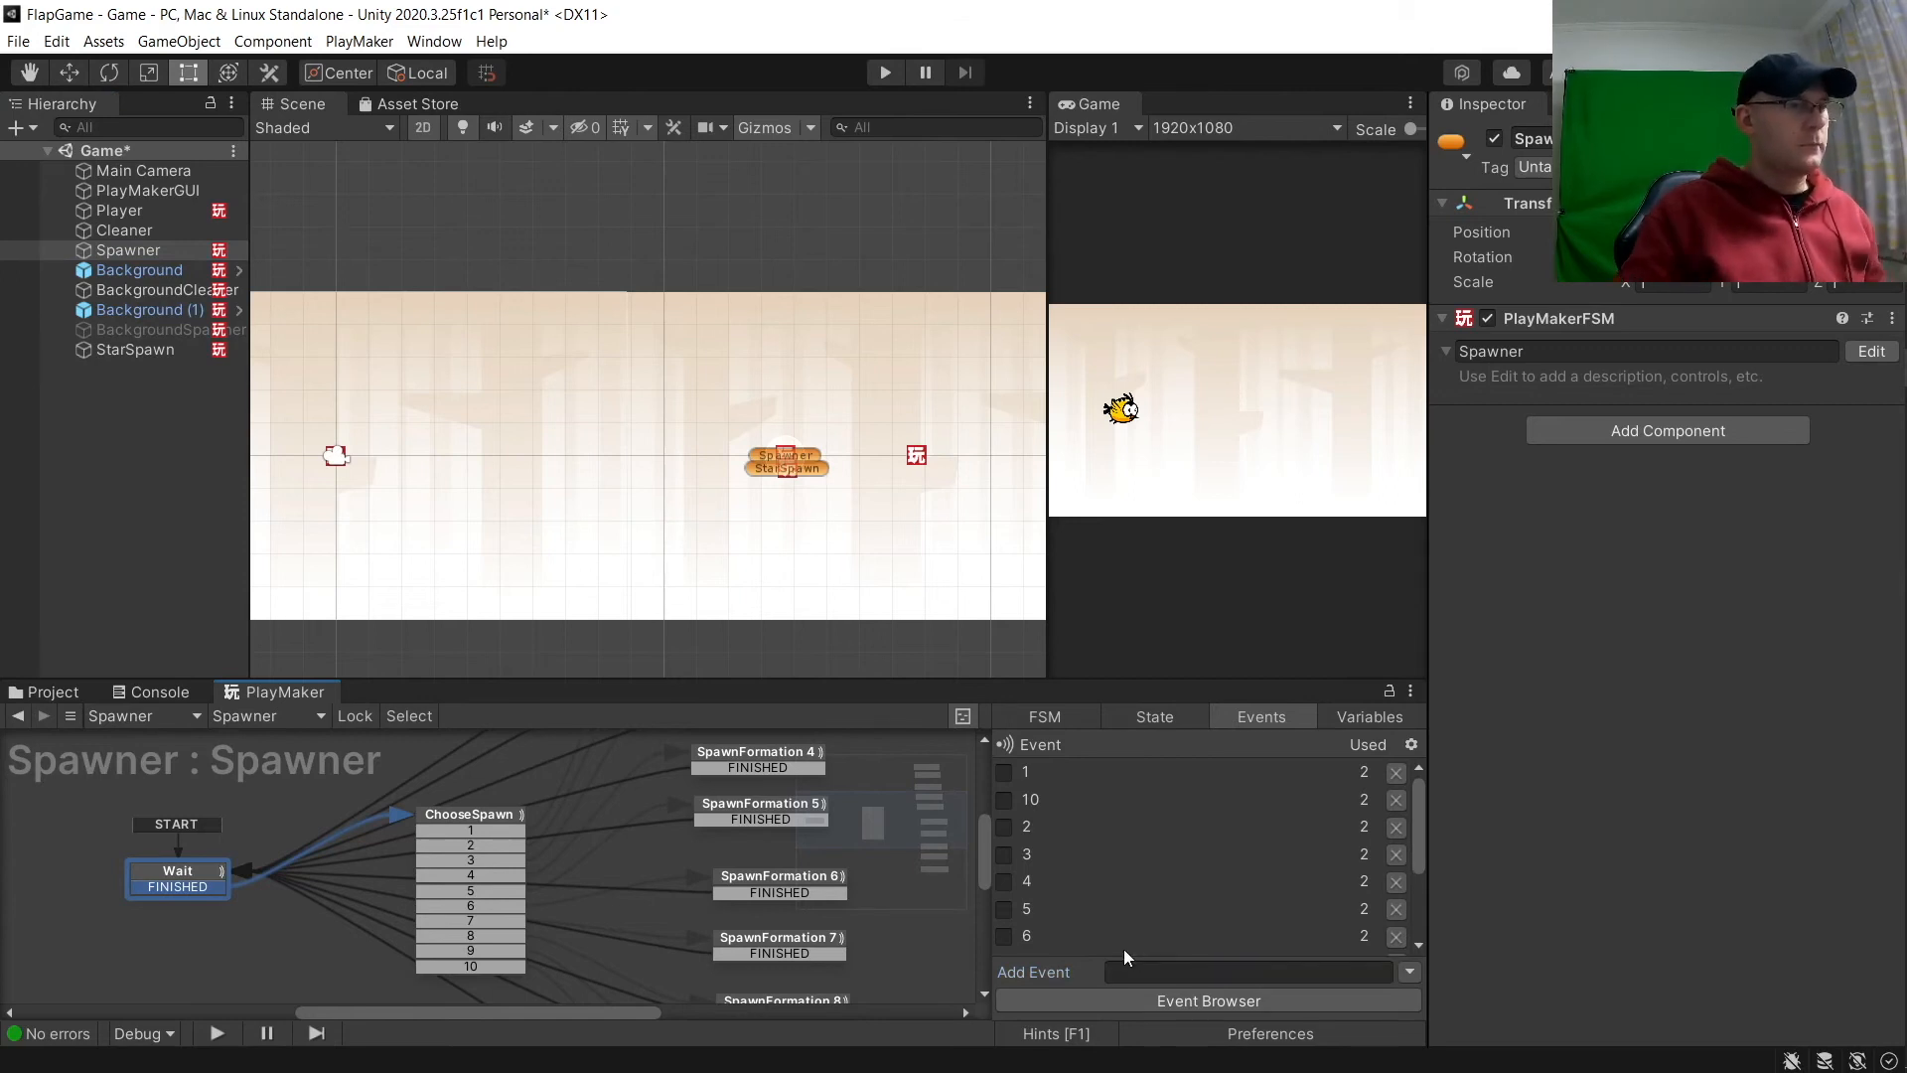
Step: Add a Star transition to the ChooseSpawn state
{"action": "scroll", "coordinate": [344, 723], "scroll_direction": "down", "scroll_amount": 3}
{"action": "left_click", "coordinate": [433, 737]}
{"action": "right_click", "coordinate": [435, 737]}
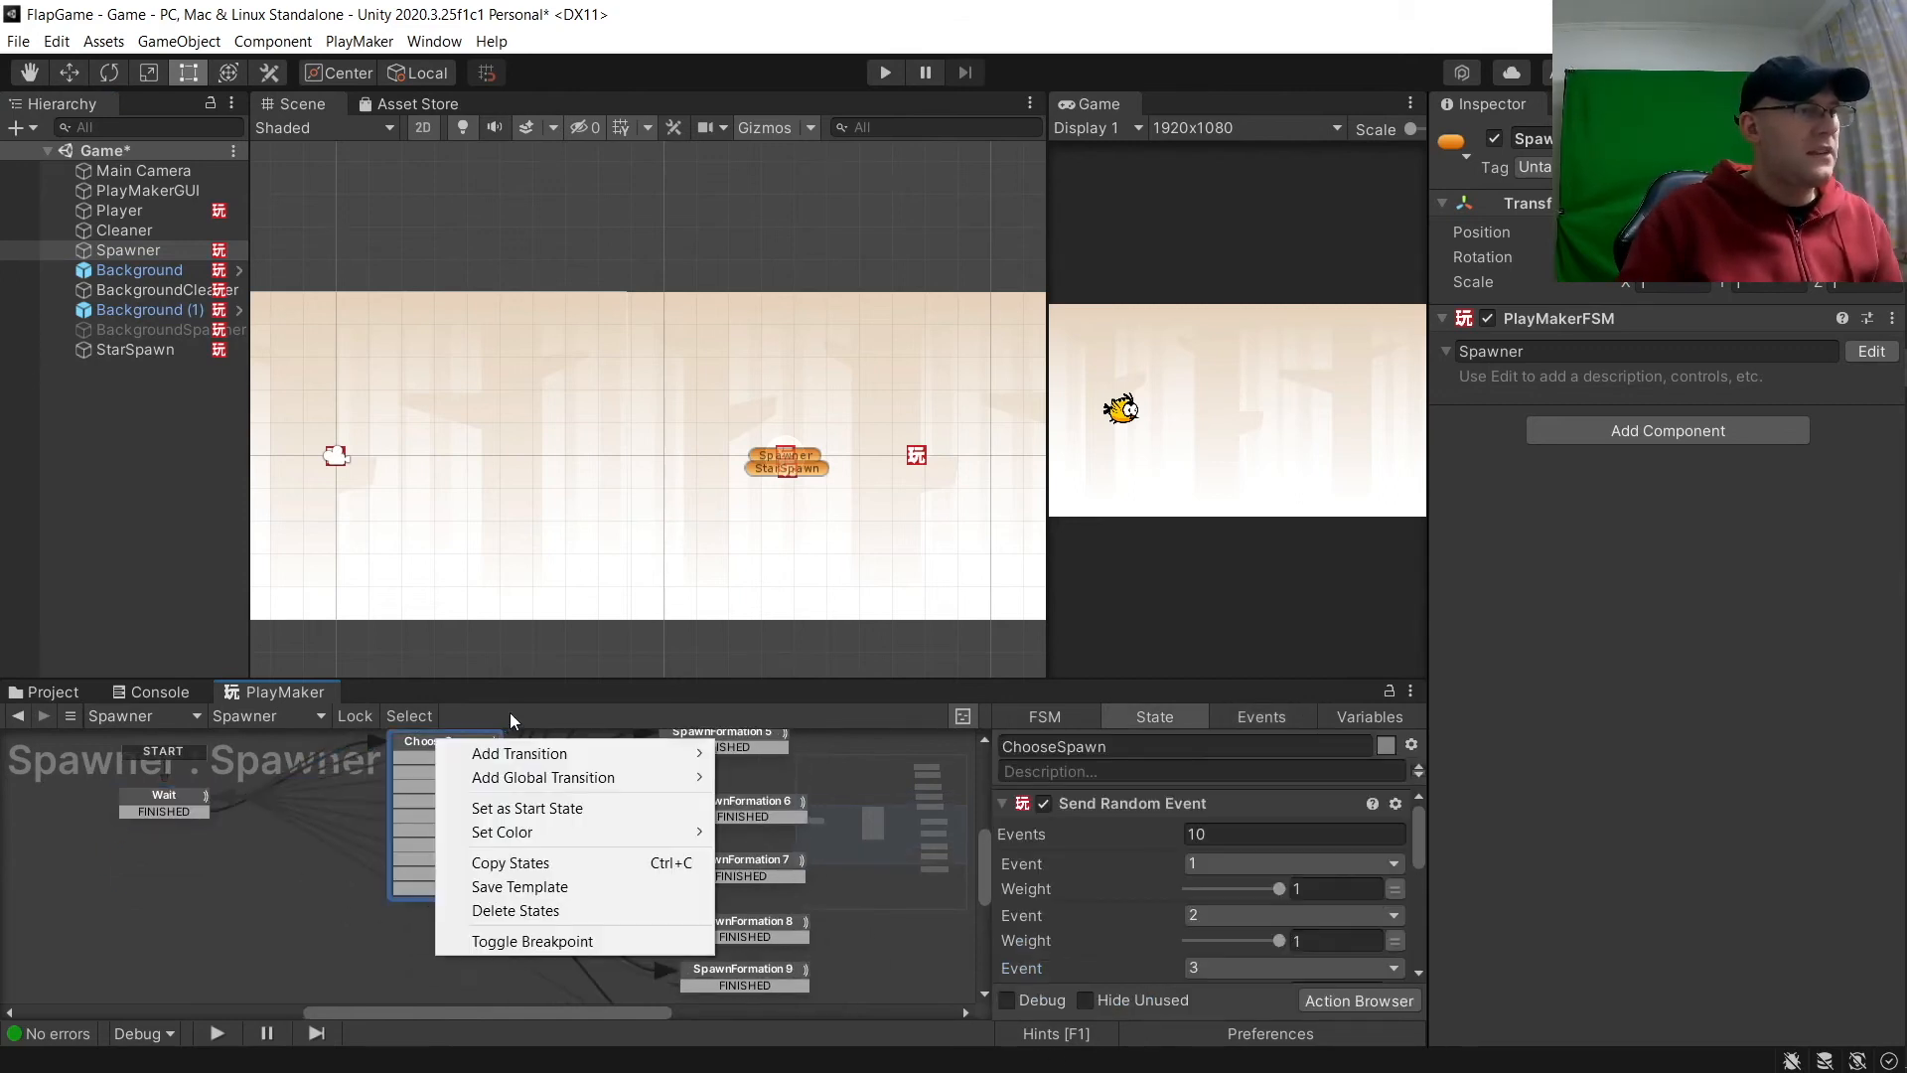
{"action": "mouse_move", "coordinate": [556, 753]}
{"action": "left_click", "coordinate": [799, 682]}
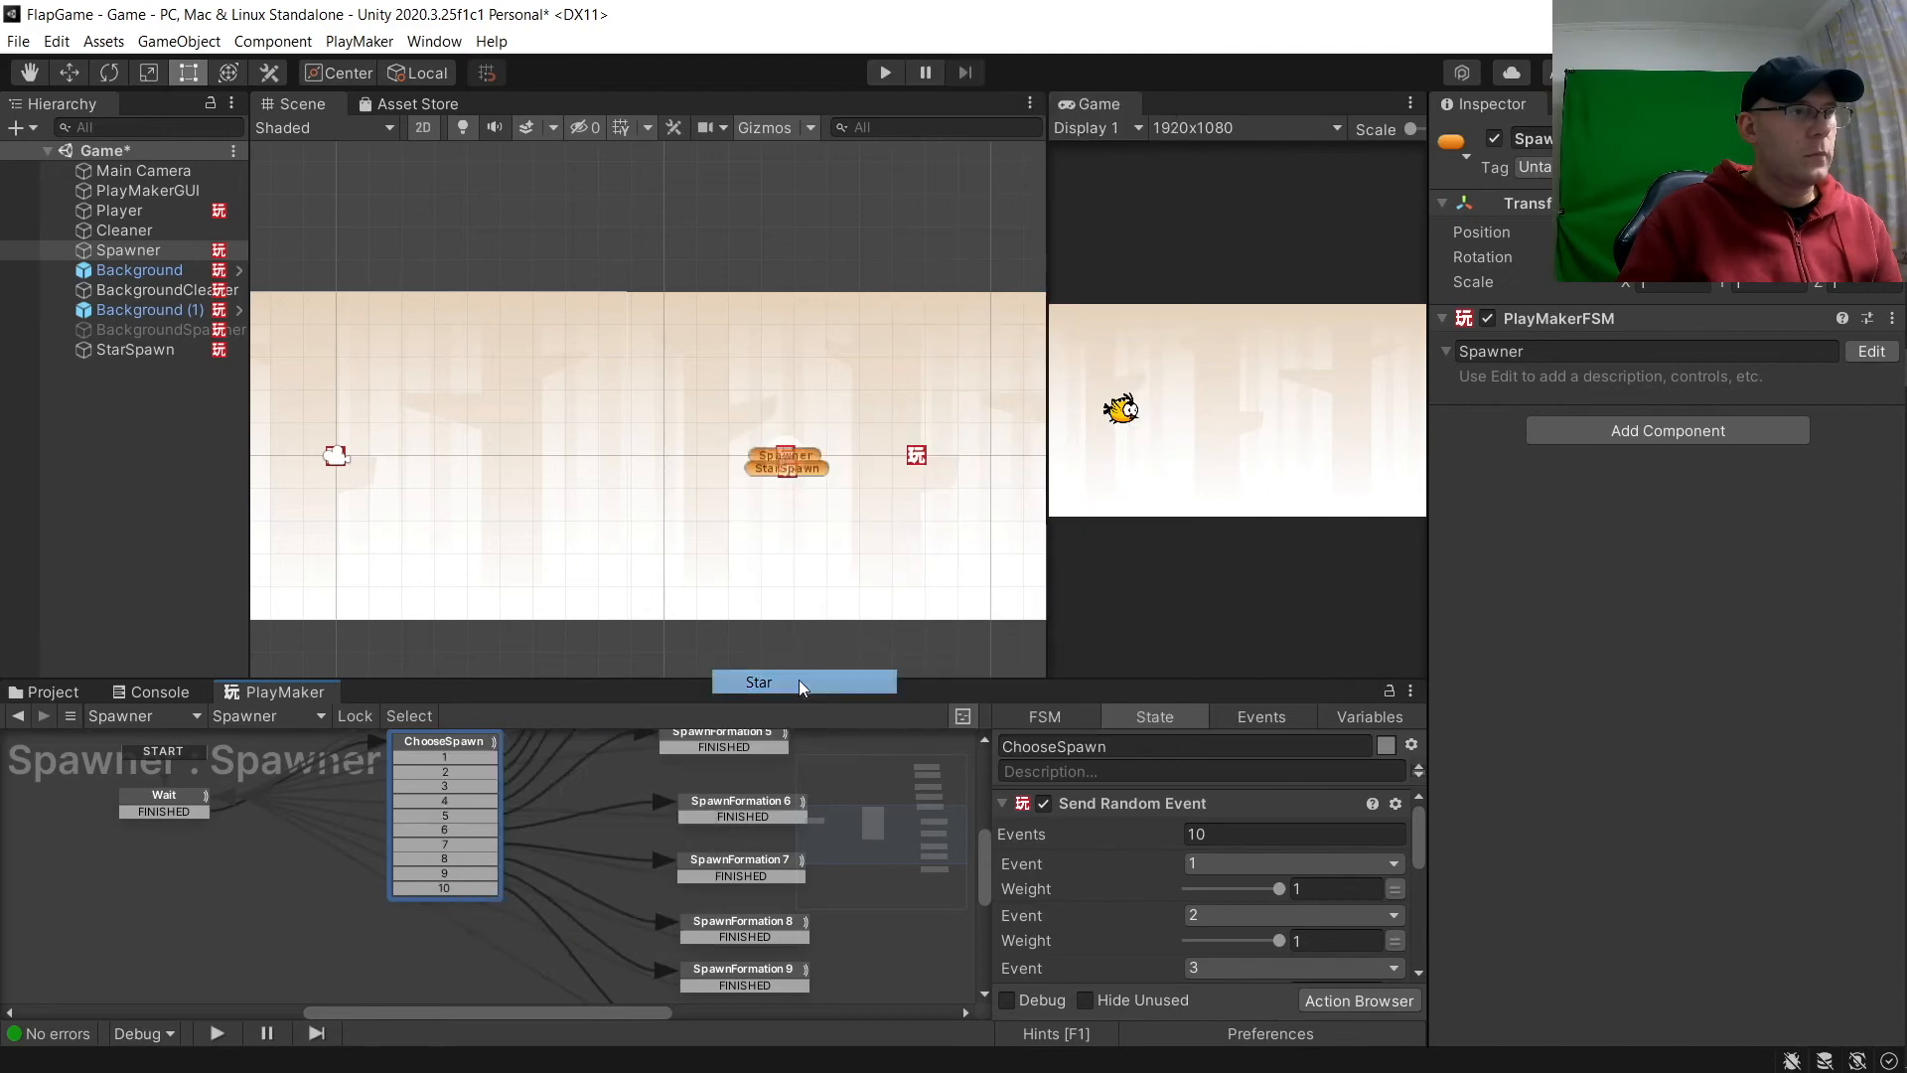
Step: Expand ChooseSpawn's Send Random Event to 11 events, with Star as the last one at a weight of 0.4
{"action": "left_click", "coordinate": [1259, 834]}
{"action": "type", "text": "11"}
{"action": "key", "text": "Return"}
{"action": "scroll", "coordinate": [1278, 843], "scroll_direction": "down", "scroll_amount": 10}
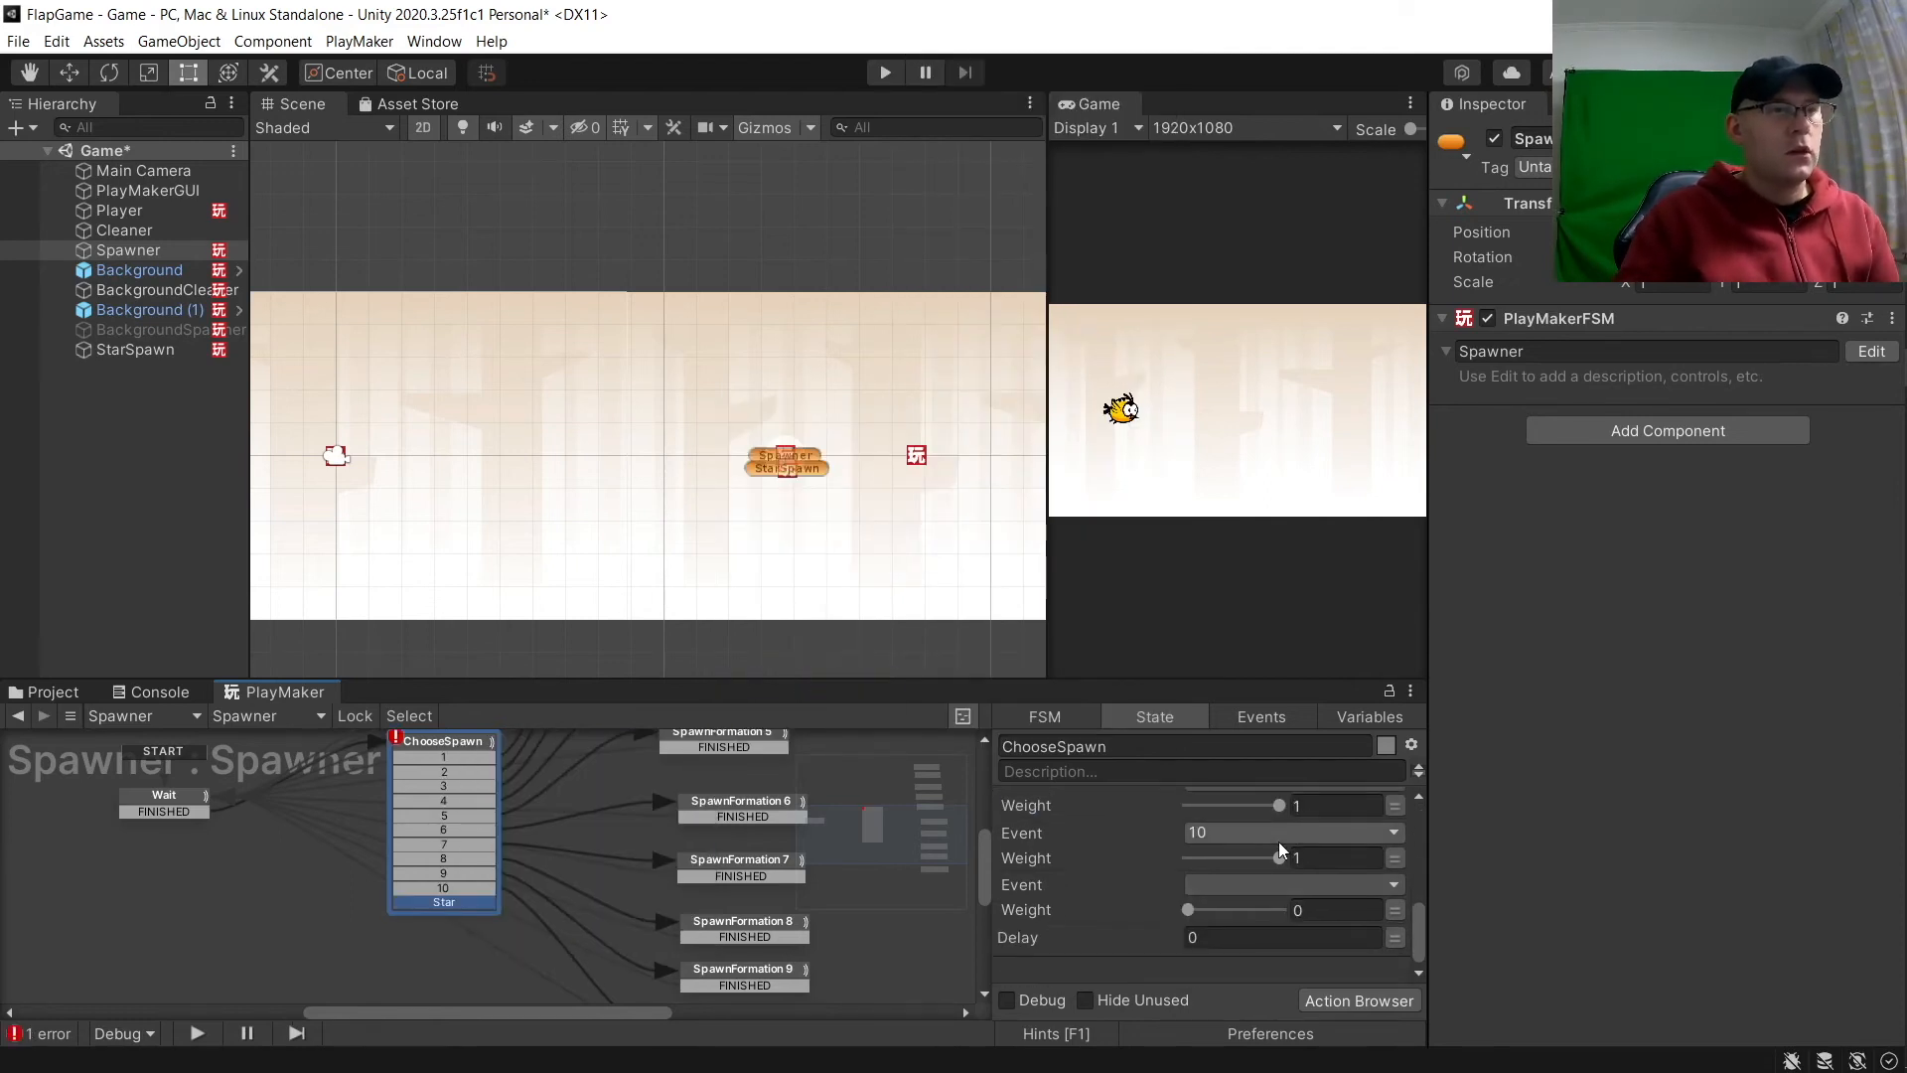
{"action": "left_click", "coordinate": [1289, 883]}
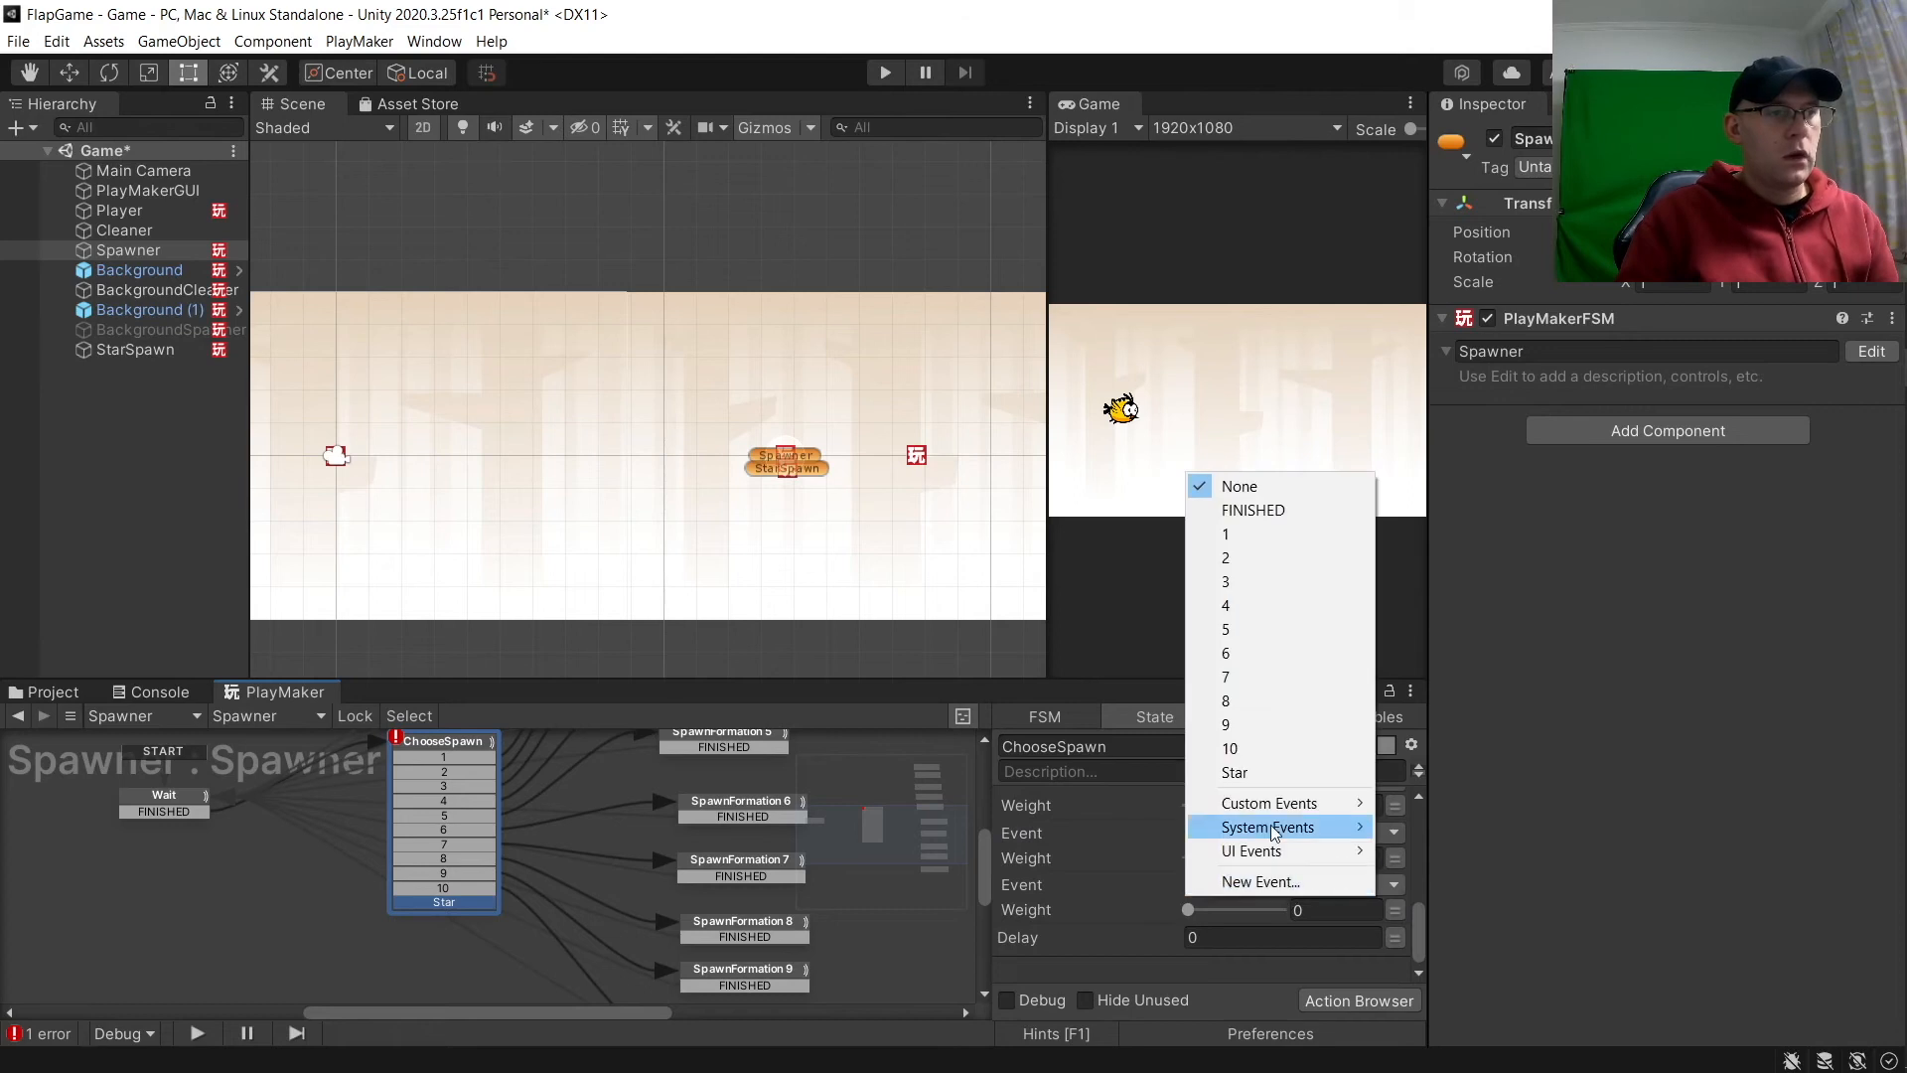
{"action": "left_click", "coordinate": [1262, 772]}
{"action": "left_click", "coordinate": [1307, 910]}
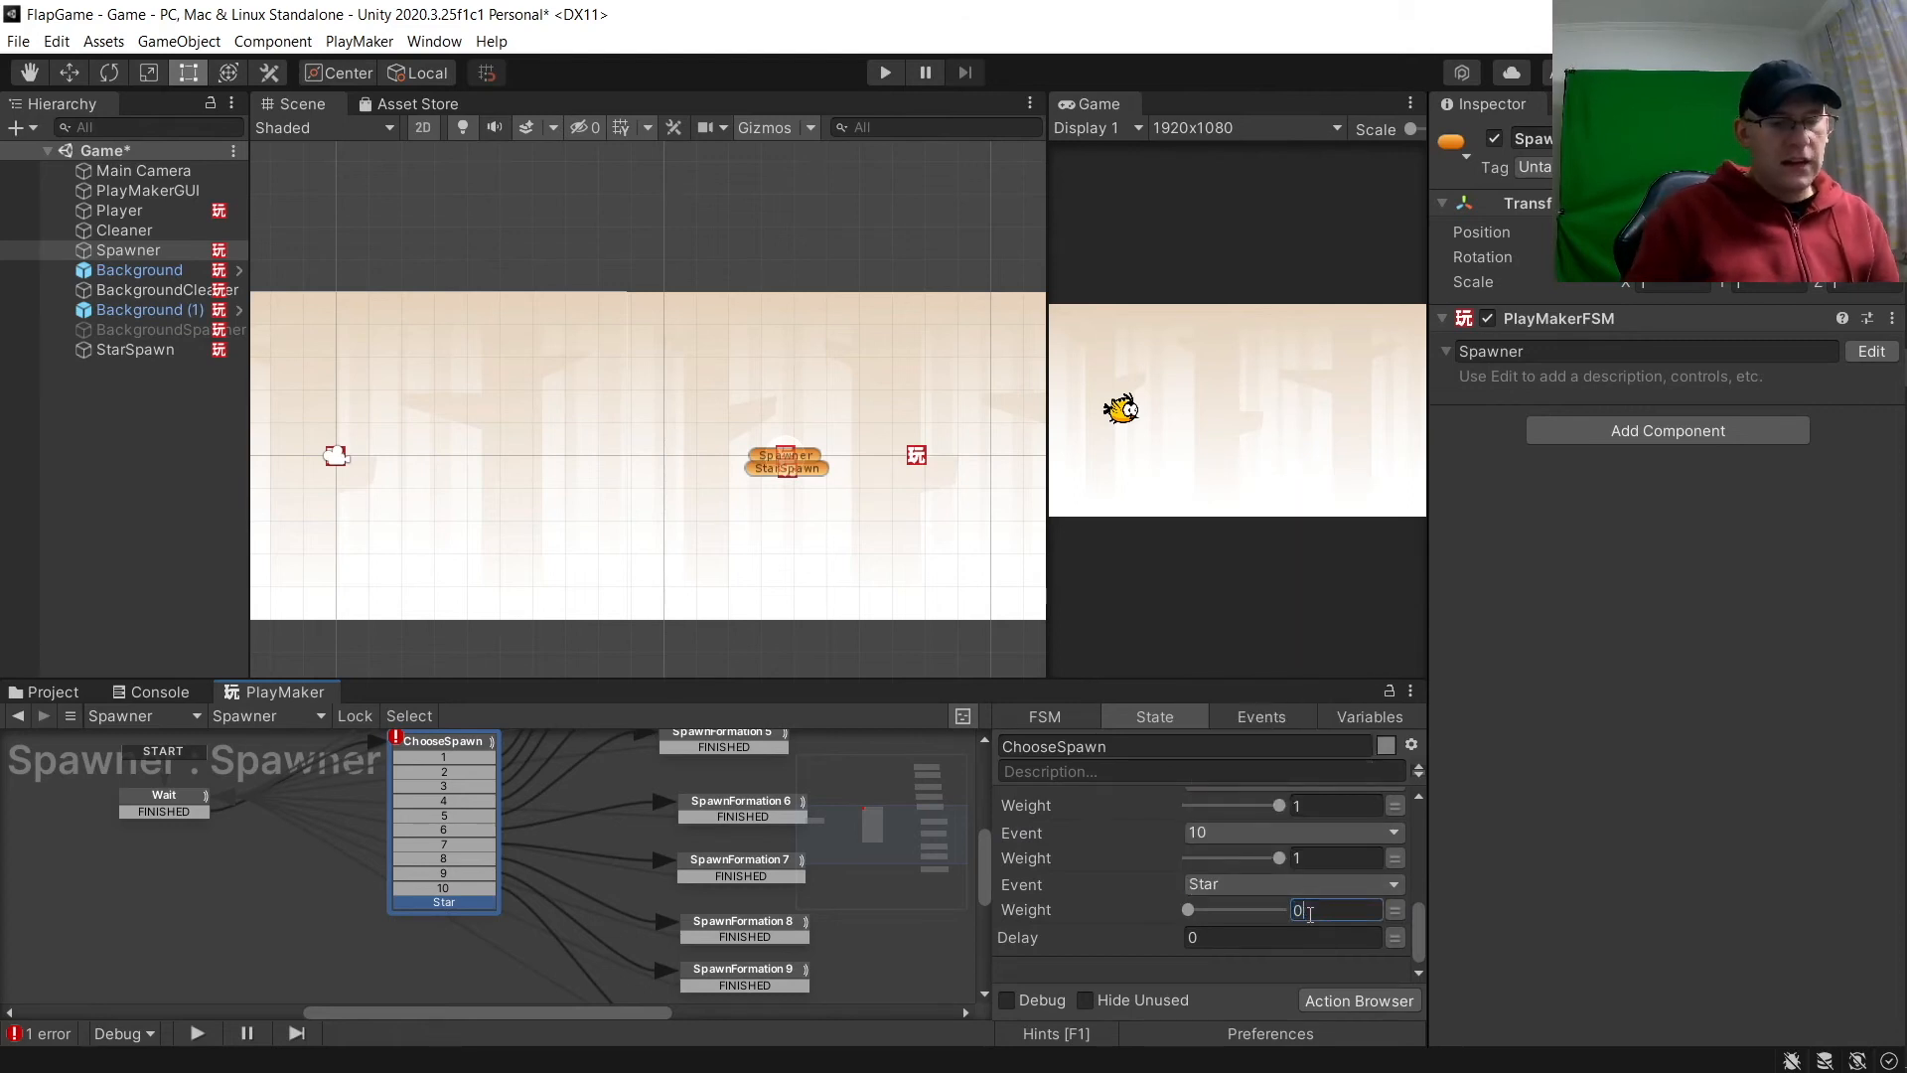
{"action": "type", "text": "0.4"}
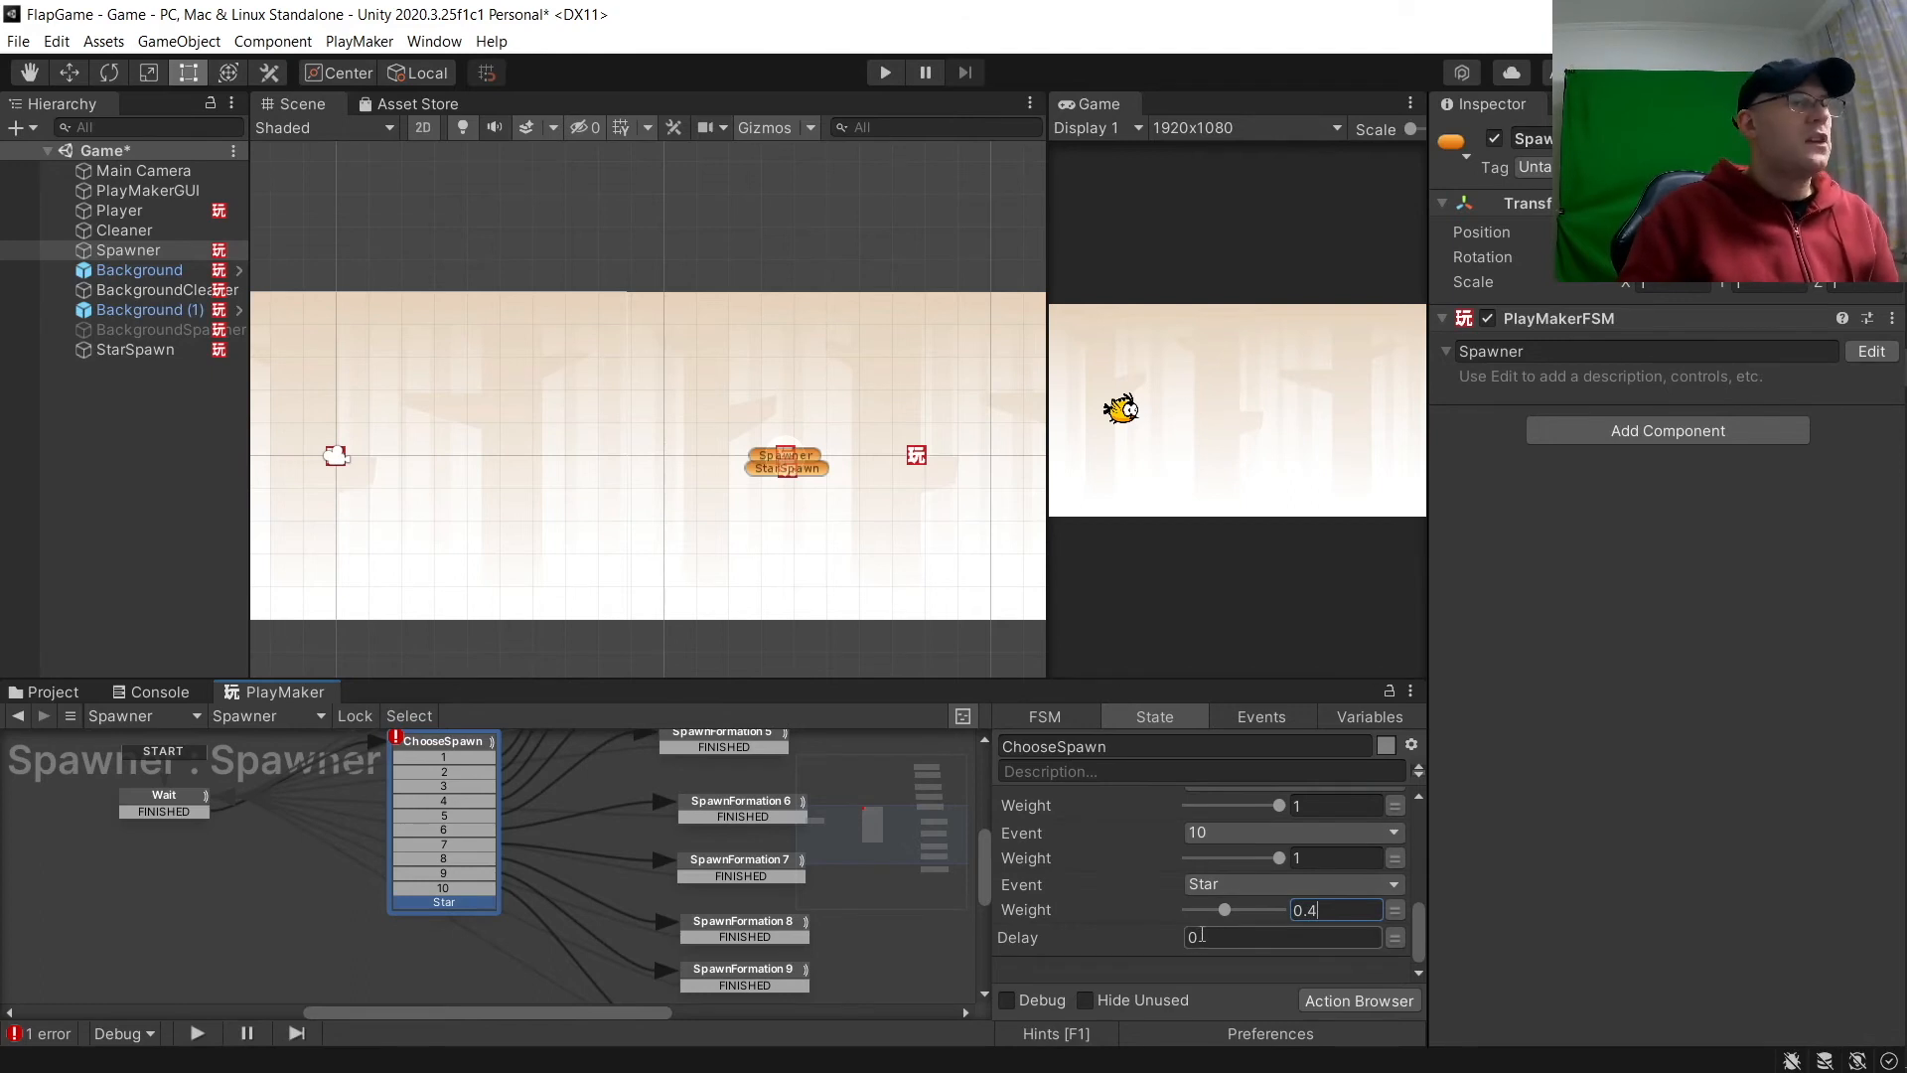
Step: Duplicate the SpawnFormation 10 state, linking ChooseSpawn's Star transition to the copy and the copy's FINISHED transition to Wait
{"action": "scroll", "coordinate": [477, 929], "scroll_direction": "down", "scroll_amount": 1}
{"action": "middle_click_drag", "start_coordinate": [459, 934], "coordinate": [325, 866]}
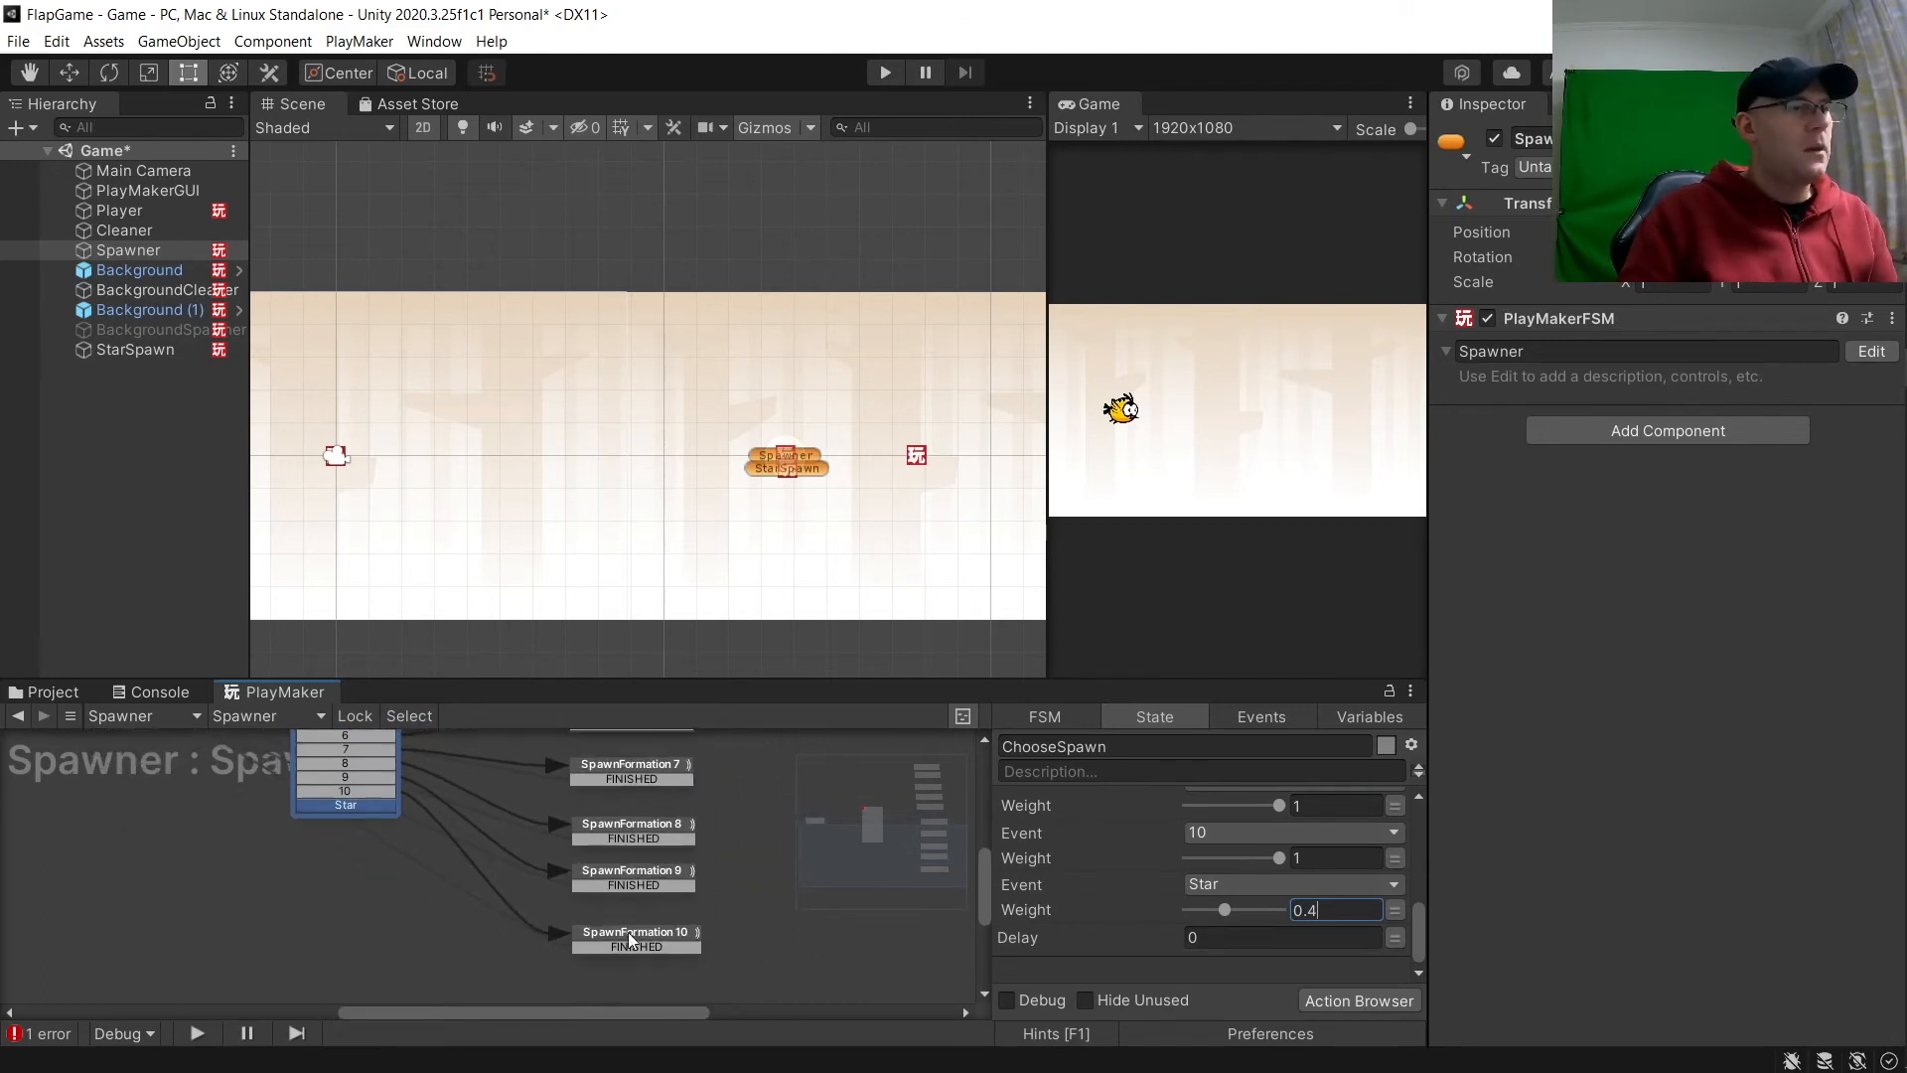
{"action": "left_click", "coordinate": [589, 936]}
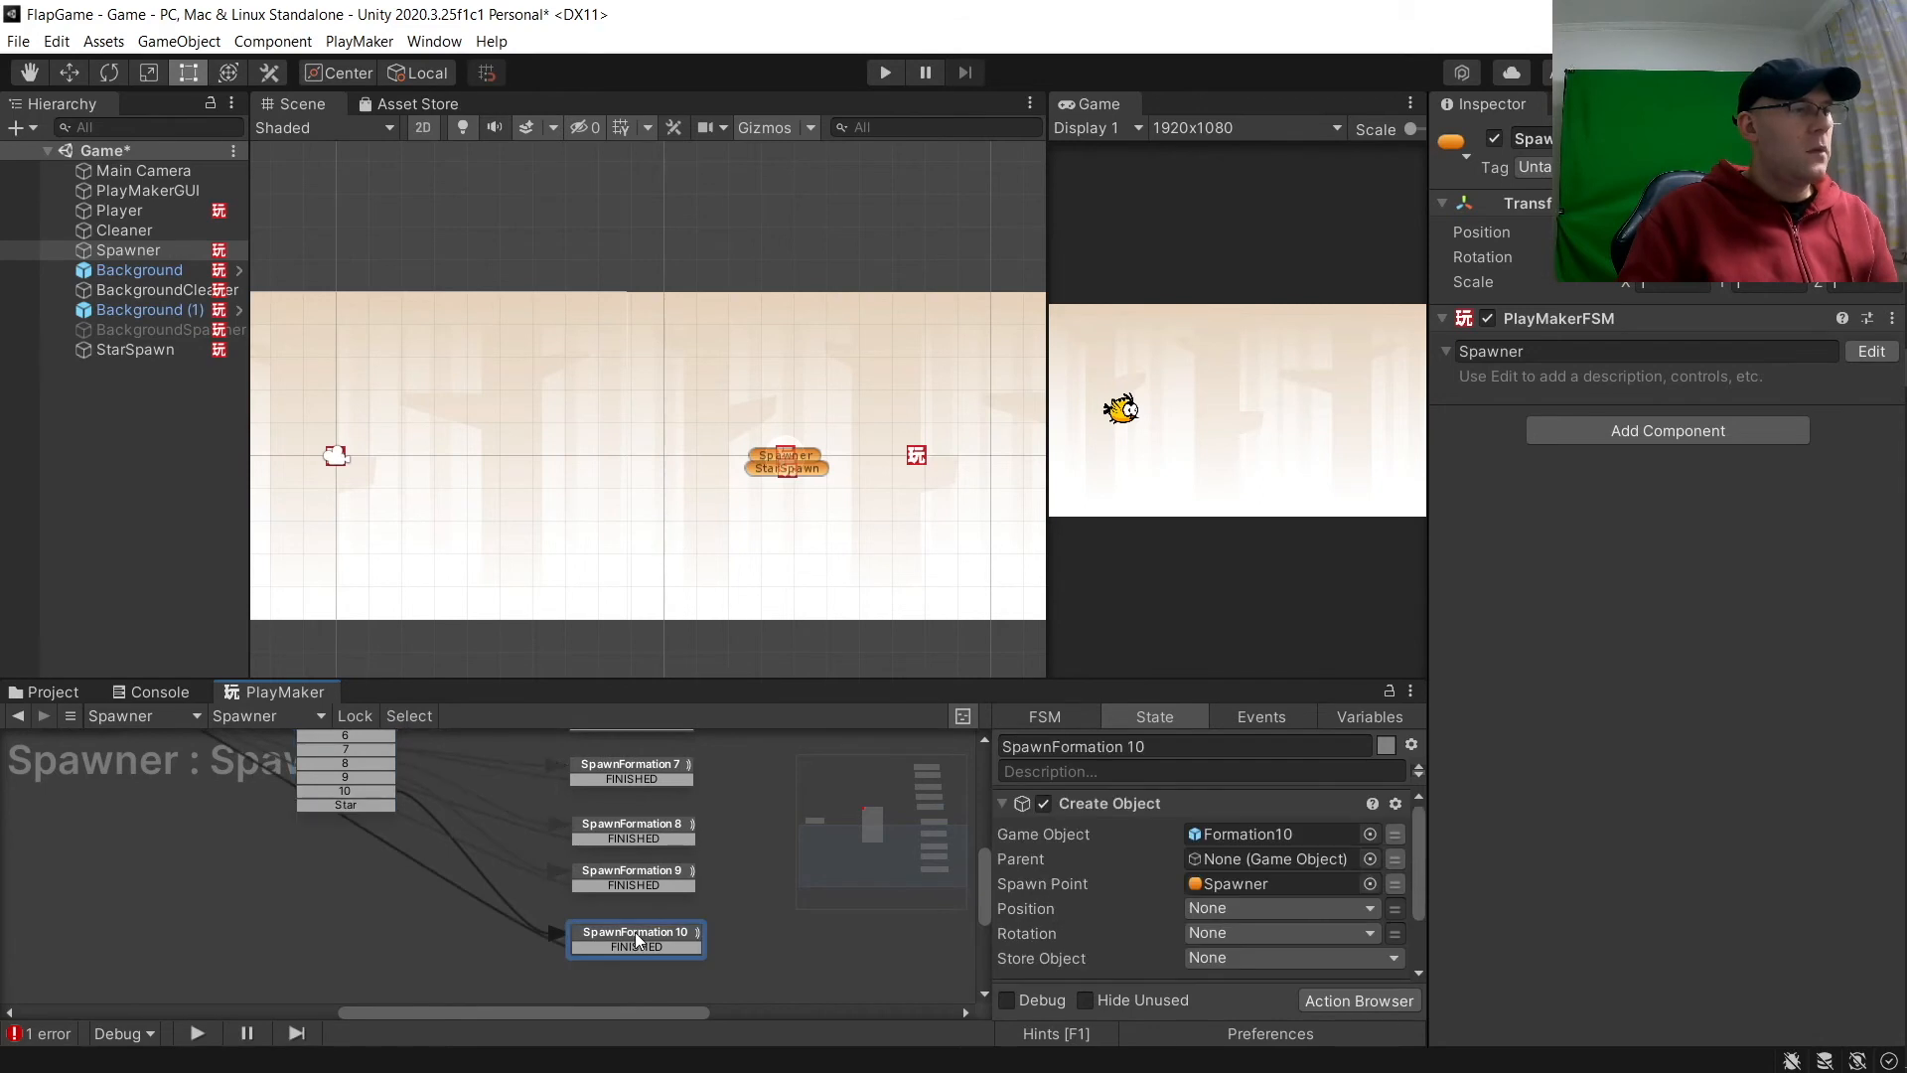
{"action": "key", "text": "ctrl+d"}
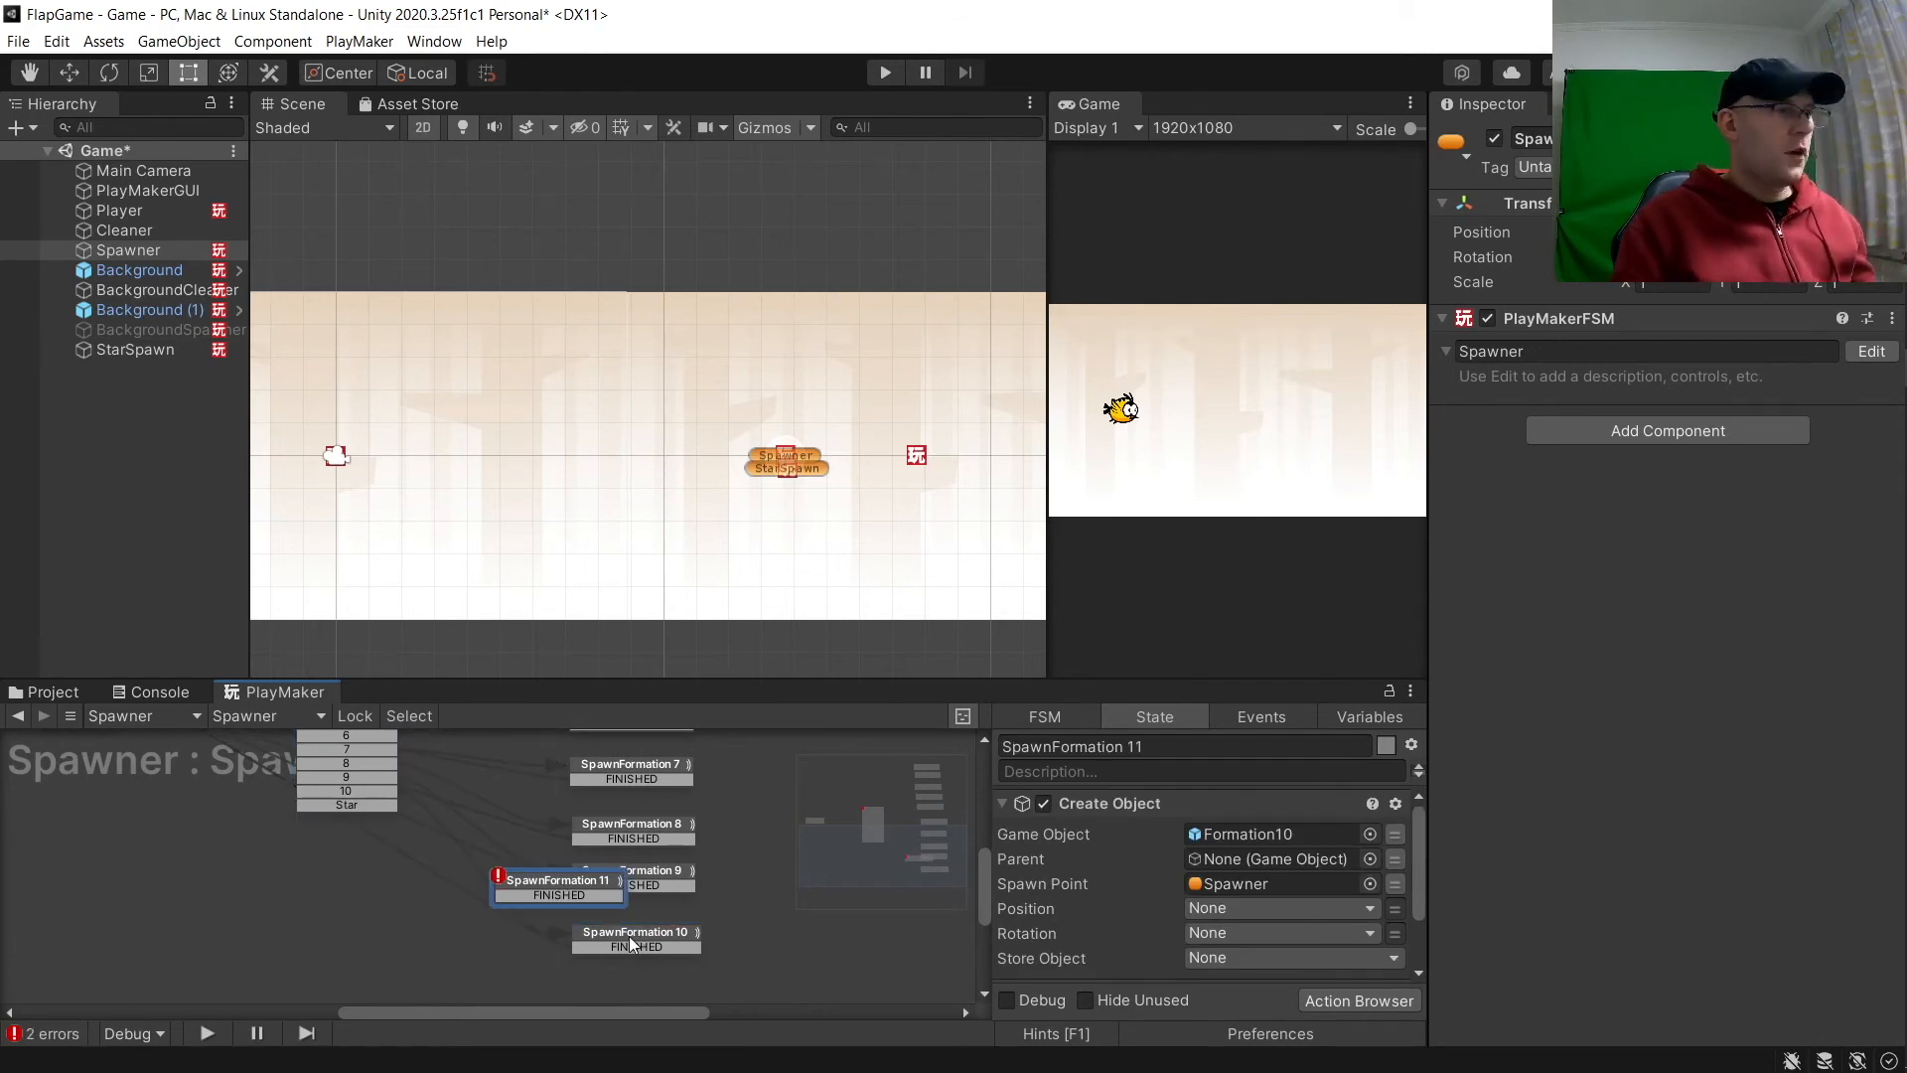
{"action": "left_click_drag", "start_coordinate": [562, 880], "coordinate": [140, 751]}
{"action": "scroll", "coordinate": [429, 951], "scroll_direction": "down", "scroll_amount": 1}
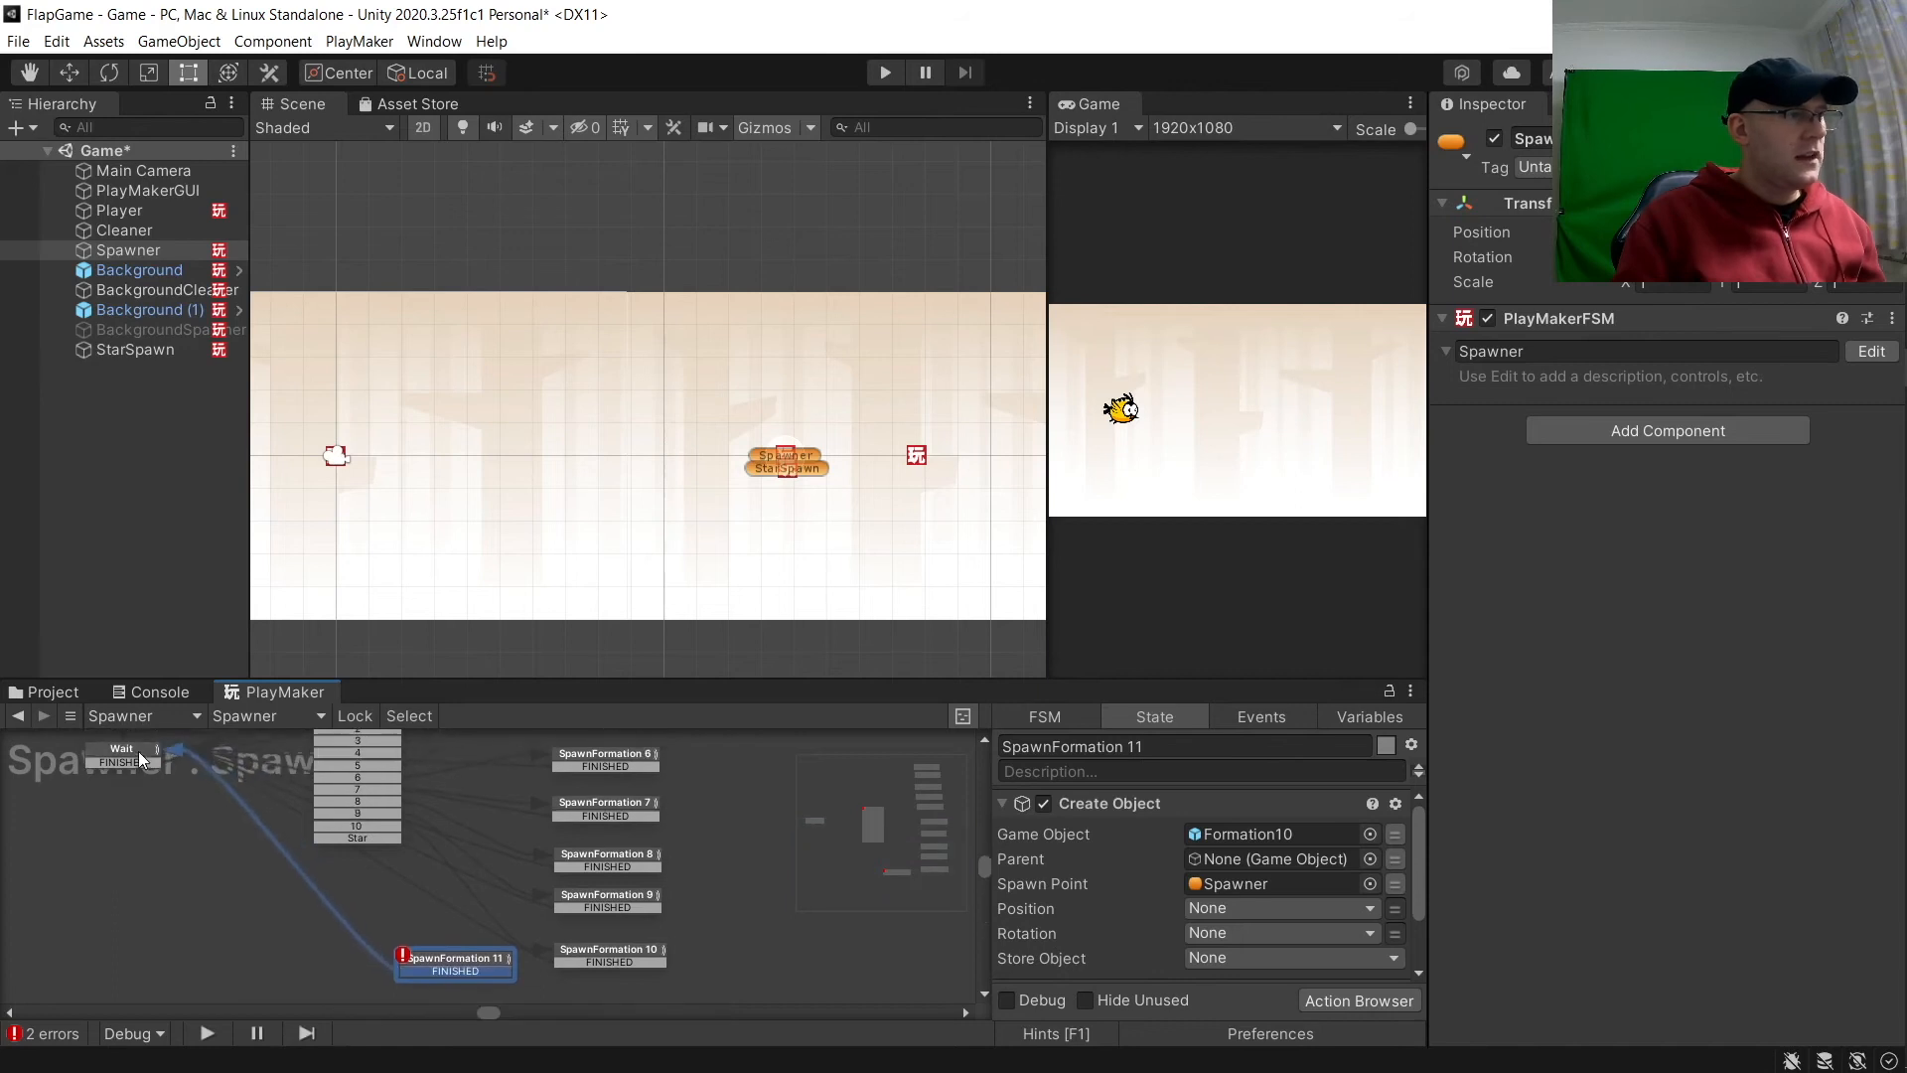
{"action": "left_click_drag", "start_coordinate": [356, 838], "coordinate": [444, 952]}
{"action": "left_click", "coordinate": [444, 951]}
Step: Make the duplicated state create the Star prefab at the StarSpawn spawn point, and rename the state SpawnStar
{"action": "left_click", "coordinate": [1374, 830]}
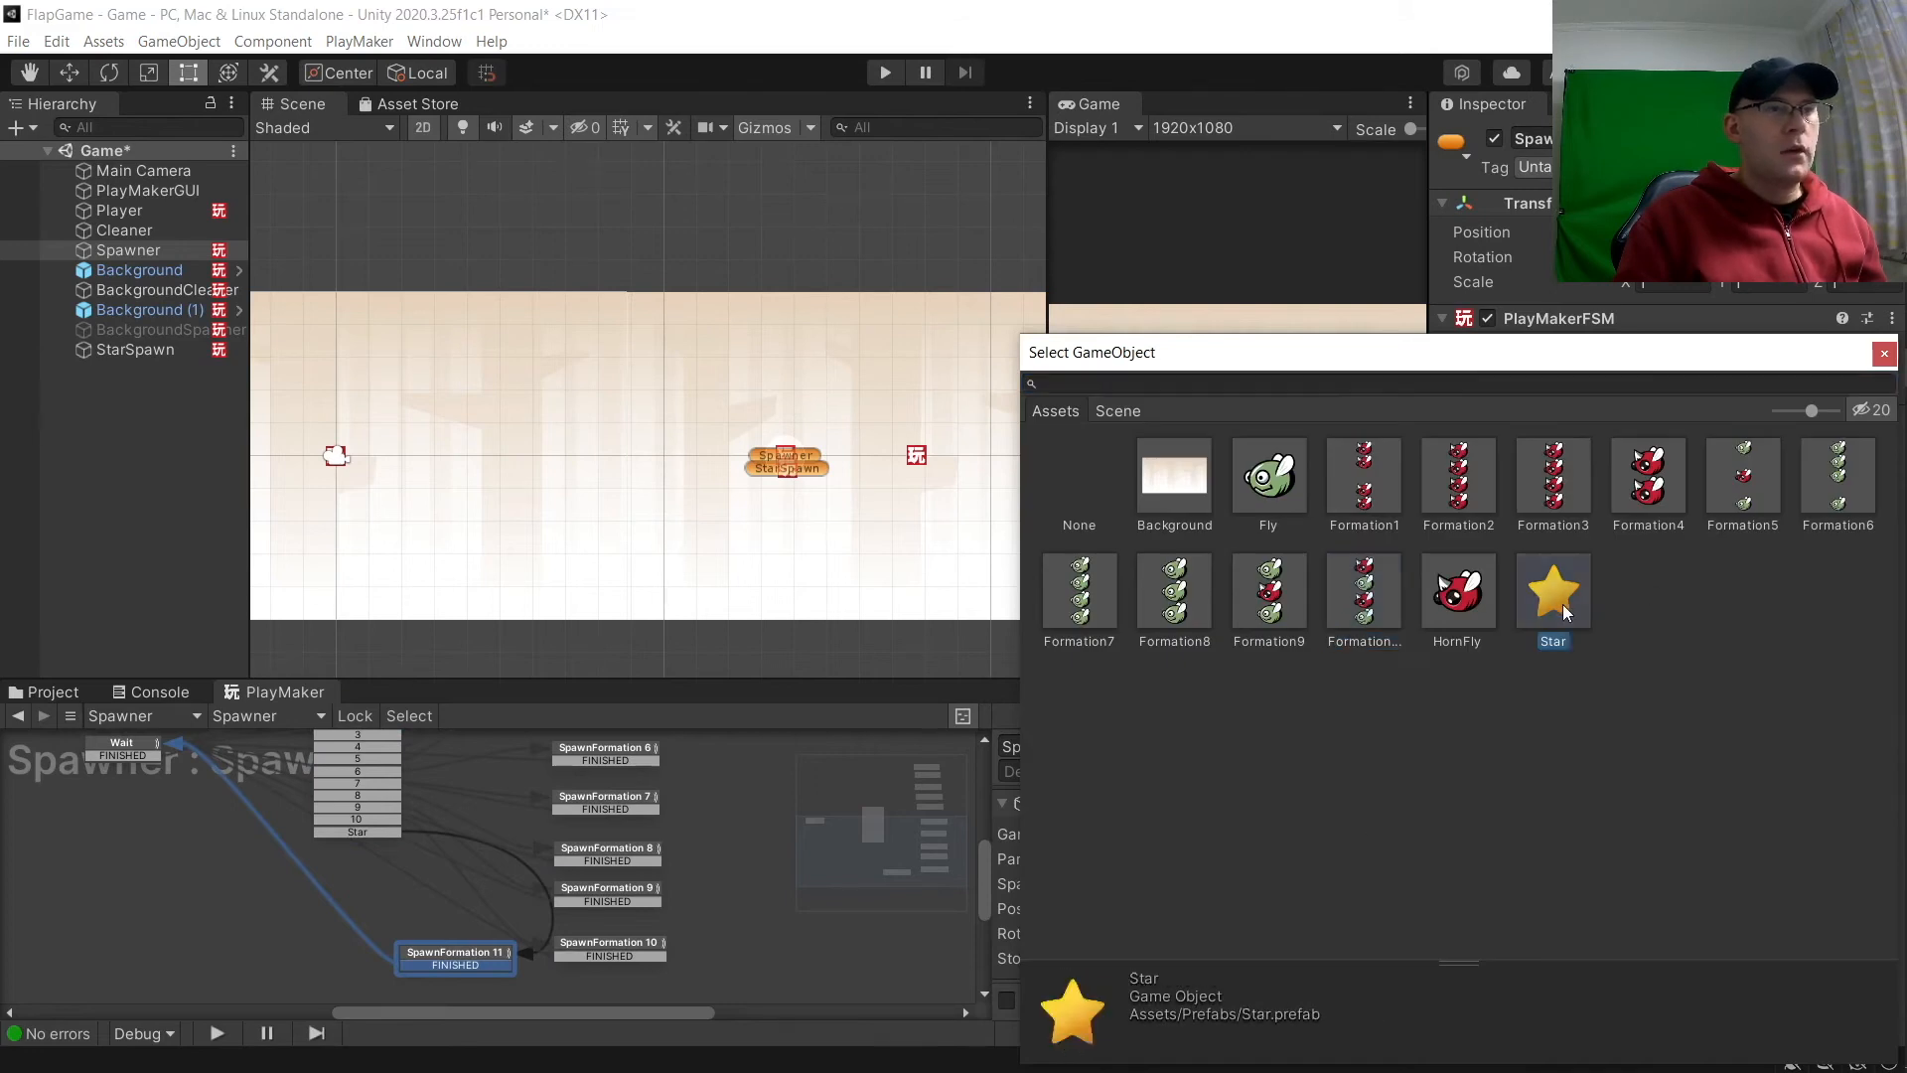
{"action": "double_click", "coordinate": [1554, 596]}
{"action": "left_click_drag", "start_coordinate": [135, 350], "coordinate": [1233, 880]}
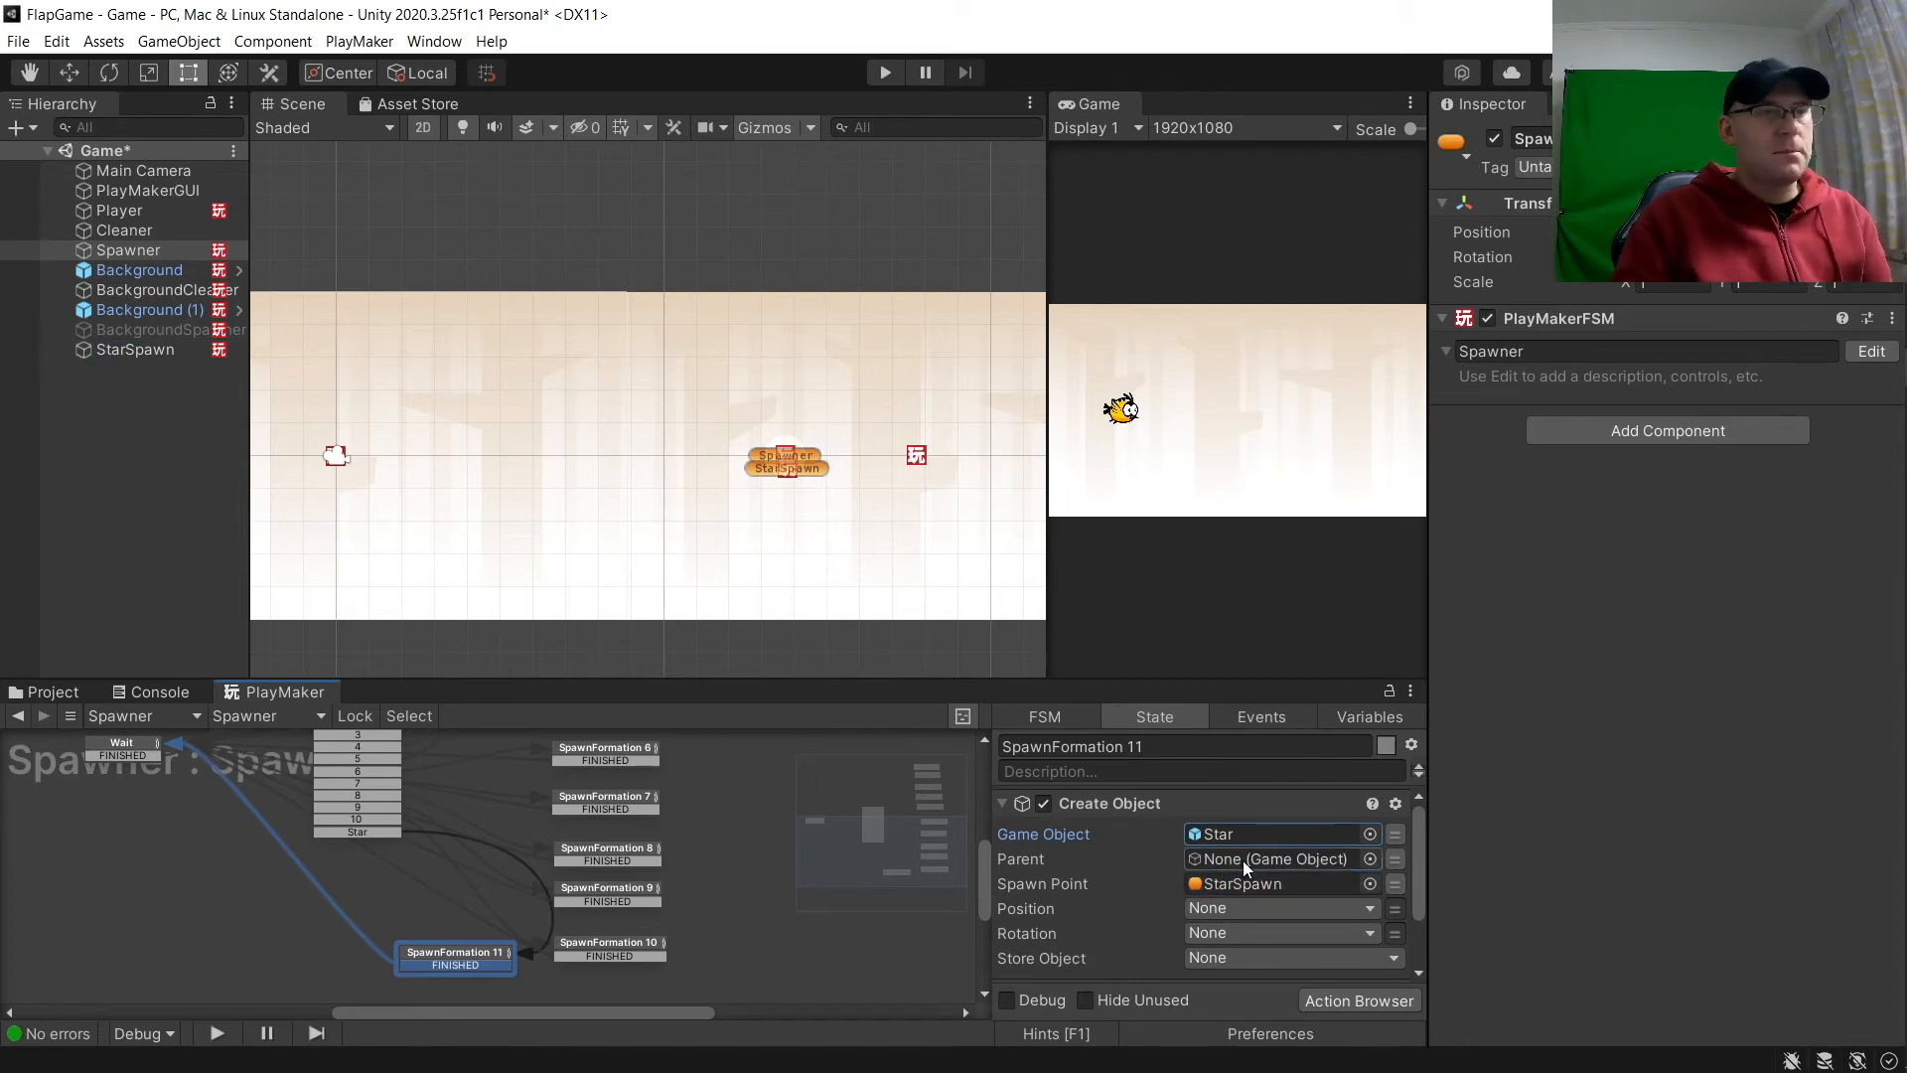
{"action": "left_click", "coordinate": [1165, 747]}
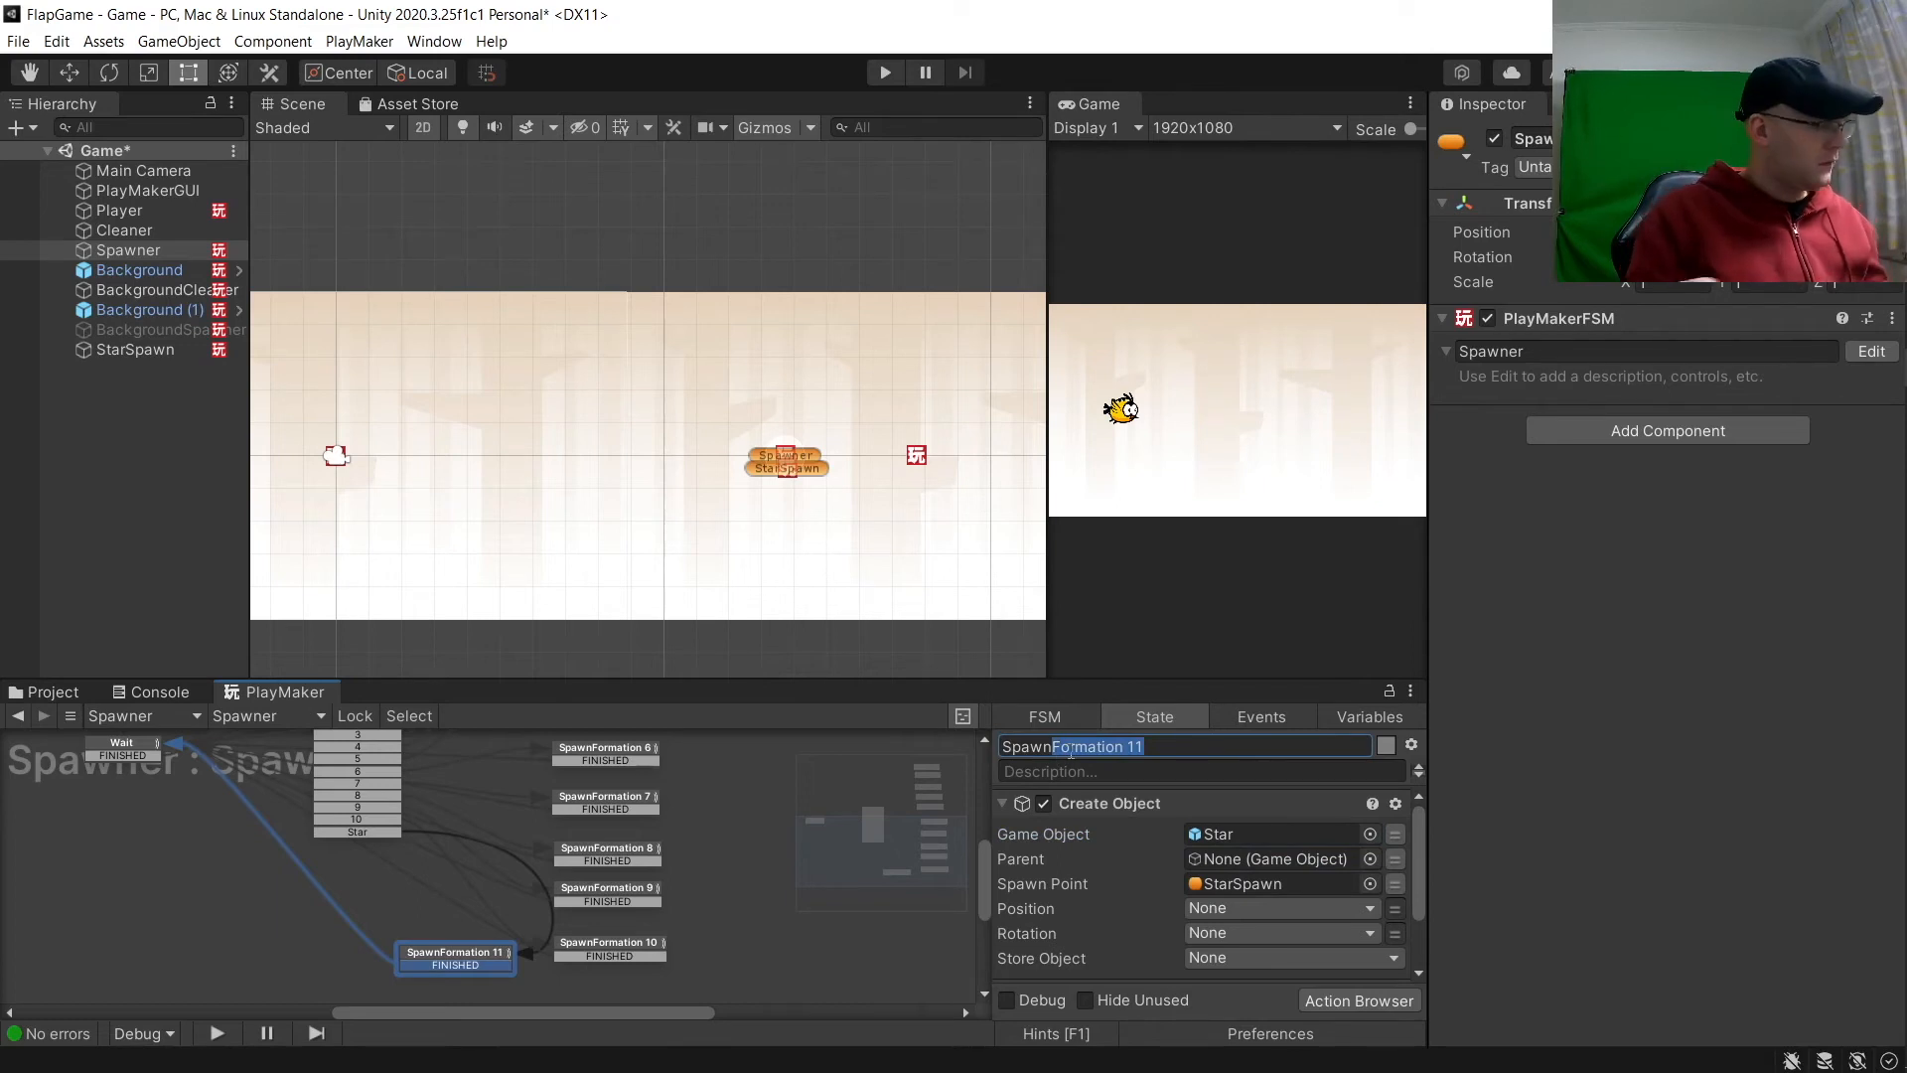
{"action": "type", "text": "Star"}
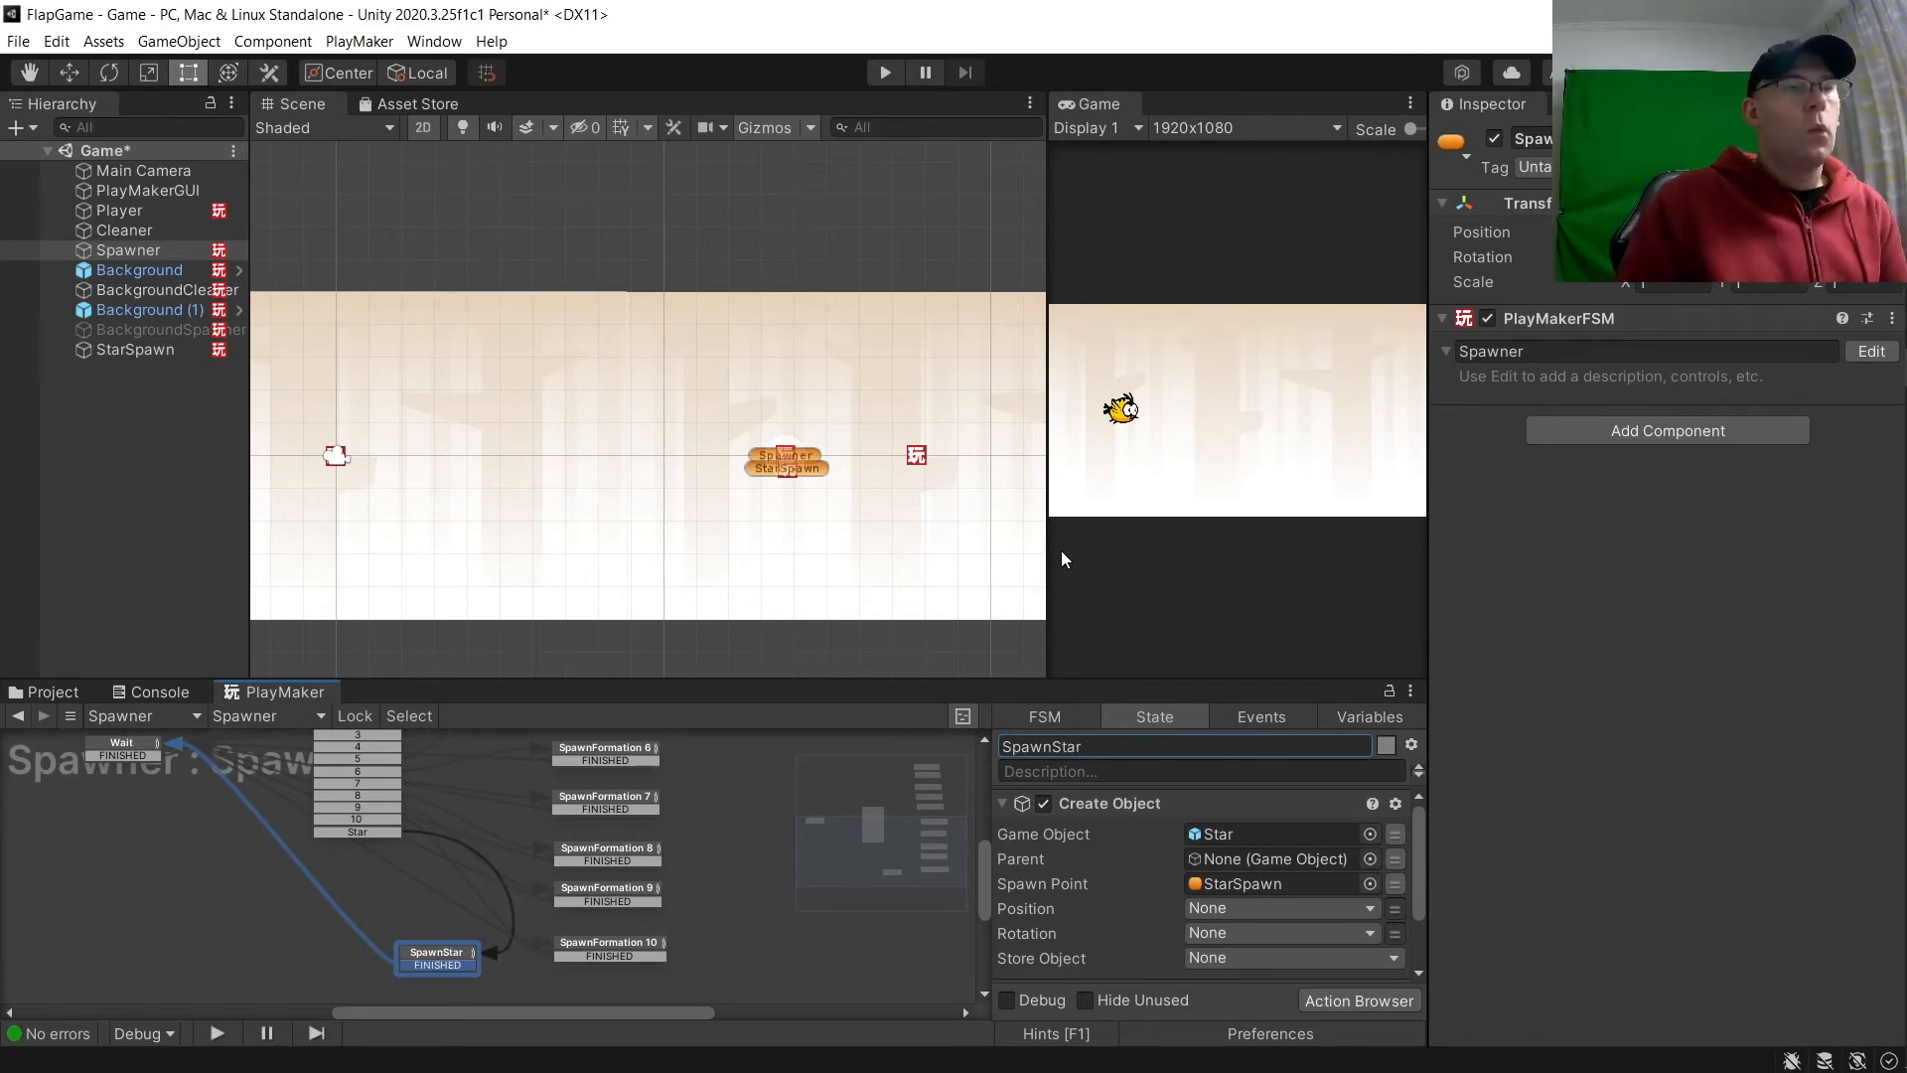
Step: Deselect the Spawner object and save the Game scene
{"action": "left_click", "coordinate": [794, 256]}
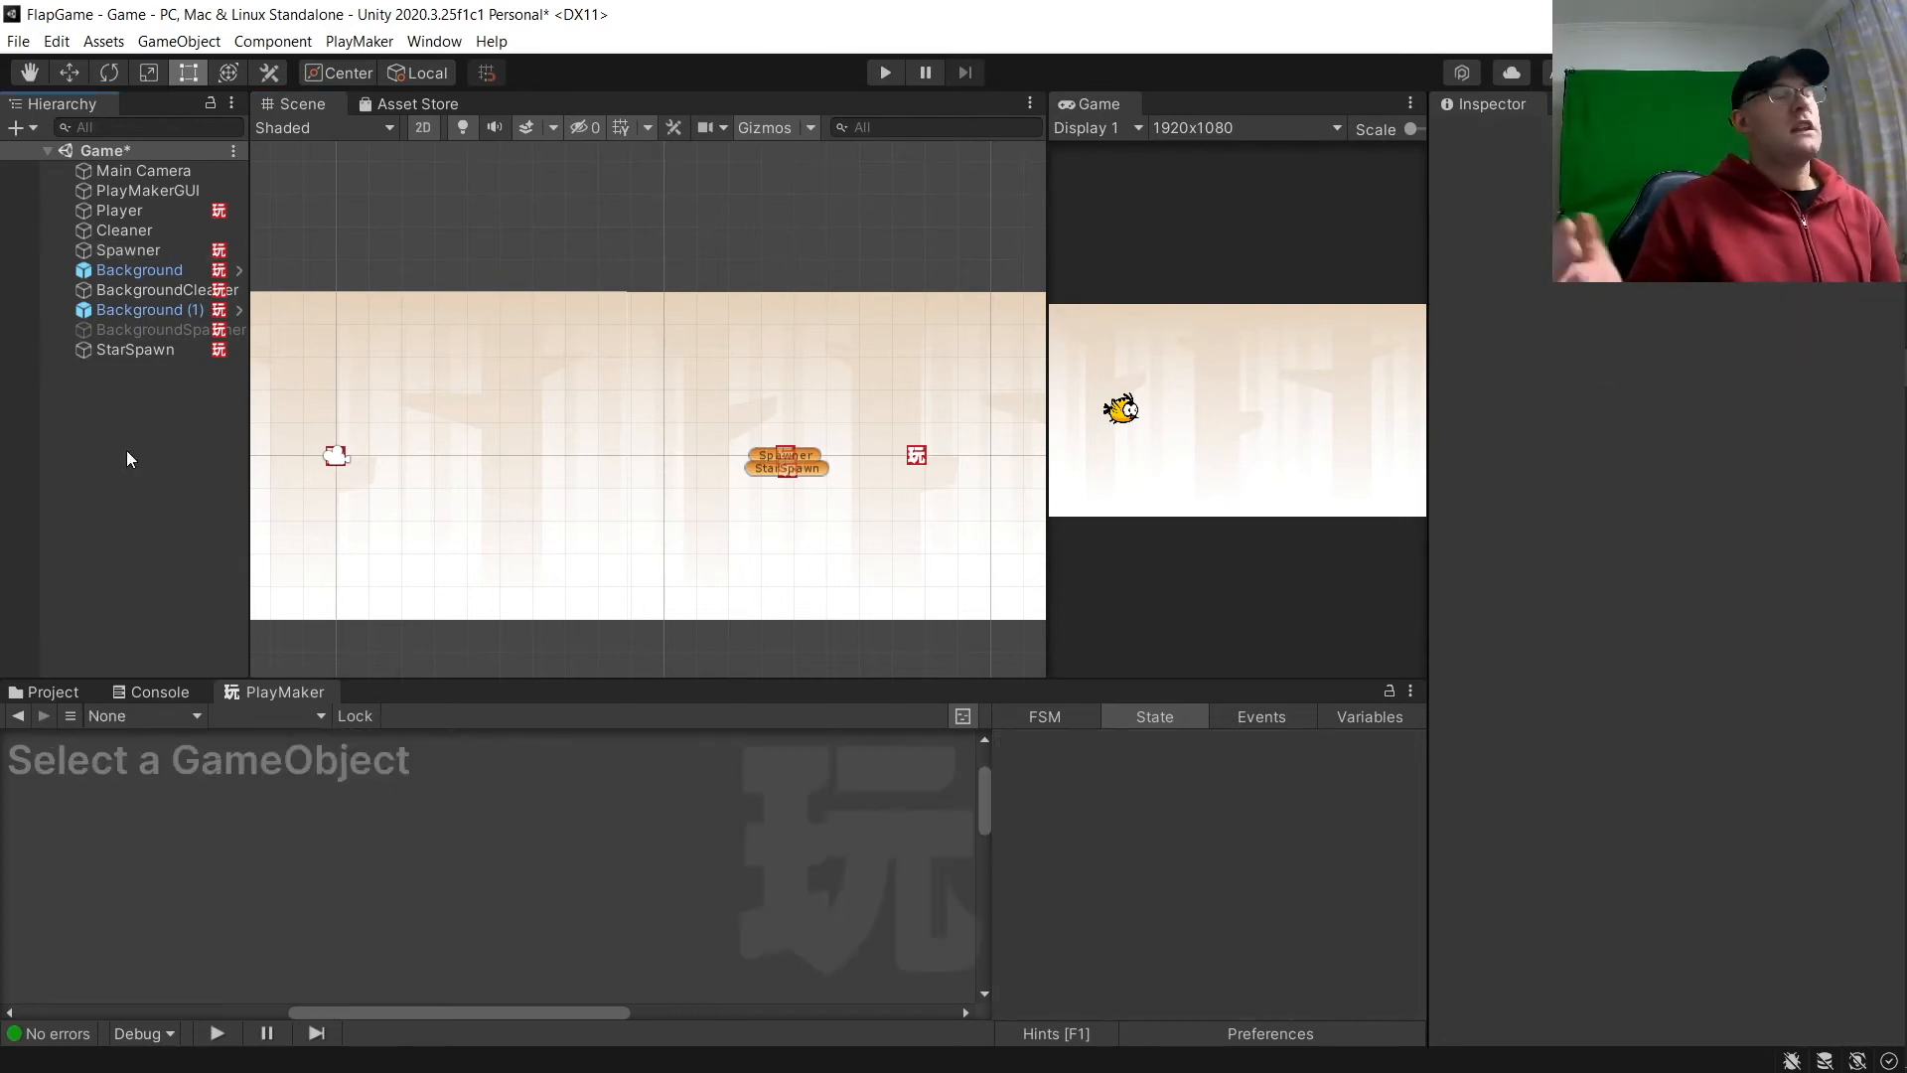
{"action": "right_click", "coordinate": [129, 396]}
{"action": "left_click", "coordinate": [101, 380]}
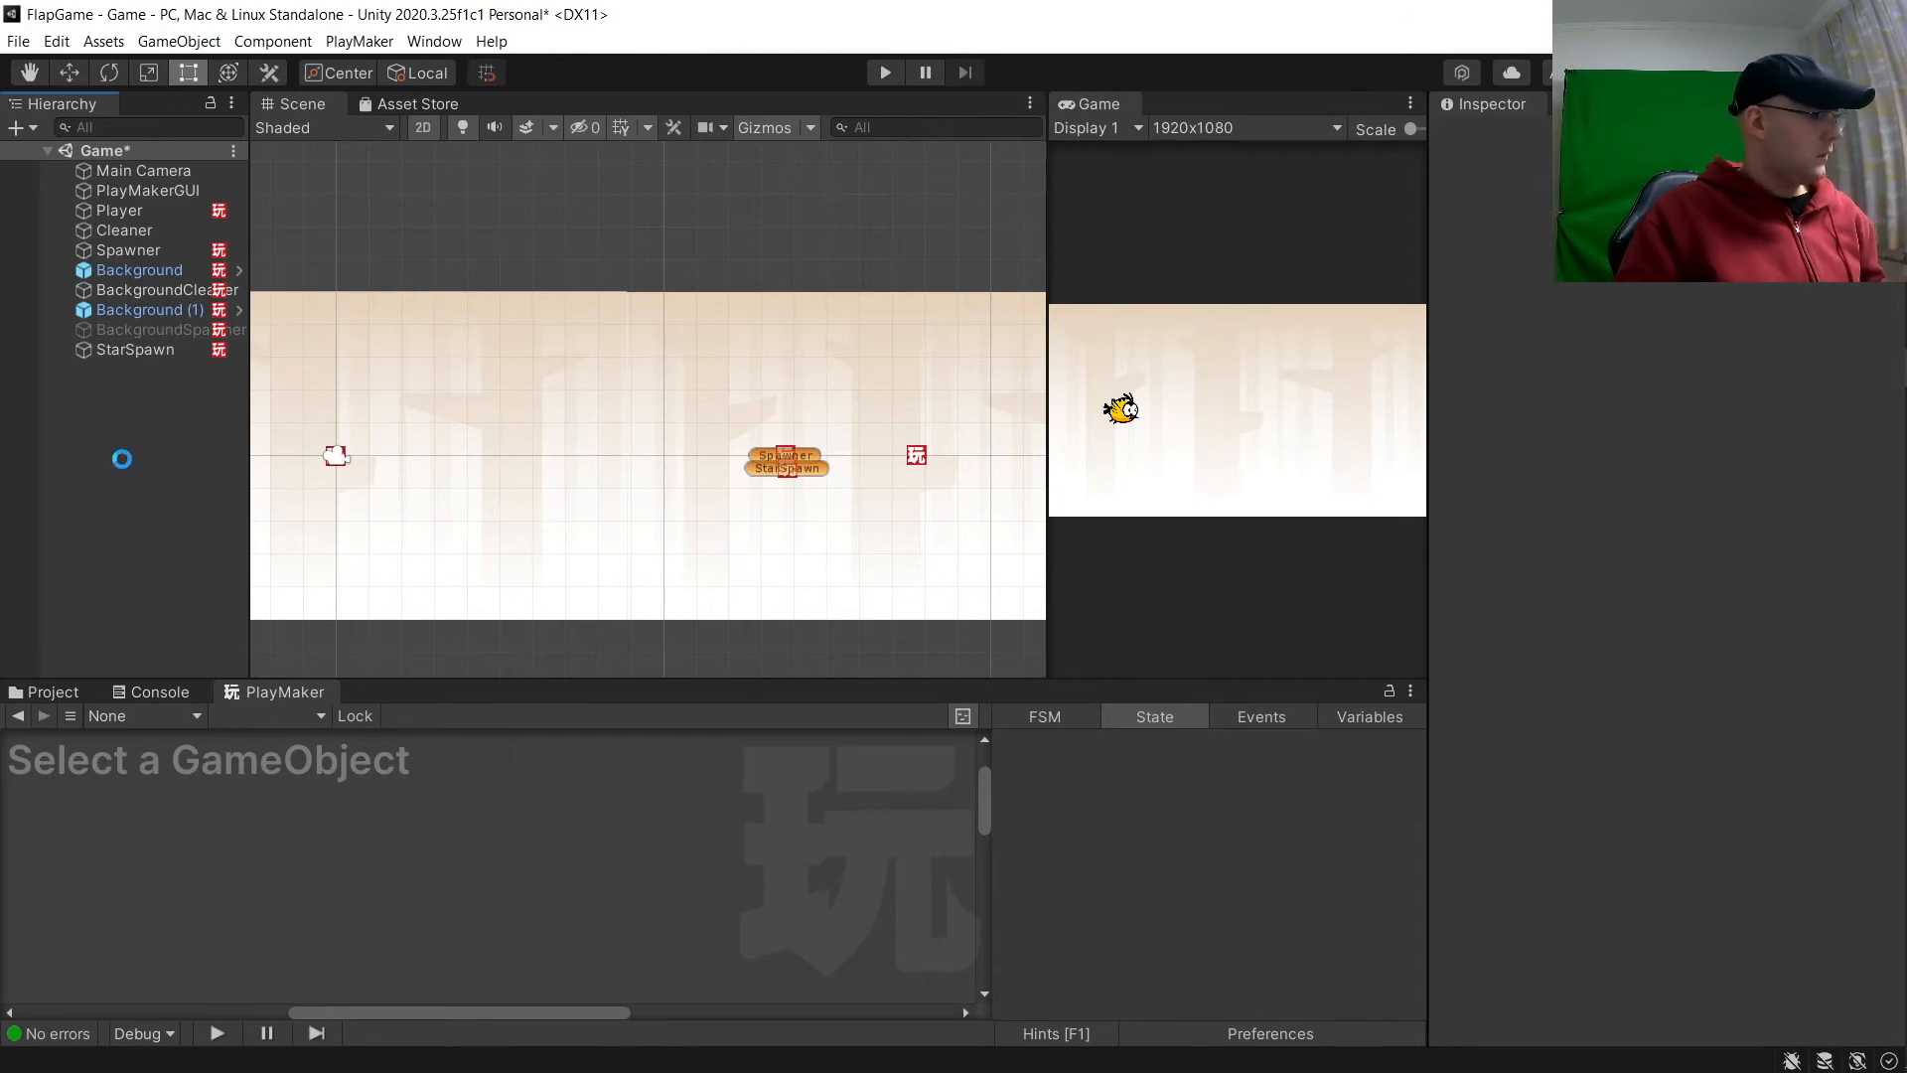
{"action": "key", "text": "ctrl+s"}
Step: Add a UI Canvas to the scene and set its Canvas Scaler to Scale With Screen Size
{"action": "right_click", "coordinate": [132, 385]}
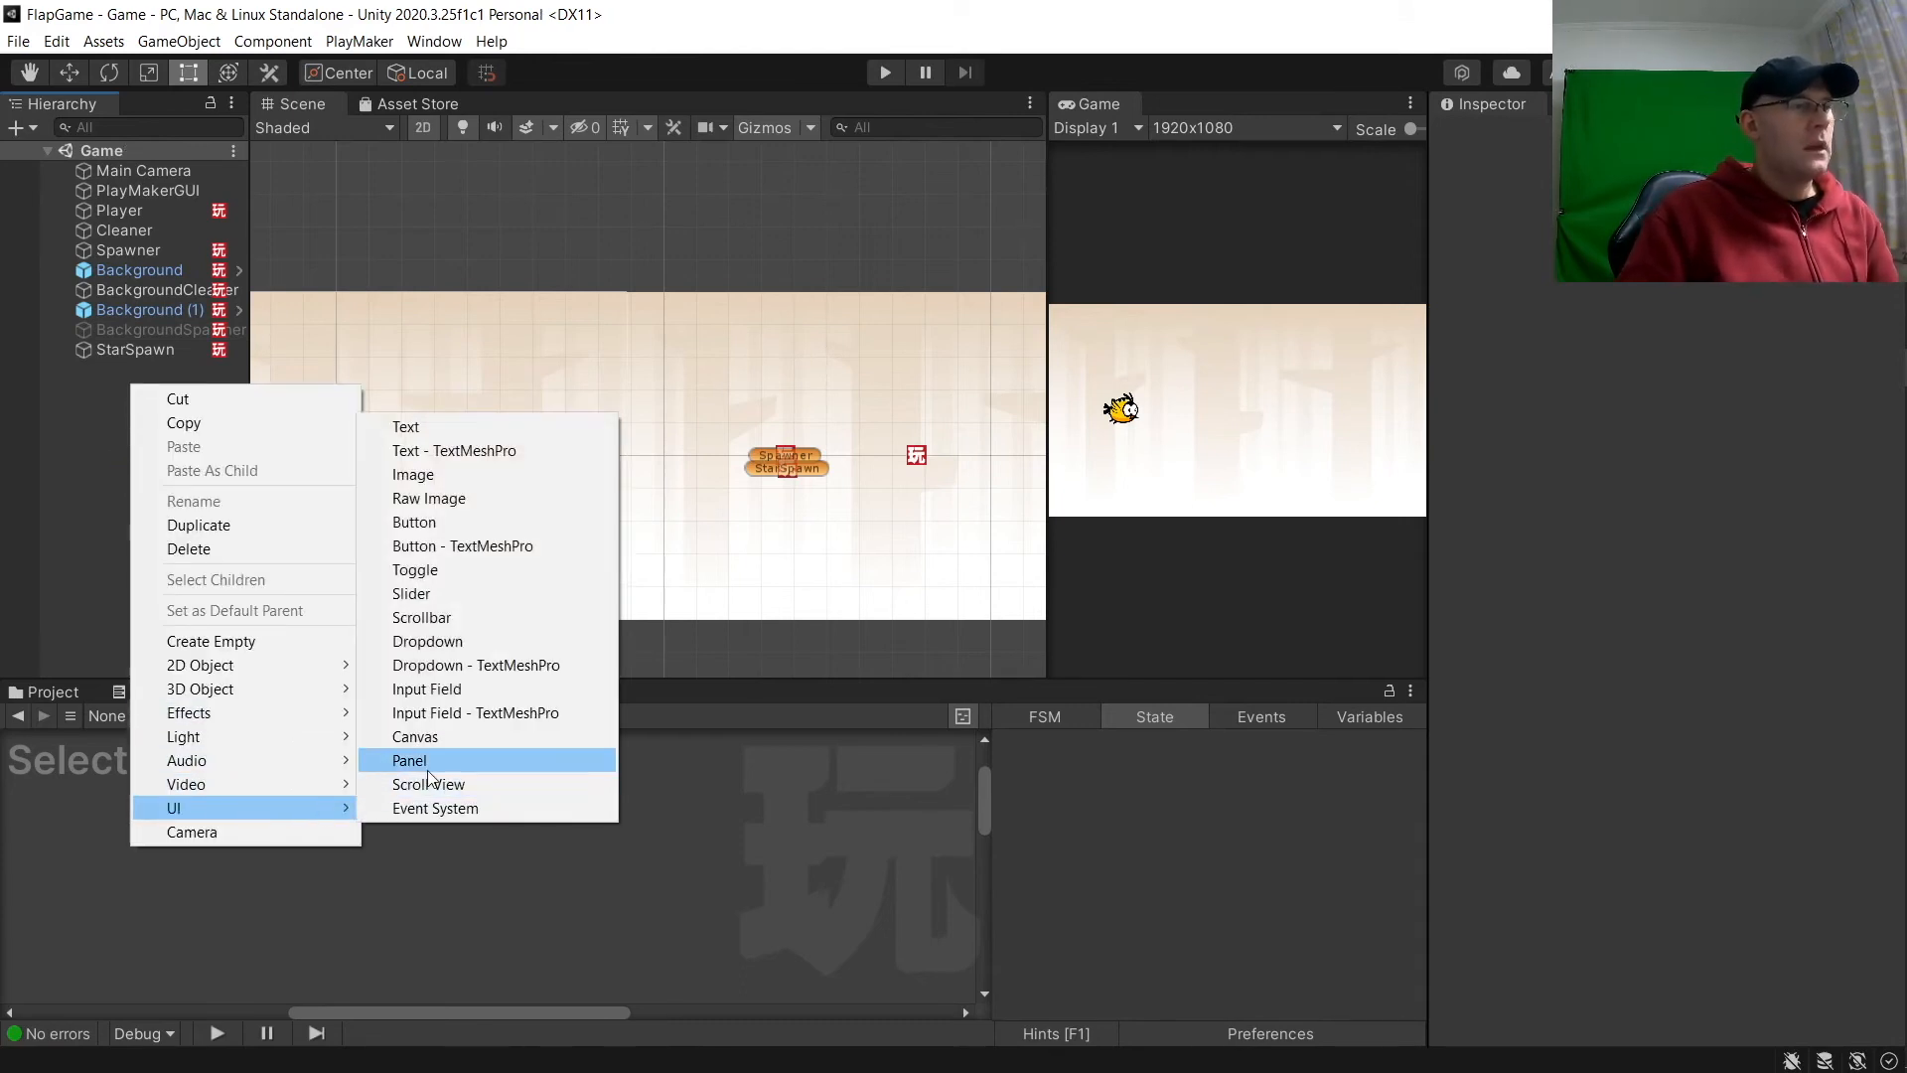
{"action": "left_click", "coordinate": [450, 737]}
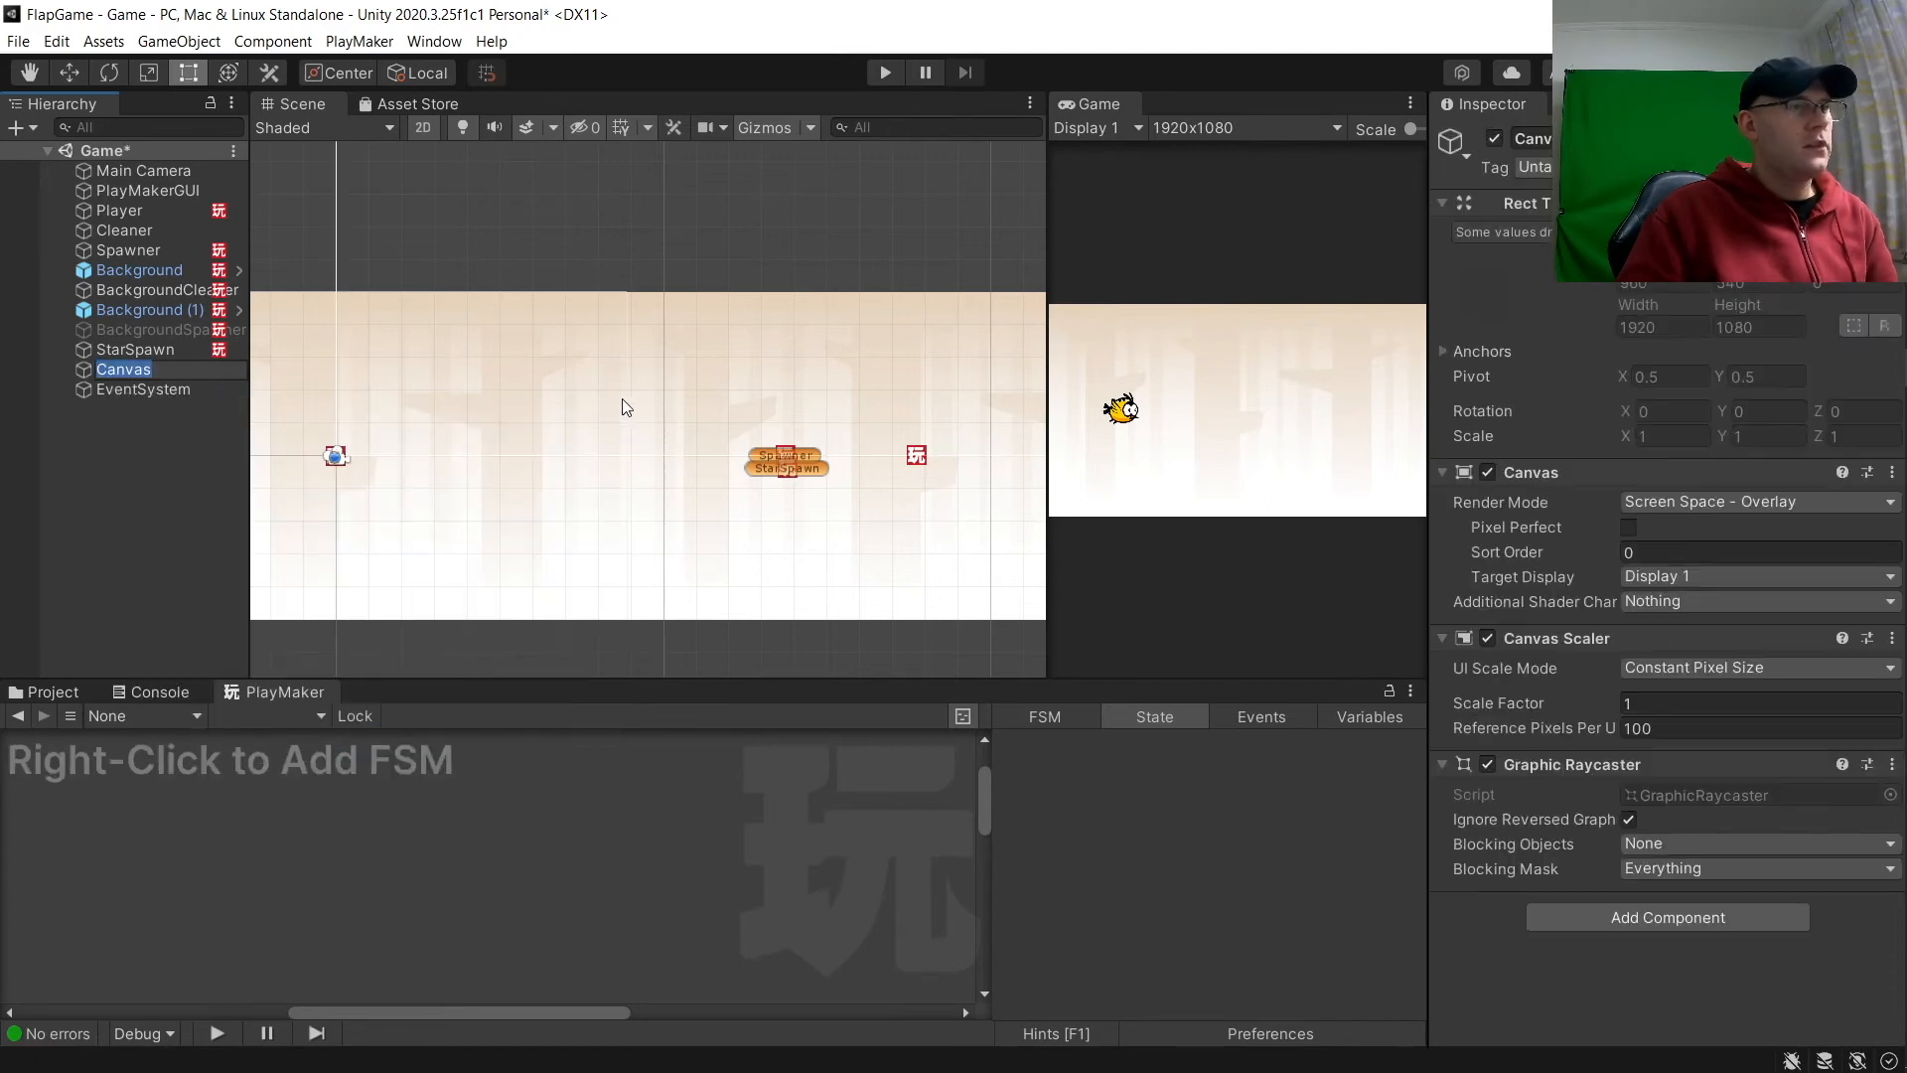
{"action": "scroll", "coordinate": [949, 413], "scroll_direction": "down", "scroll_amount": 8}
{"action": "middle_click_drag", "start_coordinate": [945, 417], "coordinate": [571, 463]}
{"action": "scroll", "coordinate": [851, 377], "scroll_direction": "down", "scroll_amount": 6}
{"action": "middle_click_drag", "start_coordinate": [835, 390], "coordinate": [602, 584]}
{"action": "scroll", "coordinate": [598, 576], "scroll_direction": "down", "scroll_amount": 6}
{"action": "scroll", "coordinate": [596, 581], "scroll_direction": "down", "scroll_amount": 6}
{"action": "middle_click_drag", "start_coordinate": [796, 468], "coordinate": [497, 658]}
{"action": "left_click", "coordinate": [1701, 666]}
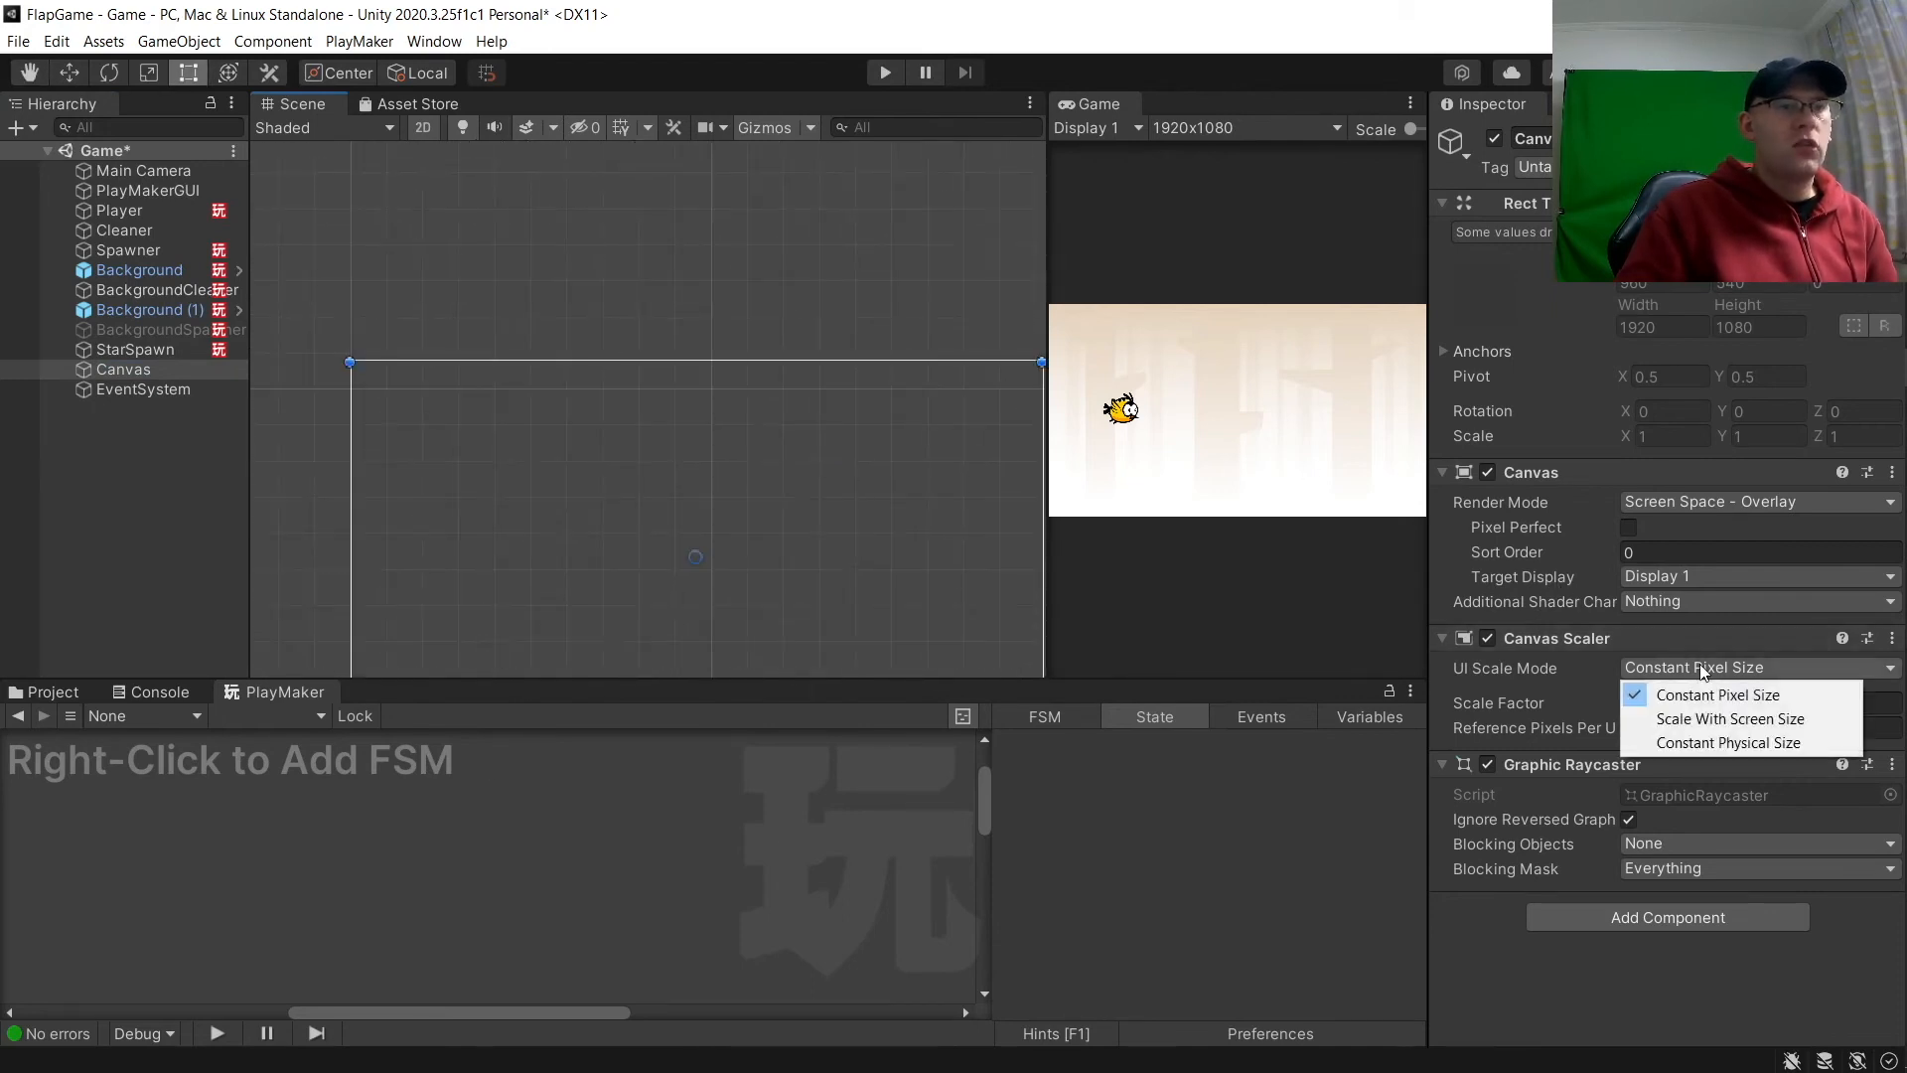
{"action": "left_click", "coordinate": [1690, 719]}
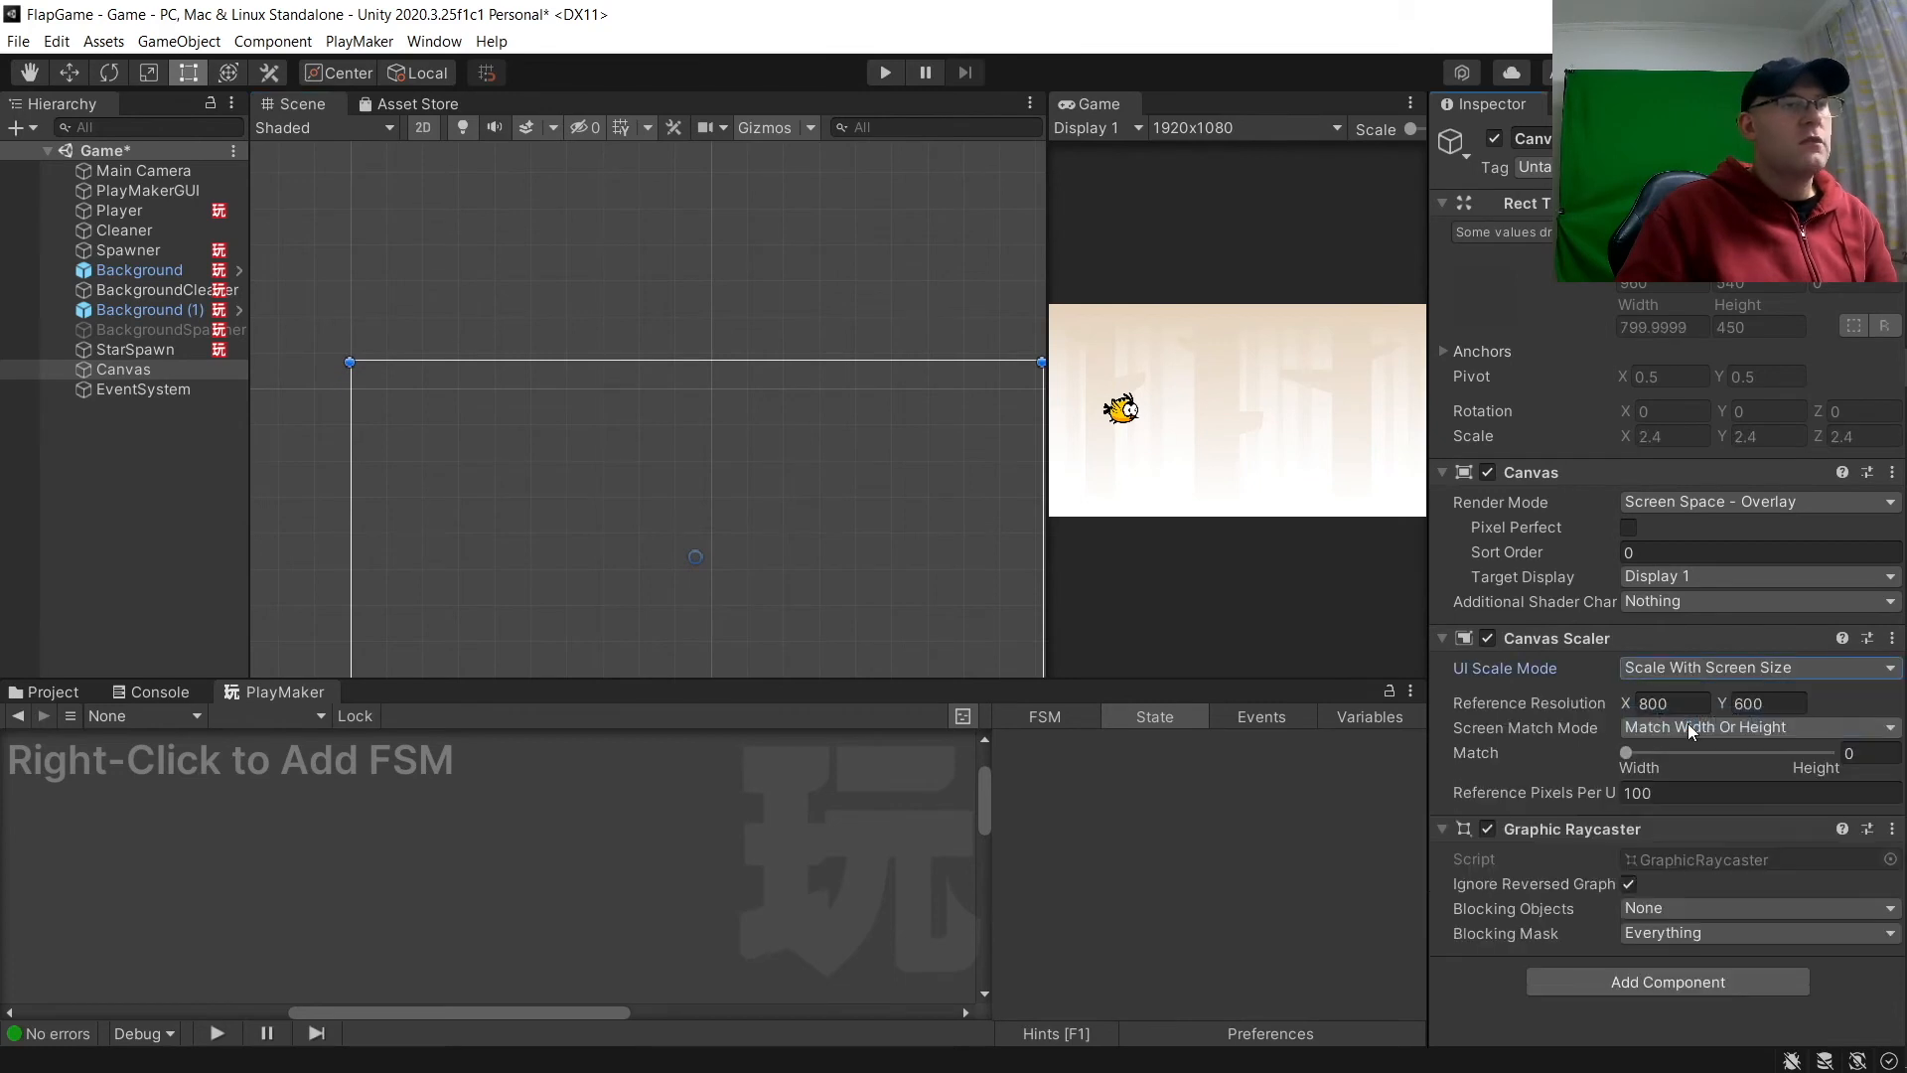
Step: Examine the full canvas outline in the Scene view with nothing selected
{"action": "left_click", "coordinate": [145, 426]}
{"action": "scroll", "coordinate": [963, 534], "scroll_direction": "down", "scroll_amount": 3}
{"action": "middle_click_drag", "start_coordinate": [966, 539], "coordinate": [861, 362]}
{"action": "scroll", "coordinate": [502, 407], "scroll_direction": "up", "scroll_amount": 2}
{"action": "scroll", "coordinate": [503, 407], "scroll_direction": "up", "scroll_amount": 2}
{"action": "middle_click_drag", "start_coordinate": [474, 383], "coordinate": [626, 413]}
{"action": "scroll", "coordinate": [351, 277], "scroll_direction": "down", "scroll_amount": 1}
{"action": "middle_click_drag", "start_coordinate": [351, 277], "coordinate": [387, 282]}
{"action": "middle_click_drag", "start_coordinate": [759, 308], "coordinate": [649, 326]}
{"action": "scroll", "coordinate": [518, 242], "scroll_direction": "down", "scroll_amount": 1}
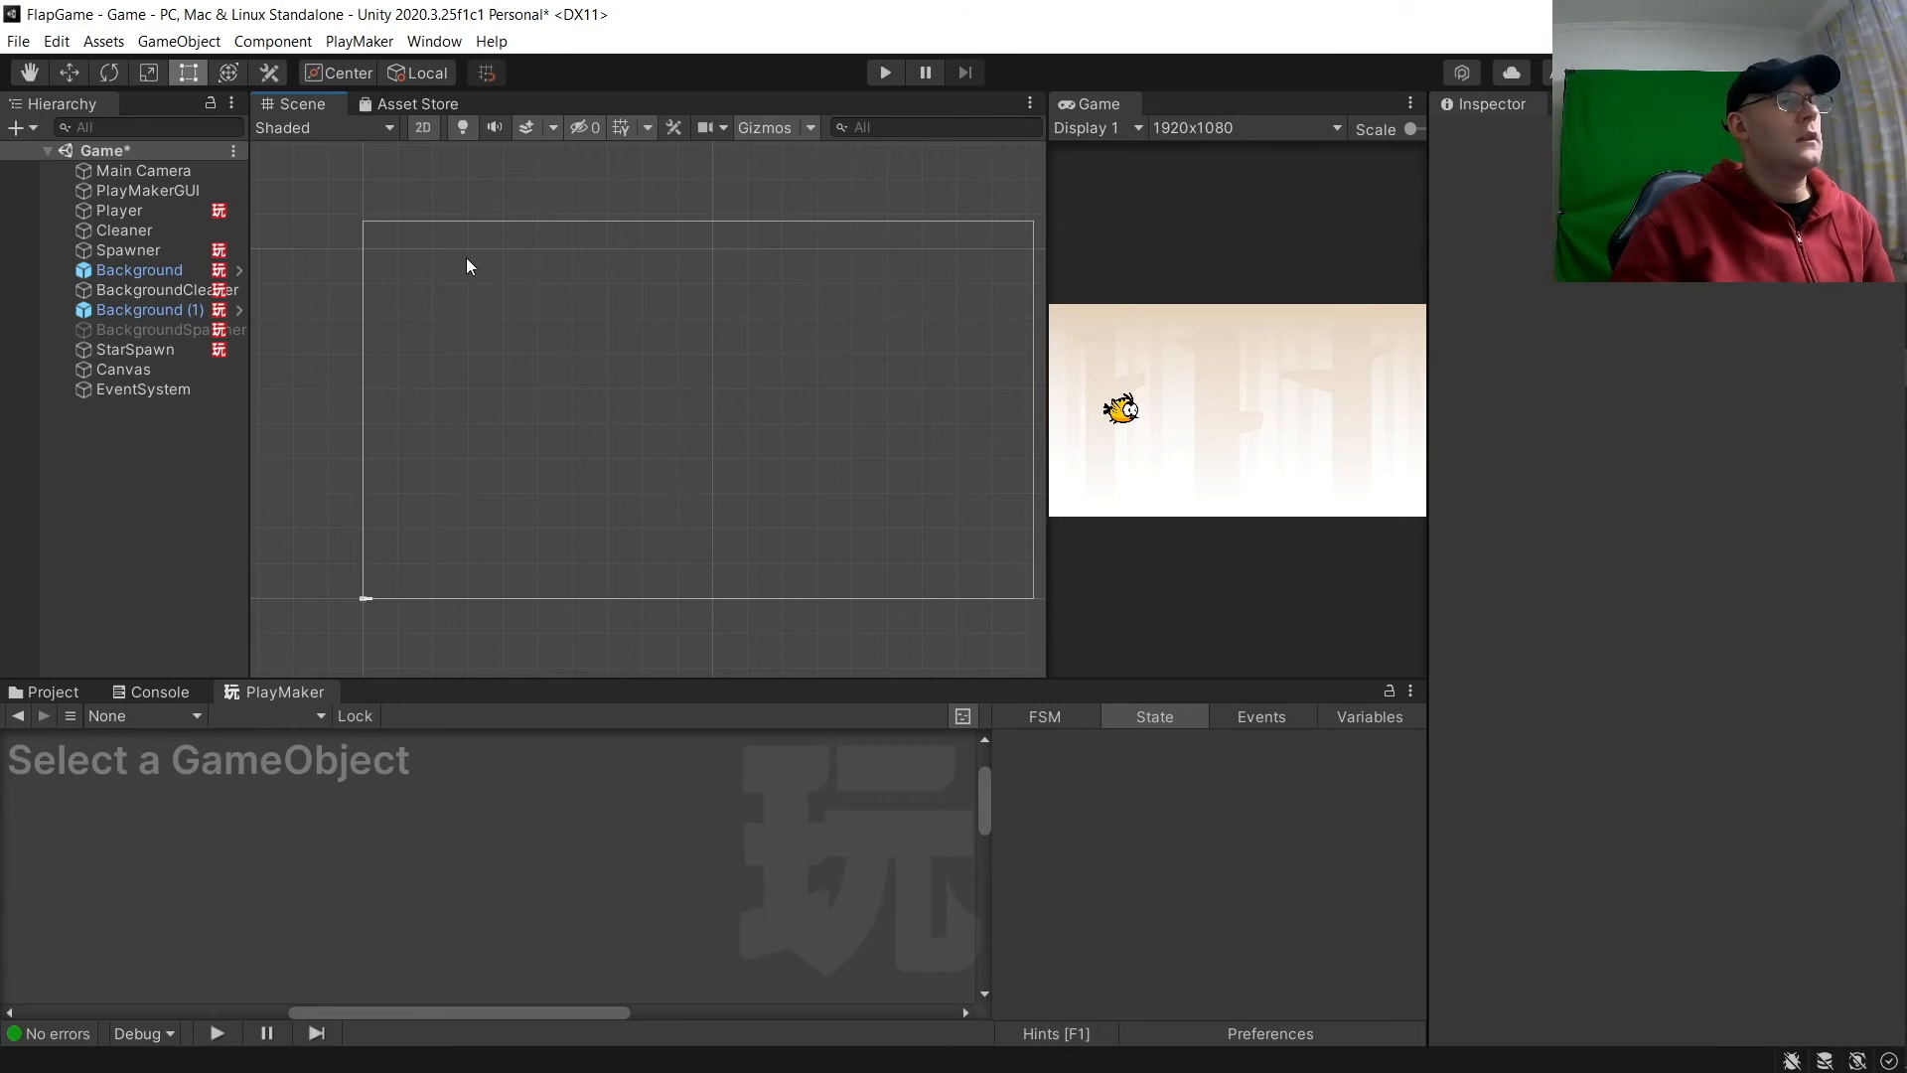
Step: Rename the Canvas object to UI
{"action": "left_click", "coordinate": [188, 391]}
{"action": "left_click", "coordinate": [172, 368]}
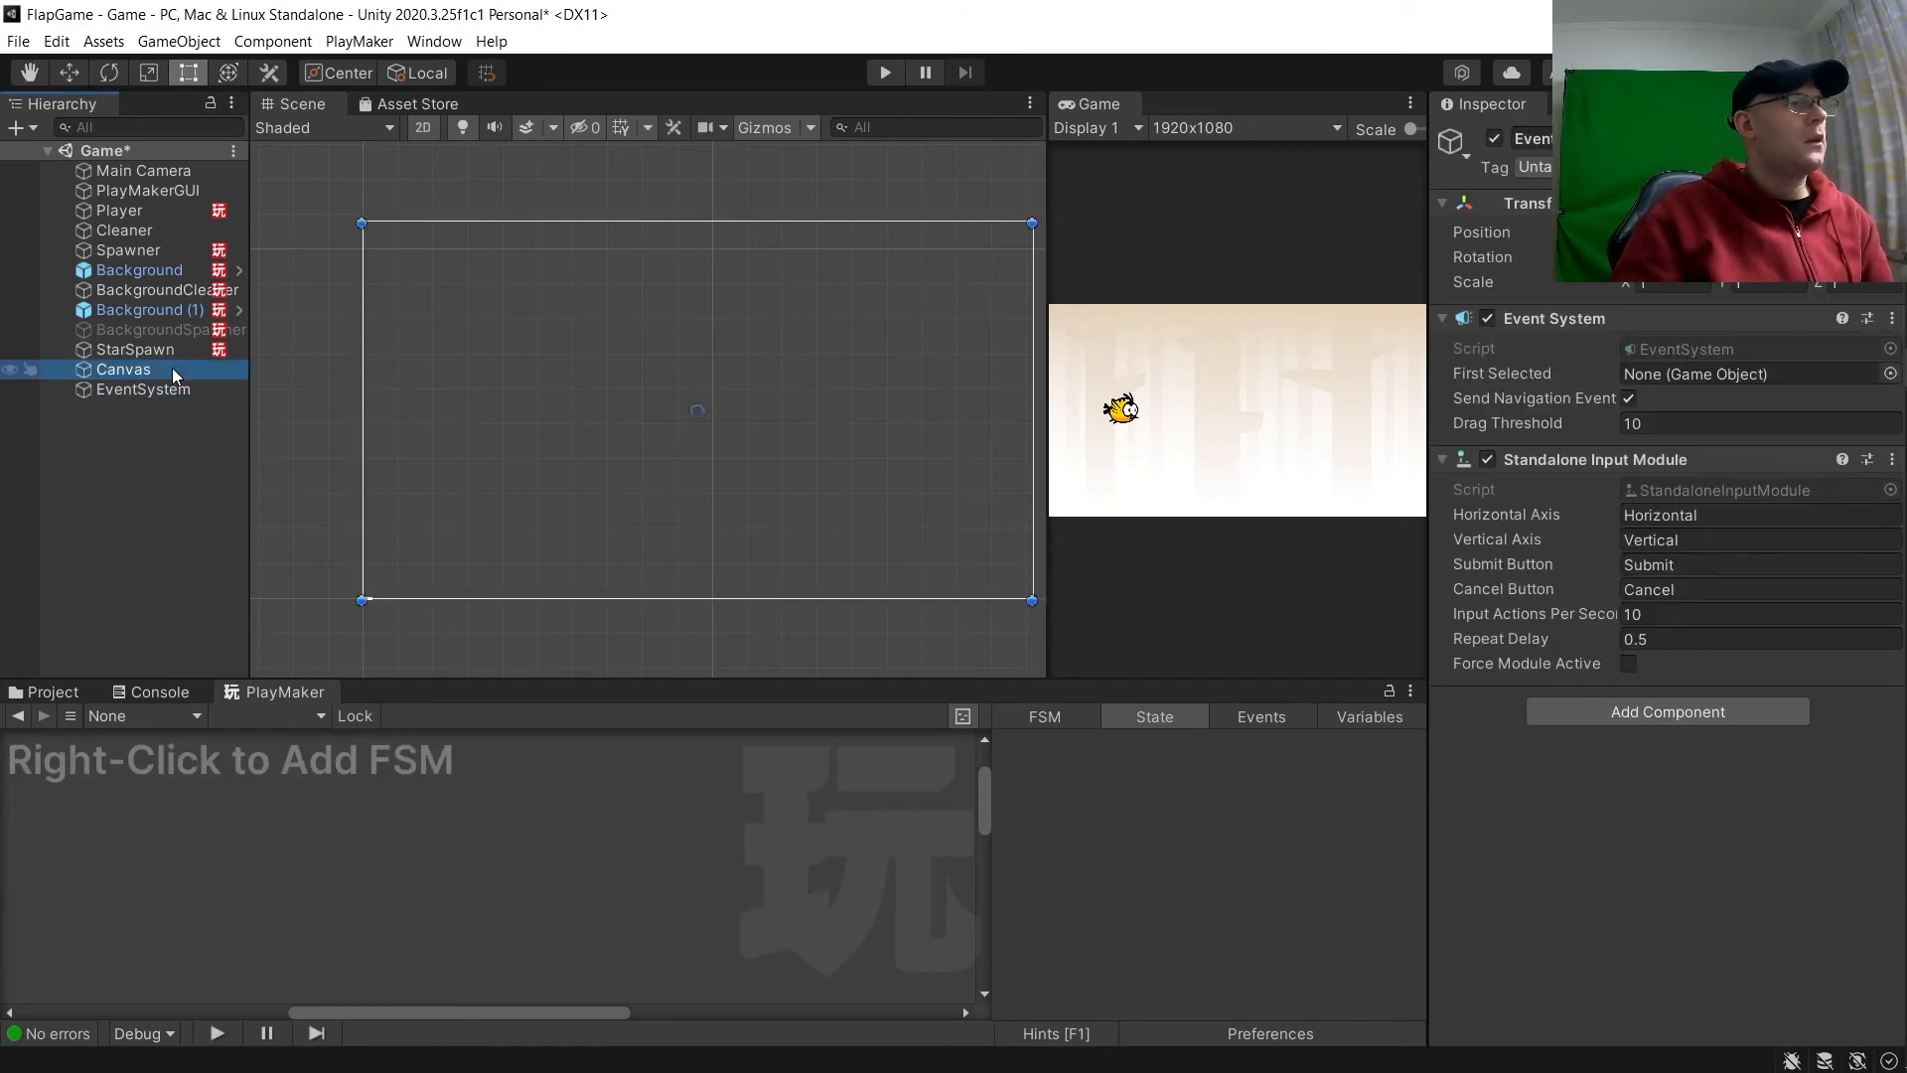
{"action": "left_click", "coordinate": [177, 369]}
{"action": "type", "text": "UI"}
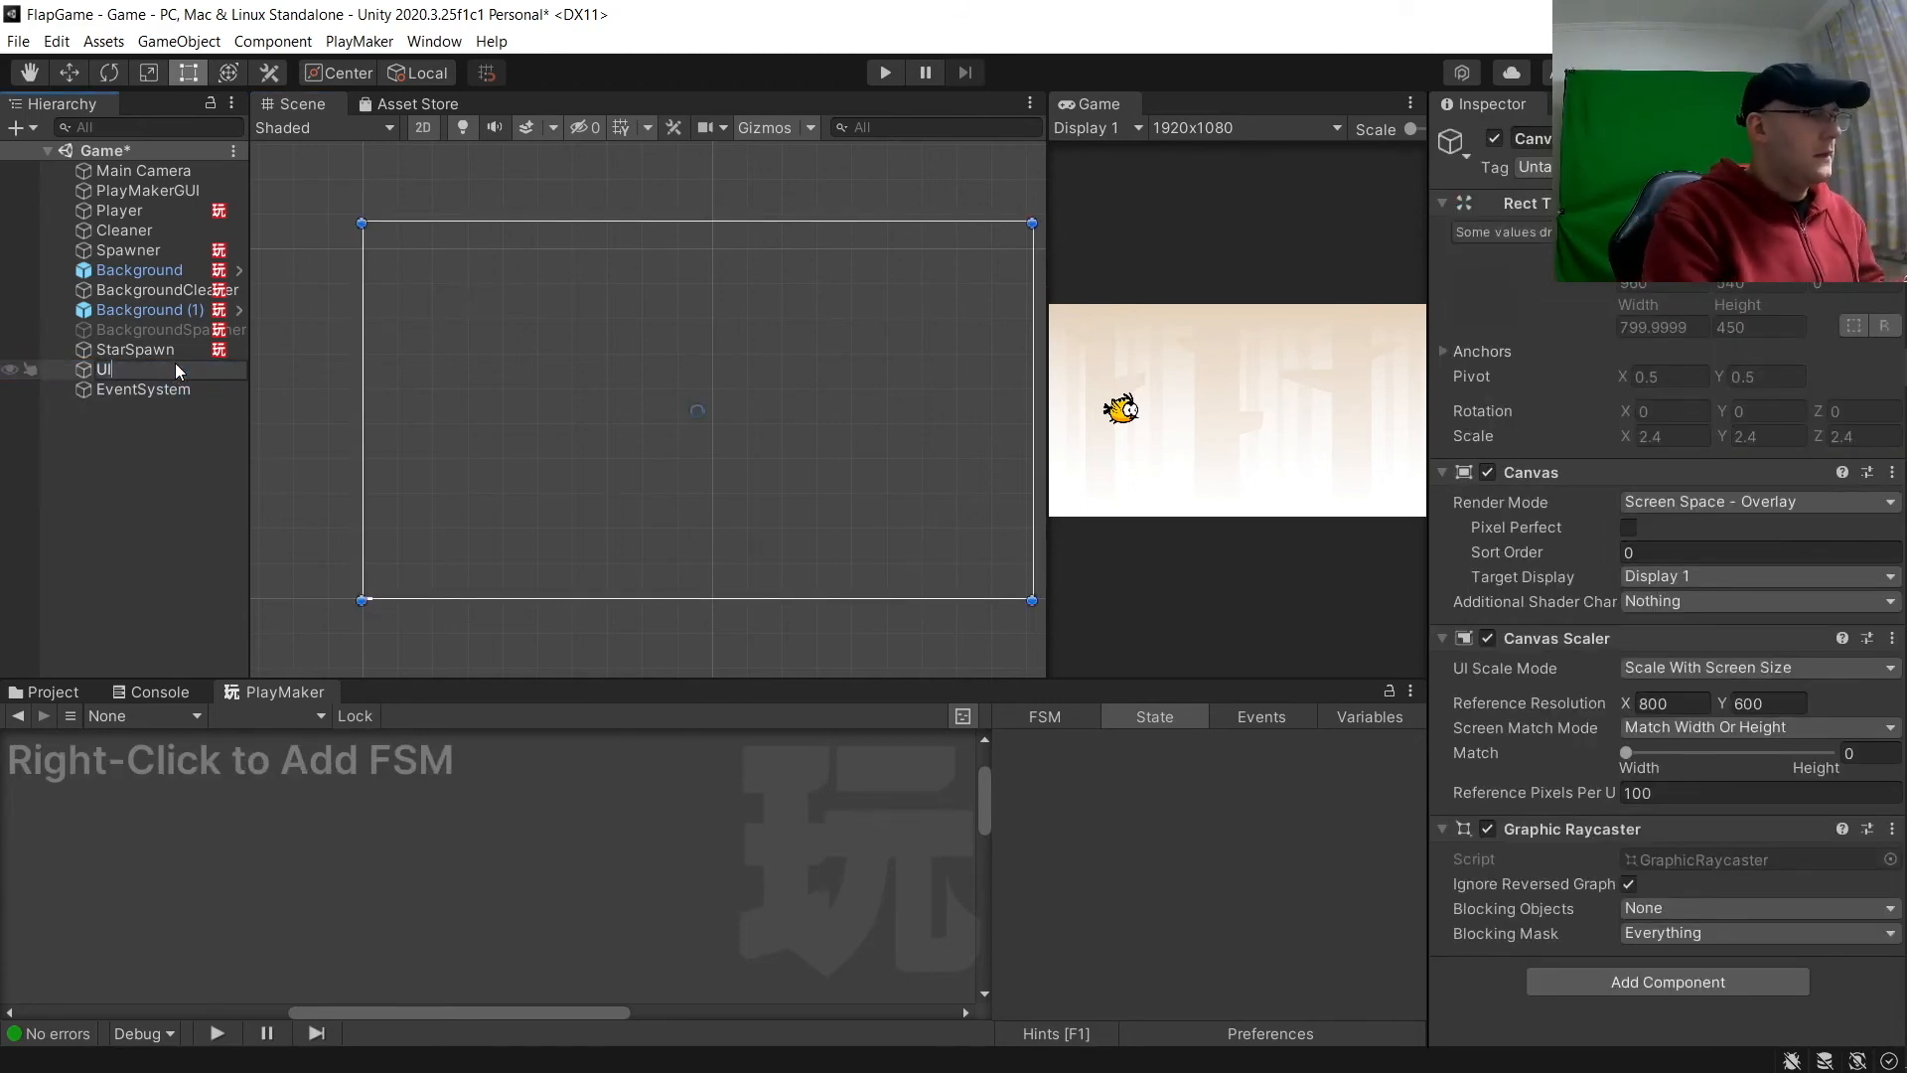
{"action": "key", "text": "Return"}
{"action": "right_click", "coordinate": [175, 370]}
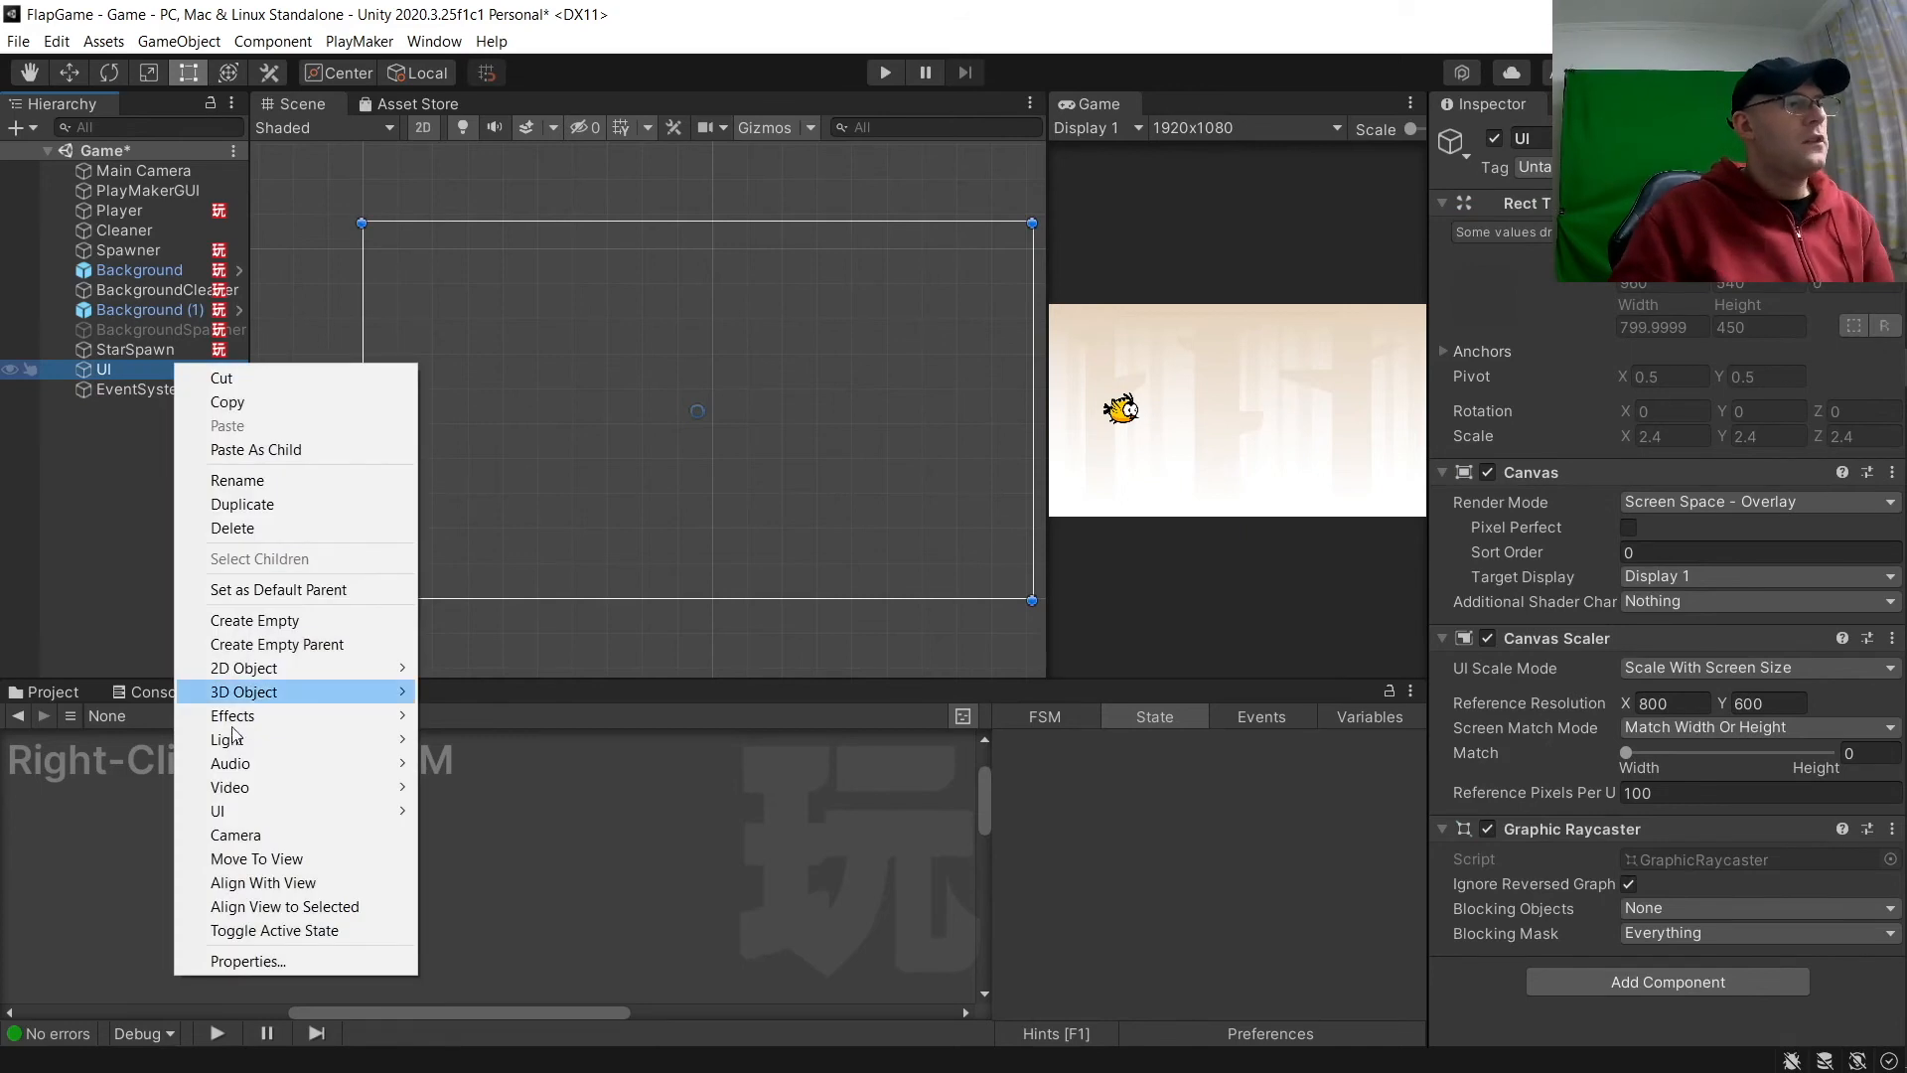
{"action": "mouse_move", "coordinate": [283, 813]}
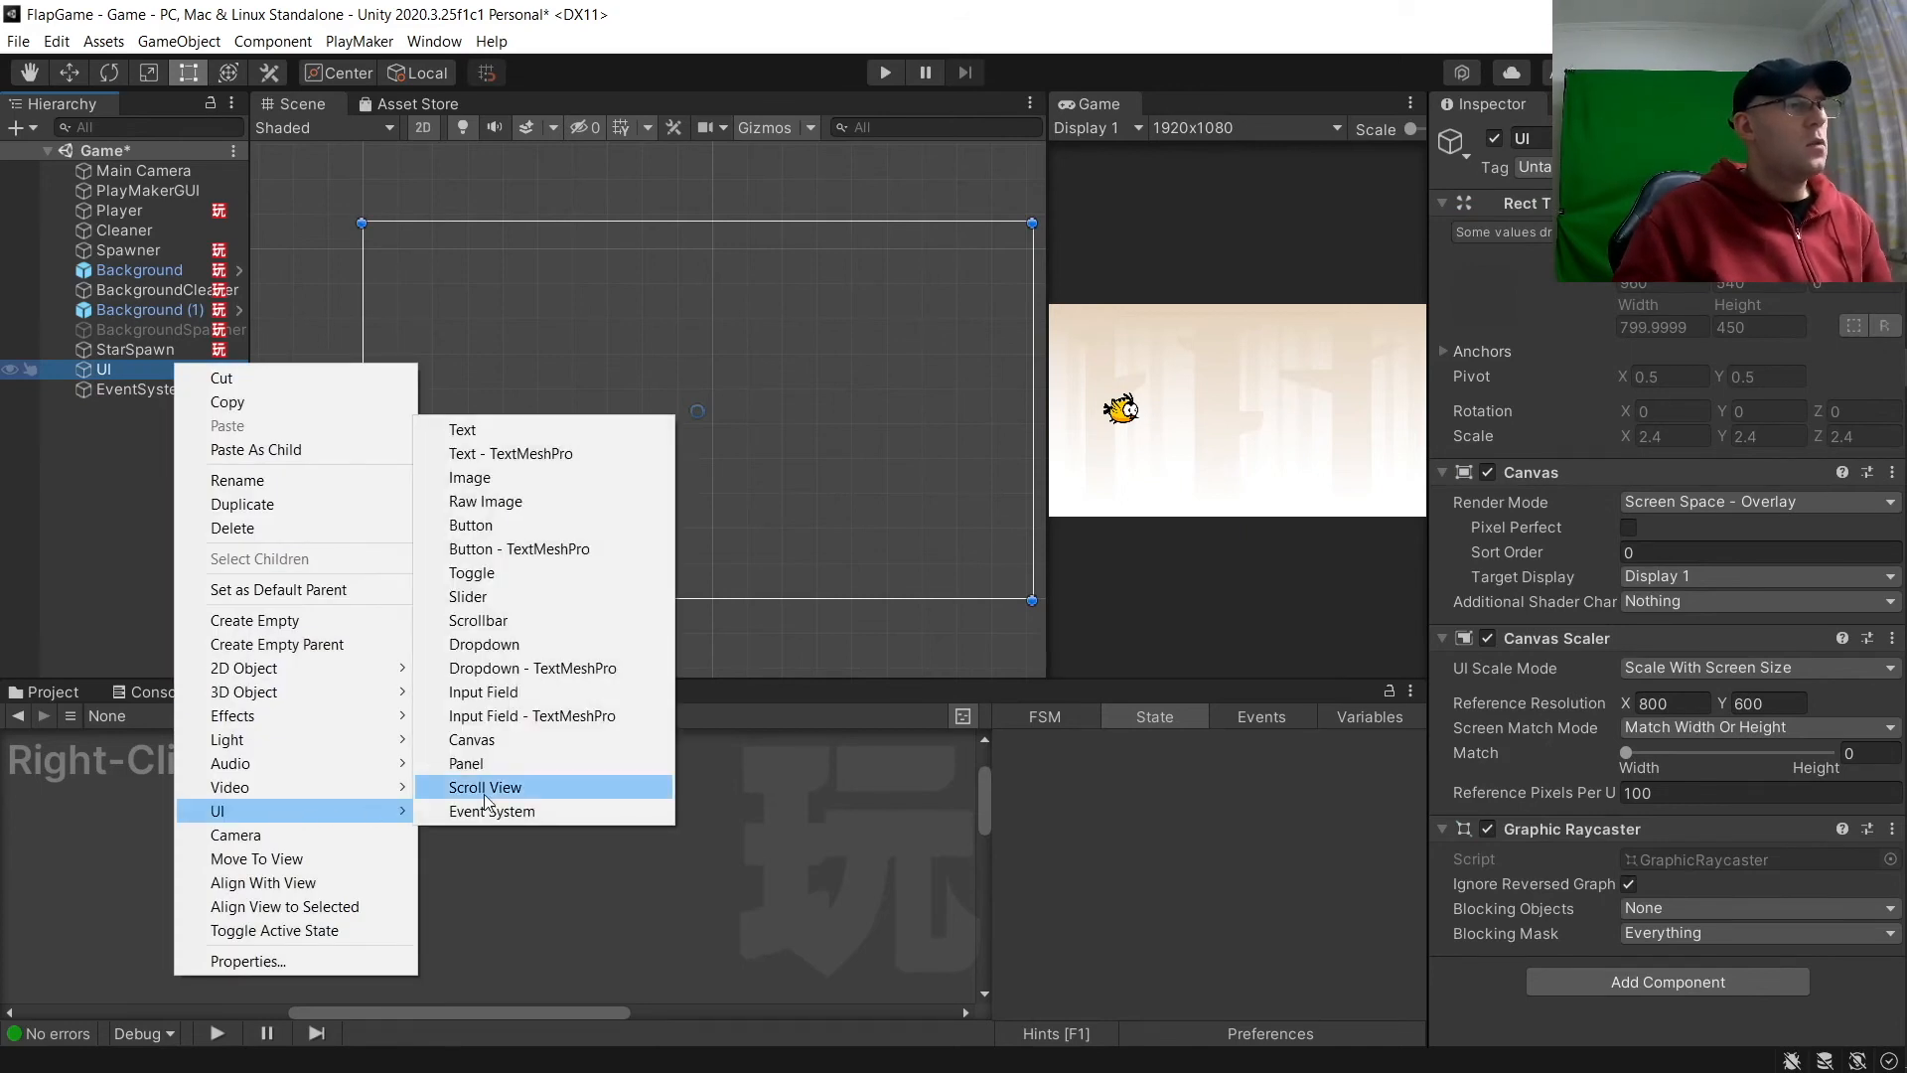
{"action": "left_click", "coordinate": [540, 429]}
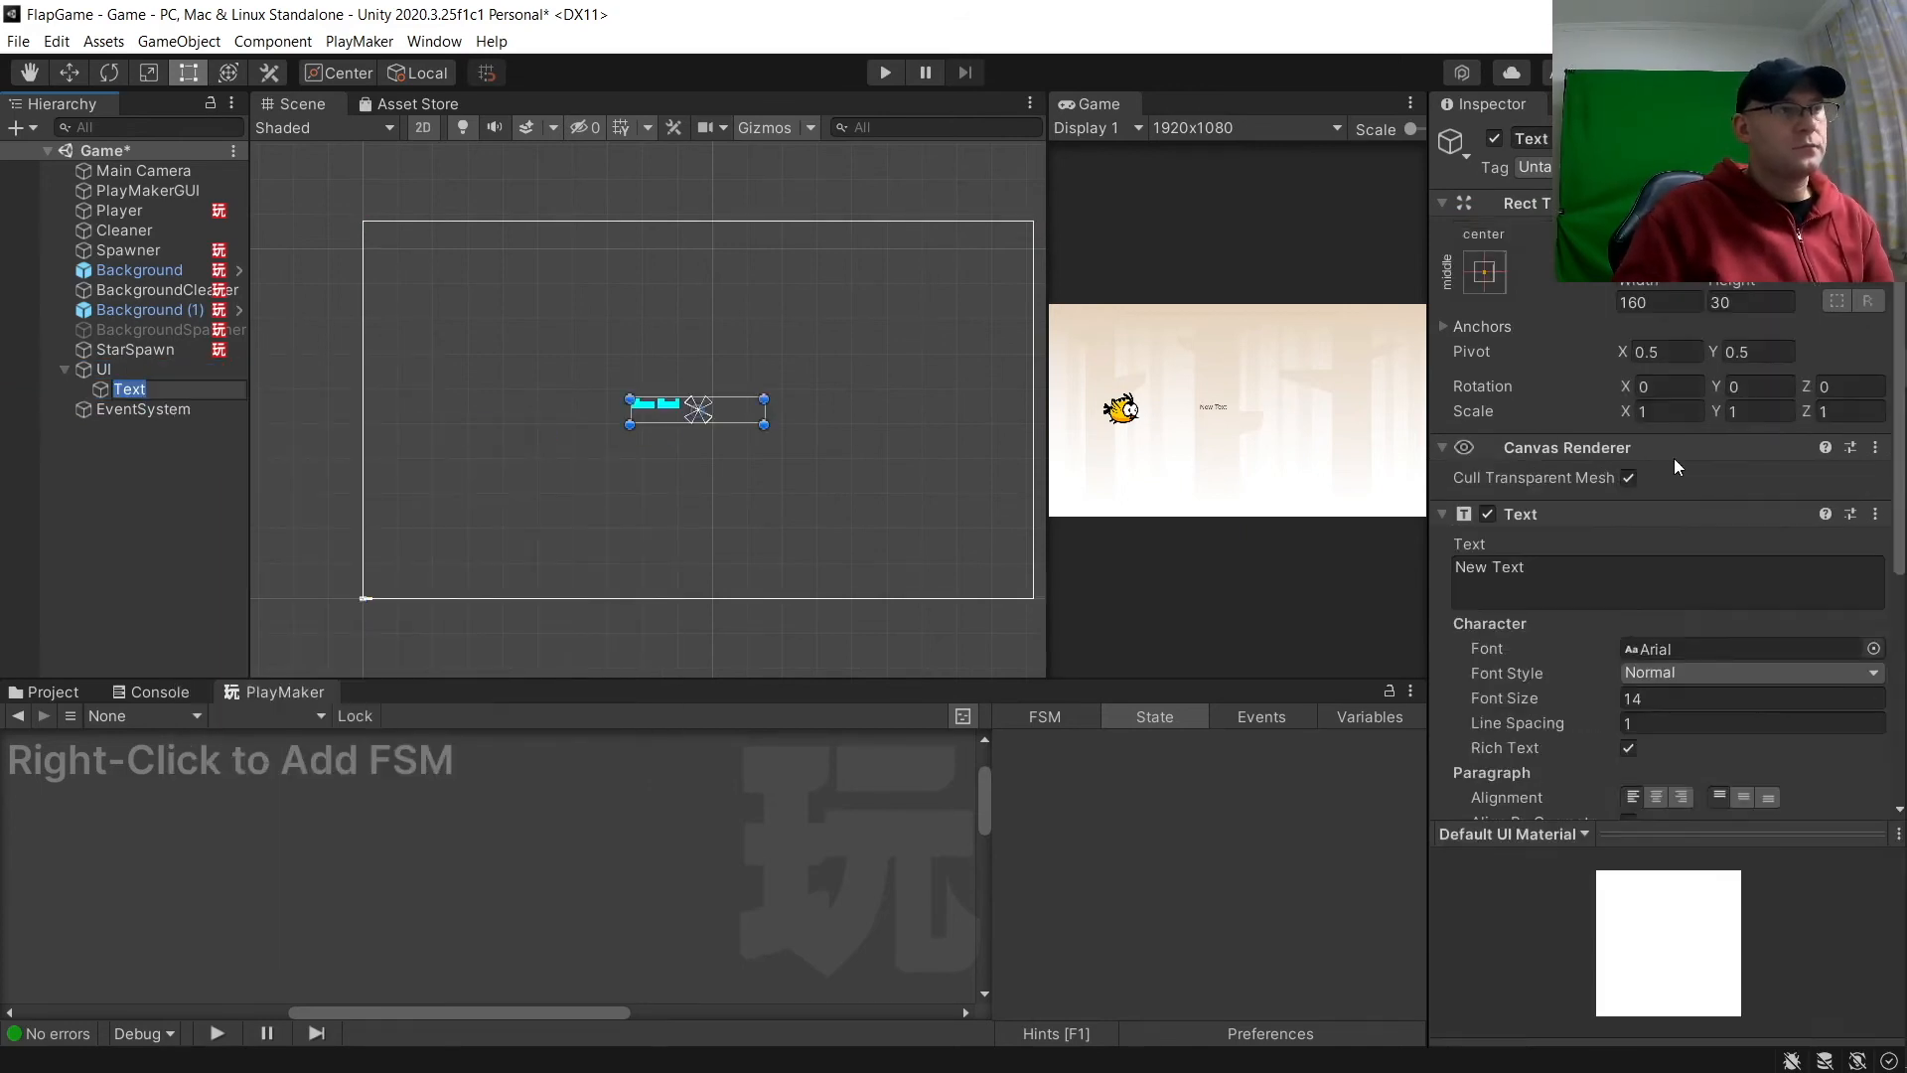
{"action": "left_click", "coordinate": [1615, 582]}
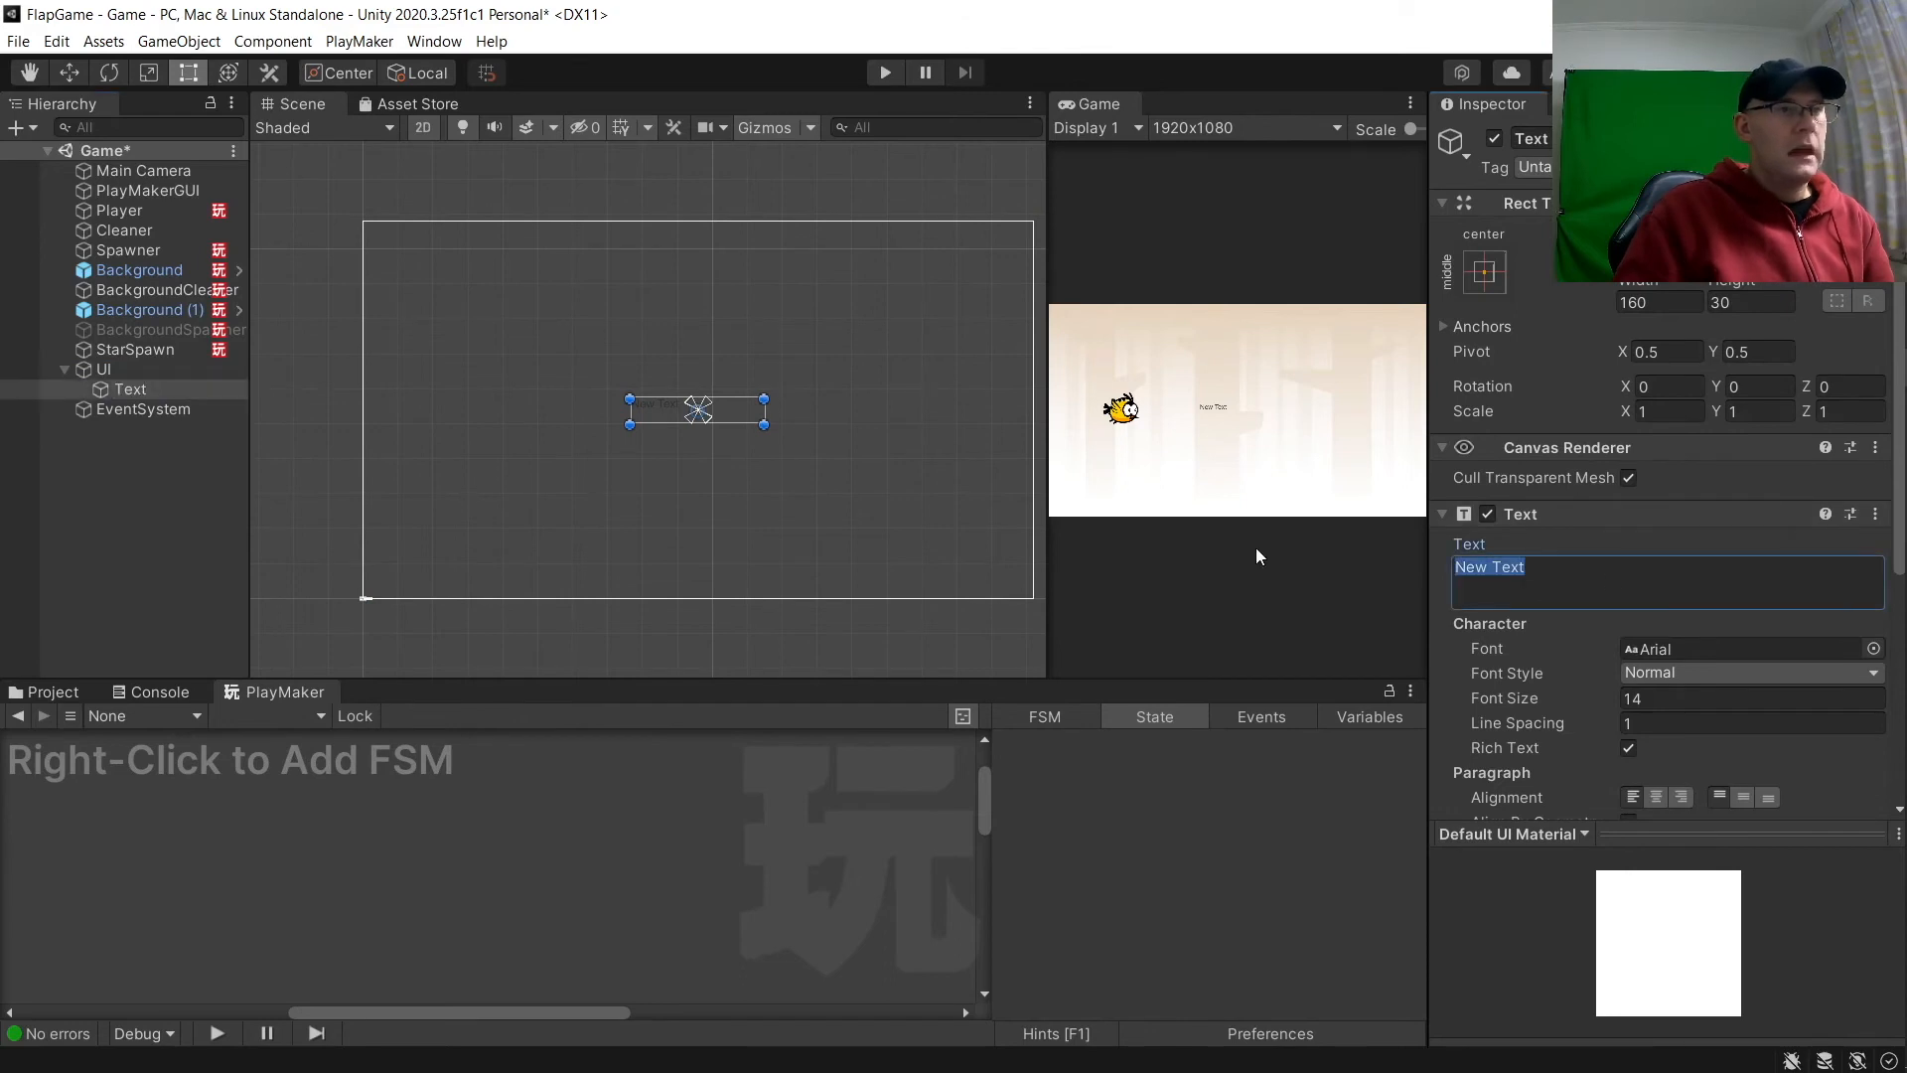
{"action": "type", "text": "00000000000000"}
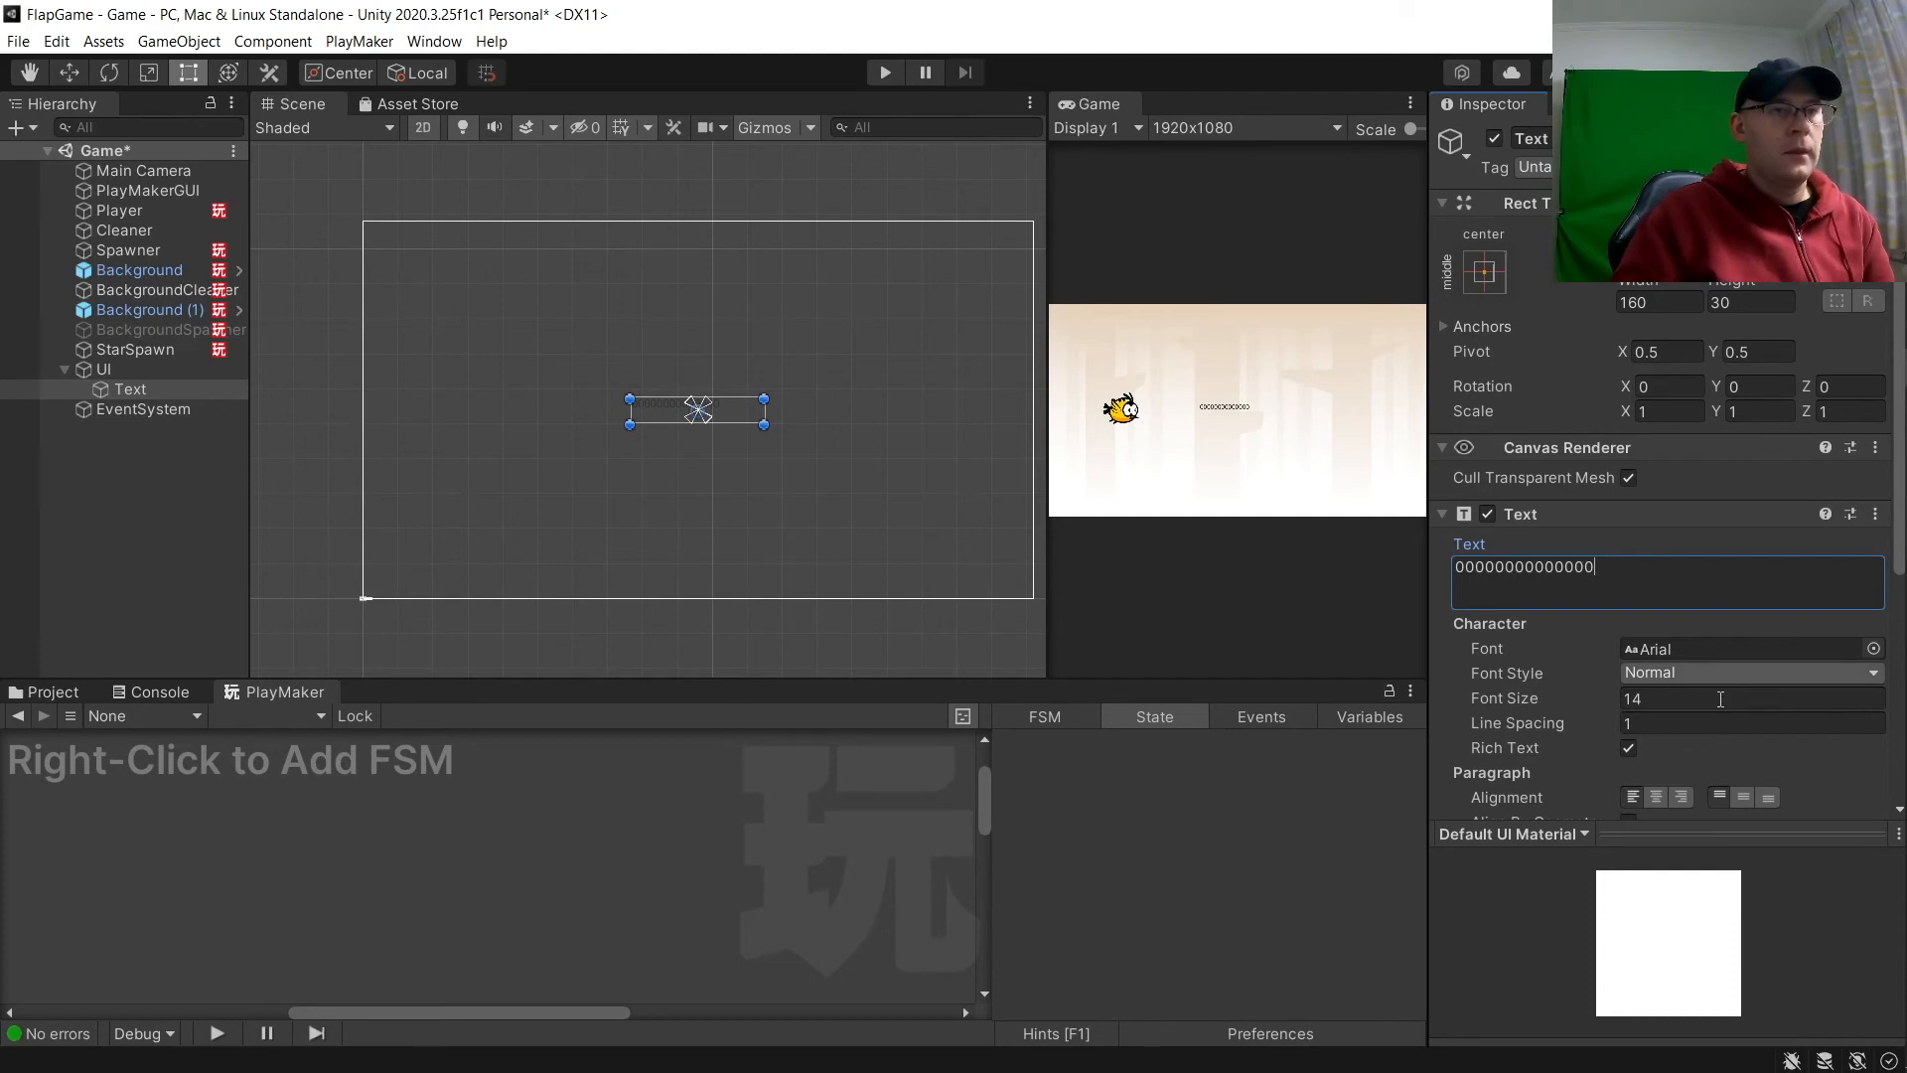
Step: Set the score text's font style to Bold and look through the available fonts
{"action": "left_click", "coordinate": [1709, 673]}
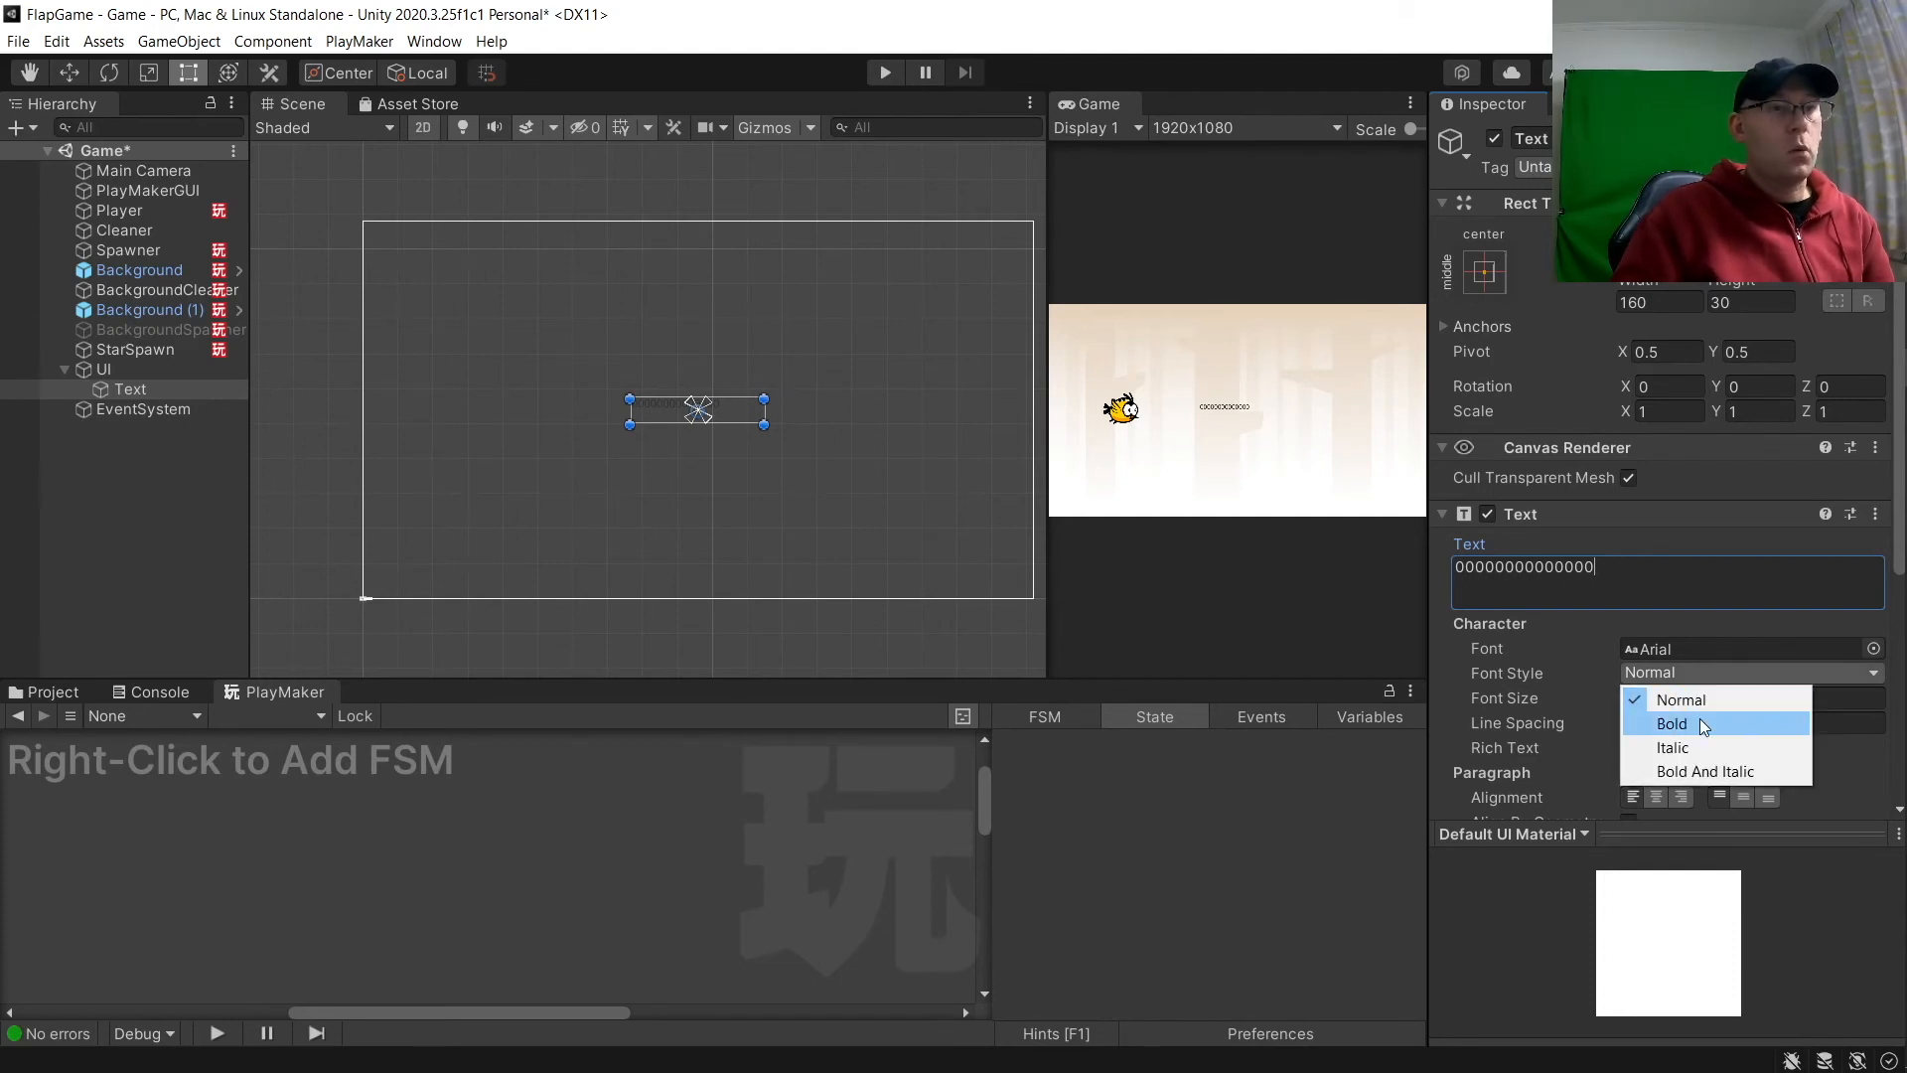
{"action": "left_click", "coordinate": [1701, 722]}
{"action": "left_click", "coordinate": [1874, 650]}
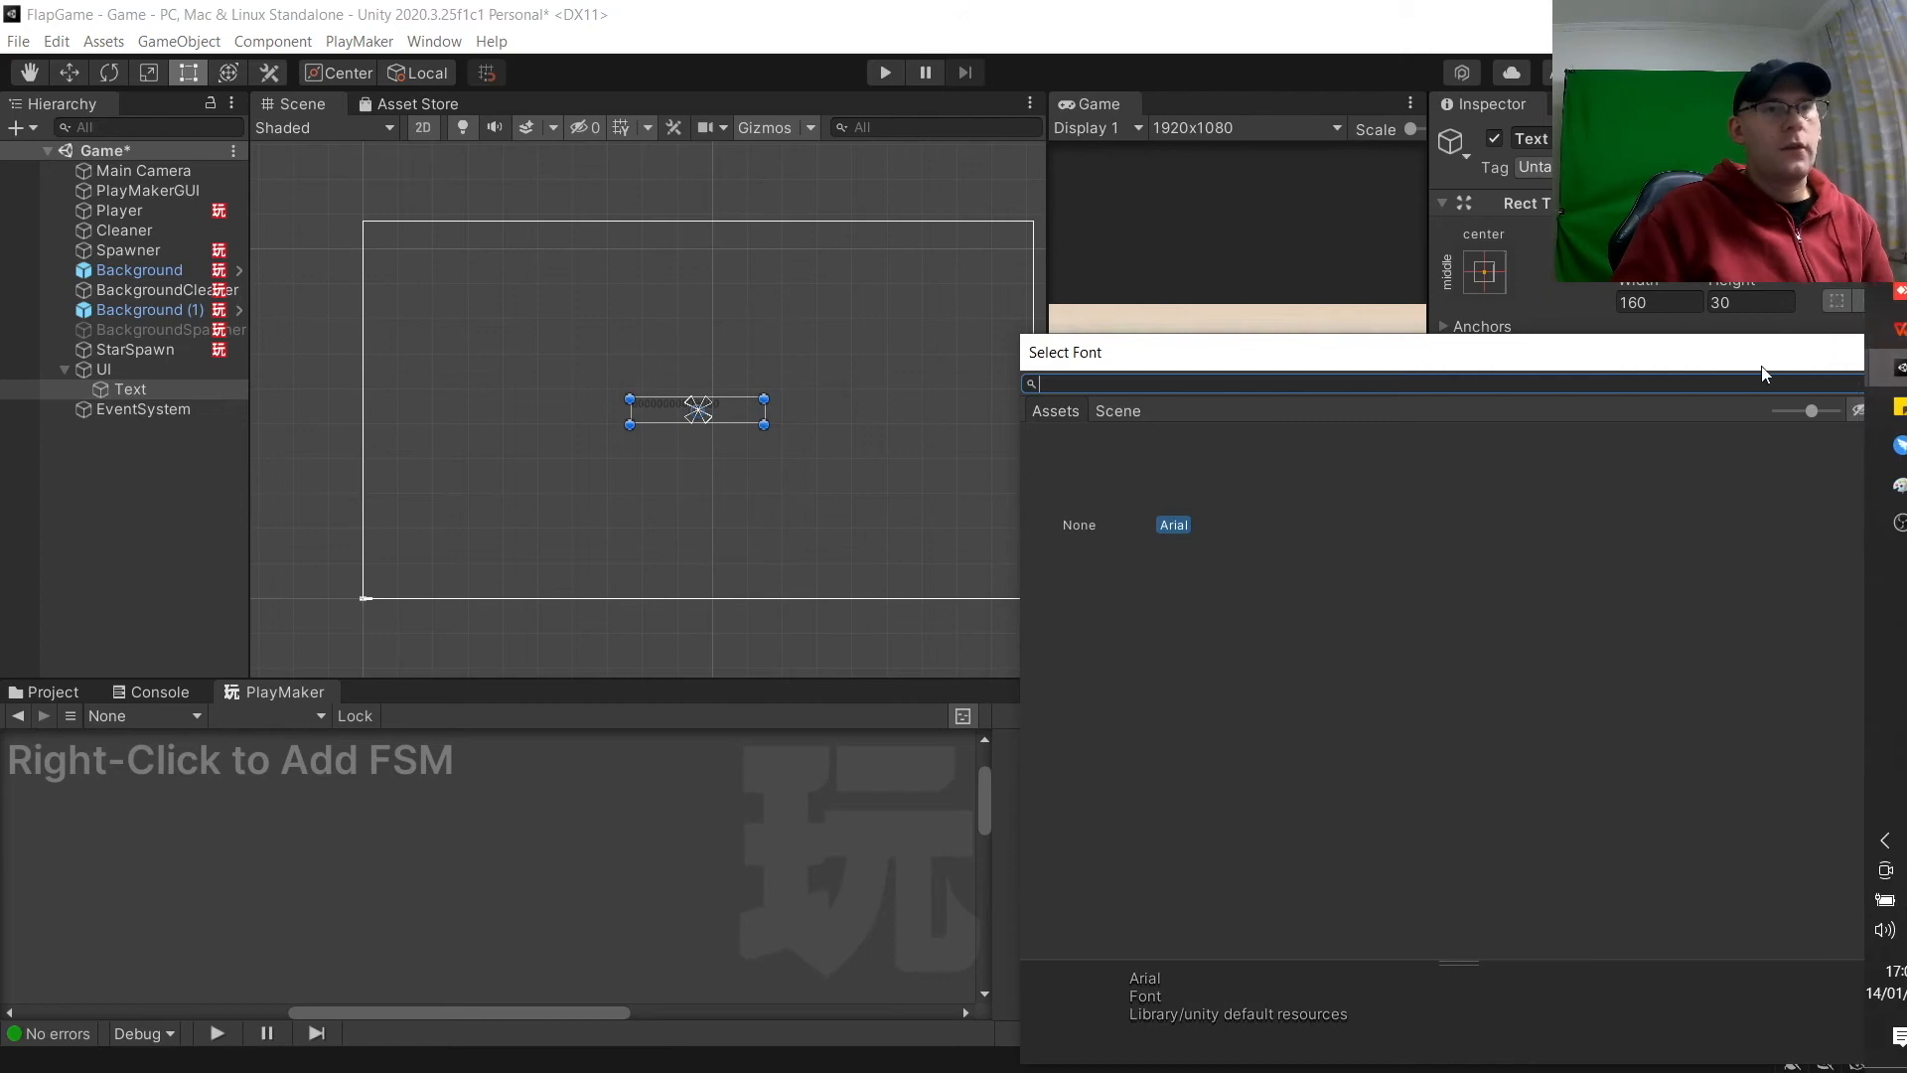
{"action": "left_click", "coordinate": [1880, 356]}
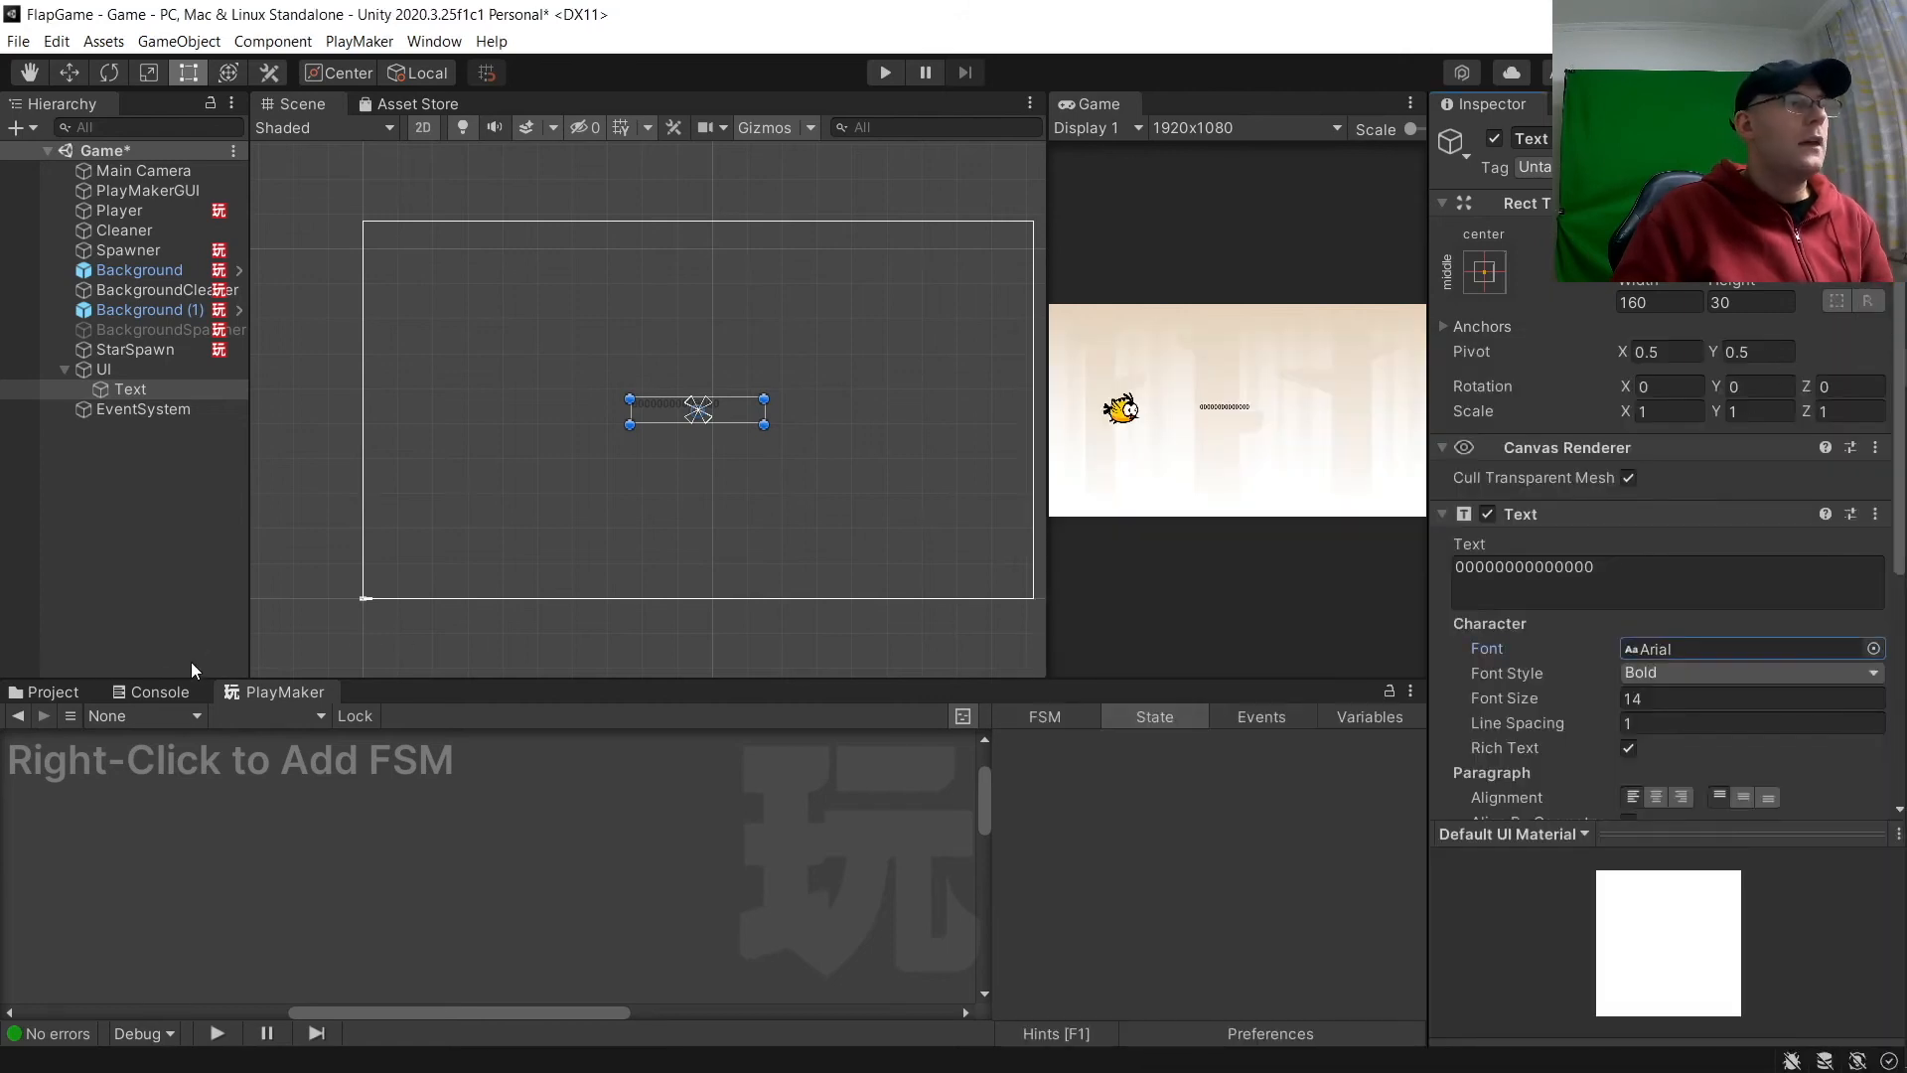
Step: Set the text's font size to 50 and fit its box, about 480 by 58, into the canvas's upper-left corner
{"action": "left_click", "coordinate": [60, 690]}
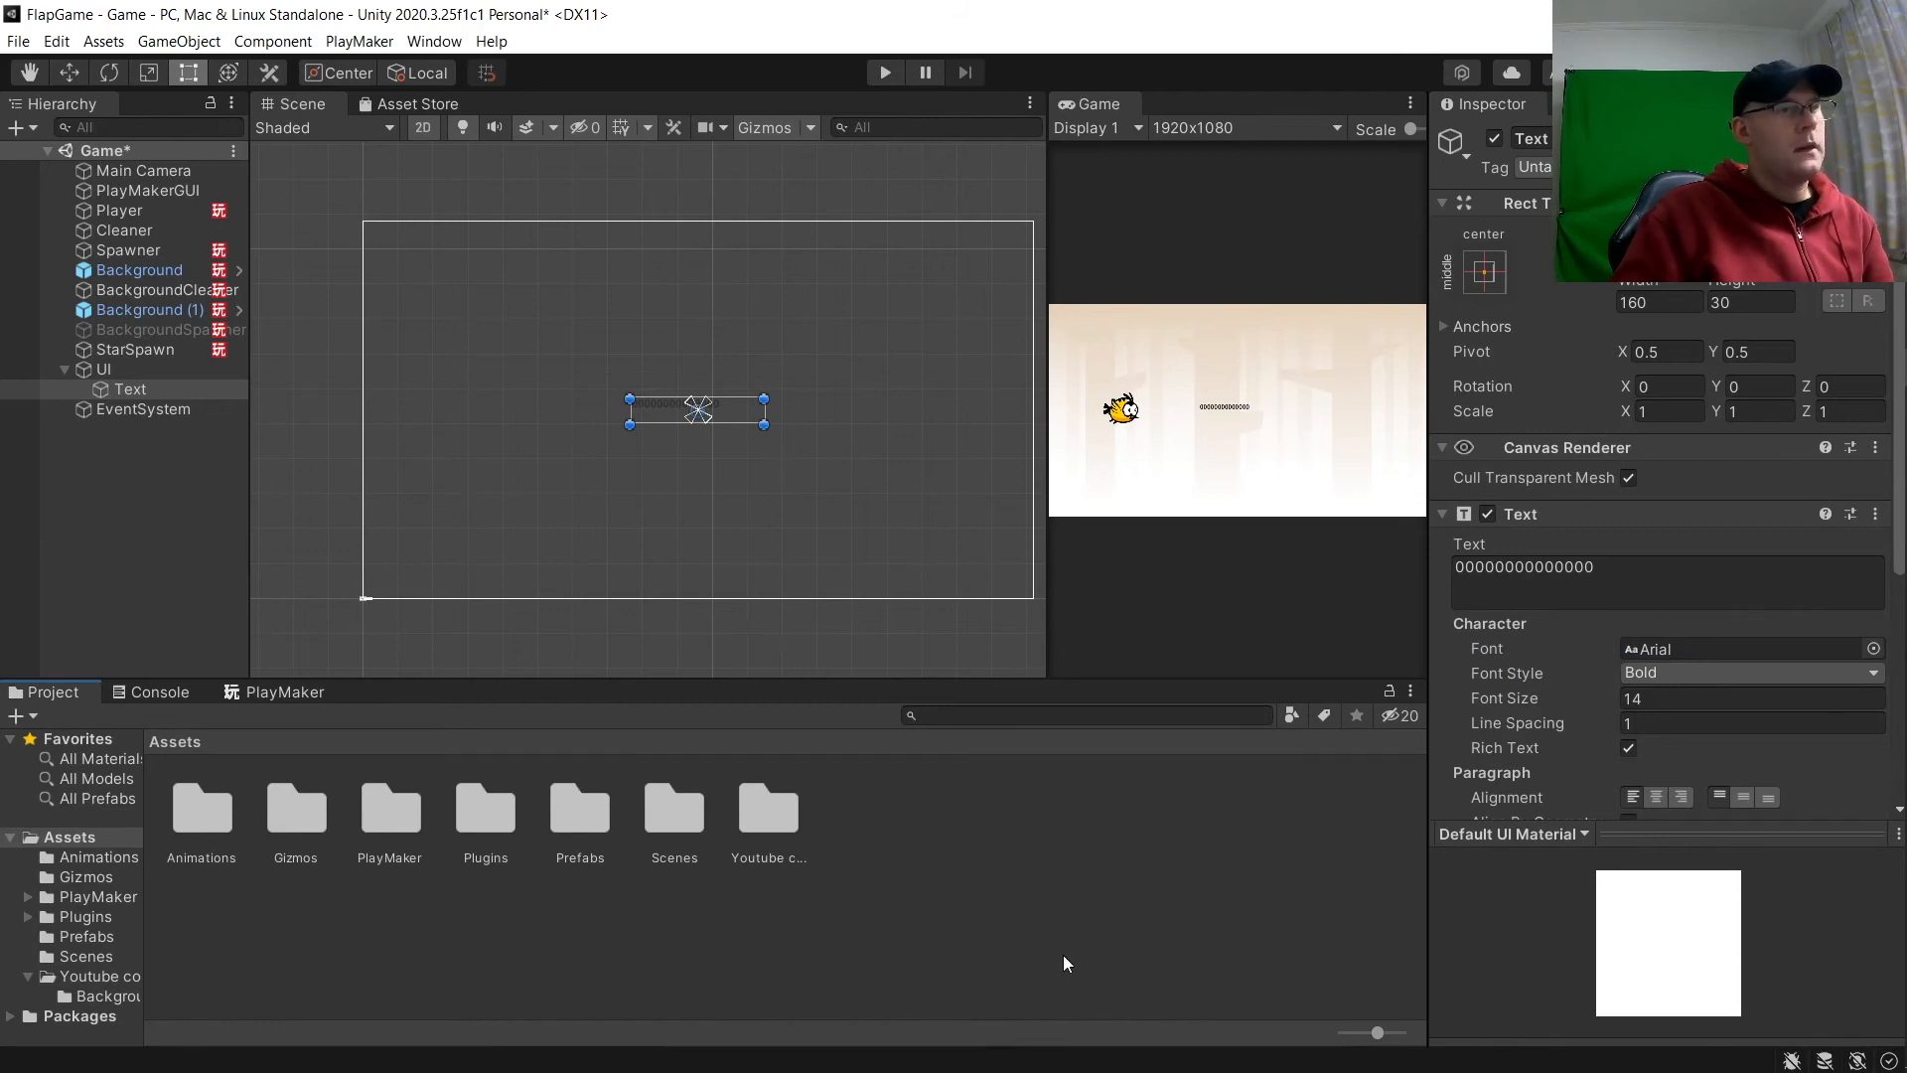
{"action": "left_click", "coordinate": [1679, 695]}
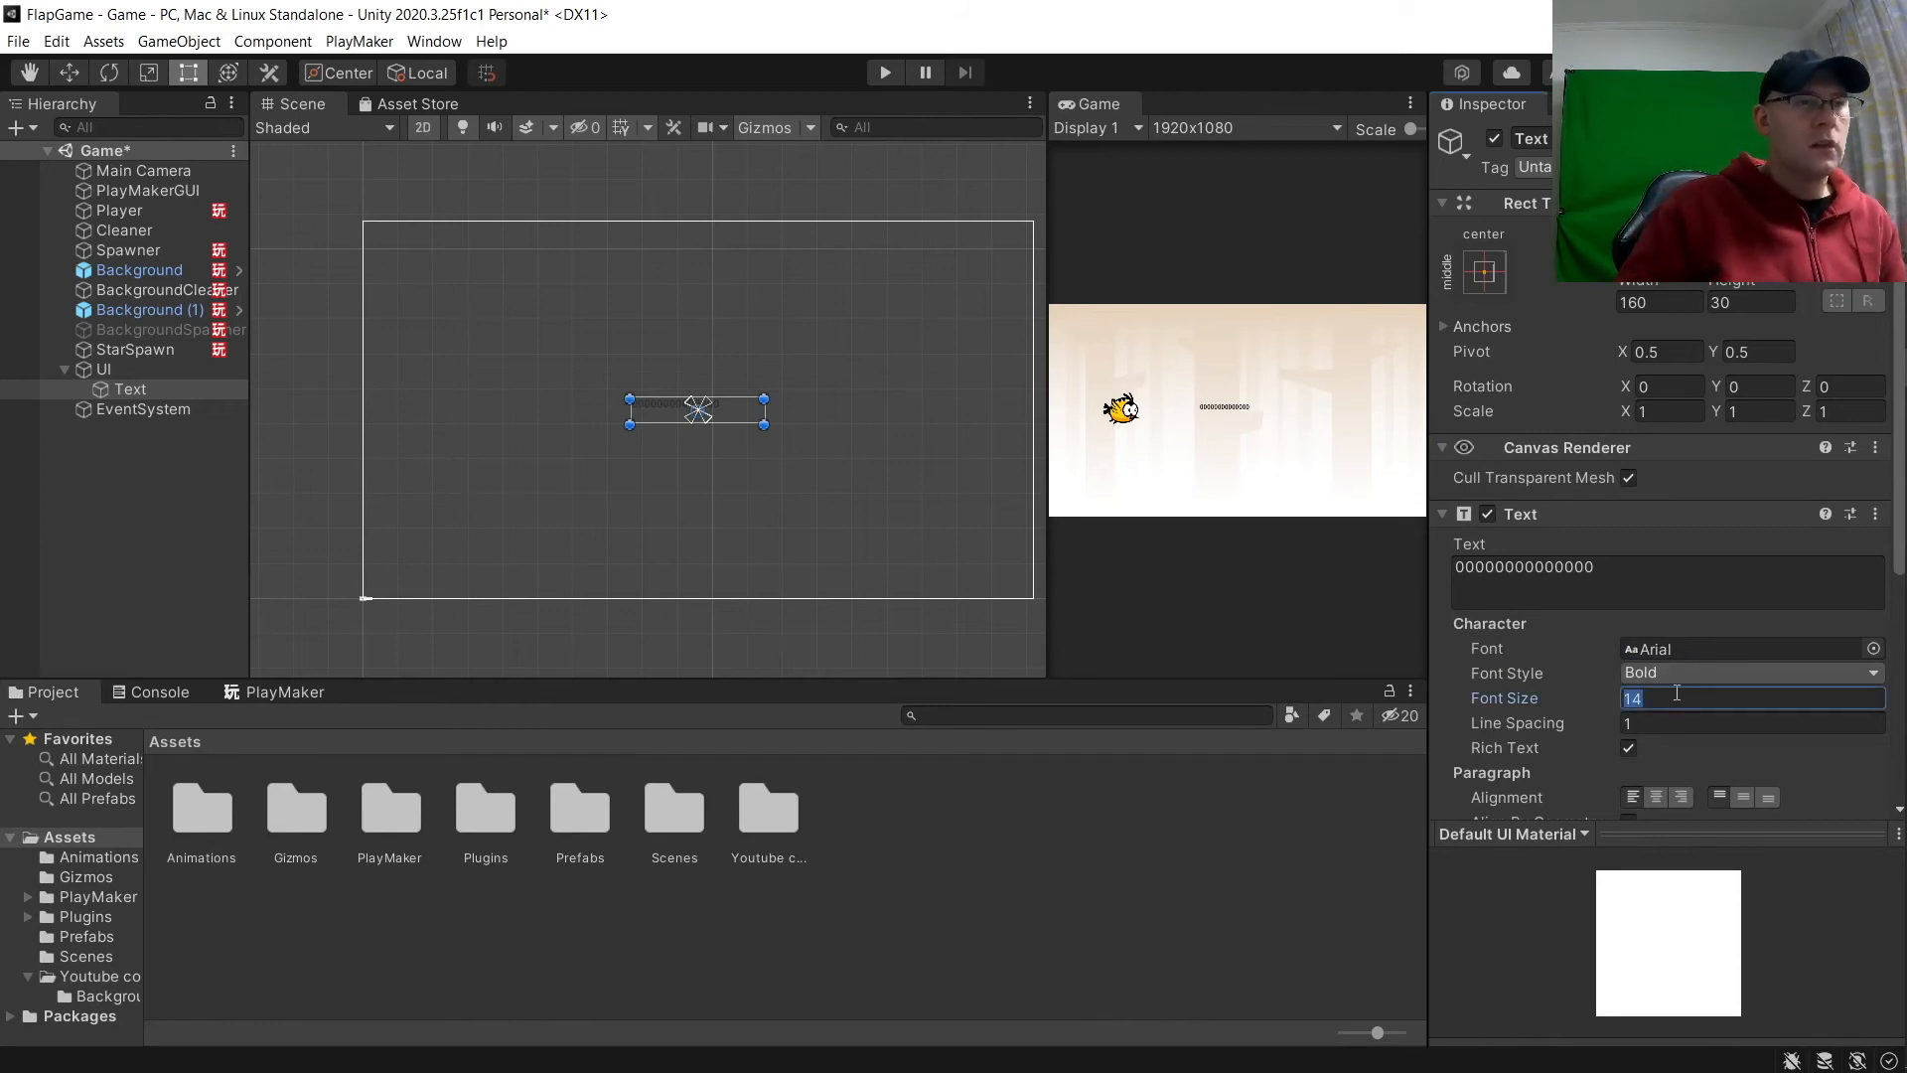
{"action": "type", "text": "50"}
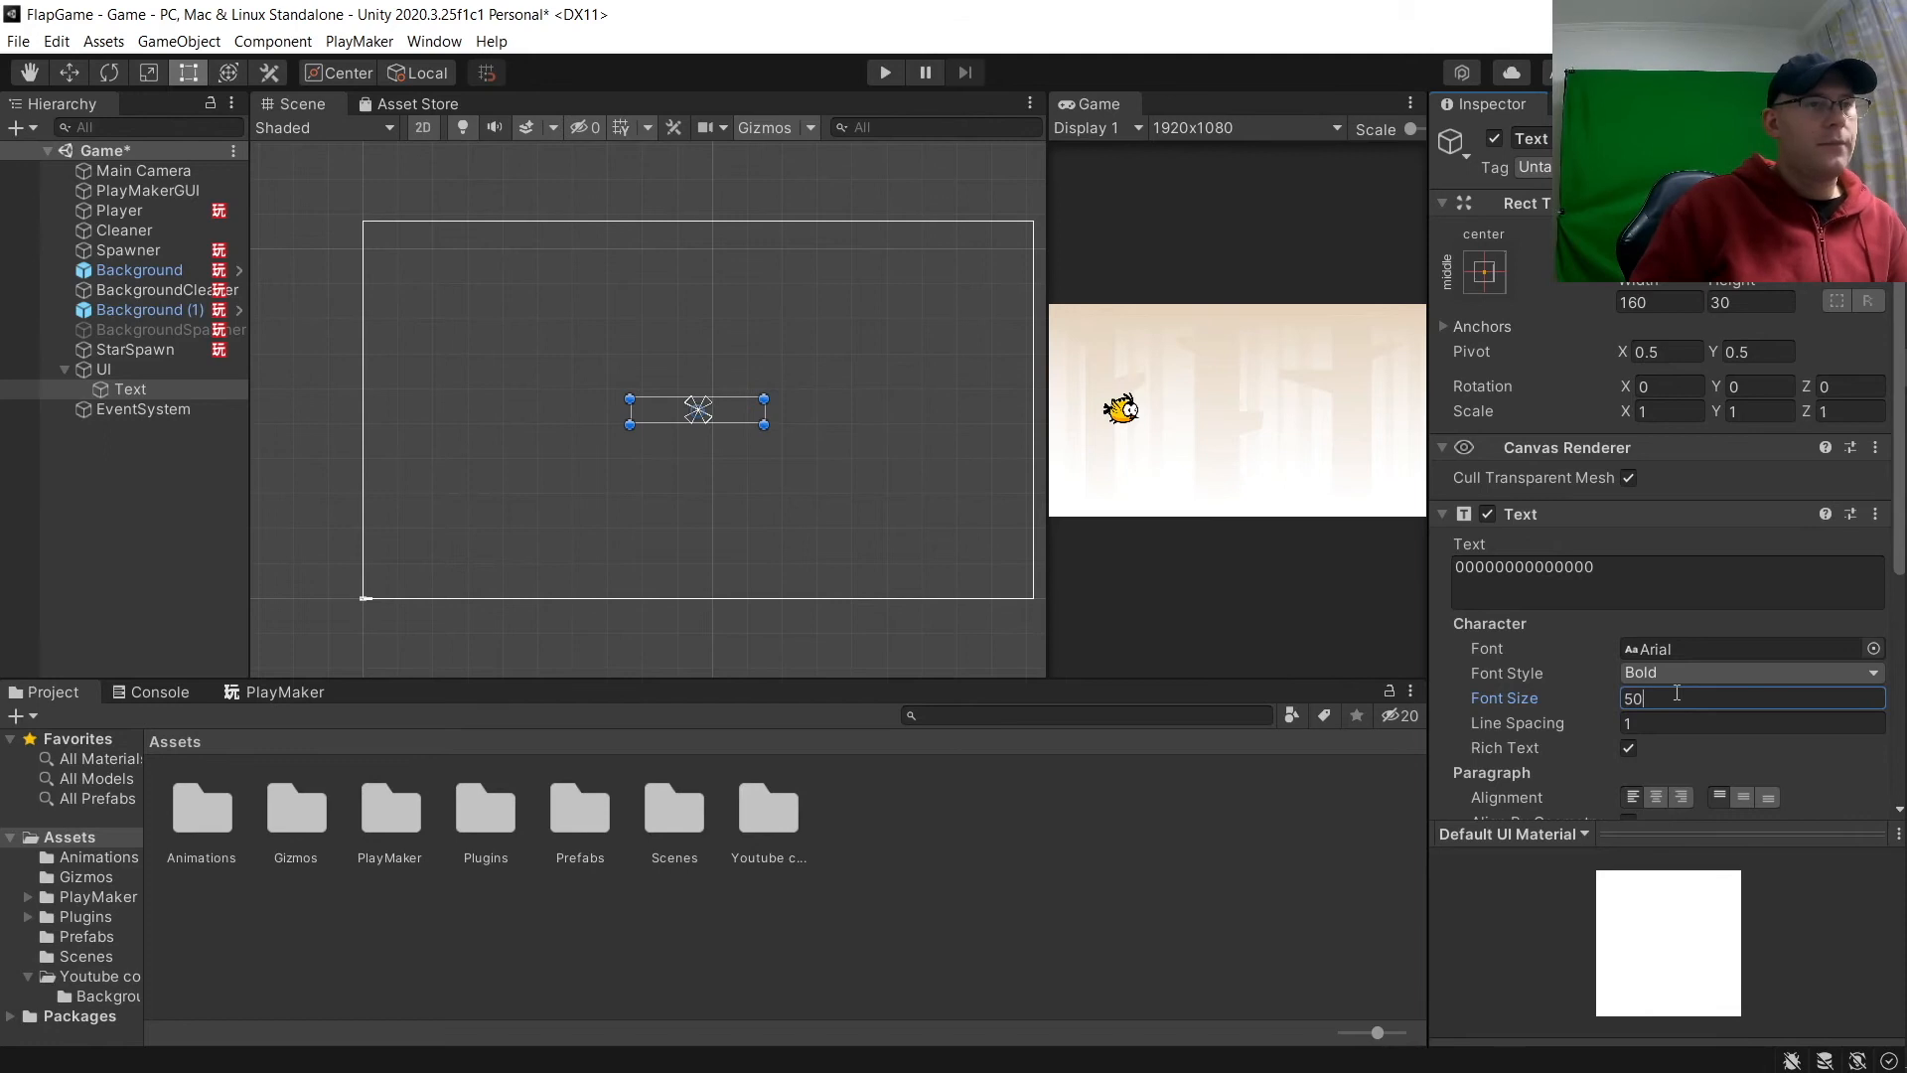
{"action": "left_click_drag", "start_coordinate": [764, 425], "coordinate": [655, 248]}
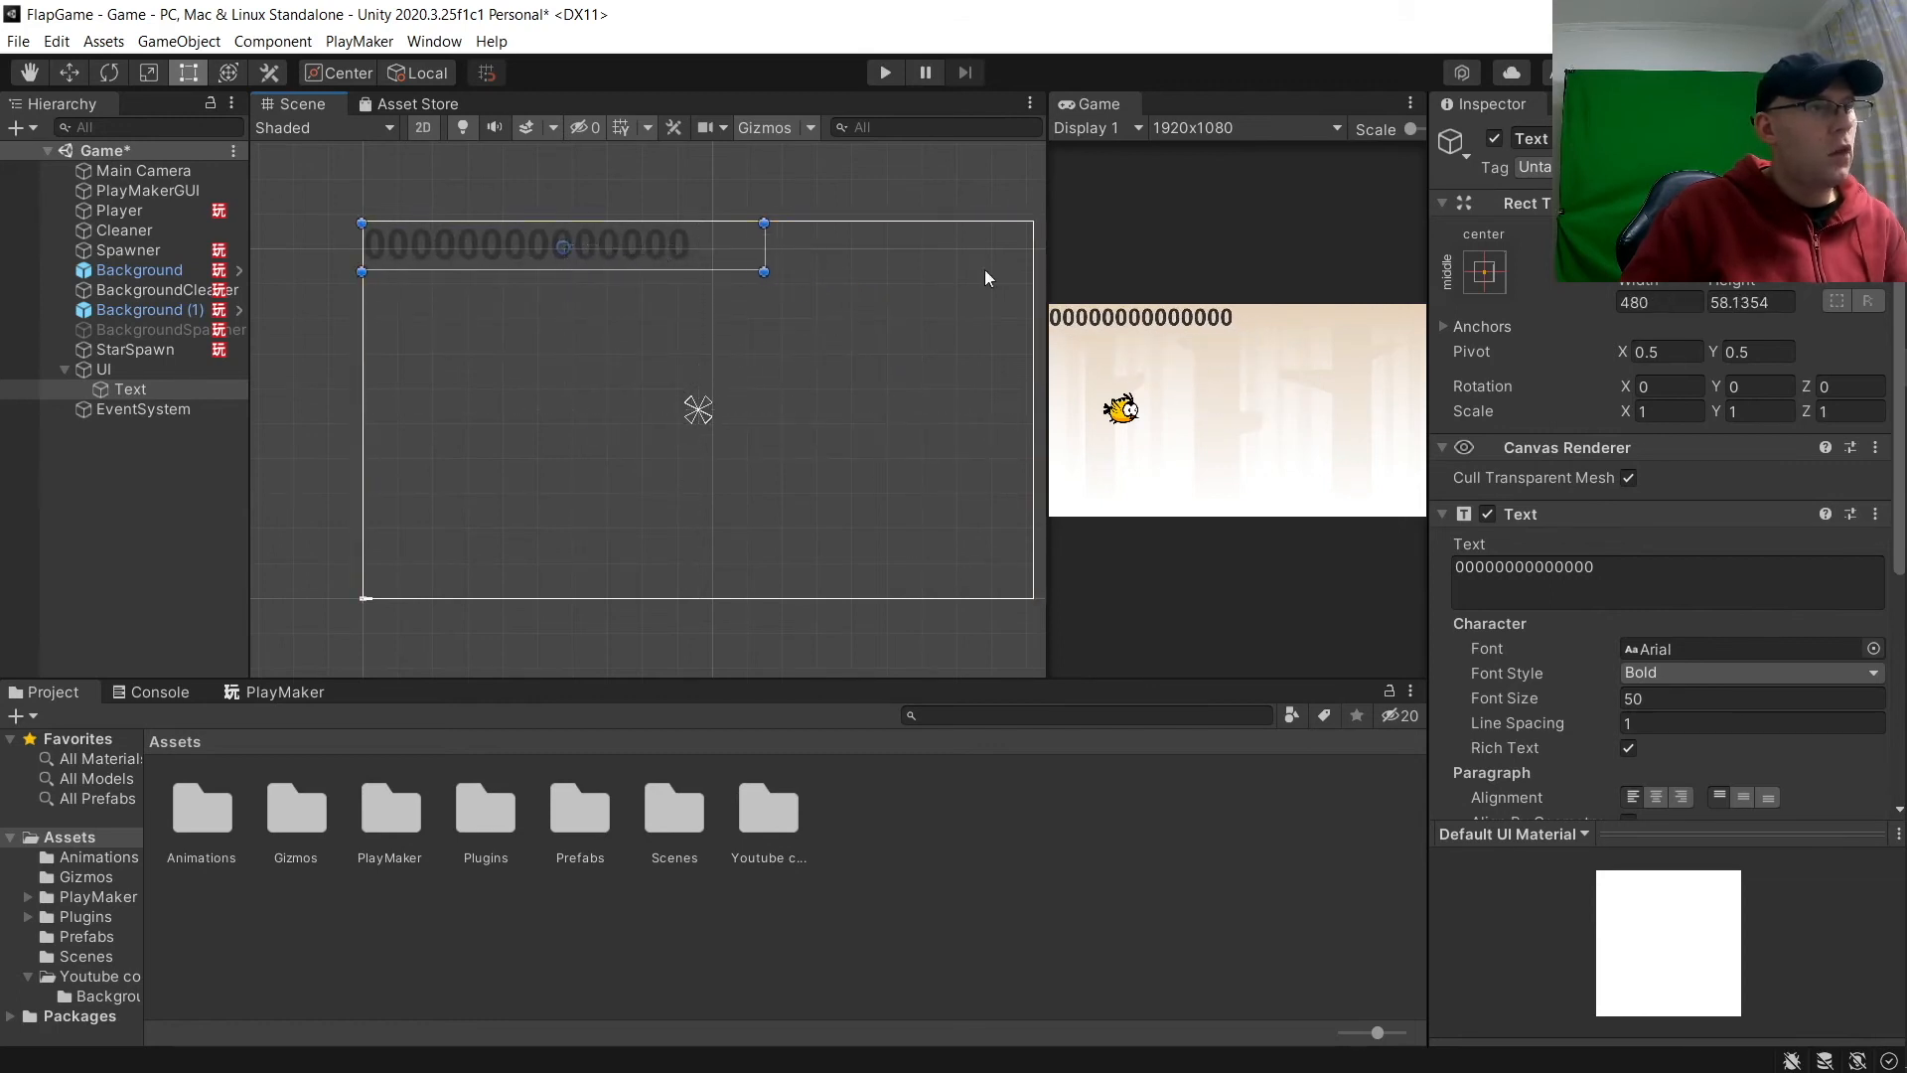
Step: Anchor the text to the canvas's top left, including pivot and position, and widen its box to 800 across the canvas
{"action": "left_click", "coordinate": [1482, 272]}
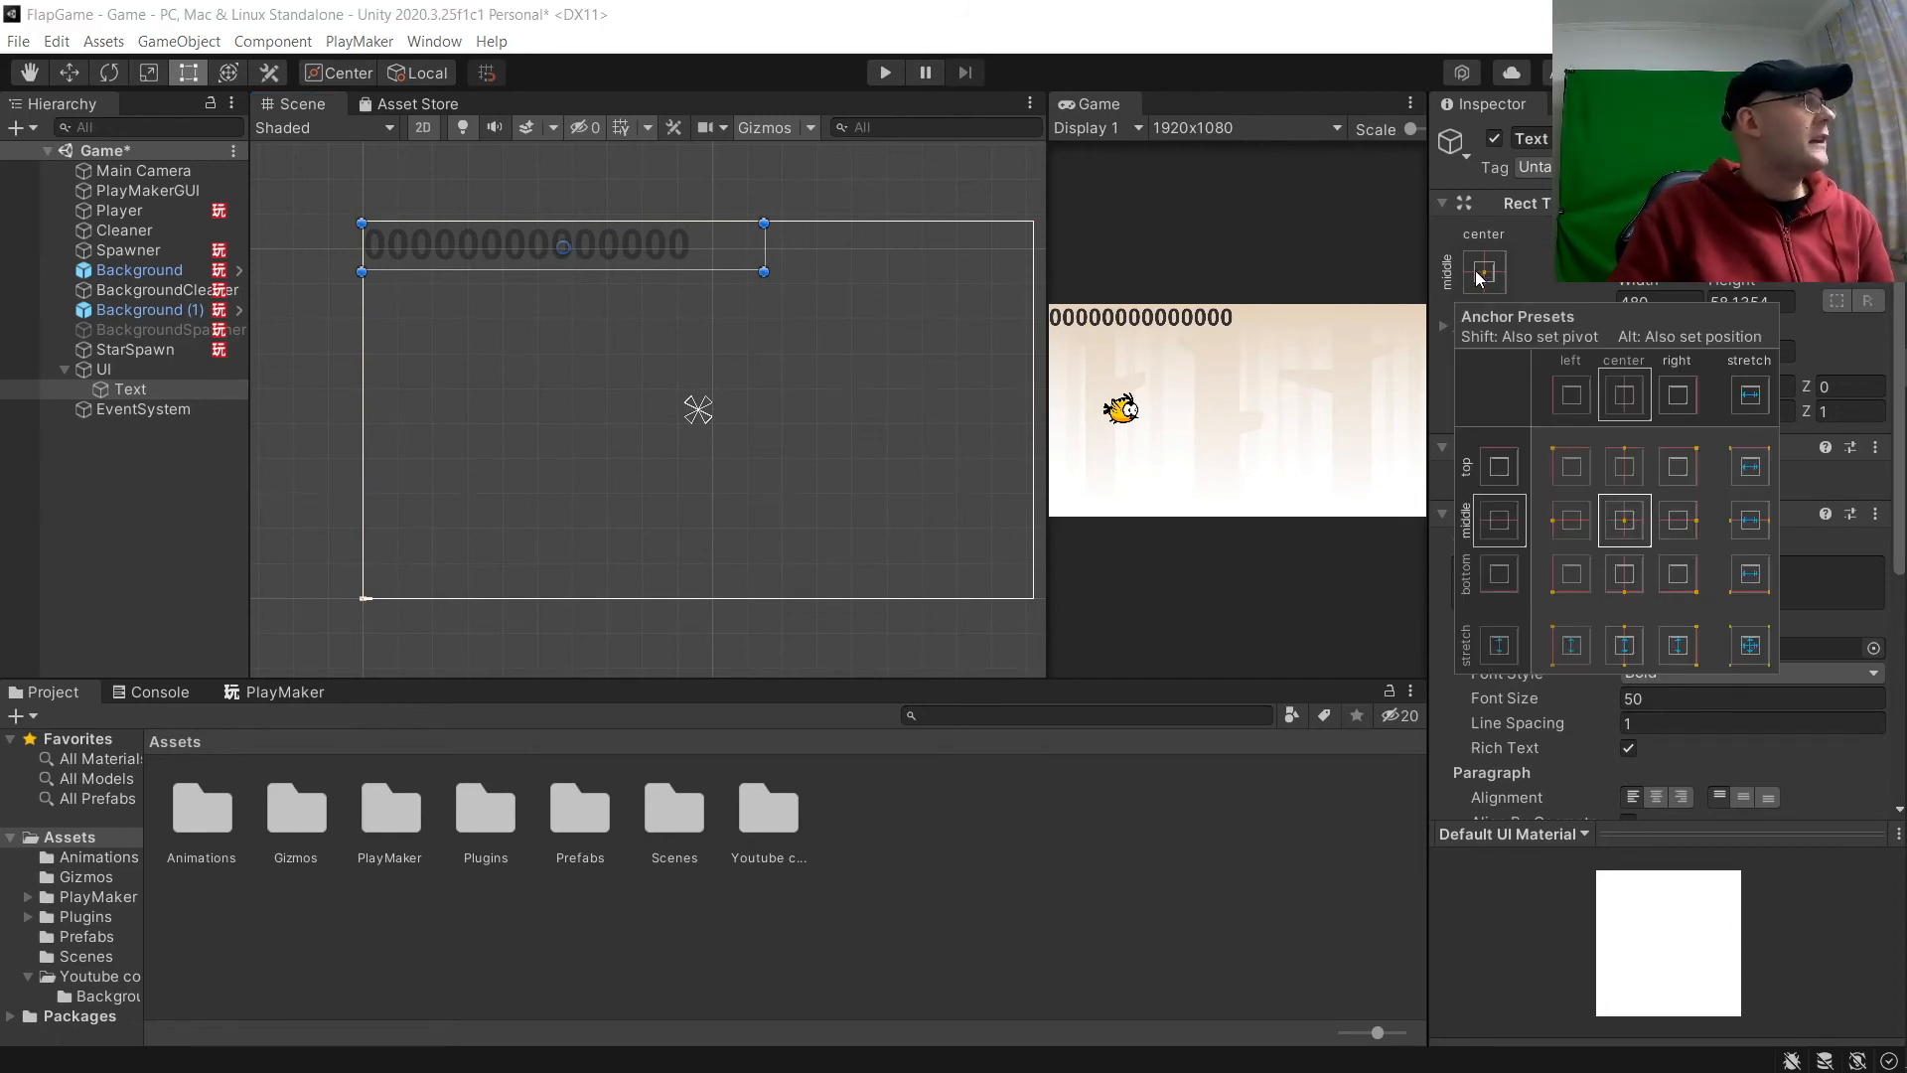
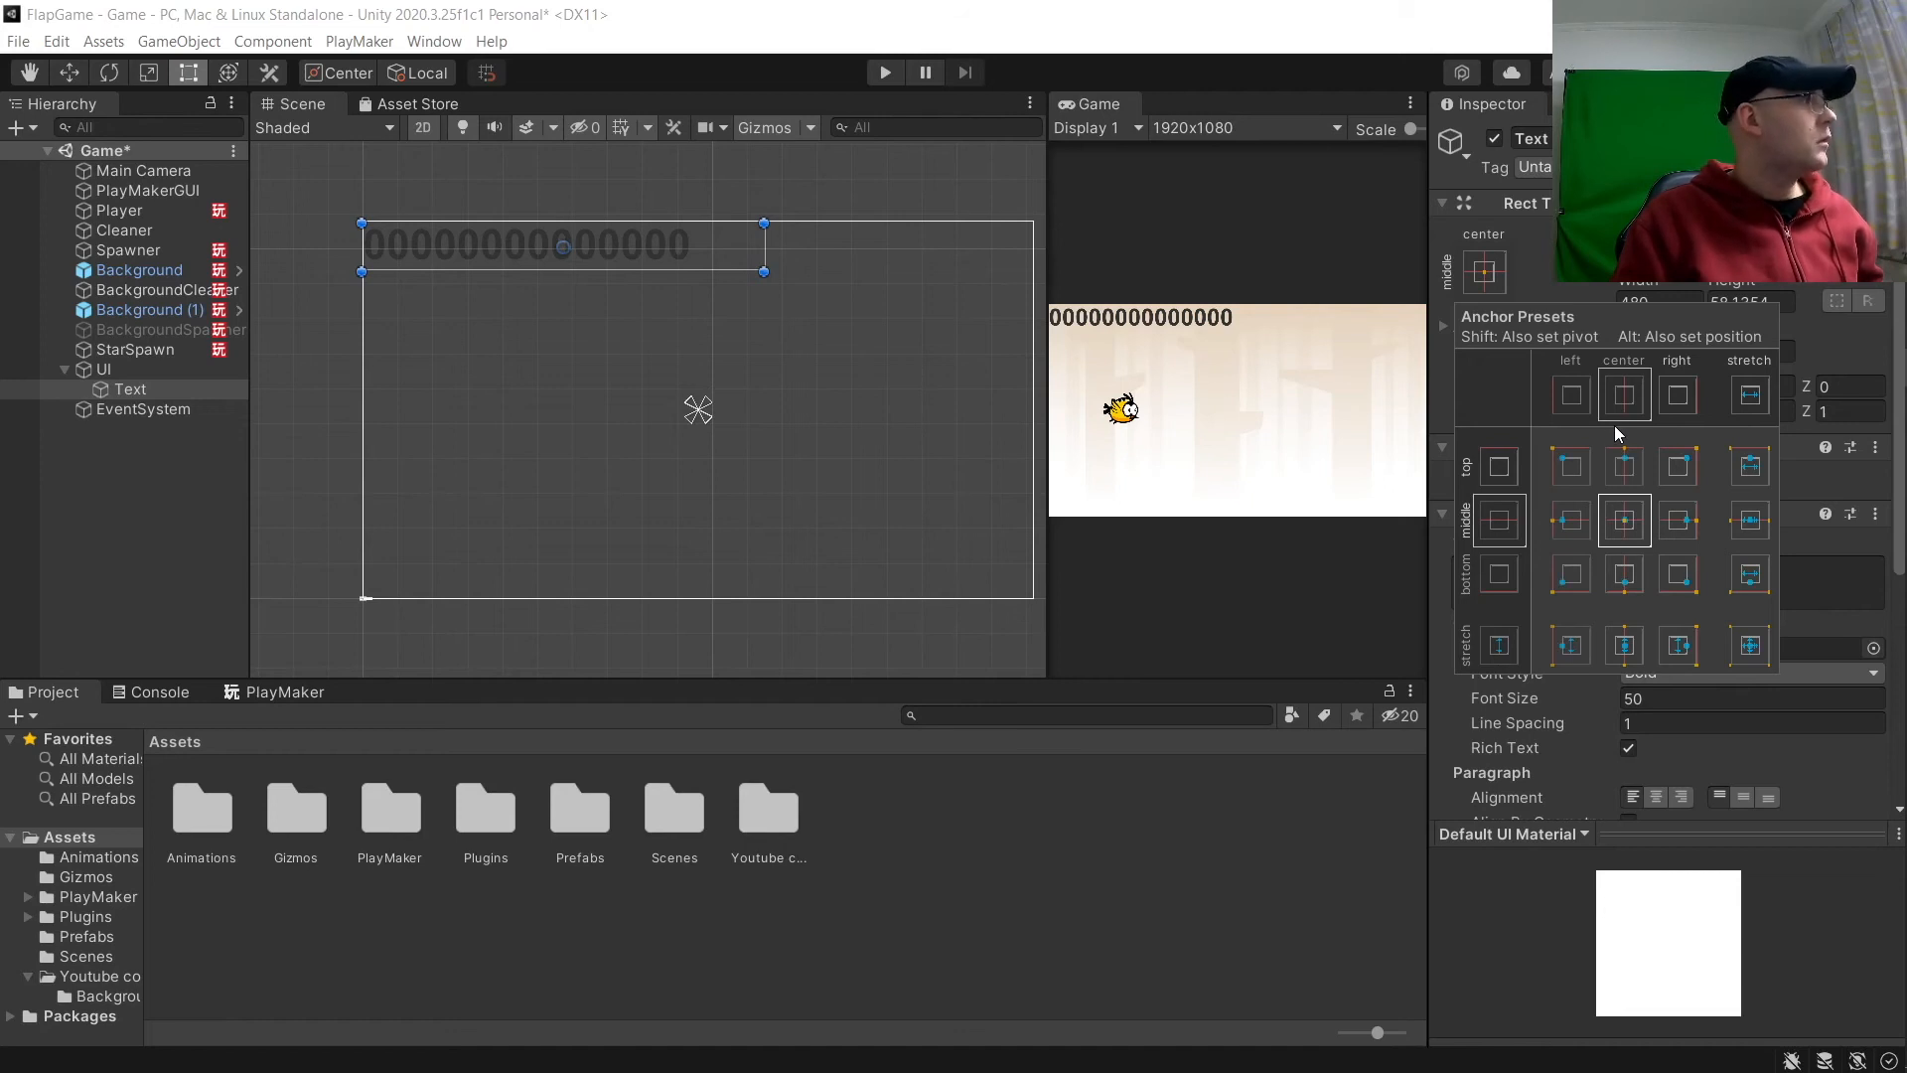
{"action": "left_click", "coordinate": [1568, 465]}
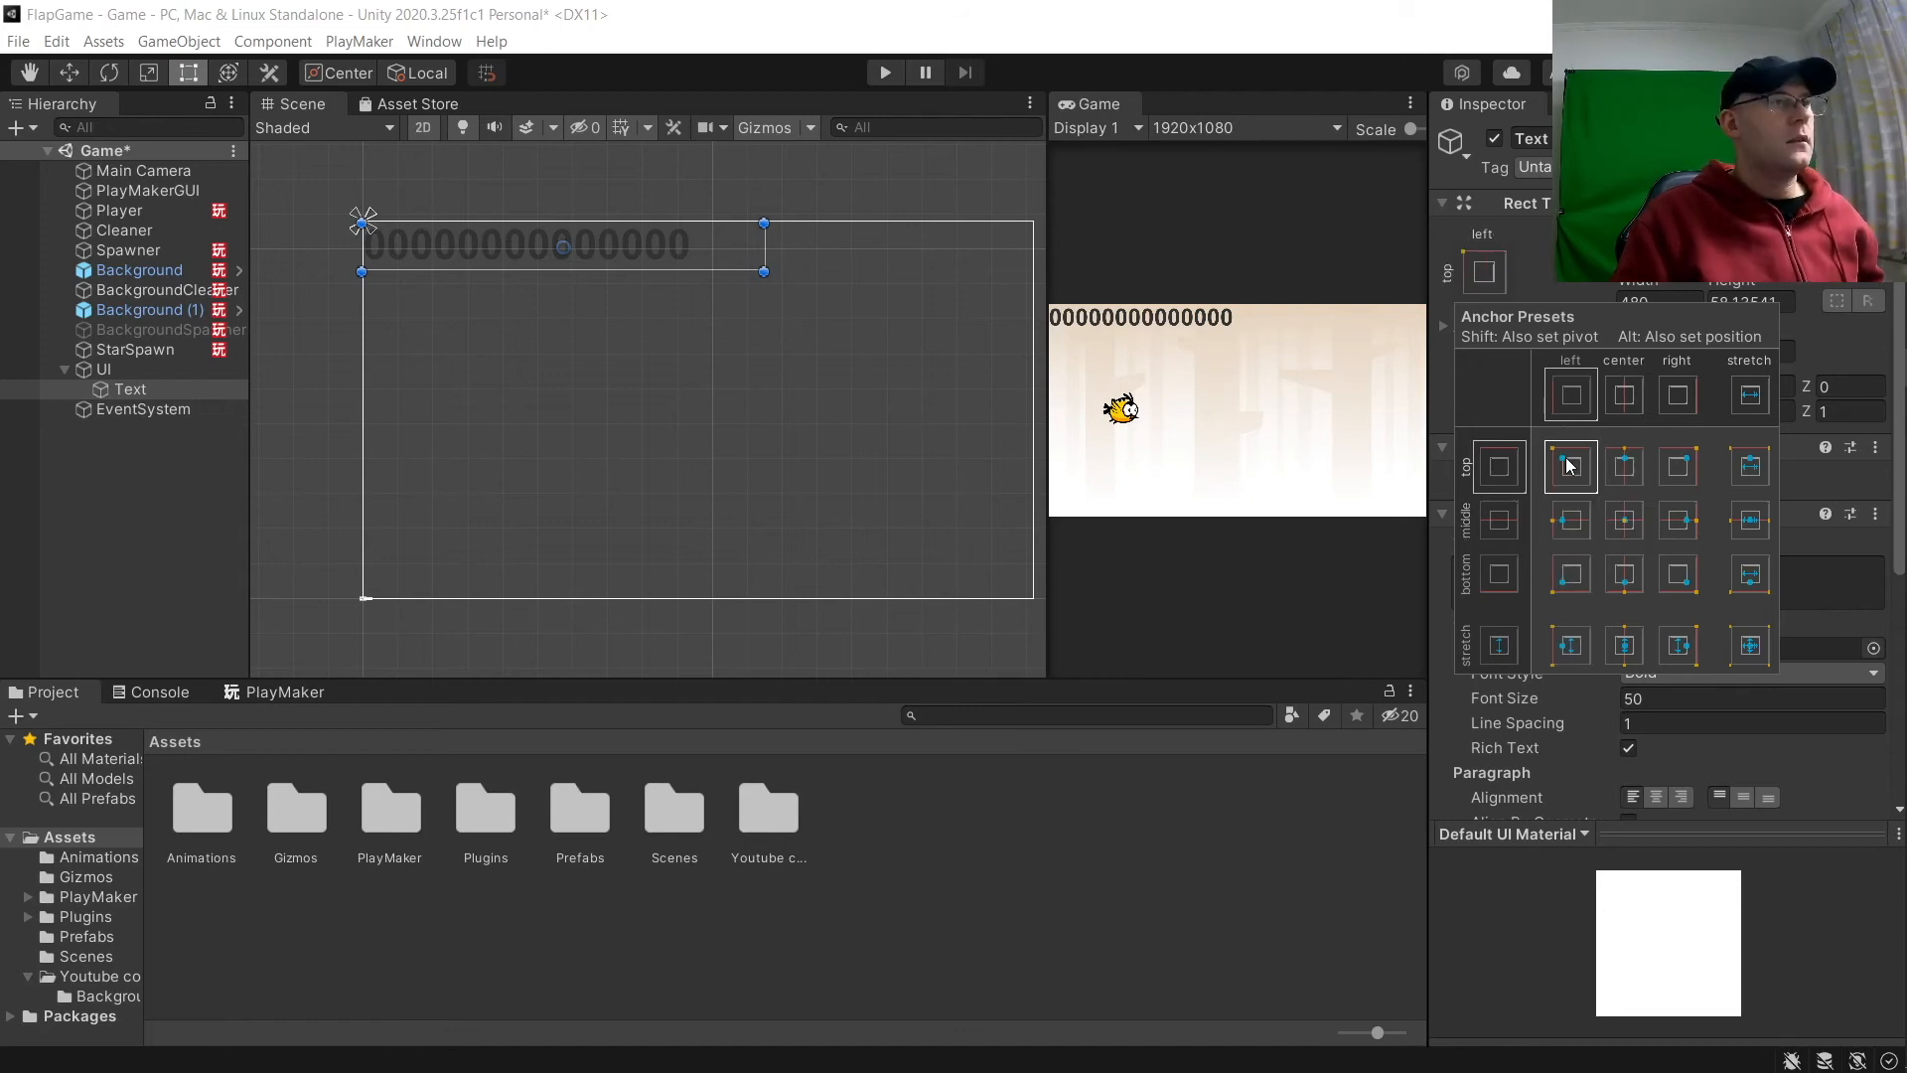
{"action": "key", "text": "alt"}
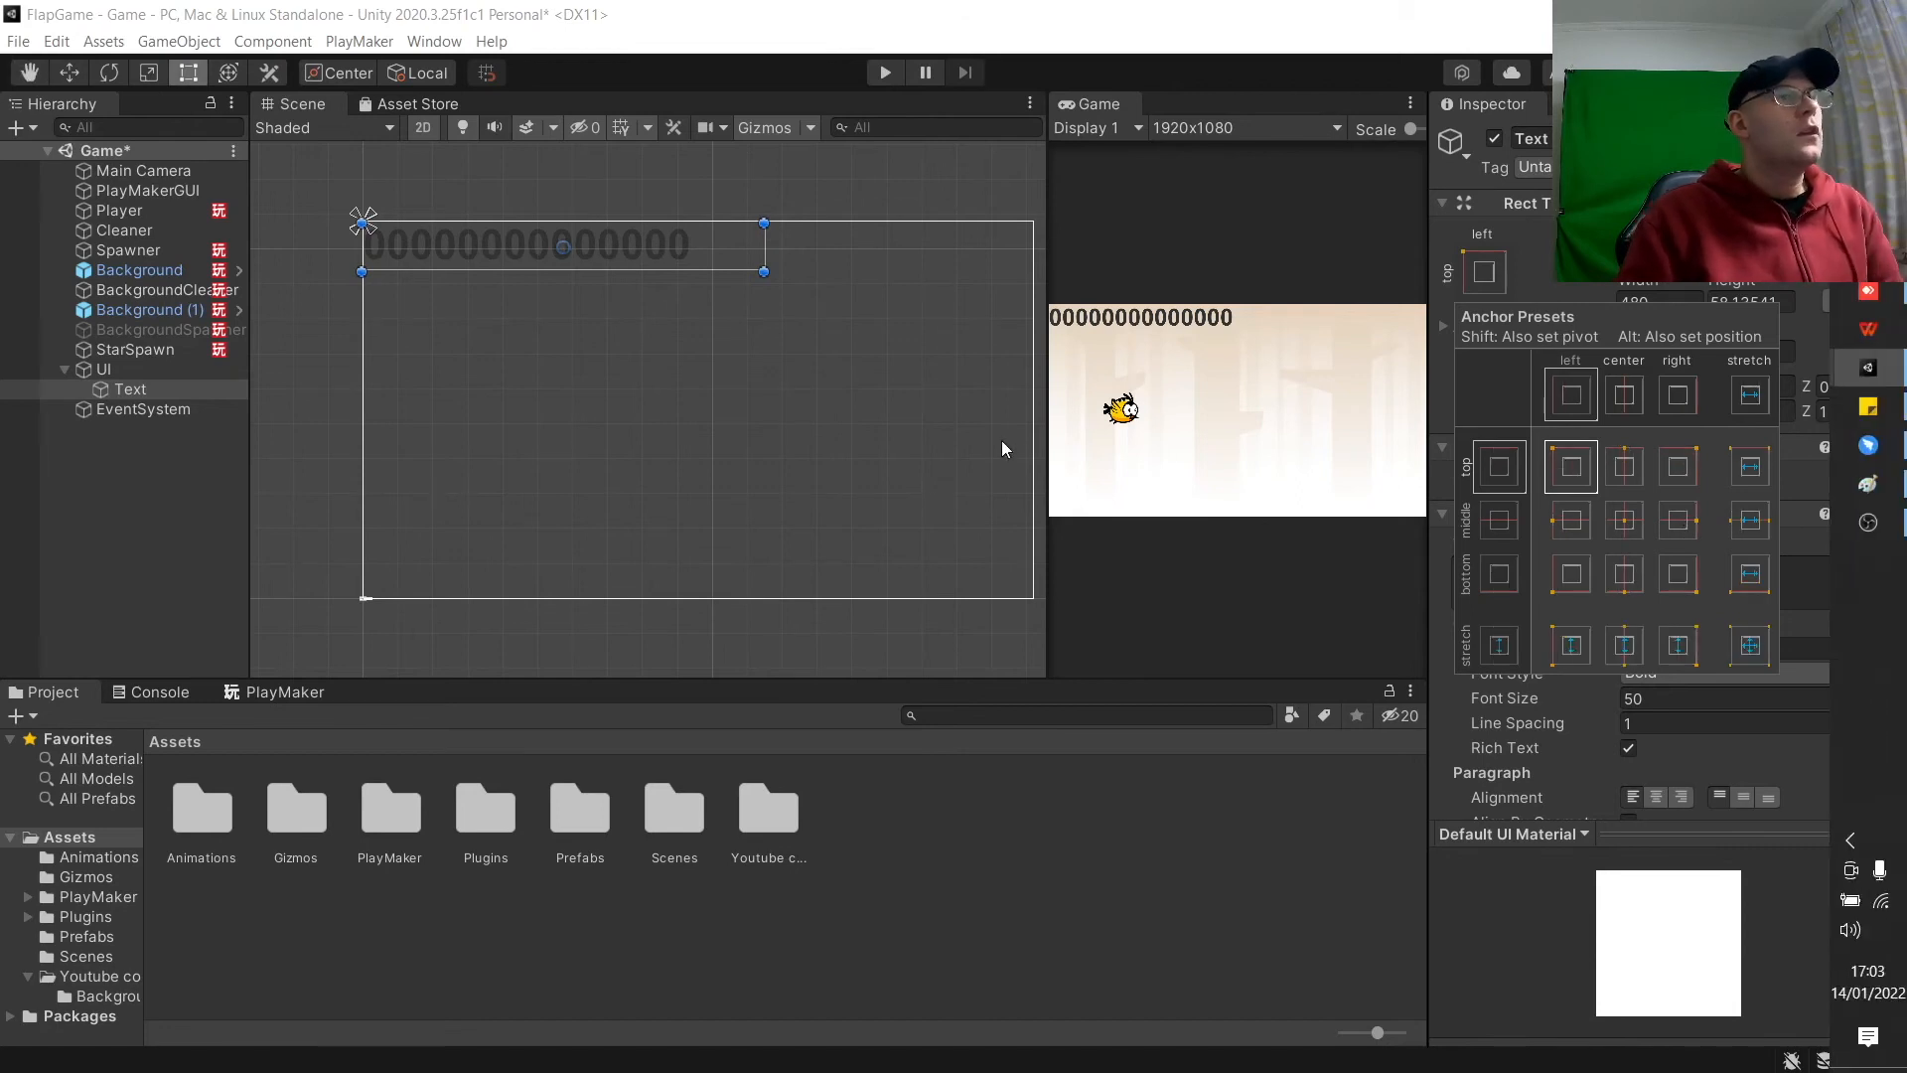
{"action": "left_click", "coordinate": [774, 270]}
{"action": "left_click_drag", "start_coordinate": [765, 256], "coordinate": [1032, 256]}
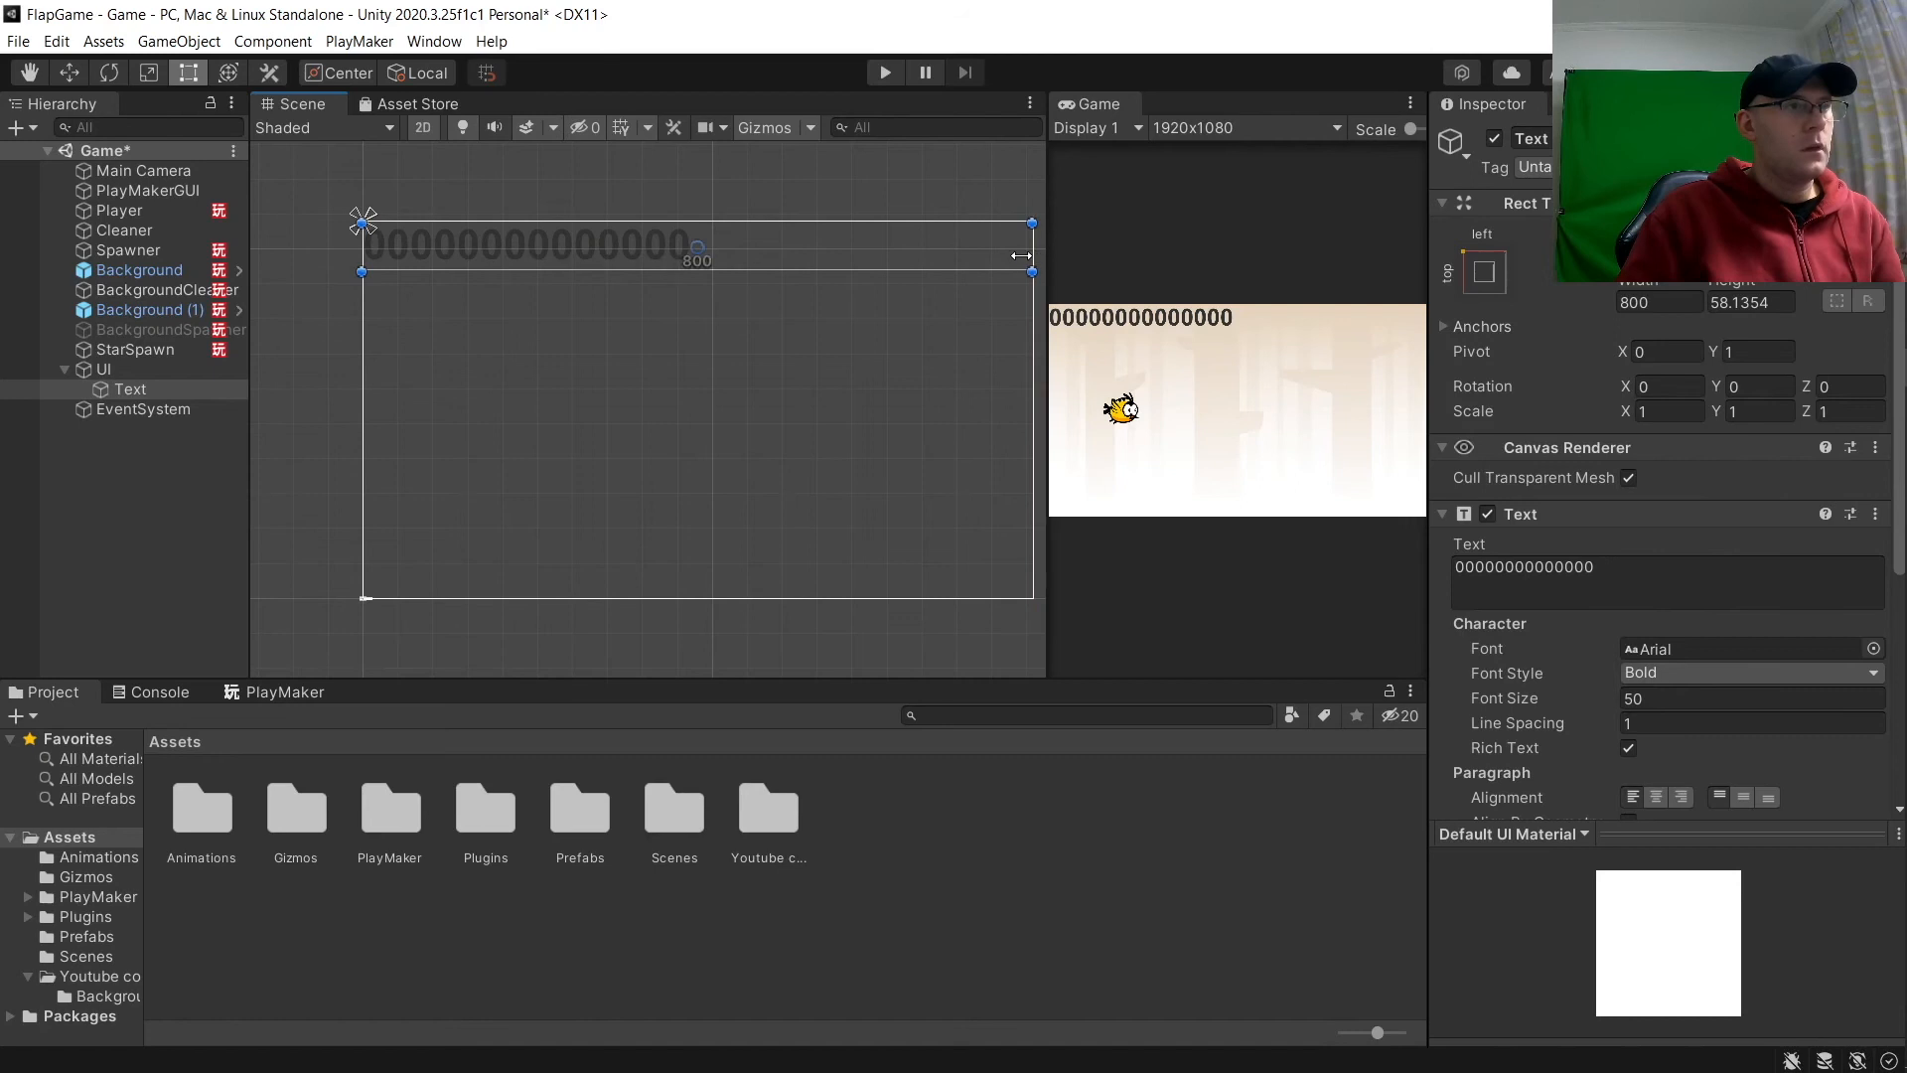
Step: Change the text color to purple 9525A4 and deselect the text
{"action": "scroll", "coordinate": [1623, 679], "scroll_direction": "down", "scroll_amount": 3}
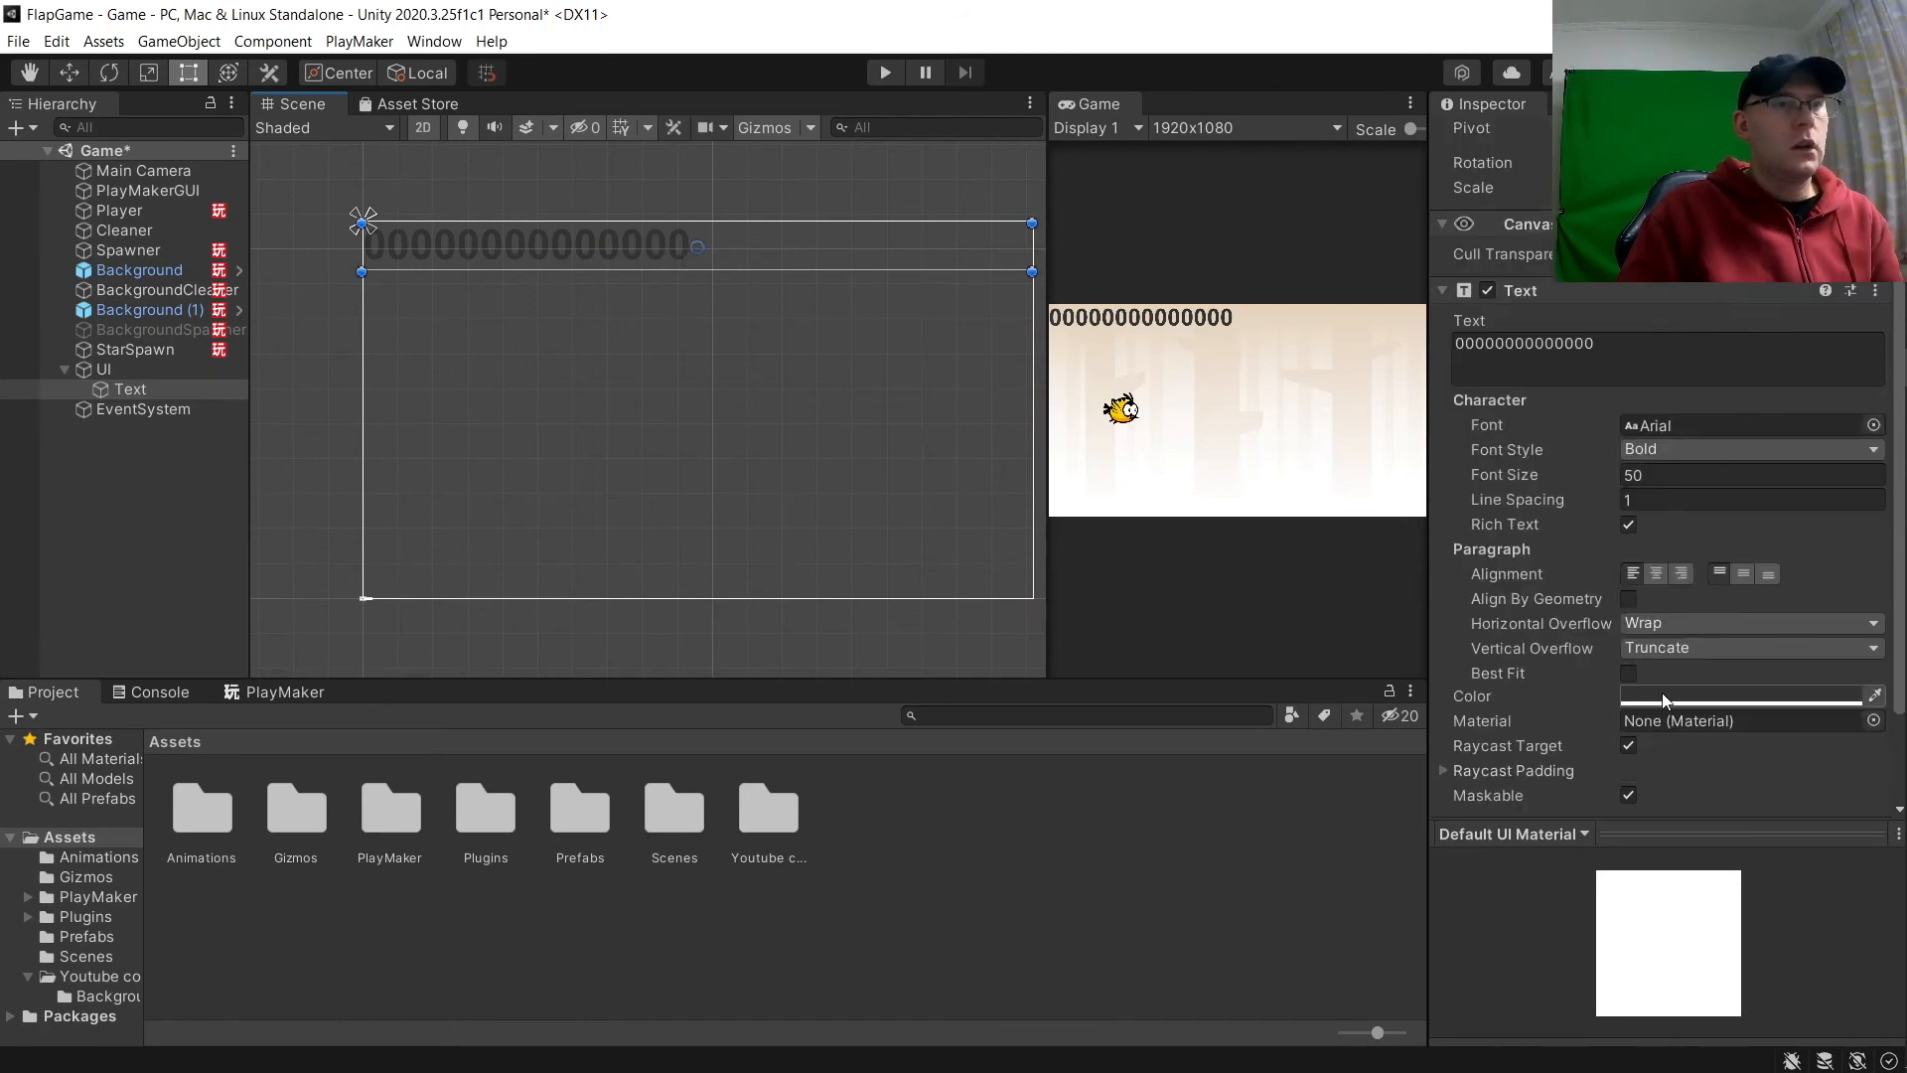
{"action": "left_click", "coordinate": [1661, 695]}
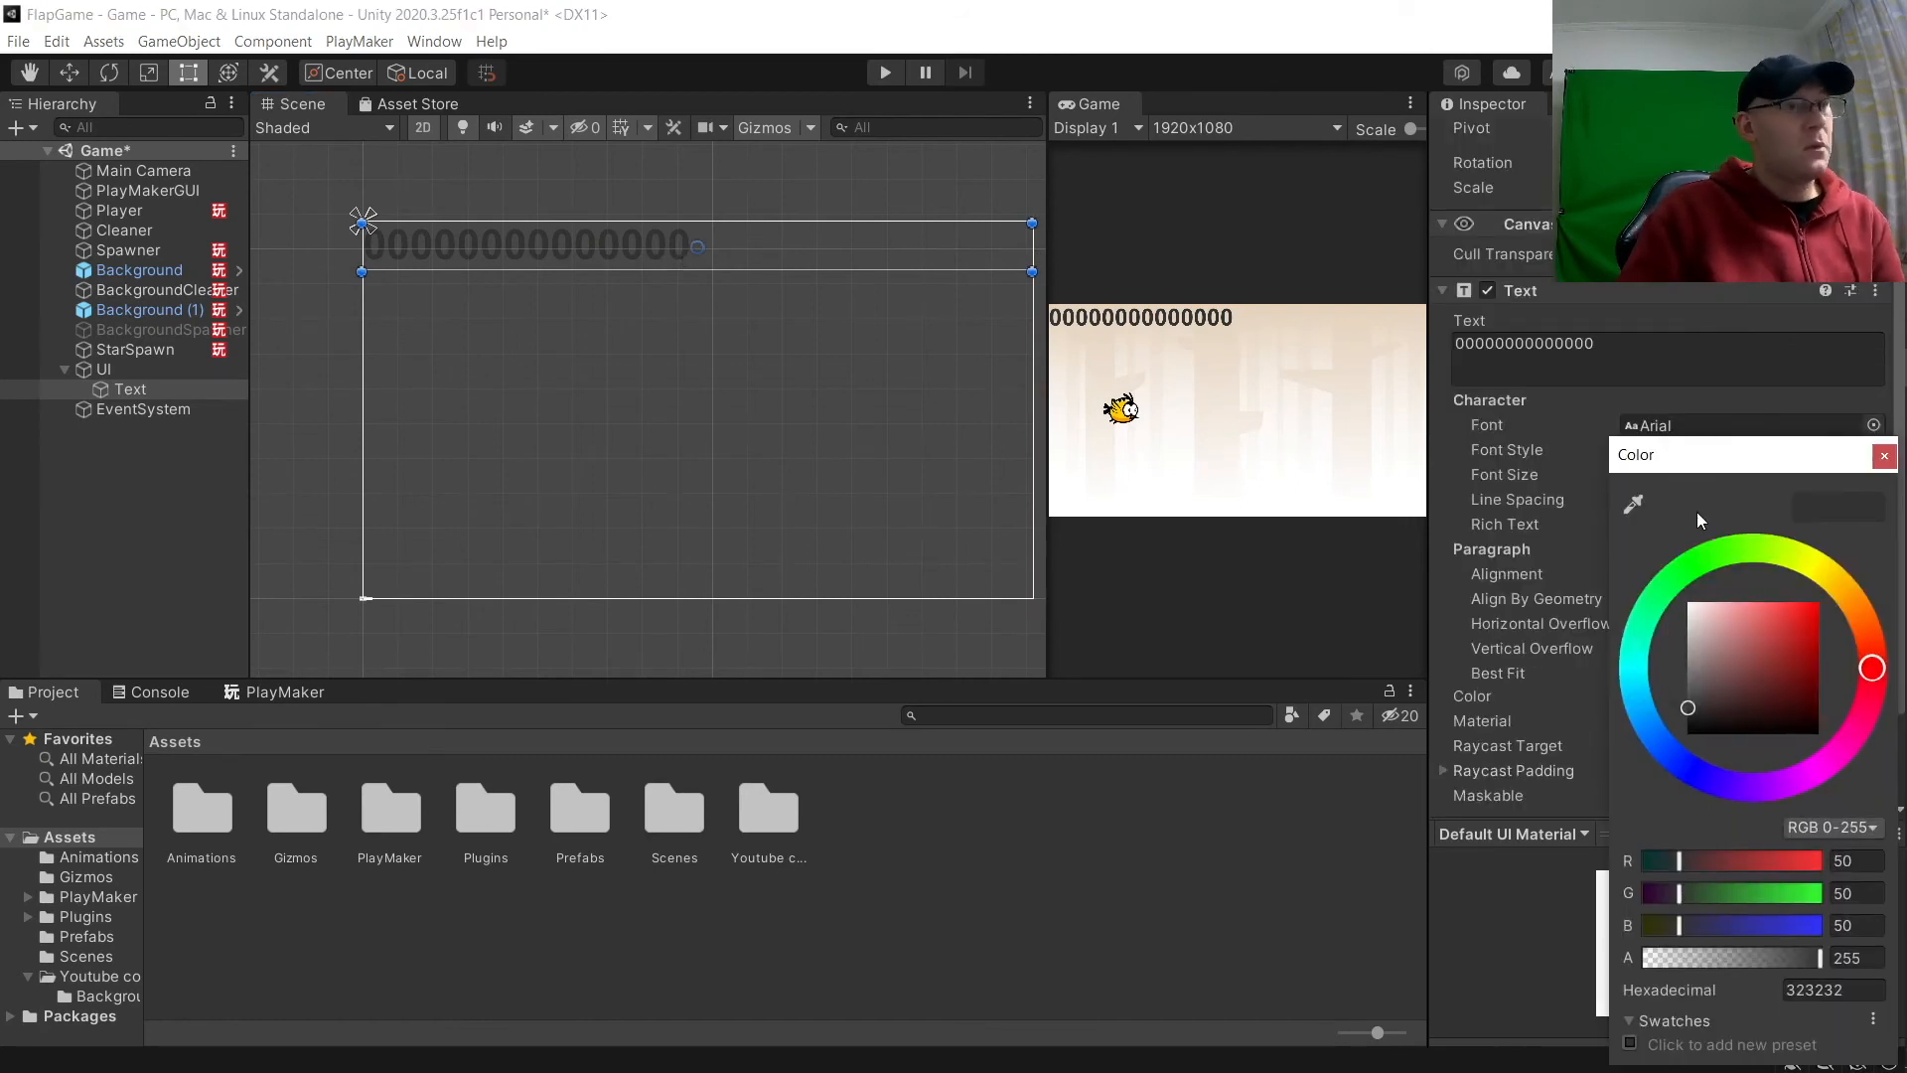
{"action": "left_click", "coordinate": [1688, 568]}
{"action": "mouse_move", "coordinate": [1807, 624]}
{"action": "left_mouse_down"}
{"action": "mouse_move", "coordinate": [1846, 579]}
{"action": "mouse_move", "coordinate": [1830, 568]}
{"action": "mouse_move", "coordinate": [1872, 598]}
{"action": "mouse_move", "coordinate": [1878, 758]}
{"action": "mouse_move", "coordinate": [1814, 800]}
{"action": "mouse_move", "coordinate": [1685, 827]}
{"action": "mouse_move", "coordinate": [1816, 827]}
{"action": "left_mouse_up"}
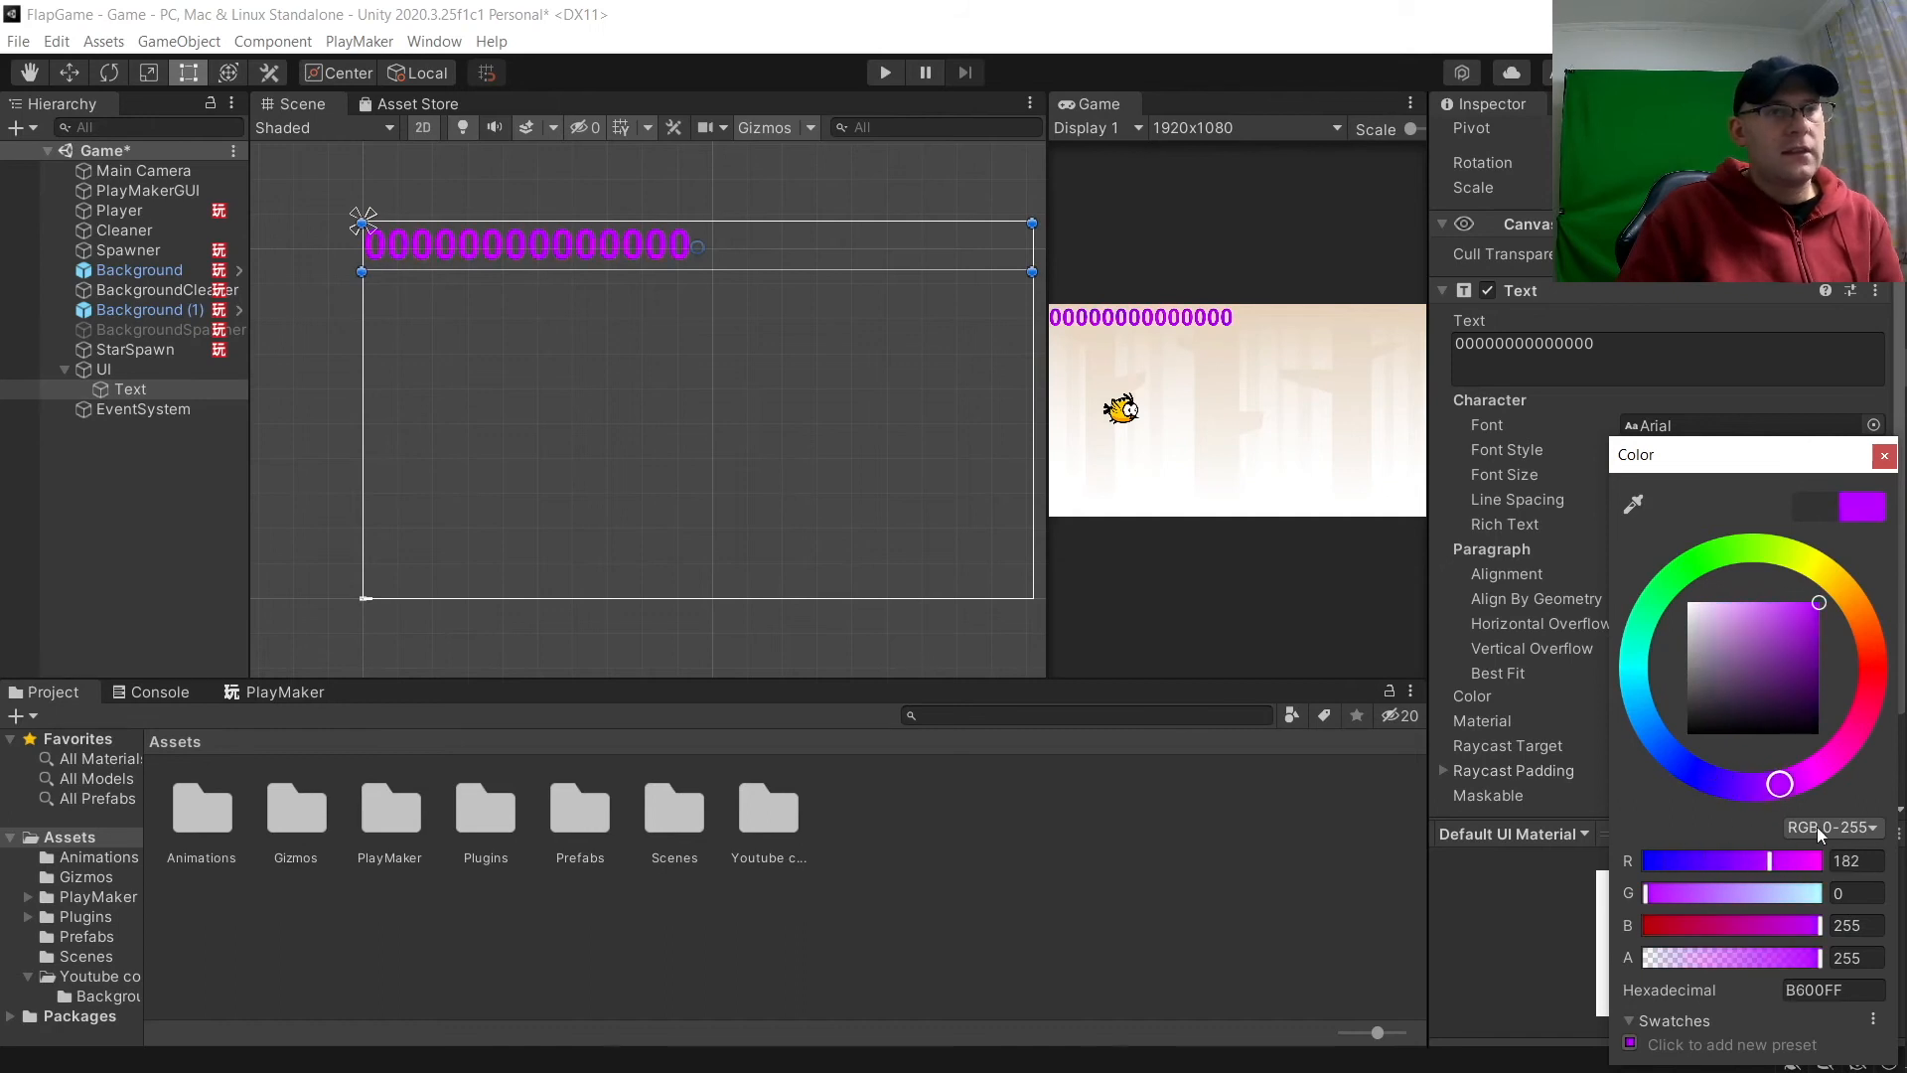
{"action": "mouse_move", "coordinate": [1826, 629]}
{"action": "left_mouse_down"}
{"action": "mouse_move", "coordinate": [1802, 617]}
{"action": "mouse_move", "coordinate": [1788, 678]}
{"action": "mouse_move", "coordinate": [1791, 651]}
{"action": "left_mouse_up"}
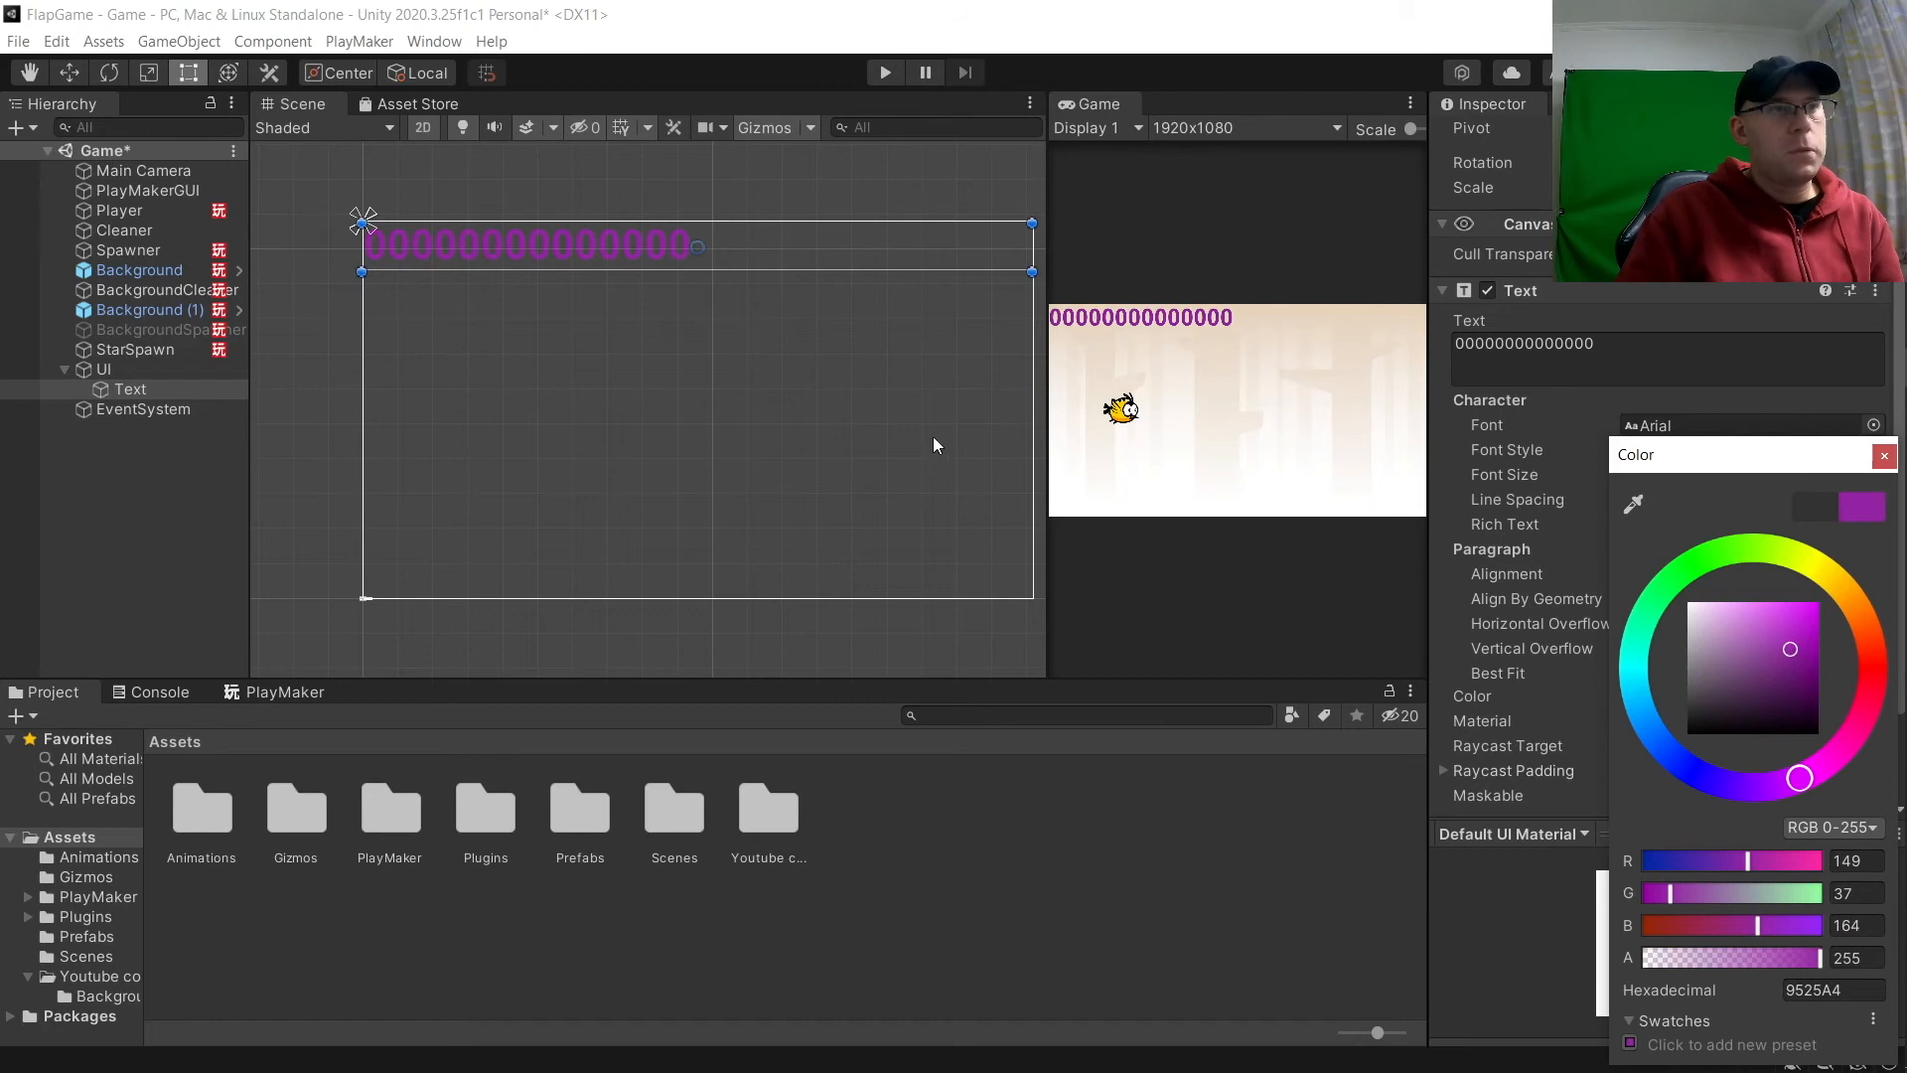
{"action": "left_click", "coordinate": [671, 207]}
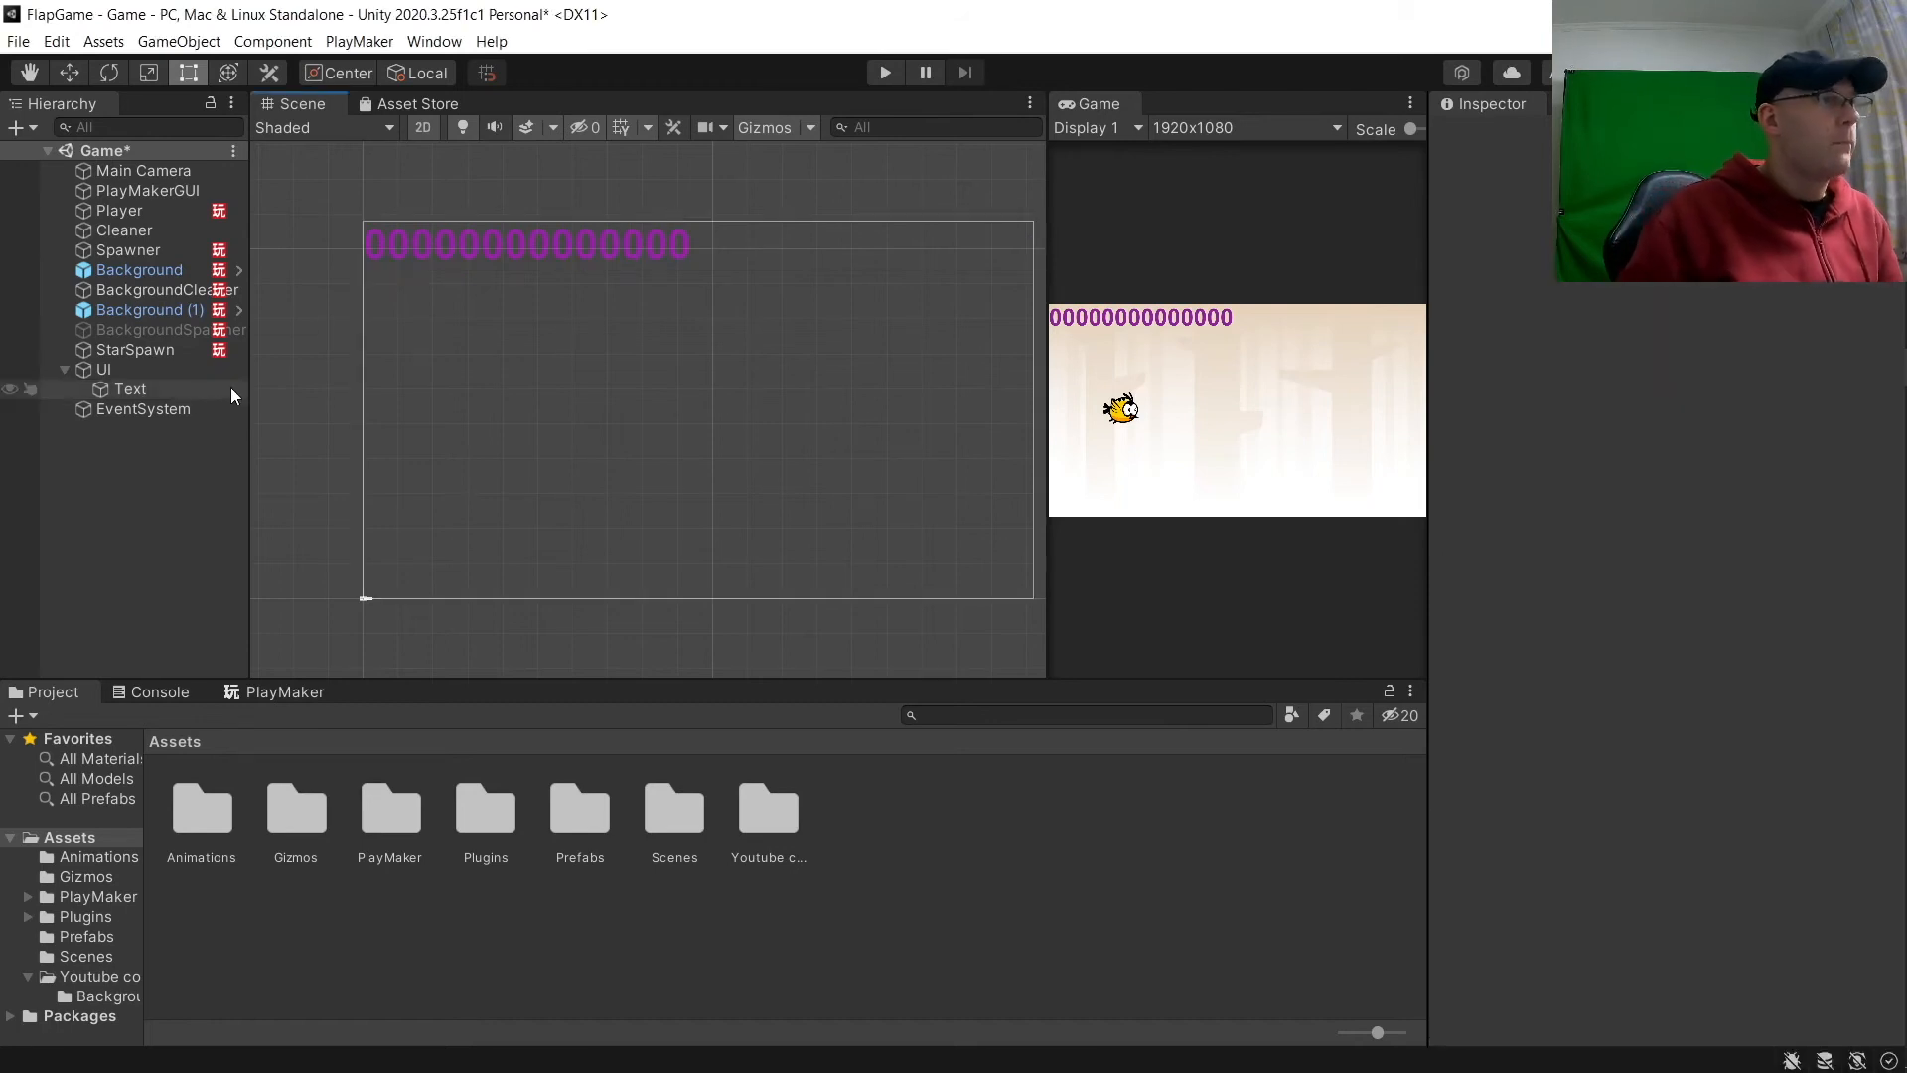
Step: Rename the Text object under UI to Score
{"action": "left_click", "coordinate": [128, 389]}
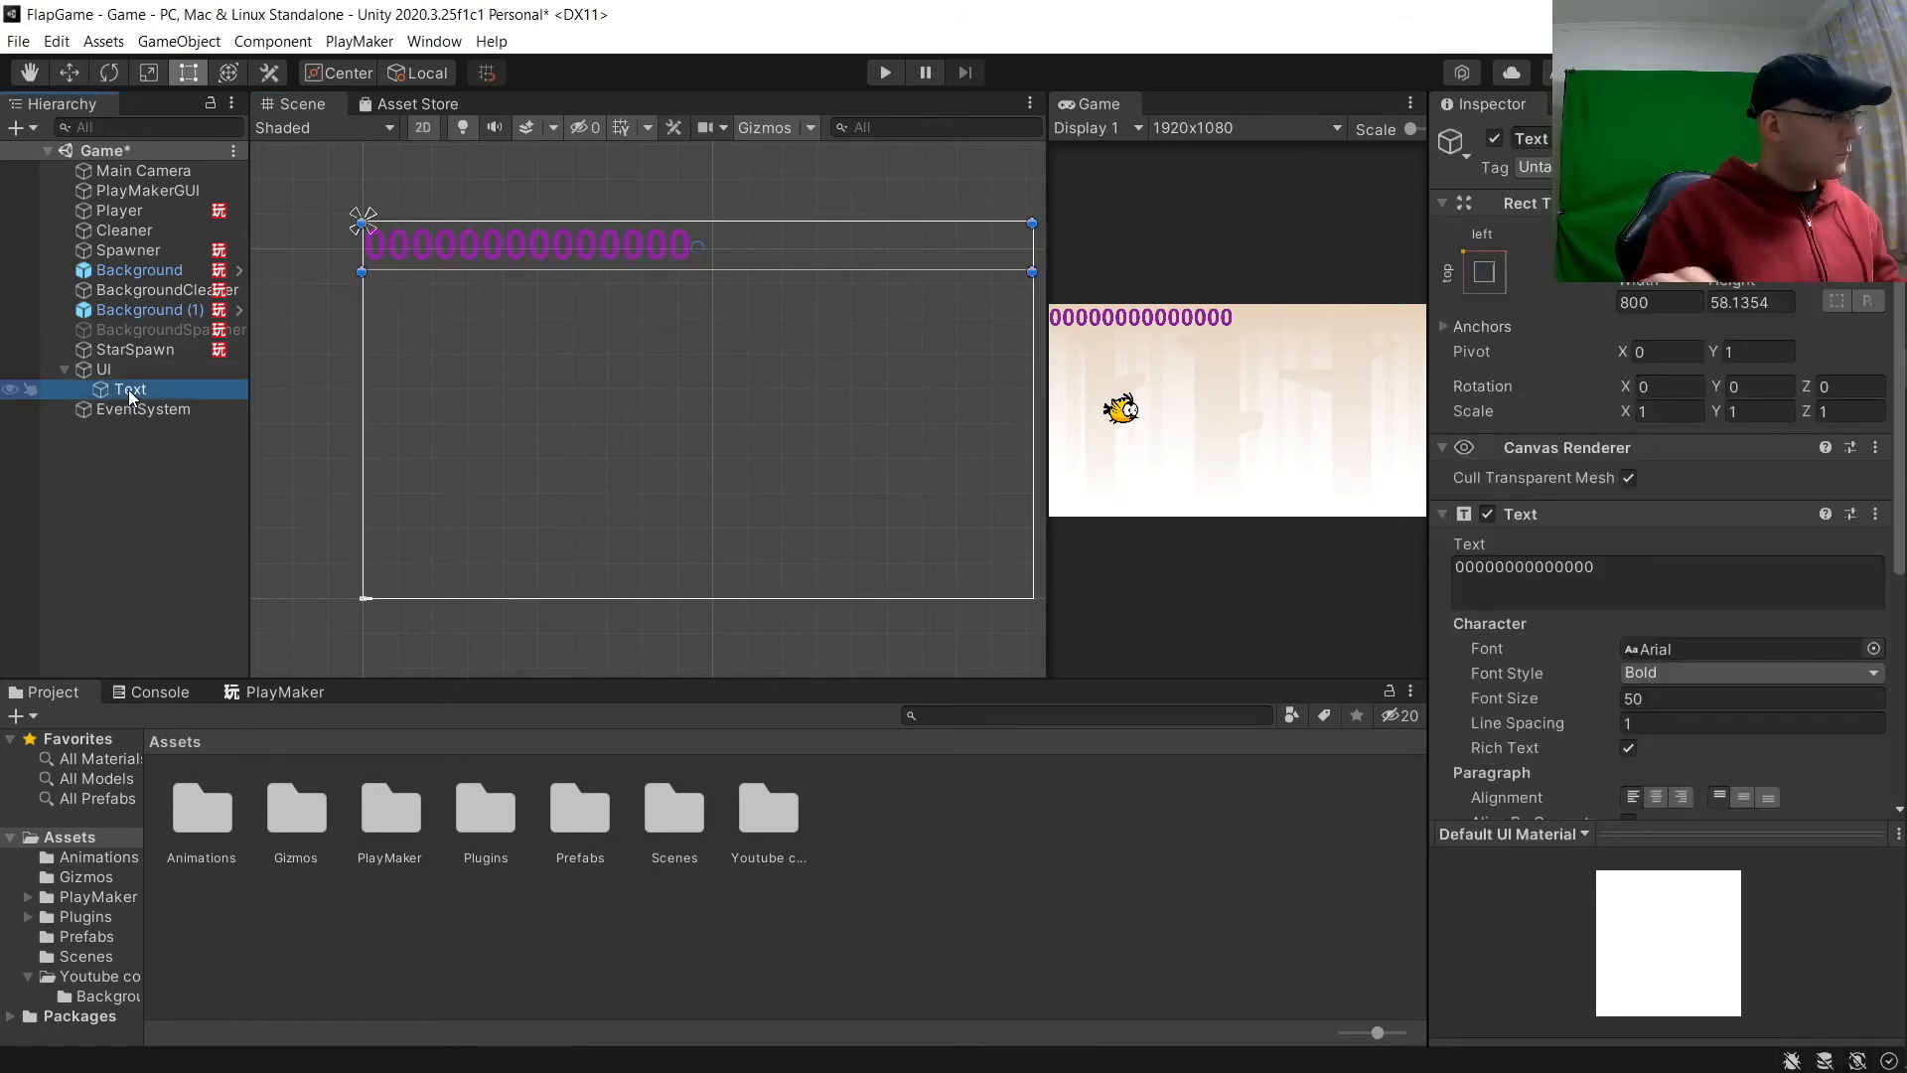
{"action": "left_click", "coordinate": [128, 389]}
{"action": "type", "text": "Score"}
{"action": "key", "text": "Return"}
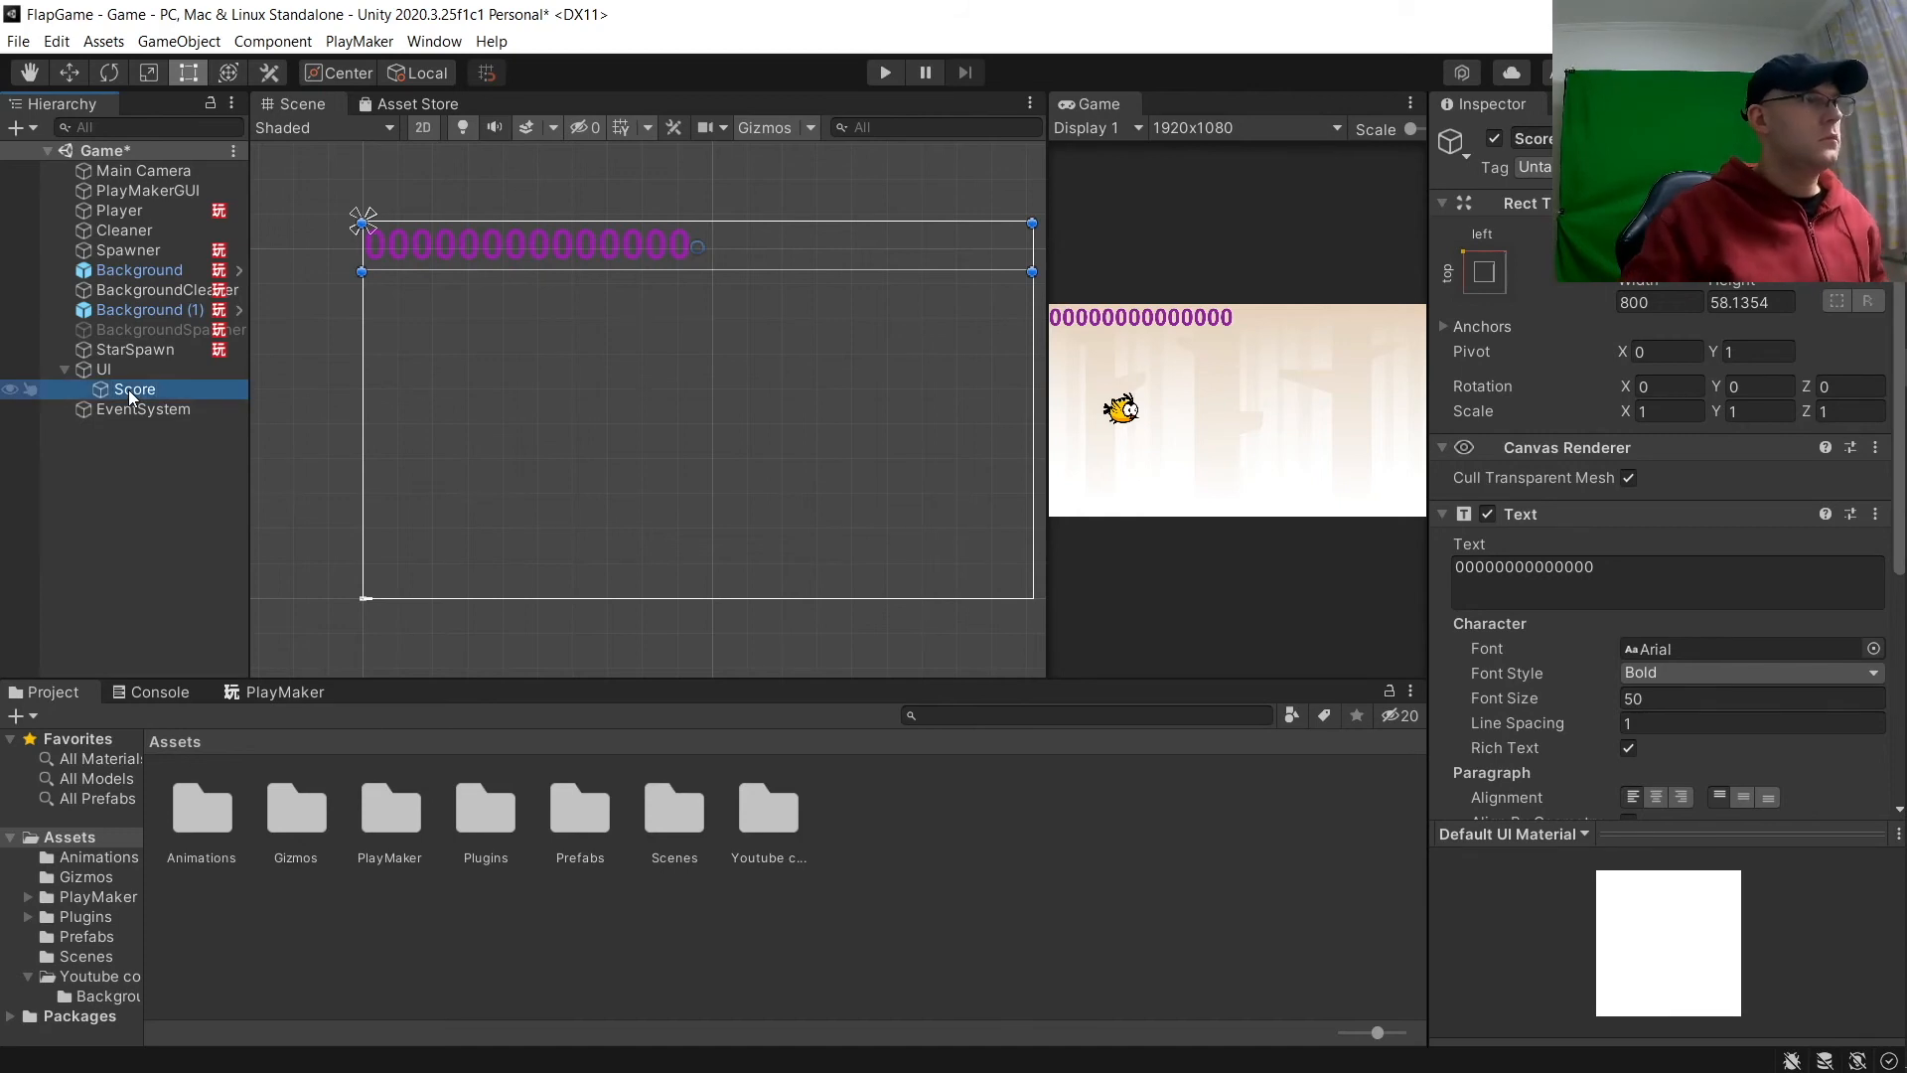
Step: Add a PlayMaker FSM to the Score object and name it ShowScore
{"action": "left_click", "coordinate": [276, 691]}
{"action": "right_click", "coordinate": [304, 834]}
{"action": "left_click", "coordinate": [373, 838]}
{"action": "left_click", "coordinate": [1631, 632]}
{"action": "type", "text": "ShowScore"}
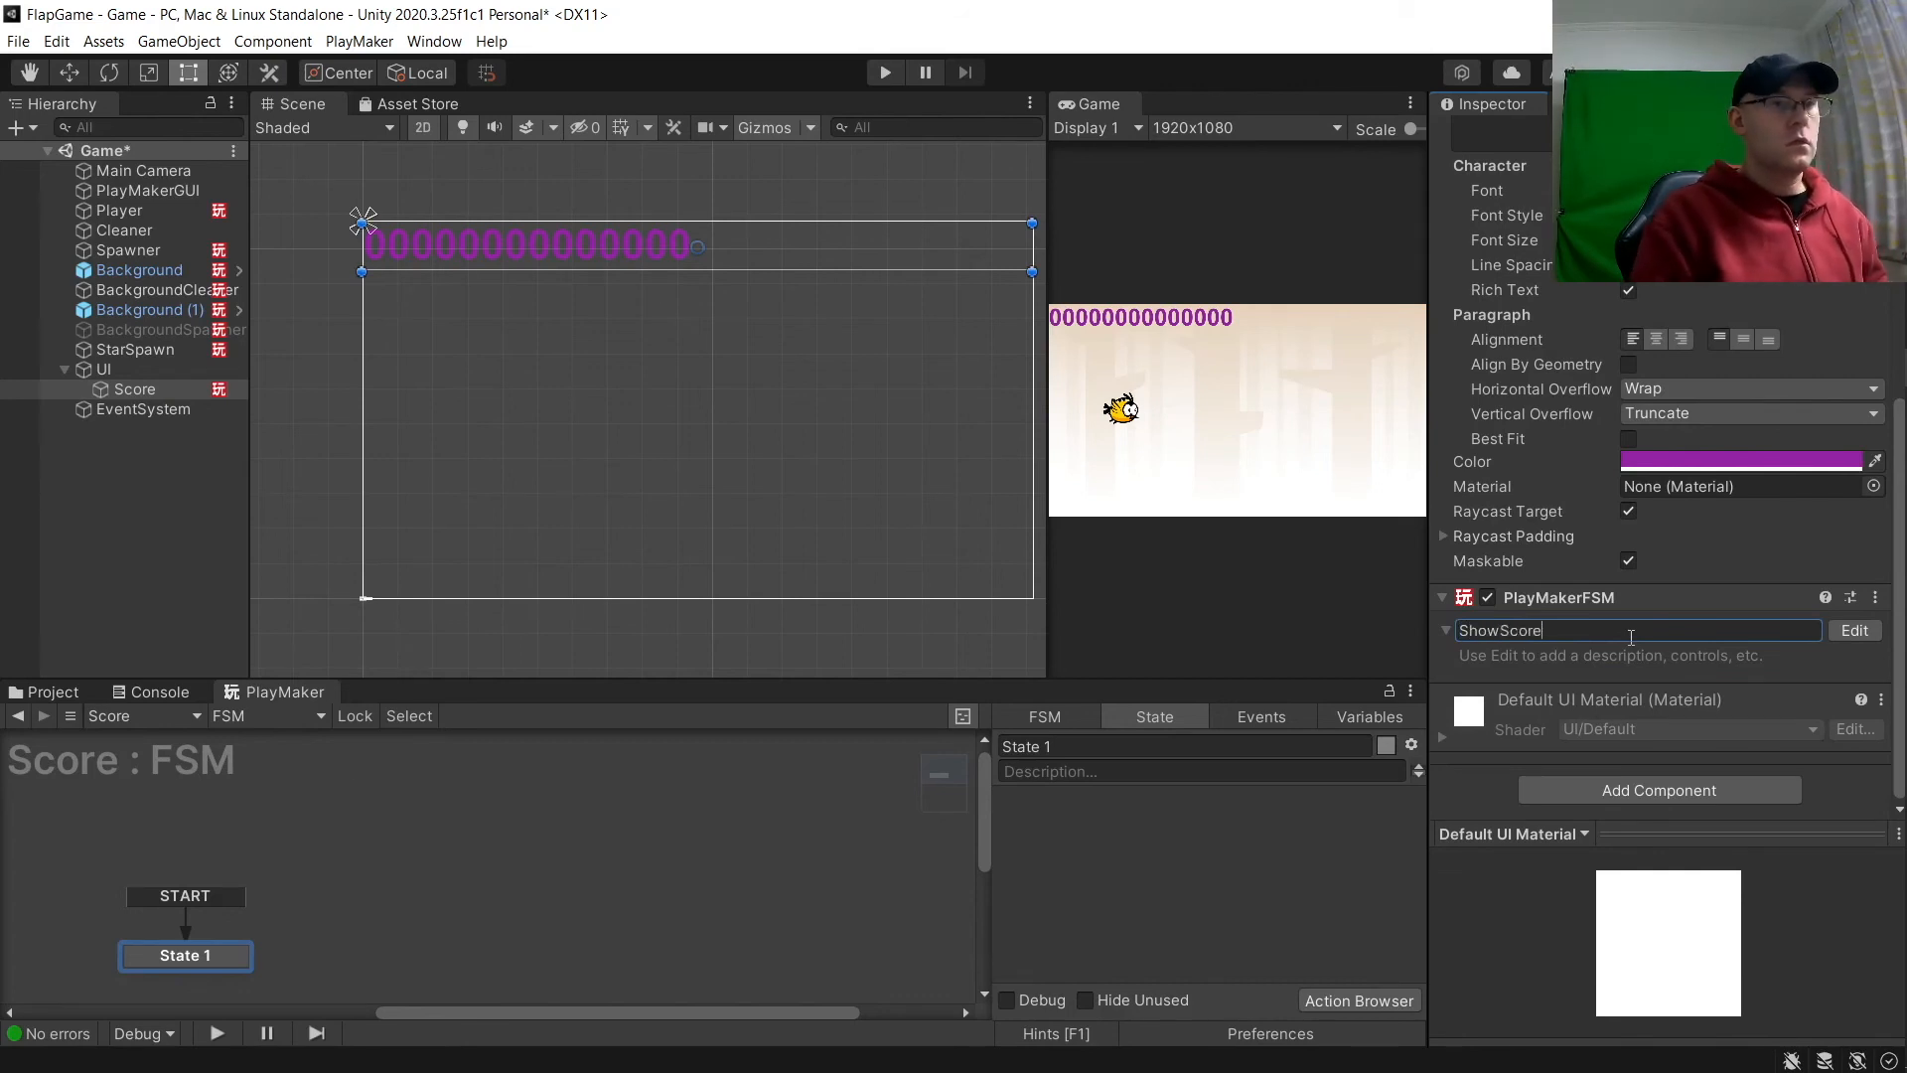
{"action": "key", "text": "Return"}
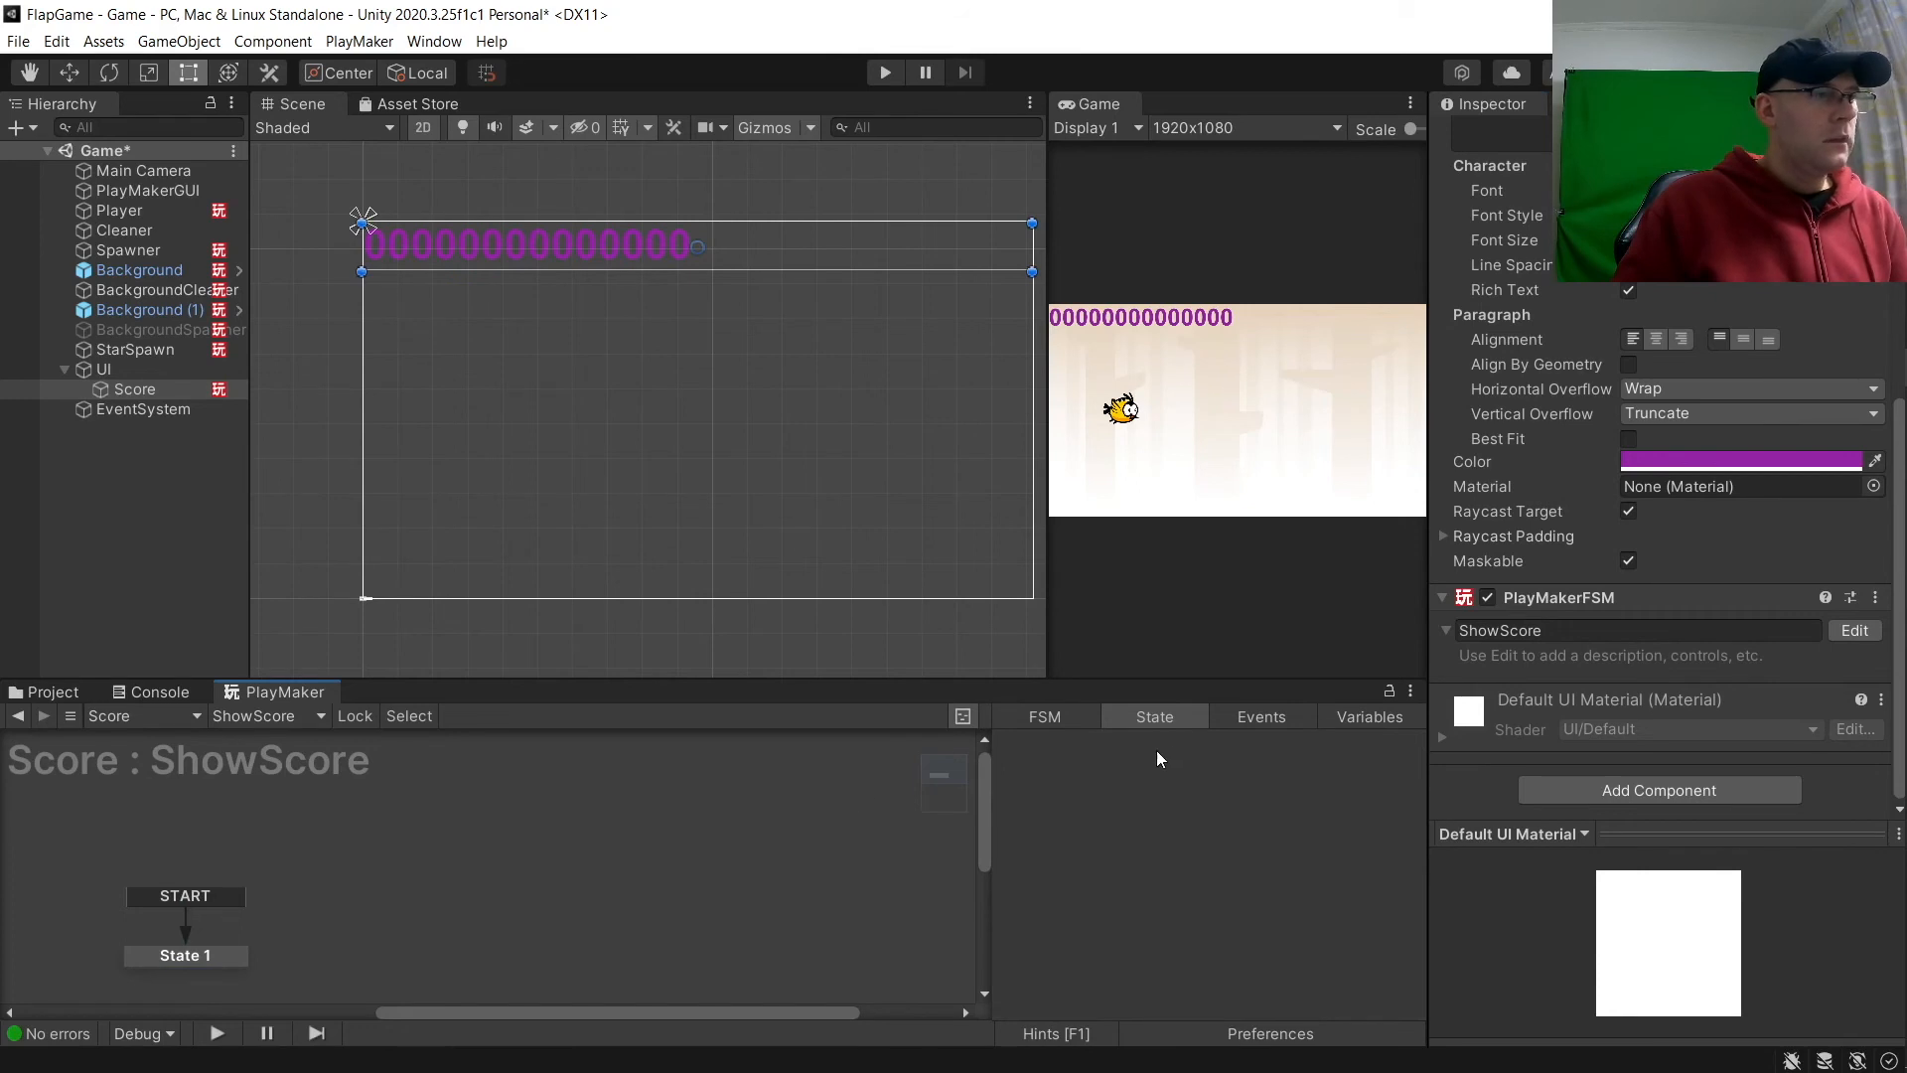
Step: Rename the ShowScore FSM's first state to SetScore
{"action": "left_click", "coordinate": [1100, 749]}
{"action": "type", "text": "SetSc"}
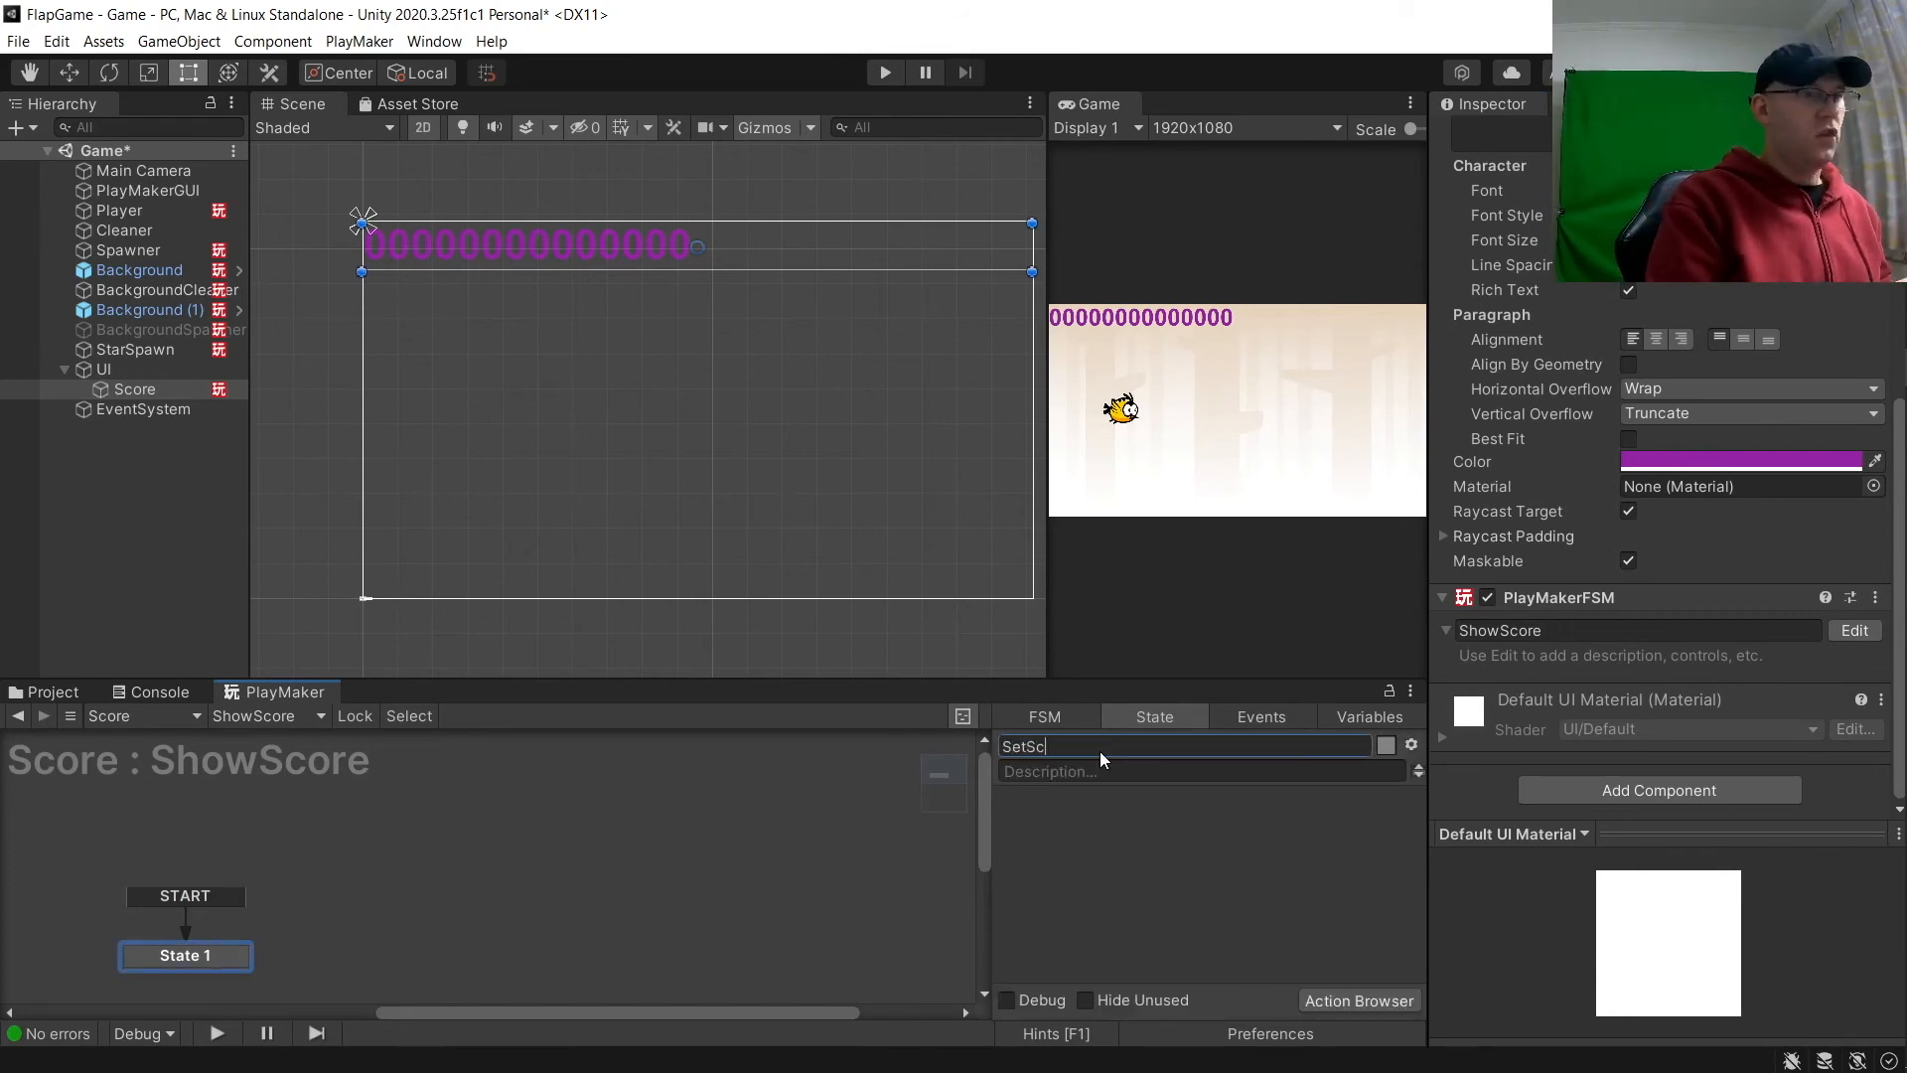
{"action": "type", "text": "ore"}
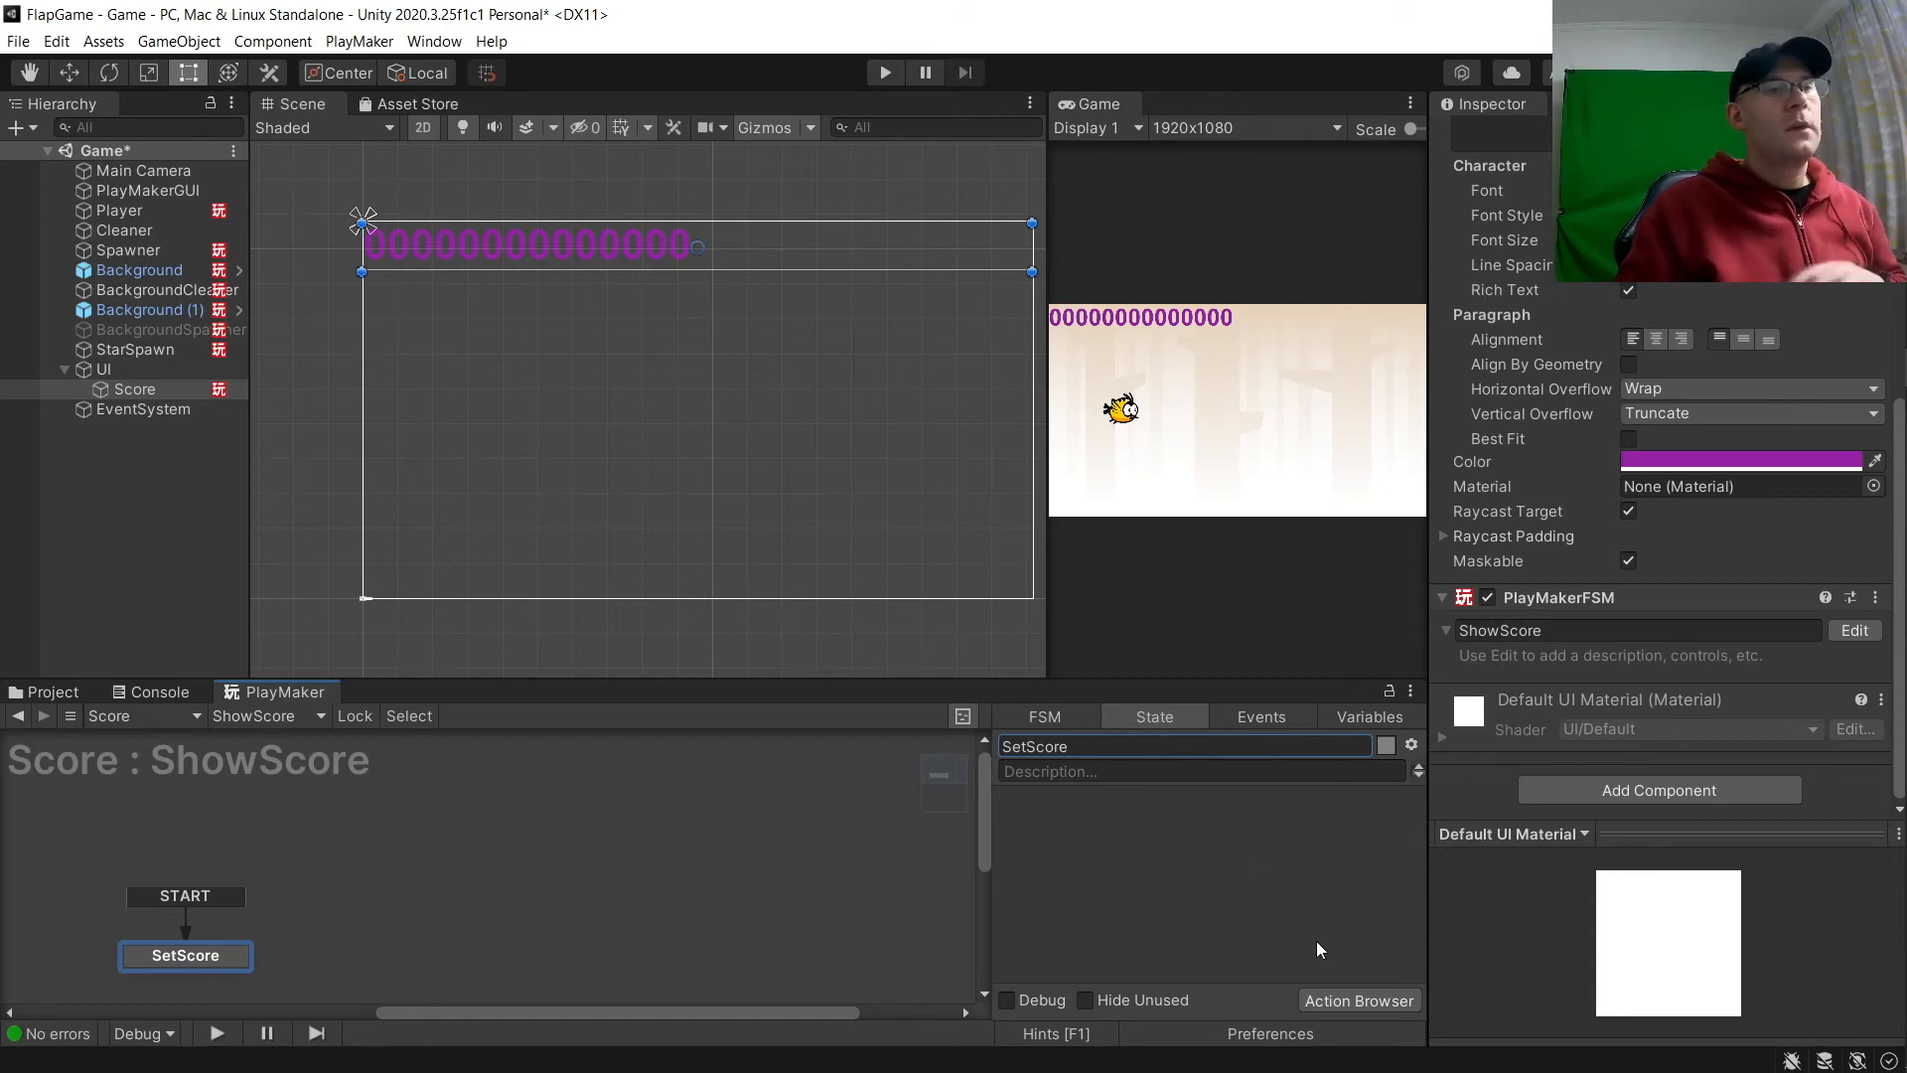
Step: Add a Convert Float To String action to the SetScore state
{"action": "left_click", "coordinate": [1344, 1002]}
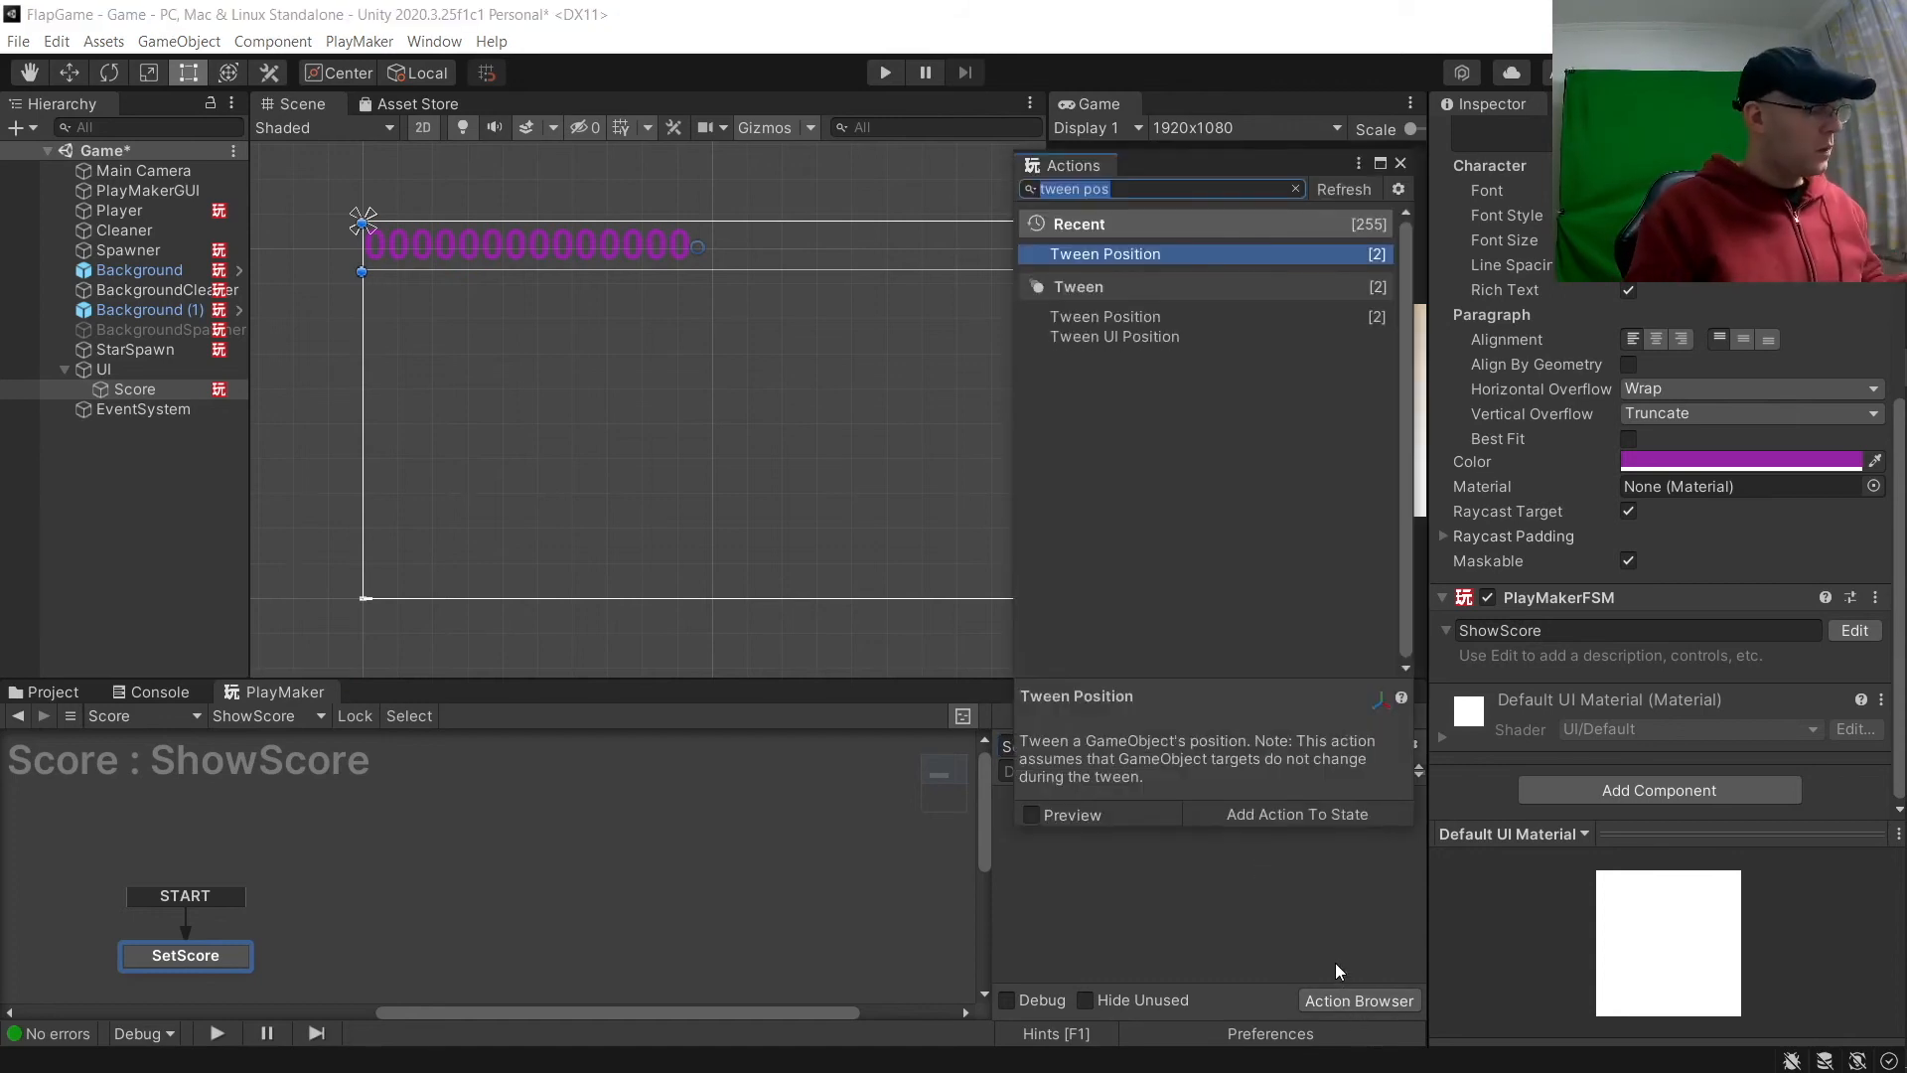
{"action": "type", "text": "Co"}
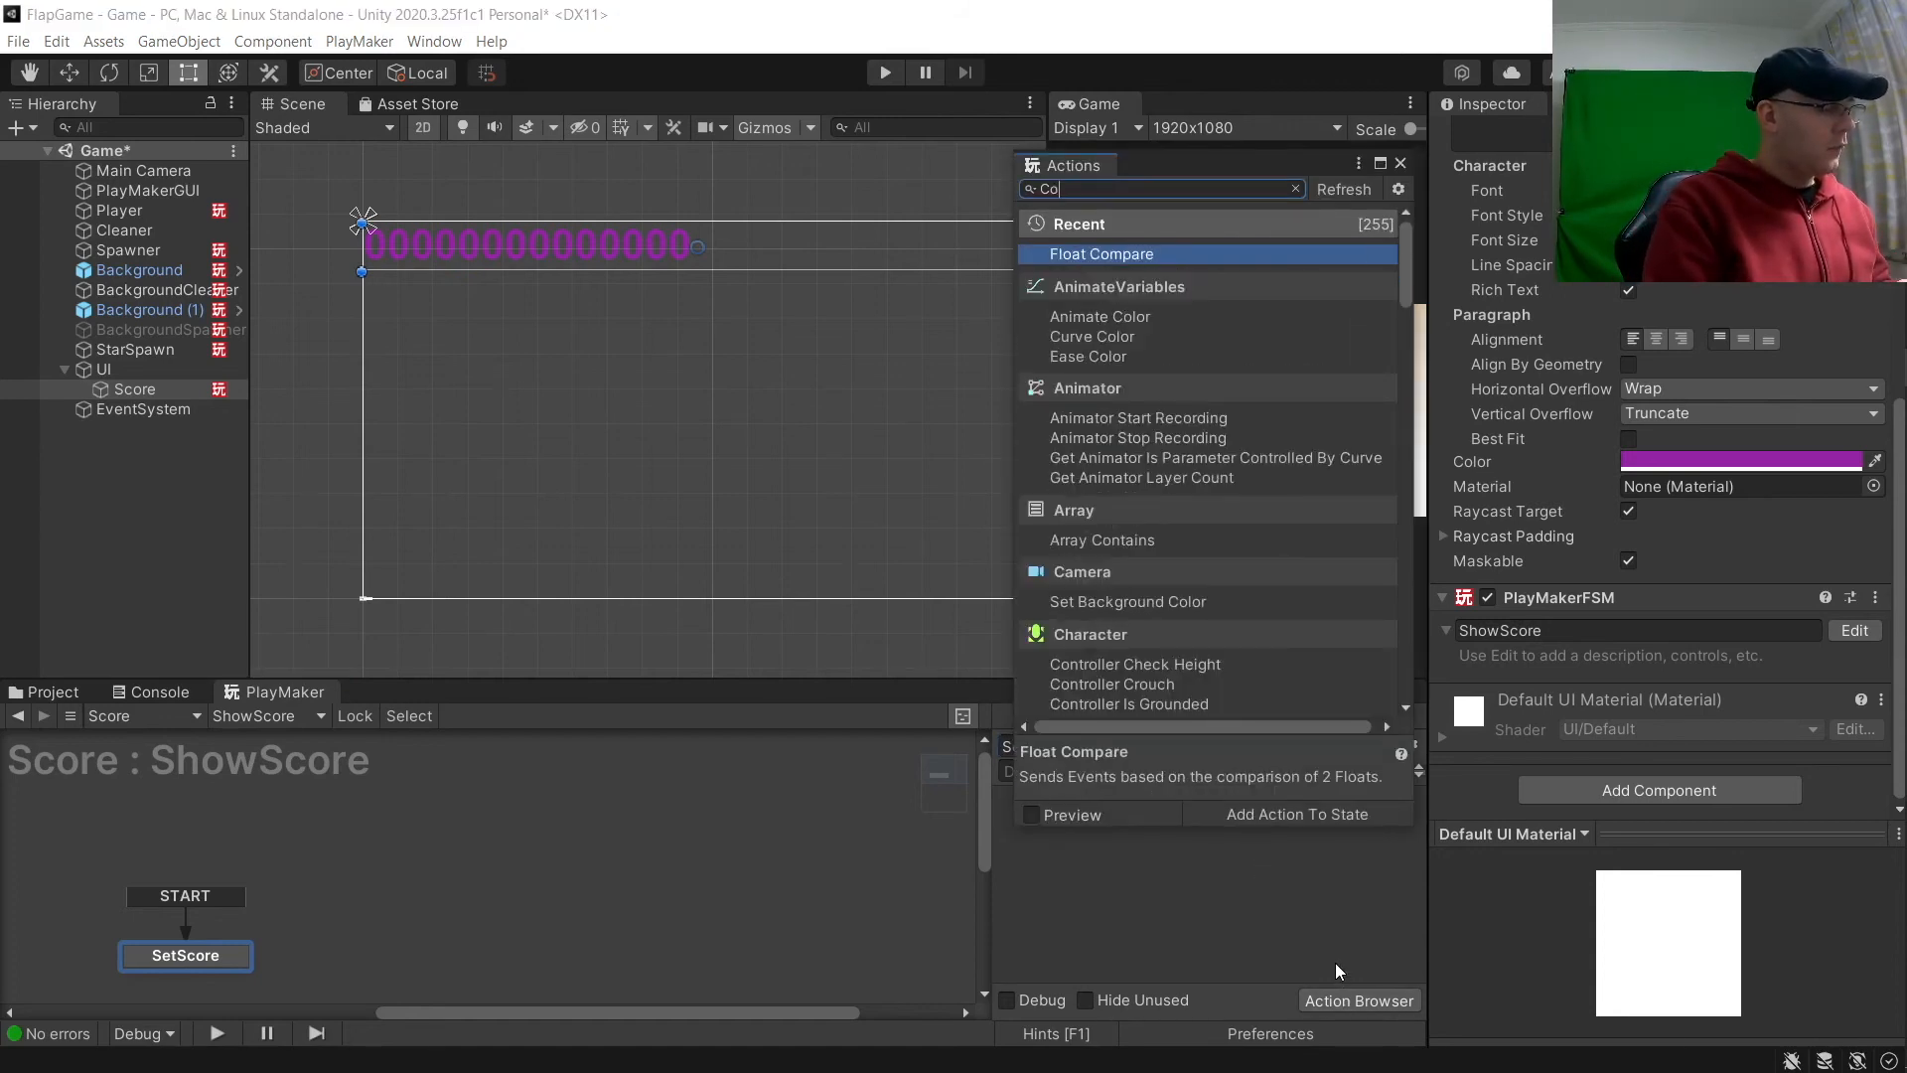
{"action": "type", "text": "nvert float to string"}
{"action": "key", "text": "Return"}
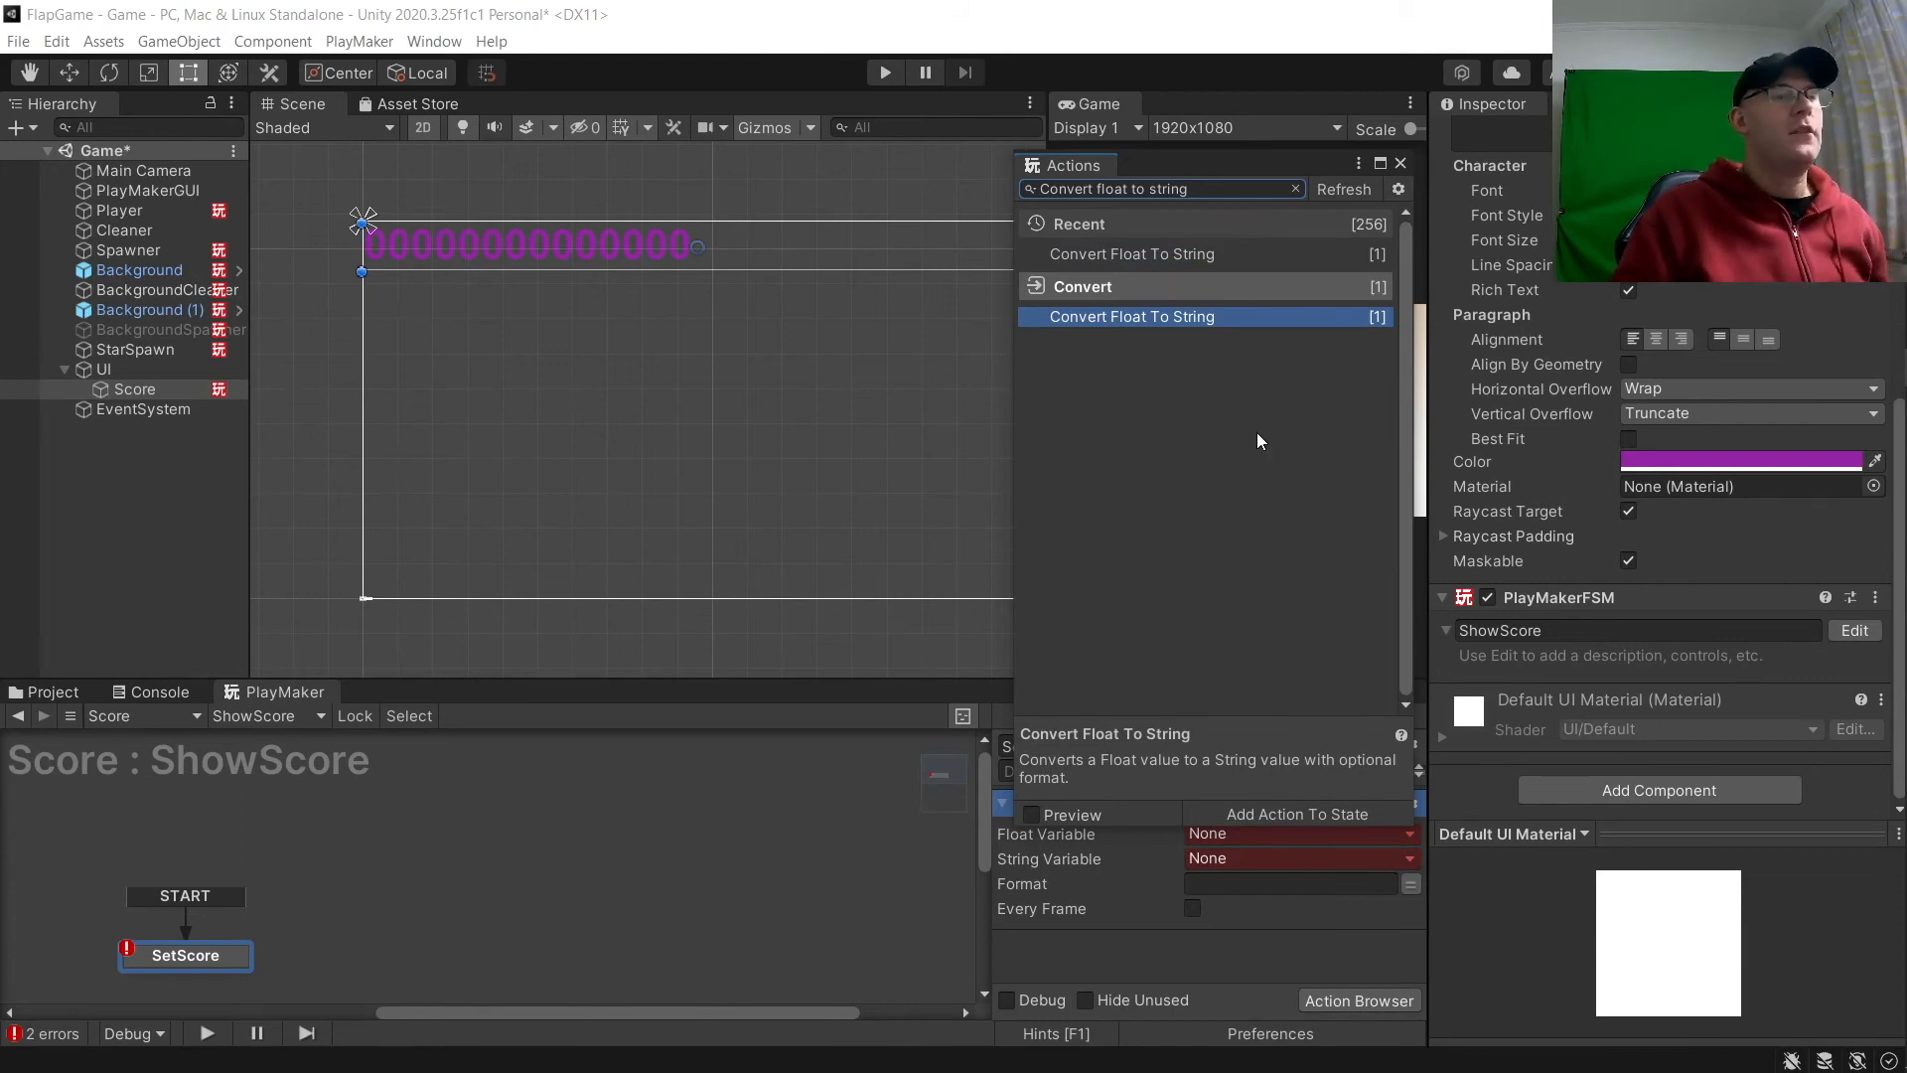
Step: Add a UI Text Set Text action to the SetScore state and order it below Convert Float To String
{"action": "left_click", "coordinate": [1292, 189]}
{"action": "type", "text": "Ui "}
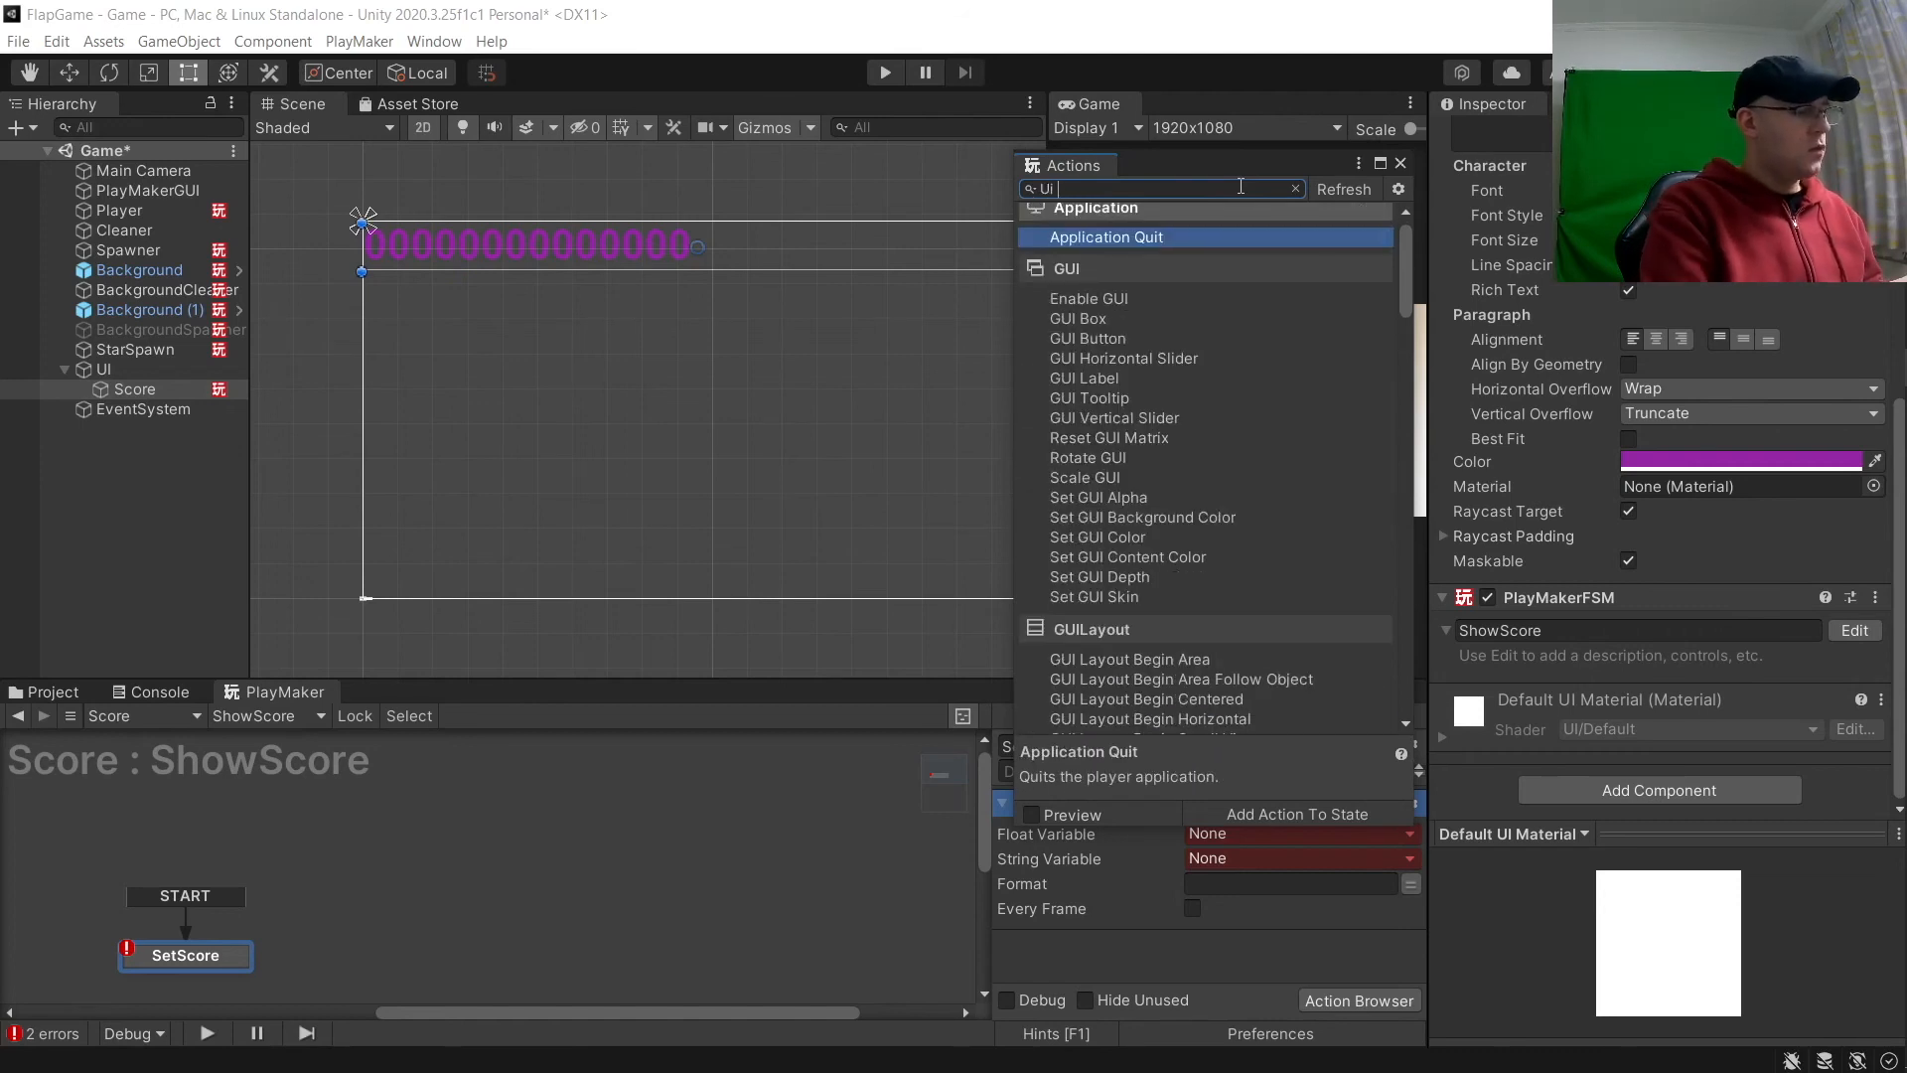
{"action": "type", "text": "text set"}
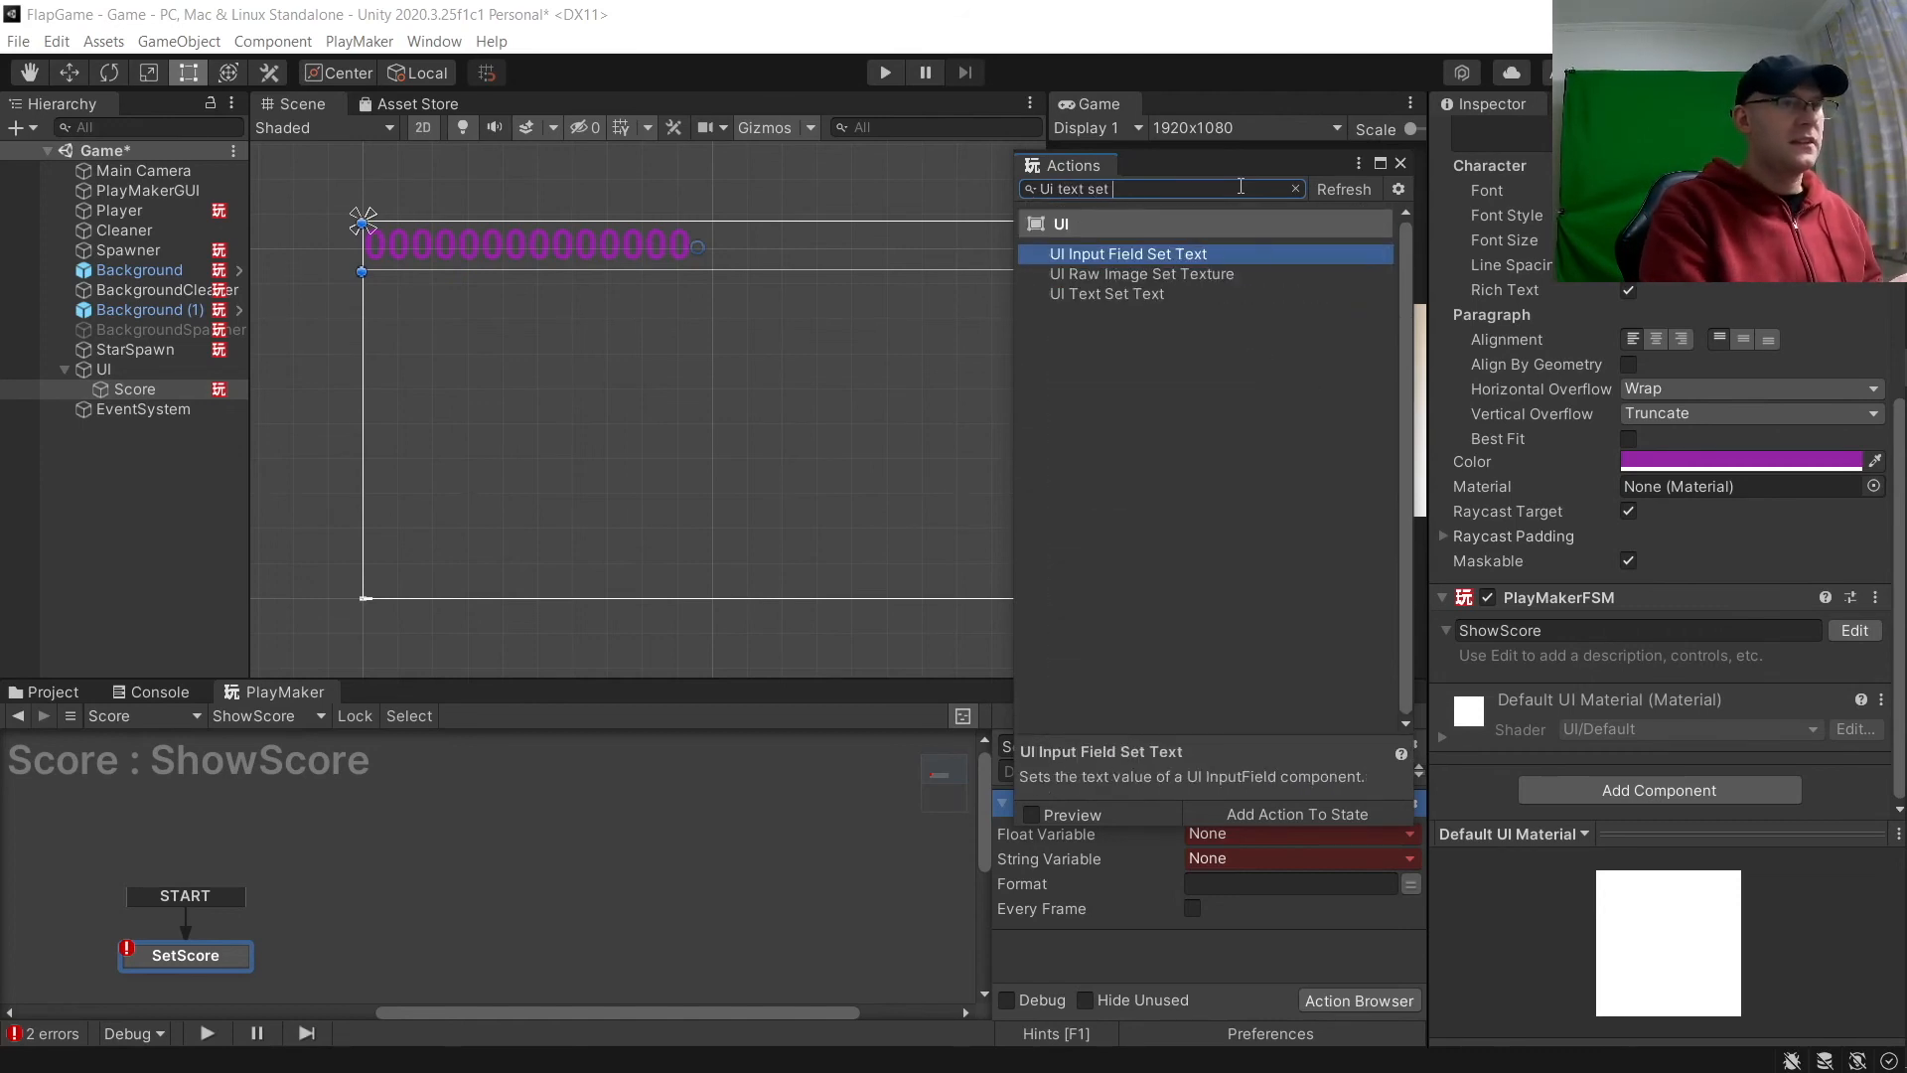
{"action": "double_click", "coordinate": [1126, 293]}
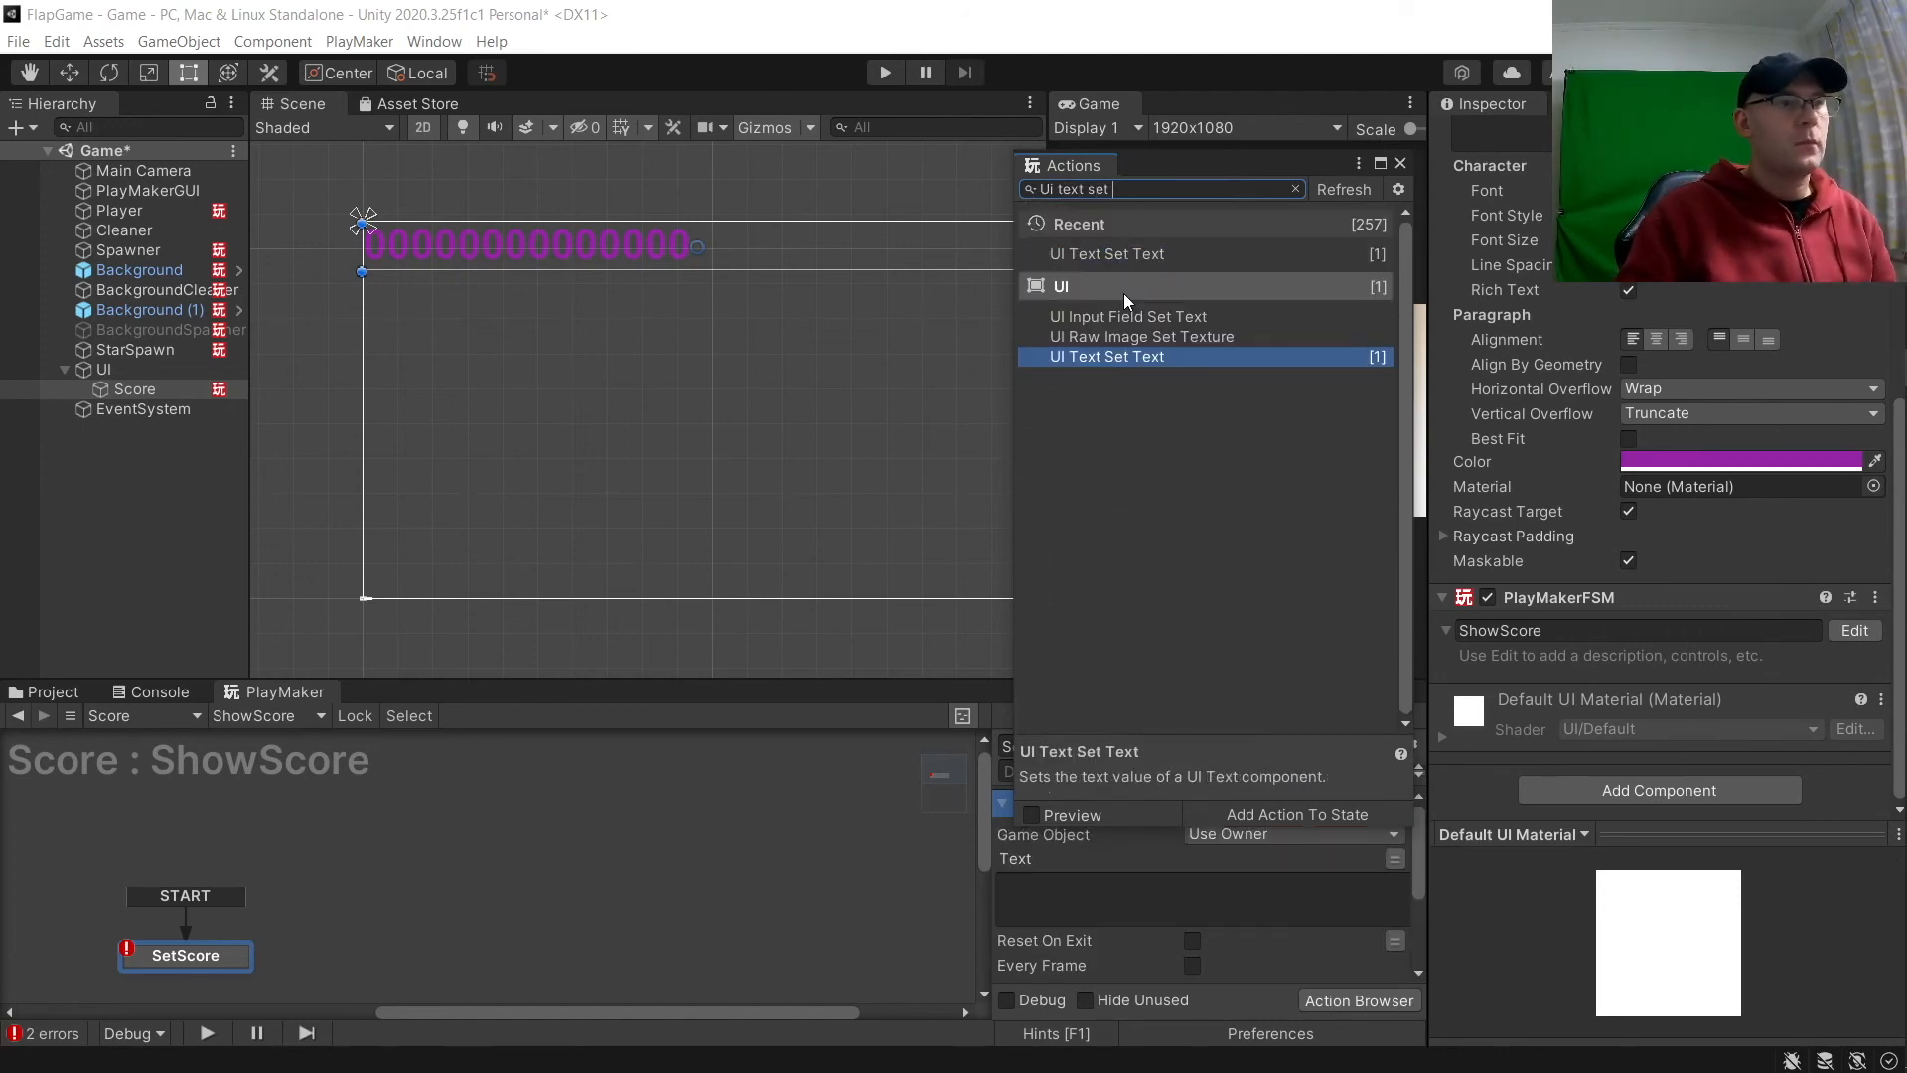
{"action": "left_click", "coordinate": [1401, 161]}
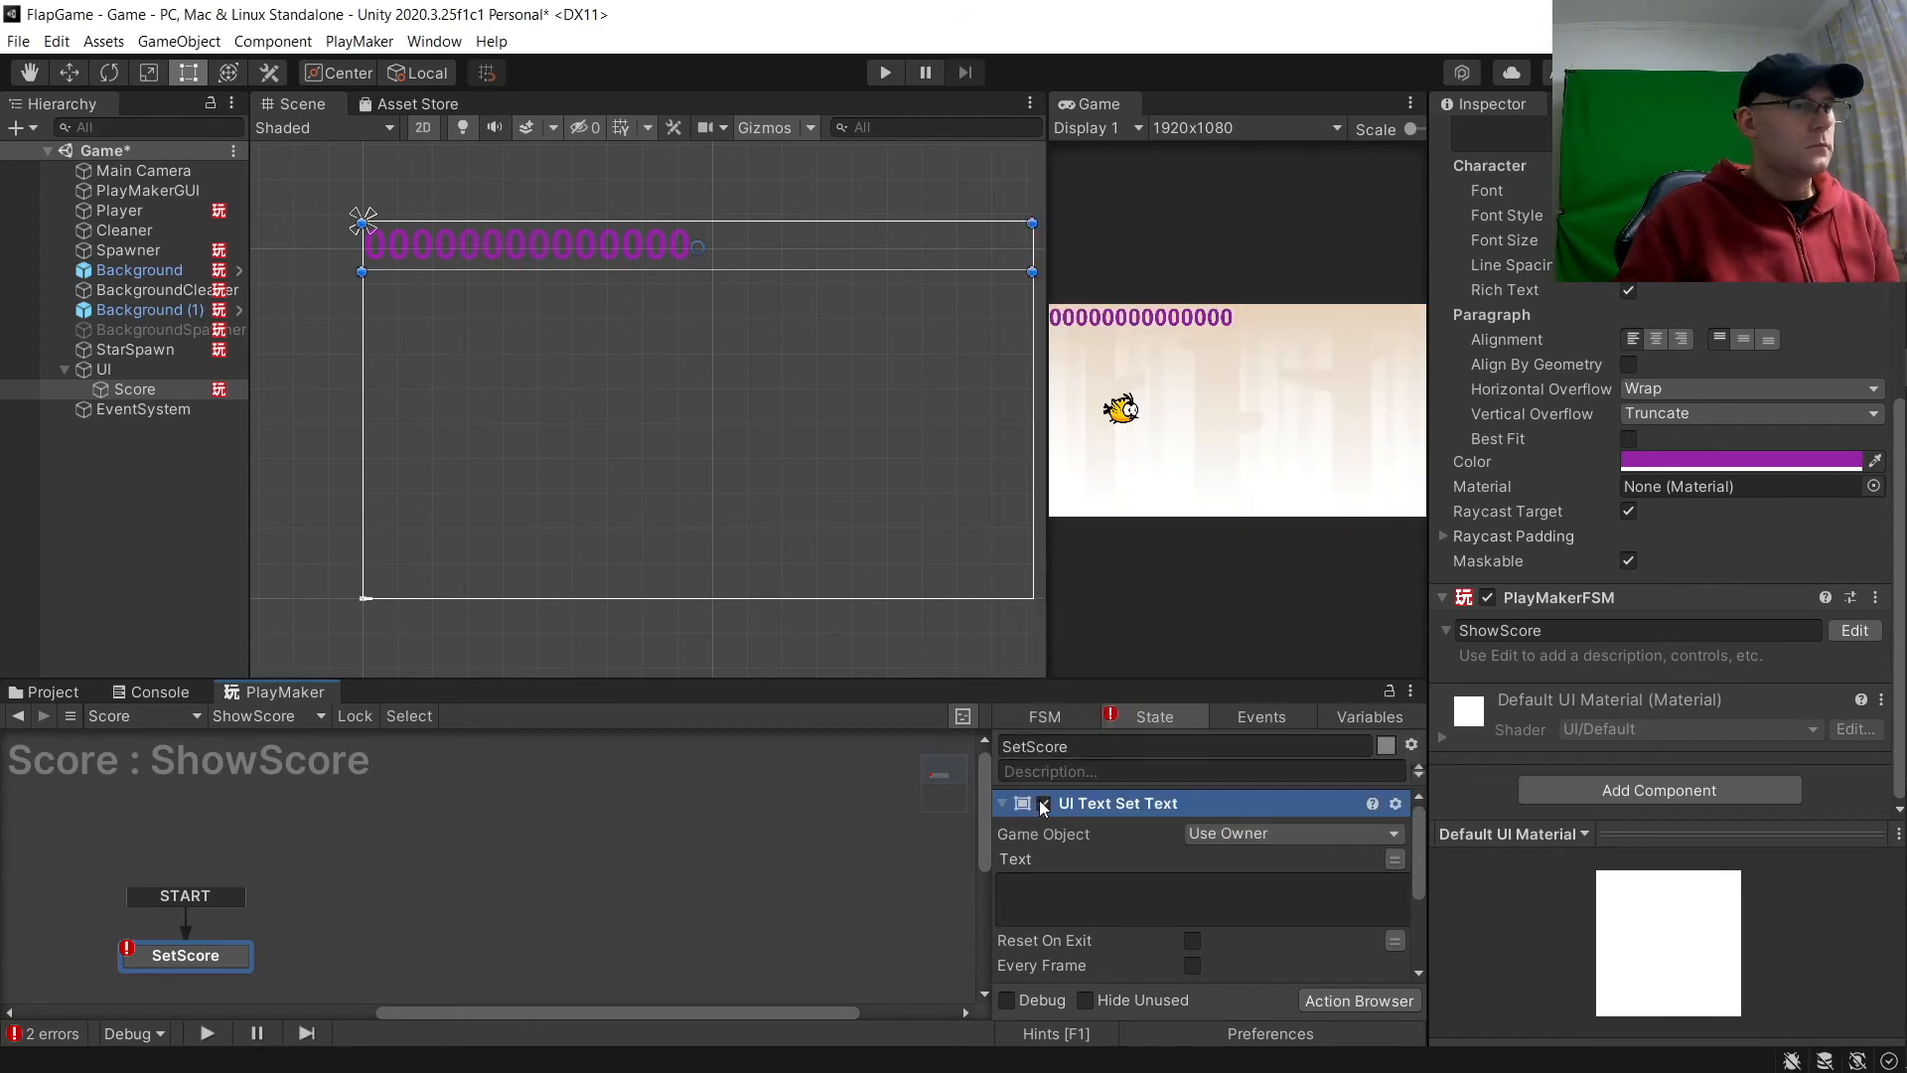
{"action": "left_click", "coordinate": [1001, 802]}
{"action": "left_click_drag", "start_coordinate": [1100, 825], "coordinate": [1101, 795]}
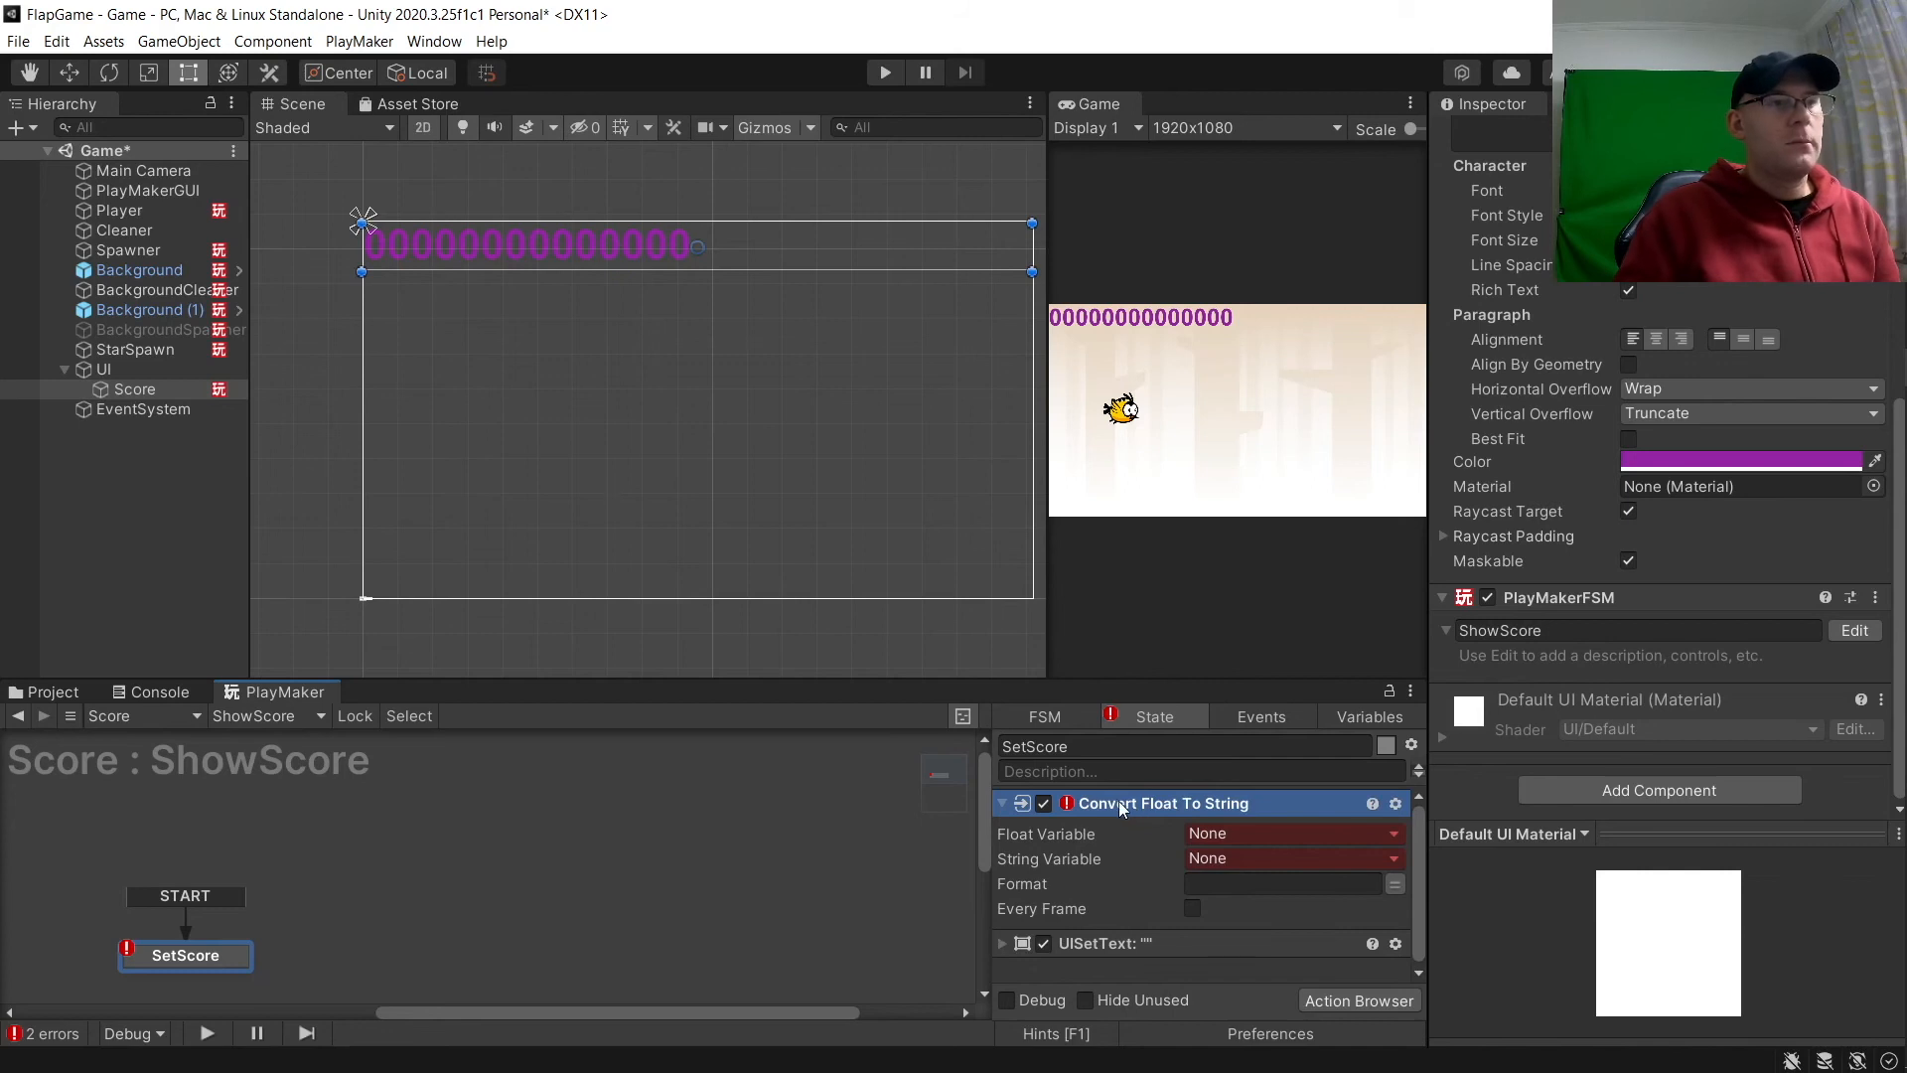
Step: Set the Float Variable of Convert Float To String to the global variable Score
{"action": "left_click", "coordinate": [1242, 835]}
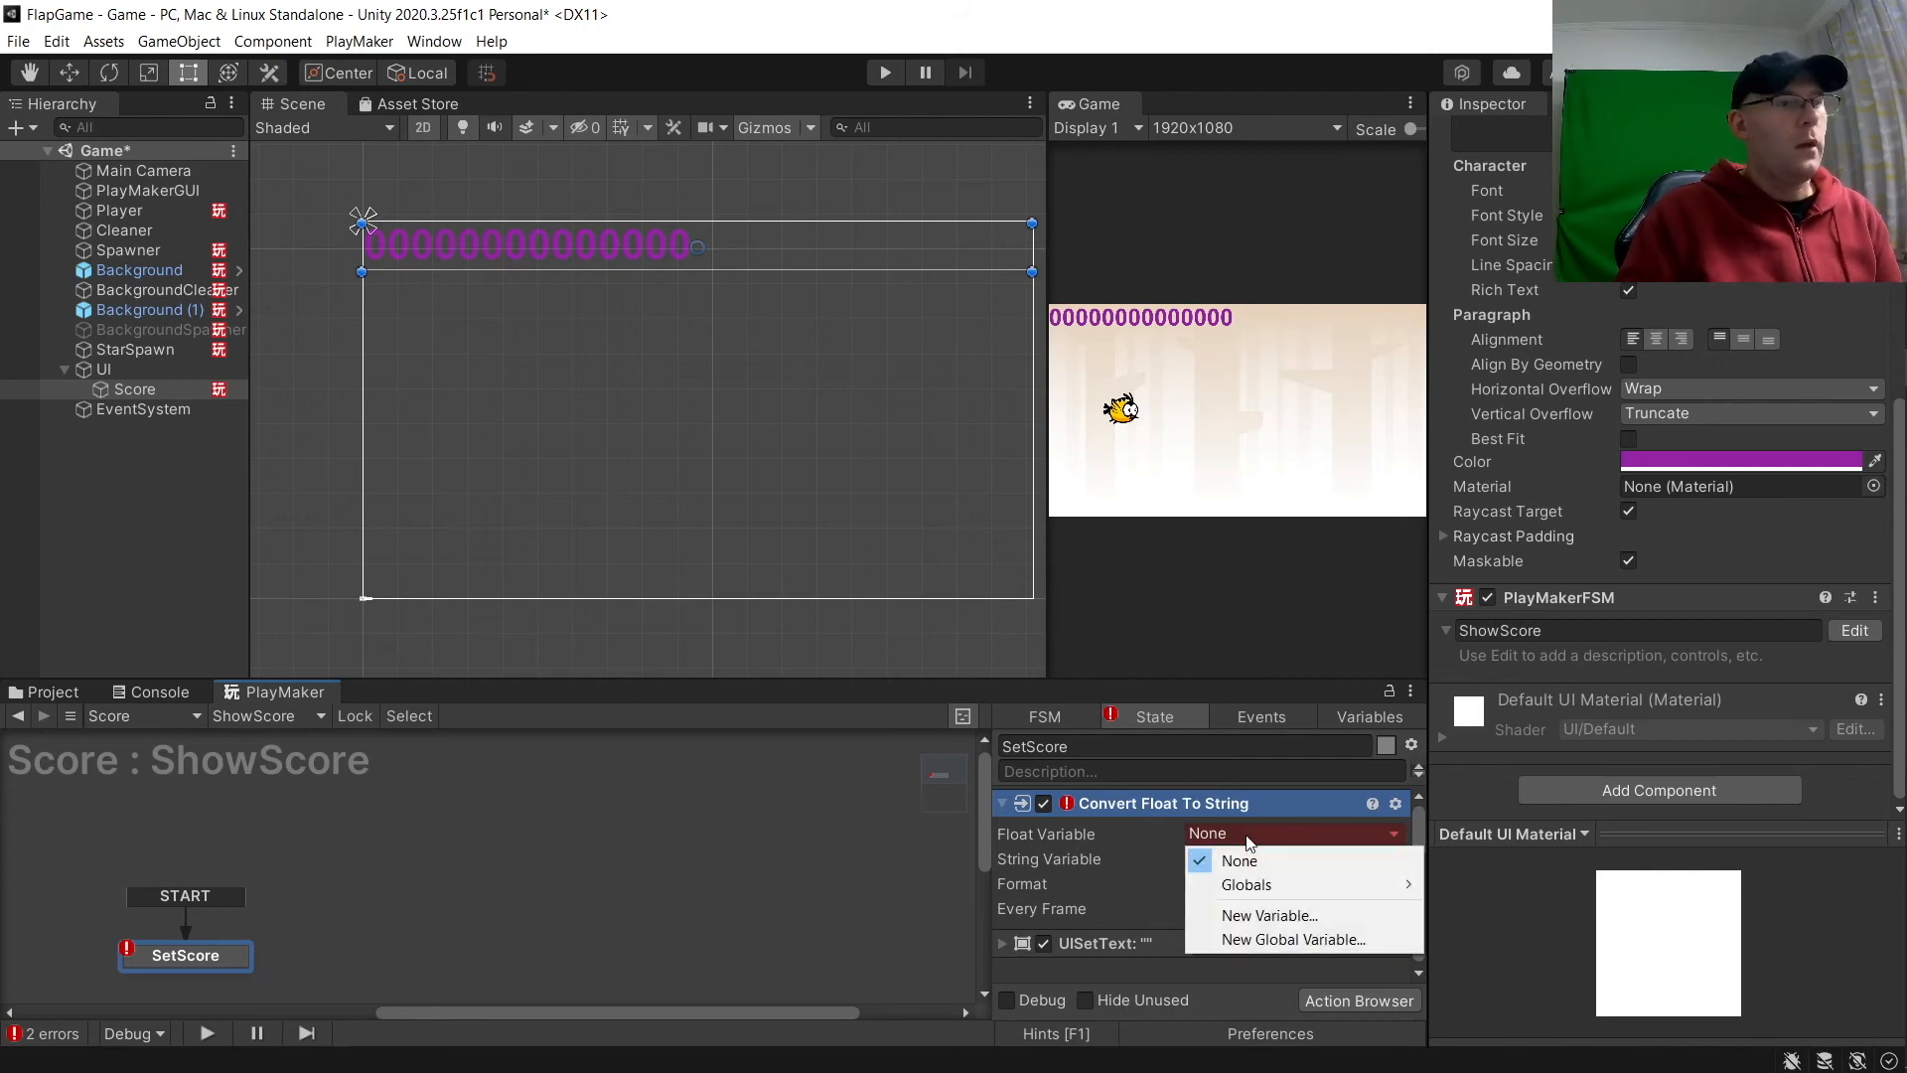
{"action": "mouse_move", "coordinate": [1273, 888]}
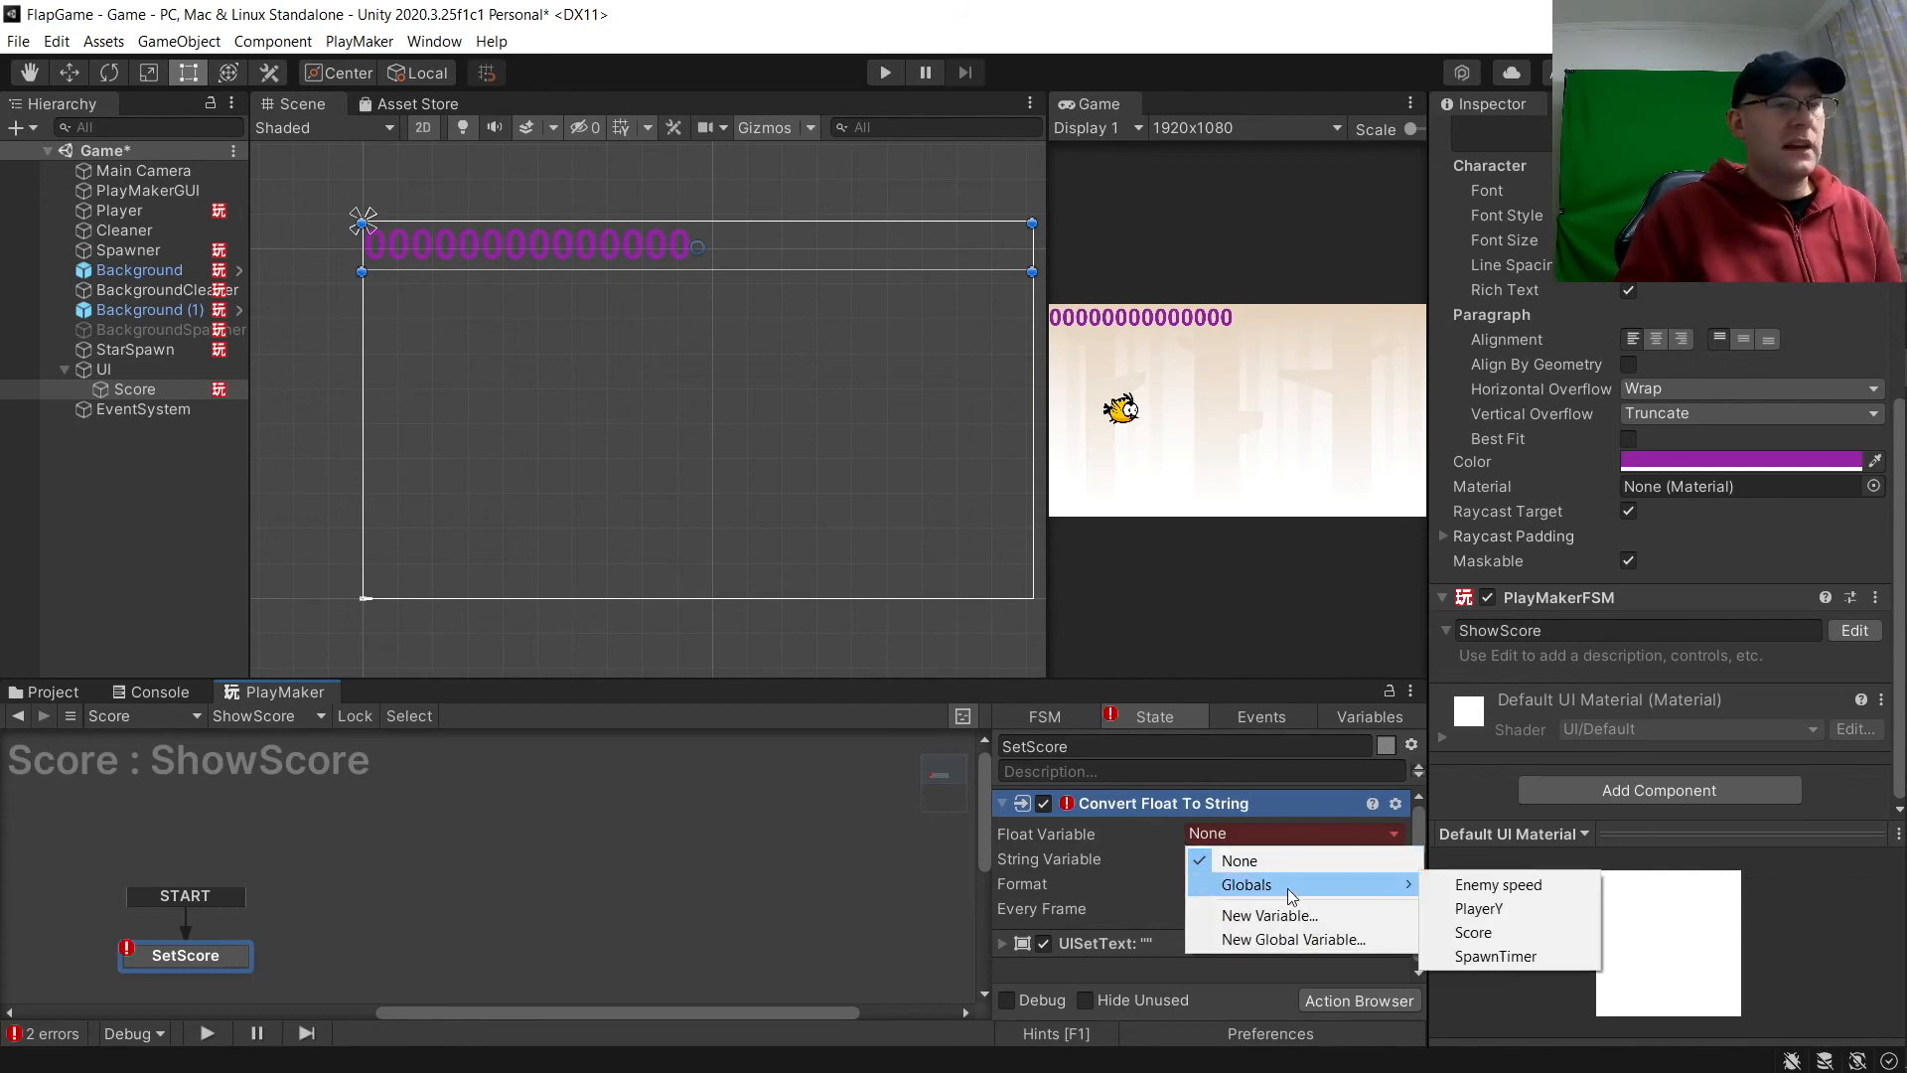
{"action": "left_click", "coordinate": [1480, 934]}
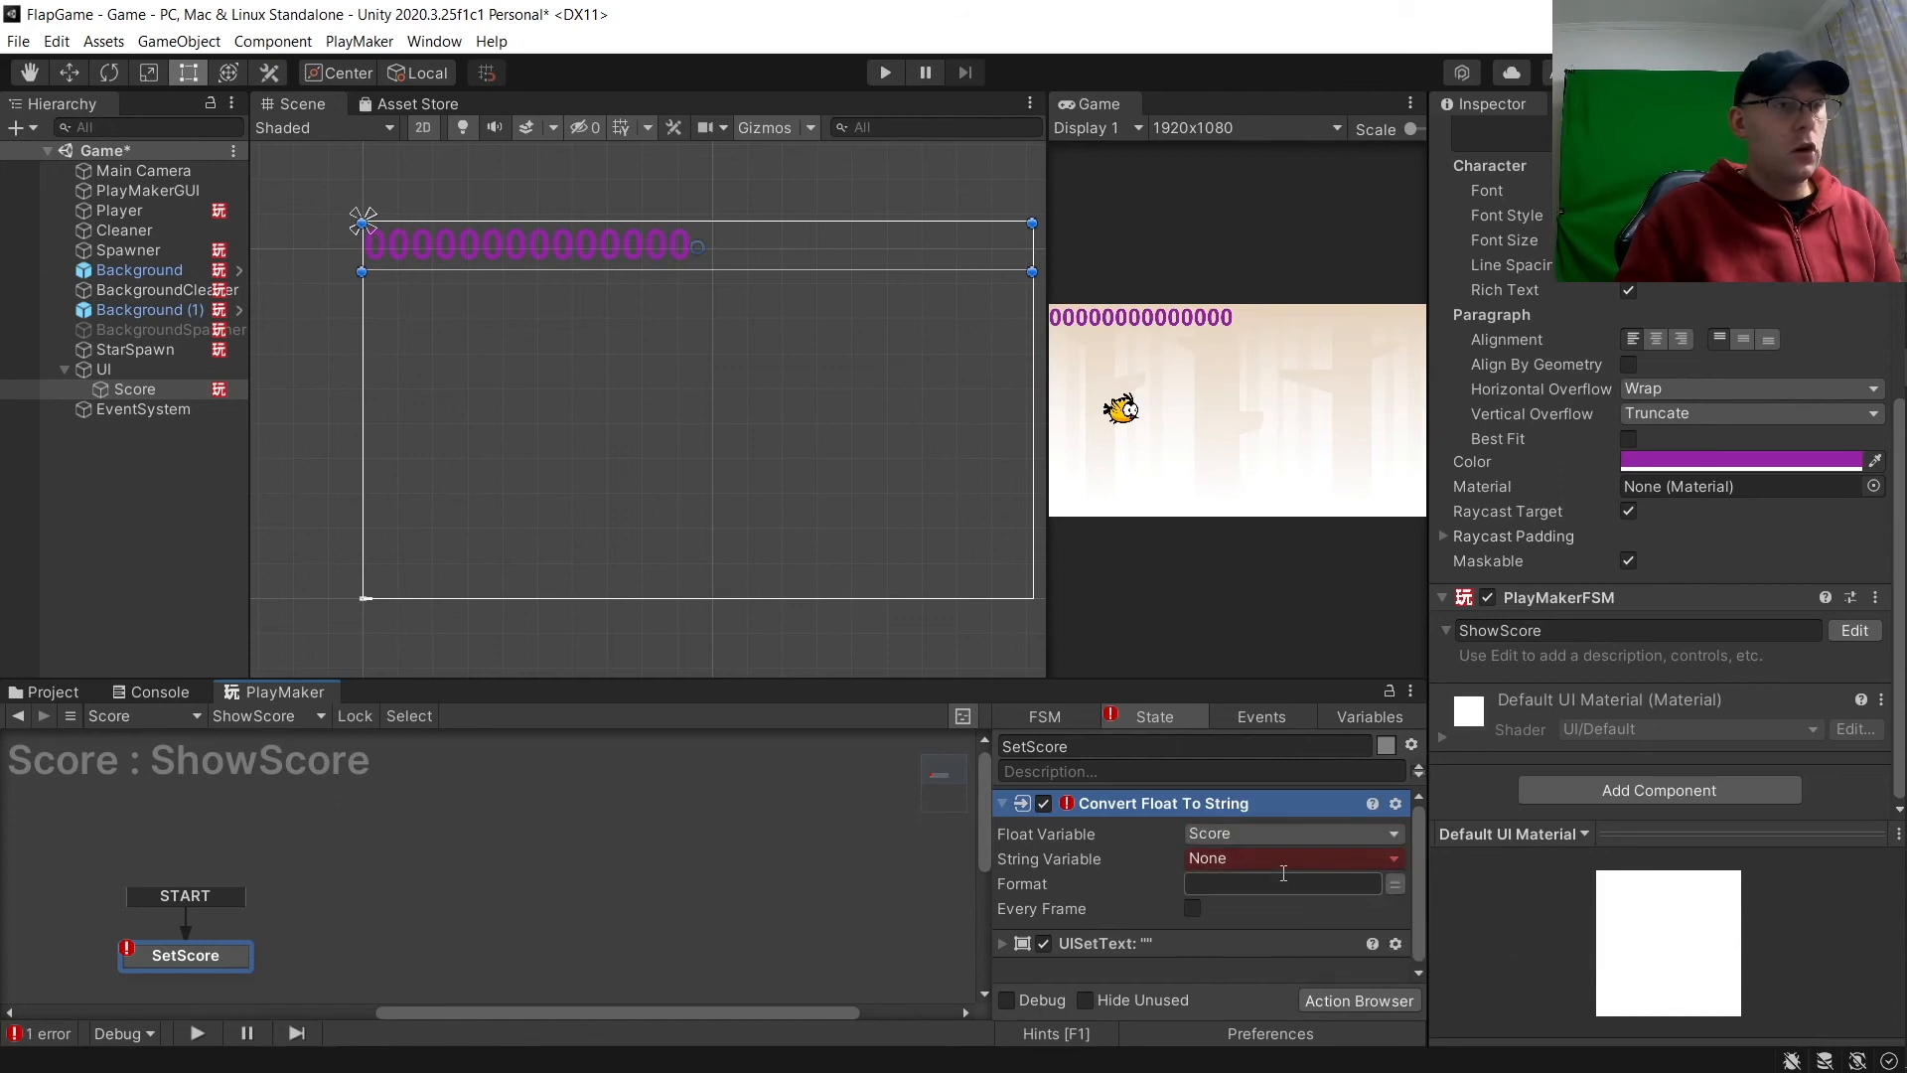
Step: Store the converted string in a new global variable named Score_Sting, updated every frame with the format 0
{"action": "left_click", "coordinate": [1281, 859]}
{"action": "left_click", "coordinate": [1284, 937]}
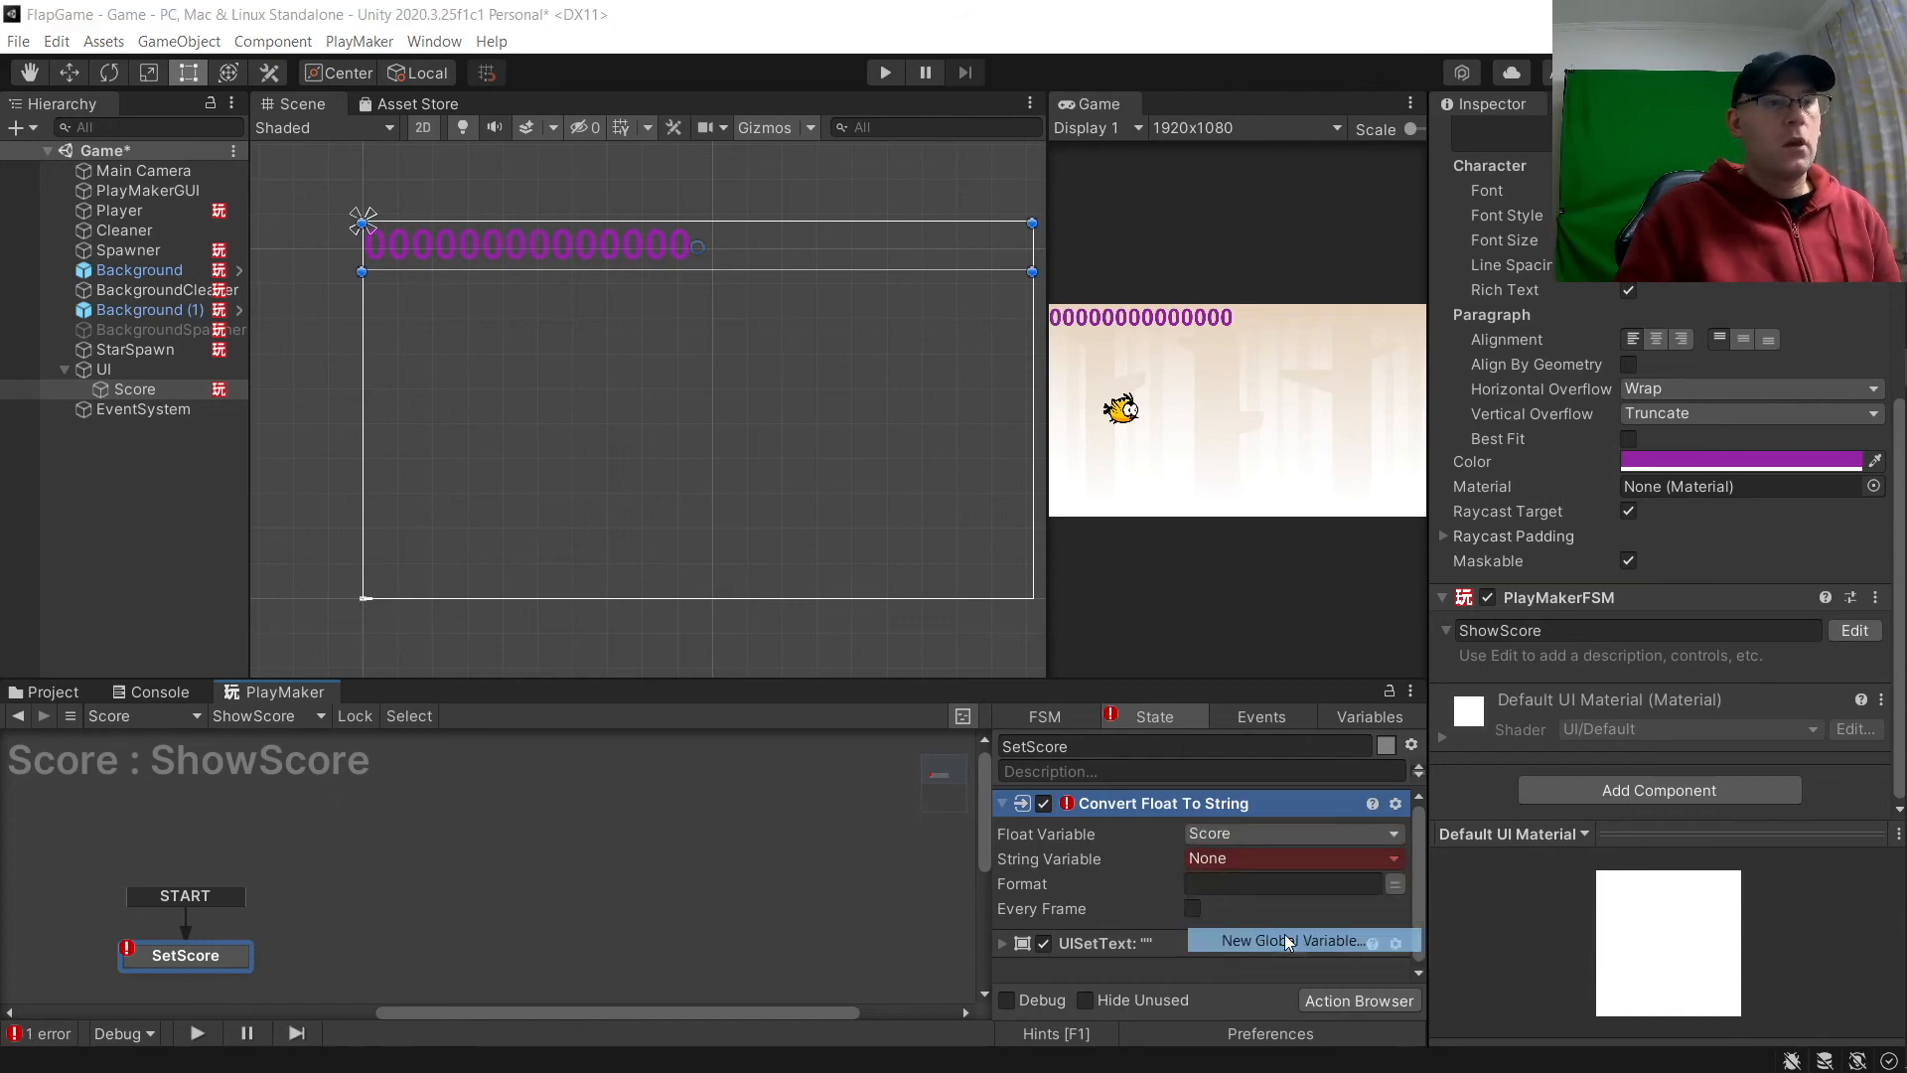
{"action": "type", "text": "Score_Sting"}
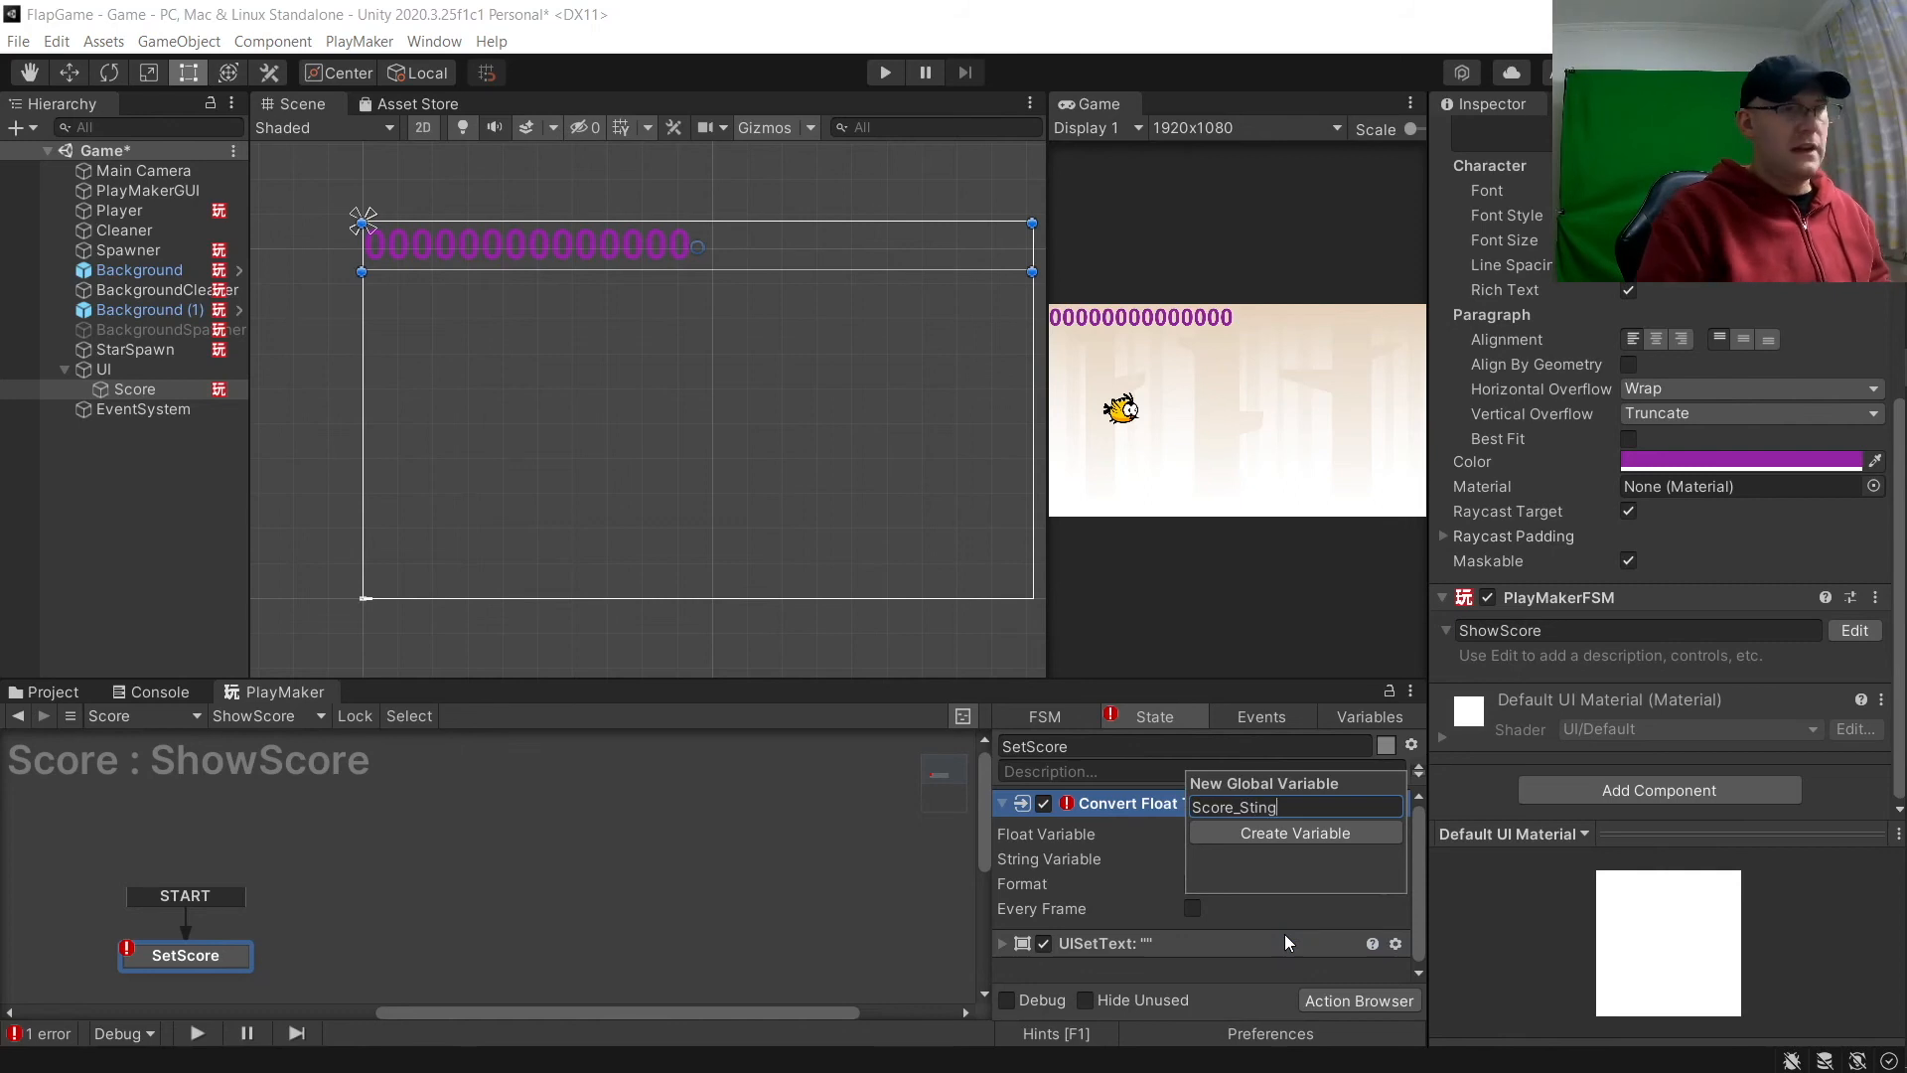
{"action": "key", "text": "Return"}
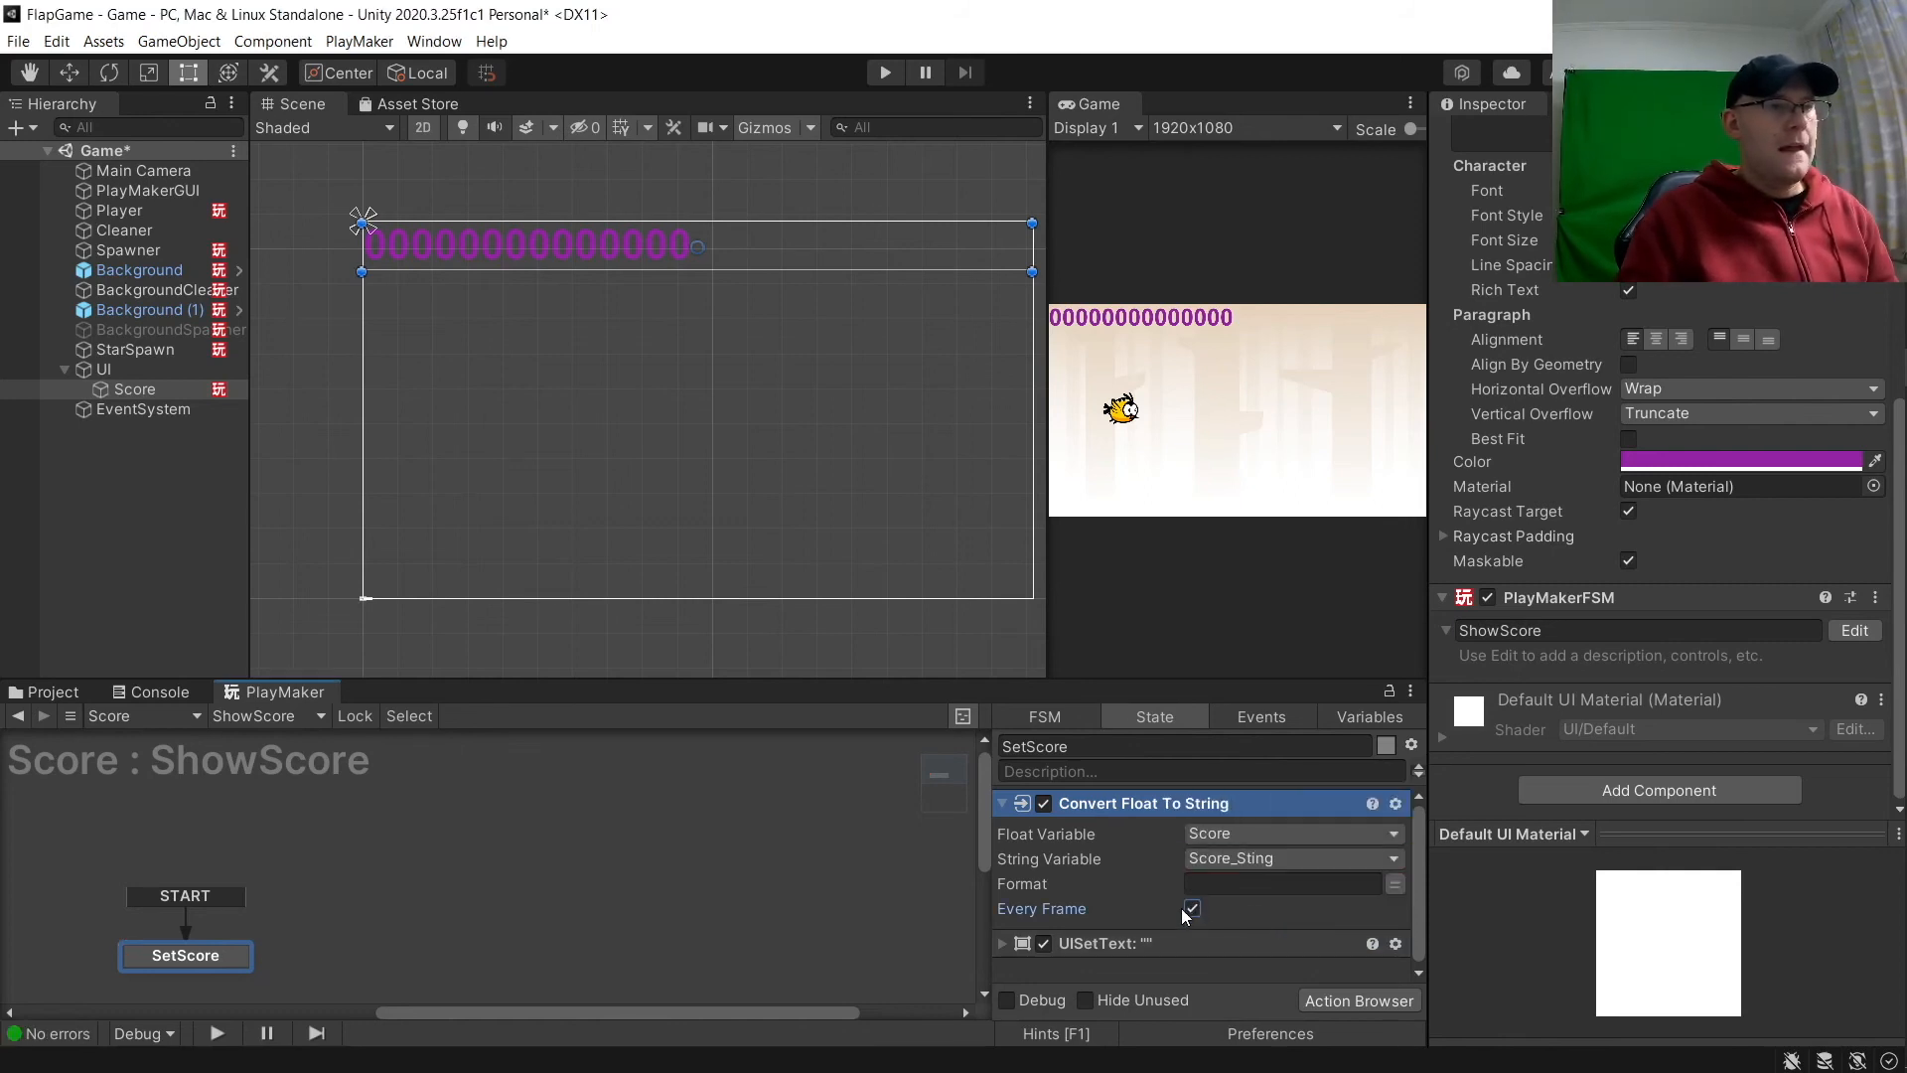
{"action": "left_click", "coordinate": [1281, 882]}
{"action": "type", "text": "0"}
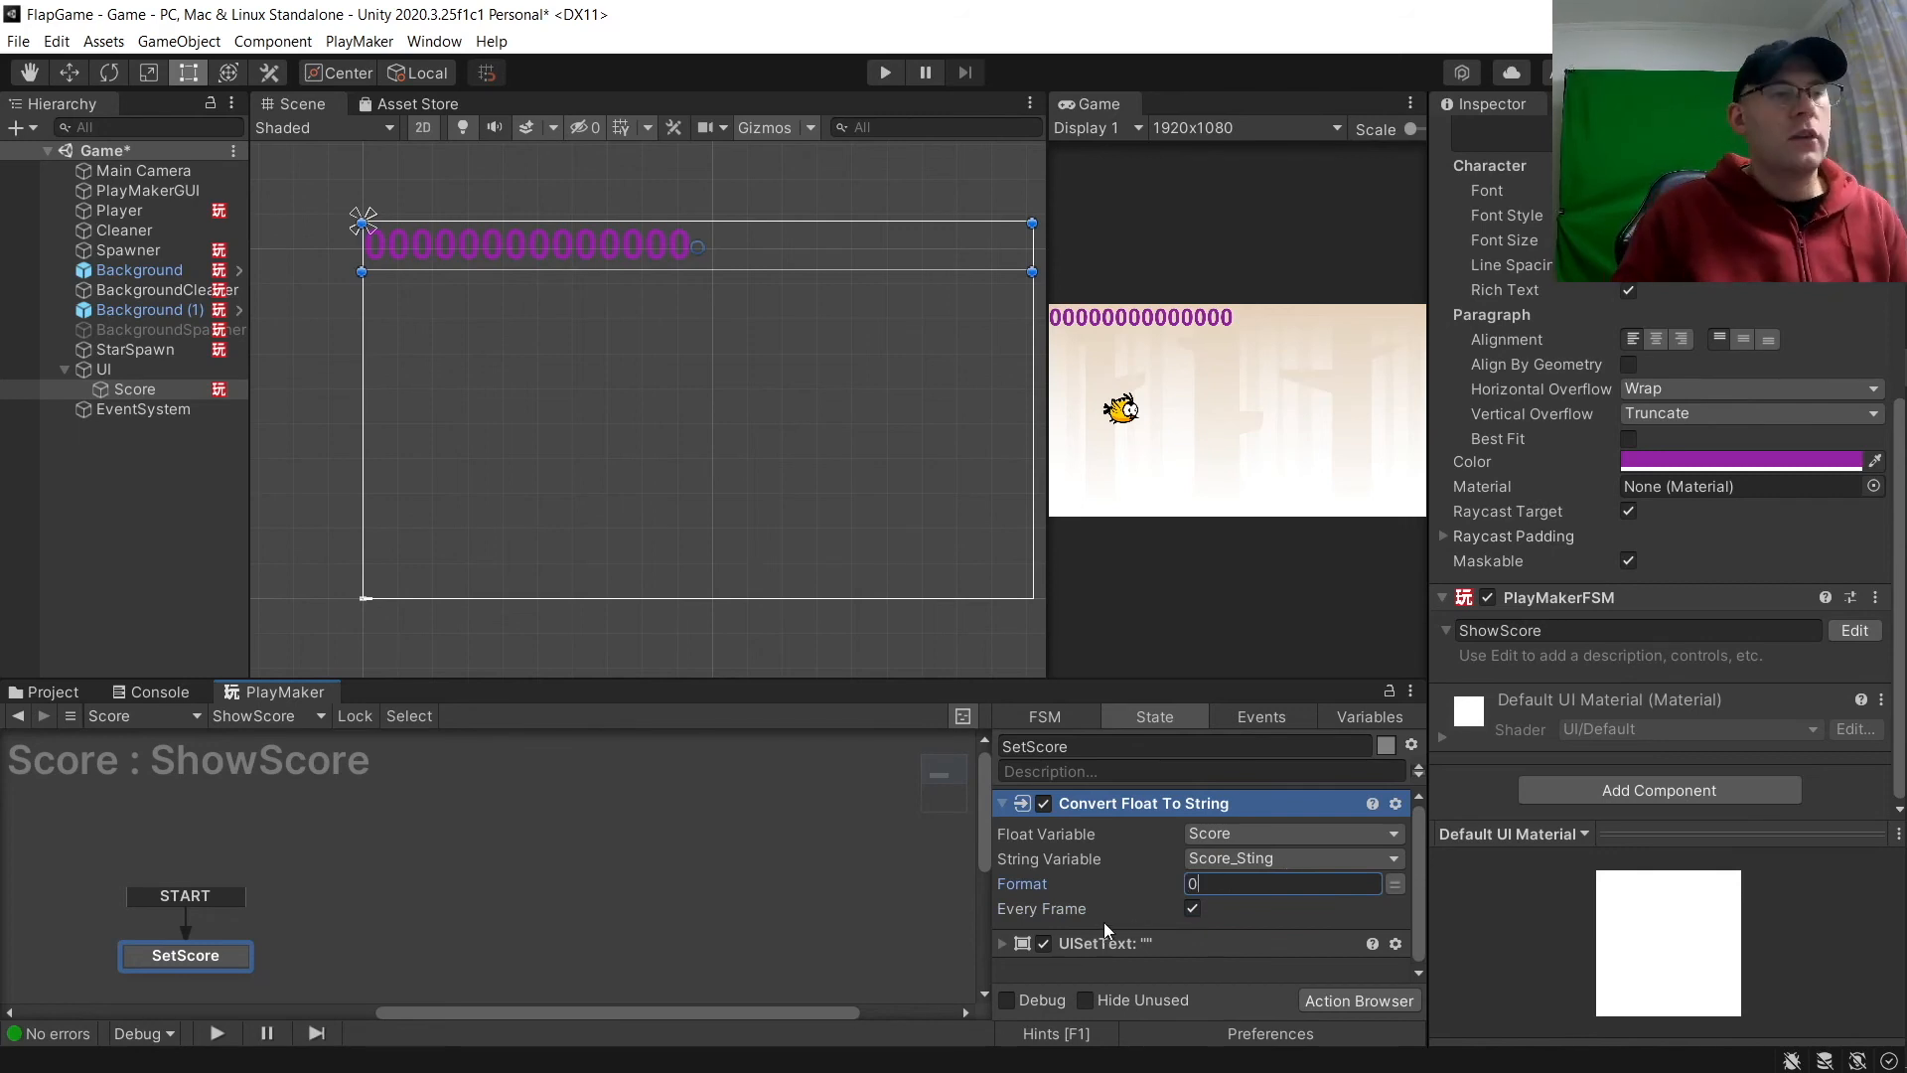
Step: Set the Text of UI Text Set Text to the global variable Score_Sting and make it update every frame
{"action": "left_click", "coordinate": [1000, 803]}
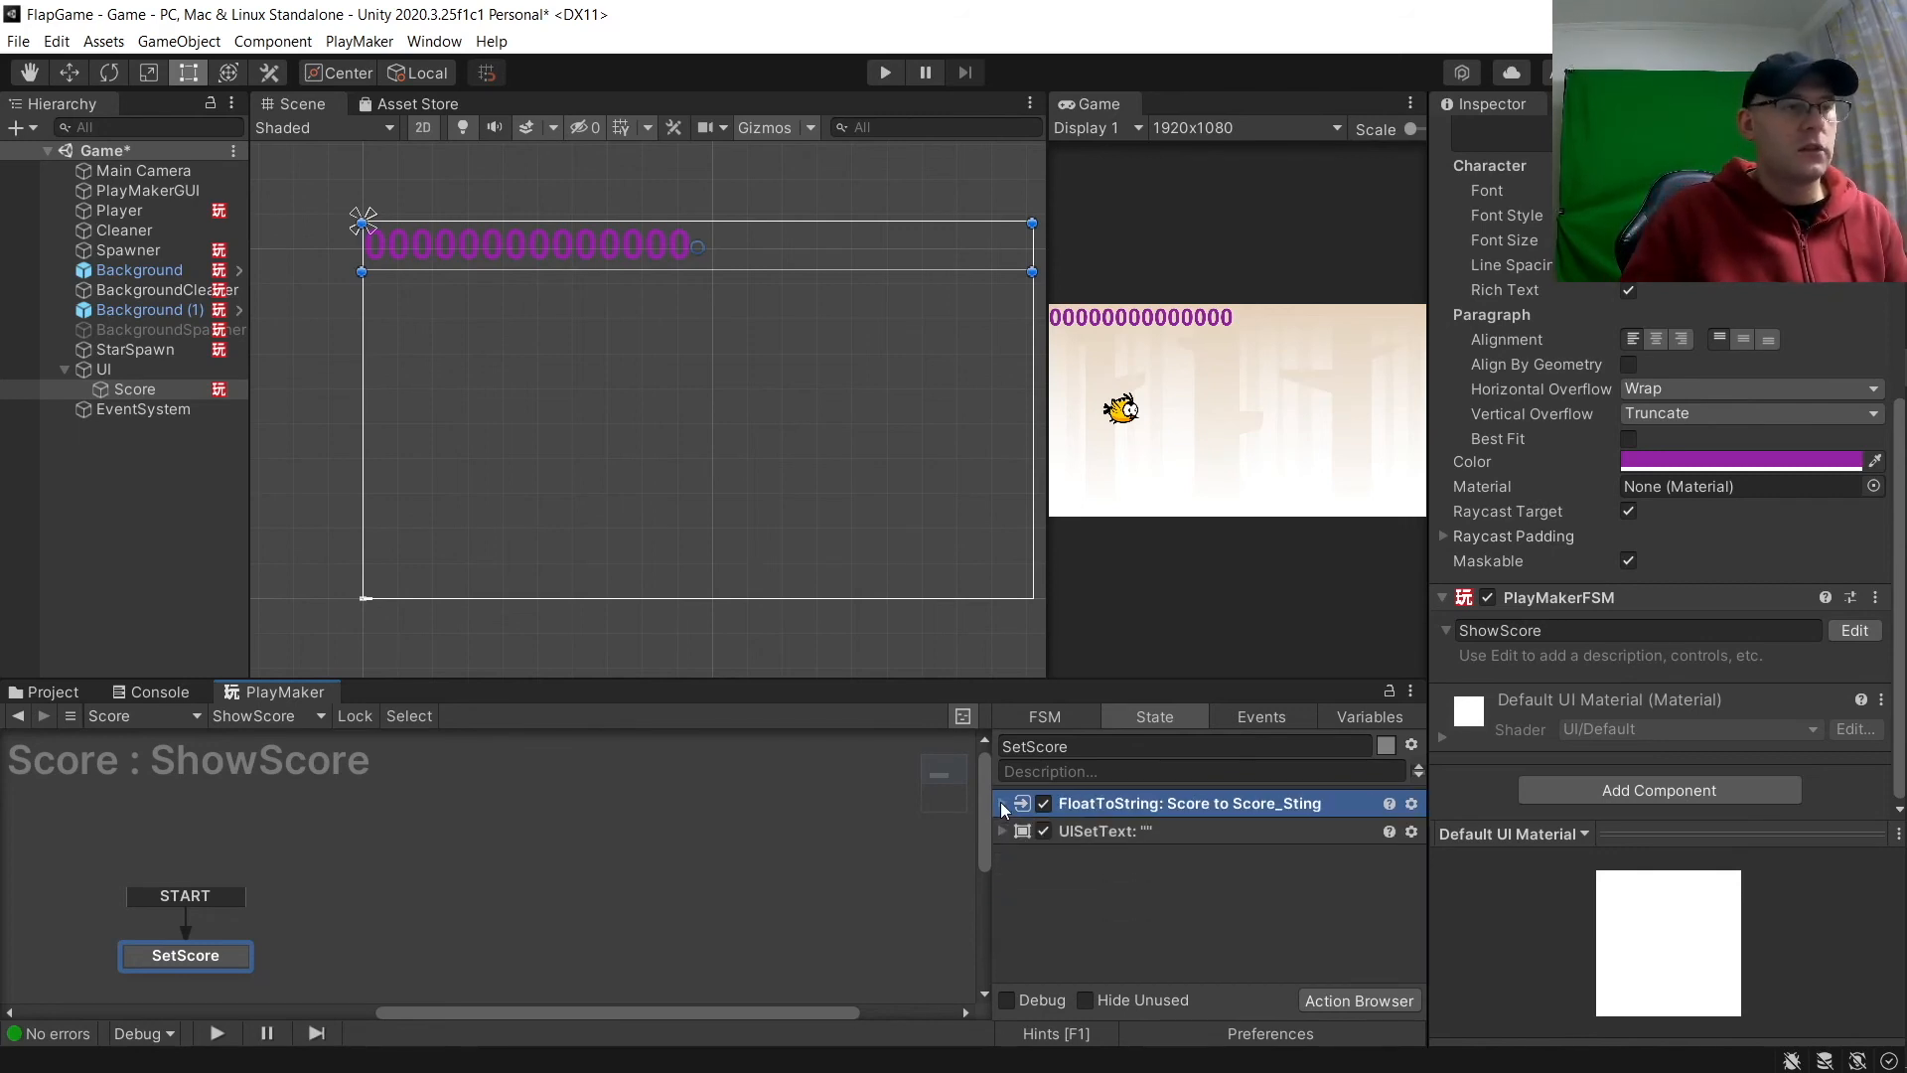
{"action": "left_click", "coordinate": [1003, 829]}
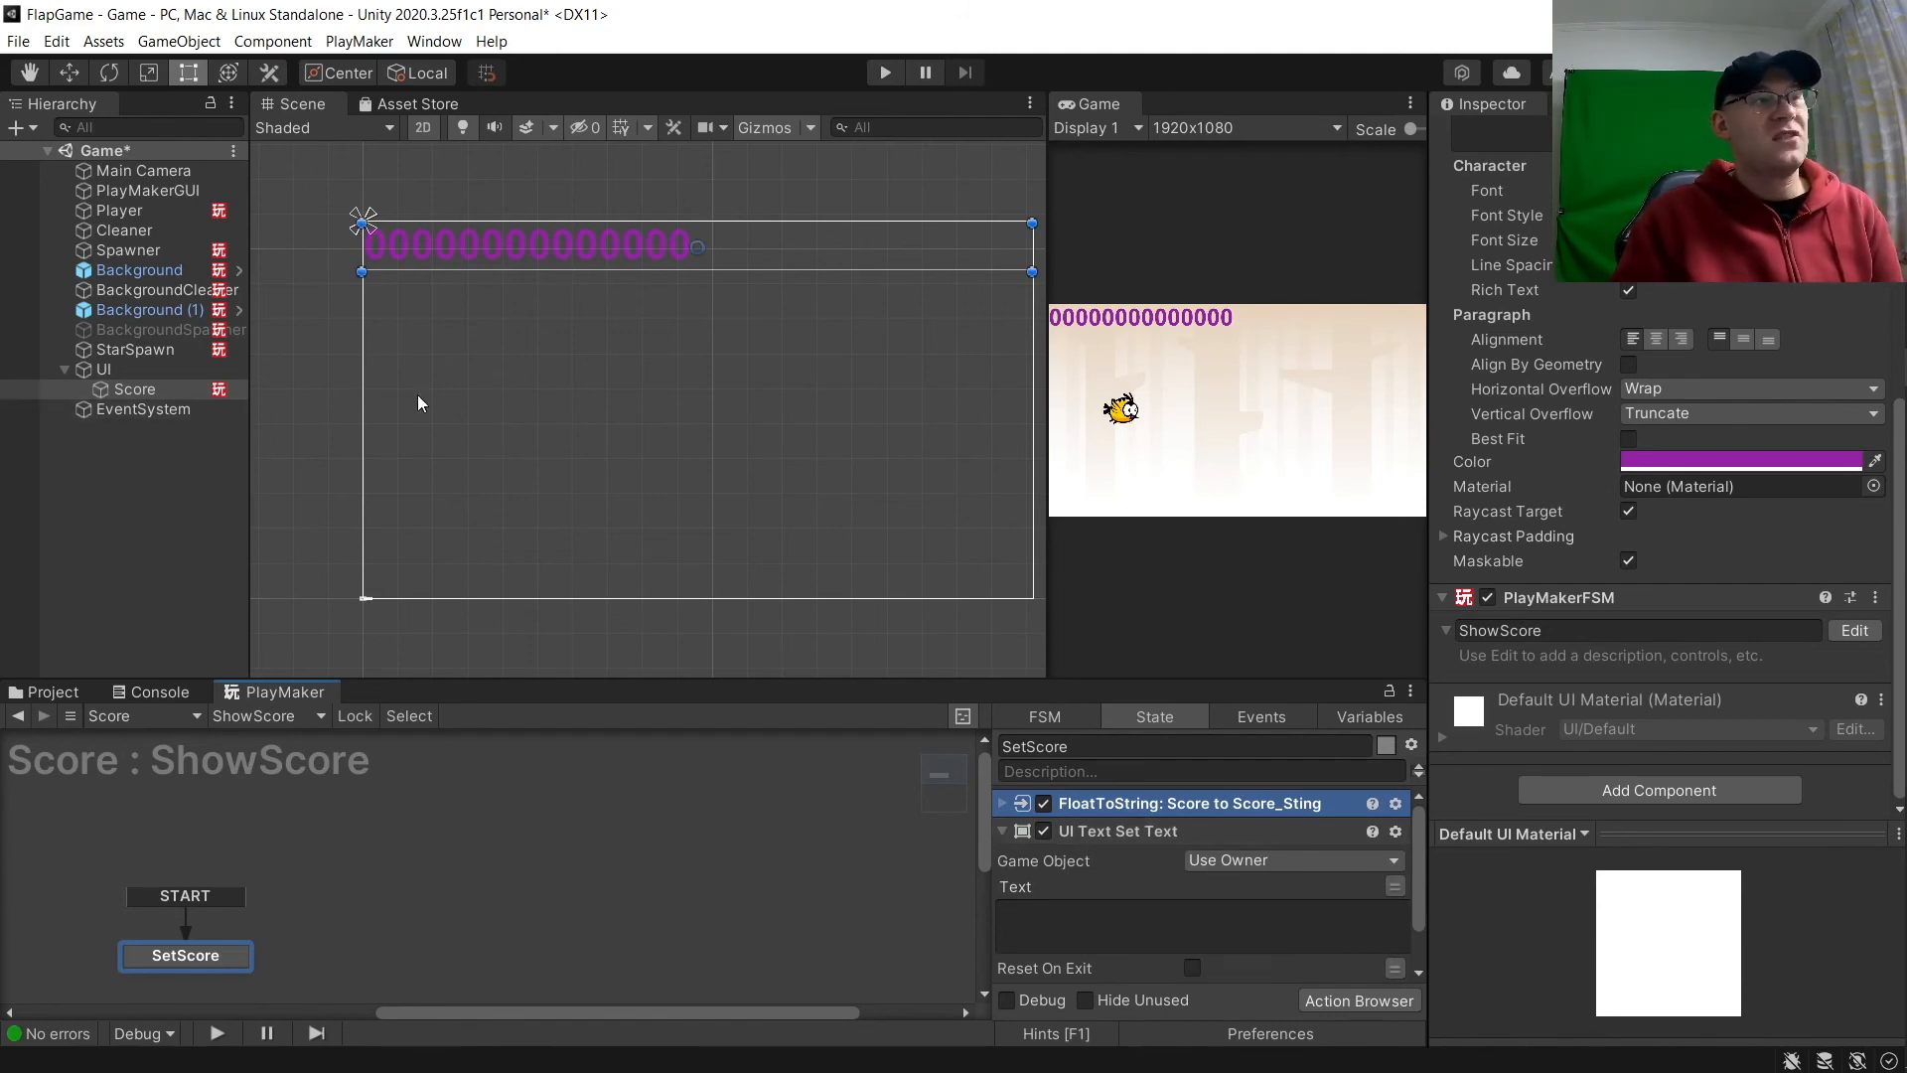
{"action": "left_click", "coordinate": [1403, 890]}
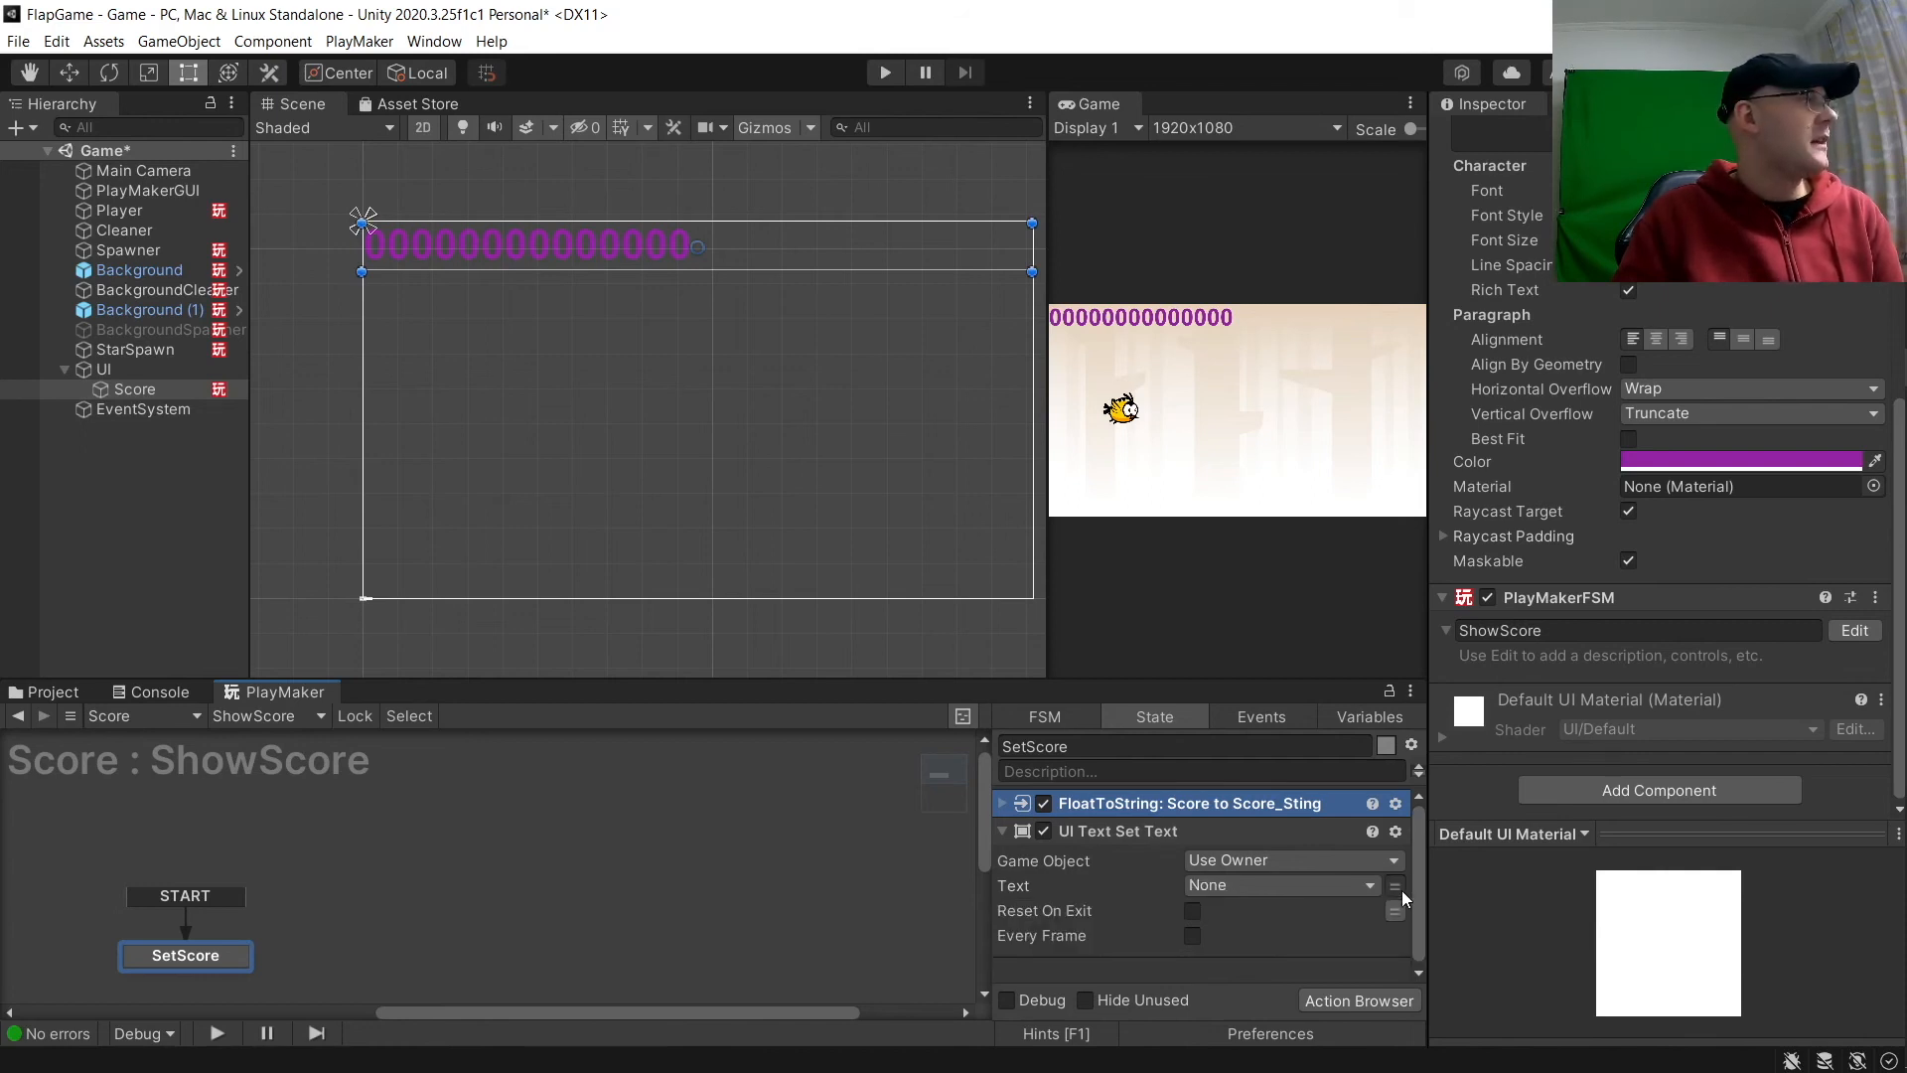
{"action": "left_click", "coordinate": [1320, 884]}
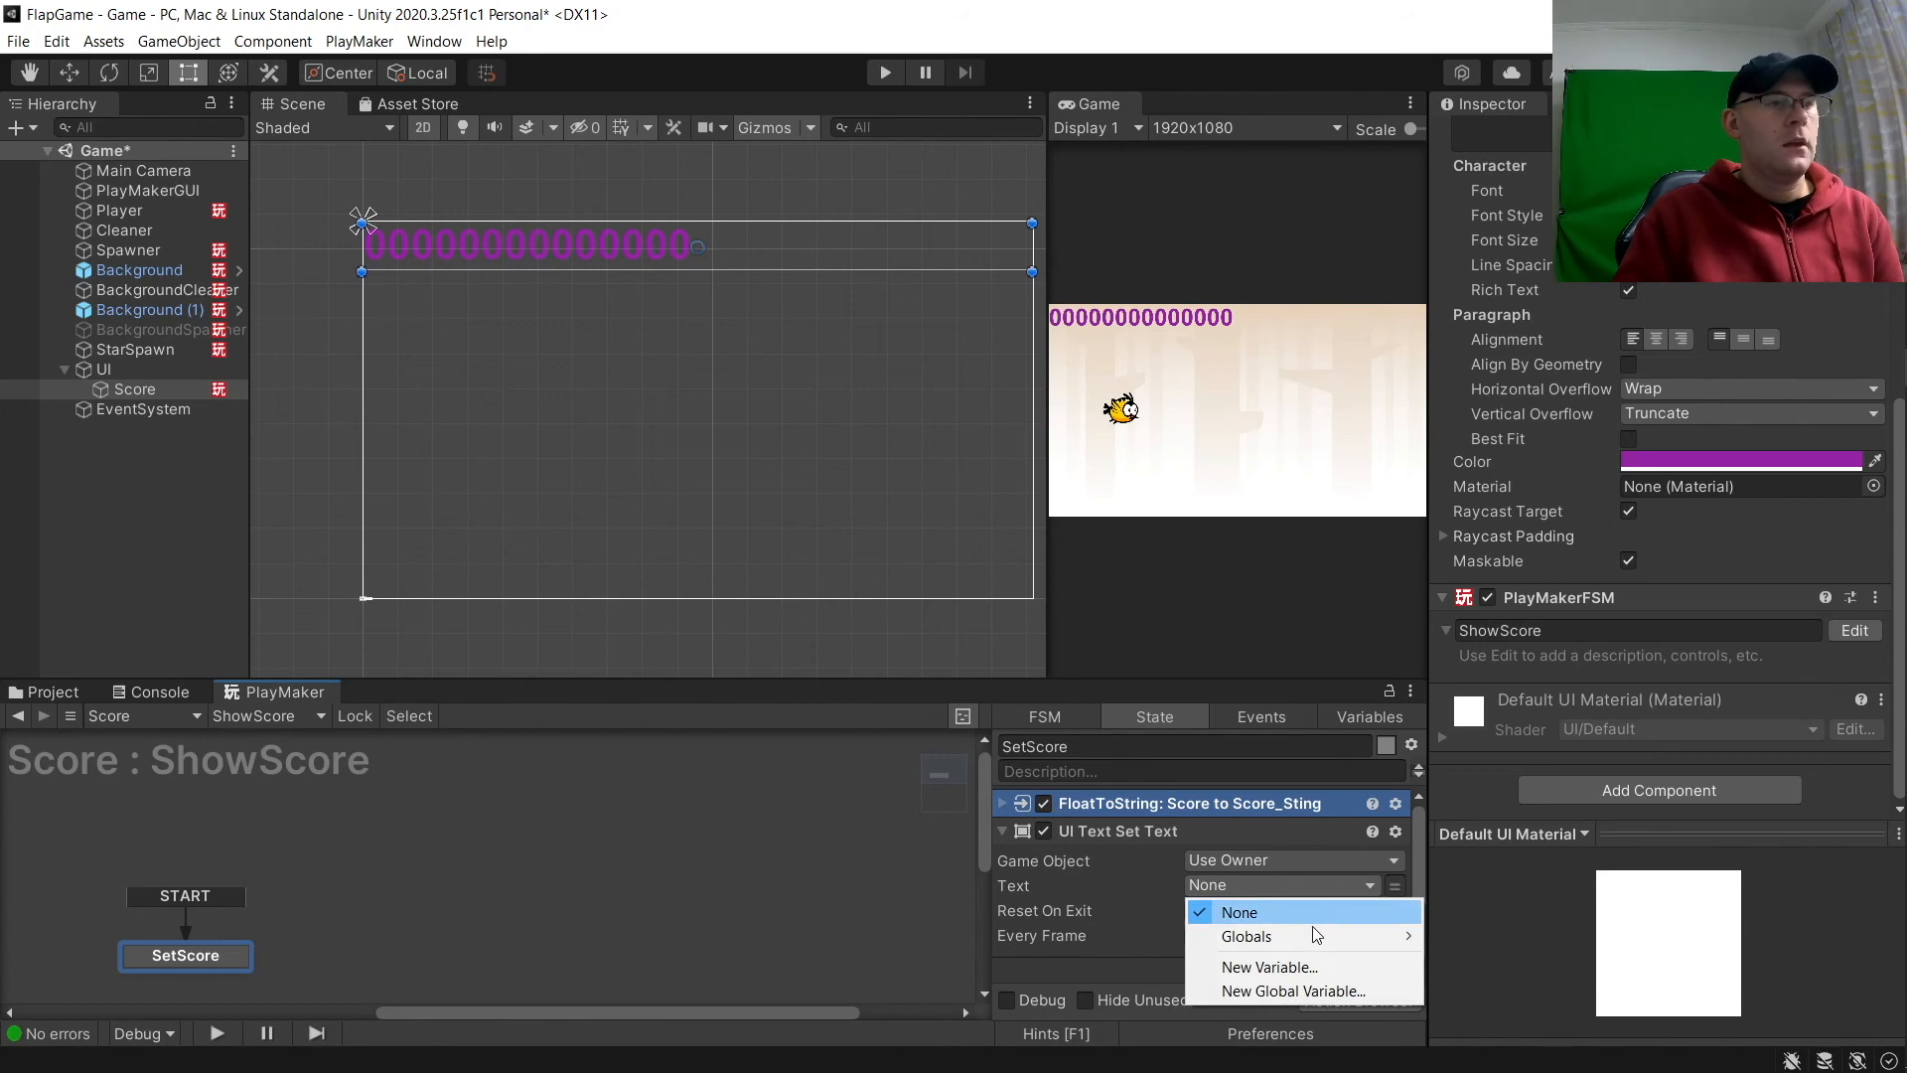
{"action": "mouse_move", "coordinate": [1313, 938]}
{"action": "left_click", "coordinate": [1480, 937]}
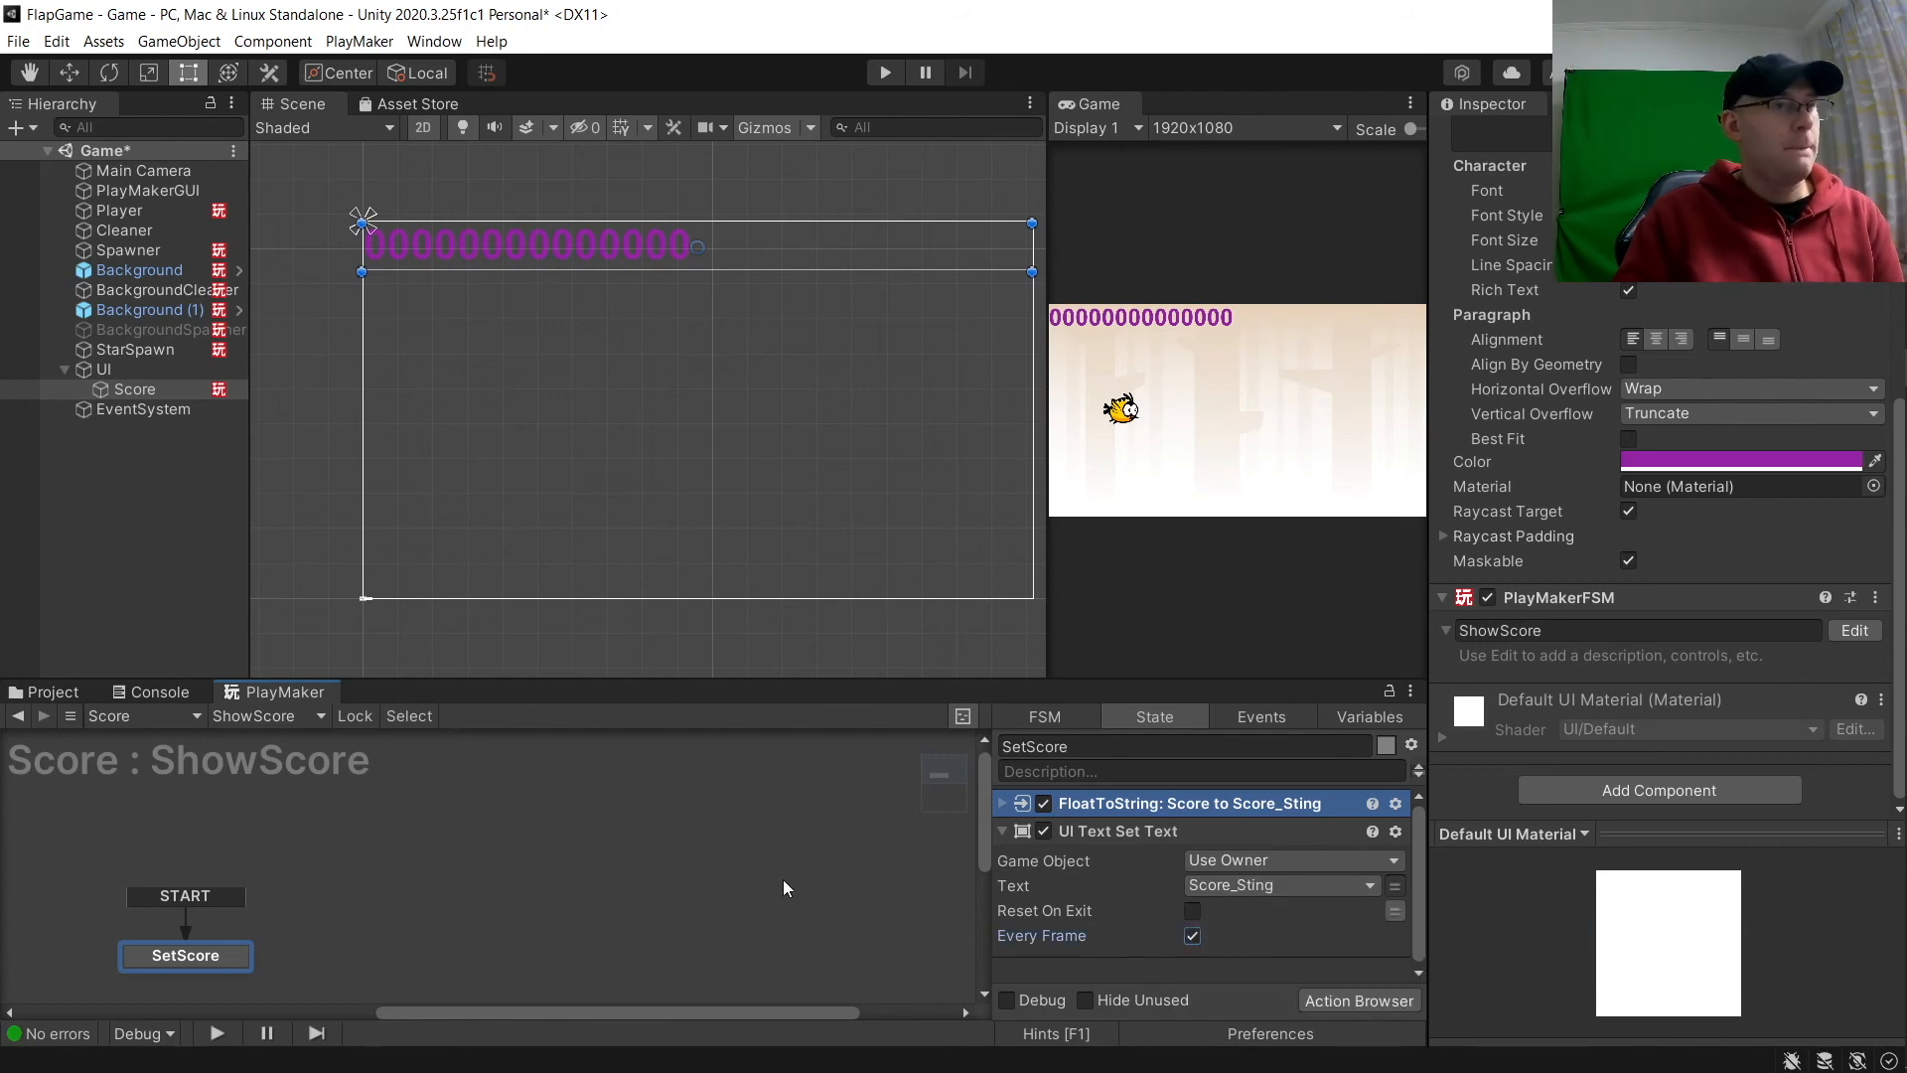
{"action": "left_click", "coordinate": [1191, 934]}
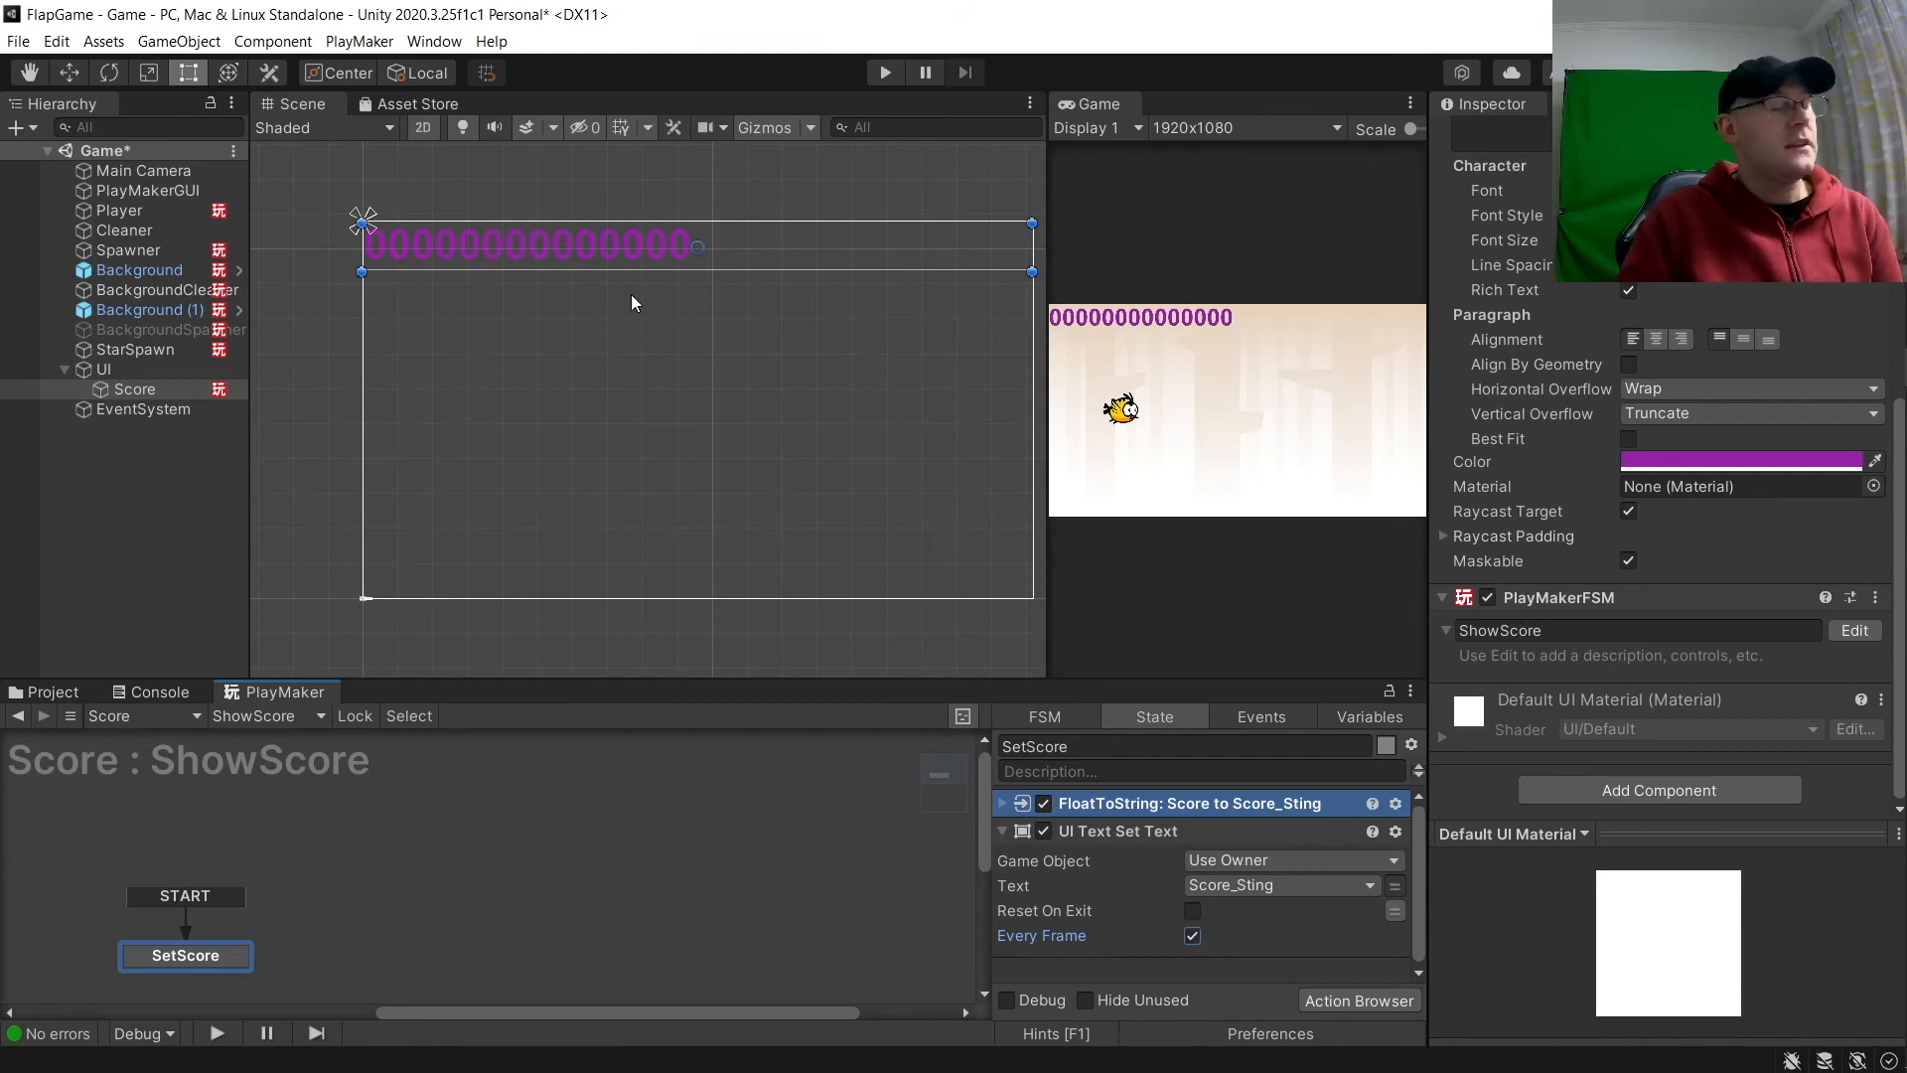
Step: Deselect the Score object, save the scene and widen the Game view
{"action": "left_click", "coordinate": [831, 189]}
{"action": "key", "text": "ctrl+s"}
{"action": "left_click_drag", "start_coordinate": [1042, 250], "coordinate": [712, 256]}
Step: Run the game and steer the bird up and down through the gaps in the enemy formations to test the score display
{"action": "left_click", "coordinate": [882, 71]}
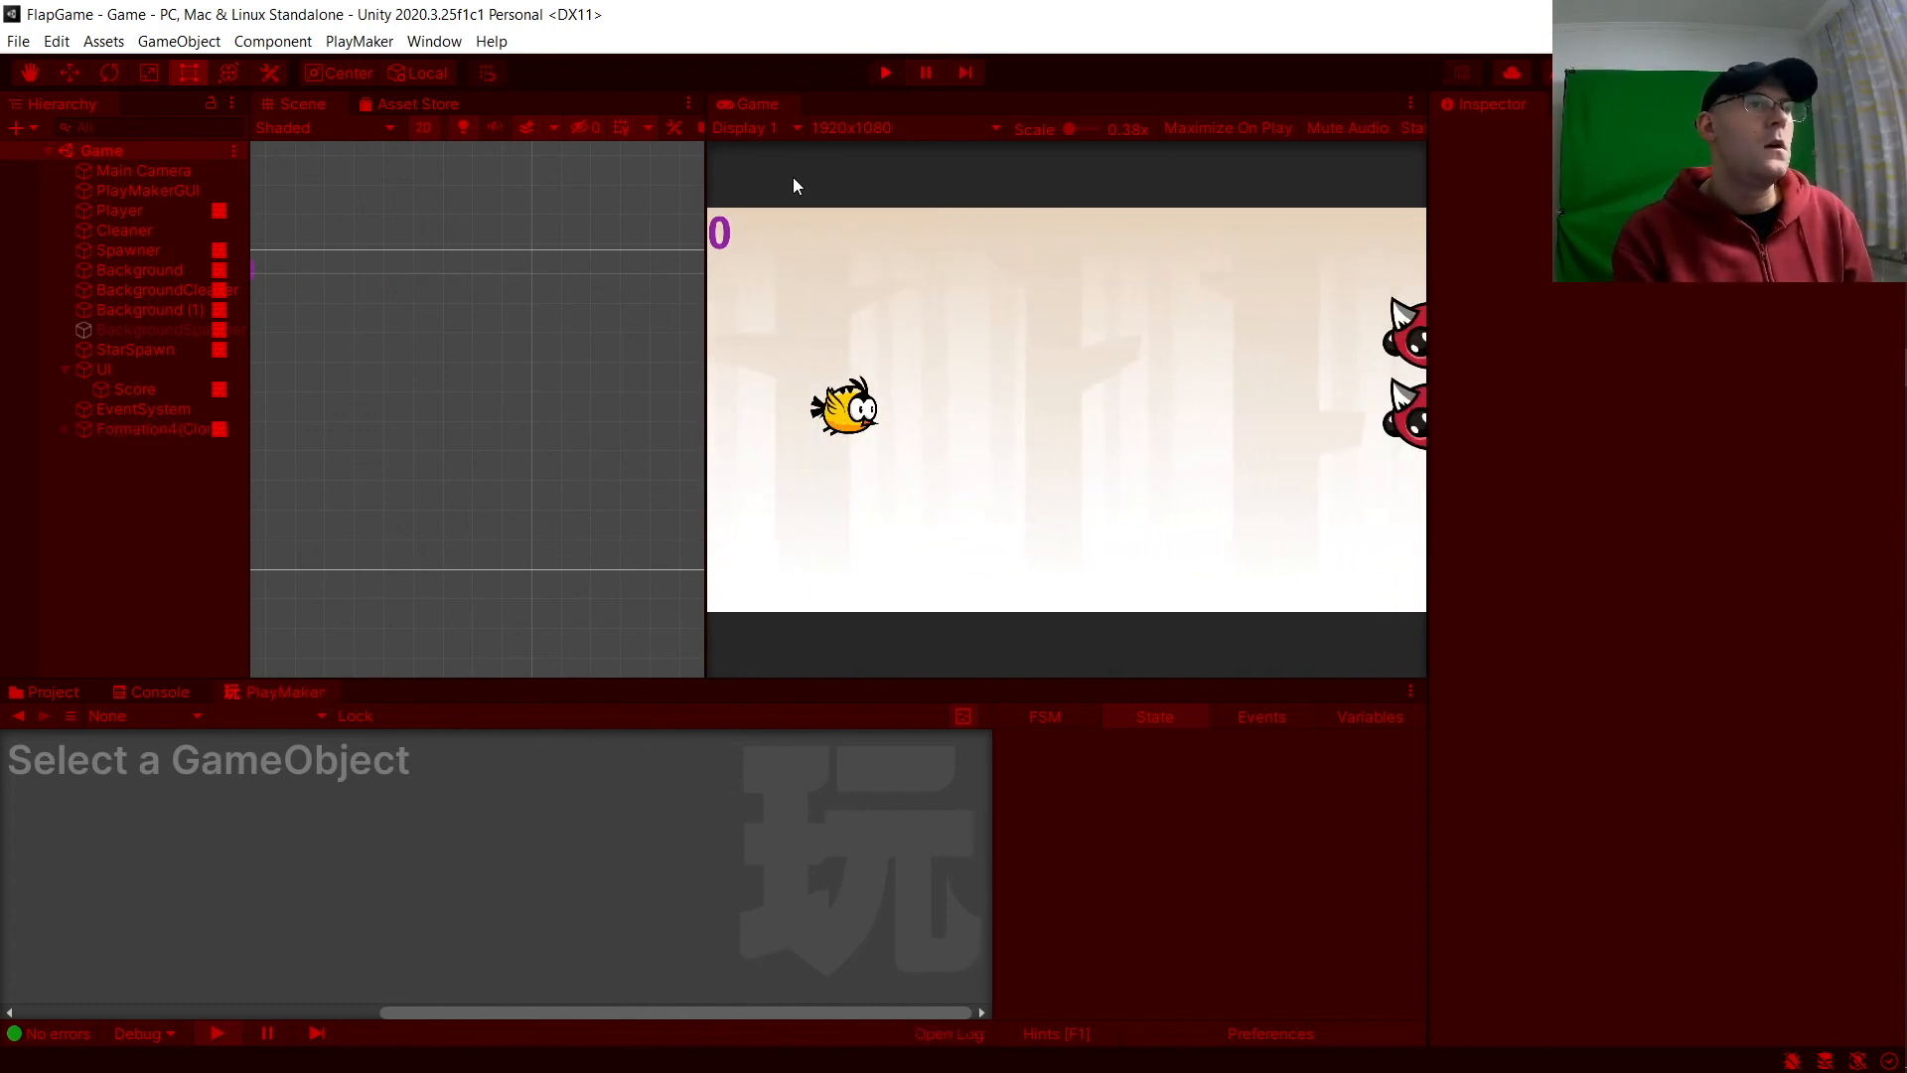
{"action": "key", "text": "Up"}
{"action": "key", "text": "Up"}
{"action": "key", "text": "Up"}
{"action": "key", "text": "Up"}
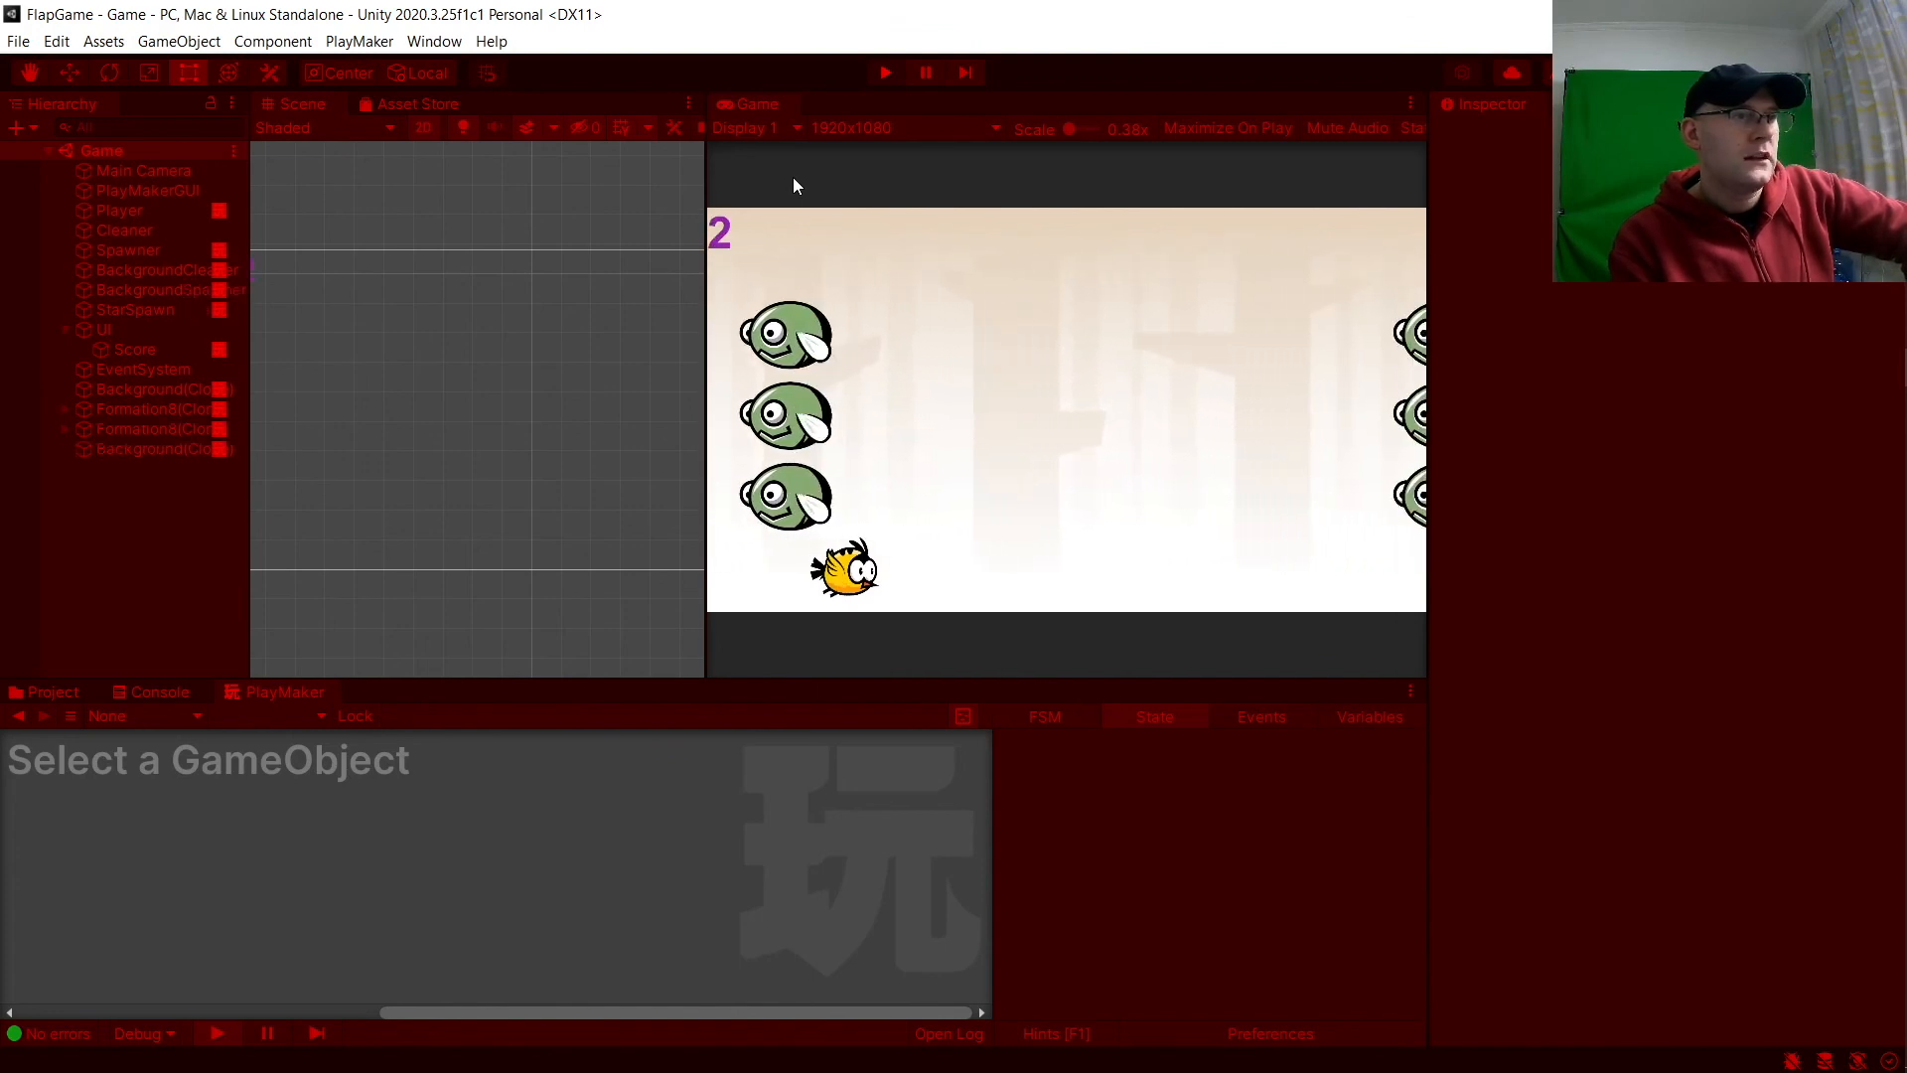
{"action": "key", "text": "Up"}
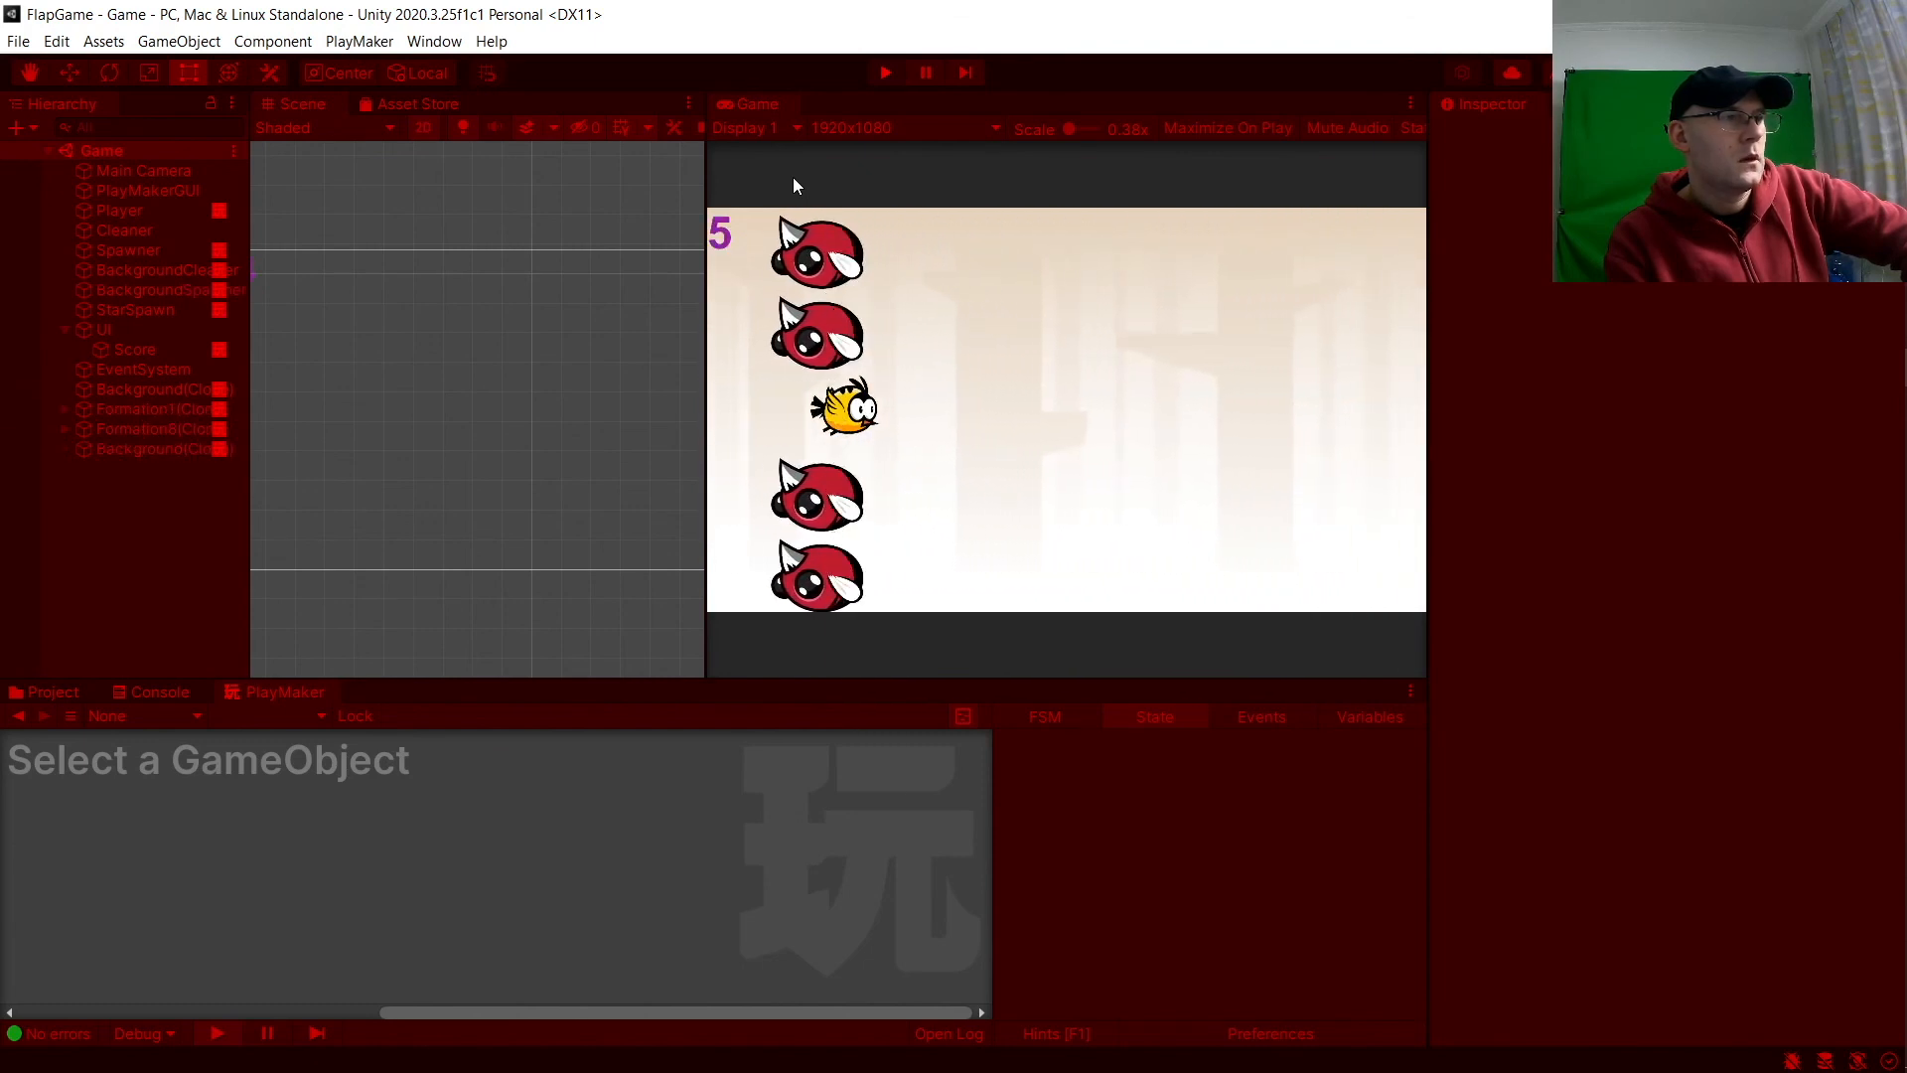
{"action": "key", "text": "Up"}
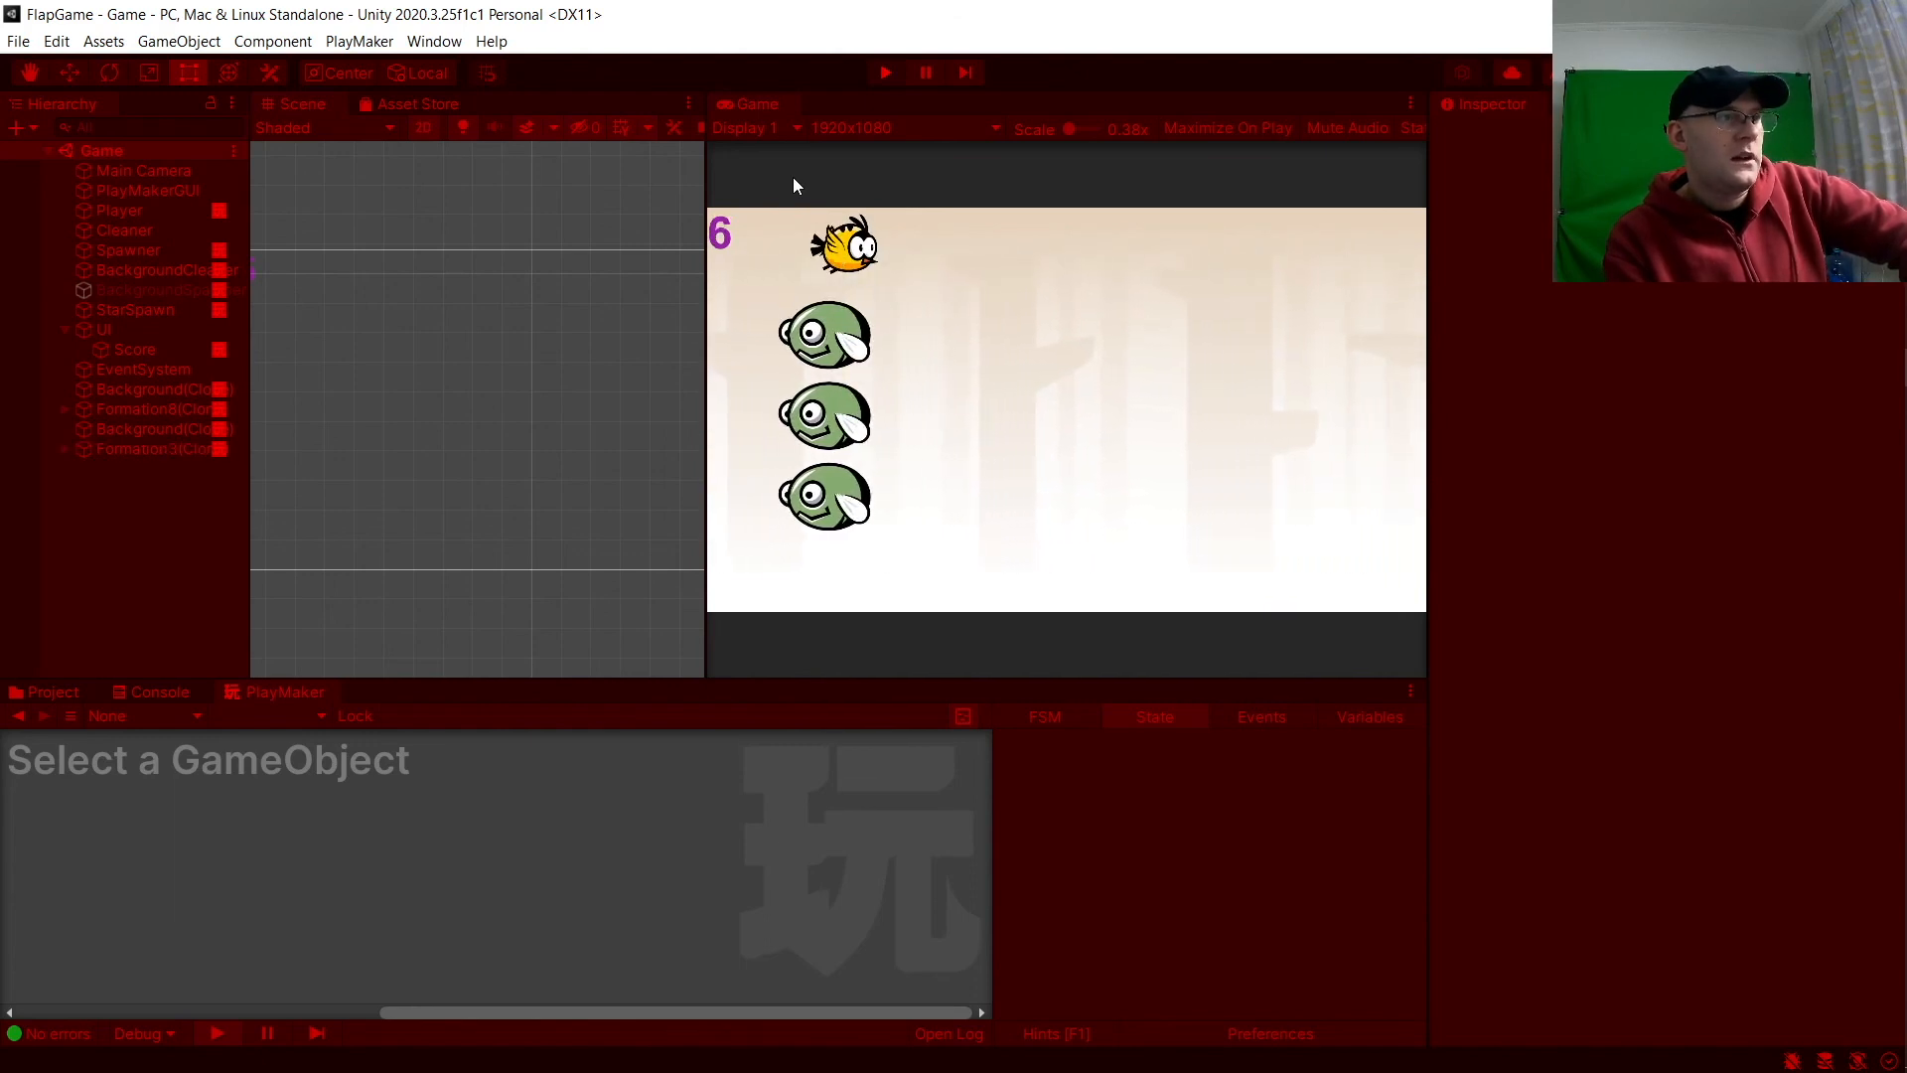
{"action": "key", "text": "Down"}
{"action": "key", "text": "Down"}
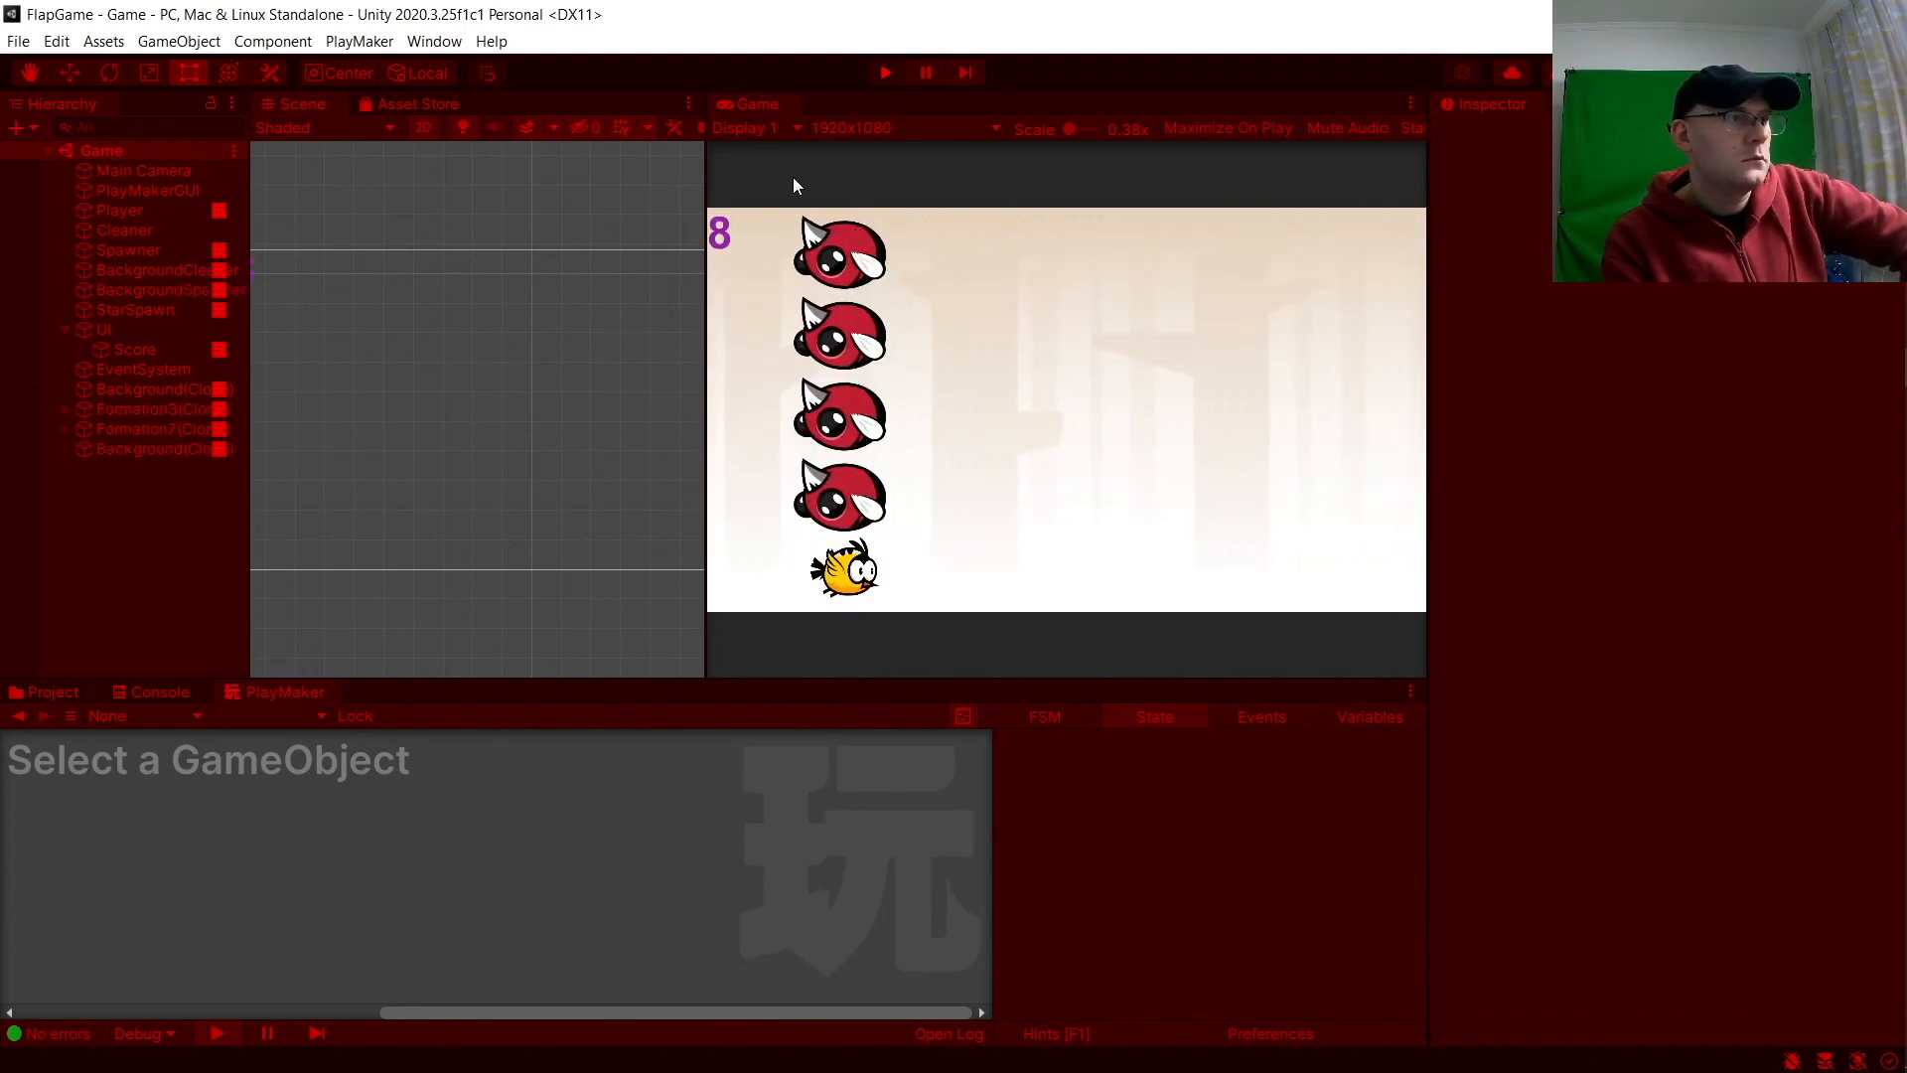
{"action": "key", "text": "Up"}
{"action": "key", "text": "Up"}
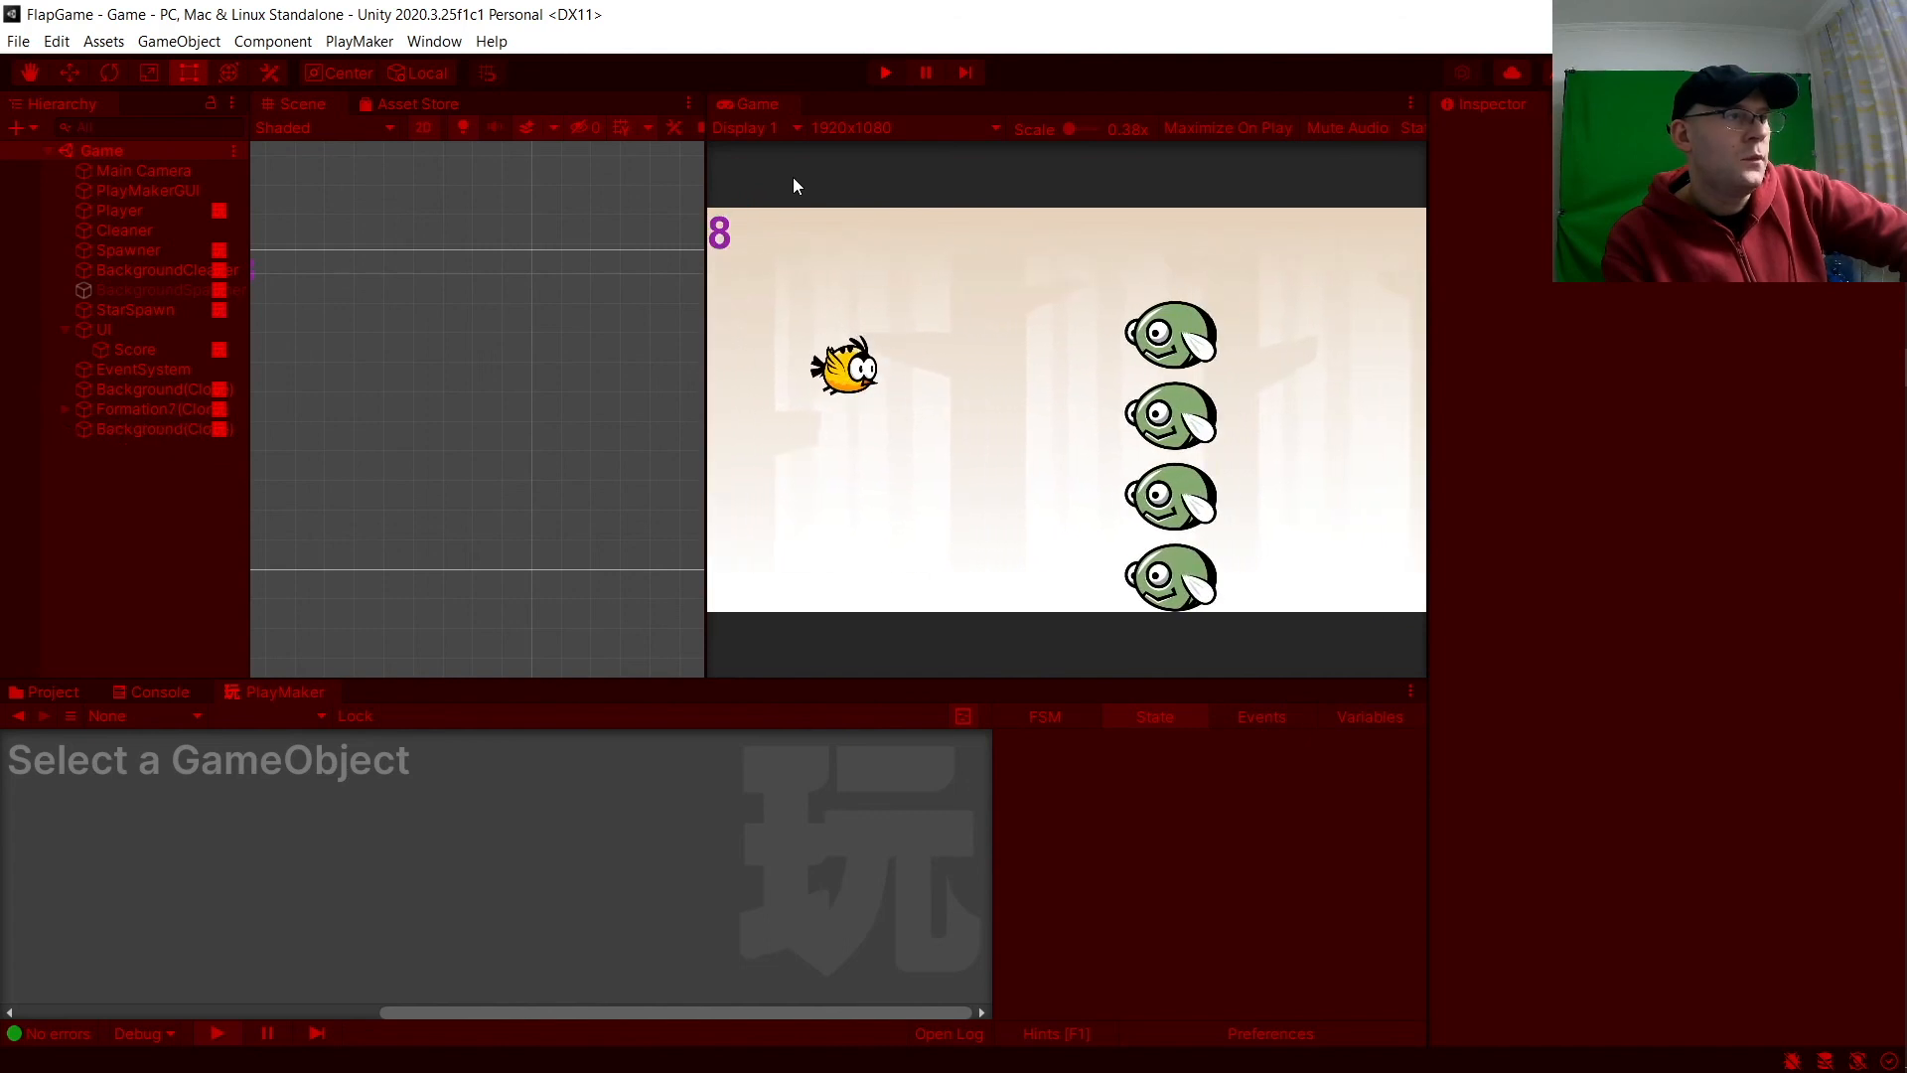
{"action": "key", "text": "Up"}
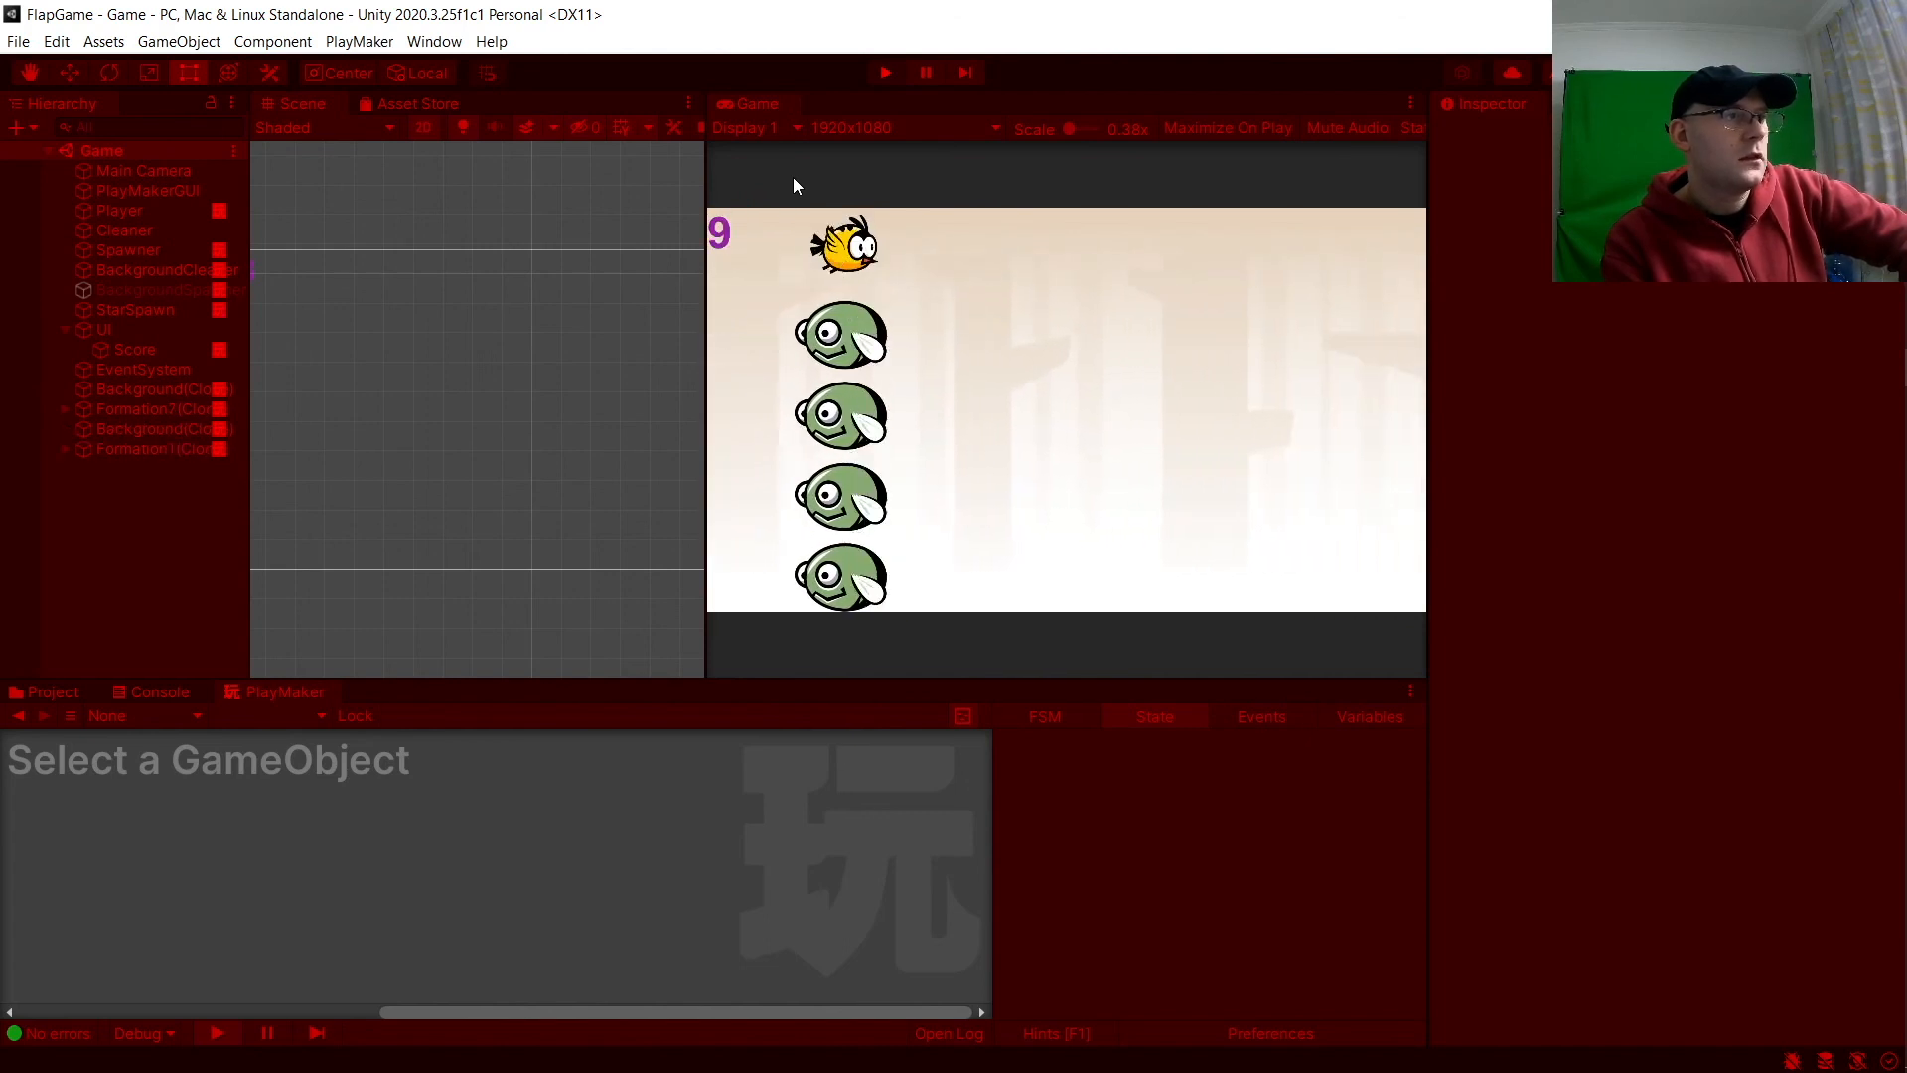
{"action": "key", "text": "Down"}
{"action": "key", "text": "Down"}
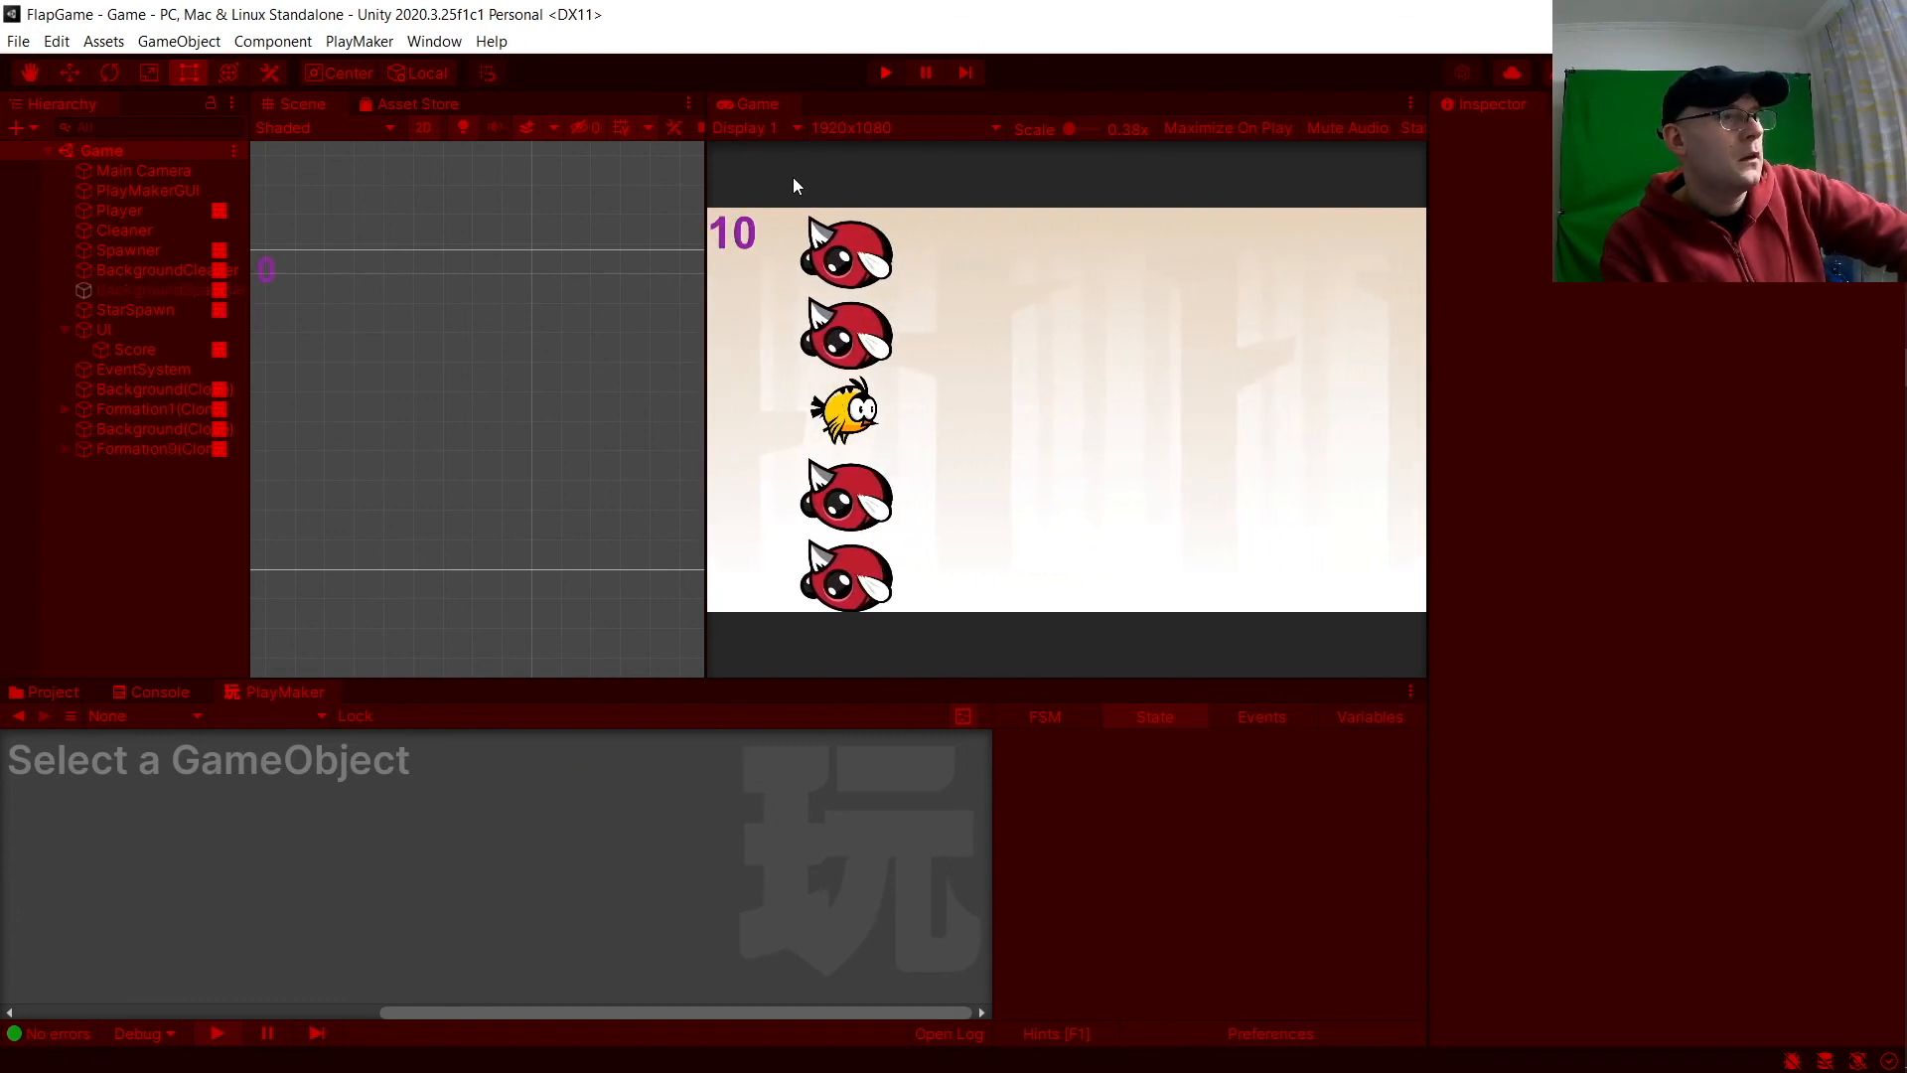
{"action": "key", "text": "Down"}
{"action": "key", "text": "Down"}
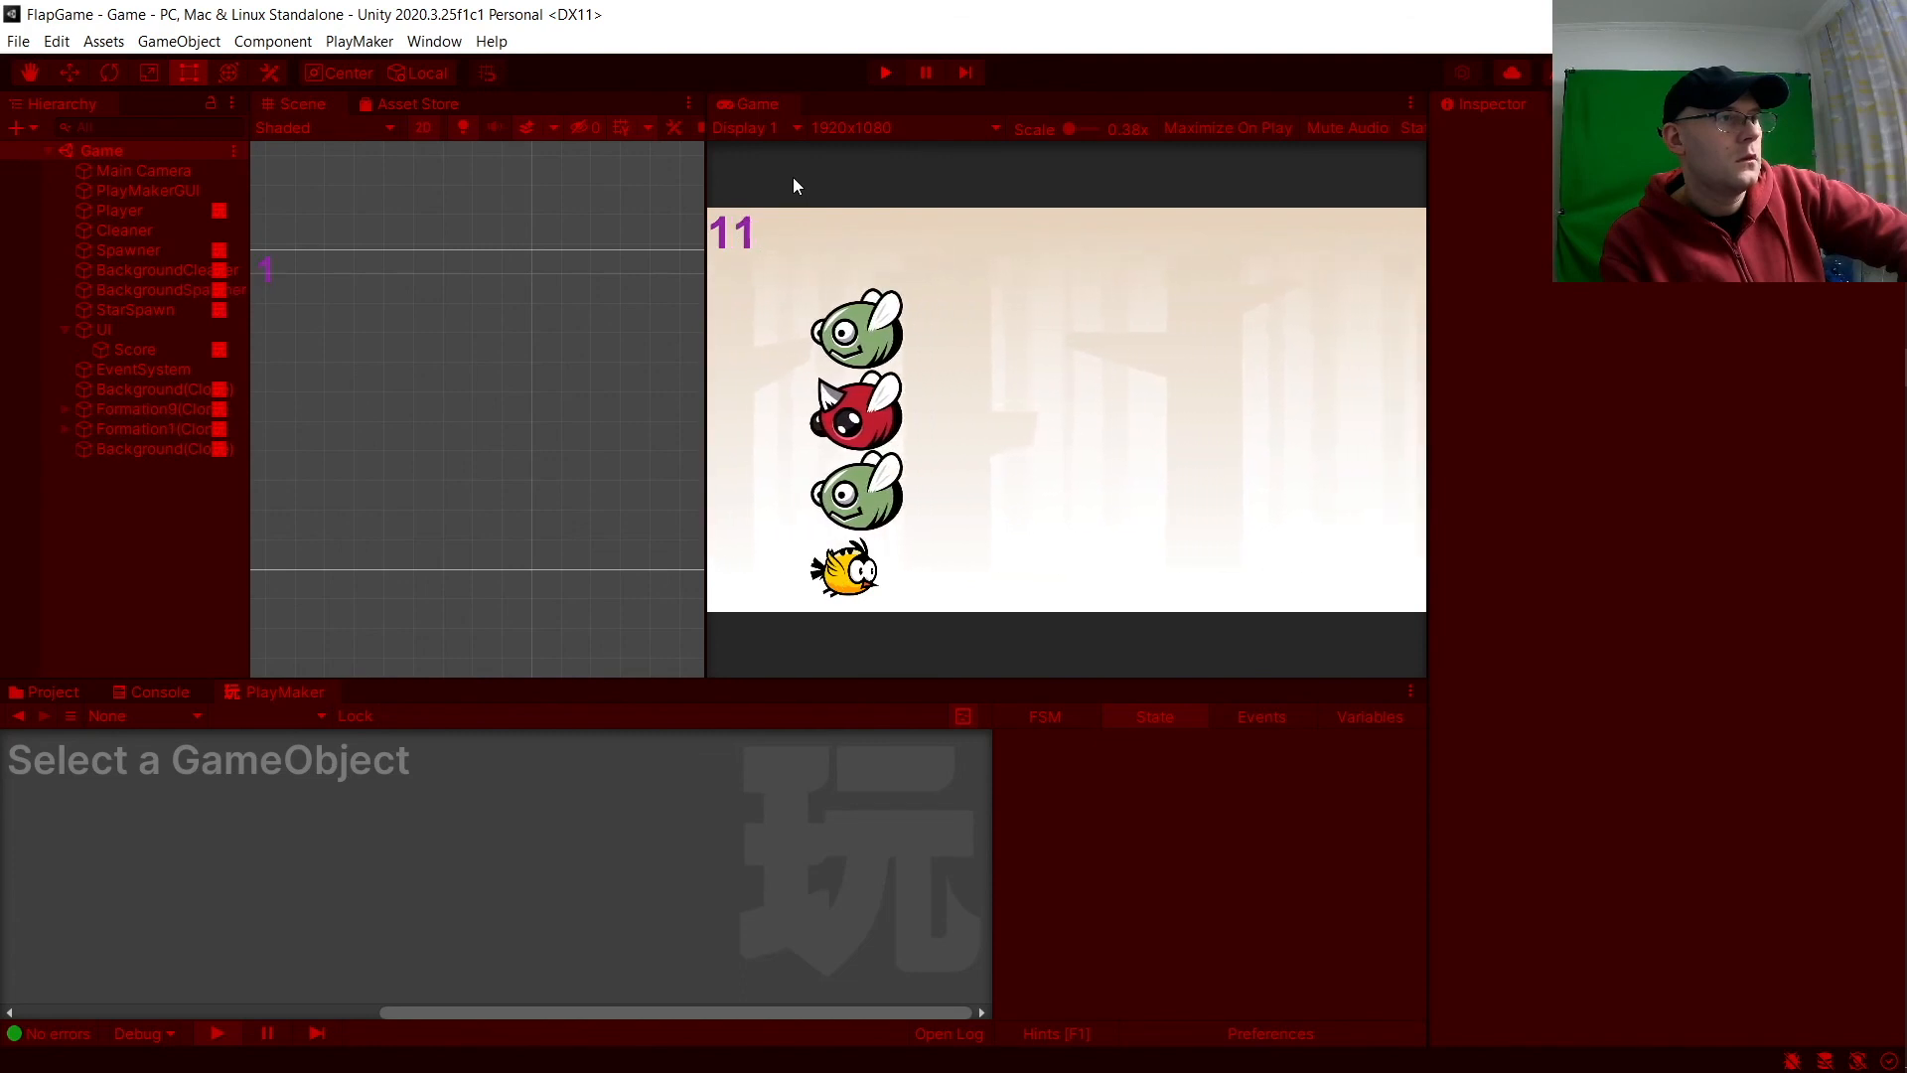
{"action": "key", "text": "Up"}
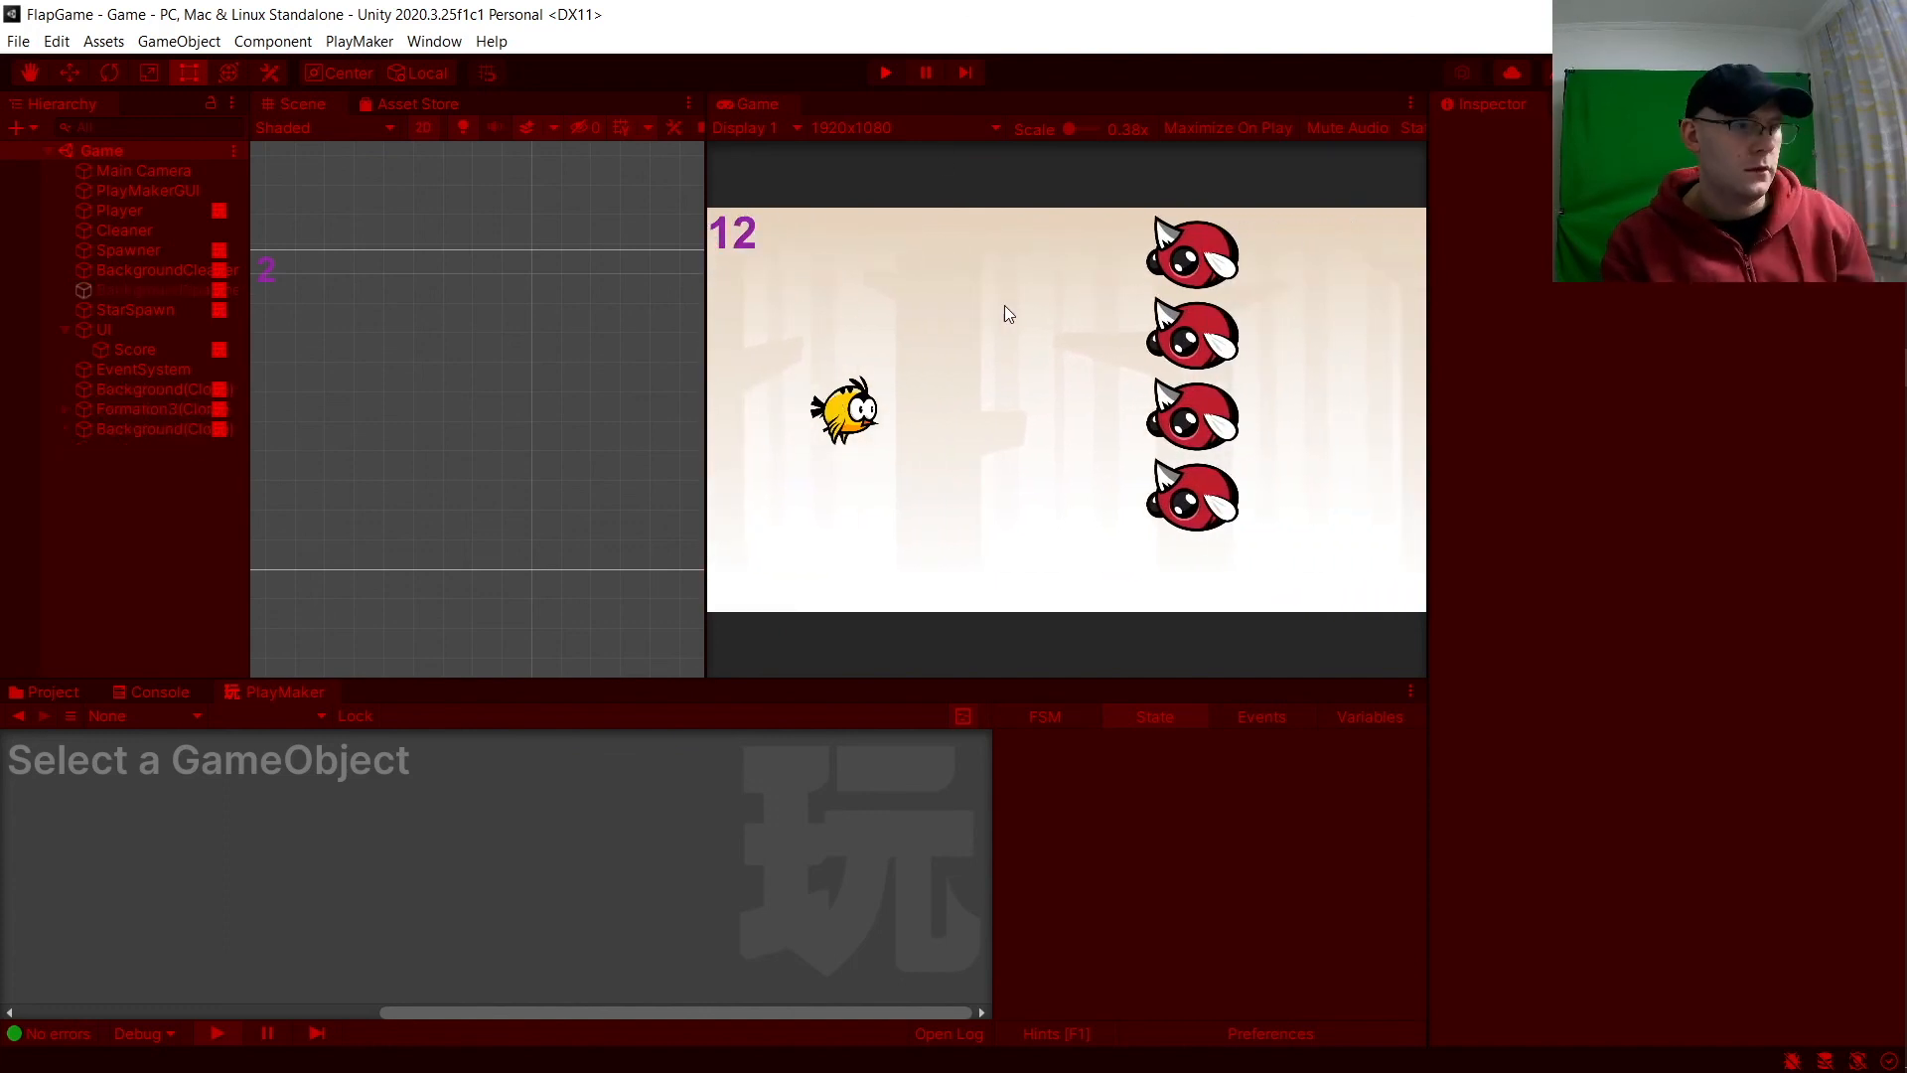
{"action": "key", "text": "Down"}
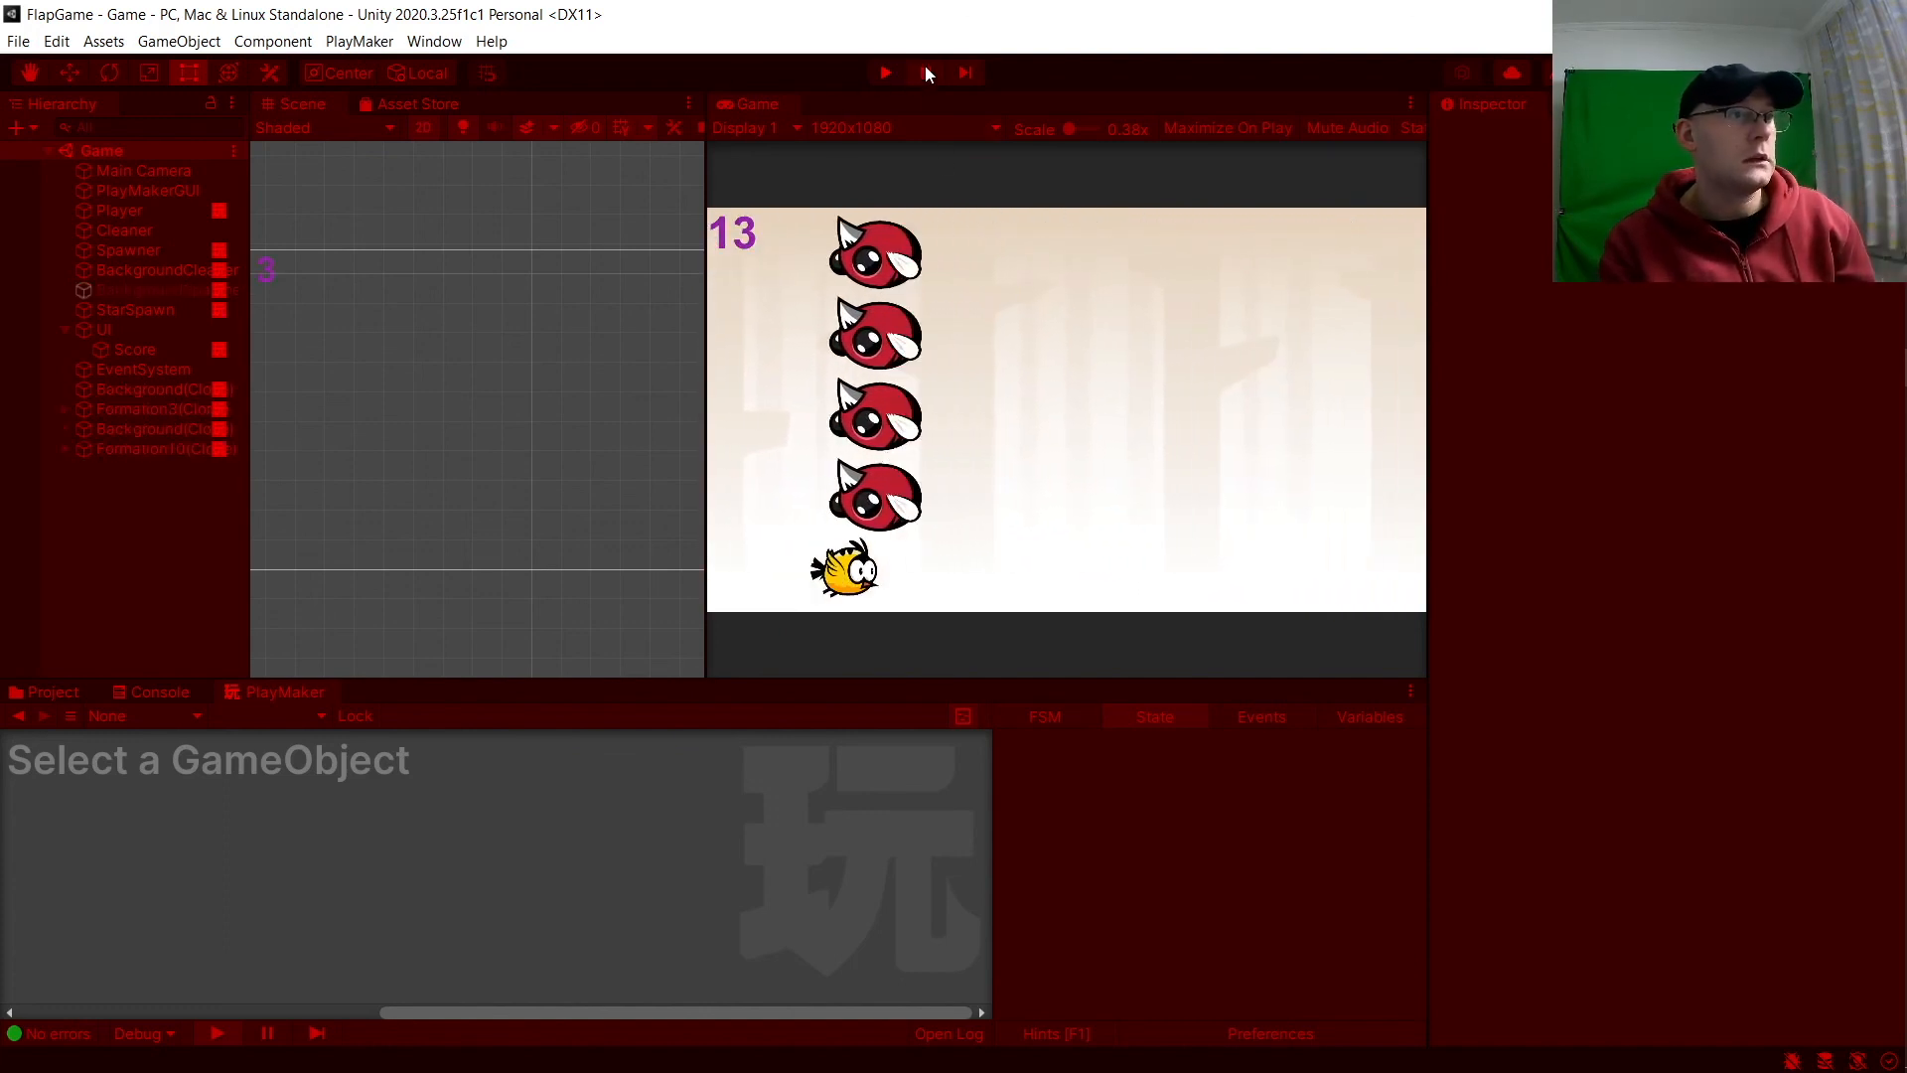
Step: Pause the game, place a Star from the Prefabs folder beside the Spawner in the scene, and resume play
{"action": "left_click", "coordinate": [926, 72]}
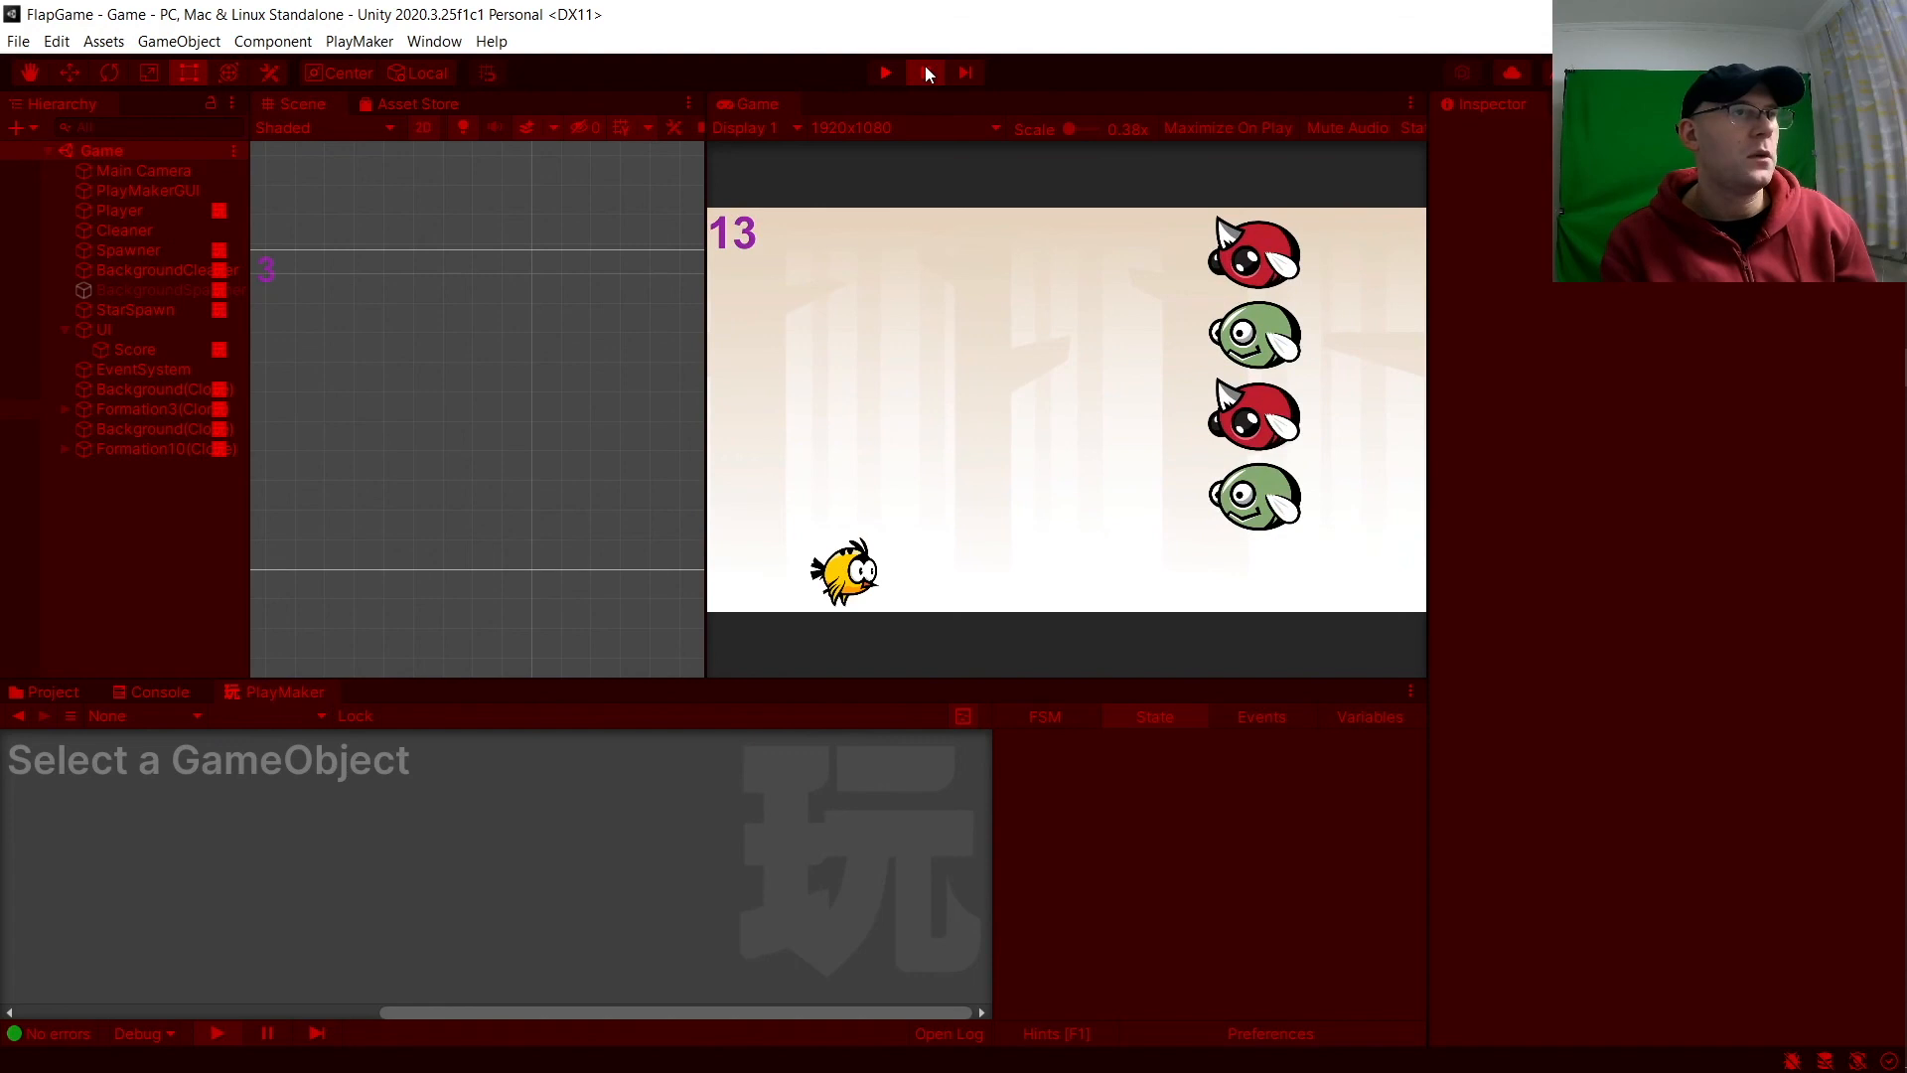
{"action": "left_click", "coordinate": [60, 692]}
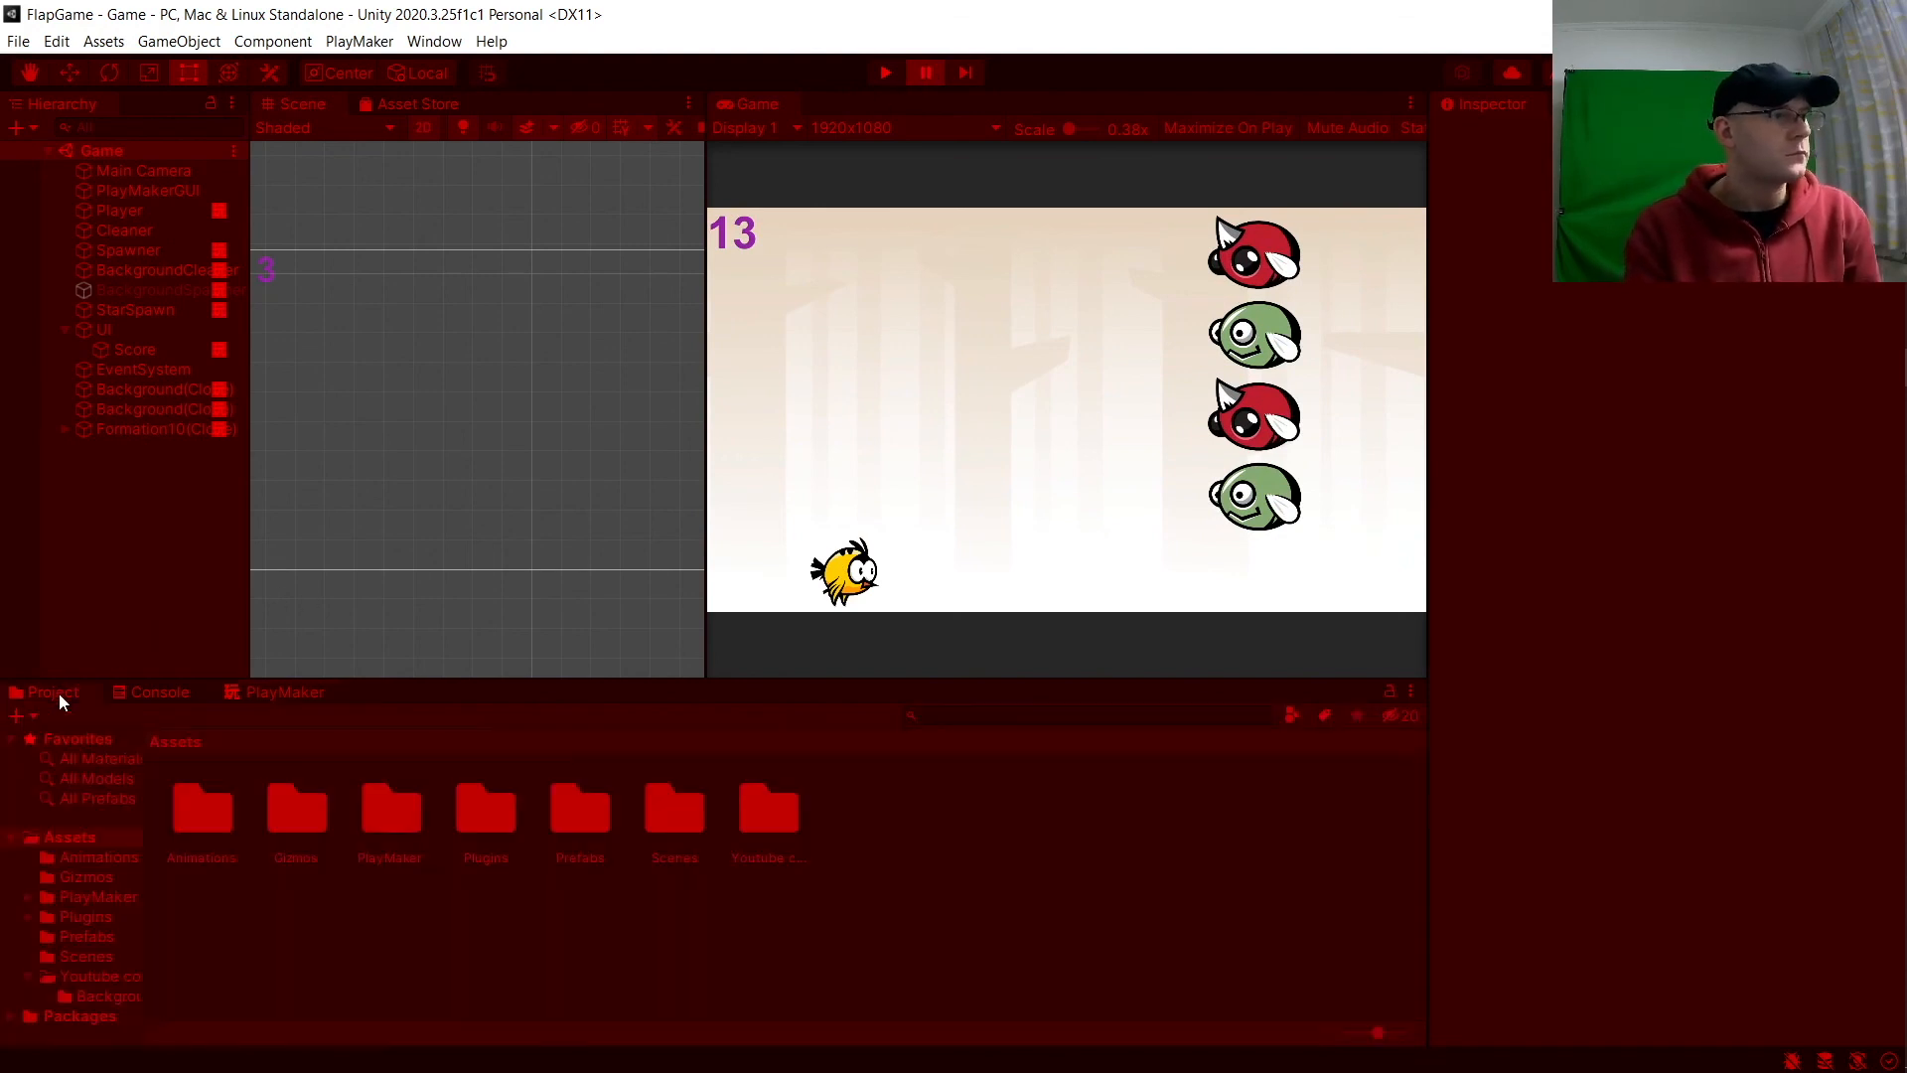
{"action": "double_click", "coordinate": [579, 811]}
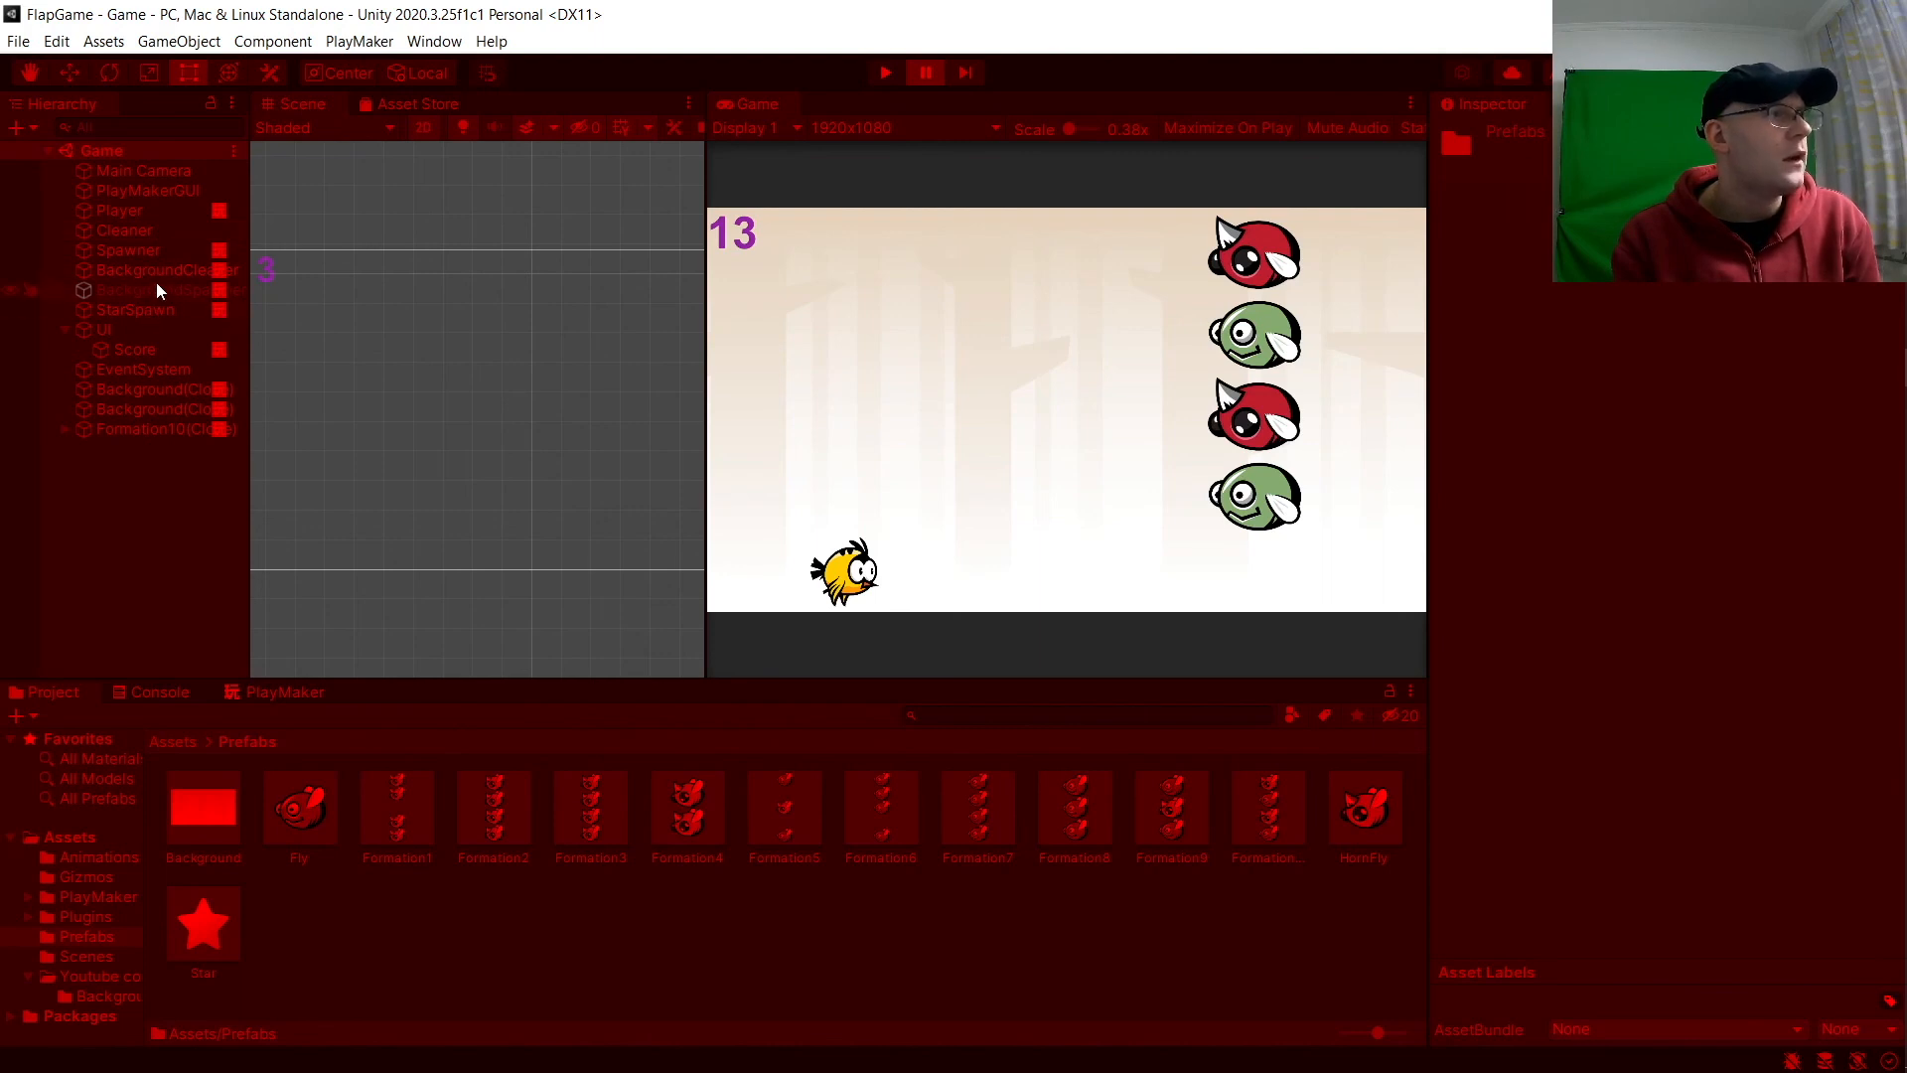
{"action": "double_click", "coordinate": [155, 248]}
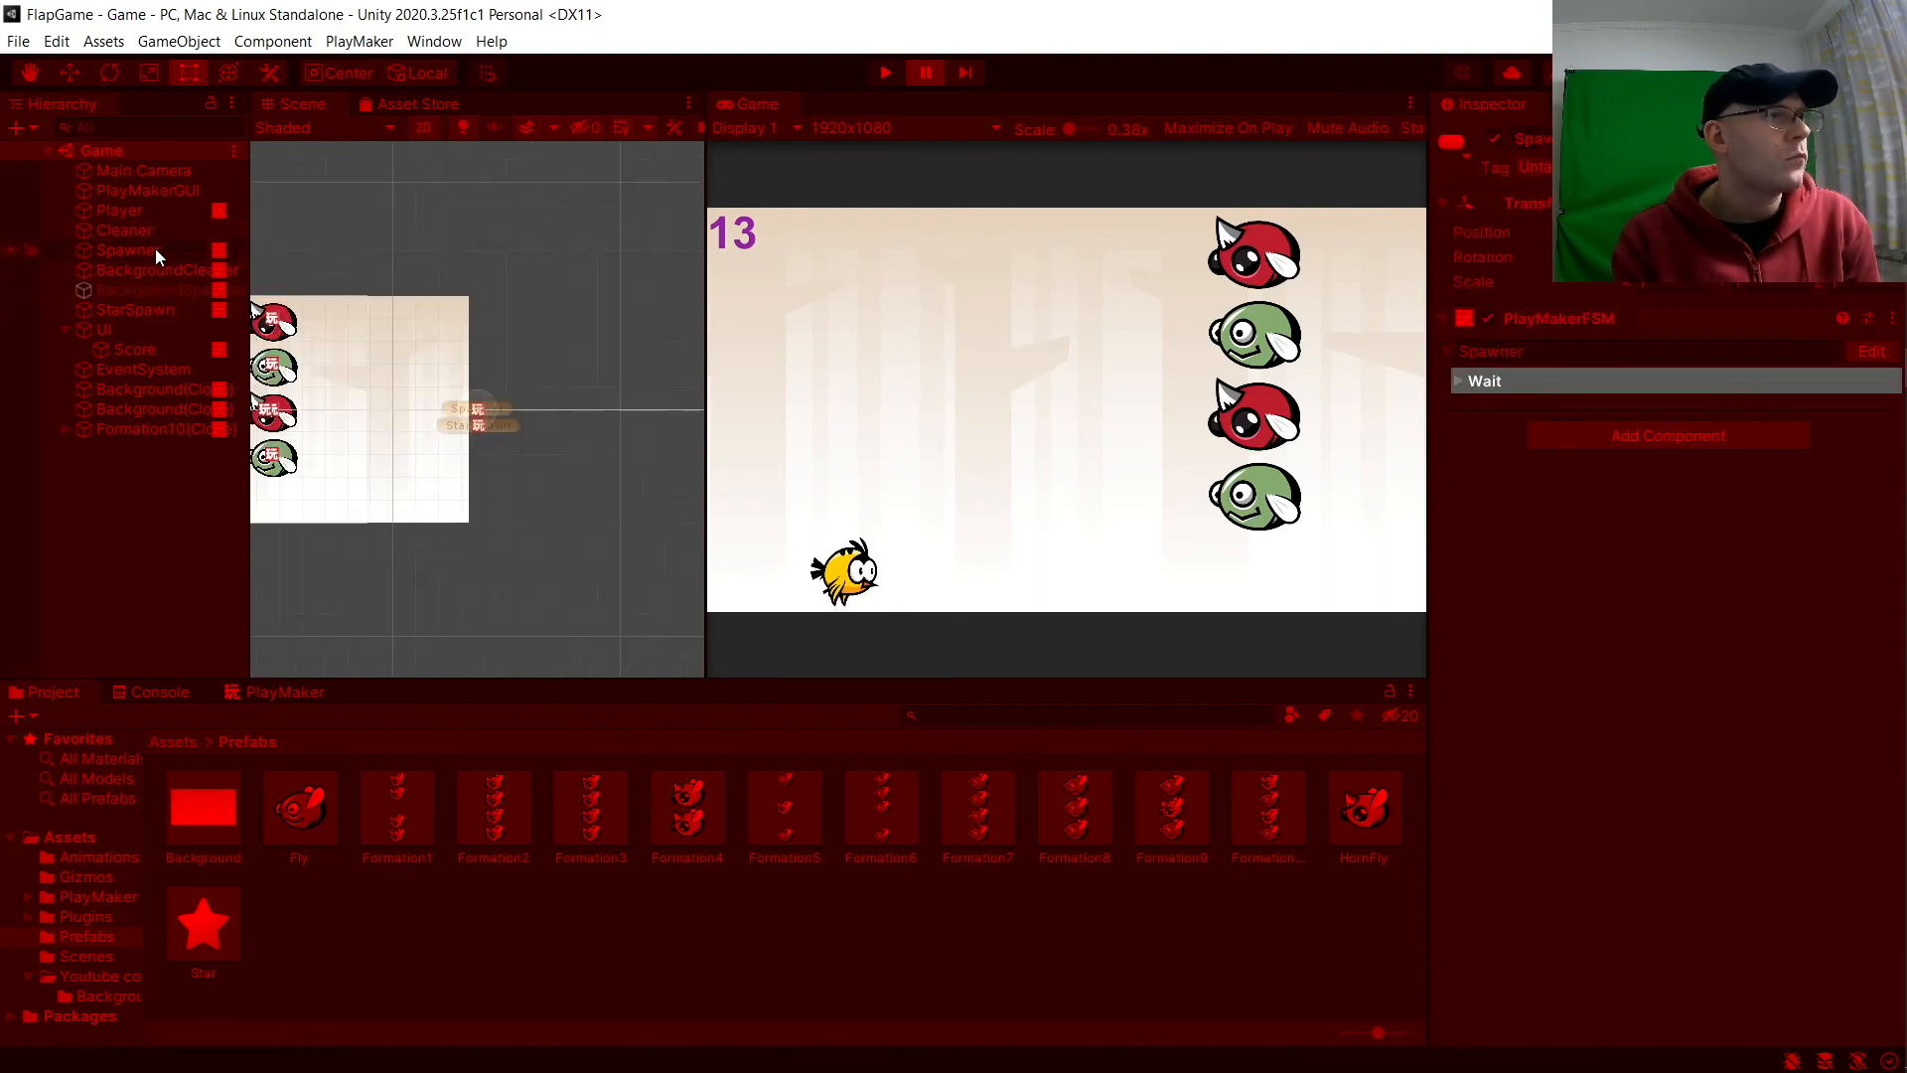
{"action": "mouse_move", "coordinate": [221, 916]}
{"action": "left_mouse_down"}
{"action": "mouse_move", "coordinate": [332, 545]}
{"action": "mouse_move", "coordinate": [463, 421]}
{"action": "left_mouse_up"}
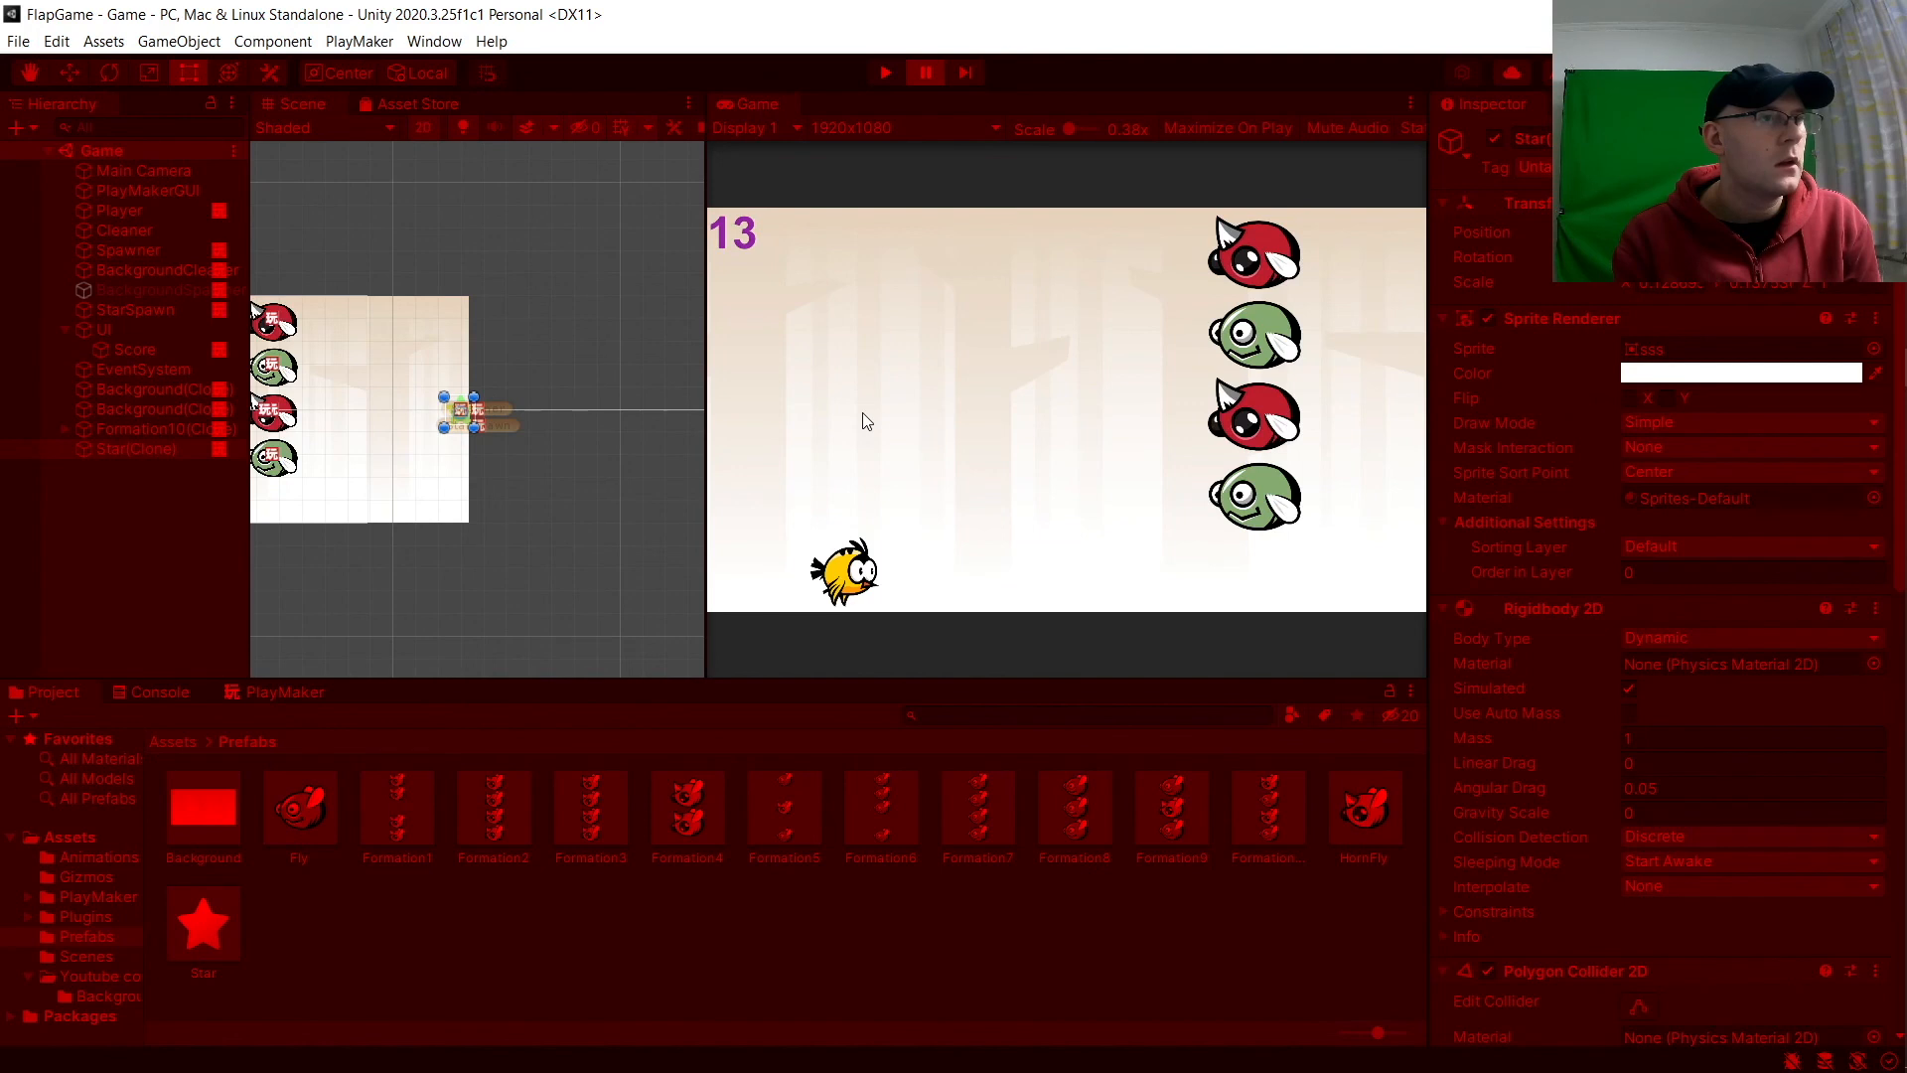
{"action": "left_click", "coordinate": [928, 80]}
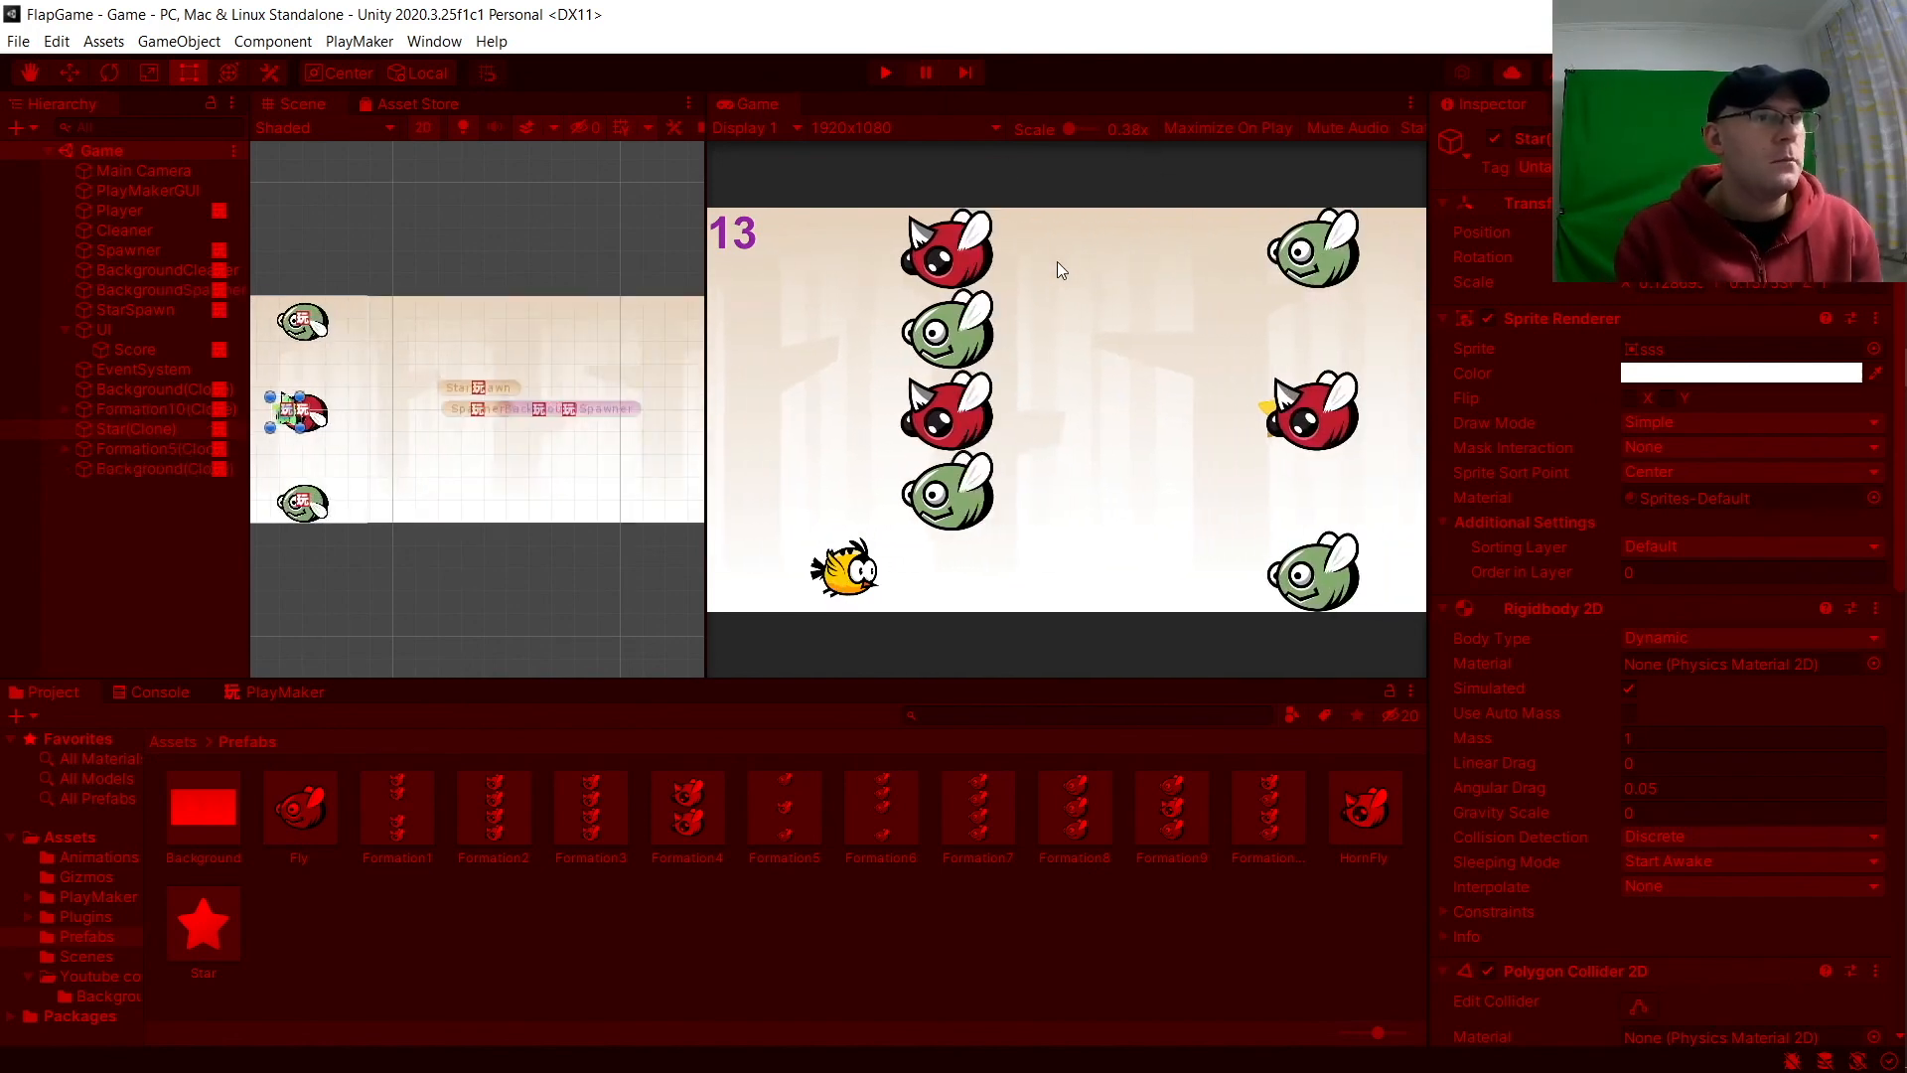
Step: Pause again, place another Star prefab beside StarSpawn, resume to test the pickup score, and end the play test
{"action": "left_click", "coordinate": [931, 84]}
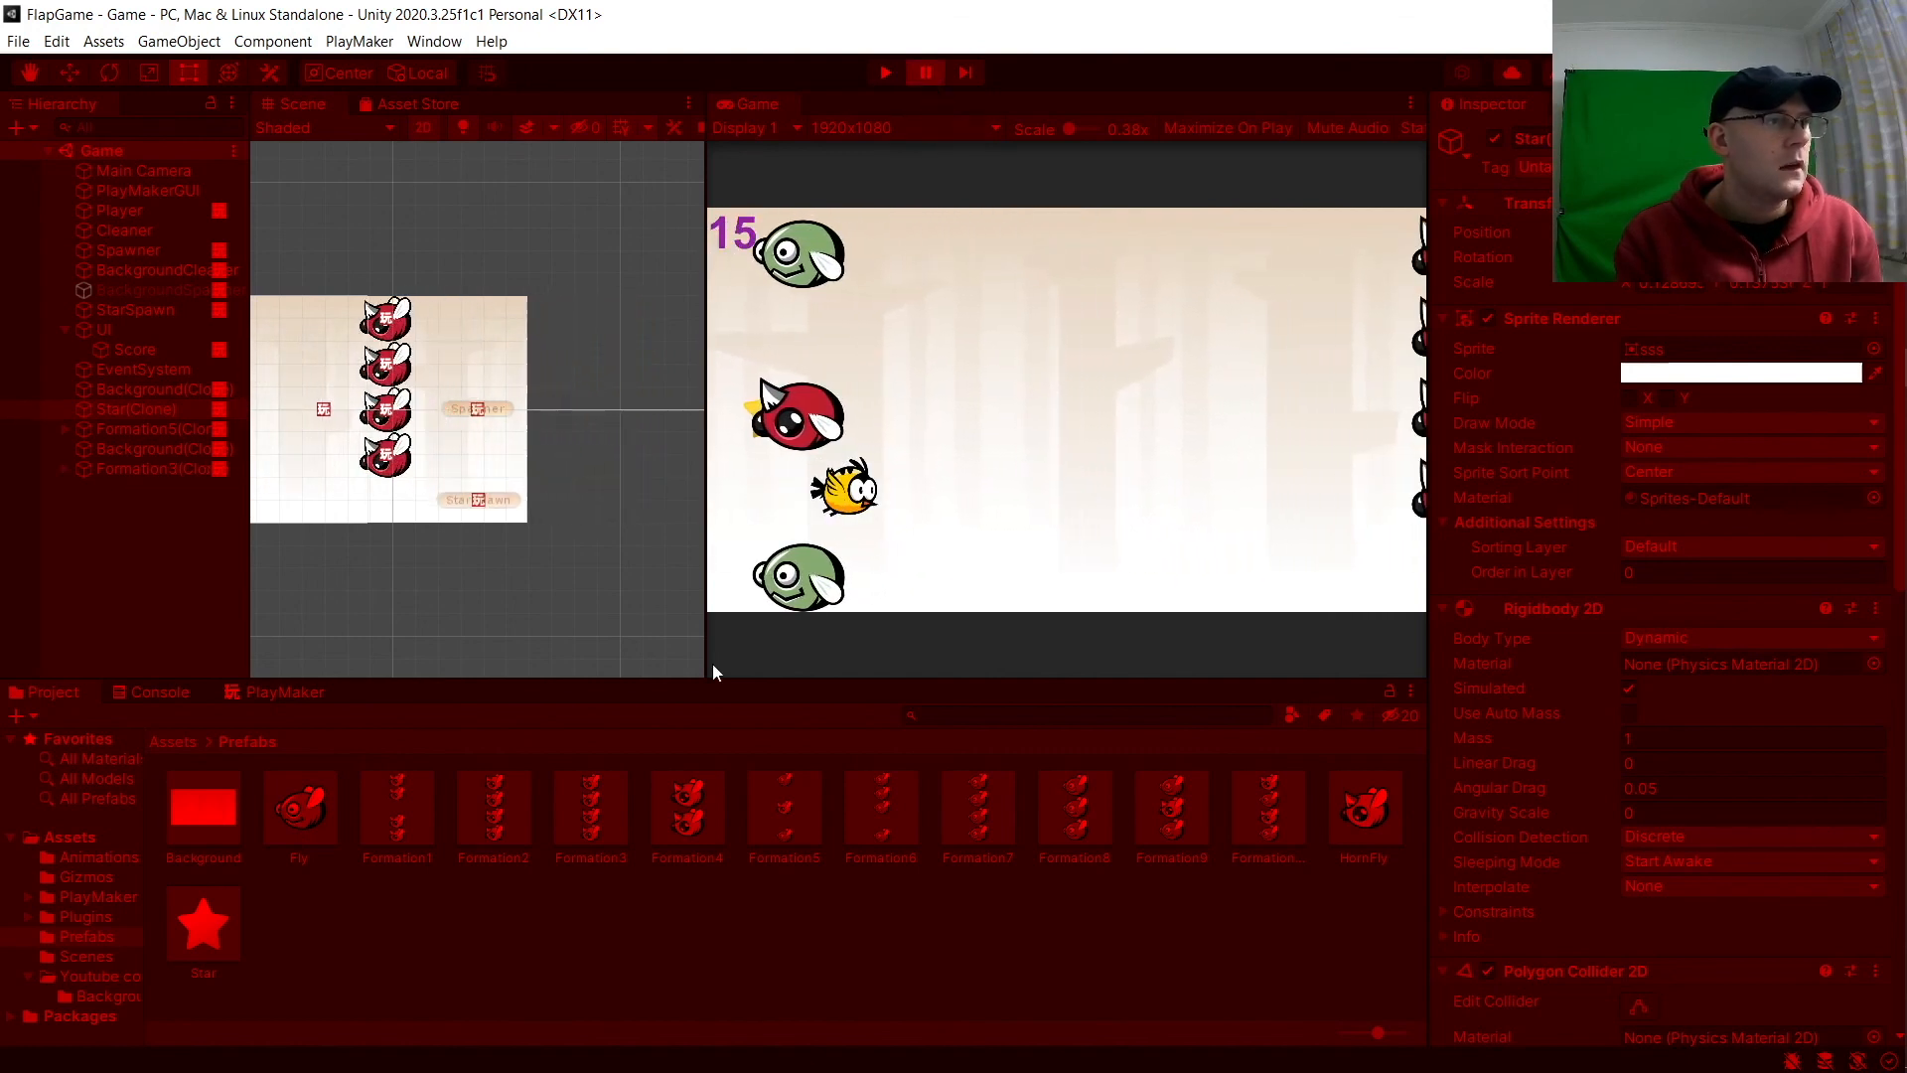
{"action": "left_click_drag", "start_coordinate": [204, 924], "coordinate": [462, 499]}
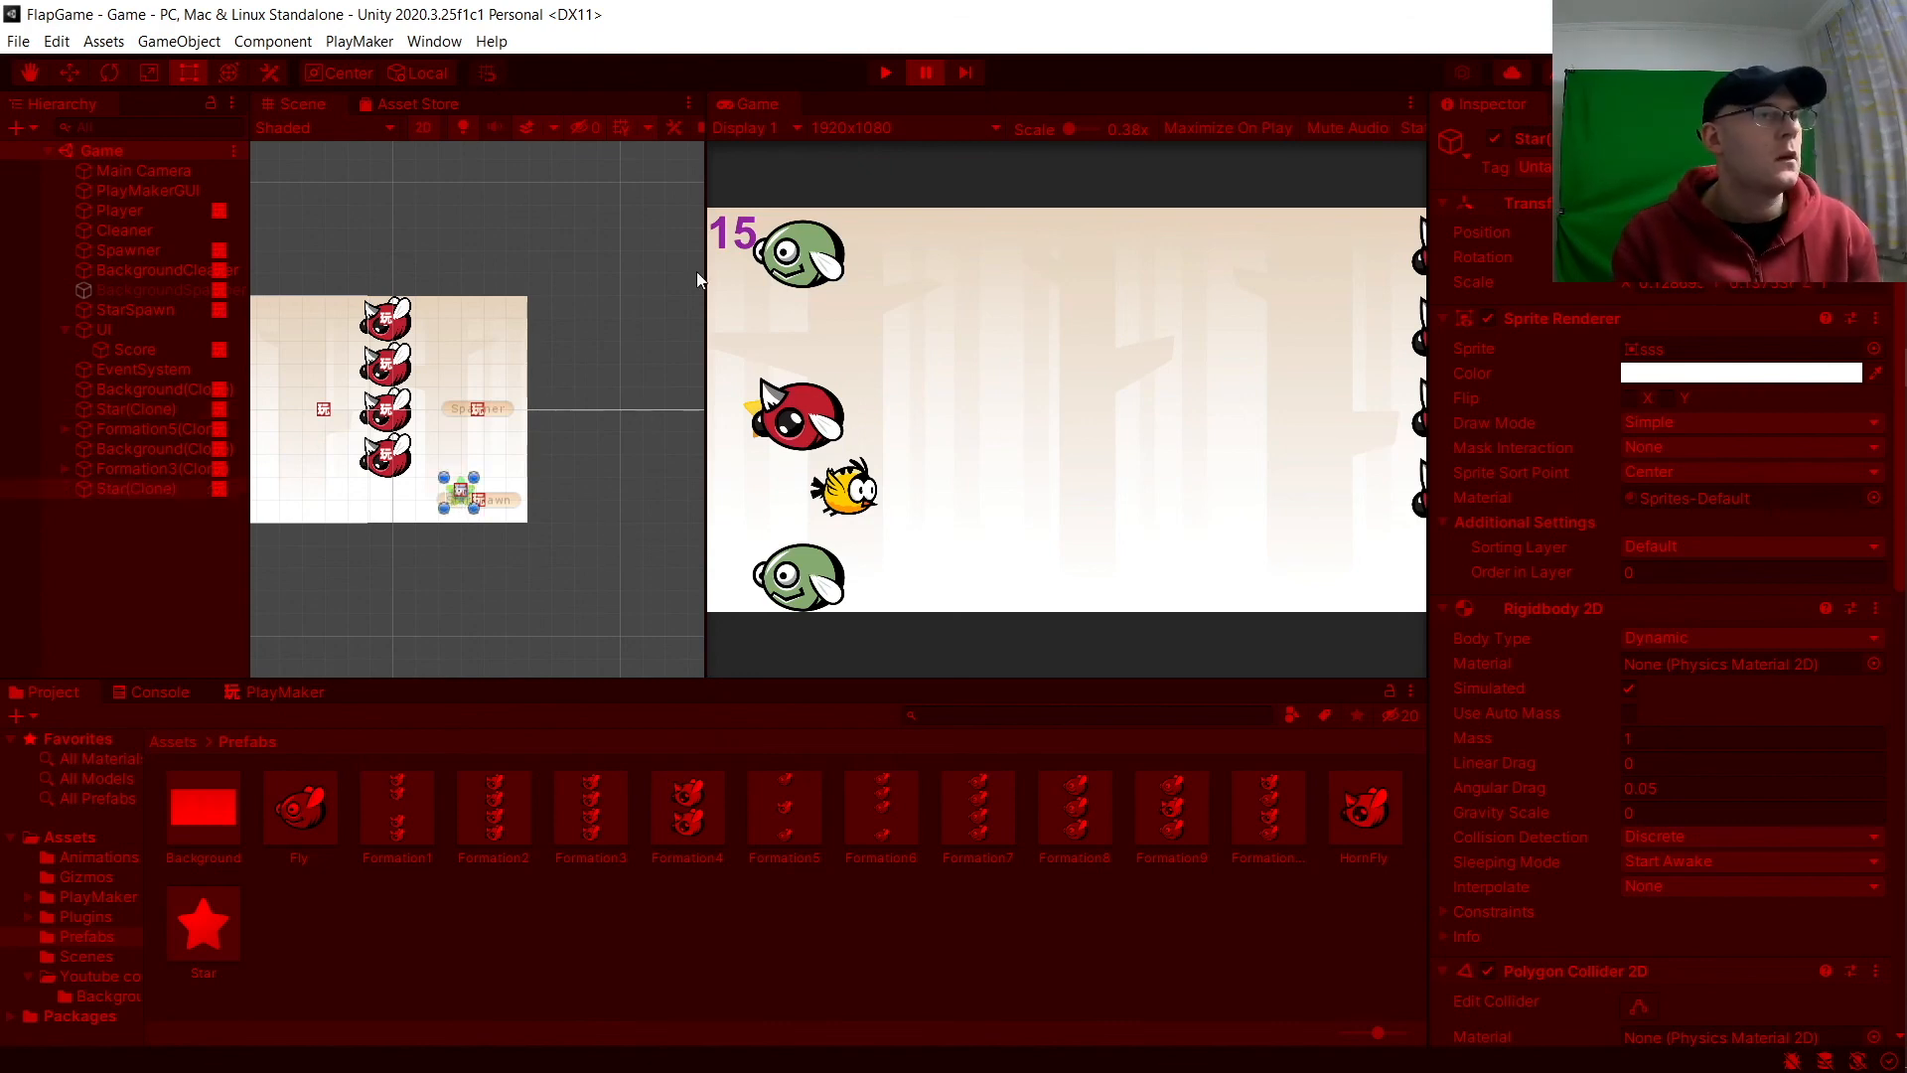
{"action": "left_click", "coordinate": [926, 73]}
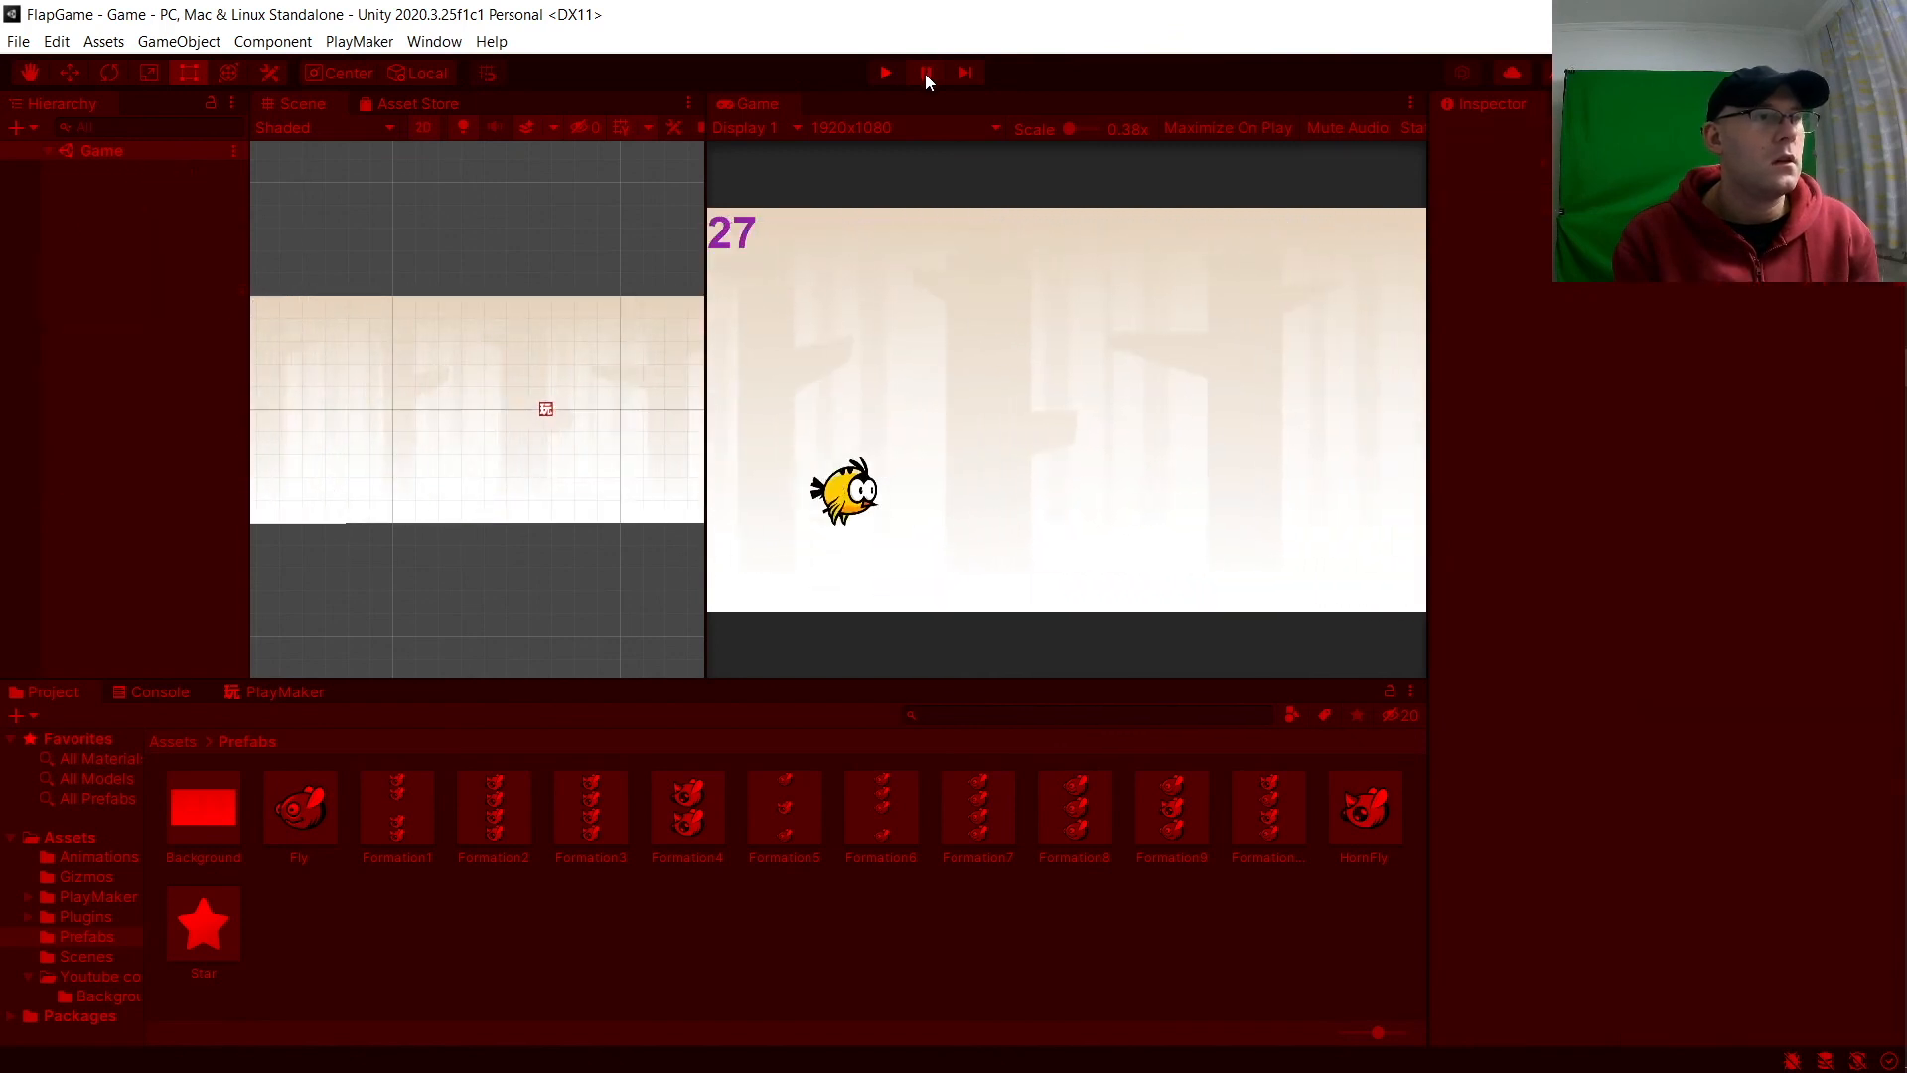
{"action": "left_click", "coordinate": [884, 71]}
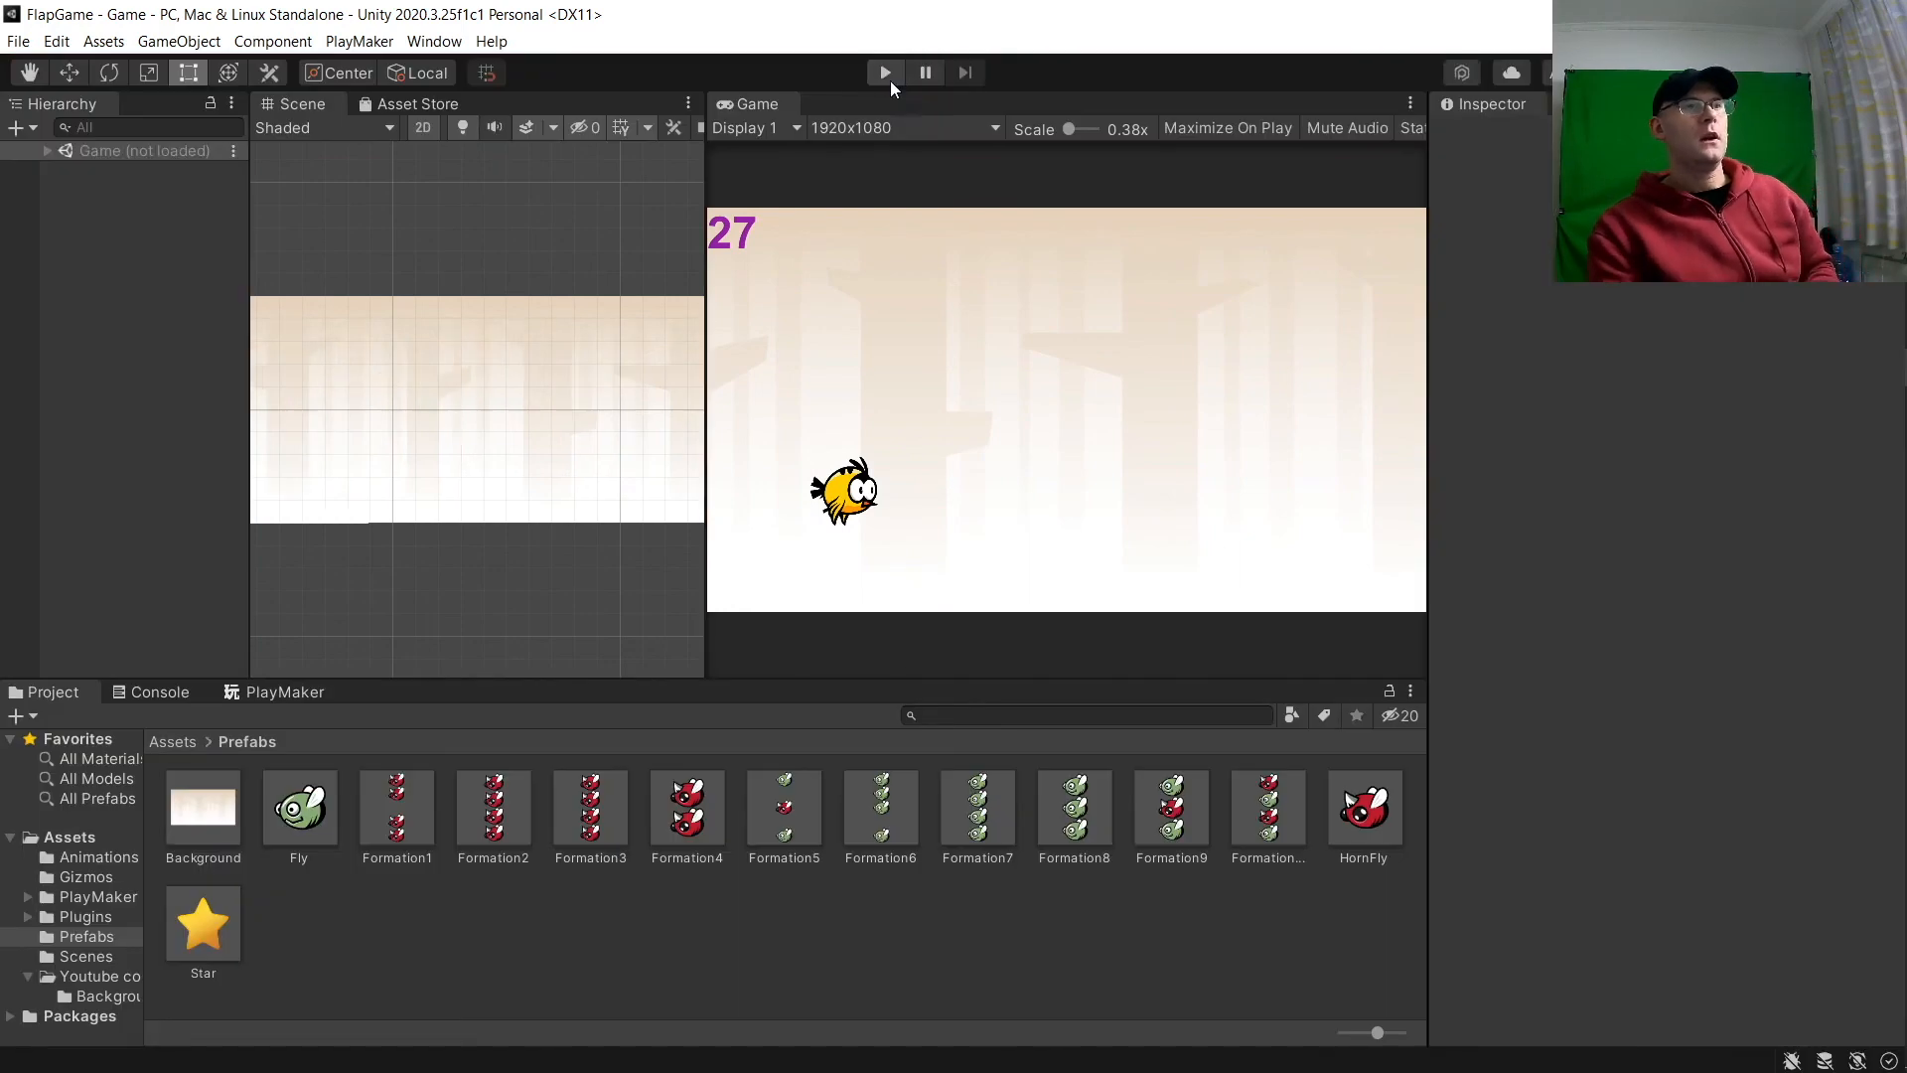